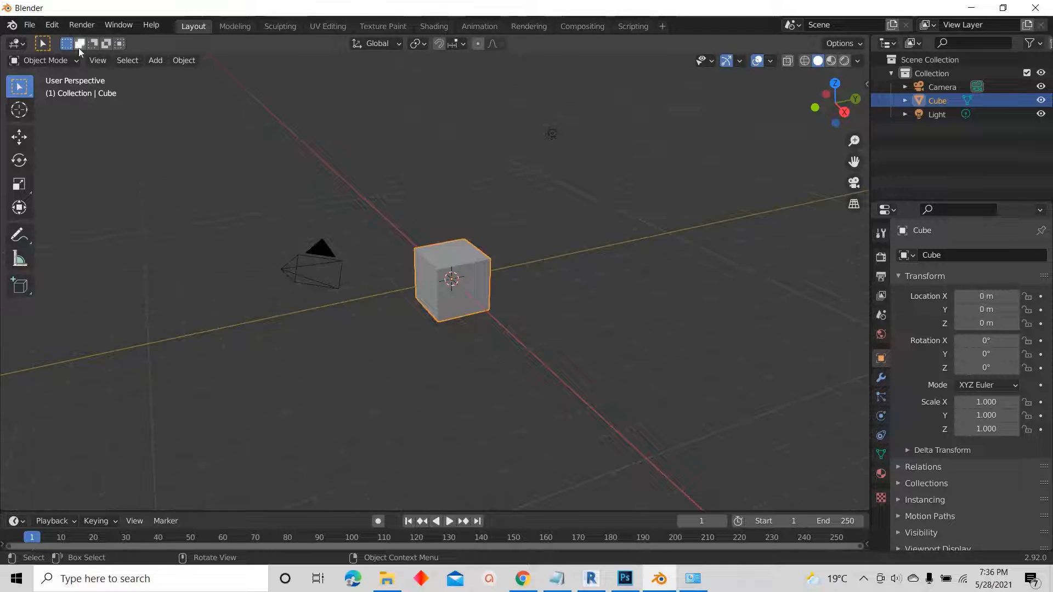
# - Search the add-ons in the preferences for ARCH and check the Archimesh and Archipack entries
pyautogui.click(51, 27)
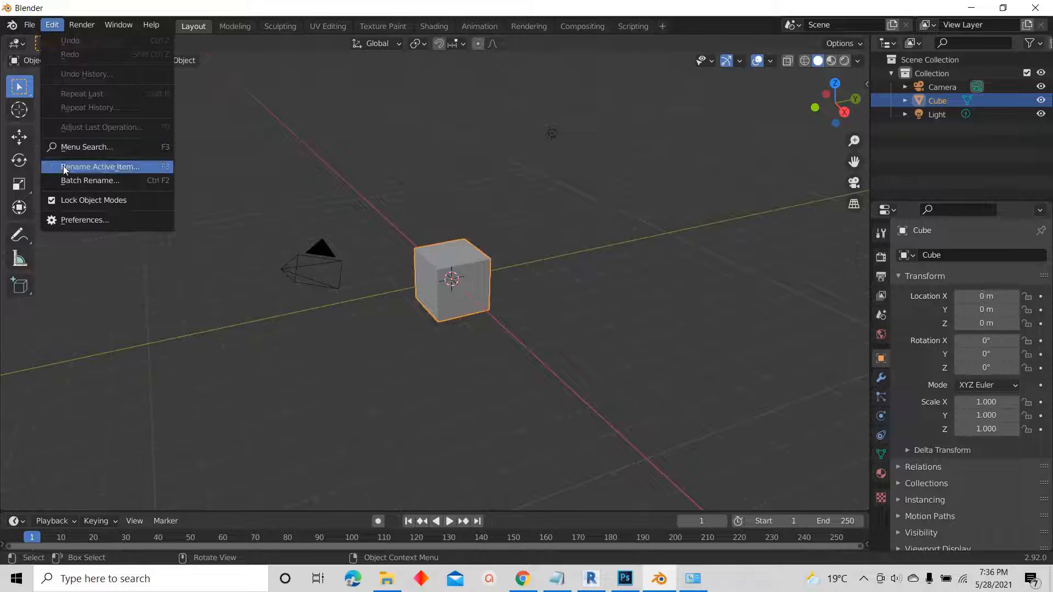
pyautogui.click(73, 221)
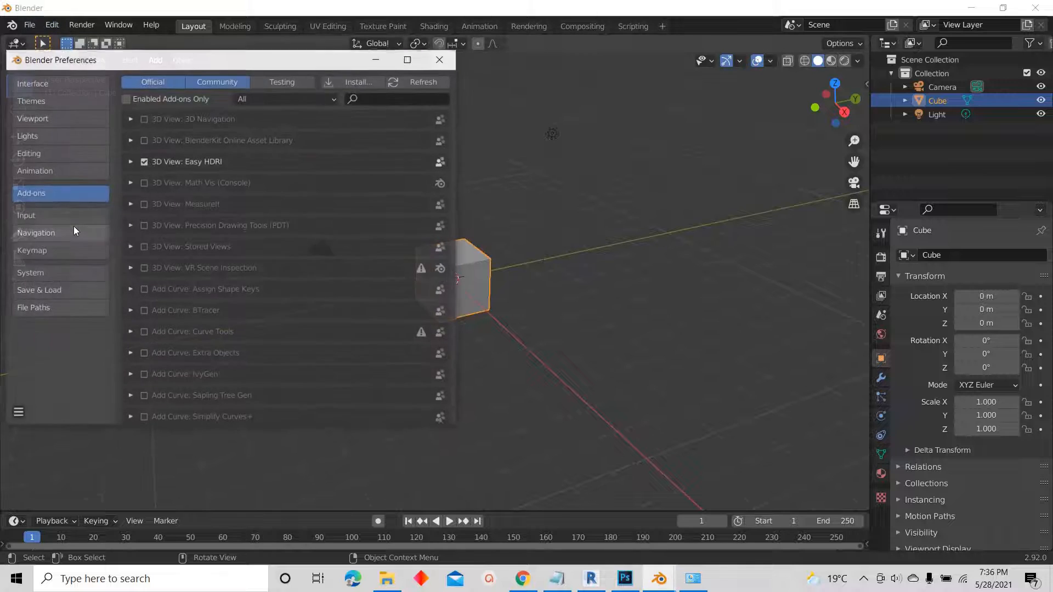
pyautogui.click(375, 100)
pyautogui.write('A')
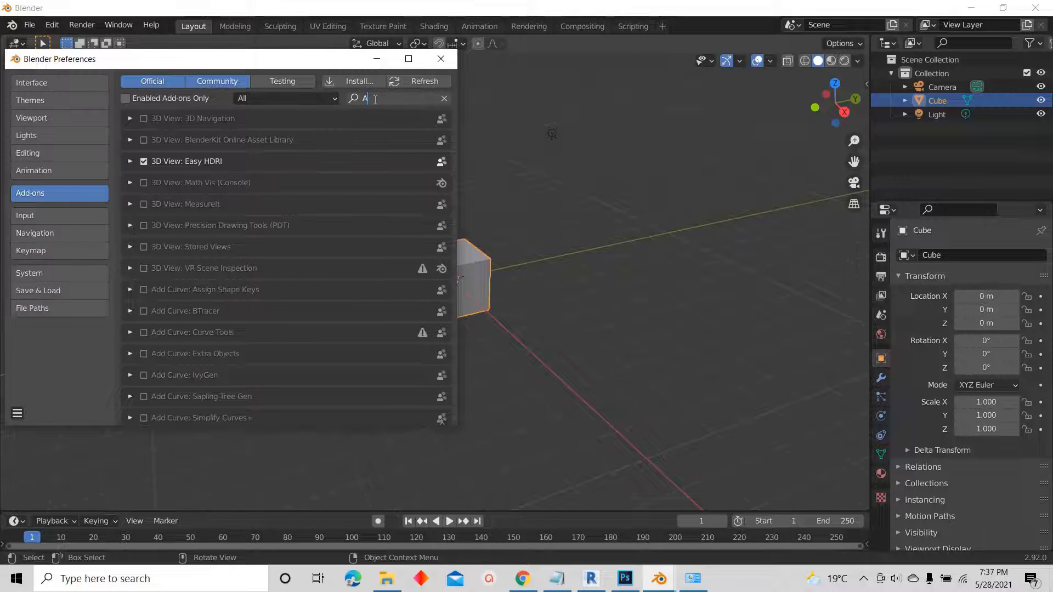
pyautogui.write('RCH')
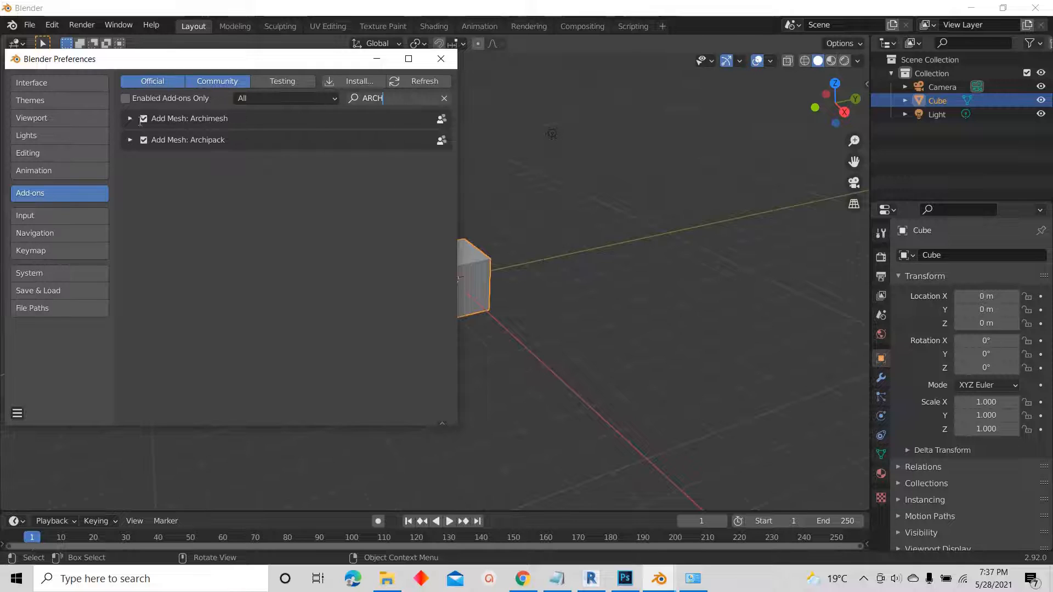
pyautogui.press('Return')
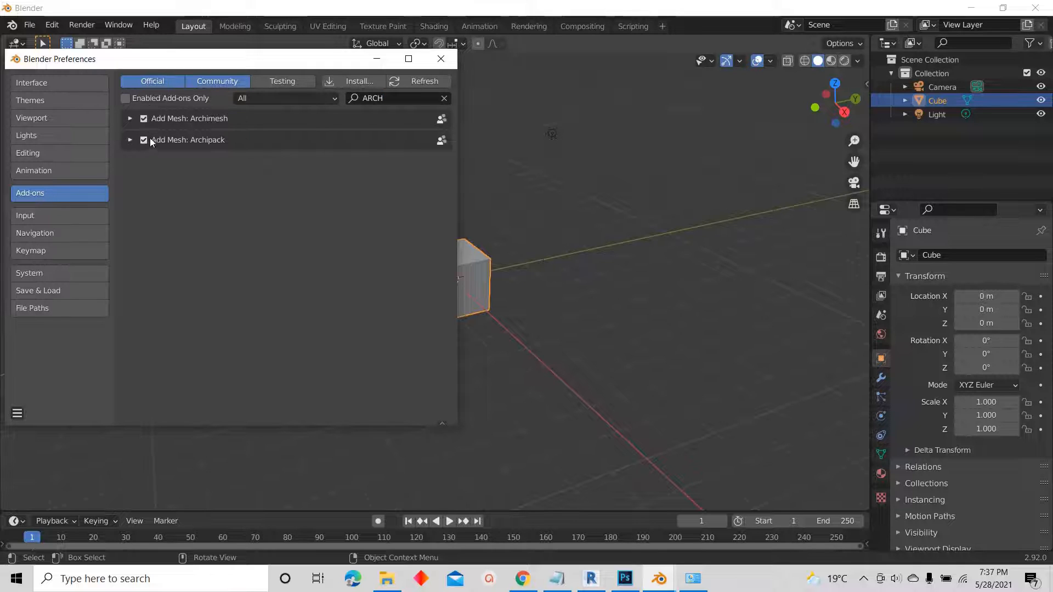
pyautogui.click(440, 59)
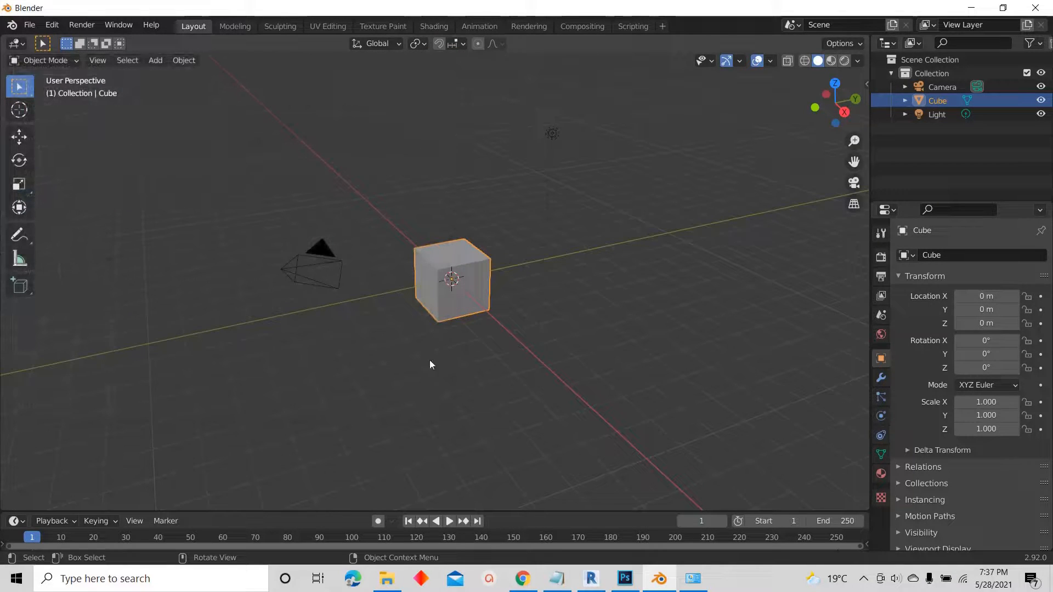
# - Switch to Chrome and request the SketchUp_Importer_v0.21.1_Windows_x64.zip download from the SketchUp Importer v0.21 release page on GitHub
pyautogui.click(523, 578)
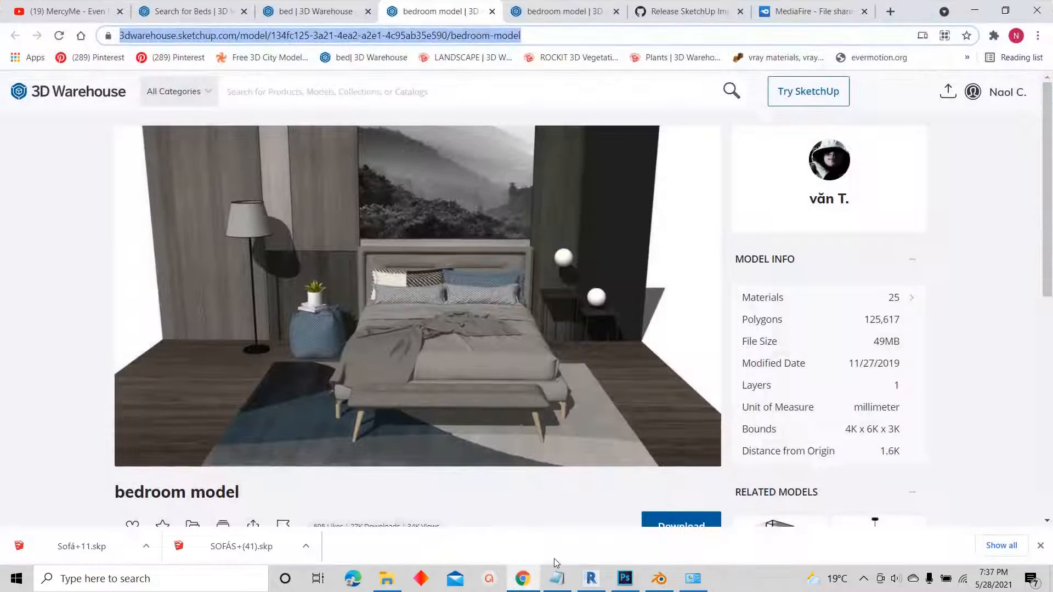
pyautogui.click(686, 11)
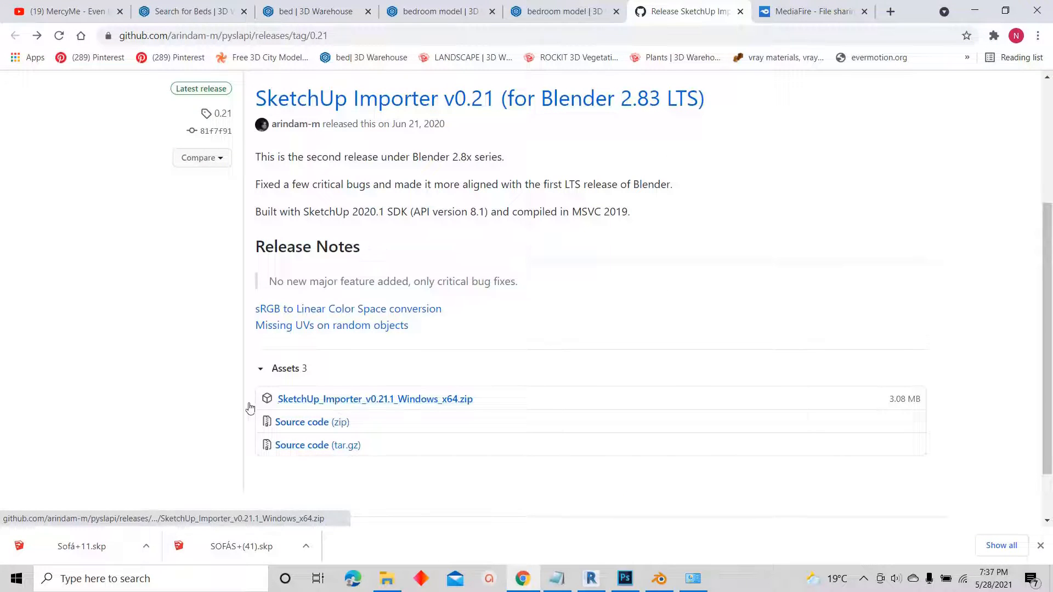
pyautogui.click(350, 401)
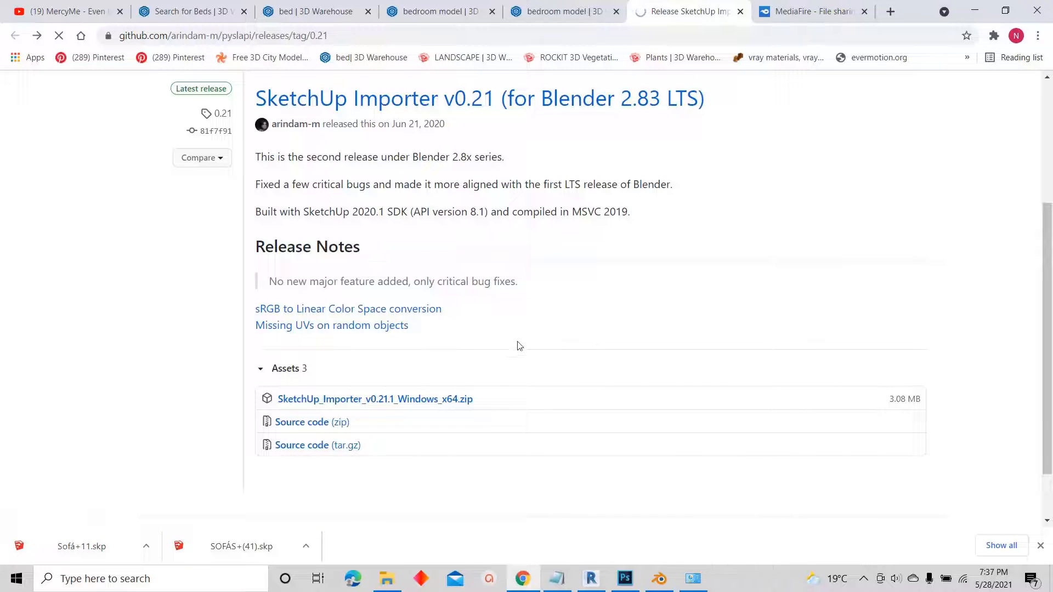
pyautogui.click(603, 349)
pyautogui.click(562, 347)
# - Switch back to Blender, reopen the add-on preferences and clear the ARCH search filter
pyautogui.click(659, 579)
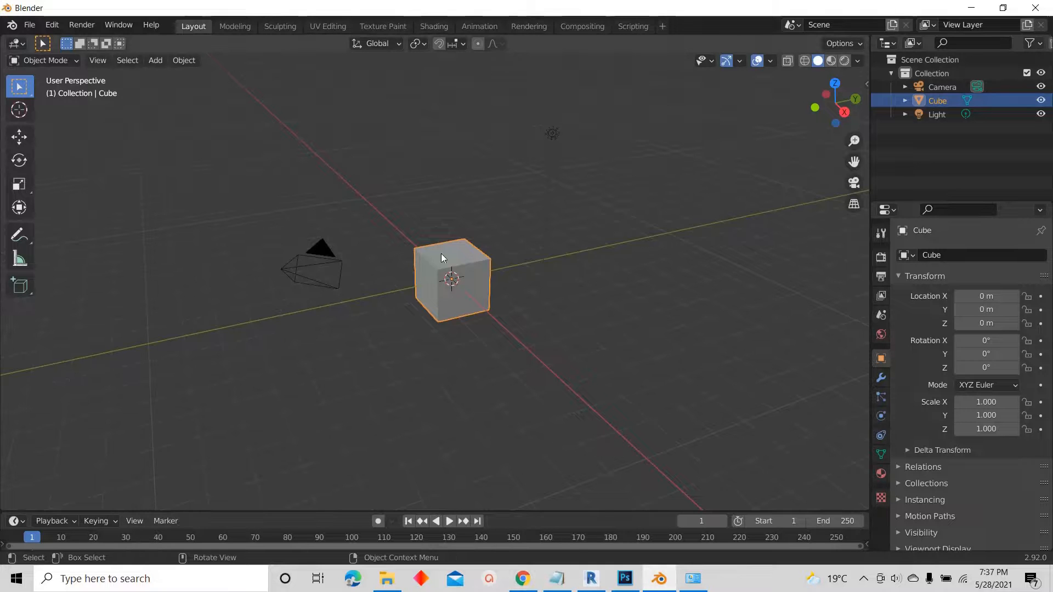
pyautogui.click(52, 25)
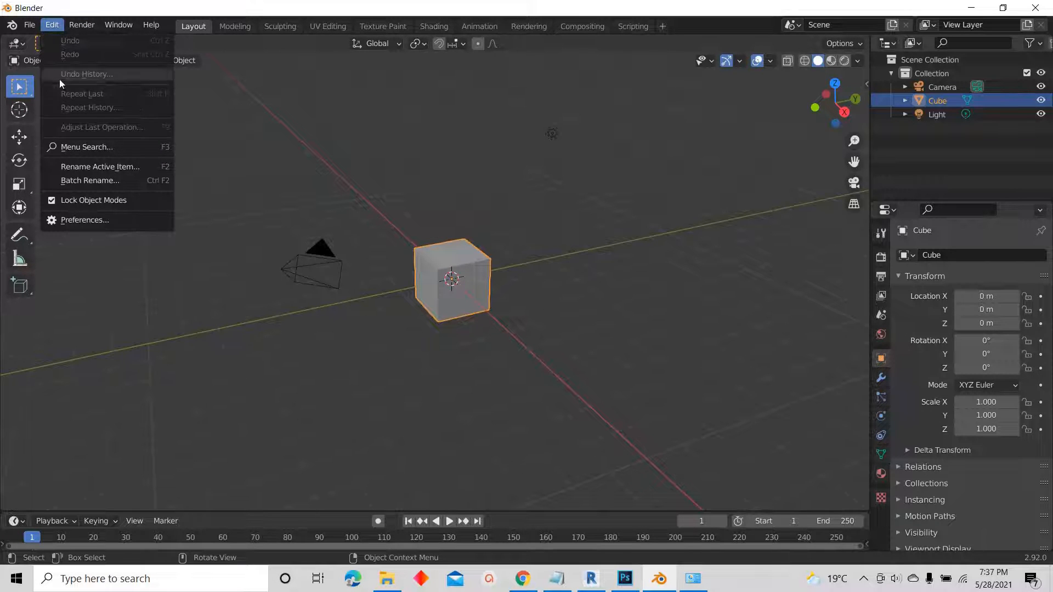
pyautogui.click(82, 220)
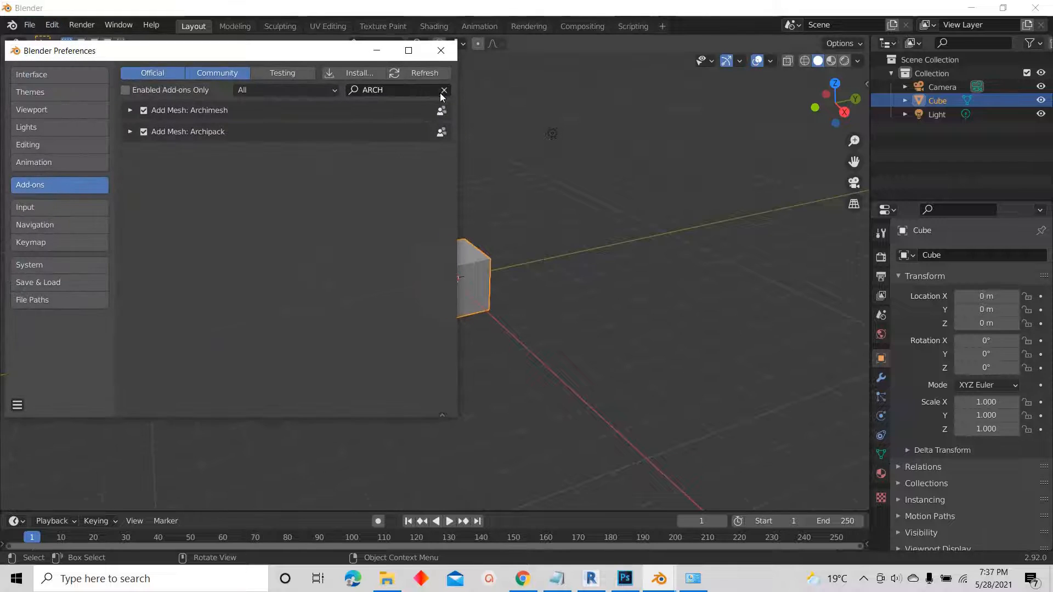
pyautogui.click(443, 91)
pyautogui.click(356, 73)
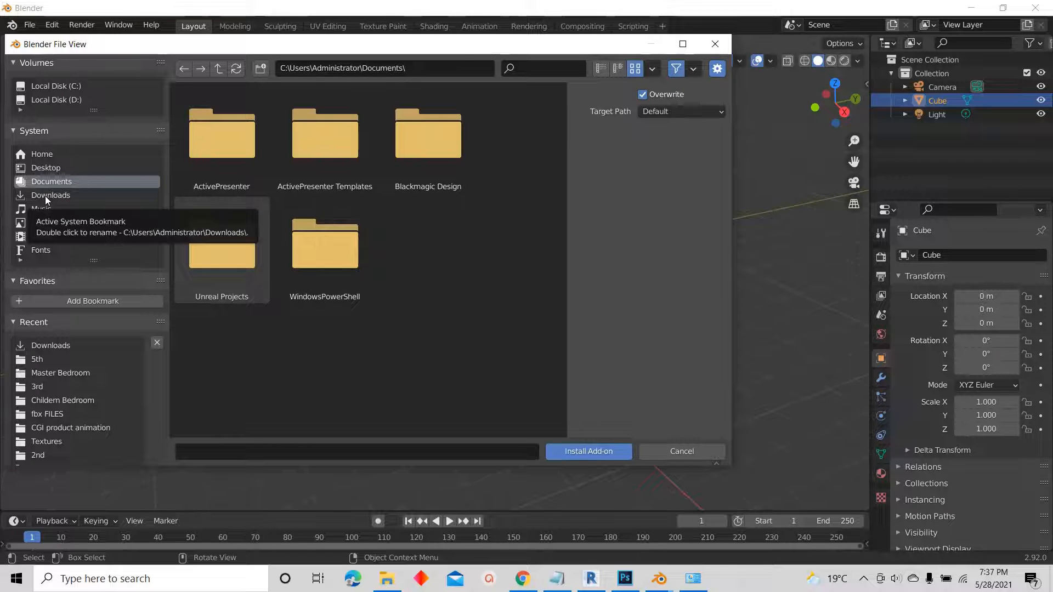
pyautogui.click(61, 195)
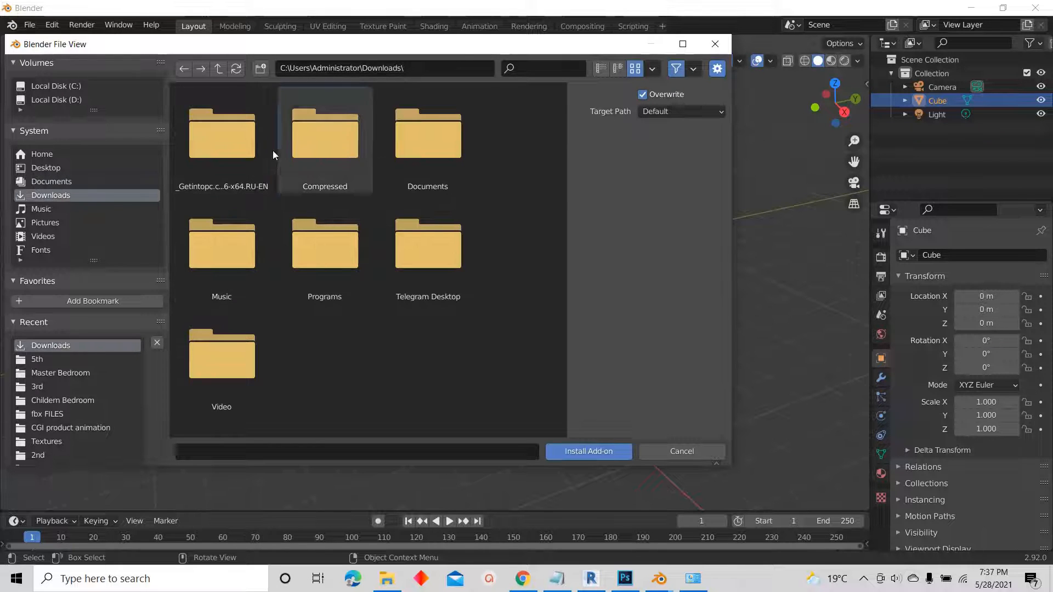
pyautogui.click(326, 139)
pyautogui.scroll(-4, 318, 274)
pyautogui.click(214, 389)
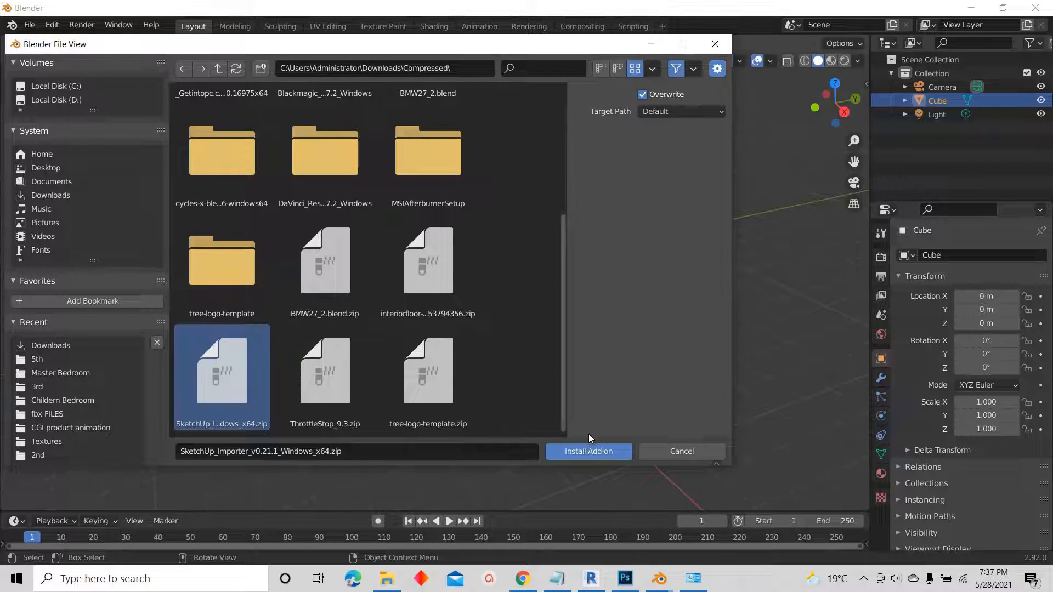
pyautogui.click(672, 451)
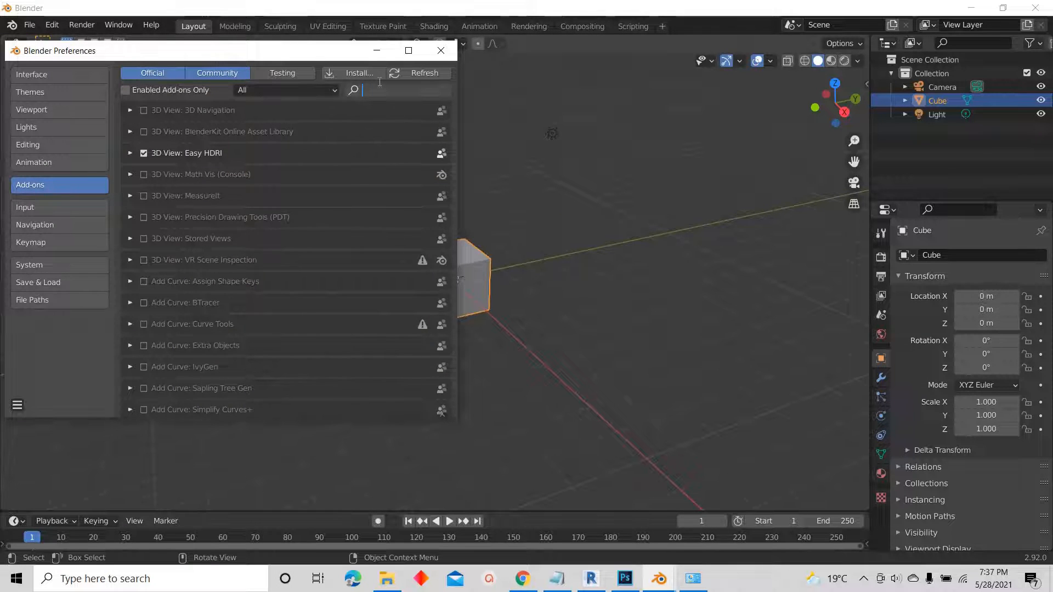
# - Search the add-ons for SKE, make sure Import-Export: SketchUp Importer is enabled, and save the preferences
pyautogui.write('SKEC')
pyautogui.press('BackSpace')
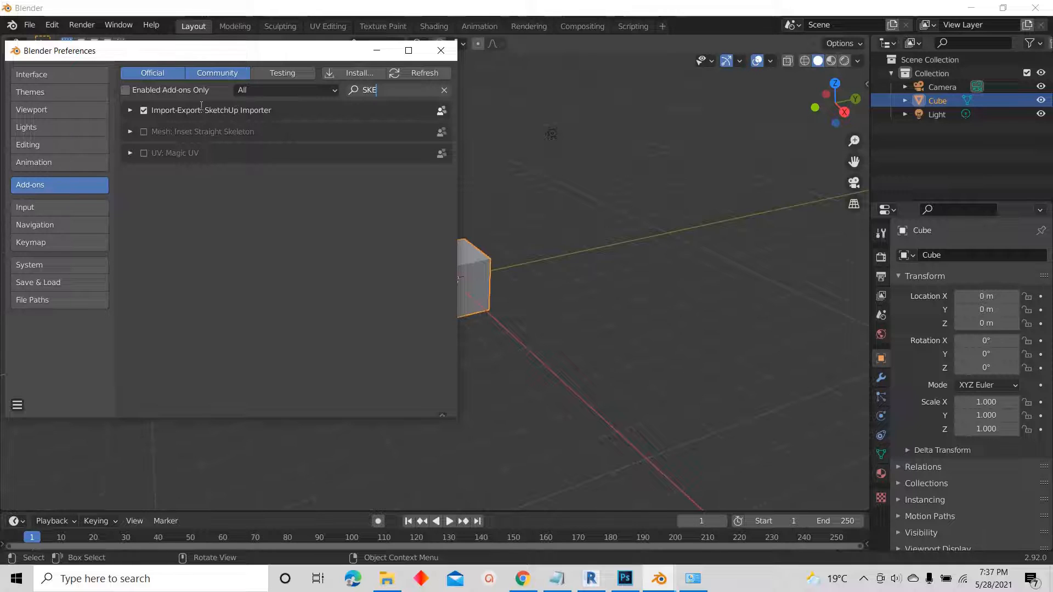
pyautogui.click(149, 110)
pyautogui.click(143, 109)
pyautogui.click(143, 109)
pyautogui.click(17, 405)
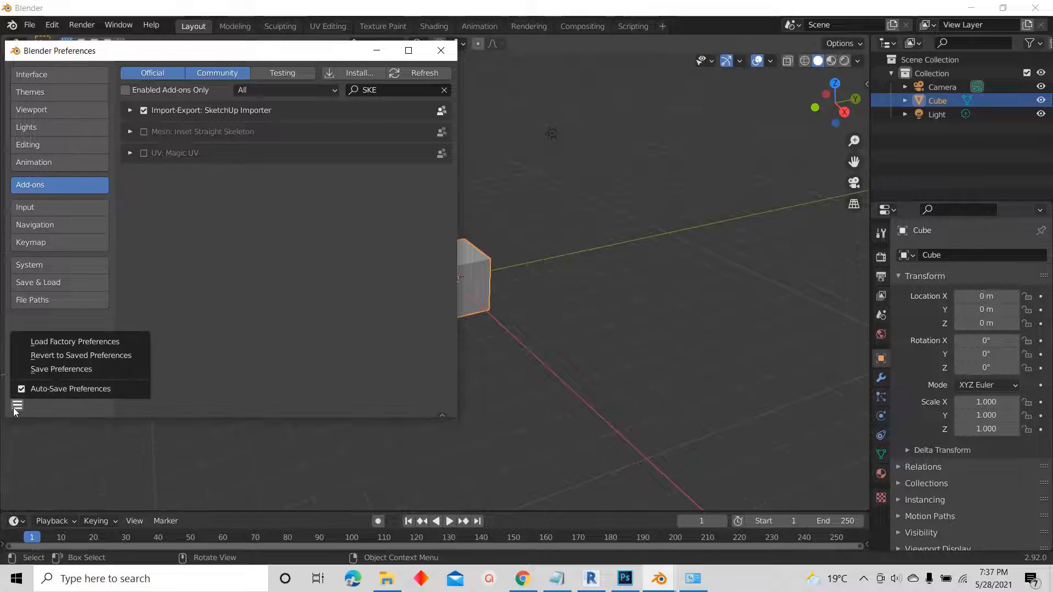
pyautogui.click(52, 371)
pyautogui.click(441, 51)
# - Delete the default cube, camera and light from the scene
pyautogui.moveTo(499, 294); pyautogui.dragTo(580, 154, button='middle')
pyautogui.moveTo(570, 123); pyautogui.dragTo(170, 439)
pyautogui.click(302, 410)
pyautogui.press('a')
pyautogui.press('x')
pyautogui.click(304, 409)
# - Add an Archipack wall at the origin and set its height to 3 m
pyautogui.click(835, 83)
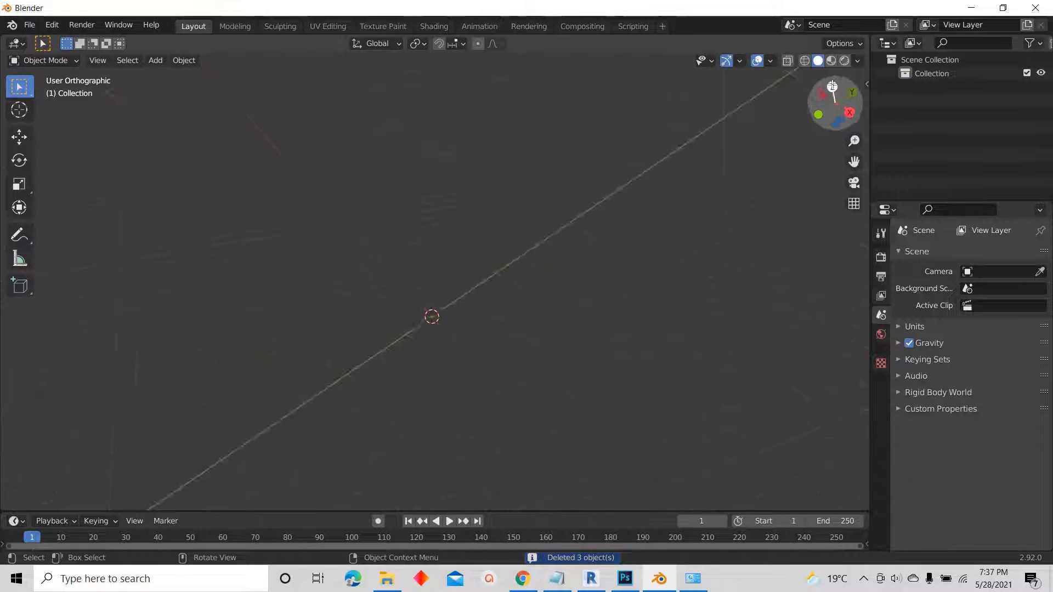
pyautogui.click(864, 81)
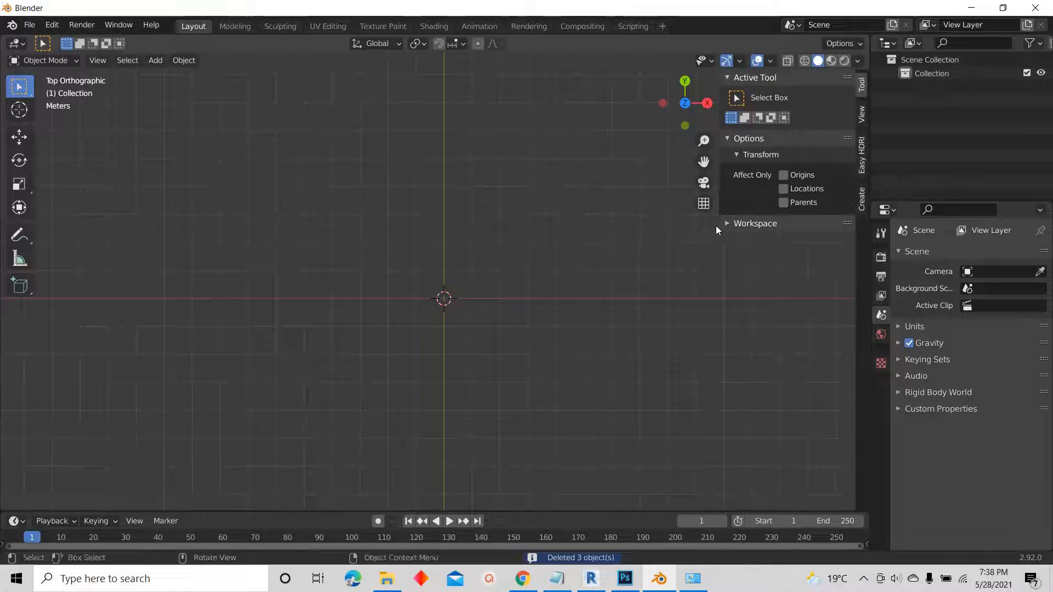
pyautogui.click(863, 199)
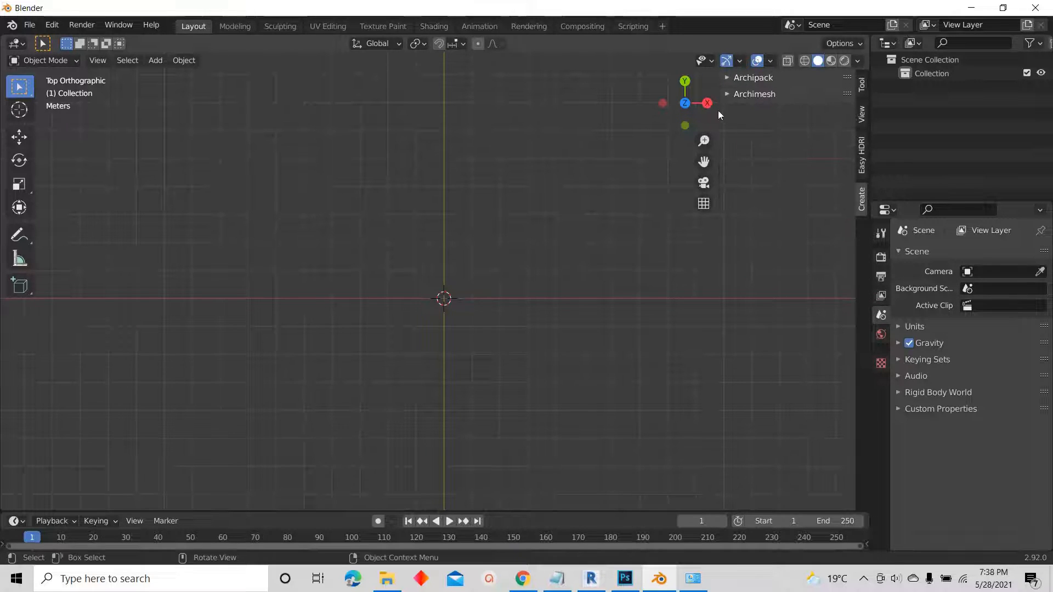
pyautogui.click(734, 81)
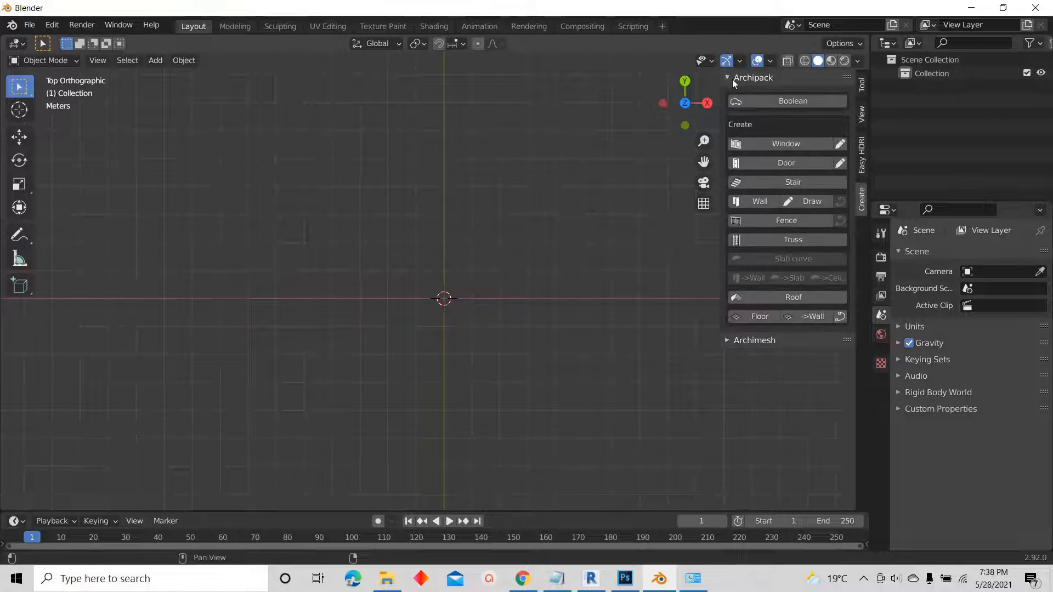
pyautogui.click(751, 199)
pyautogui.moveTo(421, 292); pyautogui.dragTo(436, 275, button='middle')
pyautogui.click(415, 250)
pyautogui.write('3')
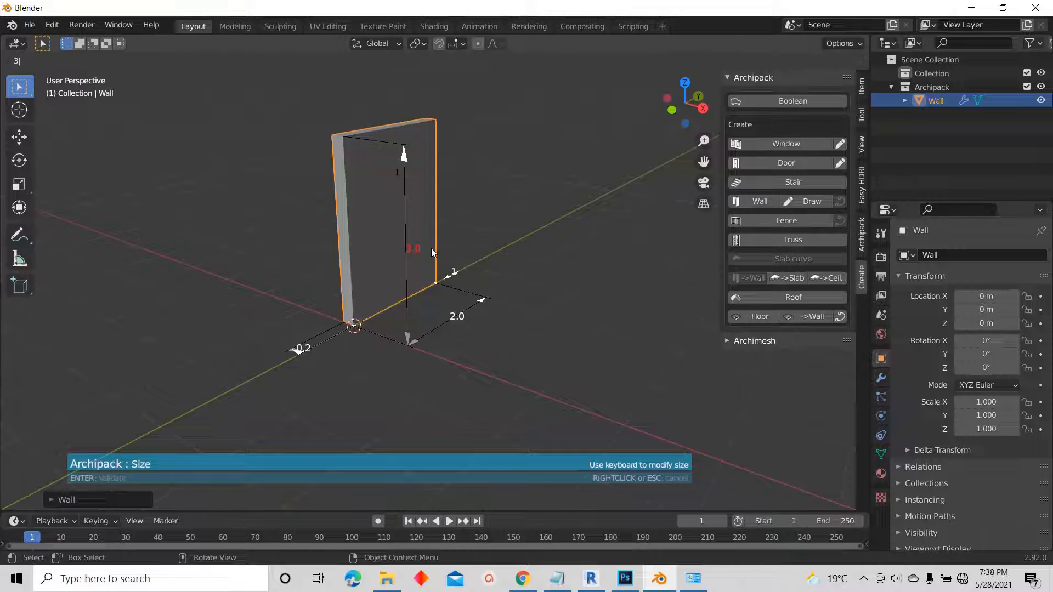
pyautogui.press('Return')
# - Set the length of the first wall segment to 5 m in the top view
pyautogui.moveTo(447, 256); pyautogui.dragTo(682, 65, button='middle')
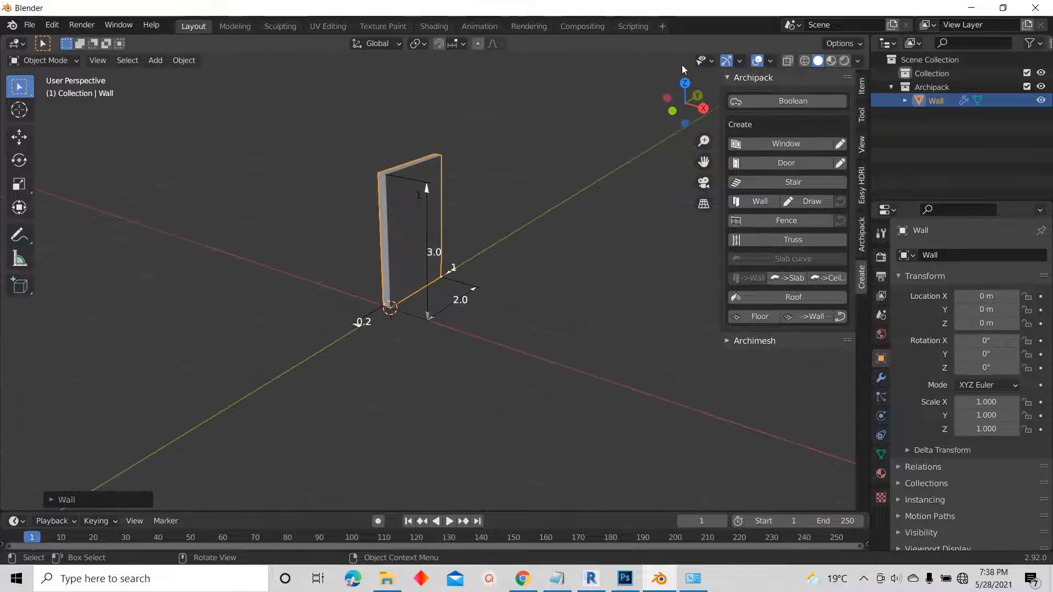
pyautogui.click(684, 78)
pyautogui.scroll(5, 476, 292)
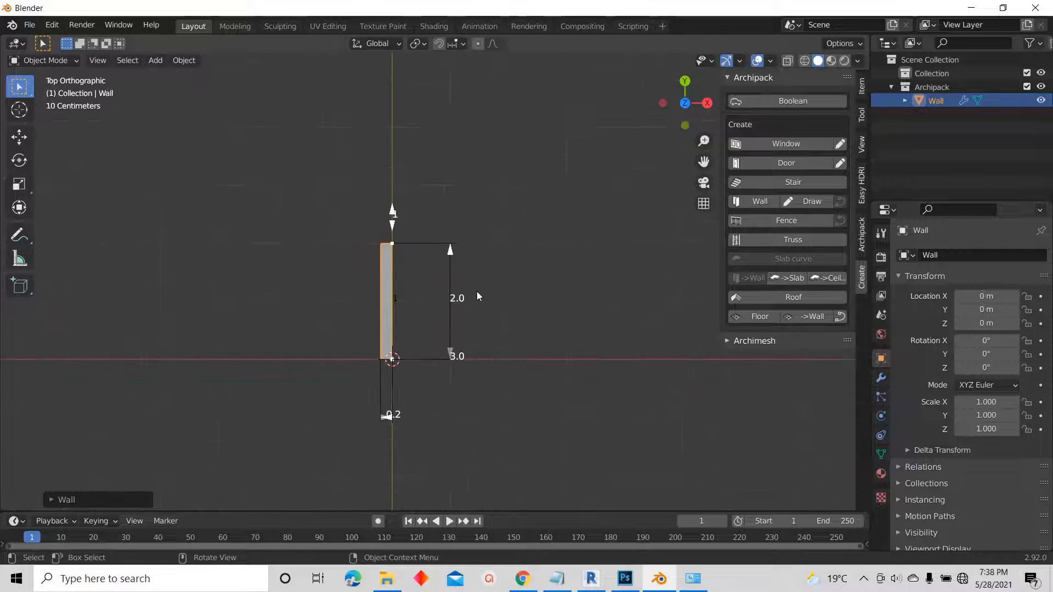
pyautogui.click(443, 304)
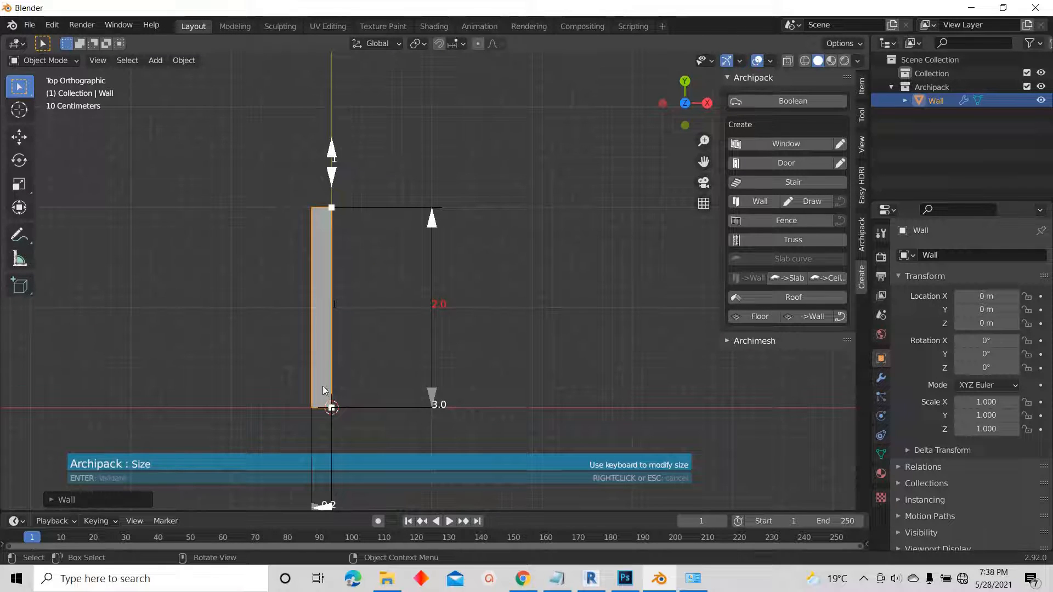
pyautogui.write('5')
pyautogui.press('Return')
pyautogui.scroll(-5, 257, 351)
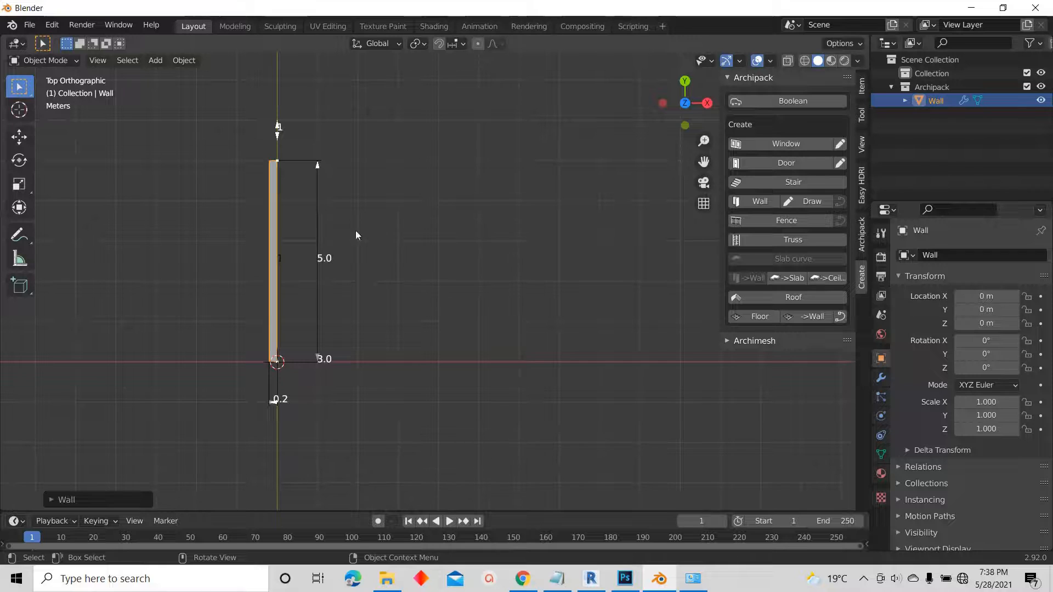
# - Add a second segment at the far end of the 5 m wall
pyautogui.scroll(5, 286, 105)
pyautogui.click(250, 142)
pyautogui.scroll(-4, 492, 190)
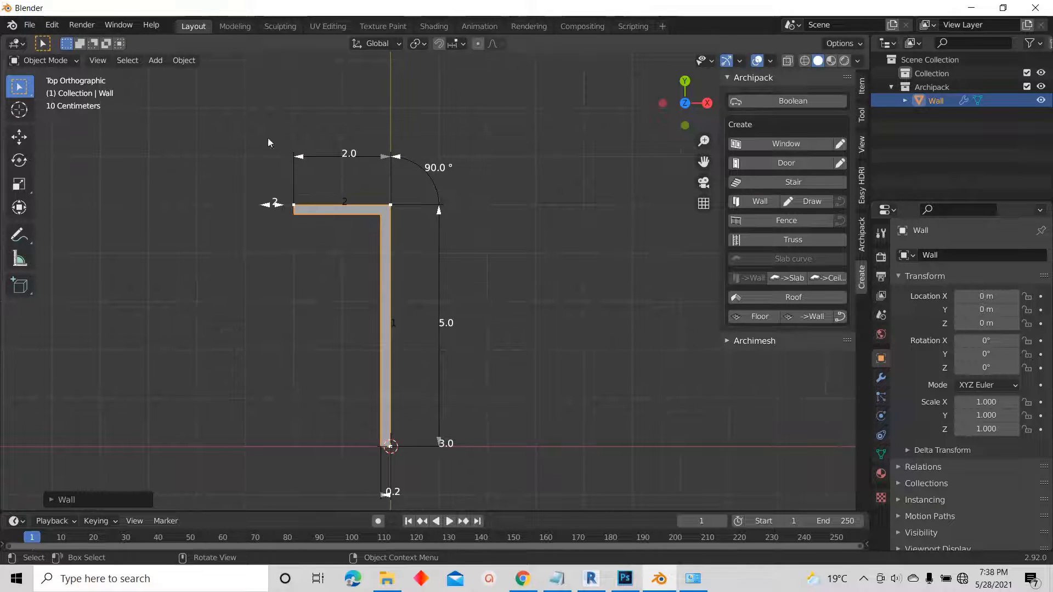
pyautogui.scroll(4, 272, 163)
pyautogui.scroll(-4, 228, 218)
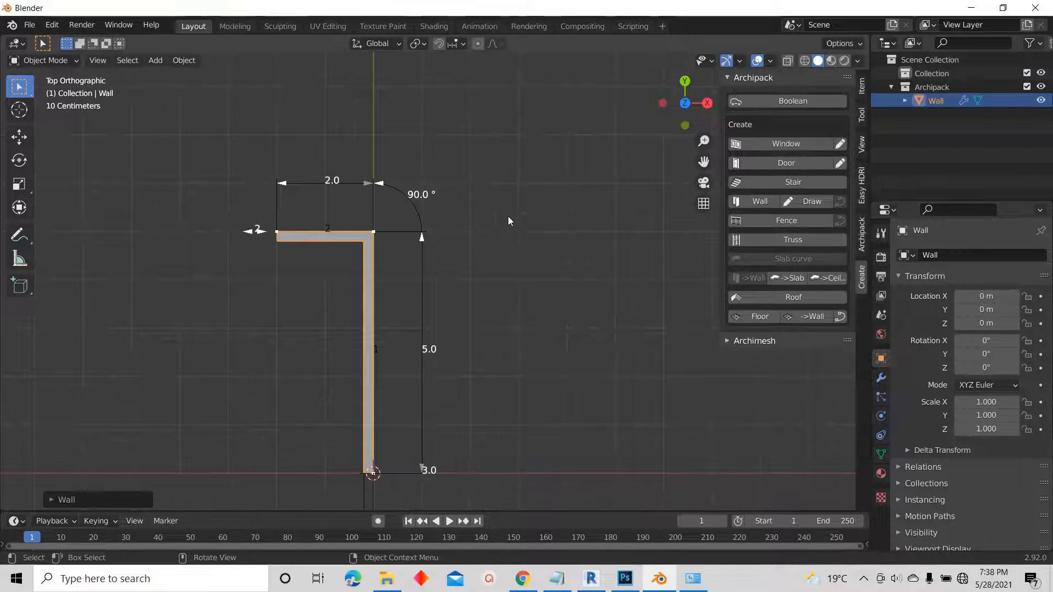
pyautogui.scroll(2, 444, 186)
# - Set the second wall segment's angle to -90° and its length to 7 m
pyautogui.click(408, 202)
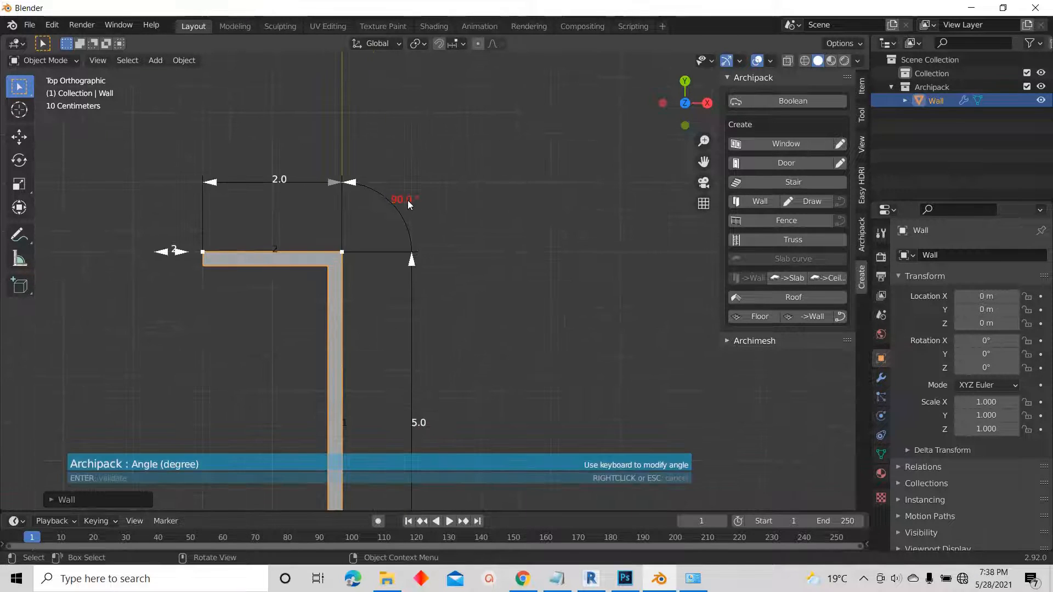
pyautogui.write('-90')
pyautogui.press('Return')
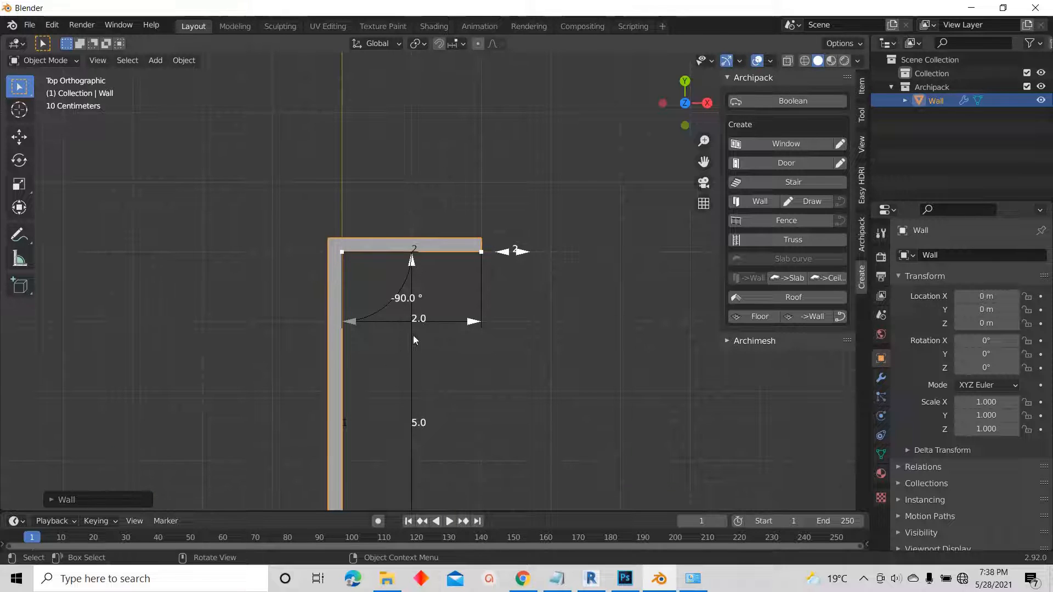
pyautogui.click(422, 319)
pyautogui.write('7')
pyautogui.press('Return')
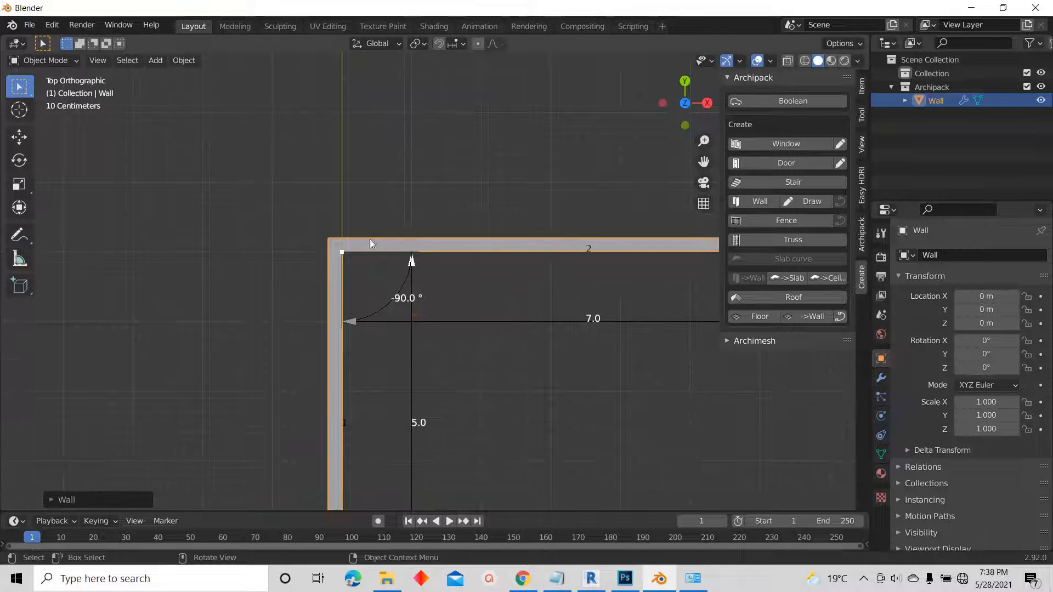
# - Add a third wall segment at the end of the 7 m wall and set its angle to -90°
pyautogui.scroll(-5, 369, 243)
pyautogui.scroll(4, 557, 256)
pyautogui.click(542, 224)
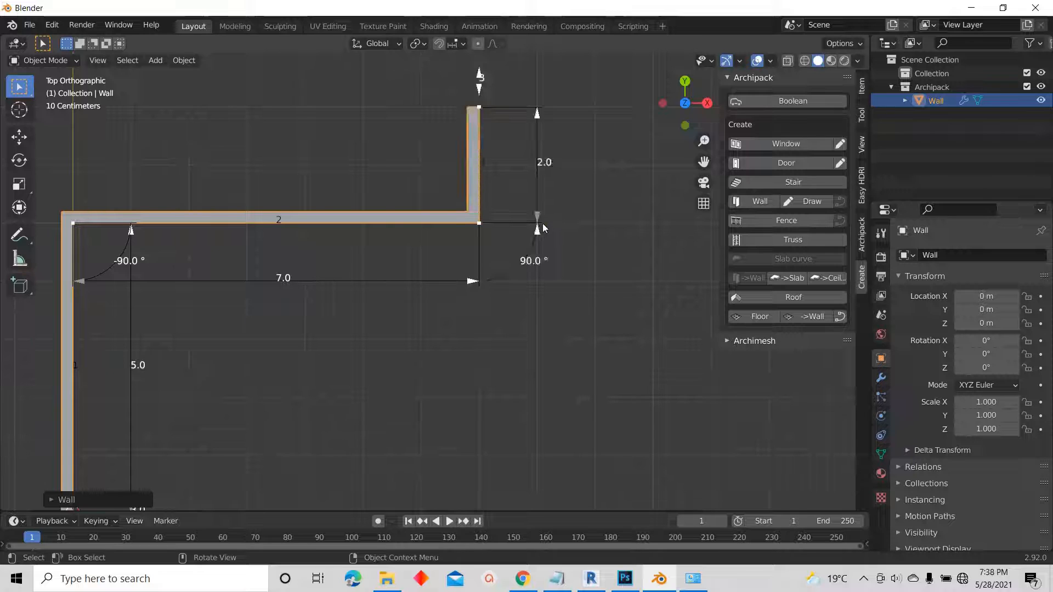
pyautogui.click(531, 265)
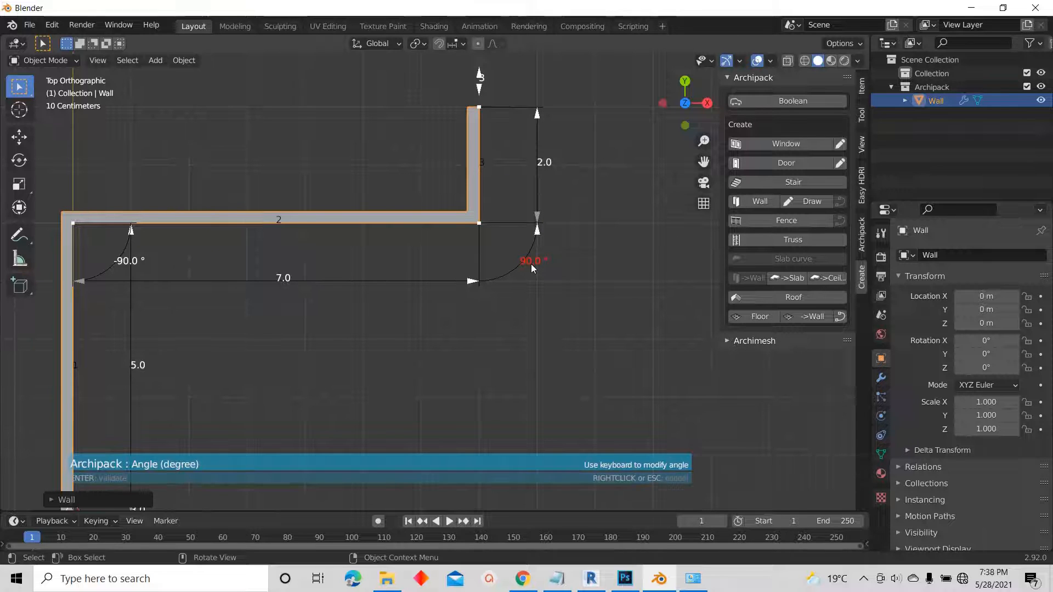
pyautogui.write('-90')
pyautogui.press('Return')
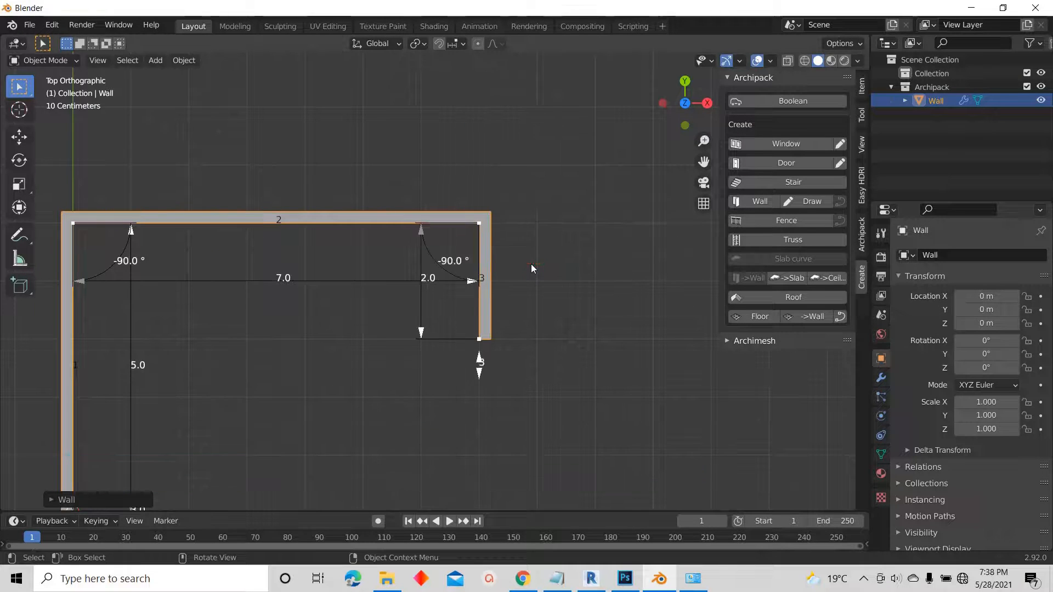
# - Set the third wall segment's length to 7 m
pyautogui.click(432, 280)
pyautogui.write('7')
pyautogui.press('Return')
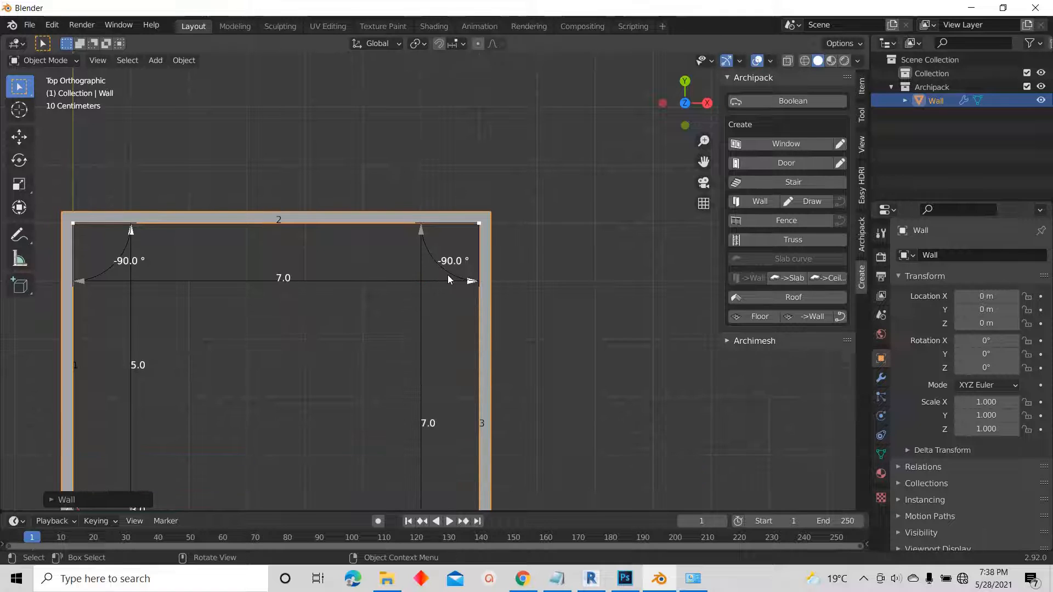
# - Set the third wall segment's length to 5 m so that it matches the first wall
pyautogui.scroll(-3, 441, 296)
pyautogui.scroll(2, 435, 320)
pyautogui.click(446, 345)
pyautogui.write('5')
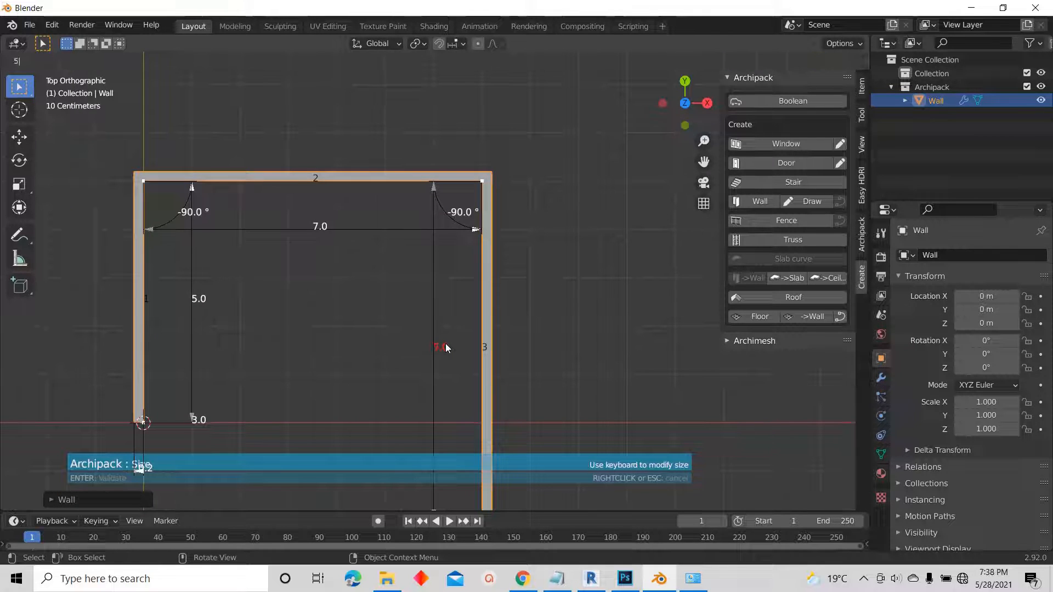
pyautogui.press('Return')
# - Add a fourth wall segment at the open end of the third wall
pyautogui.scroll(3, 497, 428)
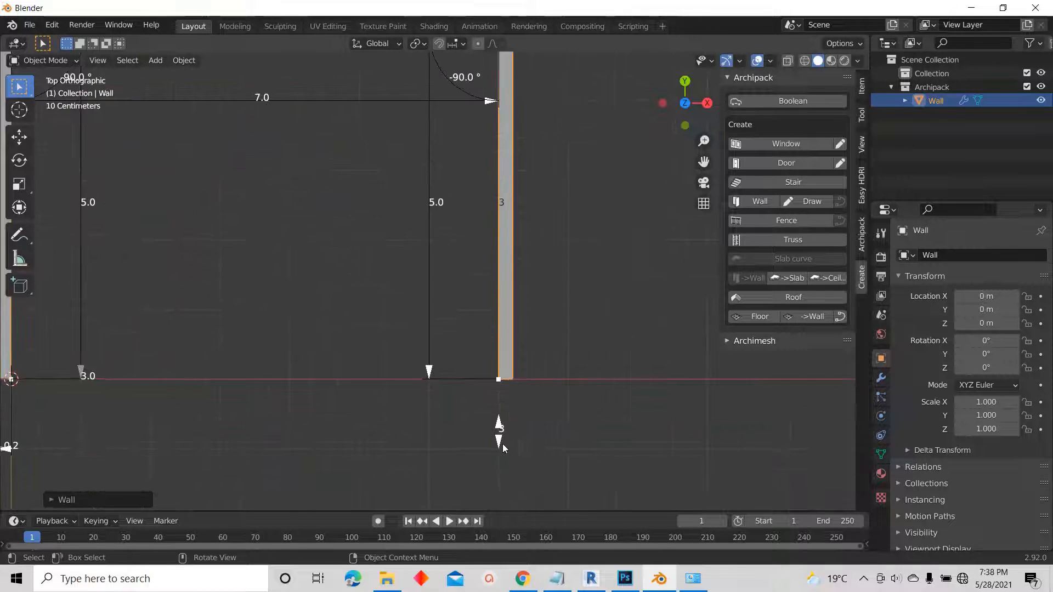
pyautogui.click(499, 425)
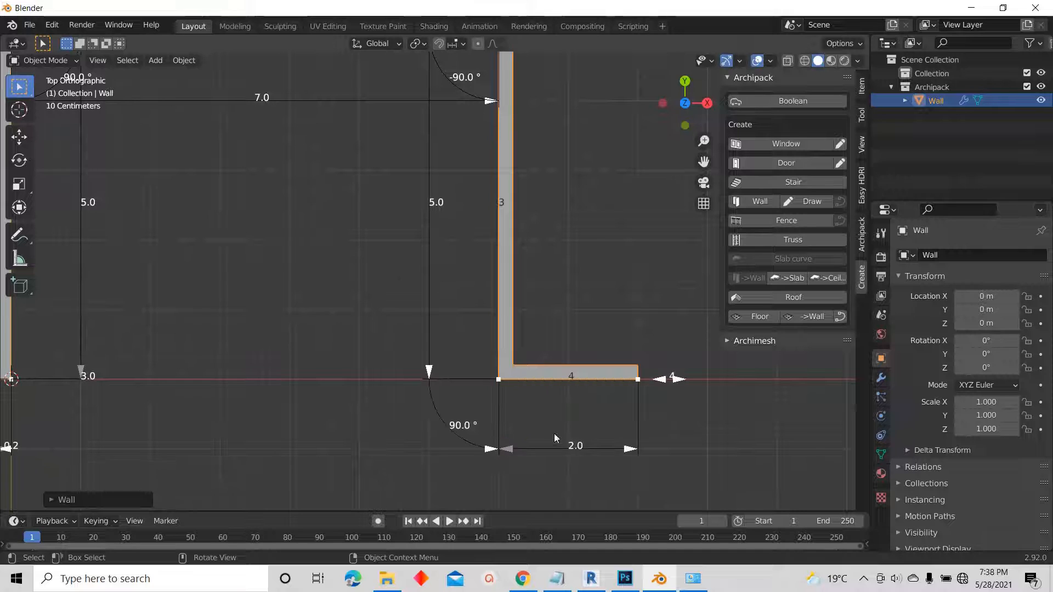
pyautogui.click(459, 425)
pyautogui.scroll(-3, 445, 272)
pyautogui.moveTo(446, 272); pyautogui.dragTo(512, 322, button='middle')
pyautogui.click(511, 321)
pyautogui.moveTo(433, 185); pyautogui.dragTo(482, 260, button='middle')
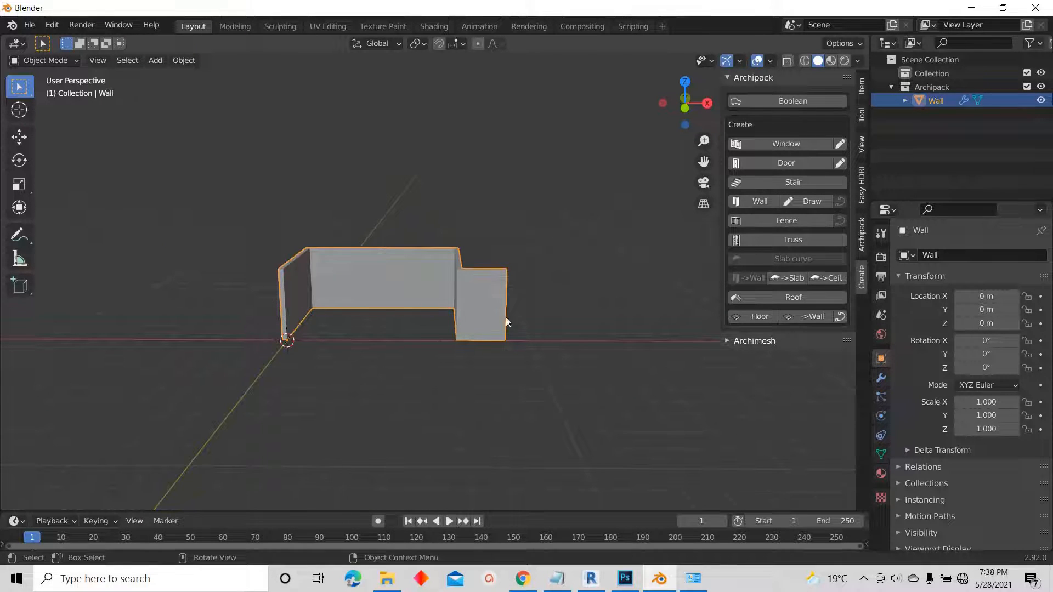
# - Reactivate the wall's manipulators and set the fourth segment's angle to -90° in the top view
pyautogui.click(863, 236)
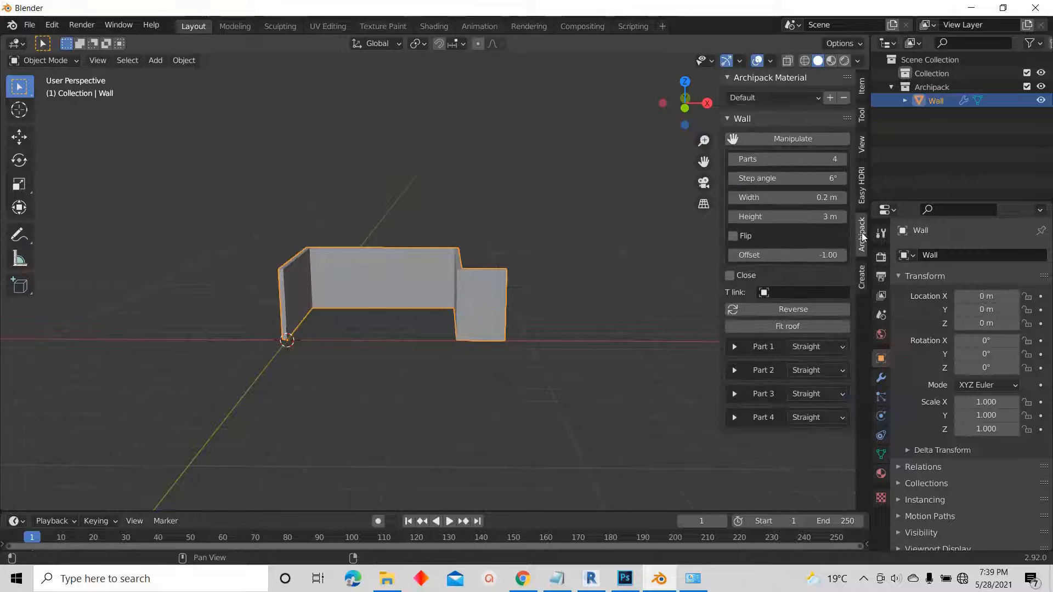
pyautogui.click(778, 139)
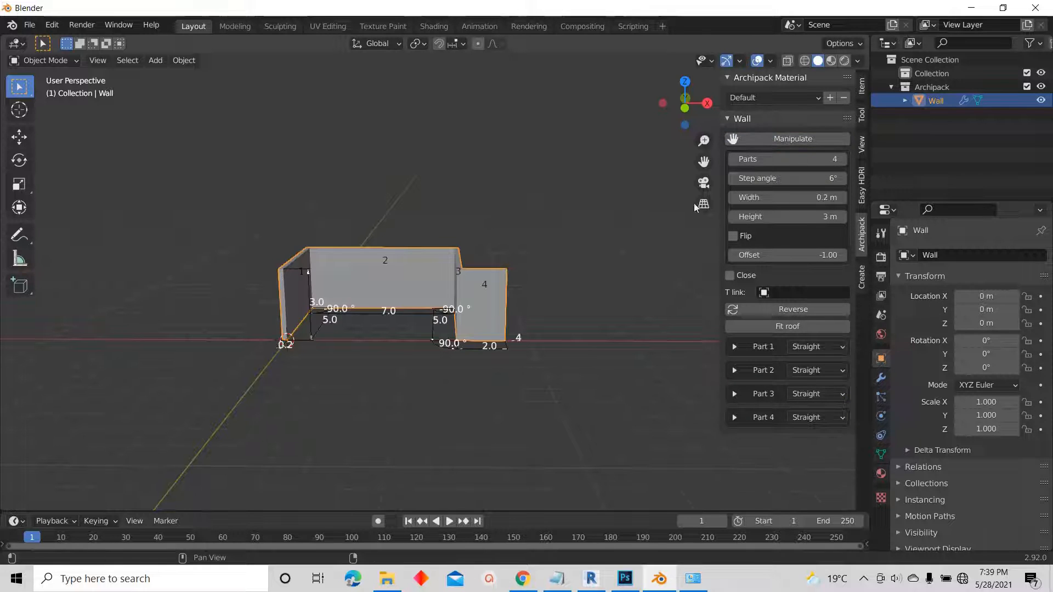
pyautogui.click(704, 205)
pyautogui.moveTo(541, 267); pyautogui.dragTo(502, 295, button='middle')
pyautogui.moveTo(686, 84); pyautogui.dragTo(689, 84)
pyautogui.click(686, 86)
pyautogui.scroll(5, 540, 221)
pyautogui.click(459, 329)
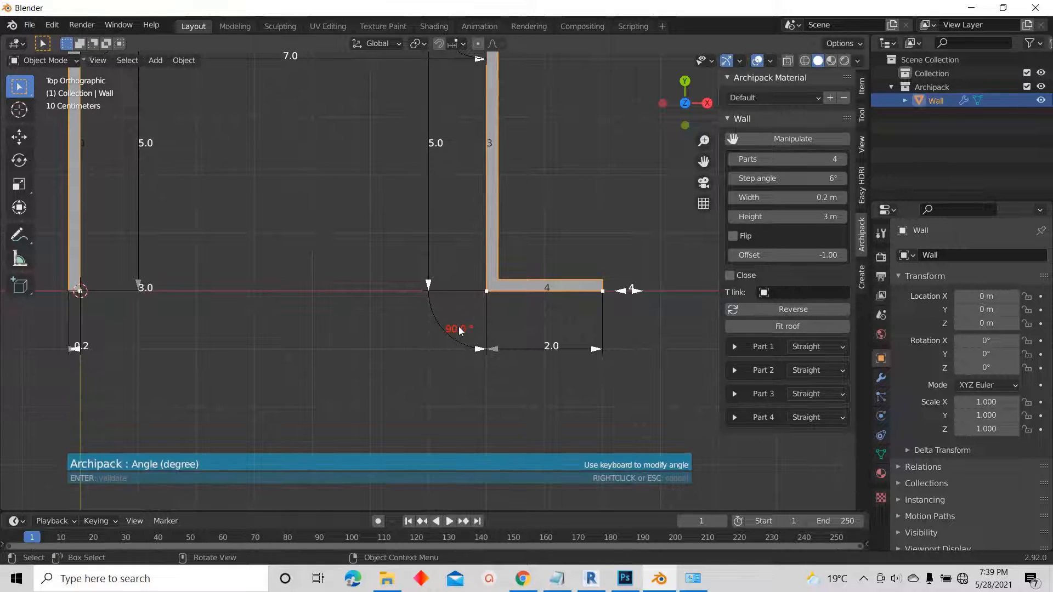
pyautogui.write('-90')
pyautogui.press('Return')
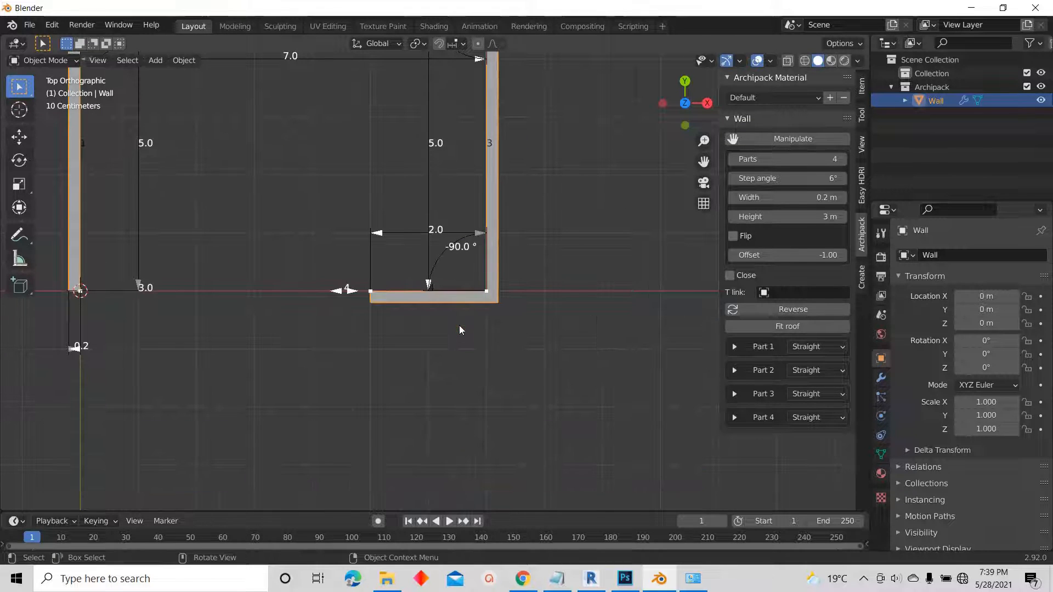
# - Set the fourth wall segment's length to 7 m to close the rectangular room
pyautogui.click(438, 231)
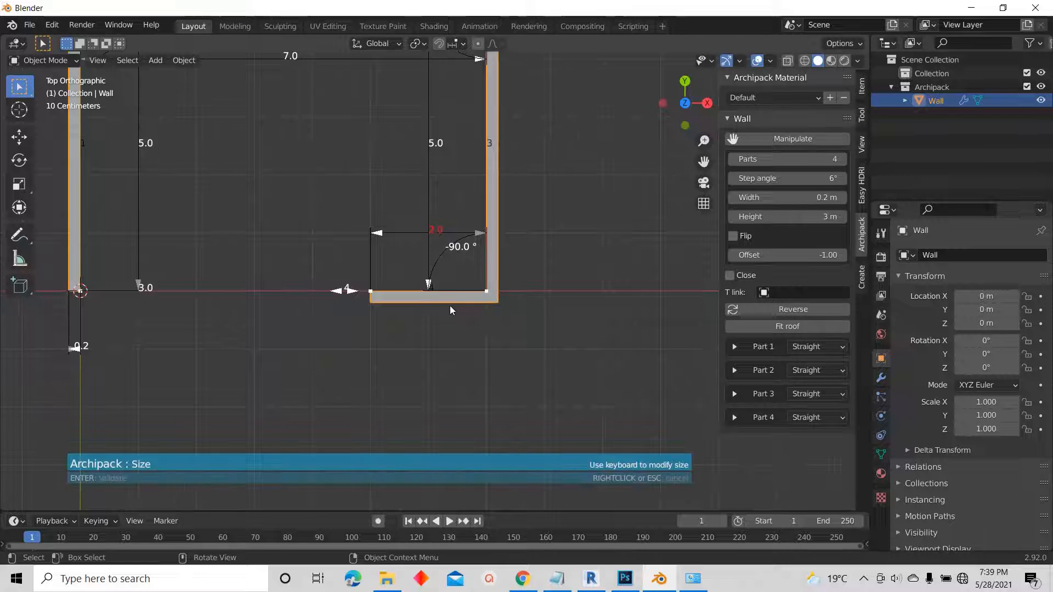
pyautogui.scroll(-3, 450, 305)
pyautogui.write('7')
pyautogui.press('Return')
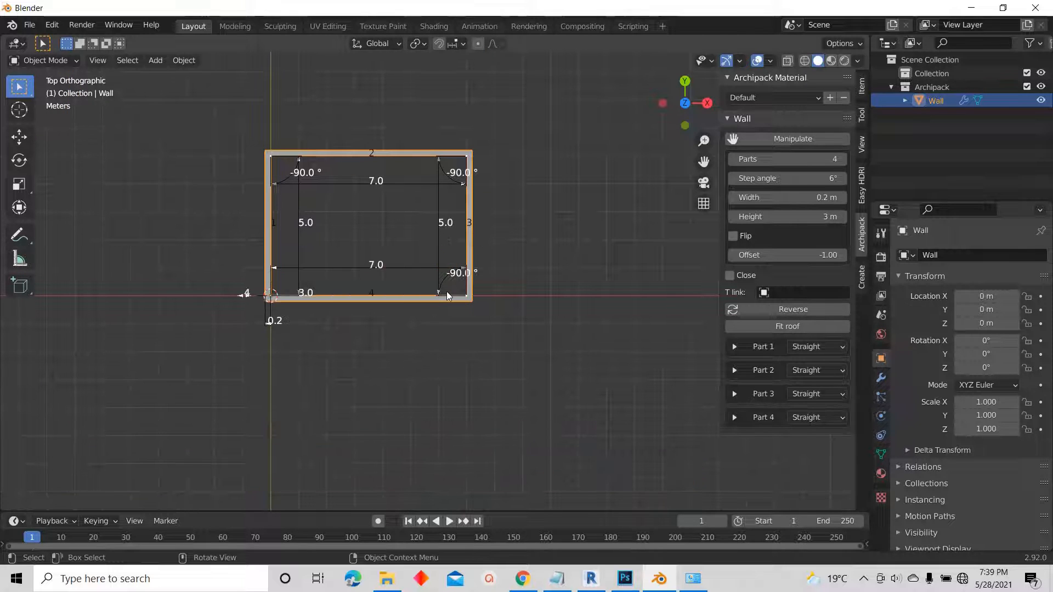
pyautogui.scroll(3, 326, 318)
pyautogui.moveTo(297, 341); pyautogui.dragTo(248, 200, button='middle')
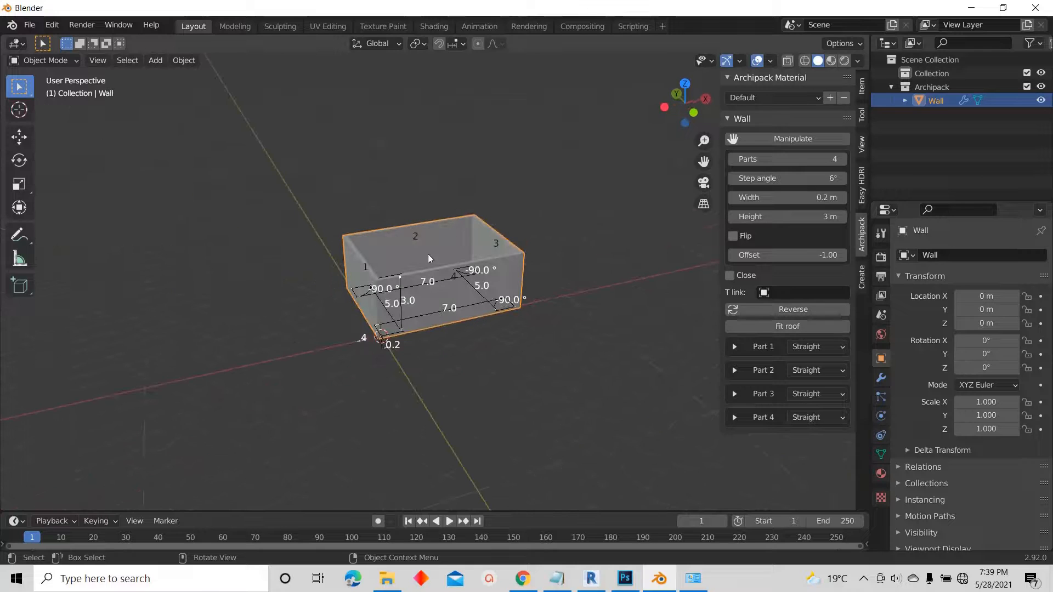
# - Create a floor slab from the wall outline and show its dimensions in the front view
pyautogui.click(864, 279)
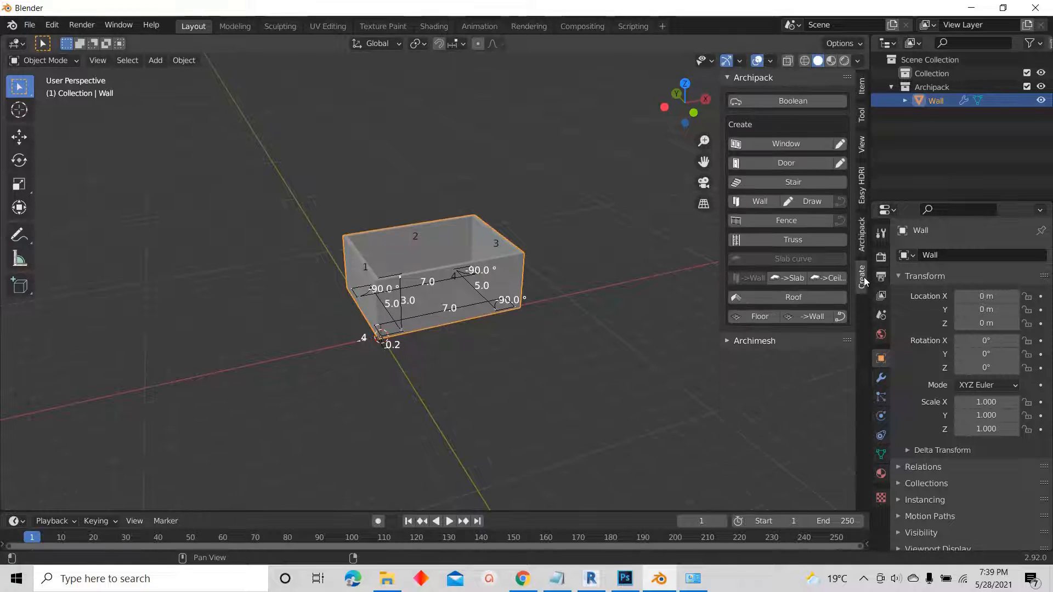
pyautogui.click(789, 279)
pyautogui.scroll(2, 433, 216)
pyautogui.moveTo(486, 288); pyautogui.dragTo(646, 170, button='middle')
pyautogui.click(683, 106)
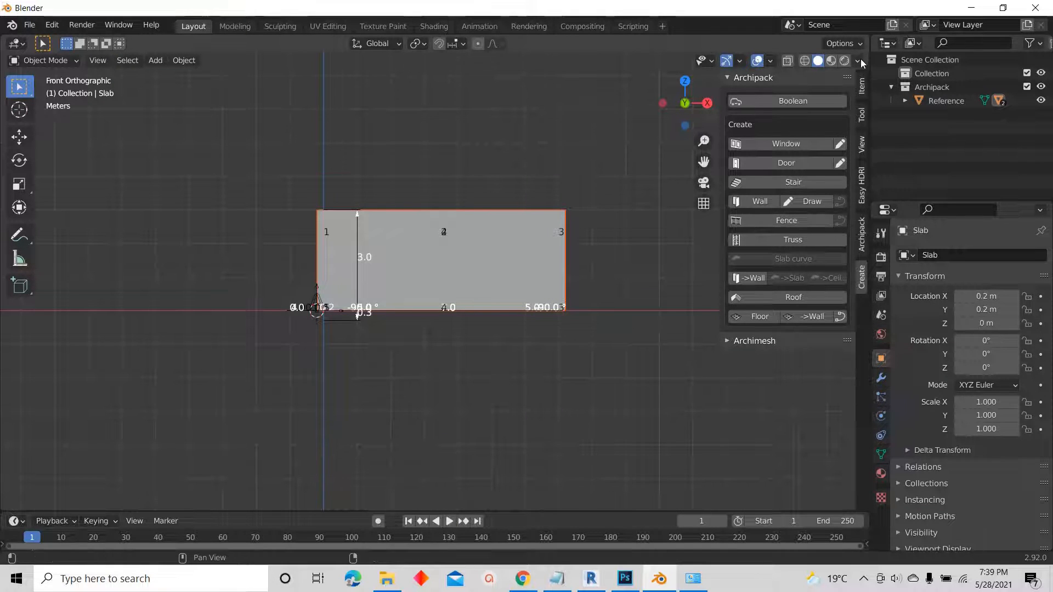
pyautogui.click(863, 85)
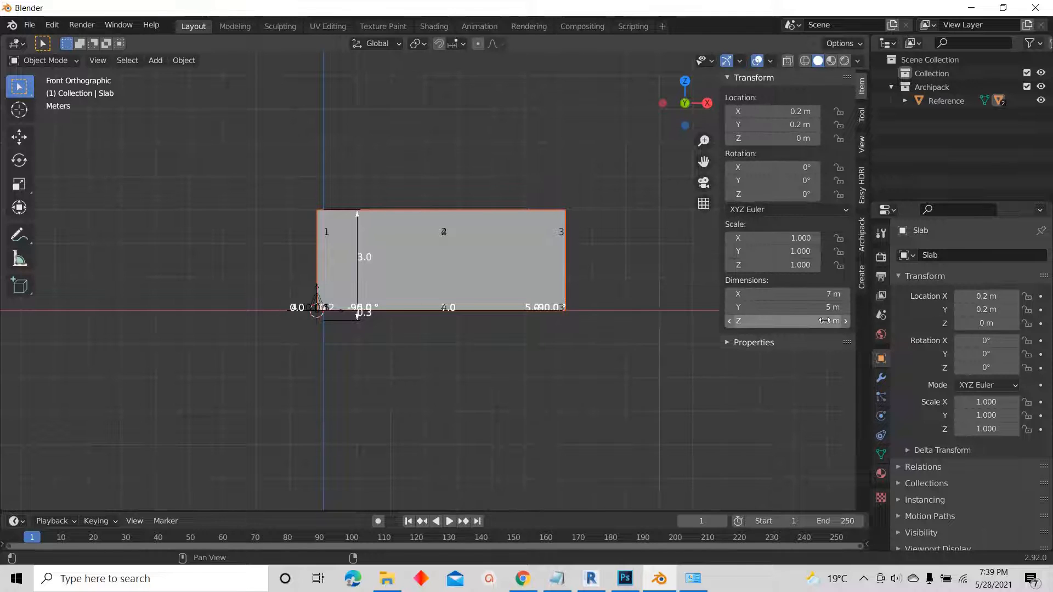
pyautogui.moveTo(585, 238)
pyautogui.mouseDown(button='middle')
pyautogui.moveTo(652, 237)
pyautogui.moveTo(587, 226)
pyautogui.mouseUp(button='middle')
# - Select the wall and set its height to 3.3 m
pyautogui.scroll(2, 403, 242)
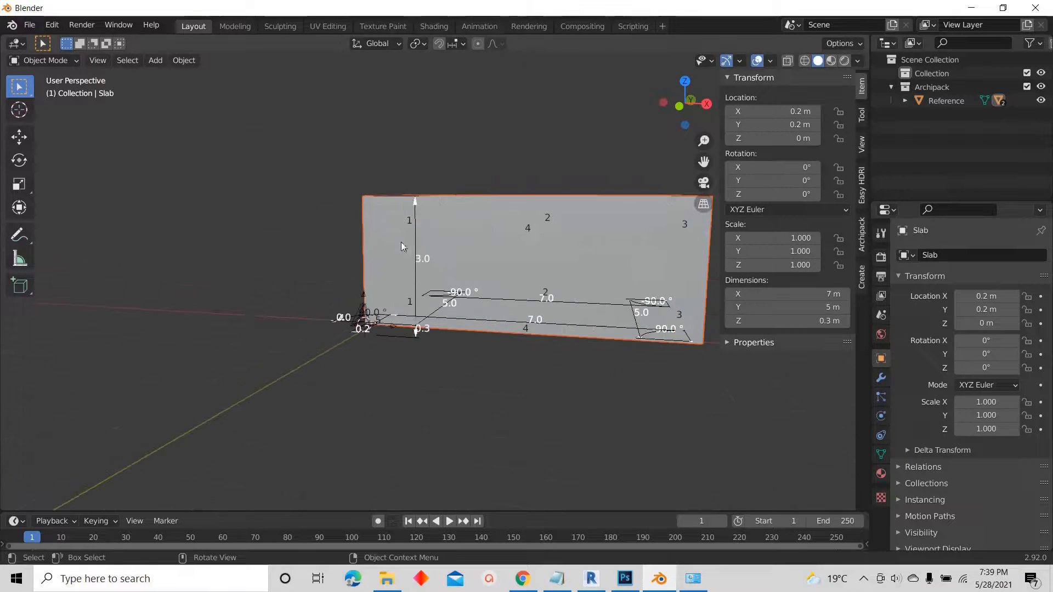
pyautogui.click(446, 214)
pyautogui.click(422, 259)
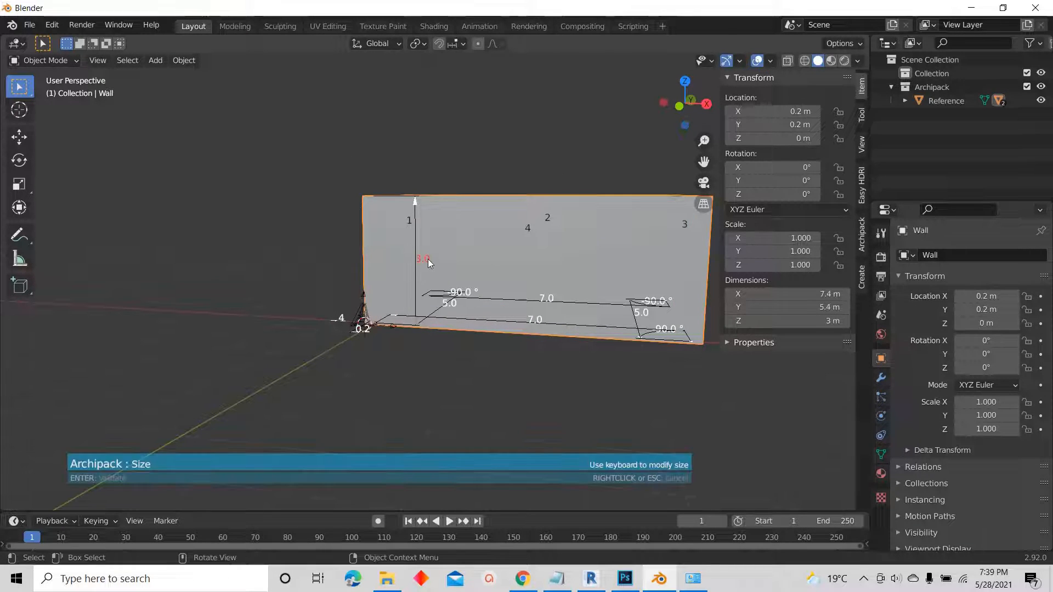
pyautogui.write('3.3')
pyautogui.press('Return')
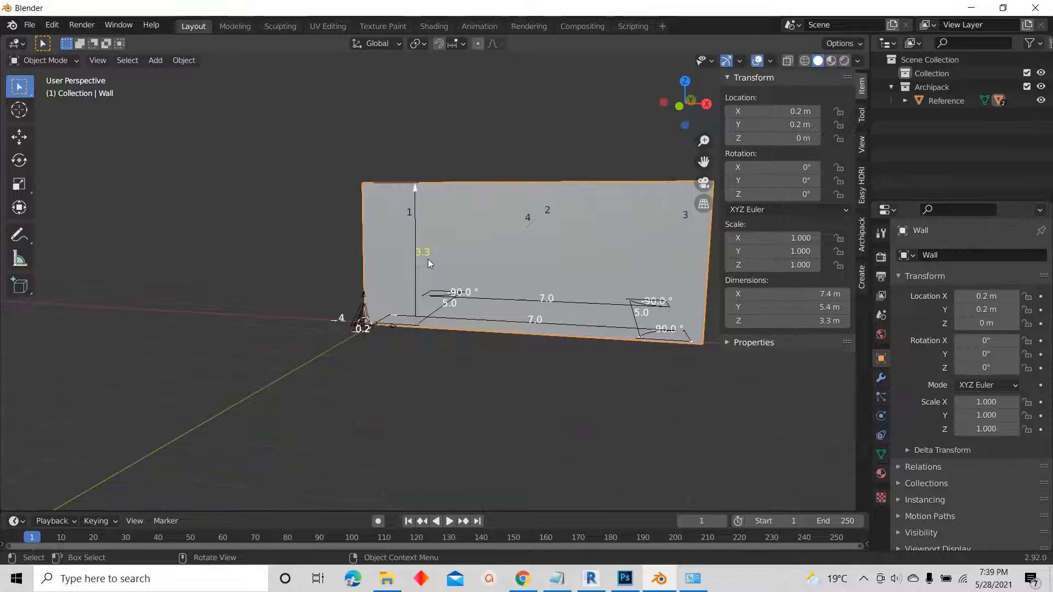
# - Set the wall's height to 3.6 m
pyautogui.click(427, 256)
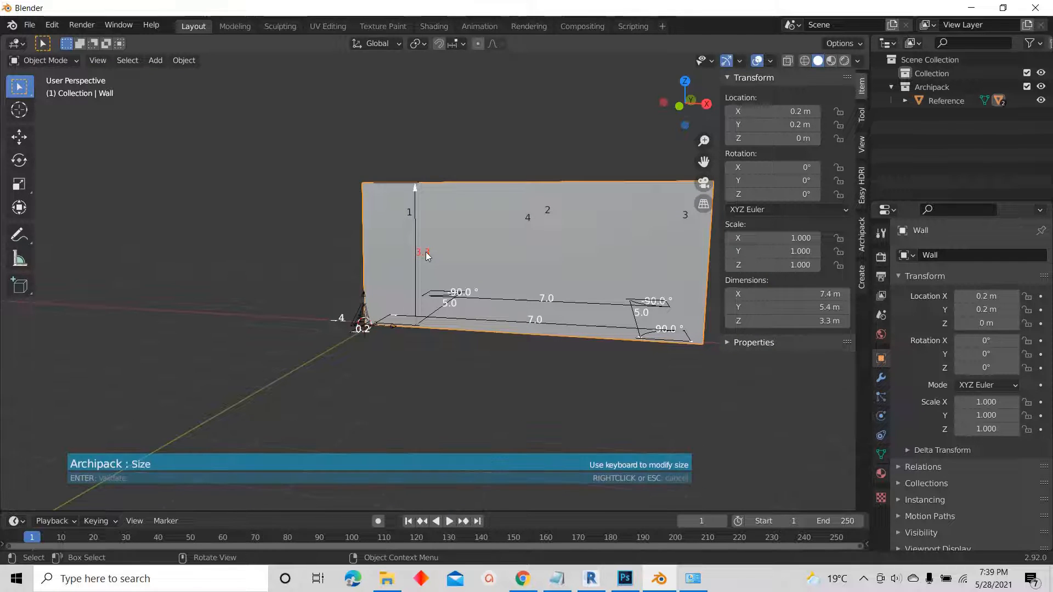
pyautogui.write('3.6')
pyautogui.press('Return')
# - Duplicate the floor slab upward along Z and set the copy's Z location to 3.3 m to form the ceiling
pyautogui.scroll(-2, 374, 314)
pyautogui.moveTo(374, 315); pyautogui.dragTo(390, 210, button='middle')
pyautogui.scroll(4, 406, 222)
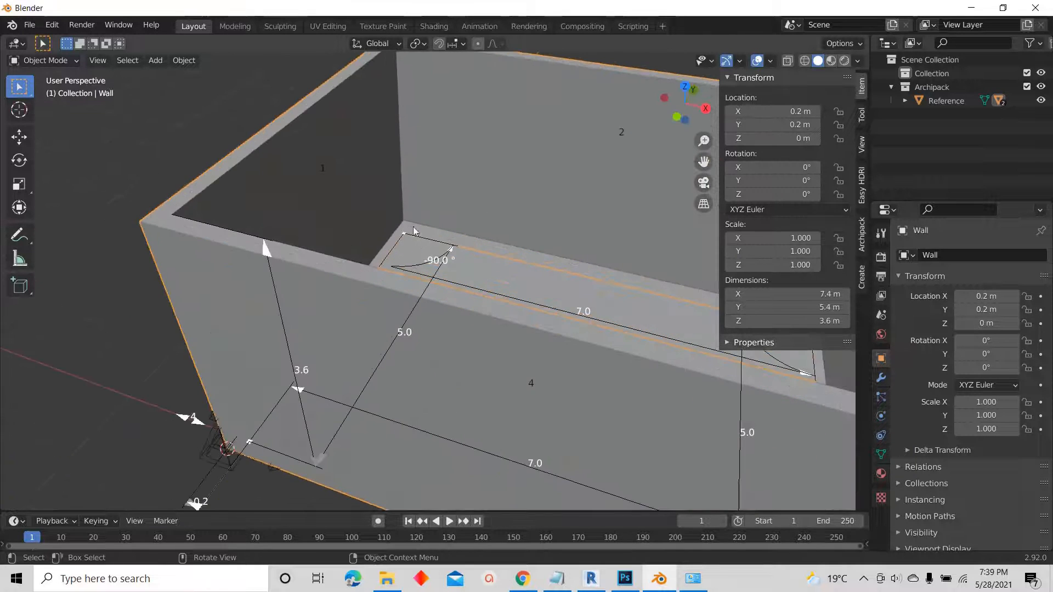
pyautogui.click(406, 226)
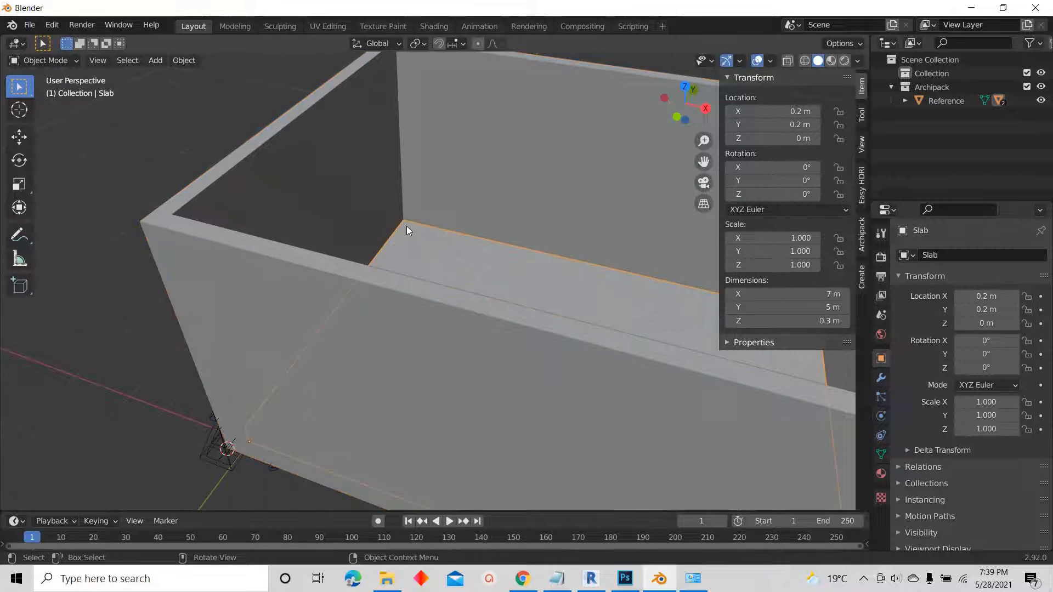
pyautogui.click(677, 116)
pyautogui.hotkey('shift', 'd')
pyautogui.press('z')
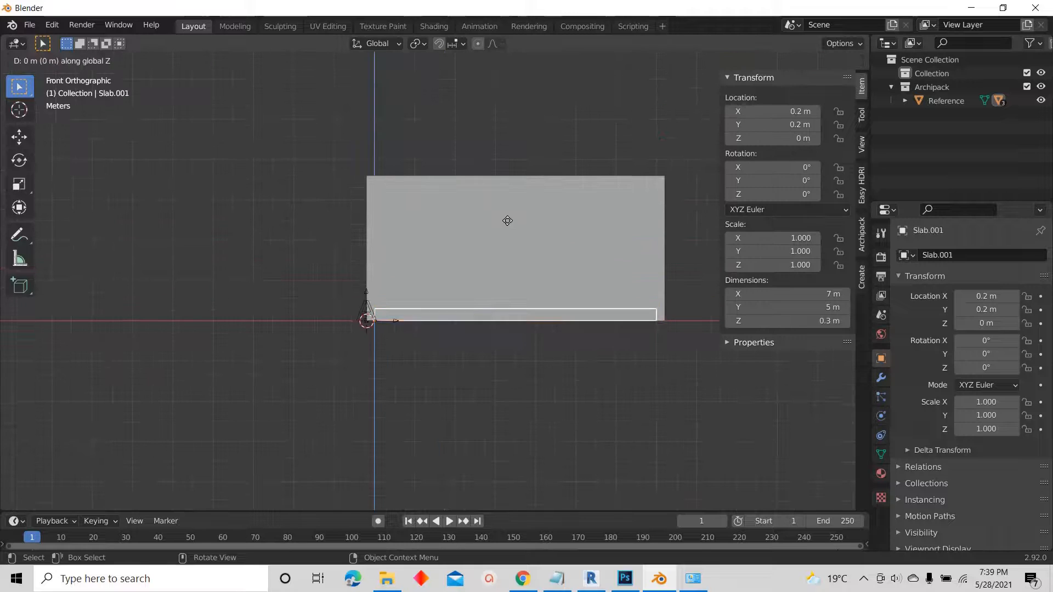
pyautogui.click(545, 93)
pyautogui.doubleClick(788, 138)
pyautogui.write('3.3')
pyautogui.press('Return')
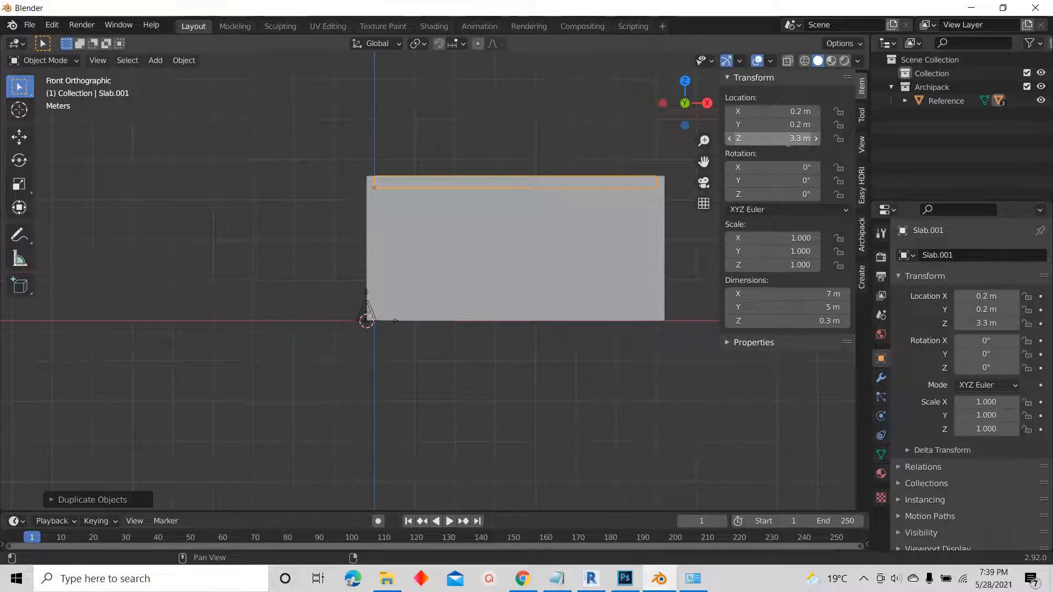
# - Examine from several angles how the ceiling slab fits within the walls
pyautogui.scroll(2, 637, 179)
pyautogui.scroll(-2, 412, 157)
pyautogui.moveTo(410, 157); pyautogui.dragTo(263, 246, button='middle')
pyautogui.scroll(5, 429, 313)
pyautogui.scroll(-5, 427, 308)
pyautogui.moveTo(531, 328); pyautogui.dragTo(478, 217, button='middle')
pyautogui.scroll(1, 402, 199)
pyautogui.scroll(-1, 400, 193)
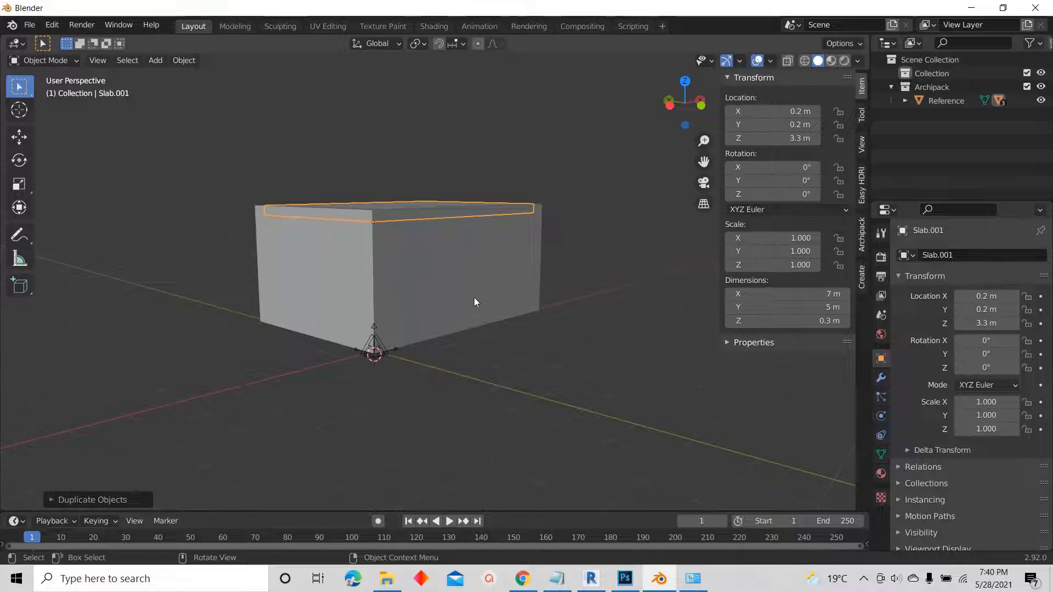
pyautogui.moveTo(475, 301); pyautogui.dragTo(386, 262, button='middle')
pyautogui.scroll(-4, 445, 354)
pyautogui.moveTo(455, 287); pyautogui.dragTo(366, 318, button='middle')
pyautogui.scroll(1, 364, 315)
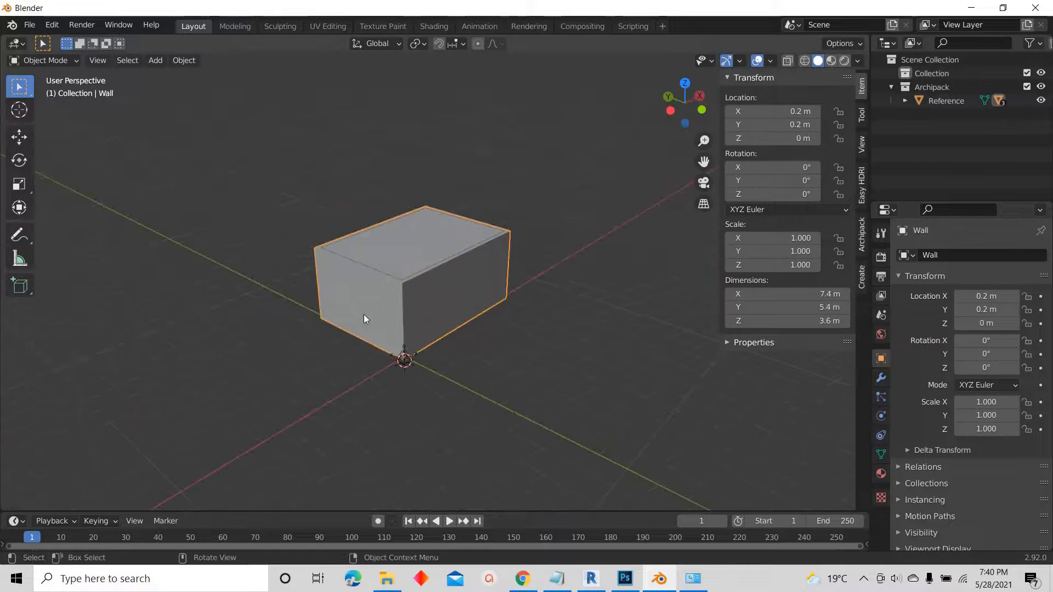
# - Select the ceiling slab and hide it so that the room is open from above
pyautogui.scroll(2, 416, 262)
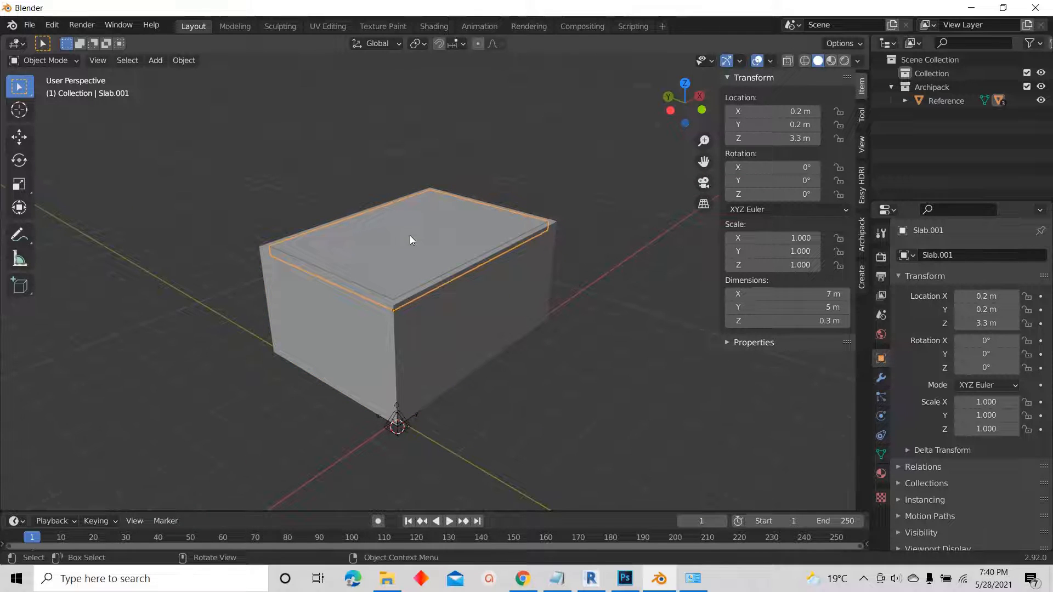
pyautogui.press('h')
pyautogui.moveTo(410, 235); pyautogui.dragTo(352, 348, button='middle')
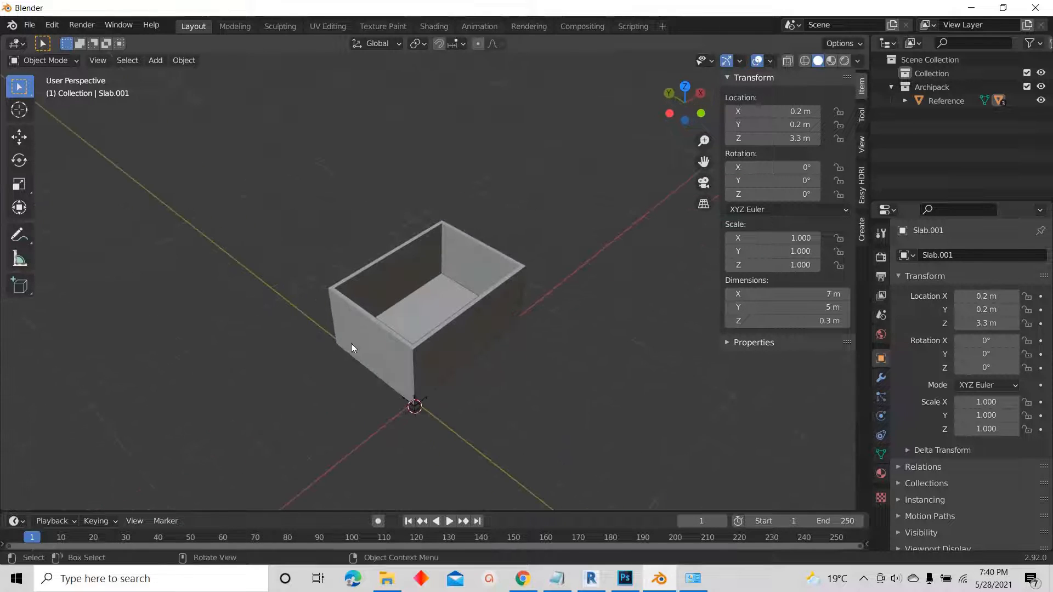
# - Select the wall, inspect the room's interior and review the Archimesh elements available for it
pyautogui.click(371, 322)
pyautogui.scroll(2, 394, 318)
pyautogui.moveTo(394, 318); pyautogui.dragTo(197, 265, button='middle')
pyautogui.scroll(3, 339, 167)
pyautogui.scroll(-4, 403, 182)
pyautogui.moveTo(329, 235); pyautogui.dragTo(356, 228, button='middle')
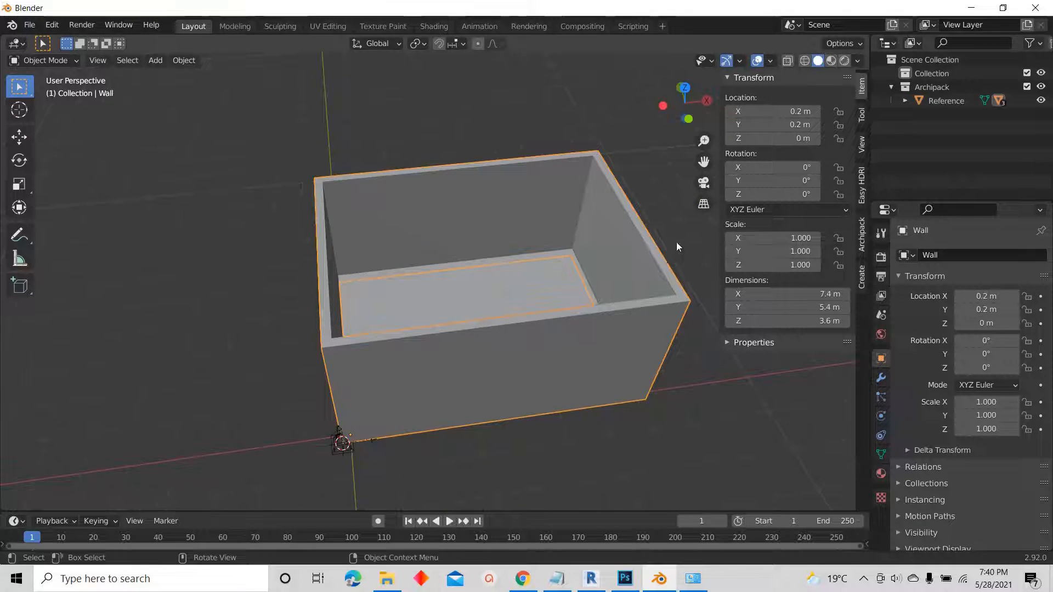
pyautogui.click(862, 278)
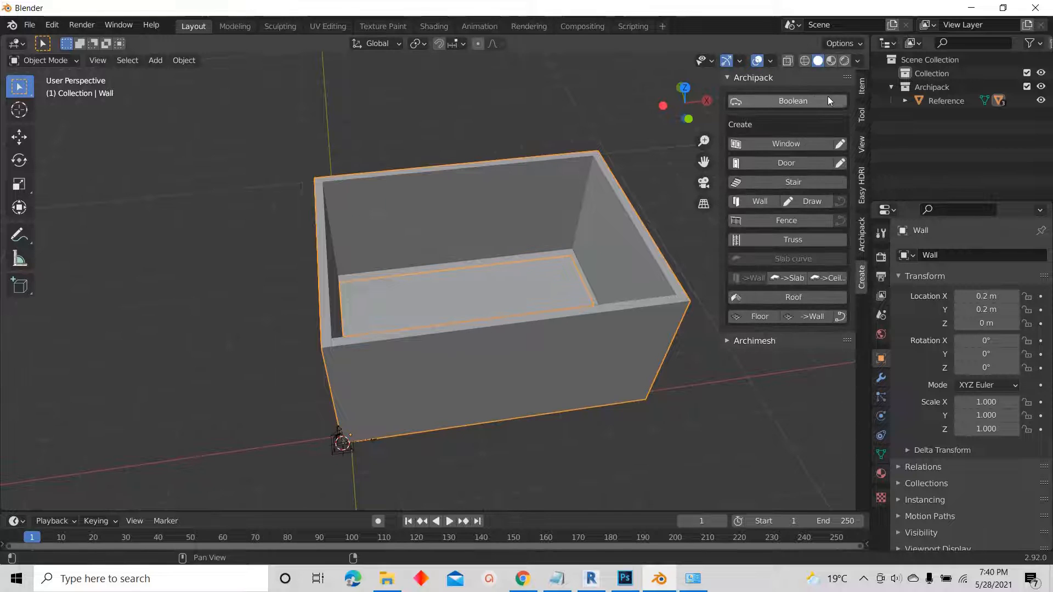
pyautogui.click(755, 341)
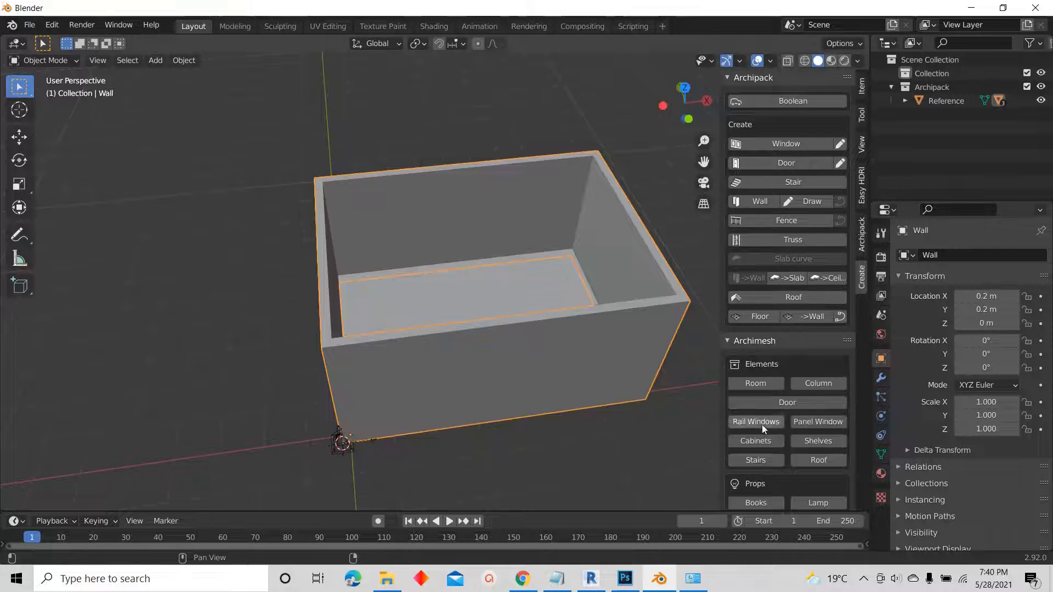
pyautogui.scroll(-8, 763, 425)
# - Edit the wall mesh in edge selection mode, select the inner bottom edge of the first 5 m wall, and enable X-ray
pyautogui.moveTo(364, 291); pyautogui.dragTo(47, 4, button='middle')
pyautogui.press('Tab')
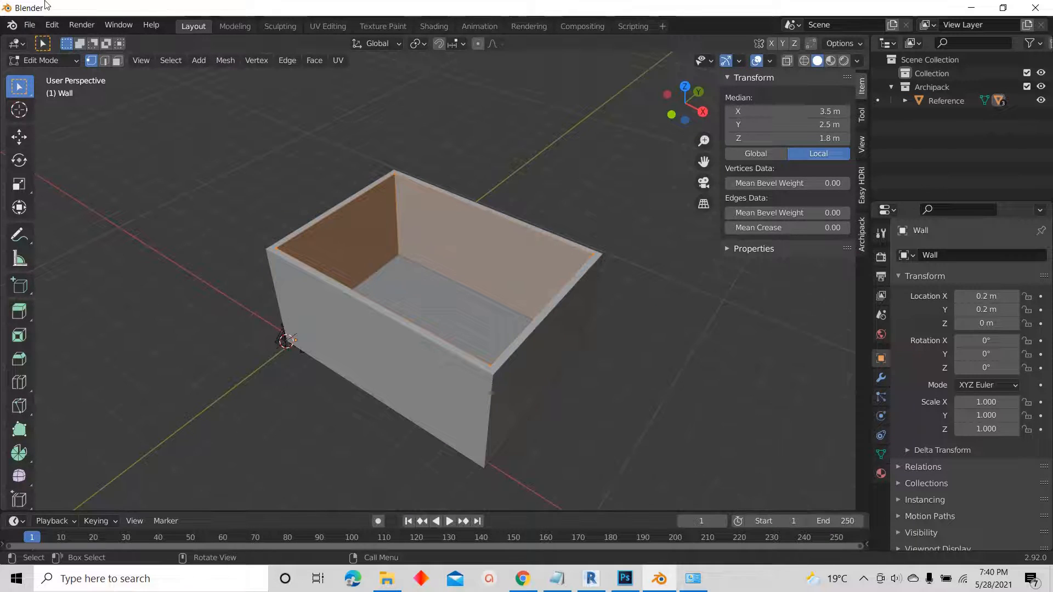
pyautogui.click(105, 60)
pyautogui.scroll(3, 369, 226)
pyautogui.click(341, 335)
pyautogui.moveTo(342, 336); pyautogui.dragTo(734, 76, button='middle')
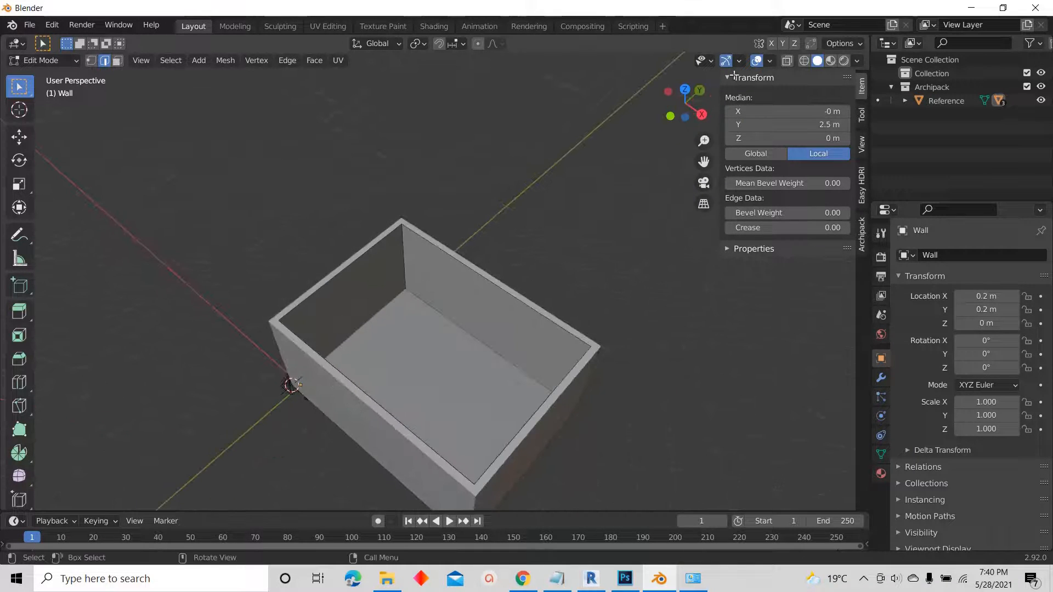
pyautogui.click(789, 60)
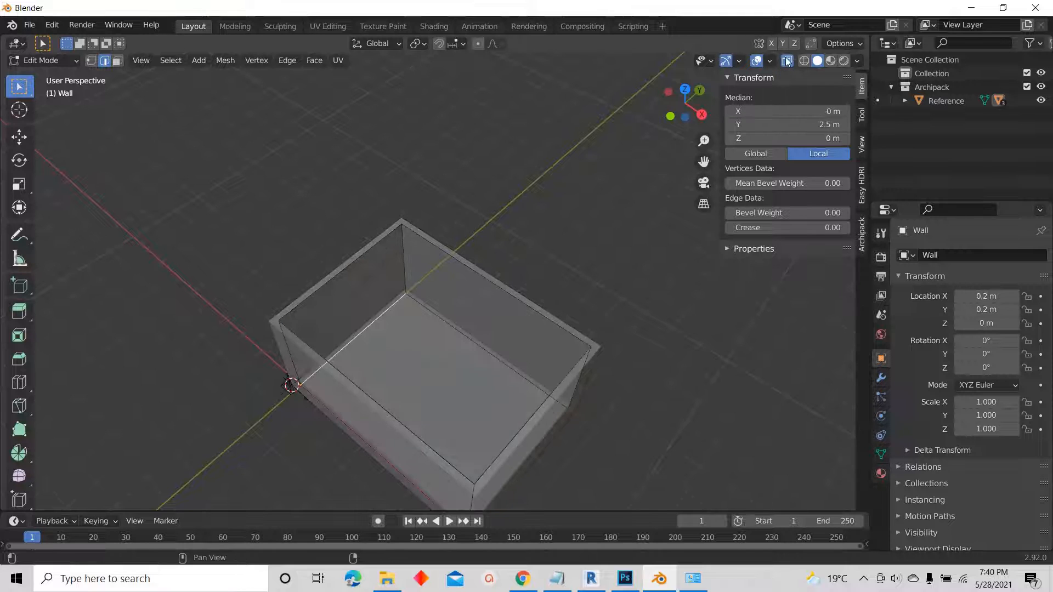
pyautogui.scroll(2, 417, 272)
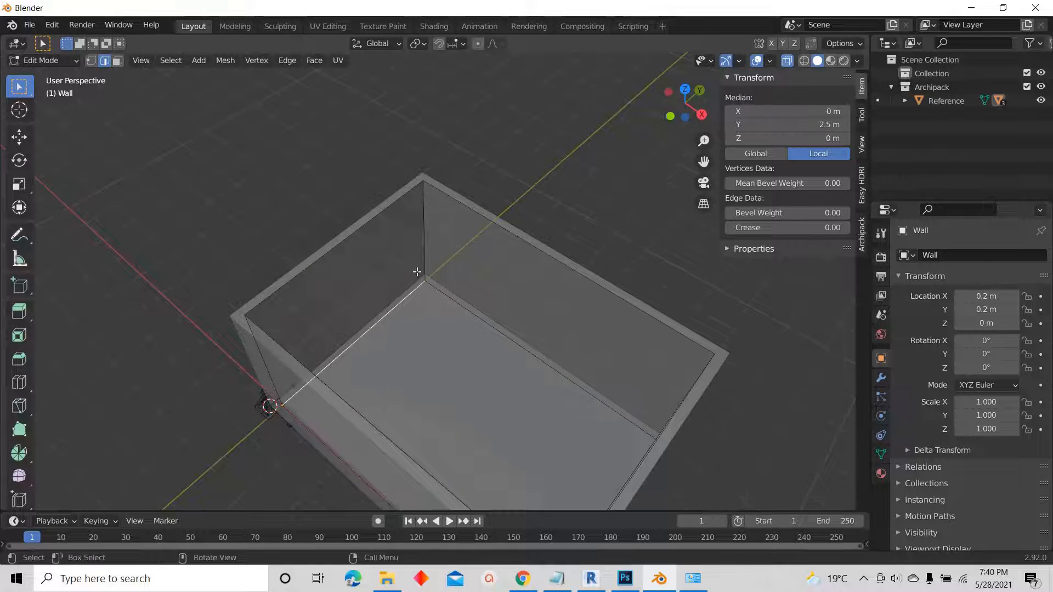
# - Snap the 3D cursor to the selected bottom edge of the wall, return to Object Mode and turn off X-ray
pyautogui.rightClick(372, 321)
pyautogui.click(226, 61)
pyautogui.moveTo(231, 103)
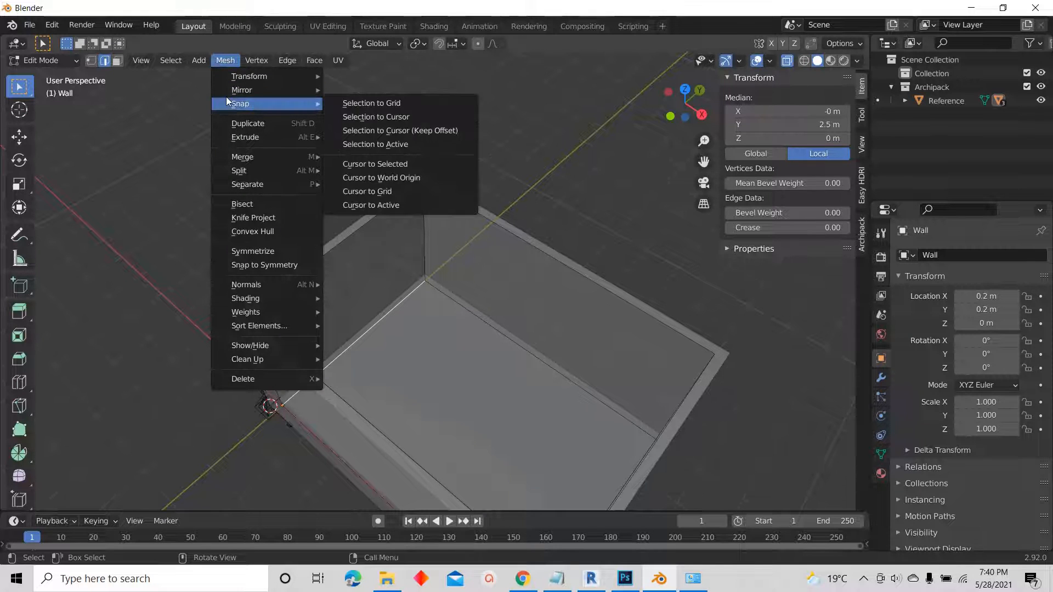
pyautogui.click(376, 163)
pyautogui.moveTo(418, 362); pyautogui.dragTo(439, 296, button='middle')
pyautogui.scroll(3, 406, 351)
pyautogui.press('Tab')
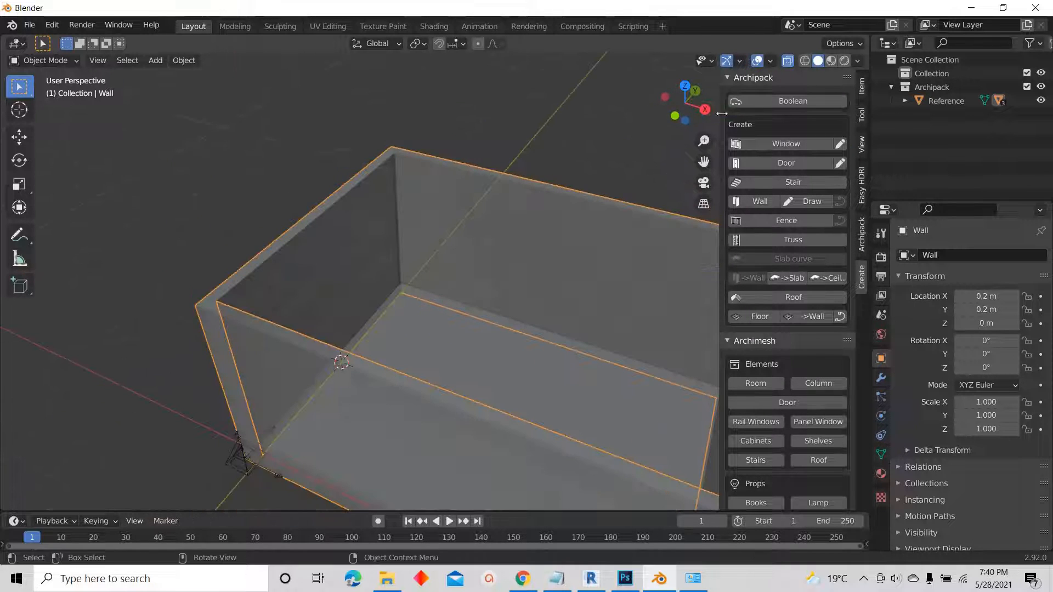
pyautogui.click(788, 61)
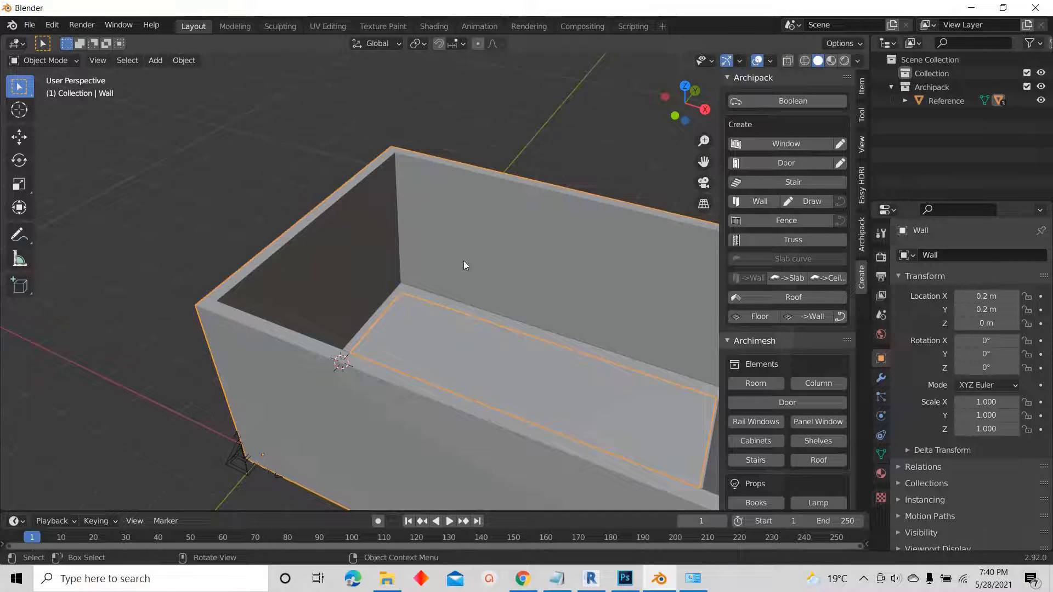
# - Add an Archimesh panel window at the 3D cursor on the wall's bottom edge
pyautogui.moveTo(564, 242); pyautogui.dragTo(512, 260, button='middle')
pyautogui.scroll(-5, 753, 392)
pyautogui.scroll(5, 752, 312)
pyautogui.click(750, 80)
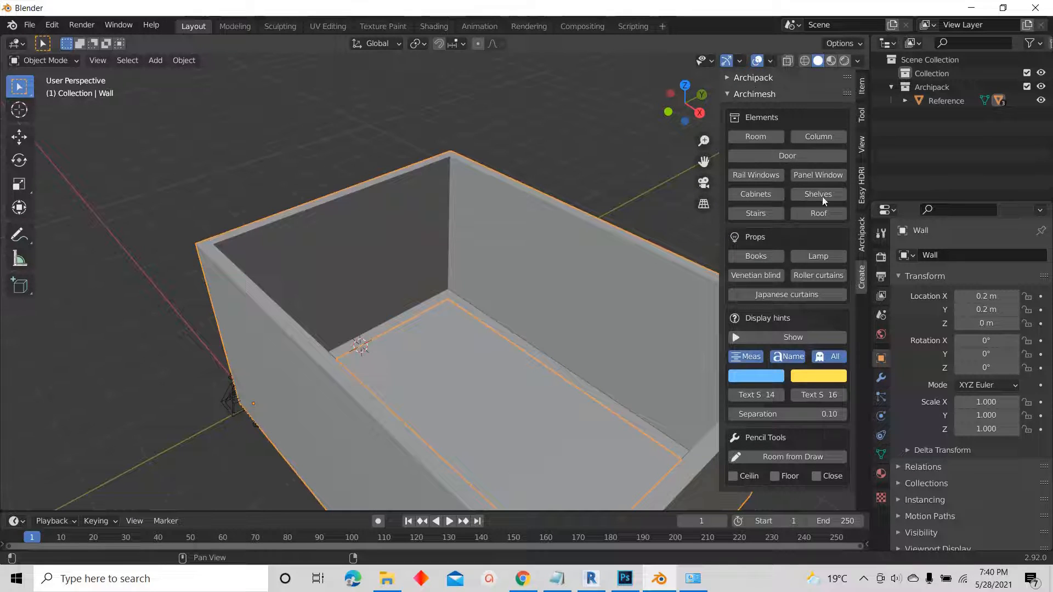
pyautogui.click(791, 173)
# - Examine the new window's orientation against the wall from several angles and review its Window Panel settings
pyautogui.moveTo(308, 323); pyautogui.dragTo(638, 388, button='middle')
pyautogui.scroll(-12, 754, 448)
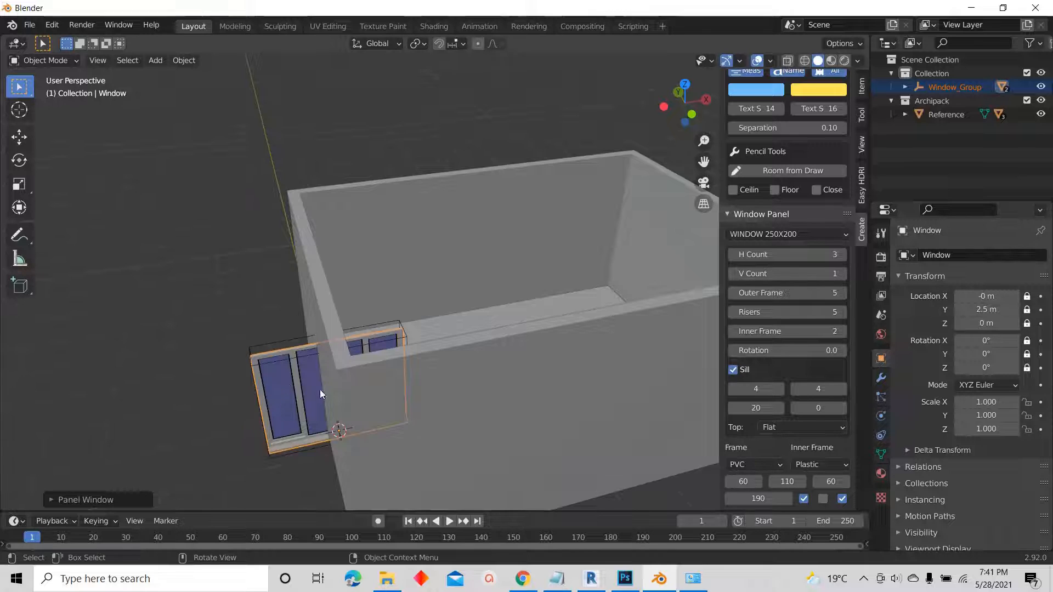
pyautogui.scroll(-3, 301, 360)
pyautogui.scroll(3, 307, 377)
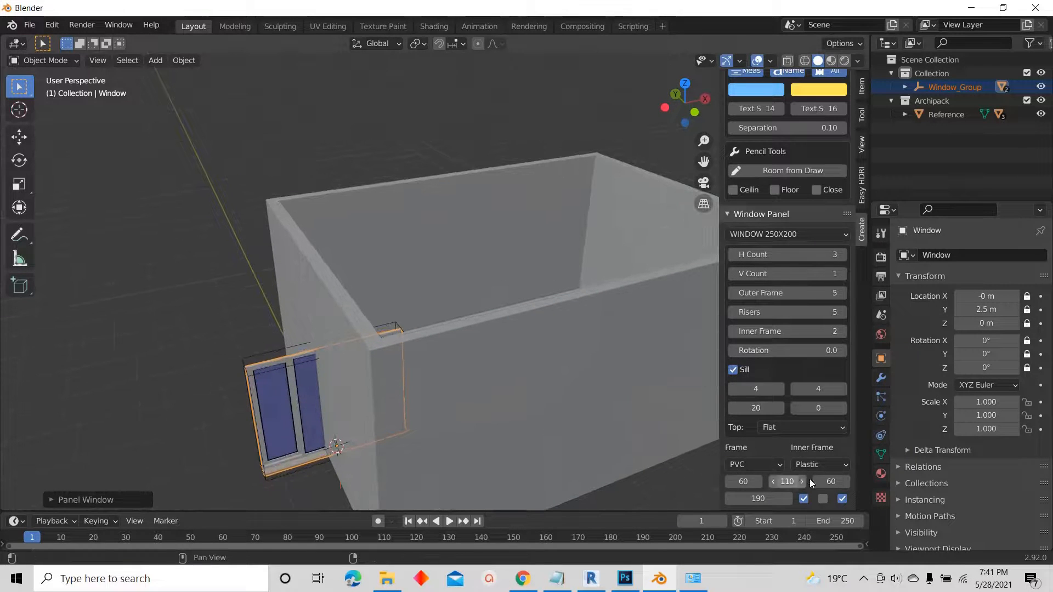
pyautogui.moveTo(454, 353); pyautogui.dragTo(345, 338, button='middle')
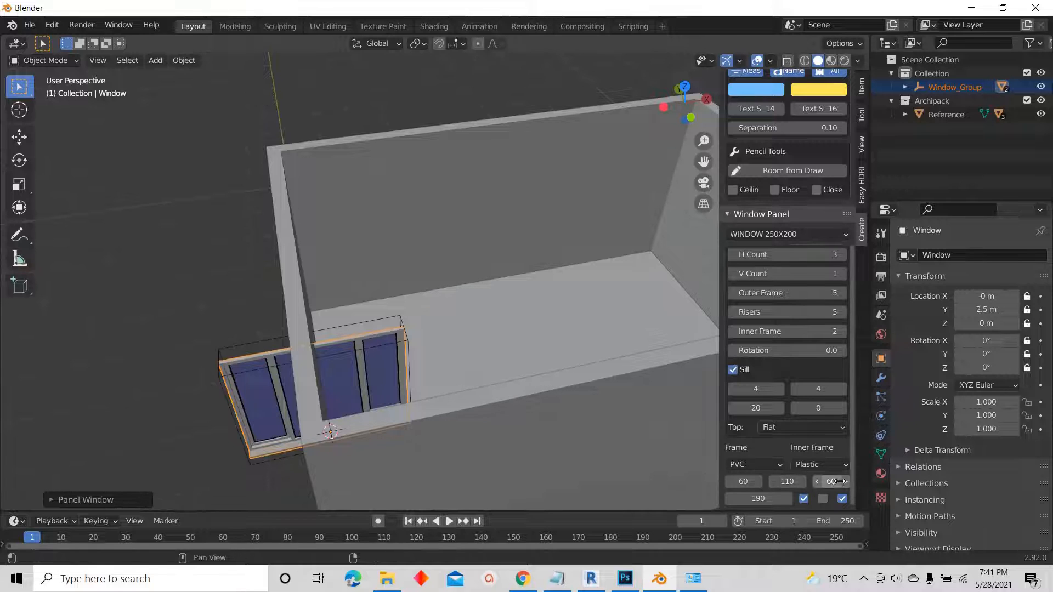
pyautogui.moveTo(367, 375); pyautogui.dragTo(417, 357, button='middle')
pyautogui.scroll(-4, 366, 372)
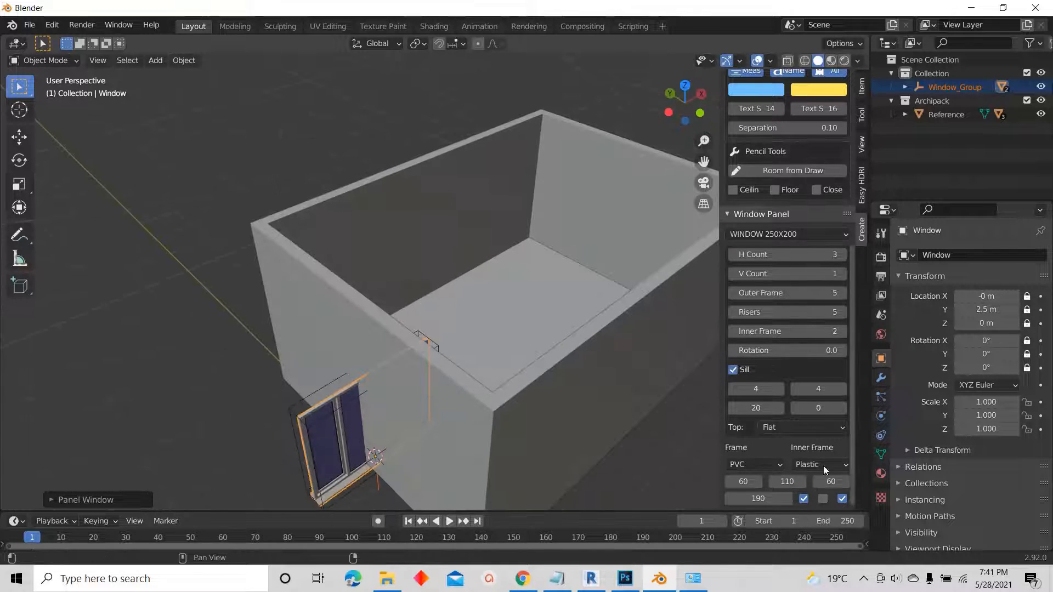
pyautogui.moveTo(318, 388); pyautogui.dragTo(402, 342, button='middle')
pyautogui.scroll(-3, 403, 342)
pyautogui.scroll(4, 374, 391)
pyautogui.moveTo(374, 391); pyautogui.dragTo(454, 446, button='middle')
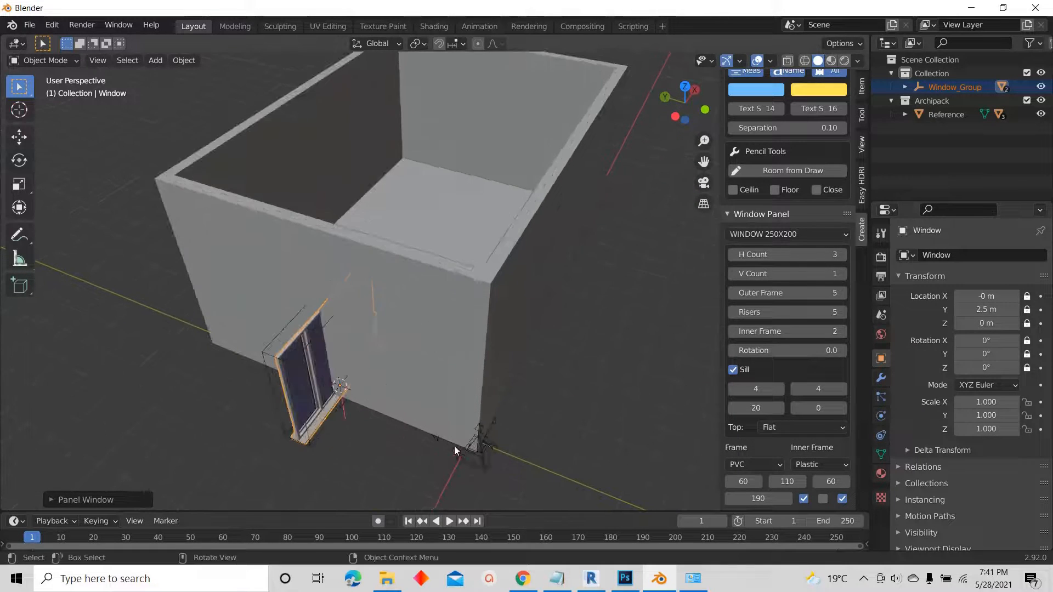
# - Select the window's parent empty and rotate the whole window 90° about the global Z axis
pyautogui.click(344, 415)
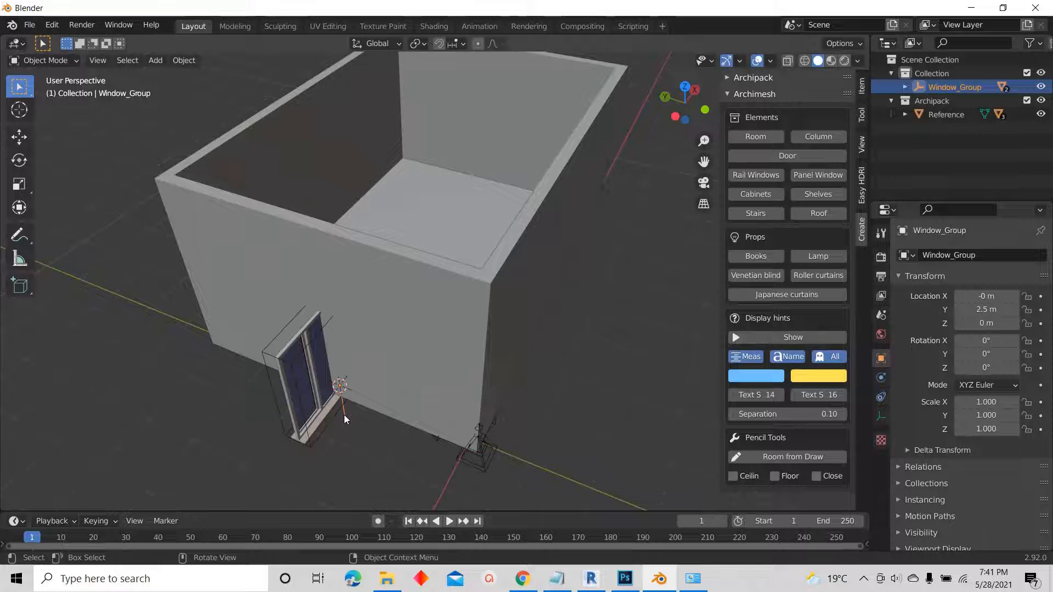
pyautogui.press('r')
pyautogui.press('z')
pyautogui.press('9')
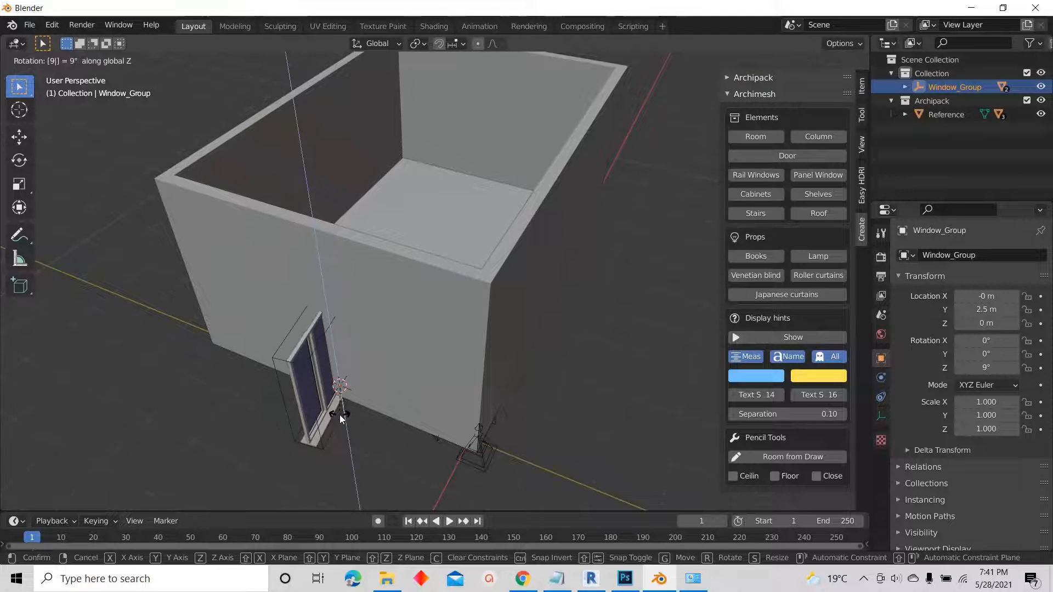
pyautogui.press('0')
pyautogui.press('Return')
pyautogui.moveTo(344, 415); pyautogui.dragTo(269, 264, button='middle')
# - Add a Boolean modifier set to Difference on the wall, with the window's wireframe box as the cutting object
pyautogui.click(320, 293)
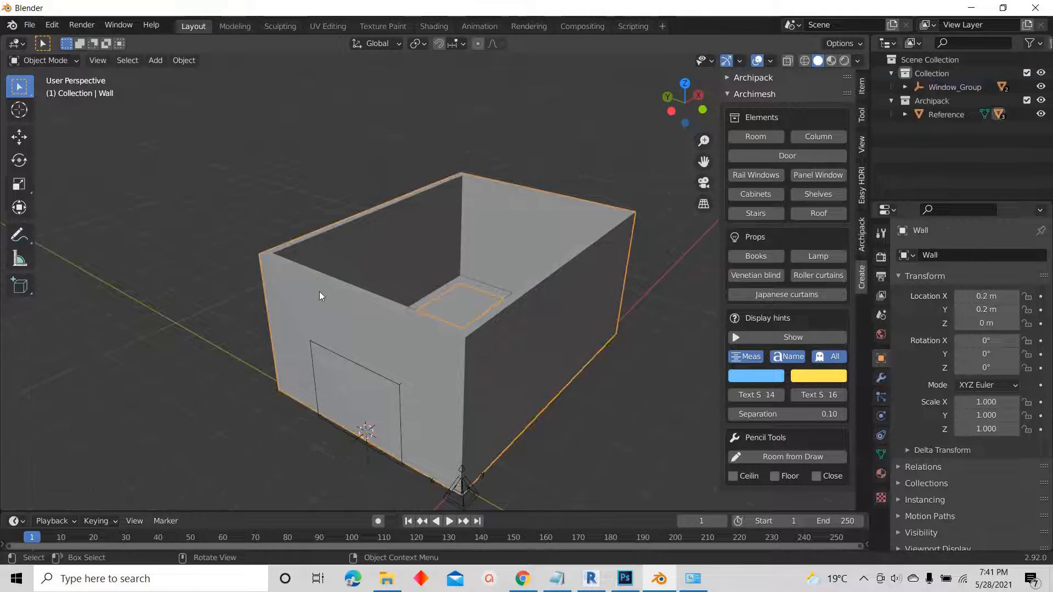
pyautogui.click(881, 378)
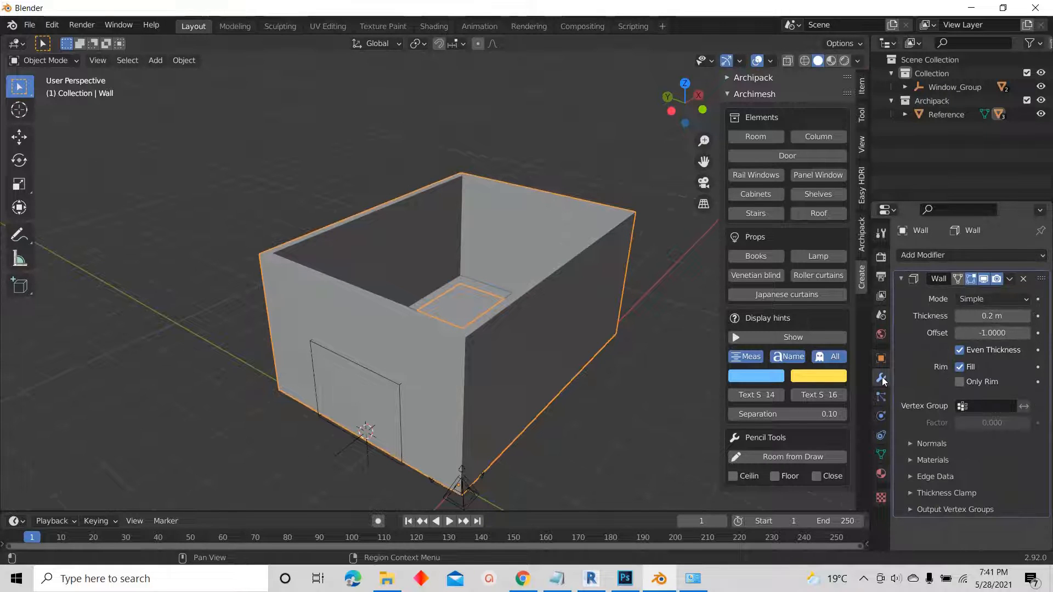
pyautogui.click(927, 256)
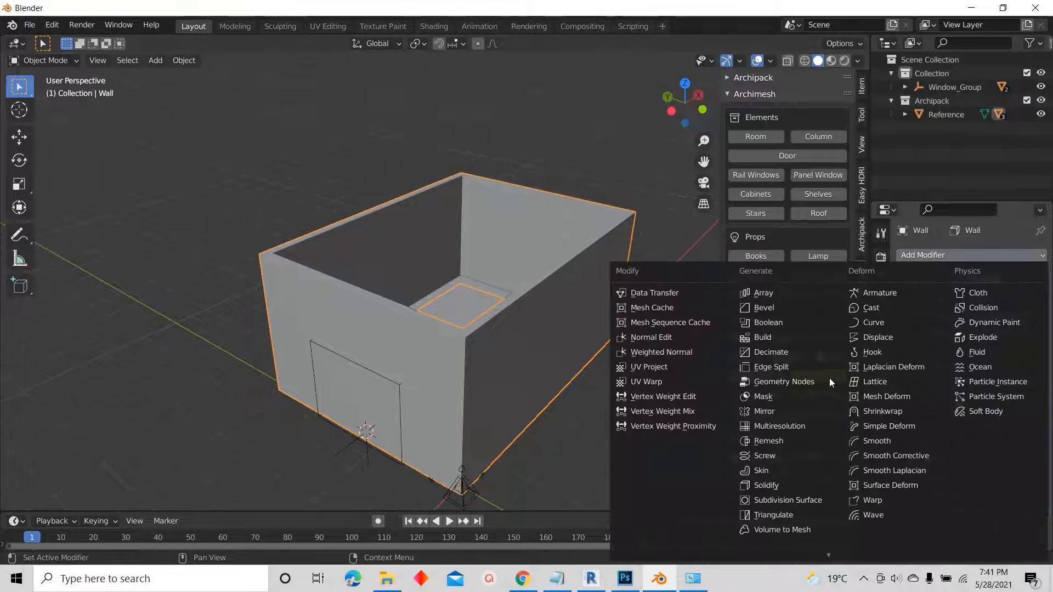
pyautogui.click(769, 323)
pyautogui.moveTo(680, 331); pyautogui.dragTo(465, 281, button='middle')
pyautogui.scroll(5, 384, 291)
pyautogui.scroll(-4, 982, 482)
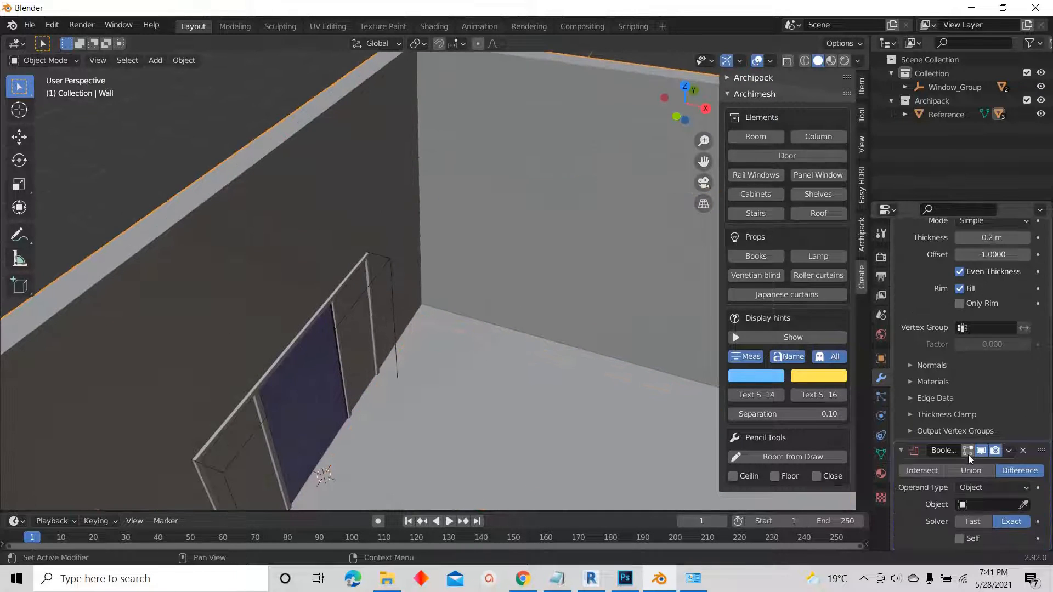
pyautogui.click(1024, 505)
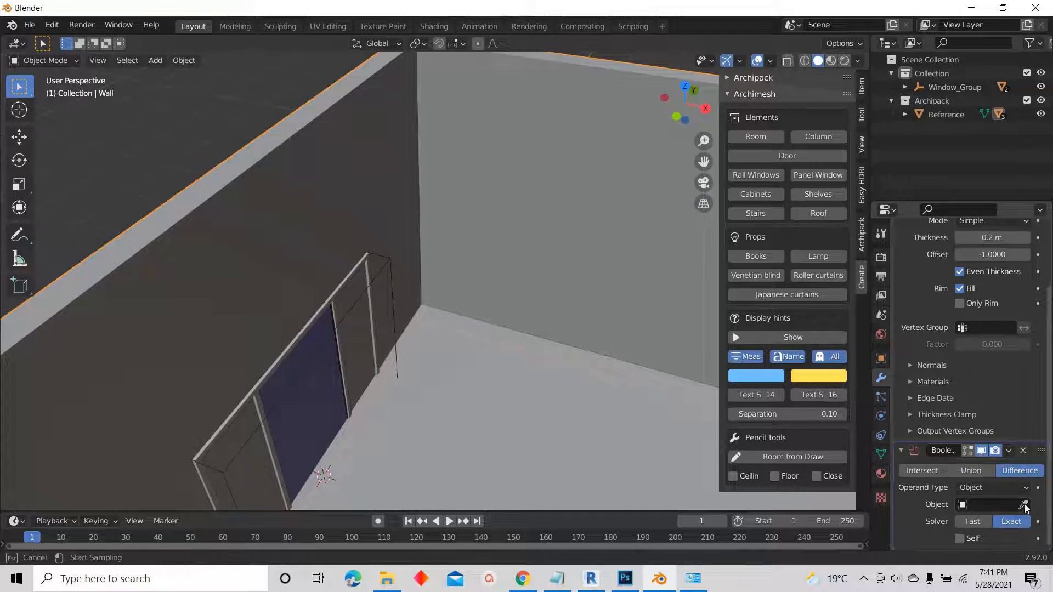
pyautogui.click(386, 262)
# - Select the window's parent empty and raise the window 0.3 m along the global Z axis
pyautogui.moveTo(387, 262); pyautogui.dragTo(362, 430, button='middle')
pyautogui.click(376, 425)
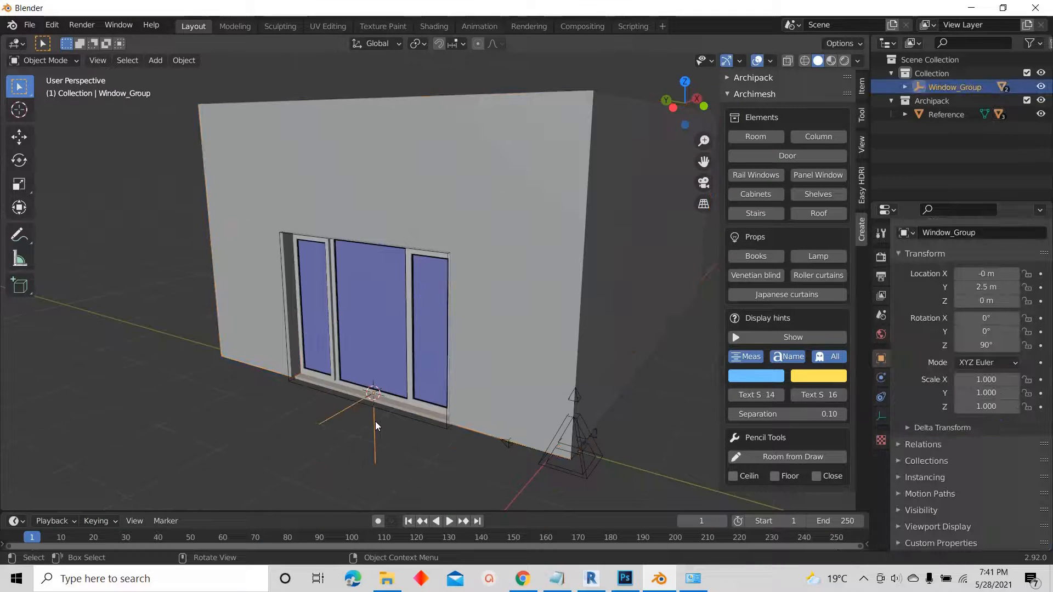
pyautogui.write('gz')
pyautogui.write('.3')
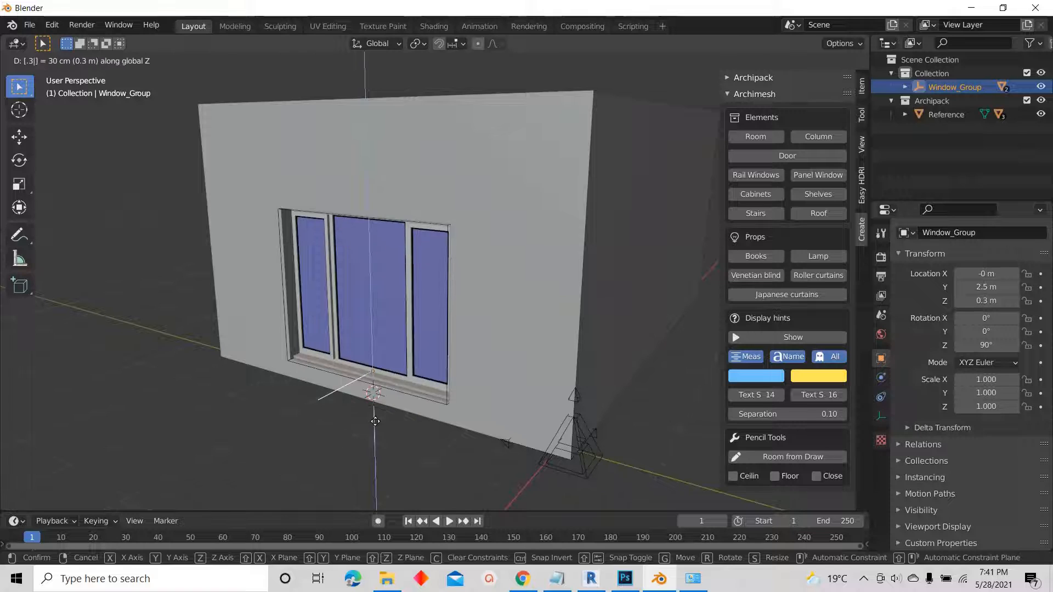
pyautogui.press('Return')
pyautogui.scroll(5, 372, 399)
pyautogui.moveTo(367, 387); pyautogui.dragTo(663, 351, button='middle')
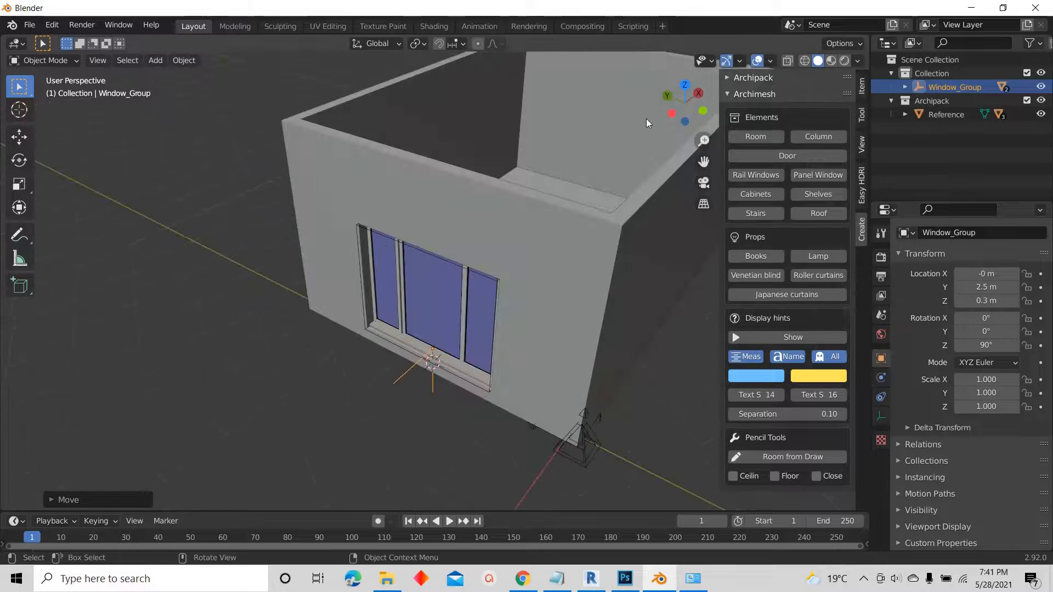
pyautogui.click(671, 115)
pyautogui.scroll(3, 516, 210)
pyautogui.scroll(-3, 401, 394)
pyautogui.moveTo(413, 451); pyautogui.dragTo(356, 470)
pyautogui.press('s')
pyautogui.press('z')
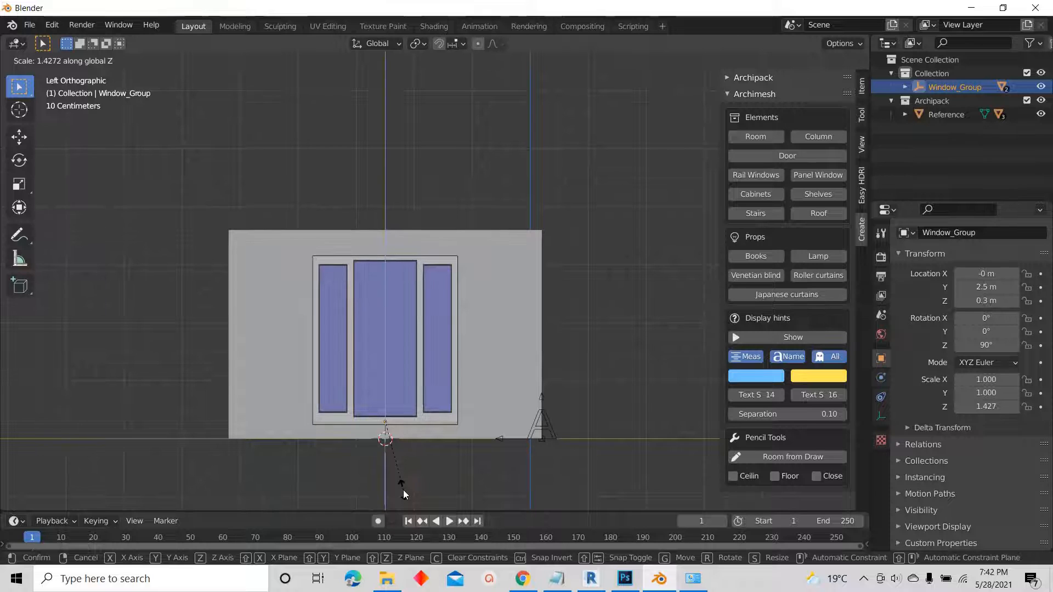
pyautogui.press('Escape')
# - Select the window frame and try a height of 3 in its Window Panel settings
pyautogui.moveTo(430, 401); pyautogui.dragTo(373, 436, button='middle')
pyautogui.scroll(4, 430, 371)
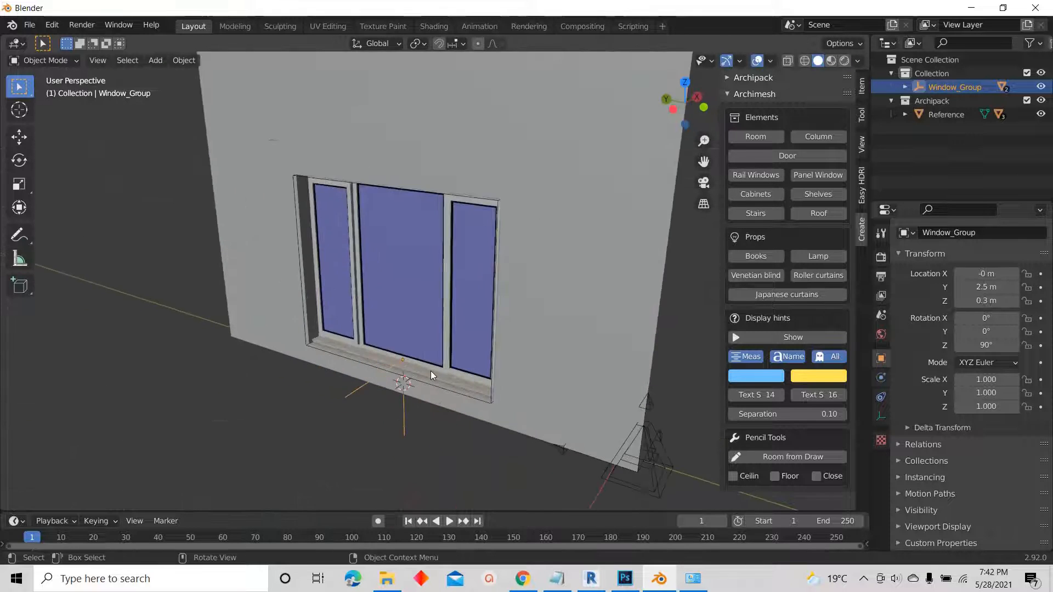
pyautogui.click(434, 376)
pyautogui.scroll(2, 271, 308)
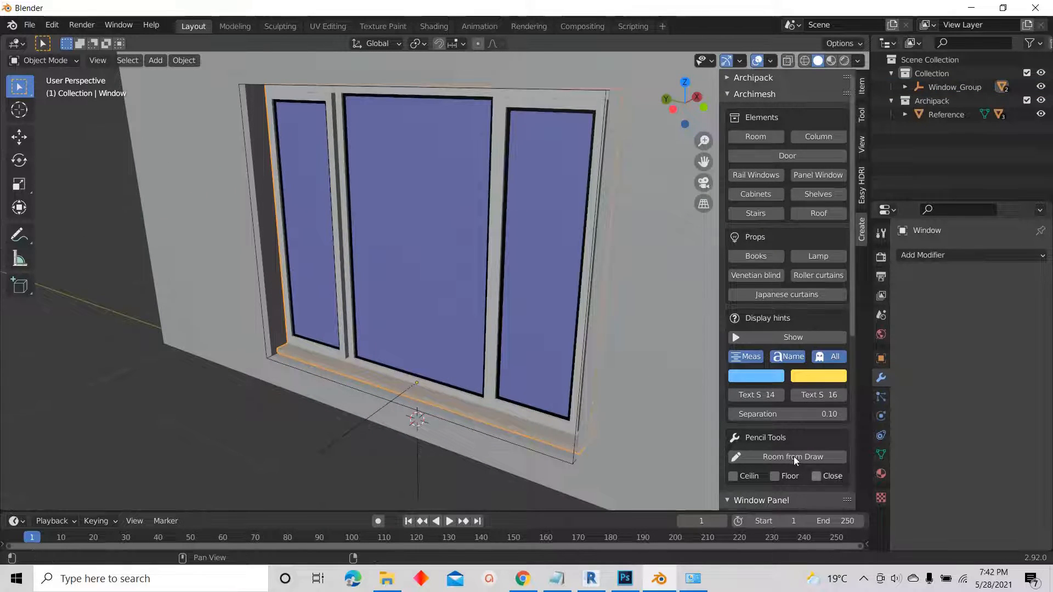
pyautogui.scroll(-8, 793, 456)
pyautogui.scroll(-2, 789, 456)
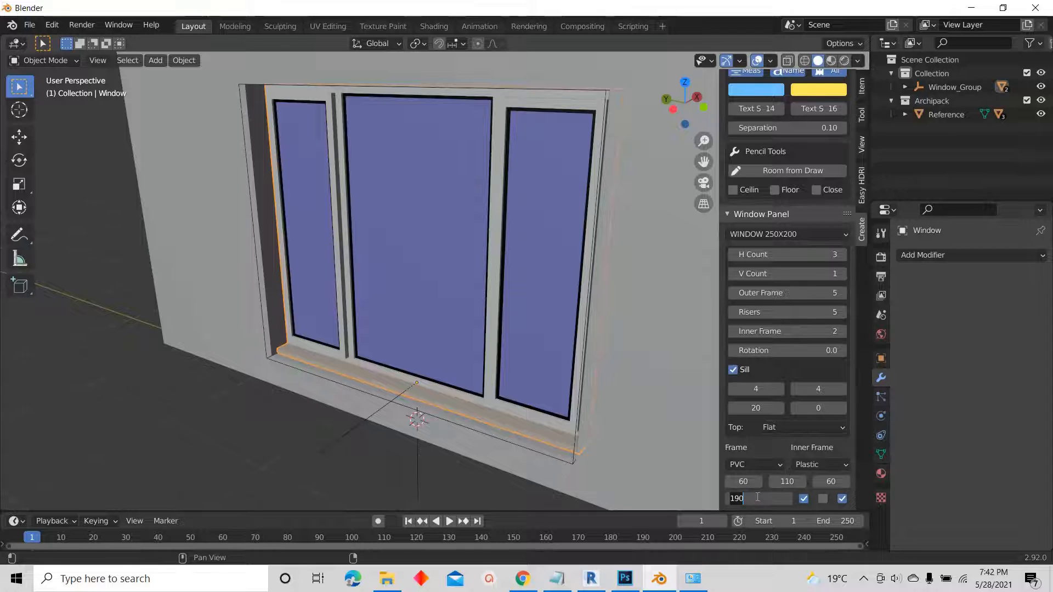
pyautogui.press('Return')
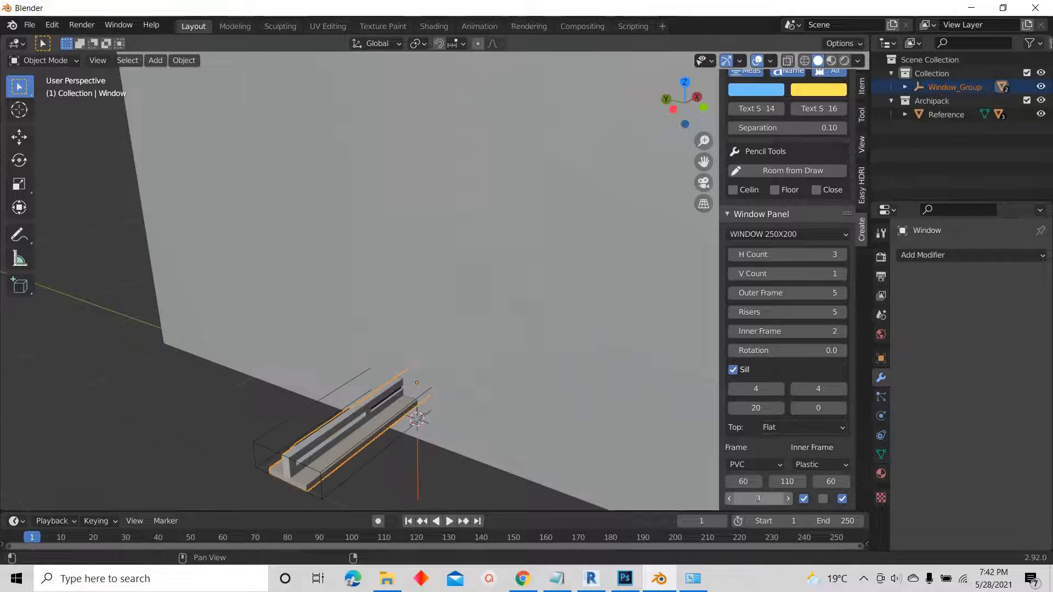
pyautogui.press('Return')
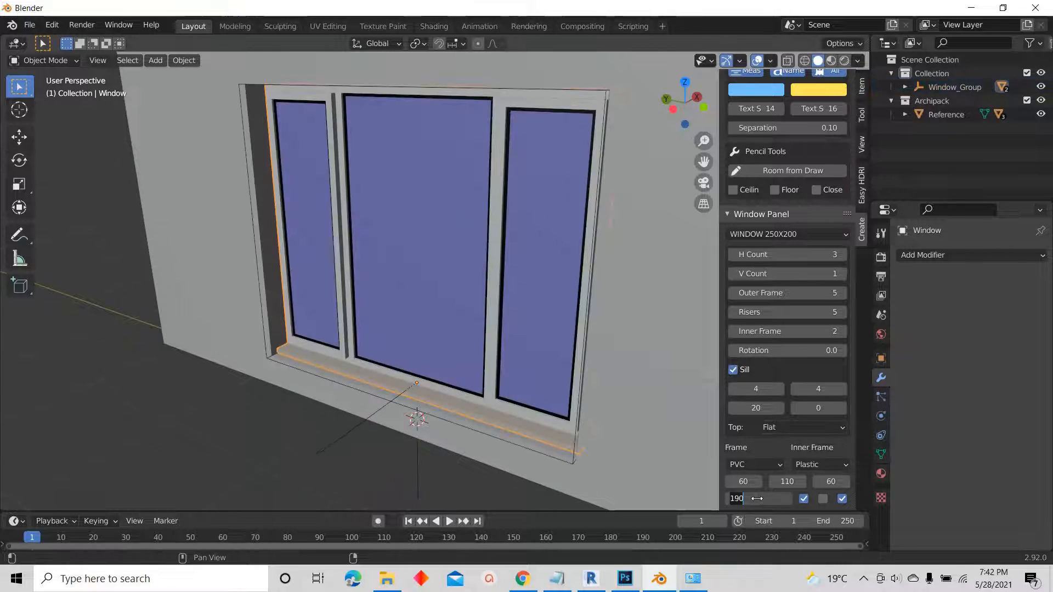
# - Try a window height of 250, inspect its placement against the wall and undo the change
pyautogui.press('Return')
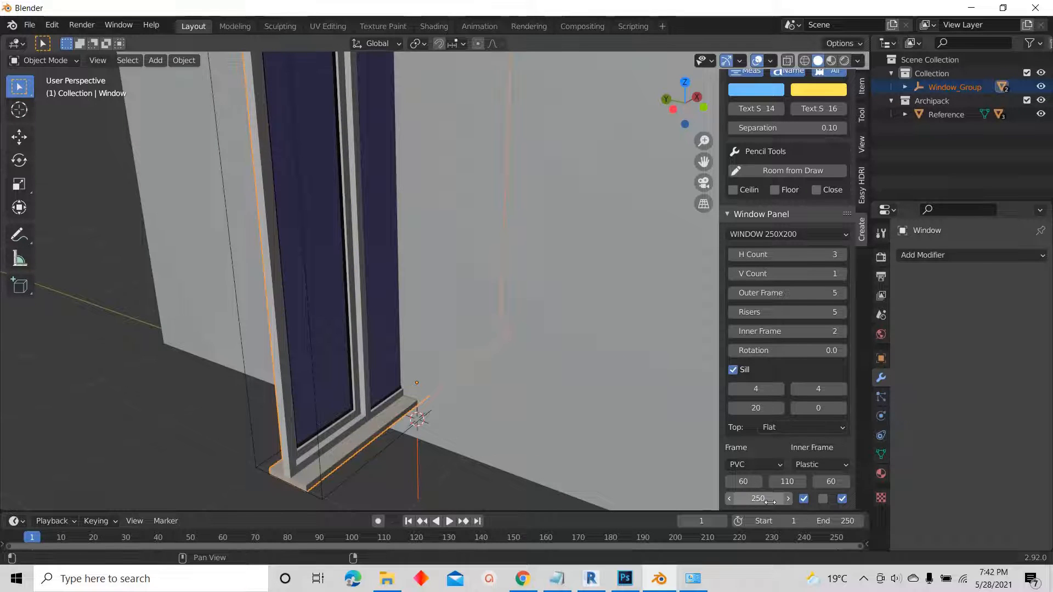
pyautogui.scroll(-6, 387, 350)
pyautogui.moveTo(439, 376); pyautogui.dragTo(422, 369, button='middle')
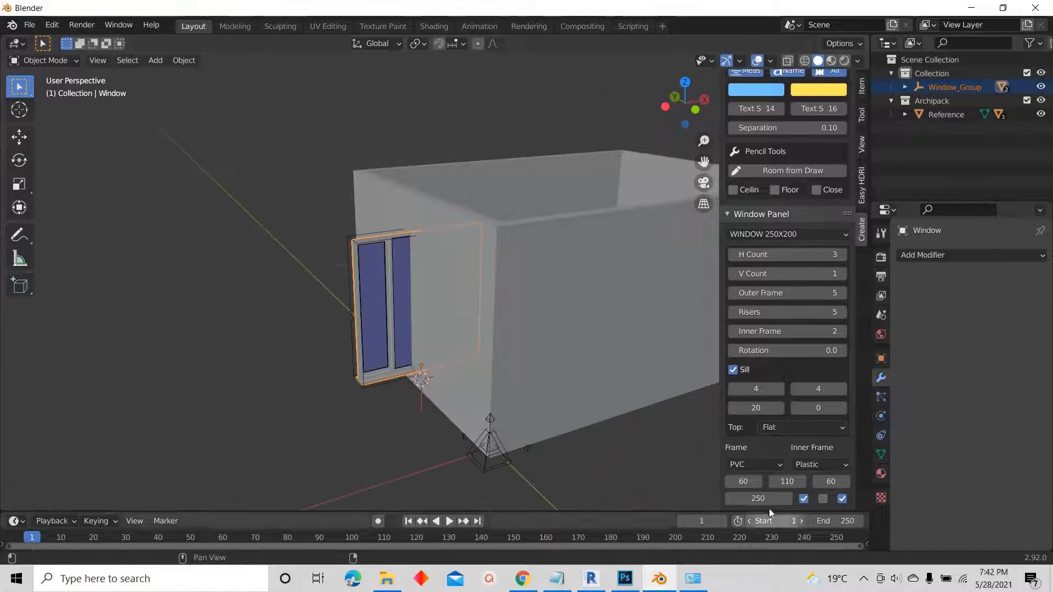
pyautogui.moveTo(544, 368); pyautogui.dragTo(450, 248, button='middle')
pyautogui.moveTo(509, 203); pyautogui.dragTo(447, 233, button='middle')
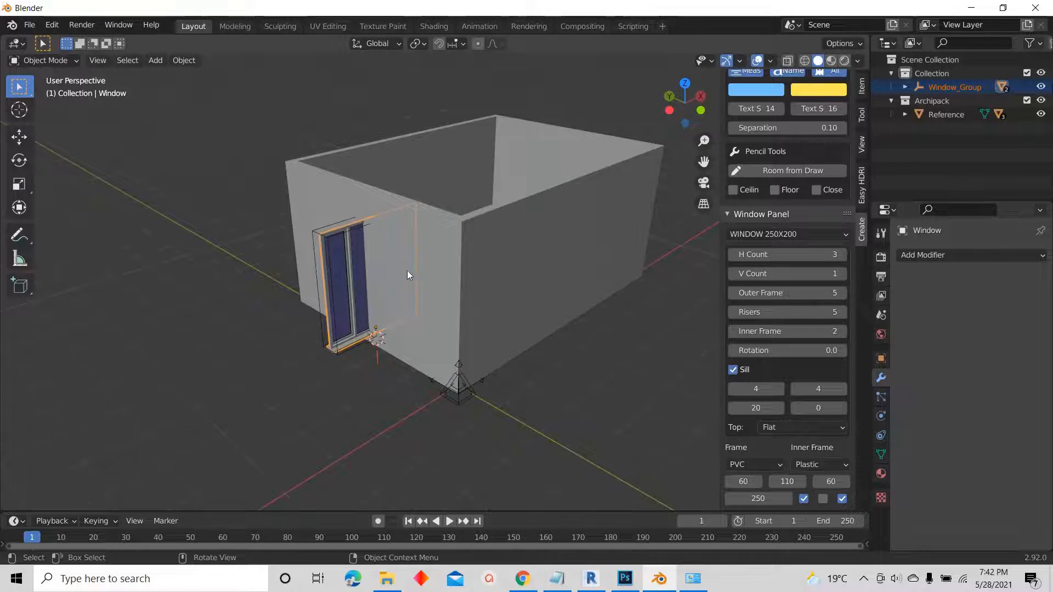
pyautogui.scroll(3, 407, 271)
pyautogui.scroll(-2, 357, 316)
pyautogui.hotkey('ctrl', 'z')
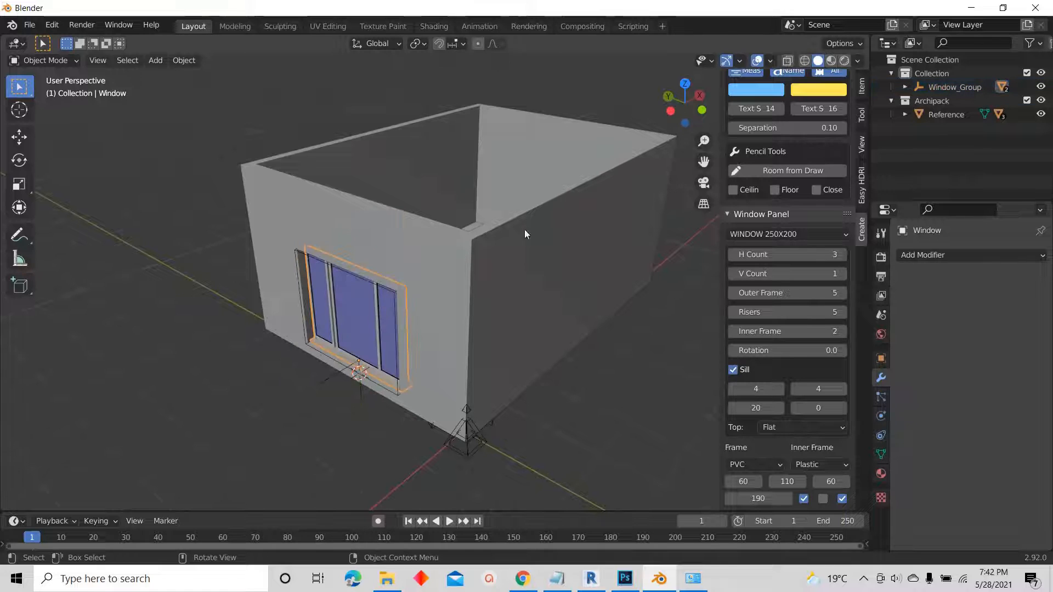
# - From the left orthographic view, scale the window group along the global Z axis by about 1.45
pyautogui.click(670, 110)
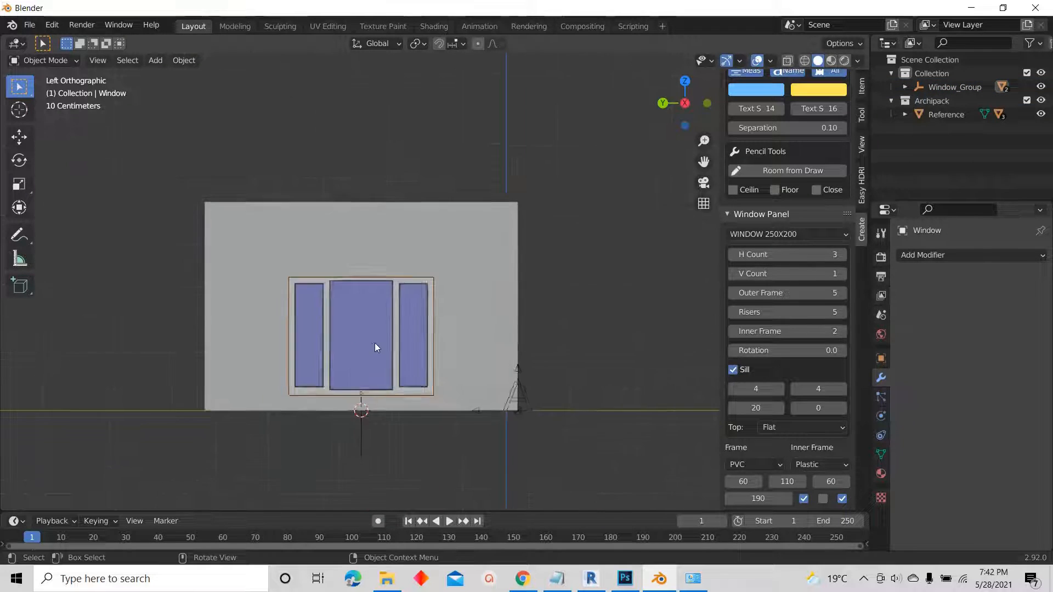
pyautogui.press('KP_5')
pyautogui.click(359, 422)
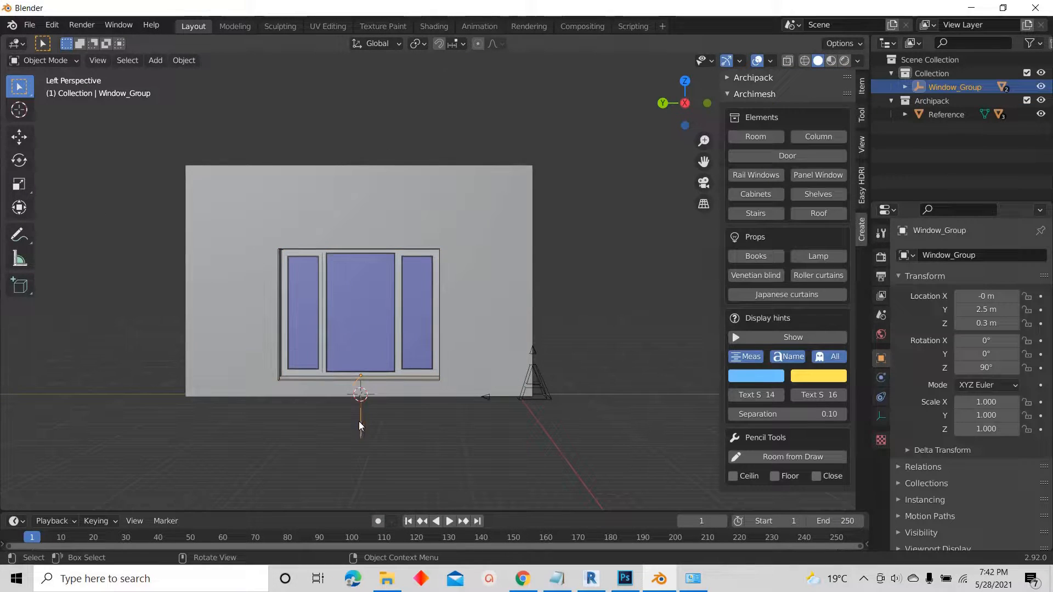
pyautogui.click(685, 104)
pyautogui.click(685, 103)
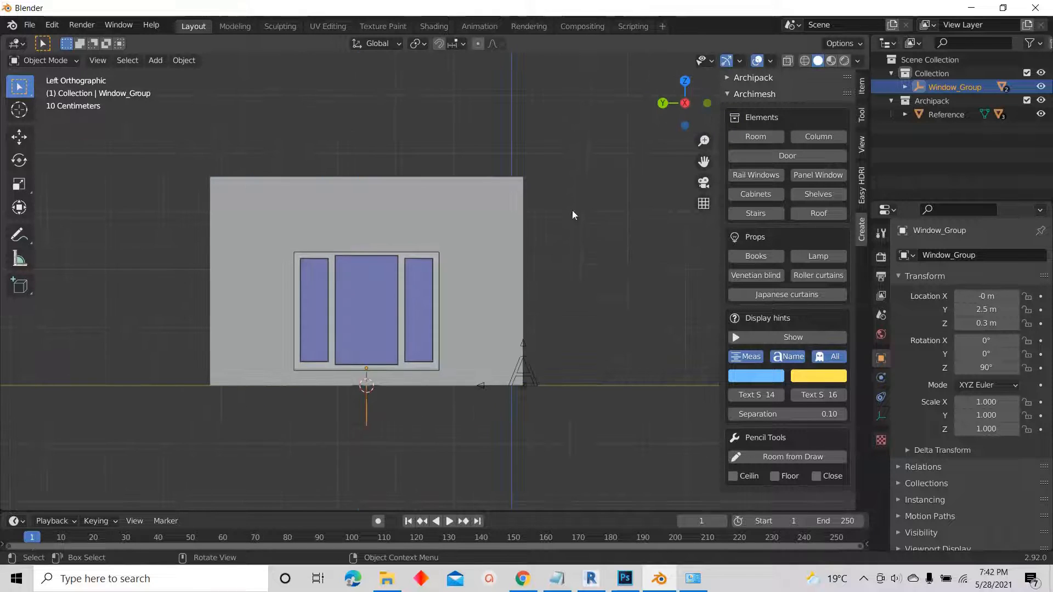
pyautogui.scroll(3, 351, 354)
pyautogui.press('s')
pyautogui.press('z')
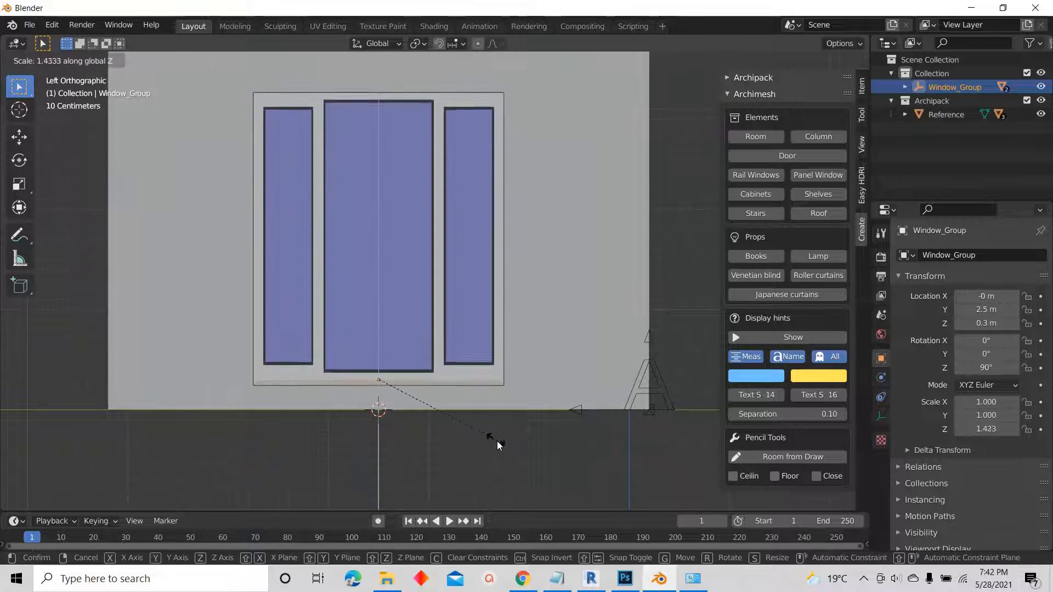
pyautogui.click(482, 393)
# - Widen the window group along the global Y axis by a factor of about 1.43 and check it in perspective
pyautogui.press('s')
pyautogui.press('y')
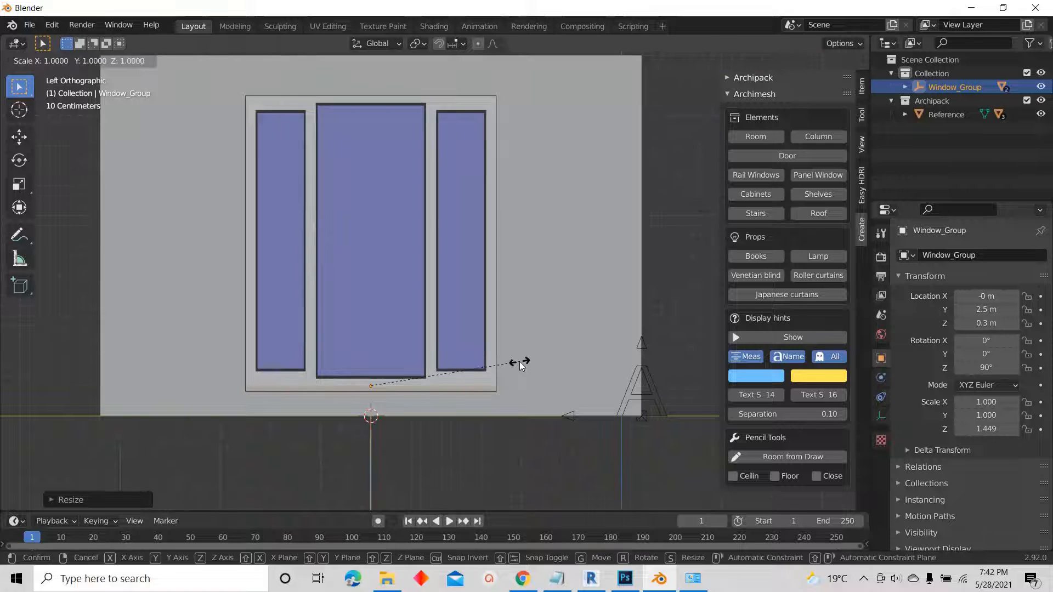
pyautogui.click(586, 371)
pyautogui.moveTo(516, 225); pyautogui.dragTo(499, 300, button='middle')
pyautogui.scroll(-2, 459, 323)
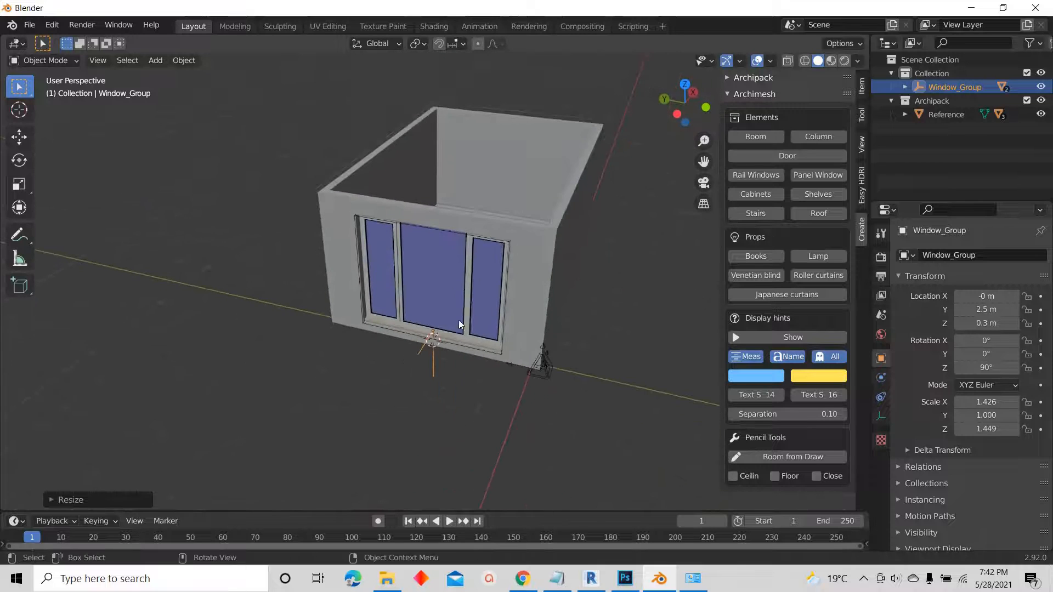
# - Examine how the enlarged window fits its wall opening from inside and outside the room
pyautogui.moveTo(294, 320); pyautogui.dragTo(343, 74, button='middle')
pyautogui.scroll(-3, 315, 182)
pyautogui.scroll(4, 335, 131)
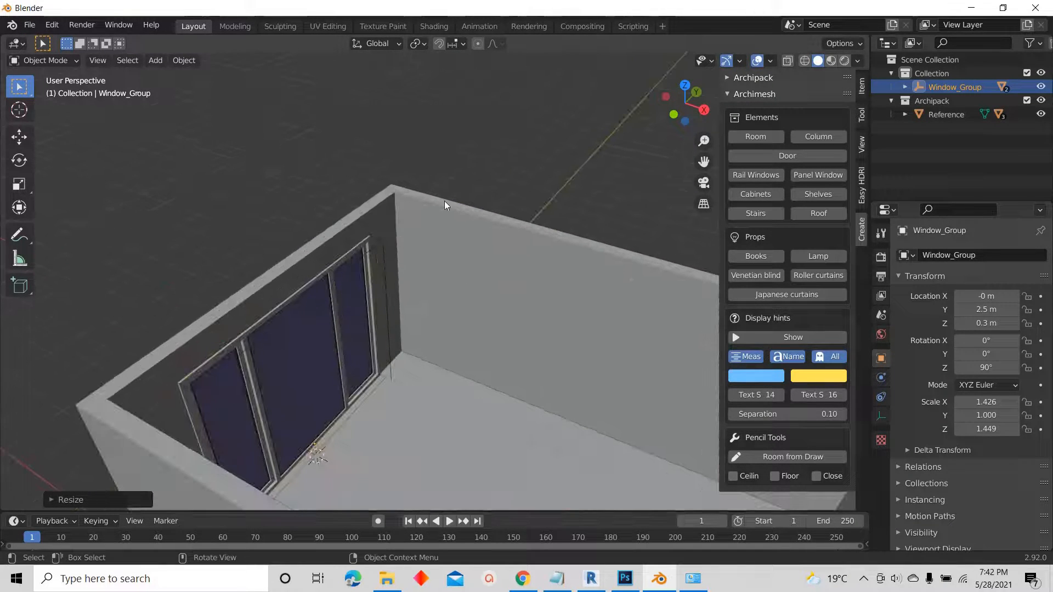
pyautogui.scroll(-3, 421, 194)
pyautogui.moveTo(422, 193); pyautogui.dragTo(408, 378, button='middle')
pyautogui.scroll(2, 384, 204)
pyautogui.scroll(-2, 298, 192)
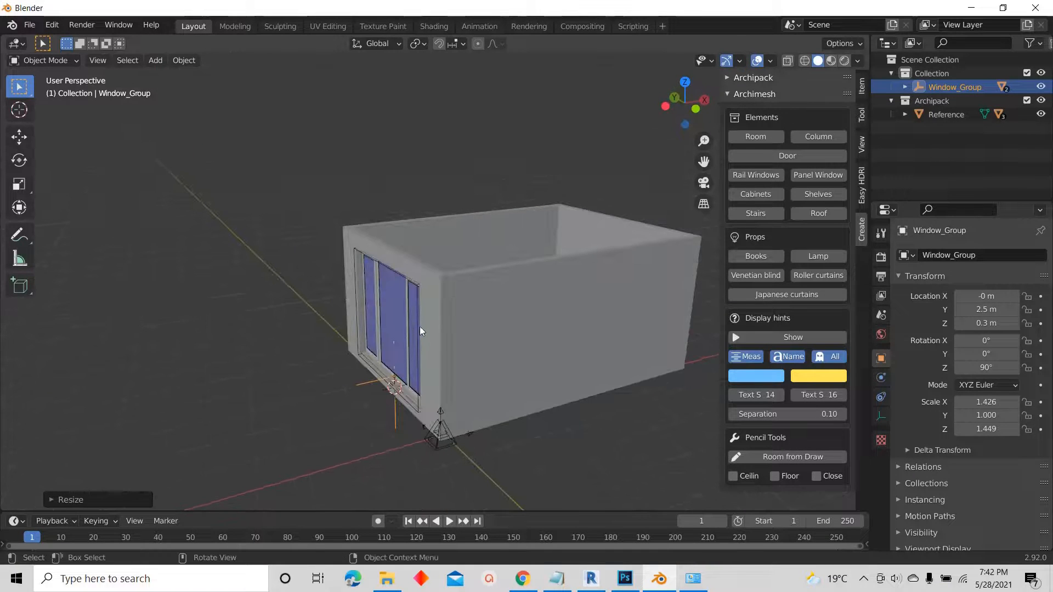
pyautogui.scroll(5, 358, 352)
pyautogui.click(399, 354)
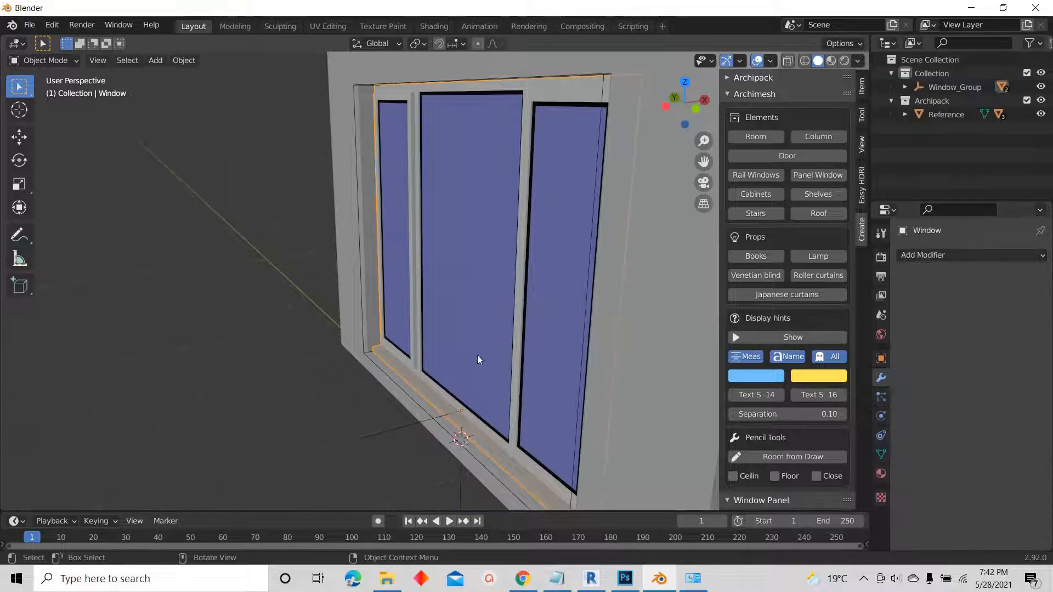
pyautogui.scroll(-6, 781, 419)
pyautogui.scroll(-3, 307, 241)
pyautogui.moveTo(306, 240); pyautogui.dragTo(354, 124, button='middle')
pyautogui.scroll(3, 353, 124)
pyautogui.moveTo(427, 284); pyautogui.dragTo(375, 266, button='middle')
pyautogui.scroll(-3, 347, 108)
pyautogui.moveTo(568, 377); pyautogui.dragTo(317, 176, button='middle')
# - Open the wall mesh for editing with X-ray on and select the bottom edge of the long wall opposite
pyautogui.click(288, 283)
pyautogui.scroll(3, 284, 315)
pyautogui.moveTo(284, 315); pyautogui.dragTo(525, 363, button='middle')
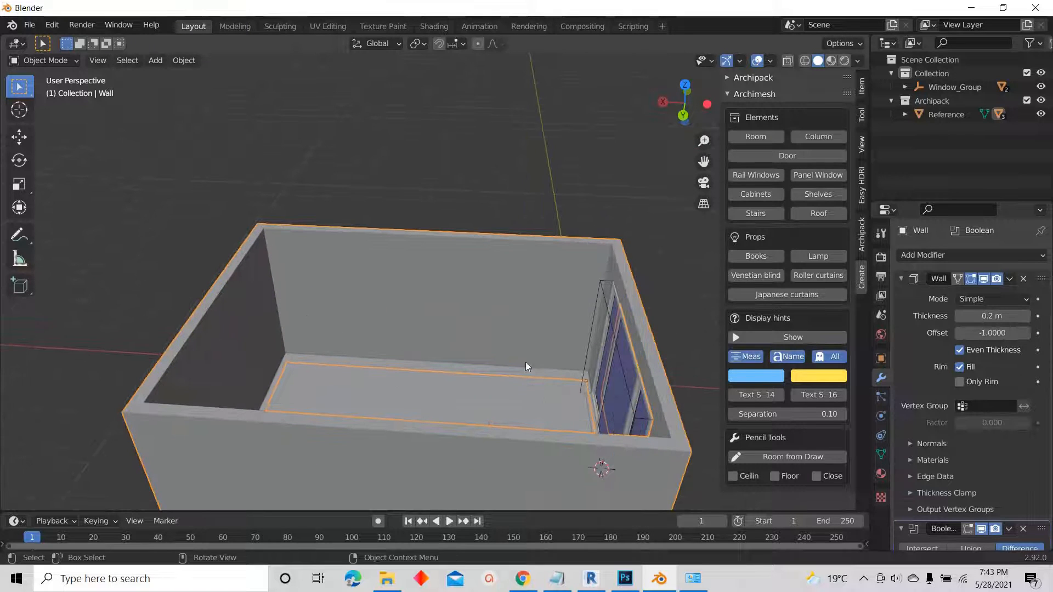
pyautogui.press('Tab')
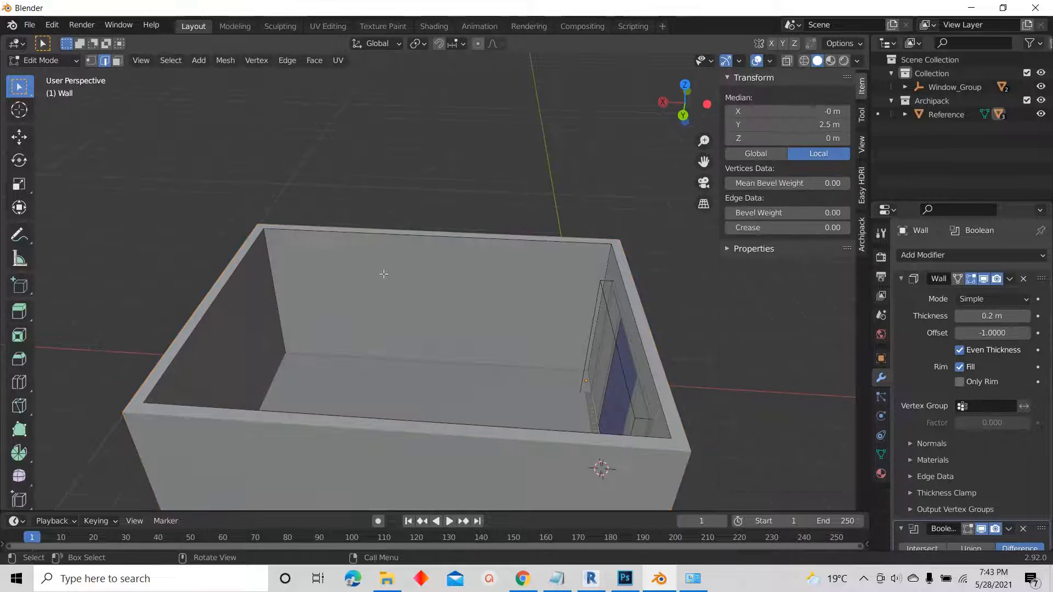
pyautogui.scroll(2, 385, 326)
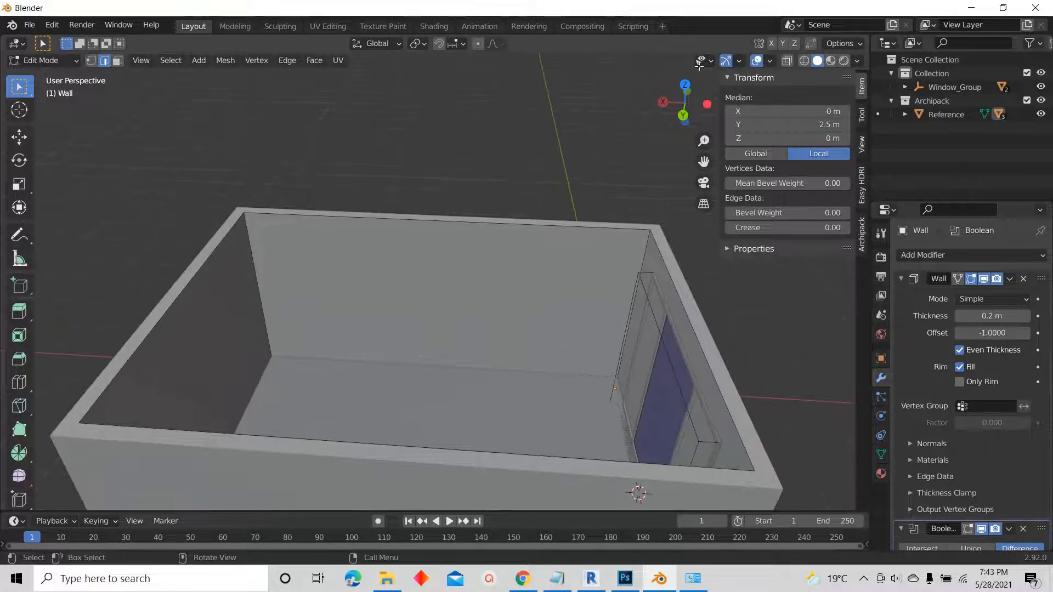
pyautogui.click(789, 61)
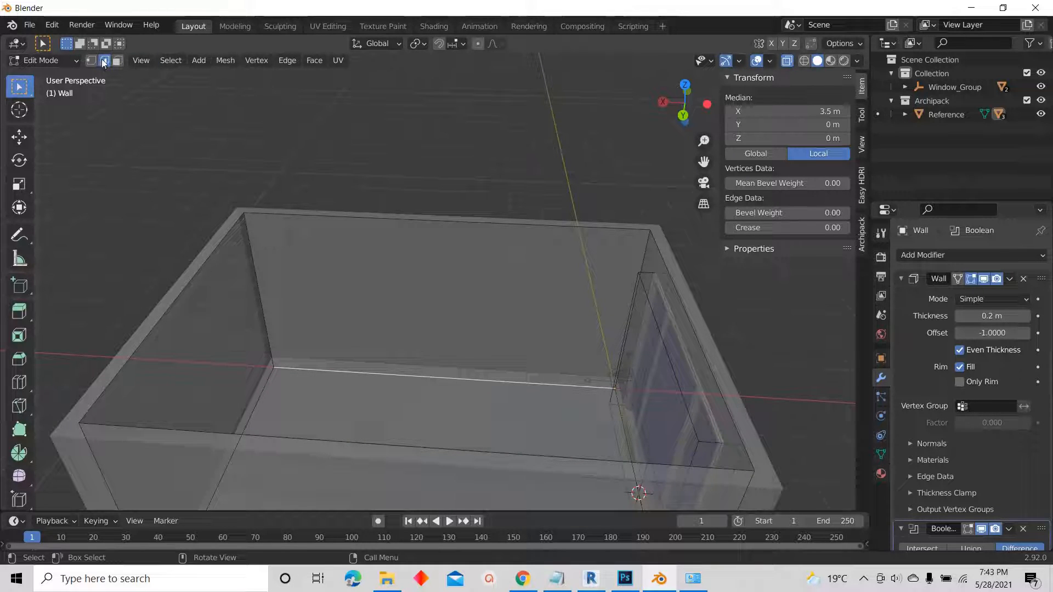
# - Snap the 3D cursor to the selected bottom edge of the wall, and return to Object Mode with X-ray off
pyautogui.rightClick(448, 377)
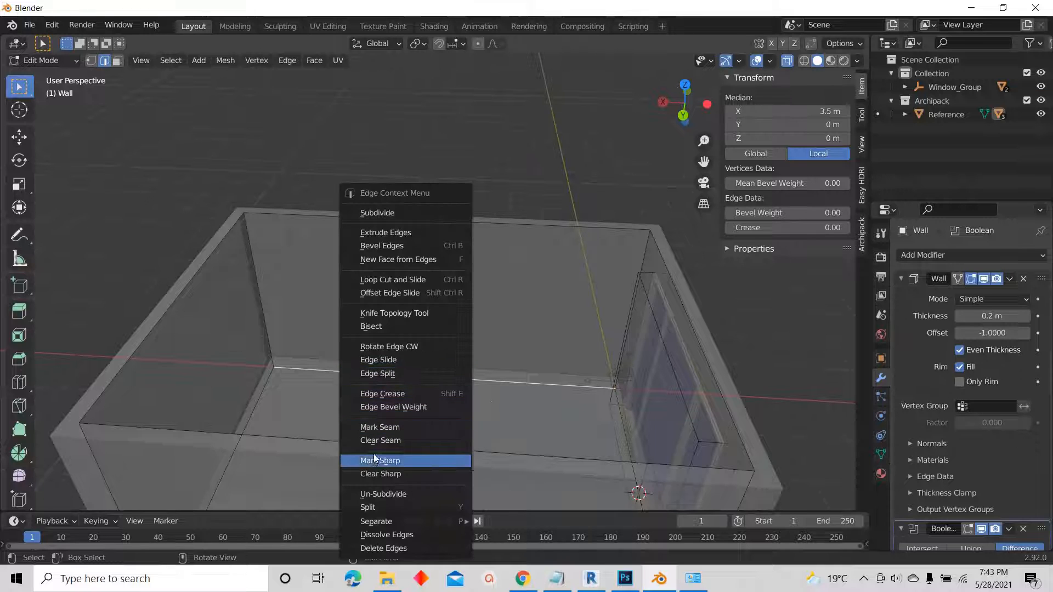
pyautogui.click(225, 60)
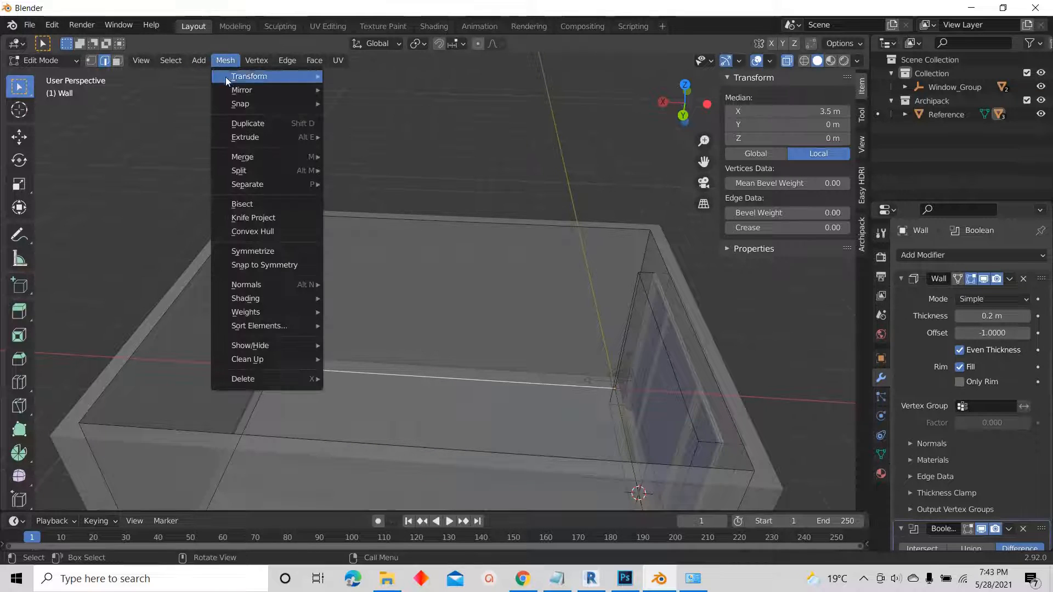
pyautogui.moveTo(260, 105)
pyautogui.click(380, 162)
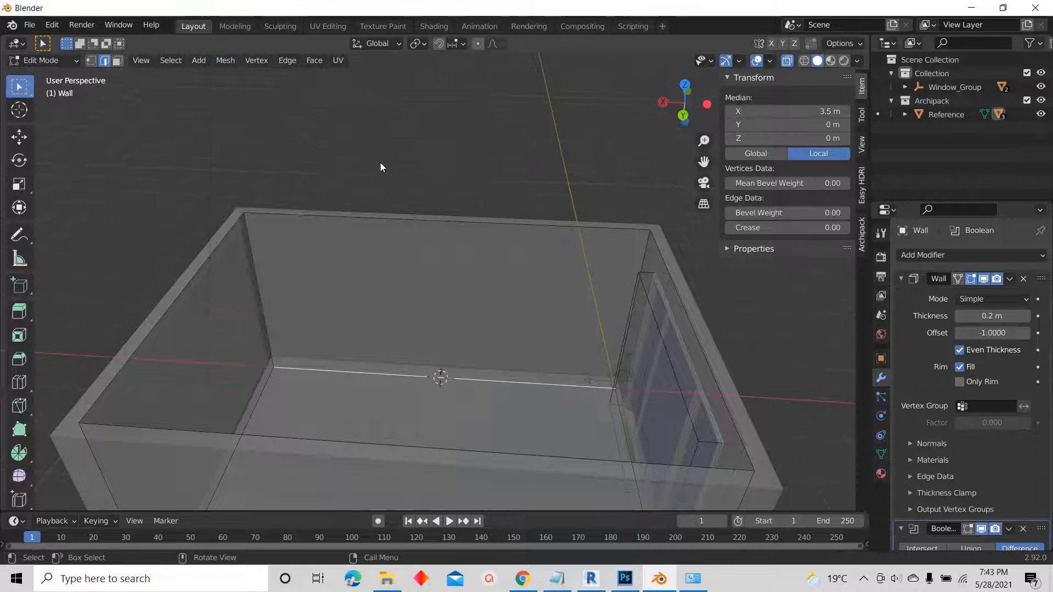
pyautogui.moveTo(412, 318); pyautogui.dragTo(430, 312, button='middle')
pyautogui.scroll(3, 430, 313)
pyautogui.press('Tab')
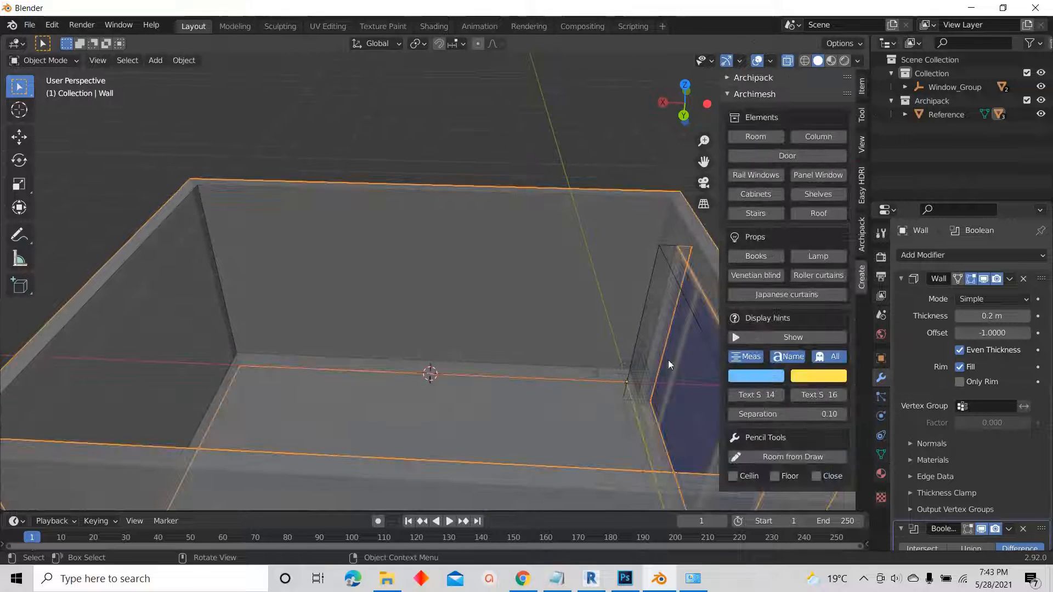
pyautogui.click(788, 61)
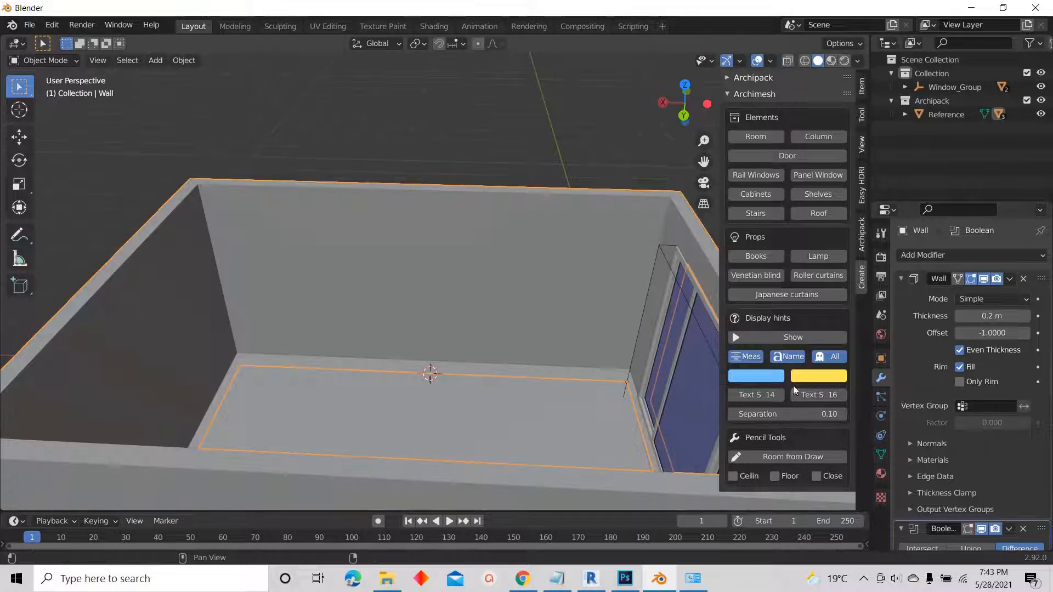
# - Add an Archimesh door at the 3D cursor on the long wall and check its placement
pyautogui.click(796, 155)
pyautogui.moveTo(399, 330); pyautogui.dragTo(504, 404, button='middle')
pyautogui.scroll(3, 489, 333)
pyautogui.press('g')
pyautogui.press('z')
pyautogui.rightClick(520, 366)
pyautogui.scroll(-5, 415, 307)
pyautogui.moveTo(415, 307); pyautogui.dragTo(498, 346, button='middle')
pyautogui.scroll(8, 492, 395)
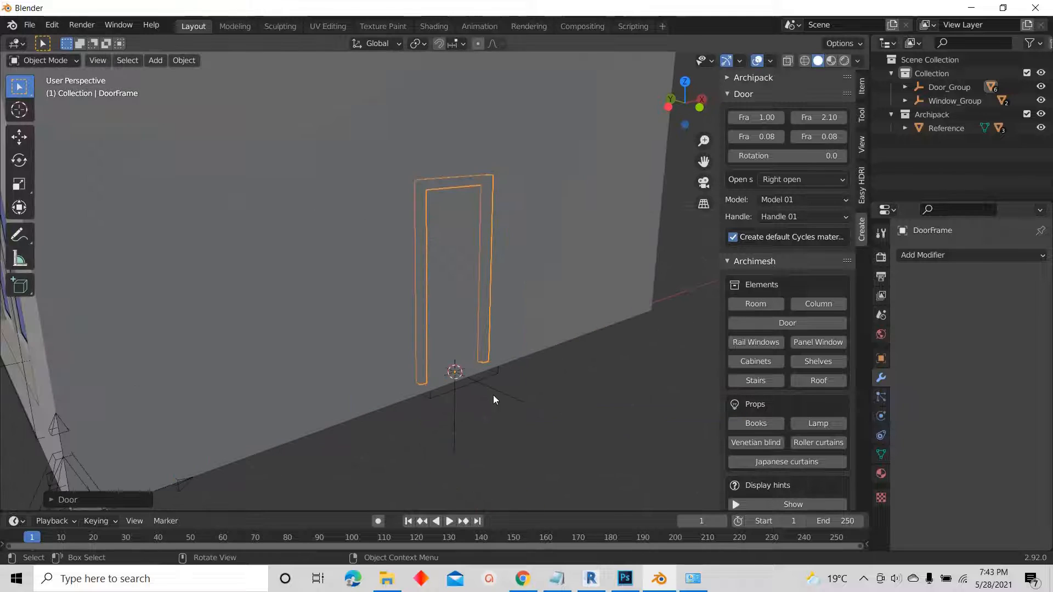
# - Select the door group and raise it 0.3 m along the global Z axis to floor level
pyautogui.click(453, 415)
pyautogui.scroll(-5, 478, 406)
pyautogui.moveTo(451, 391); pyautogui.dragTo(510, 421, button='middle')
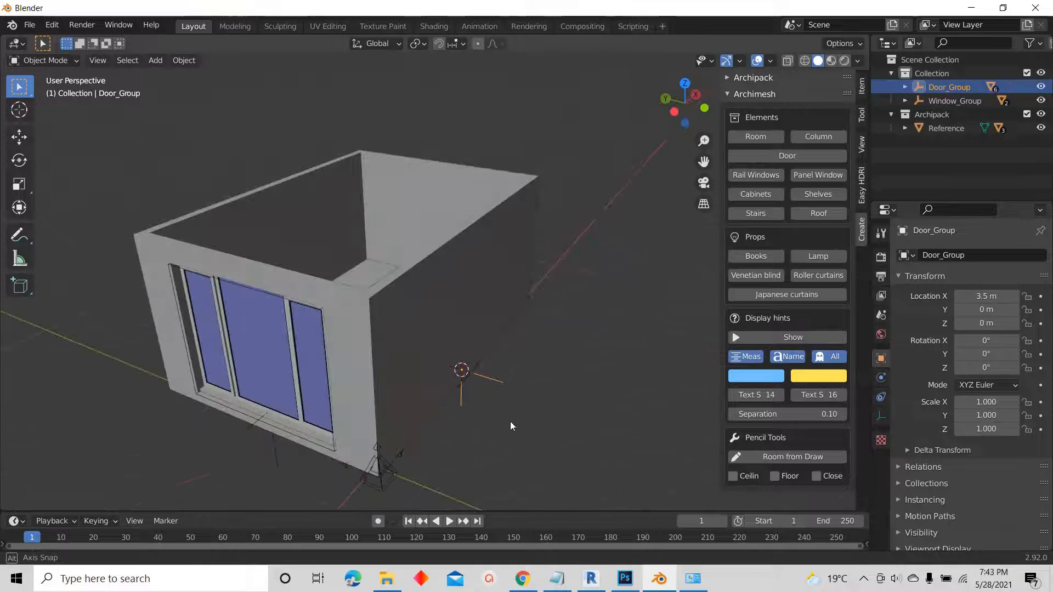
pyautogui.write('gz')
pyautogui.write('0.3')
pyautogui.press('Return')
pyautogui.moveTo(475, 371); pyautogui.dragTo(595, 371, button='middle')
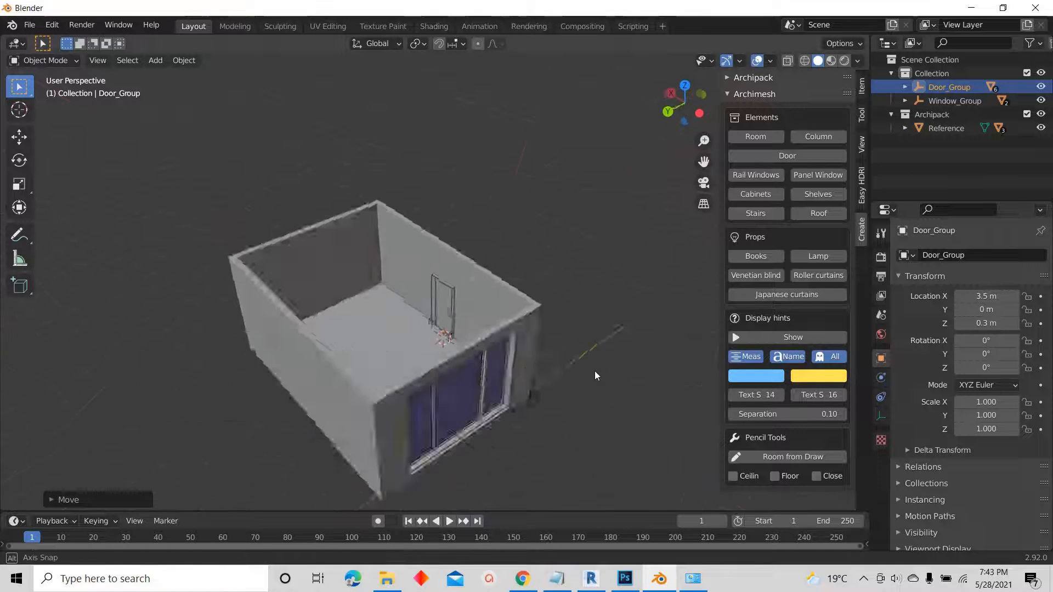
pyautogui.scroll(4, 446, 263)
pyautogui.scroll(-2, 501, 299)
pyautogui.scroll(3, 445, 316)
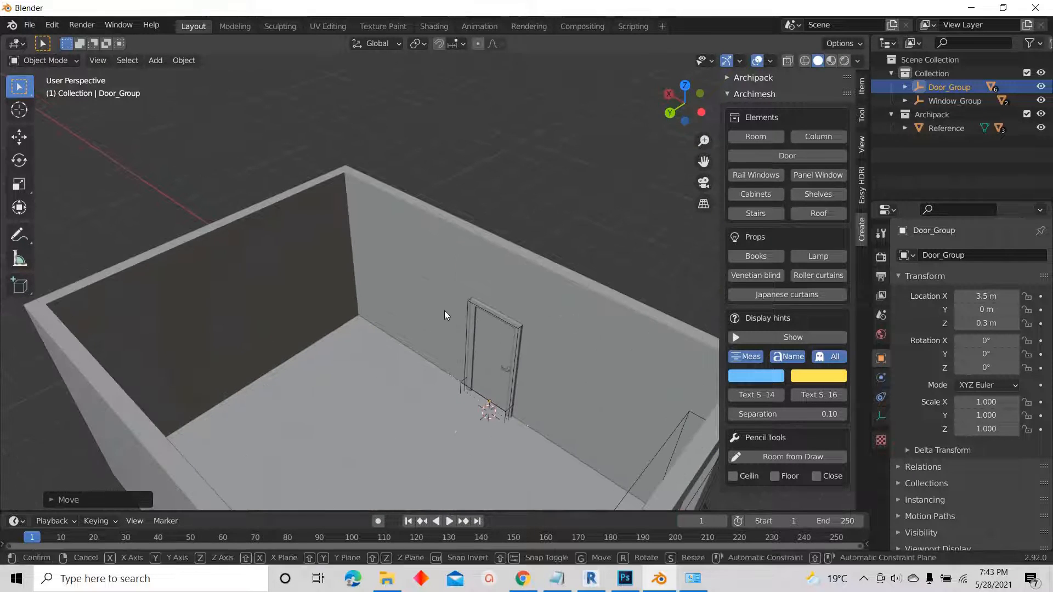
# - Slide the door group along the X axis toward the room corner away from the window, to about X 5.9 m
pyautogui.press('g')
pyautogui.press('x')
pyautogui.click(365, 263)
pyautogui.moveTo(364, 262); pyautogui.dragTo(340, 332, button='middle')
pyautogui.press('g')
pyautogui.press('x')
pyautogui.click(384, 360)
pyautogui.scroll(4, 411, 417)
pyautogui.moveTo(410, 417); pyautogui.dragTo(378, 315, button='middle')
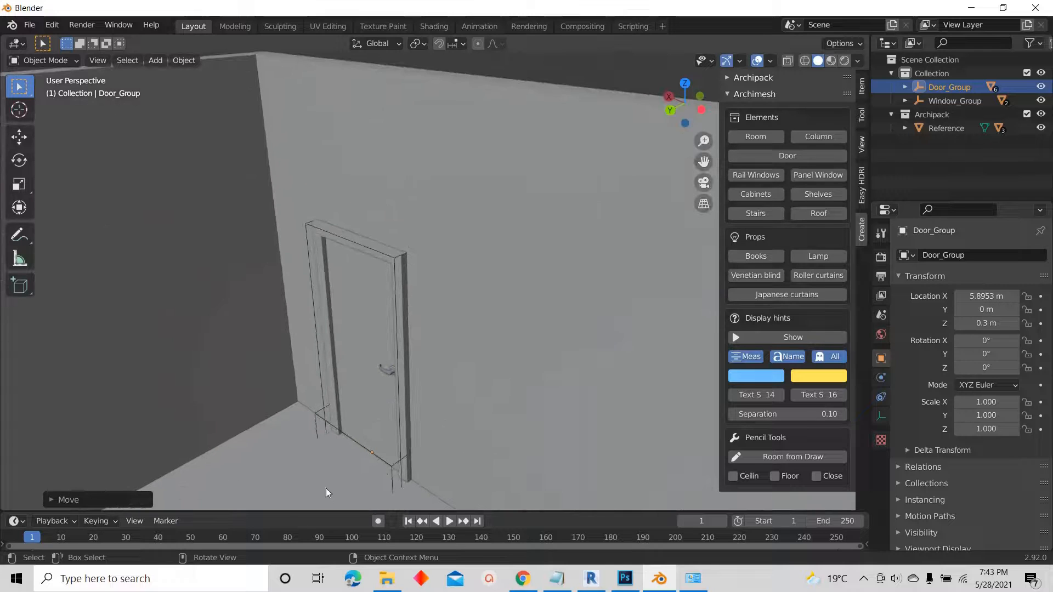
pyautogui.press('g')
pyautogui.press('y')
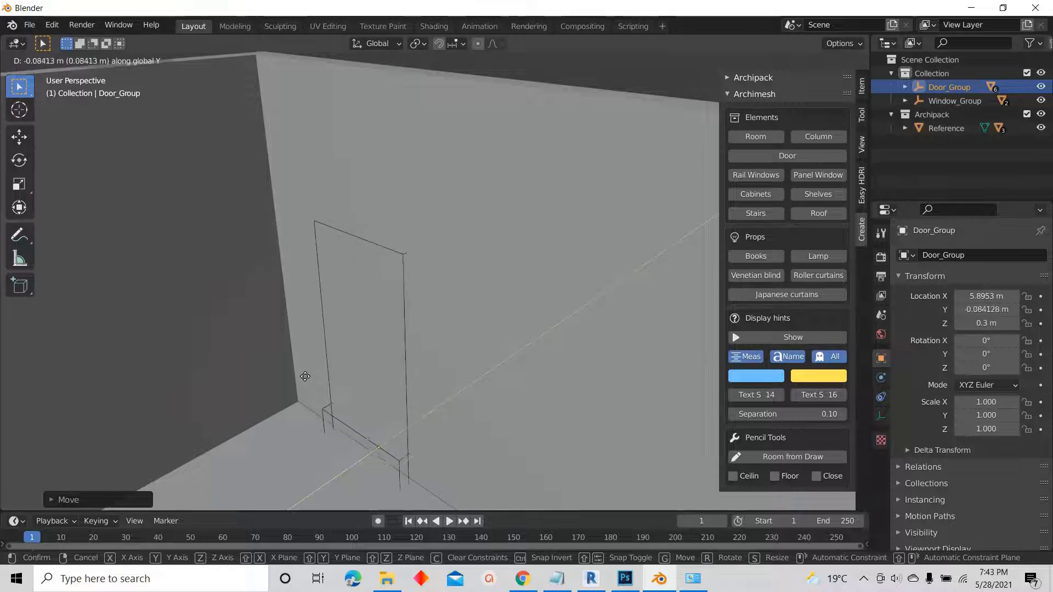
pyautogui.write('0')
pyautogui.press('Return')
# - Select the wall and duplicate its existing Boolean Difference modifier
pyautogui.click(483, 183)
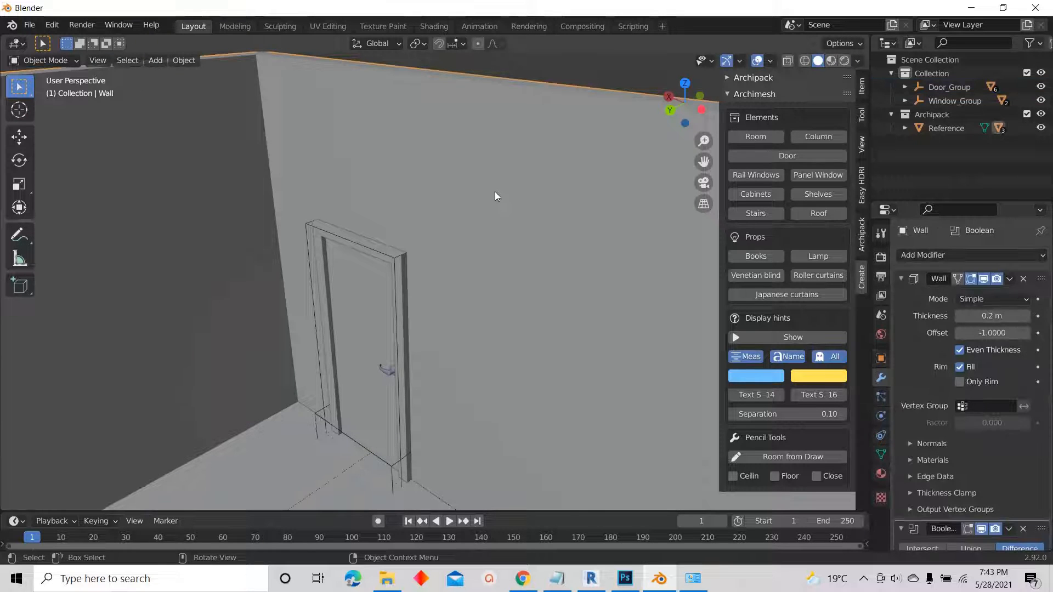
pyautogui.moveTo(495, 192); pyautogui.dragTo(537, 181, button='middle')
pyautogui.scroll(-4, 955, 450)
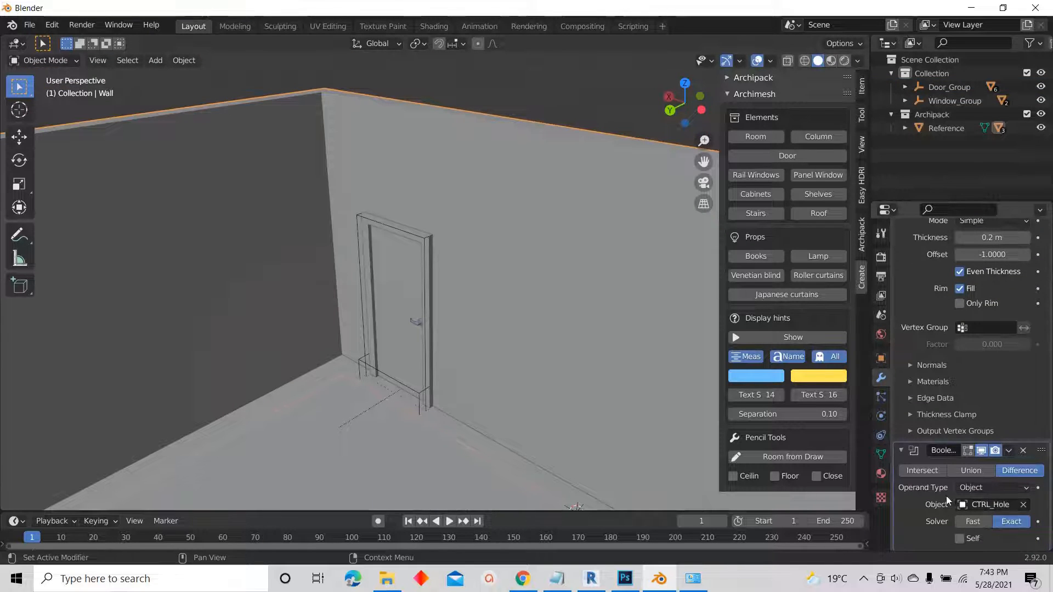
pyautogui.click(1009, 451)
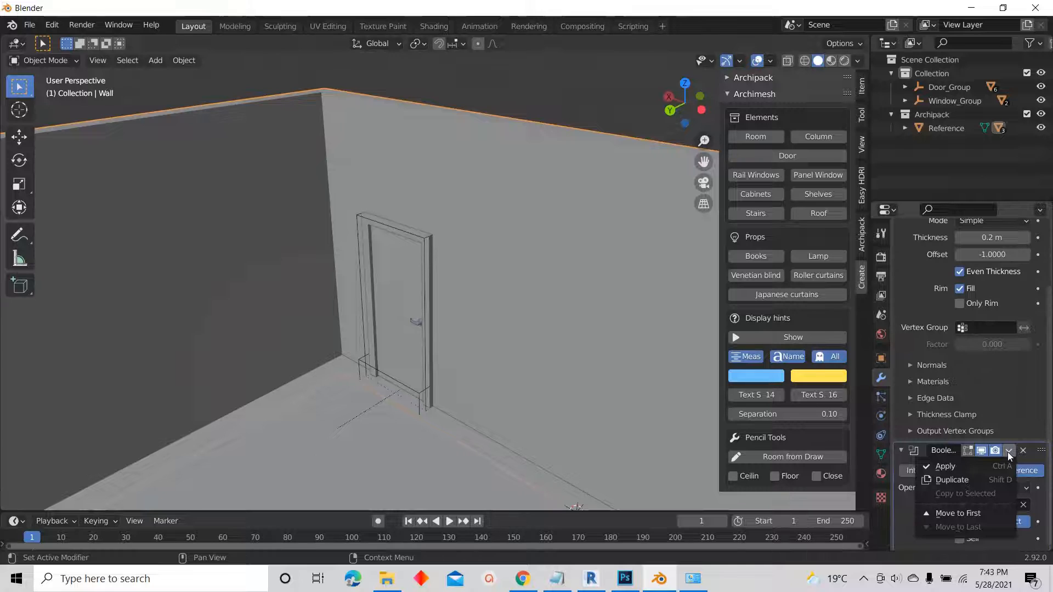
pyautogui.click(952, 480)
pyautogui.scroll(-4, 942, 472)
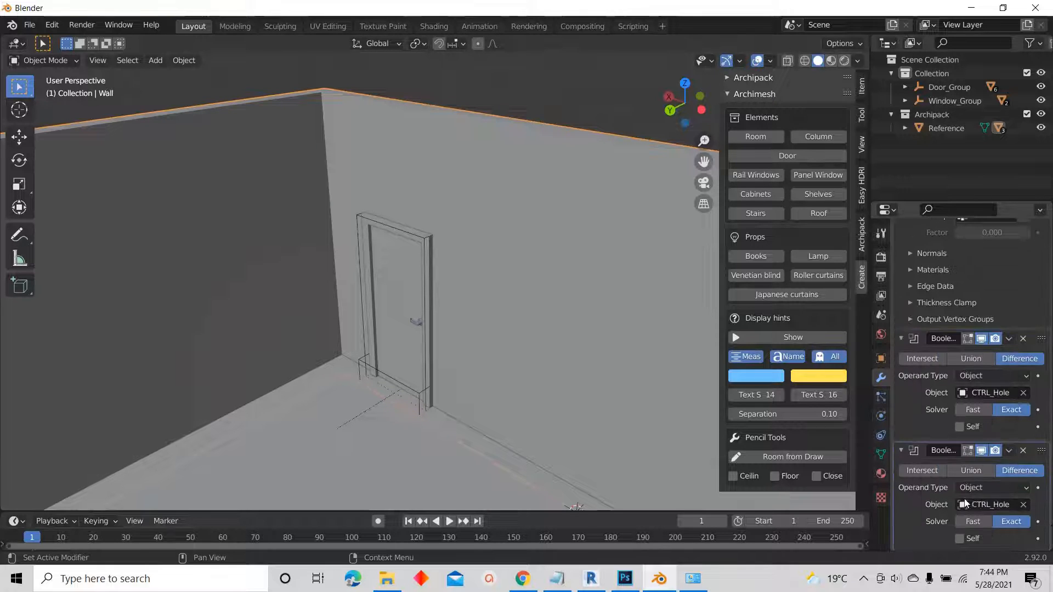
pyautogui.scroll(7, 921, 245)
pyautogui.click(931, 259)
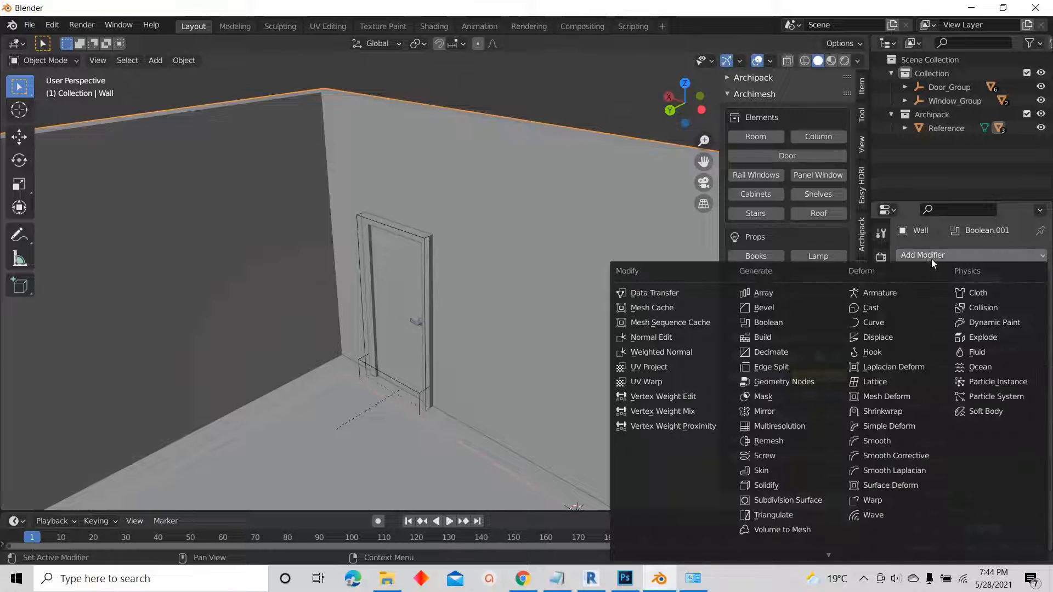
pyautogui.click(764, 323)
pyautogui.scroll(-8, 945, 452)
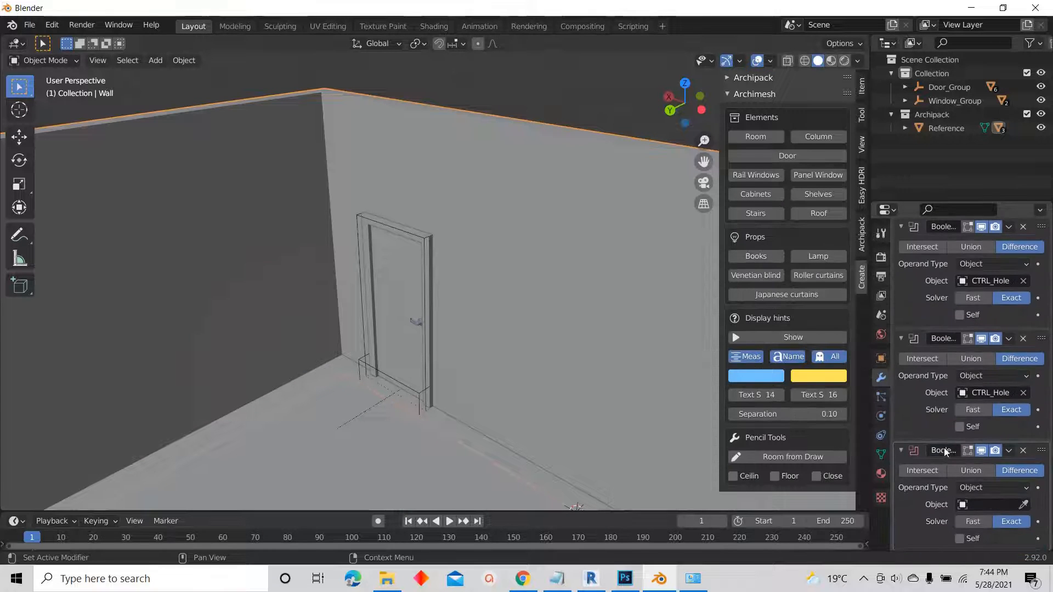
pyautogui.click(1024, 450)
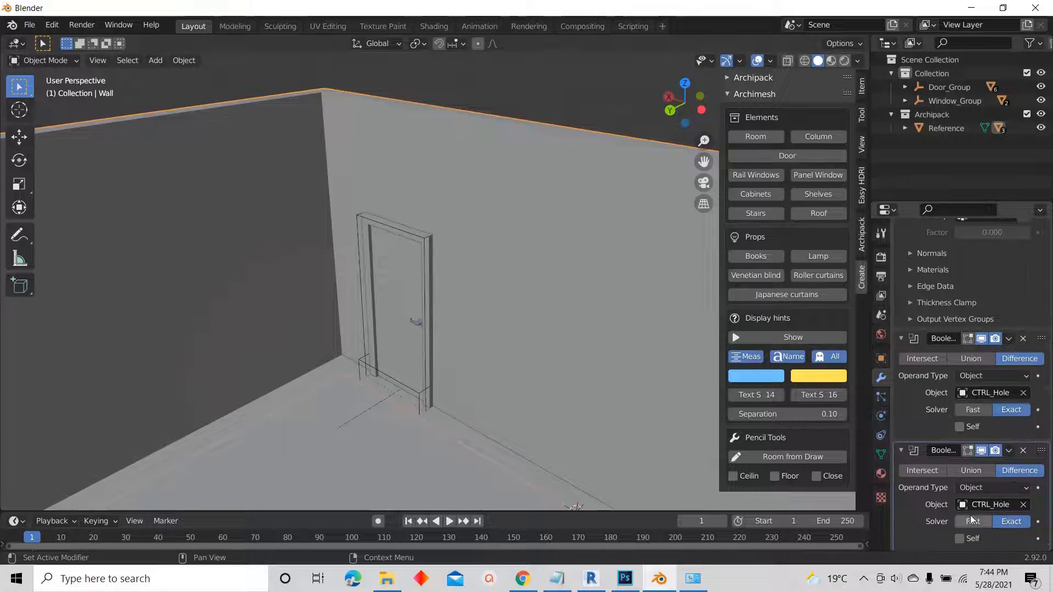
# - Replace the duplicated Boolean modifier's object with the door's CTRL_Hole to cut the door opening in the wall
pyautogui.click(1023, 504)
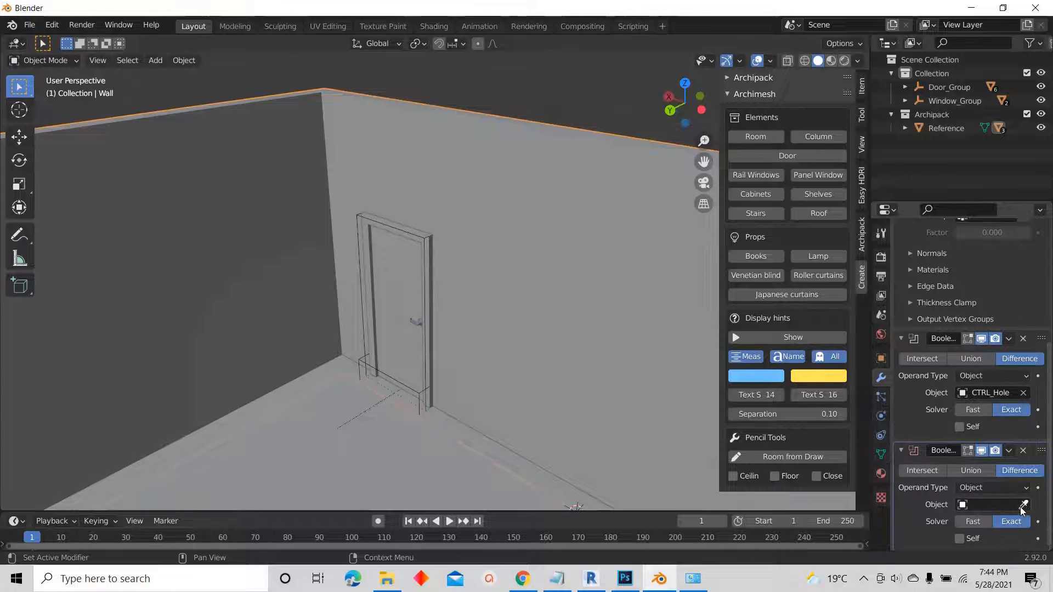
pyautogui.click(1023, 505)
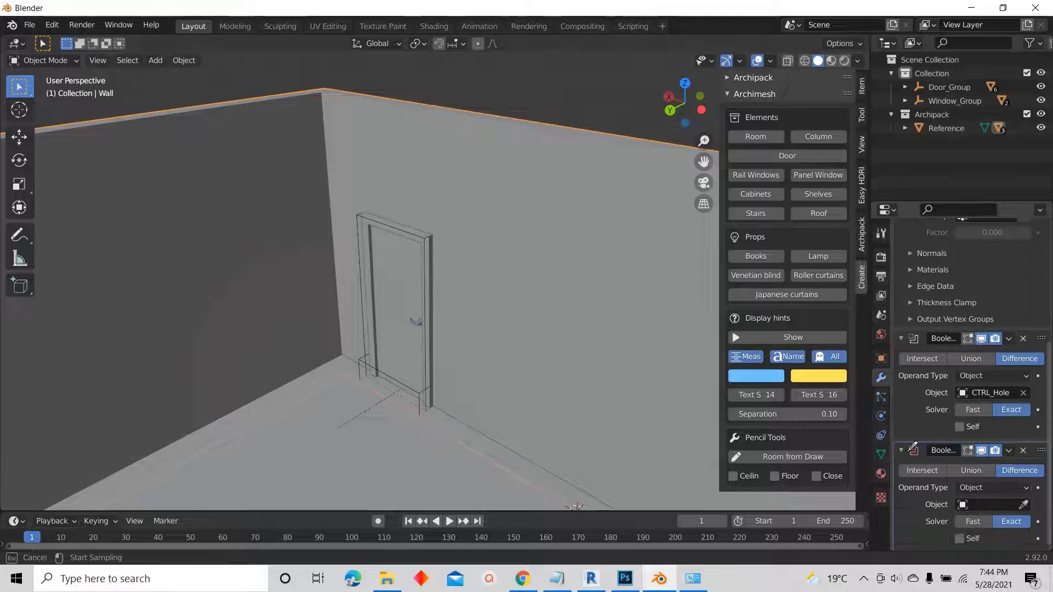
pyautogui.click(362, 218)
pyautogui.scroll(3, 356, 225)
pyautogui.moveTo(351, 172); pyautogui.dragTo(375, 359, button='middle')
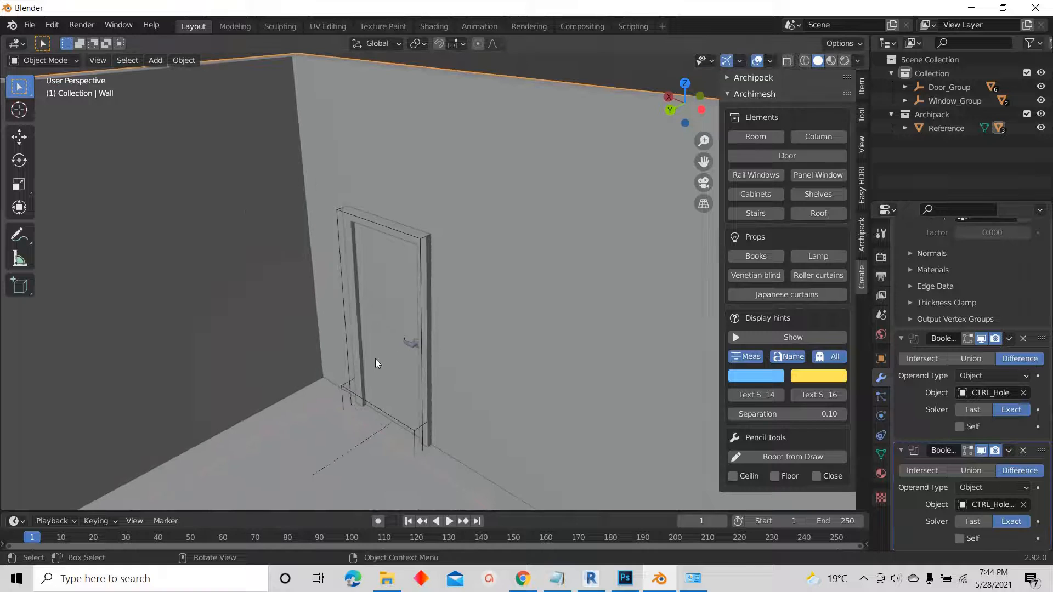
# - Select the door group and move it about -0.107 m along the global Y axis into the wall opening
pyautogui.click(363, 439)
pyautogui.moveTo(363, 442); pyautogui.dragTo(461, 463, button='middle')
pyautogui.scroll(-3, 461, 464)
pyautogui.click(507, 441)
pyautogui.scroll(-1, 391, 372)
pyautogui.moveTo(391, 372); pyautogui.dragTo(419, 398, button='middle')
pyautogui.scroll(4, 493, 352)
pyautogui.scroll(3, 482, 291)
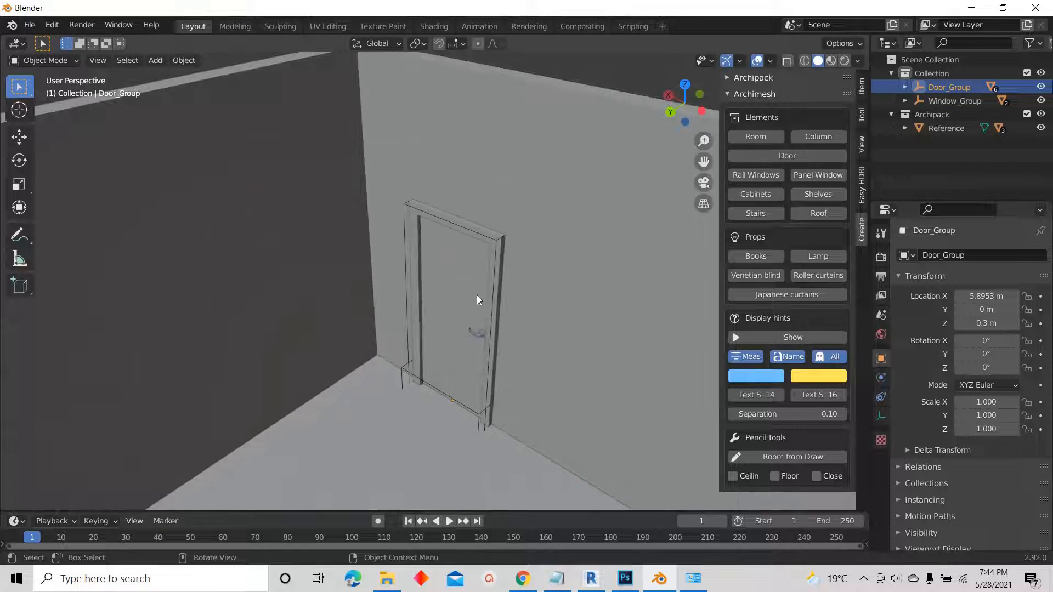
pyautogui.press('g')
pyautogui.press('y')
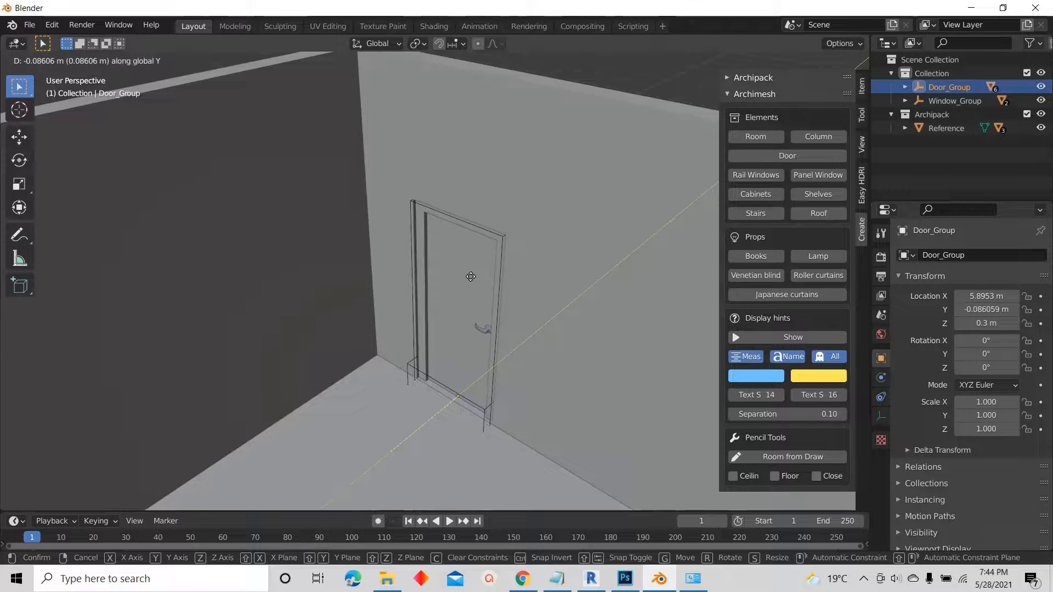
pyautogui.click(470, 273)
pyautogui.moveTo(470, 273); pyautogui.dragTo(451, 306, button='middle')
# - Save the scene over untitled.blend in the 5th folder
pyautogui.hotkey('ctrl', 's')
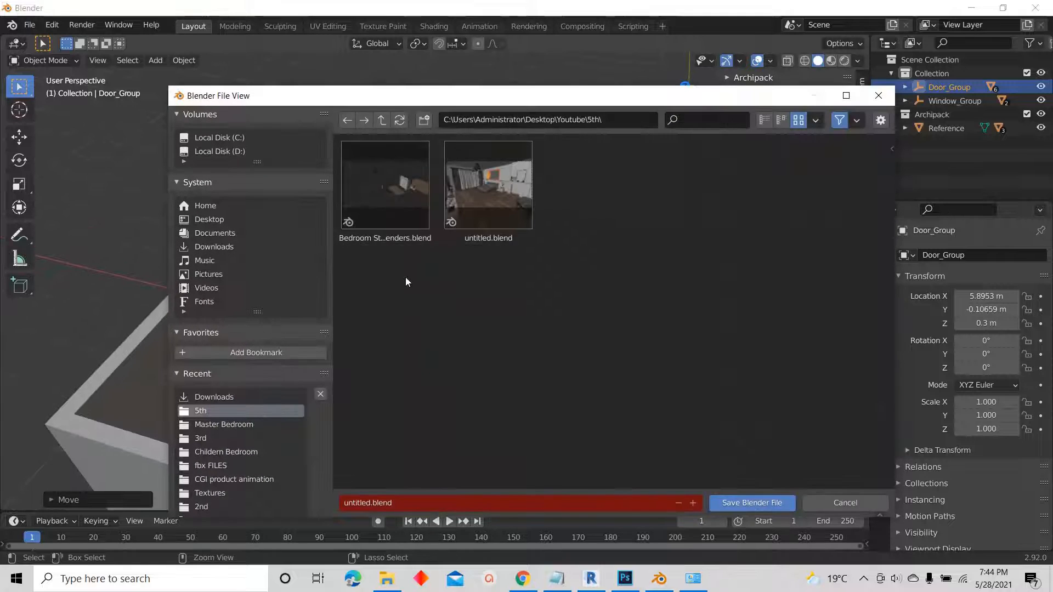
pyautogui.click(489, 177)
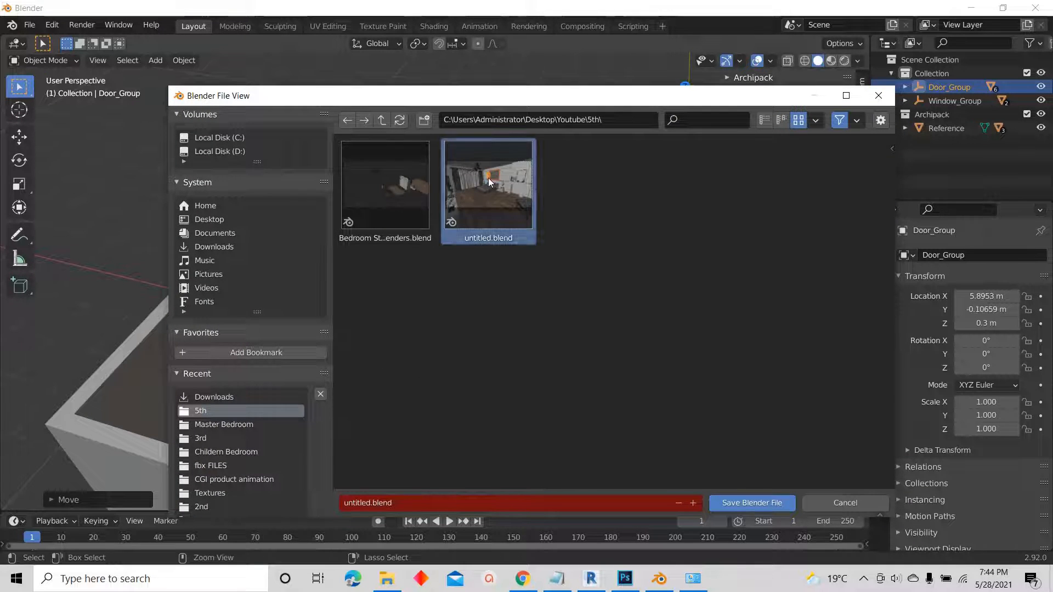
pyautogui.click(747, 503)
# - Enter Edit Mode on the wall and add one horizontal loop cut around it at mid-height
pyautogui.scroll(-5, 391, 235)
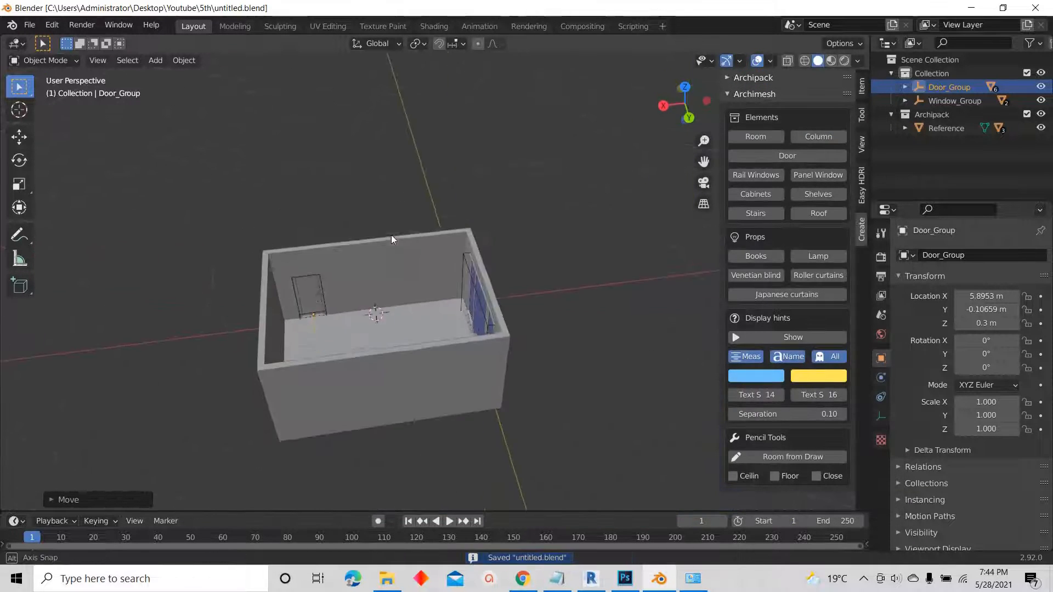
pyautogui.click(383, 159)
pyautogui.moveTo(383, 159); pyautogui.dragTo(409, 232, button='middle')
pyautogui.click(681, 92)
pyautogui.scroll(5, 611, 220)
pyautogui.scroll(-5, 610, 220)
pyautogui.scroll(3, 409, 232)
pyautogui.click(498, 211)
pyautogui.scroll(-2, 498, 211)
pyautogui.moveTo(498, 212); pyautogui.dragTo(428, 208, button='middle')
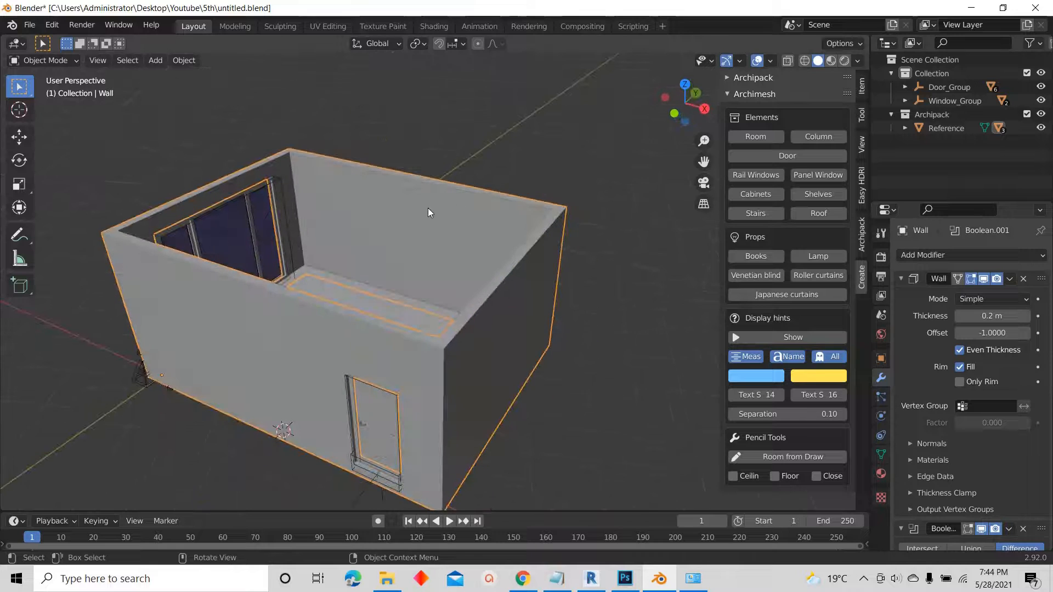
pyautogui.press('Tab')
pyautogui.scroll(7, 428, 212)
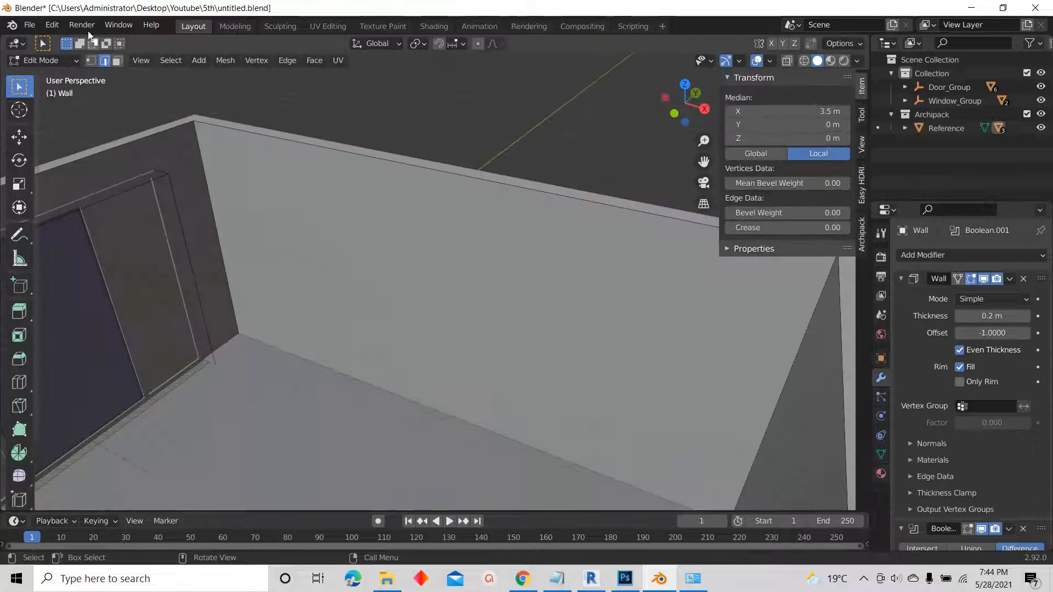
pyautogui.hotkey('ctrl', 'r')
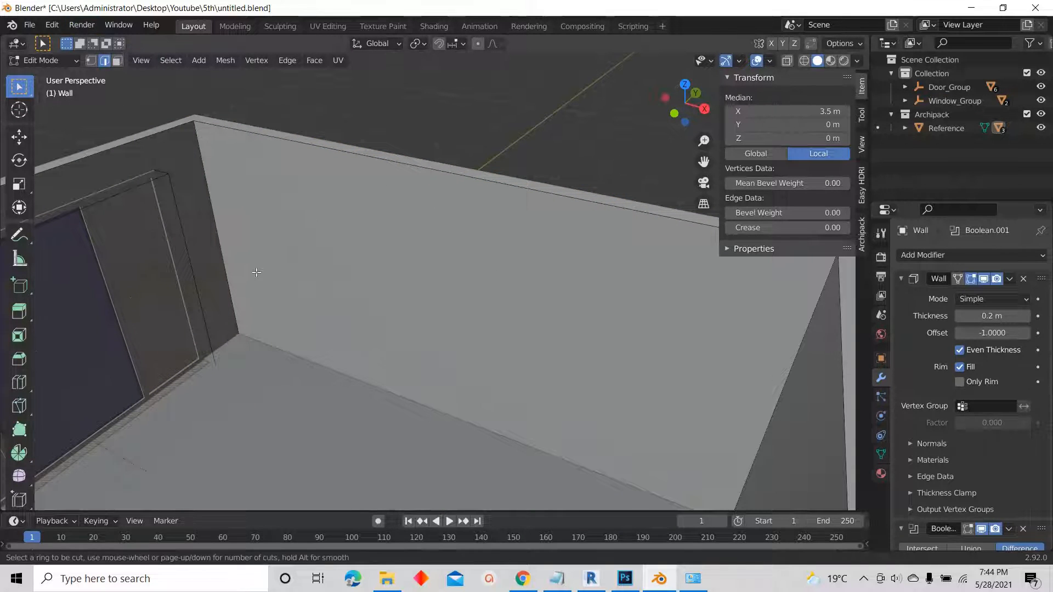
pyautogui.click(214, 262)
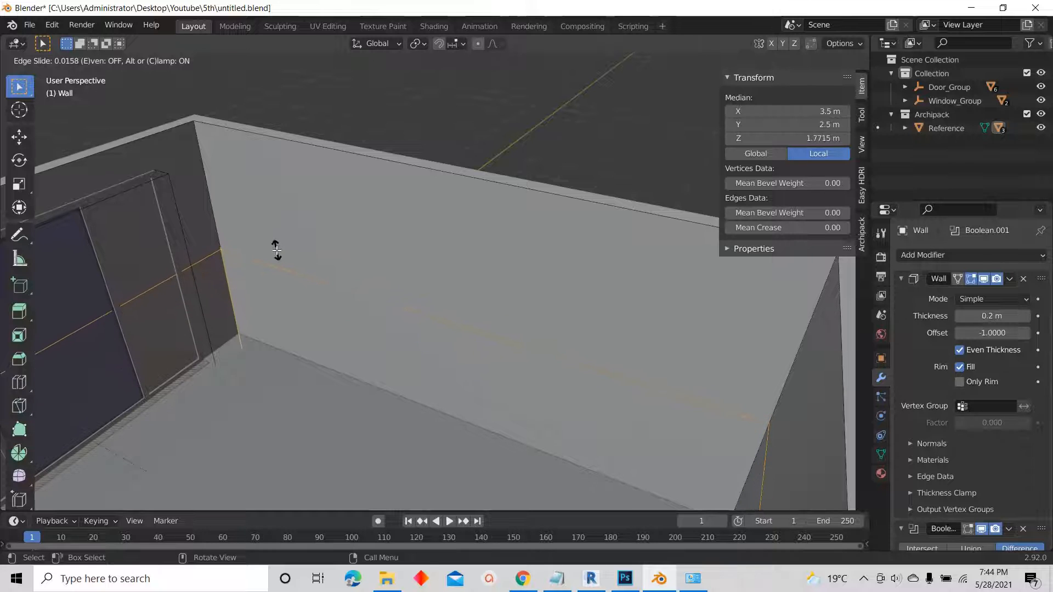
pyautogui.click(312, 231)
pyautogui.moveTo(311, 231); pyautogui.dragTo(348, 231, button='middle')
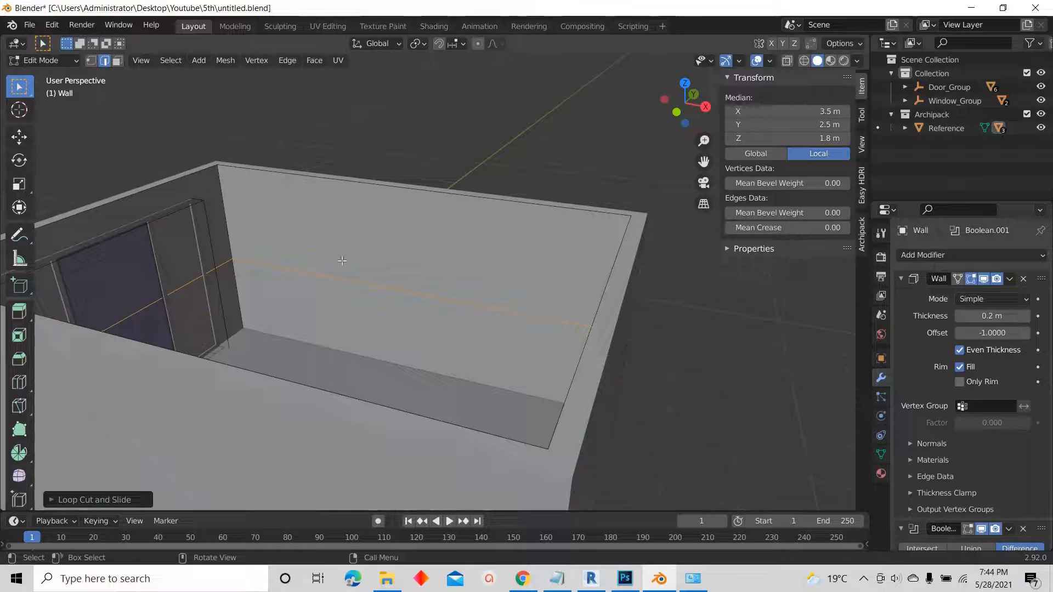
# - Set the loop cut's median Z to 1.4 m
pyautogui.click(782, 137)
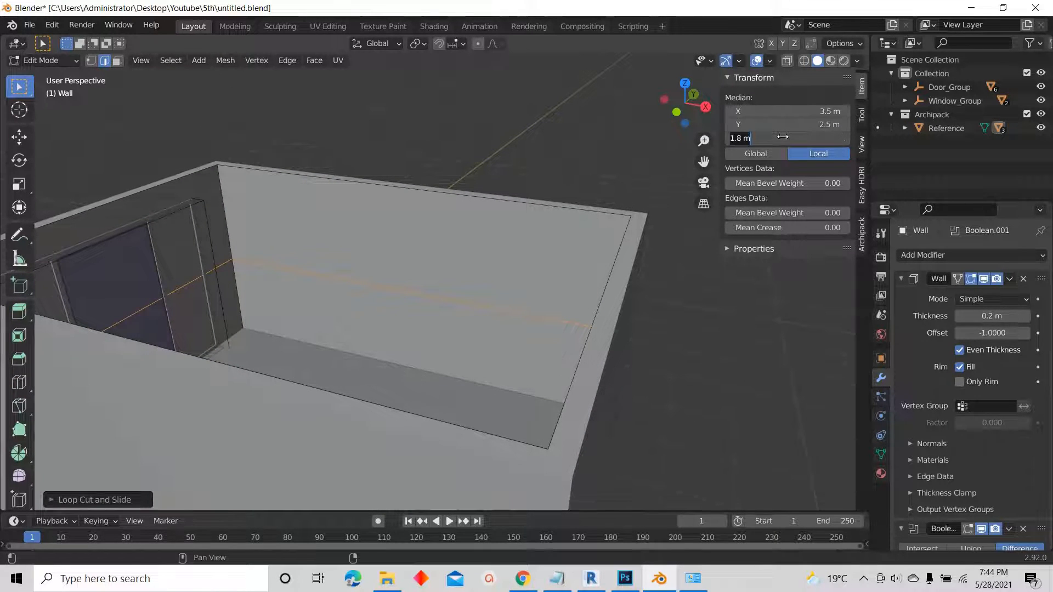
pyautogui.write('1.4')
pyautogui.press('Return')
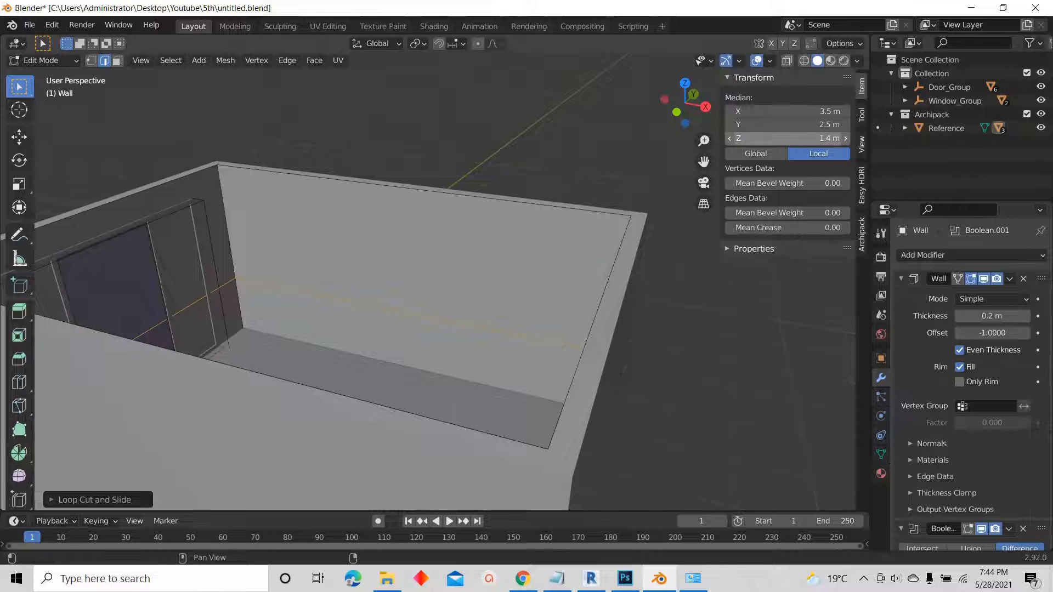
# - Set the loop cut's median Z to 1.5 m
pyautogui.click(782, 136)
pyautogui.write('1.5')
pyautogui.press('Return')
# - Duplicate the lower face of the long wall opposite the door in place, separate it into its own object, and return to Object Mode
pyautogui.scroll(-2, 299, 343)
pyautogui.moveTo(302, 346); pyautogui.dragTo(289, 344, button='middle')
pyautogui.scroll(5, 288, 344)
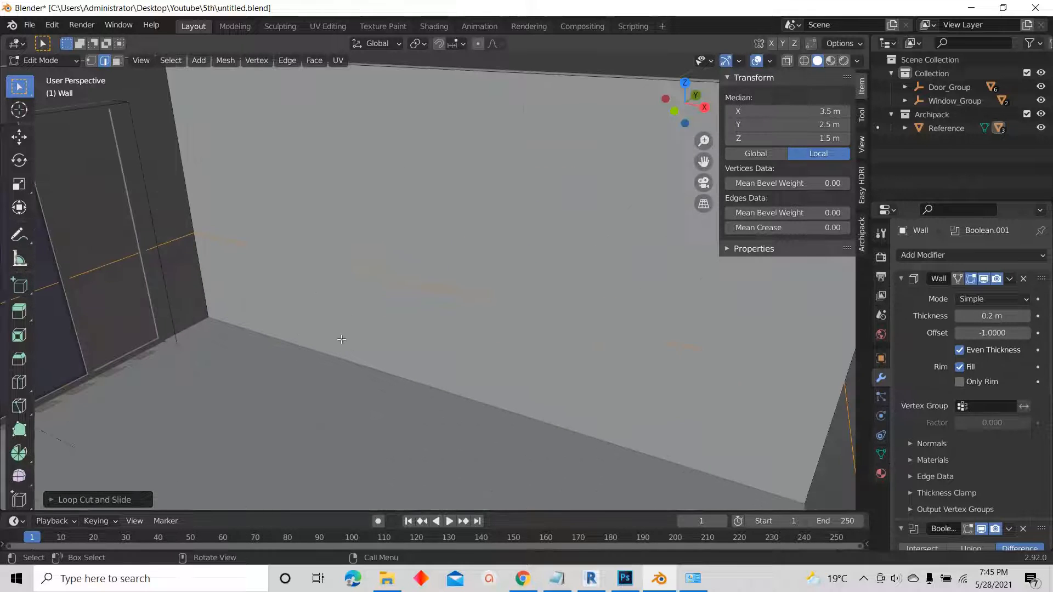
pyautogui.scroll(-2, 341, 339)
pyautogui.scroll(2, 299, 350)
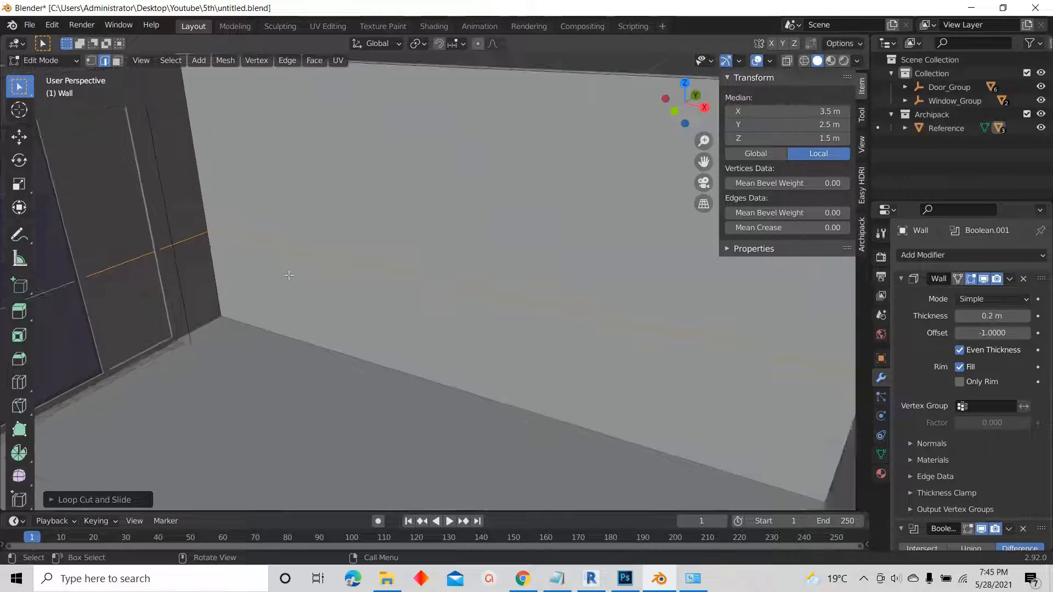
pyautogui.scroll(-2, 289, 275)
pyautogui.moveTo(289, 274); pyautogui.dragTo(296, 298, button='middle')
pyautogui.click(118, 61)
pyautogui.click(277, 277)
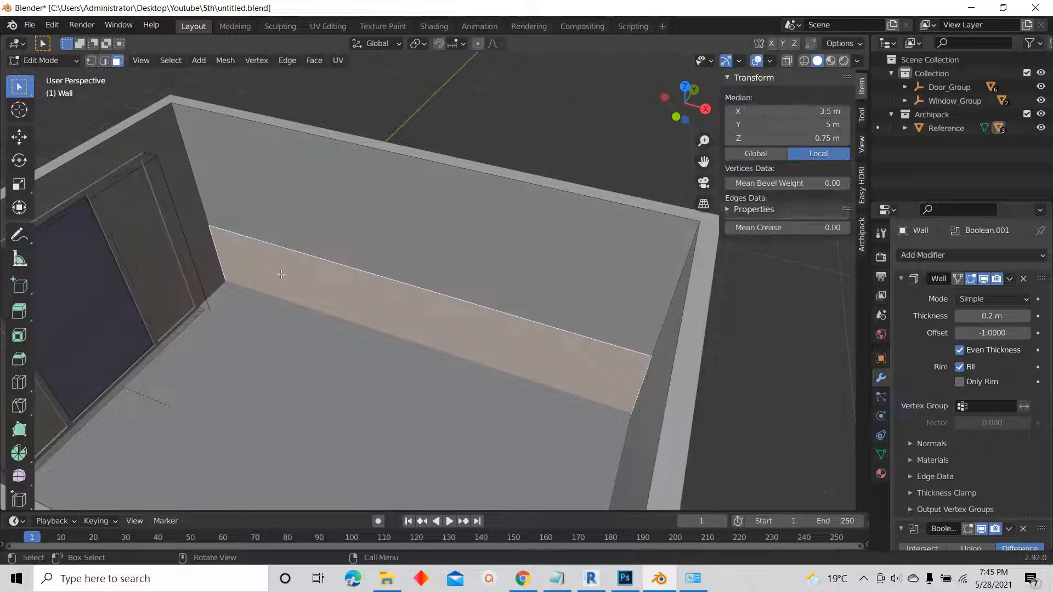
pyautogui.scroll(4, 287, 261)
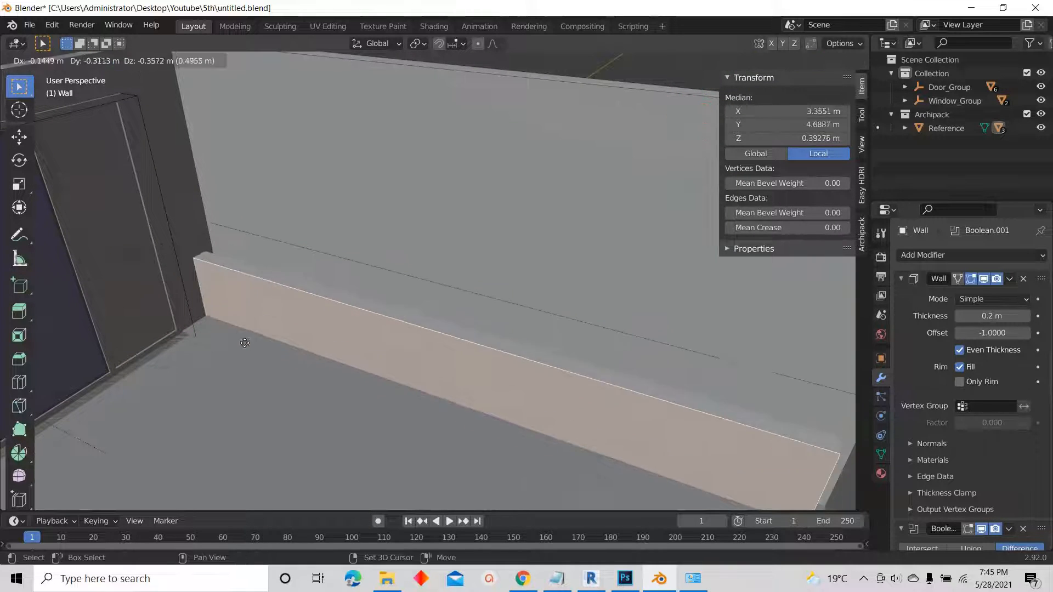
pyautogui.hotkey('shift', 'd')
pyautogui.rightClick(285, 334)
pyautogui.press('p')
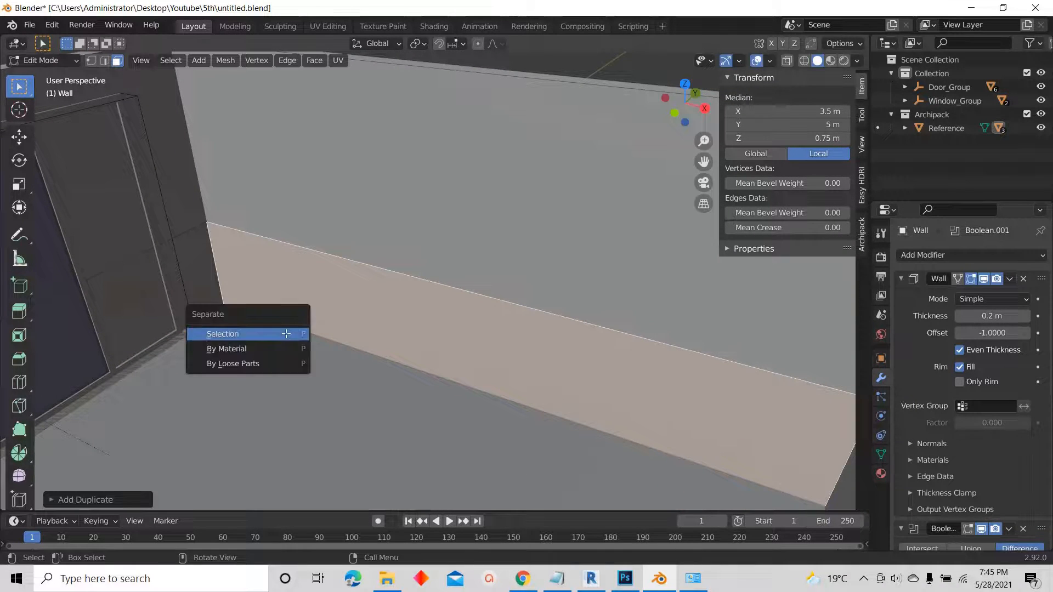
pyautogui.click(285, 334)
pyautogui.scroll(-5, 384, 274)
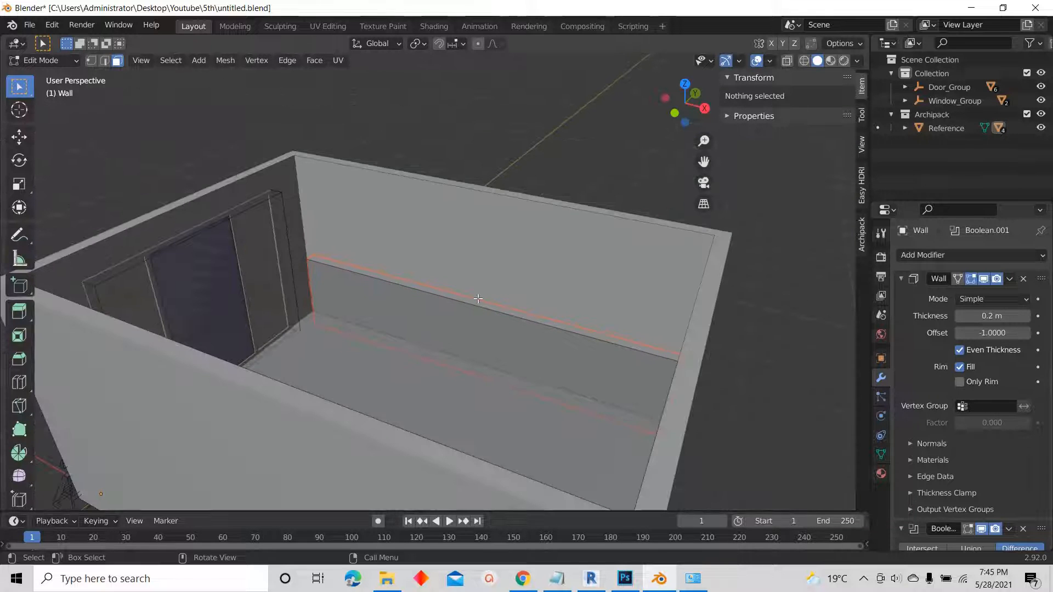
pyautogui.press('Tab')
# - Select the separated wall strip and set its Z dimension to 1.2 m
pyautogui.click(426, 314)
pyautogui.scroll(3, 450, 315)
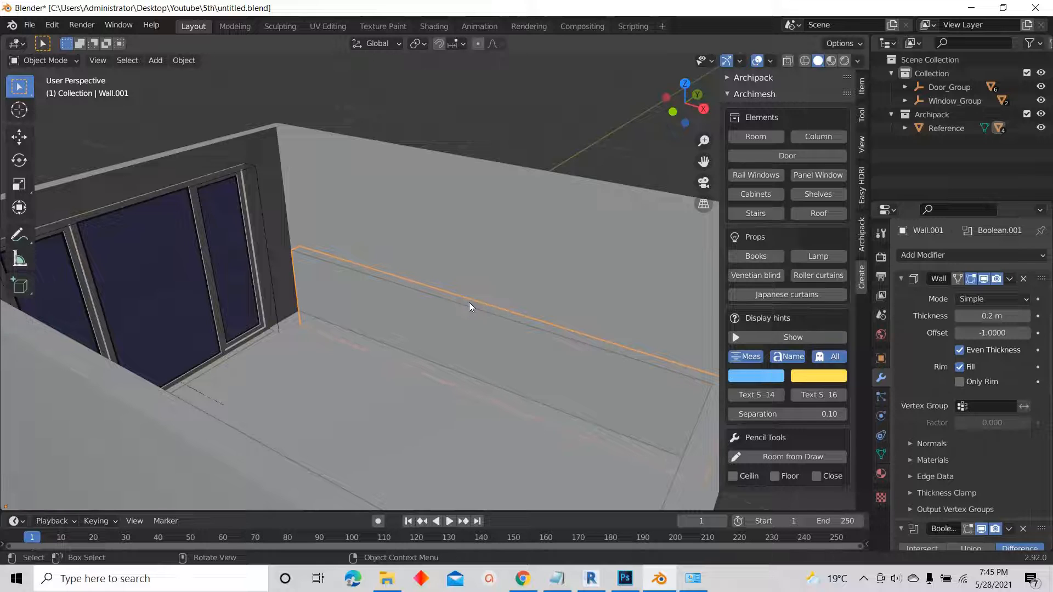
pyautogui.click(308, 308)
pyautogui.scroll(-4, 404, 249)
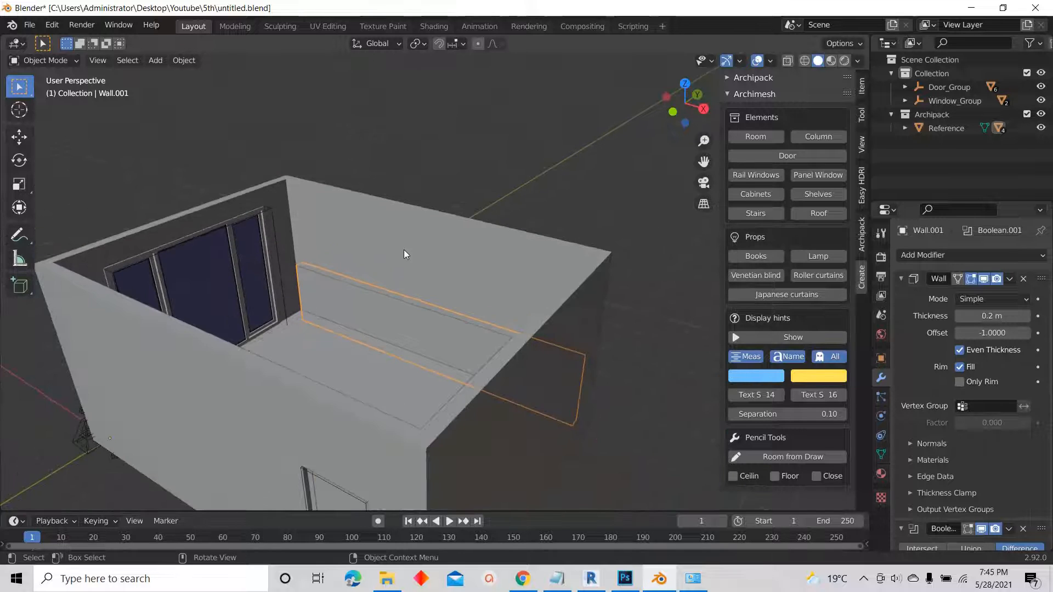
pyautogui.scroll(3, 409, 248)
pyautogui.click(361, 320)
pyautogui.scroll(-3, 367, 318)
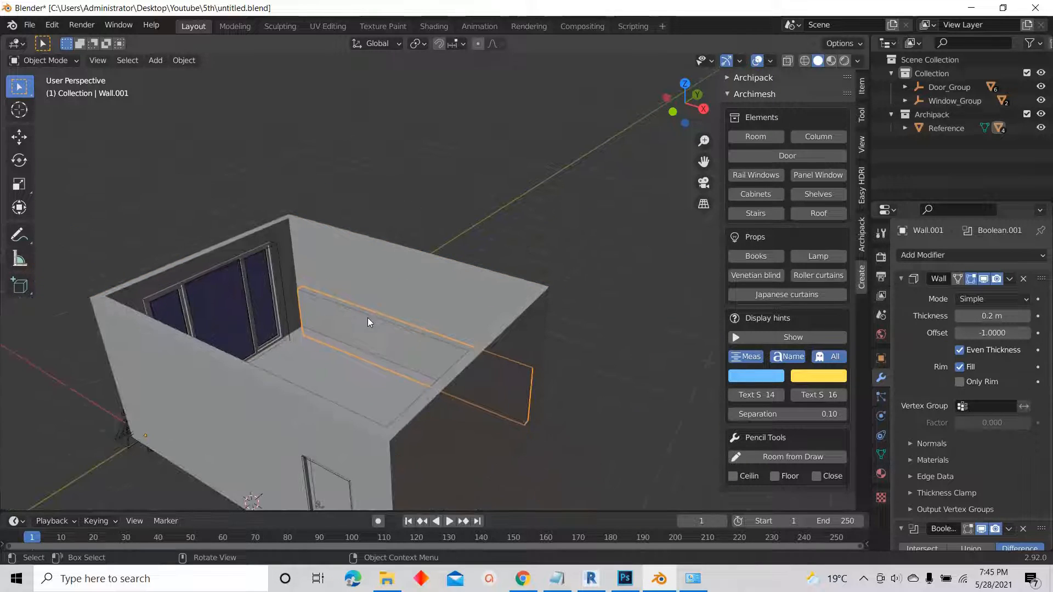
pyautogui.scroll(3, 348, 340)
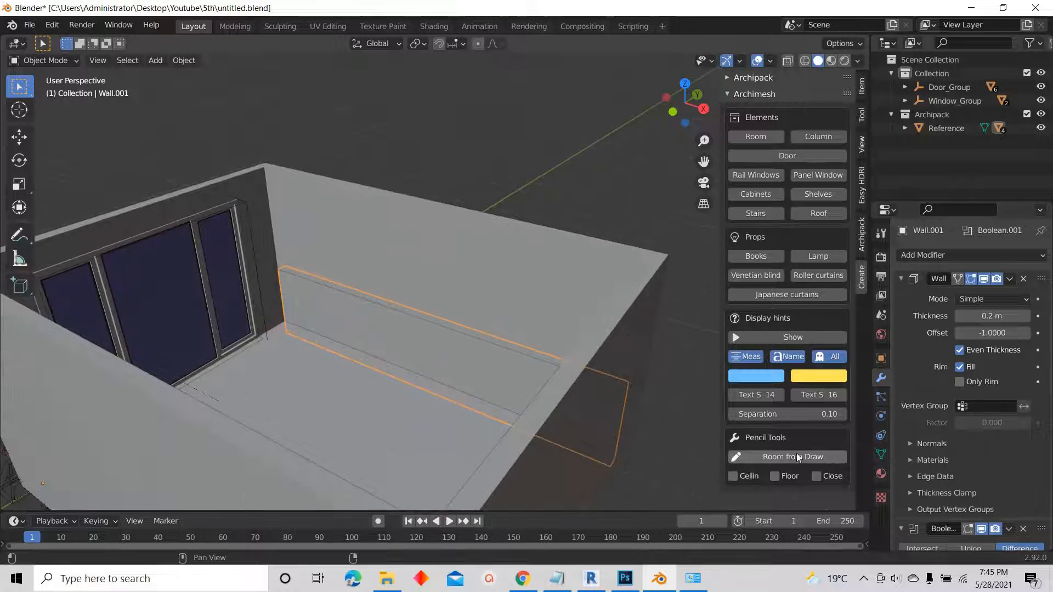
pyautogui.click(862, 88)
pyautogui.click(783, 322)
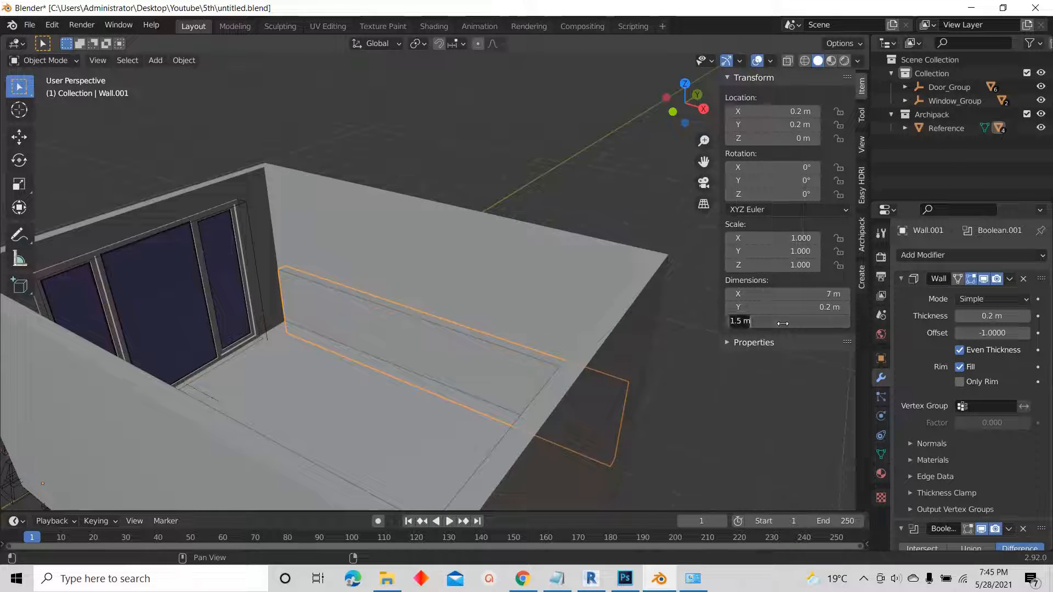
pyautogui.write('1.2')
pyautogui.press('Return')
# - Set the wall strip's Z location to 0.3 m
pyautogui.click(785, 143)
pyautogui.write('0.3')
pyautogui.press('Return')
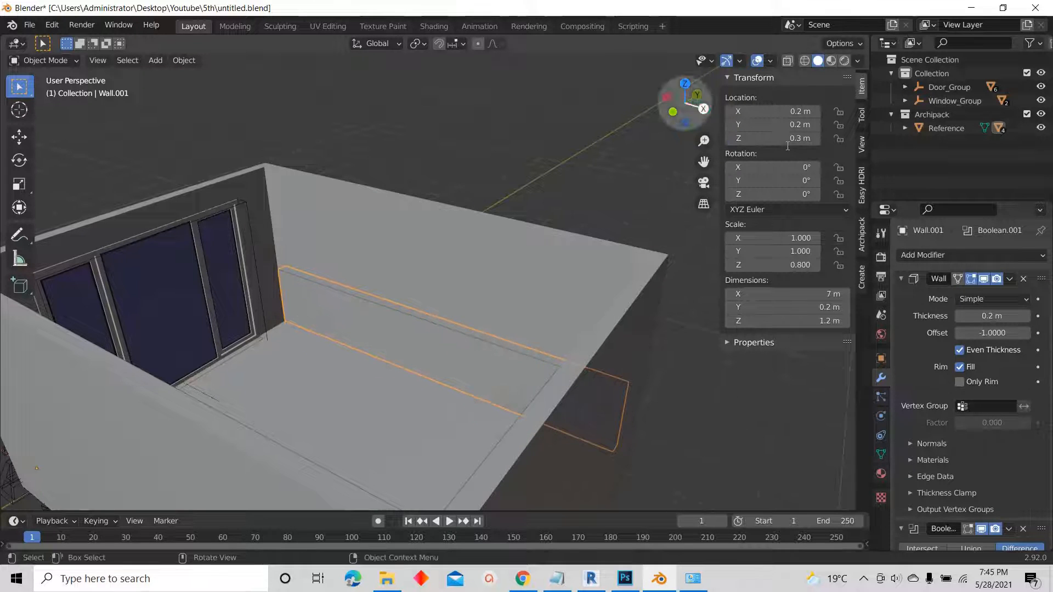
# - Move the wall strip -0.2 m along the global Y axis, into the room
pyautogui.scroll(-4, 462, 210)
pyautogui.scroll(6, 380, 246)
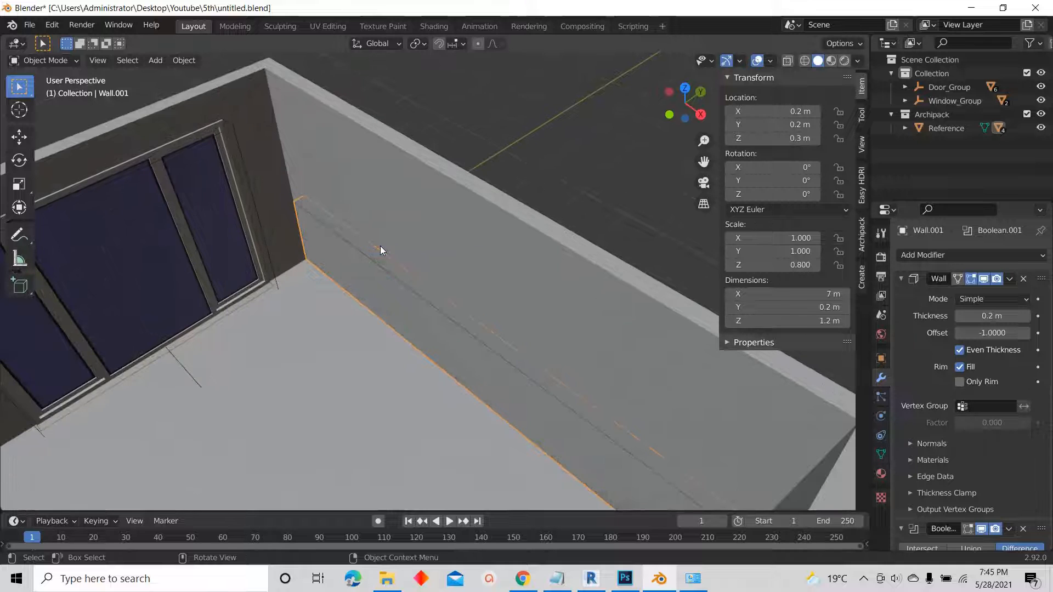
pyautogui.write('gy')
pyautogui.write('.2')
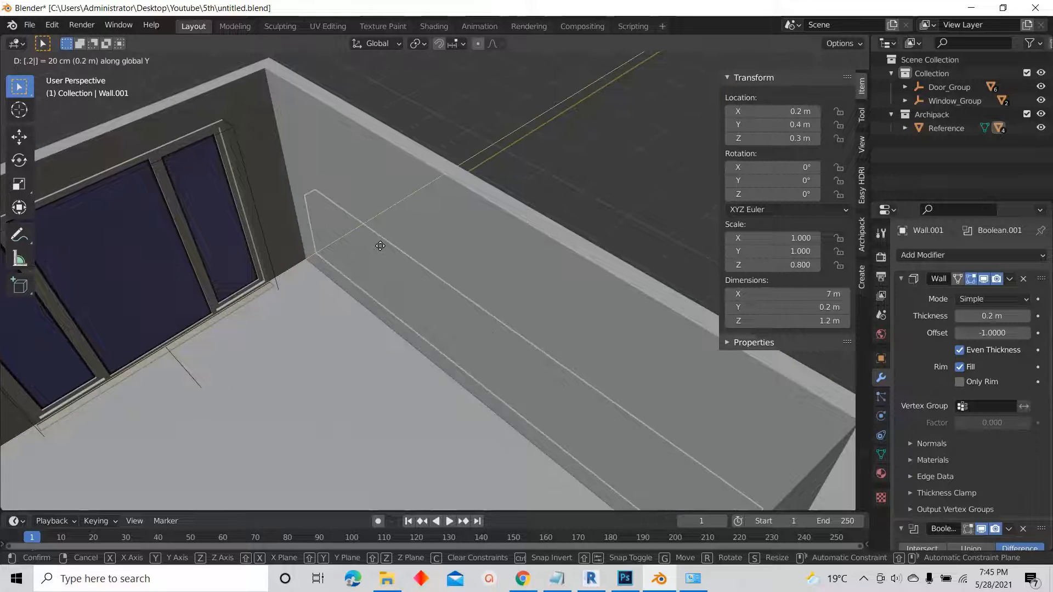
pyautogui.write('-')
pyautogui.press('Return')
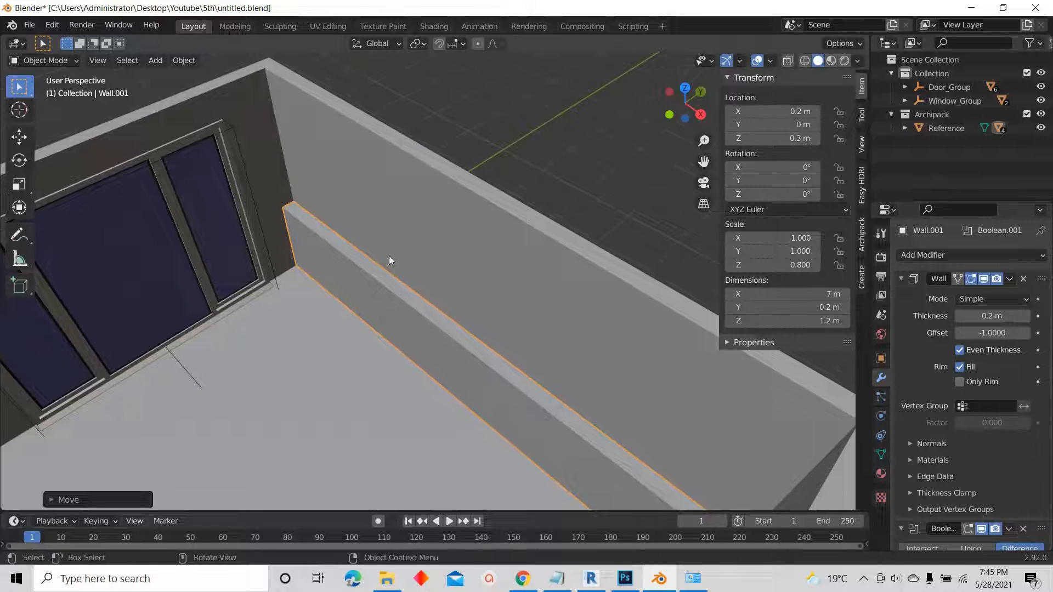
# - Apply the scale of the low wall strip
pyautogui.click(467, 133)
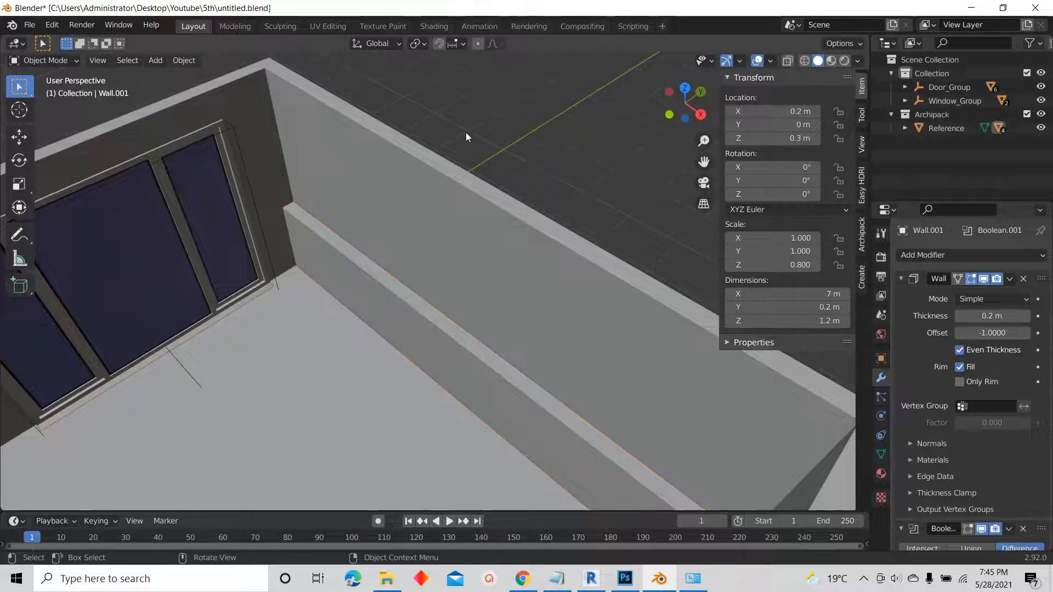
pyautogui.scroll(-2, 454, 202)
pyautogui.click(394, 256)
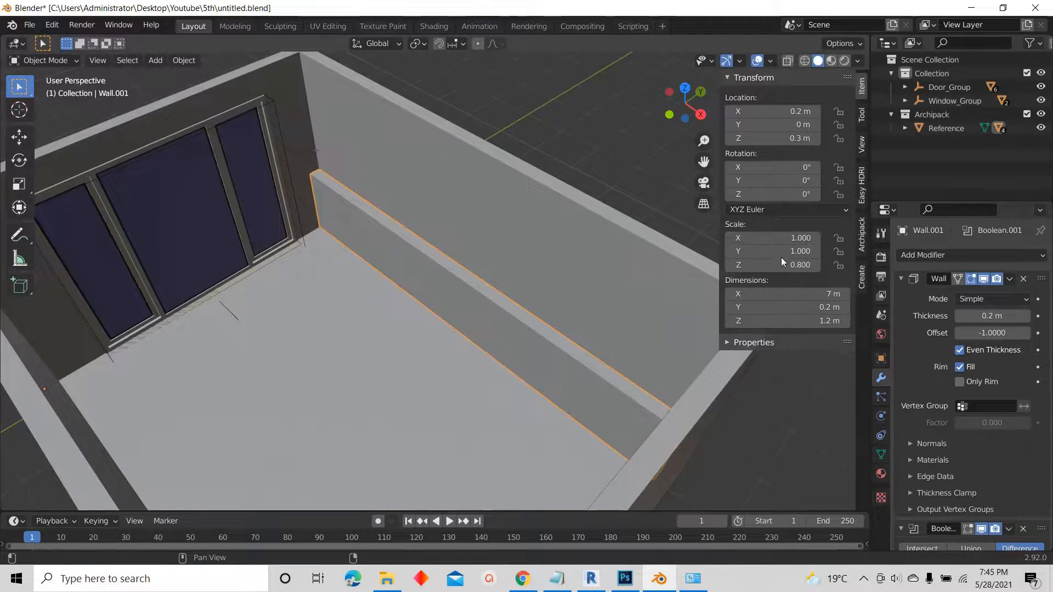
pyautogui.scroll(-3, 383, 315)
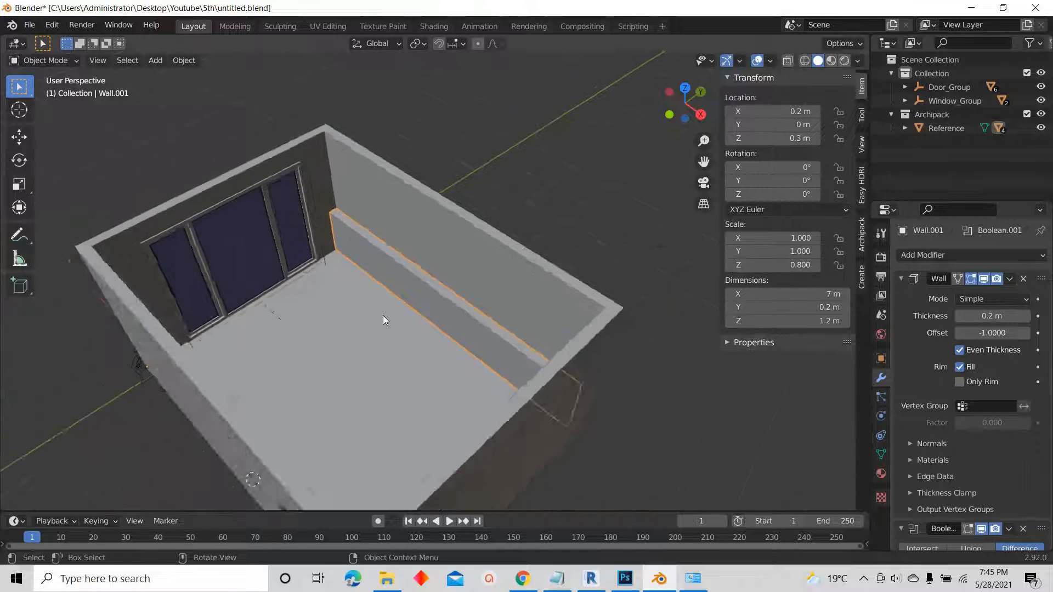
pyautogui.moveTo(382, 315); pyautogui.dragTo(411, 278, button='middle')
pyautogui.hotkey('ctrl', 'a')
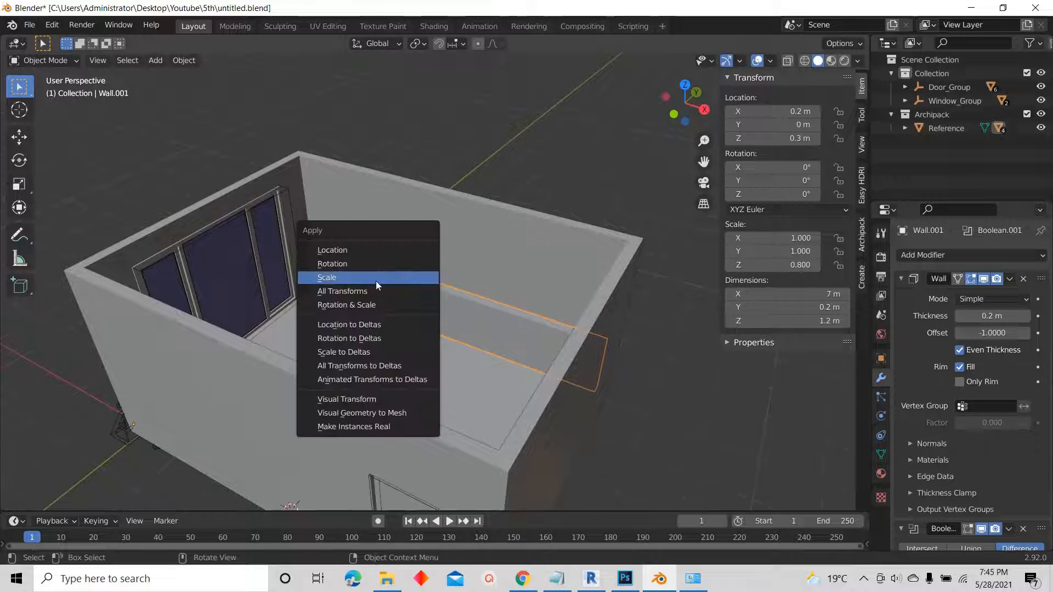
pyautogui.click(340, 280)
# - Place the 3D cursor on the floor at the base of the low wall strip, near the room corner, and return to the selection tool
pyautogui.moveTo(514, 145); pyautogui.dragTo(414, 251, button='middle')
pyautogui.scroll(4, 413, 251)
pyautogui.scroll(-4, 430, 268)
pyautogui.scroll(5, 433, 273)
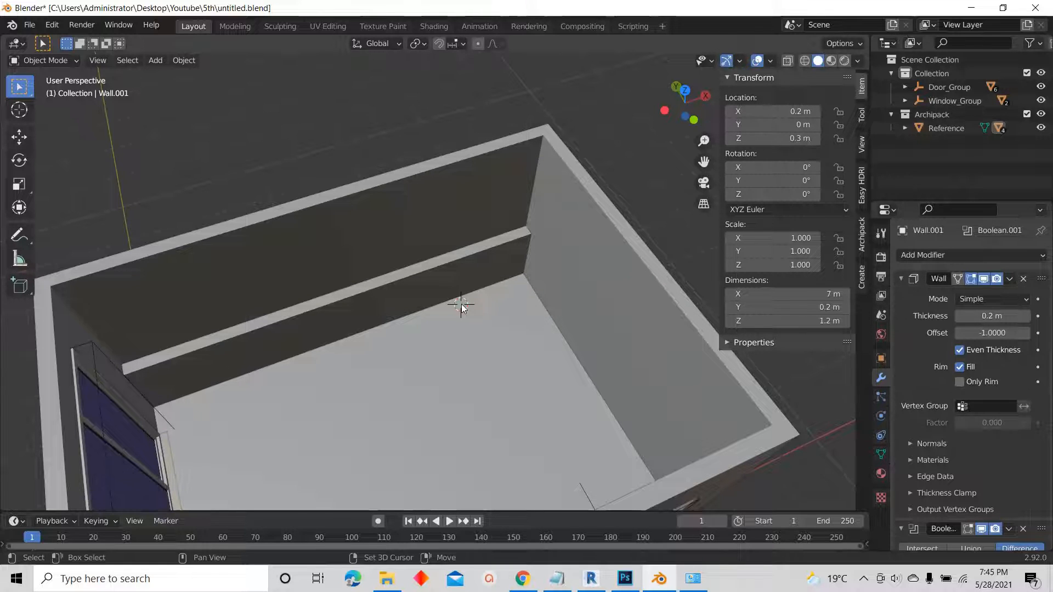
pyautogui.scroll(3, 480, 313)
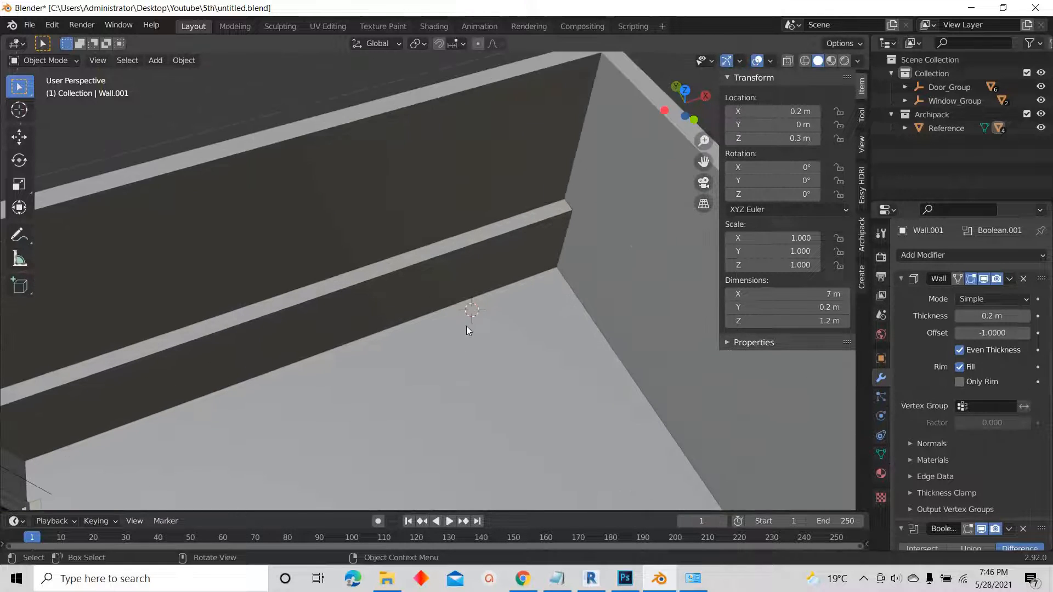
pyautogui.click(19, 110)
pyautogui.click(408, 382)
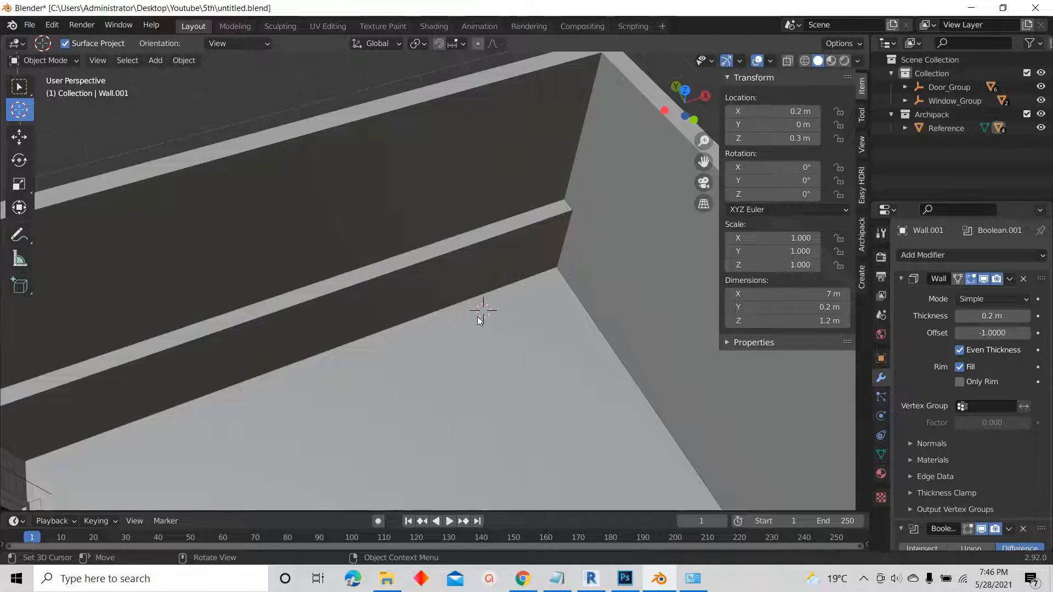
pyautogui.scroll(-3, 482, 308)
pyautogui.moveTo(482, 308)
pyautogui.mouseDown(button='middle')
pyautogui.moveTo(525, 288)
pyautogui.moveTo(469, 308)
pyautogui.mouseUp(button='middle')
pyautogui.click(19, 87)
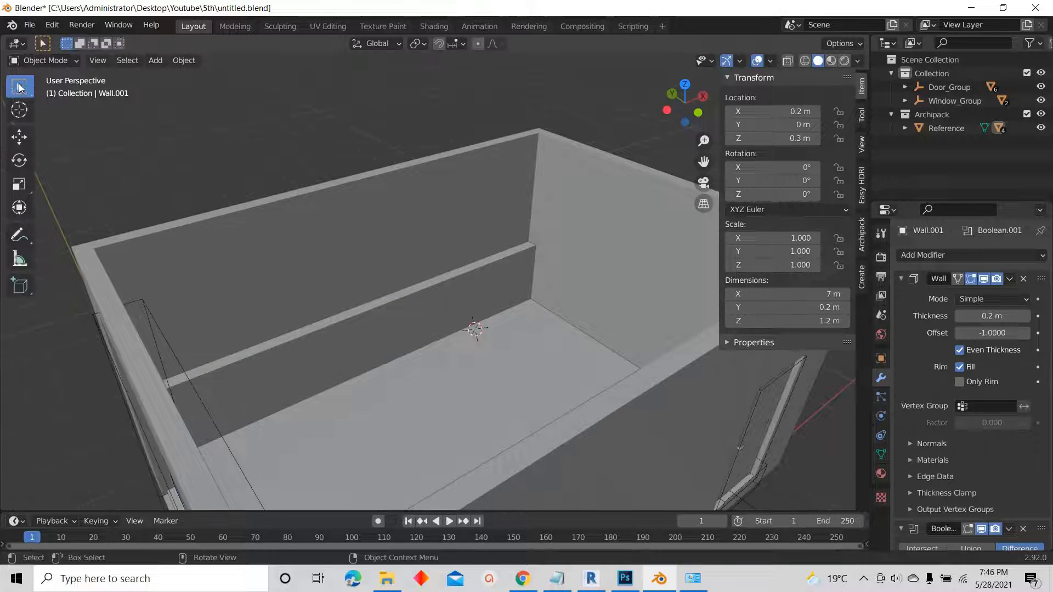
# - Add a cube mesh at the 3D cursor, on the floor by the low wall strip
pyautogui.scroll(3, 455, 334)
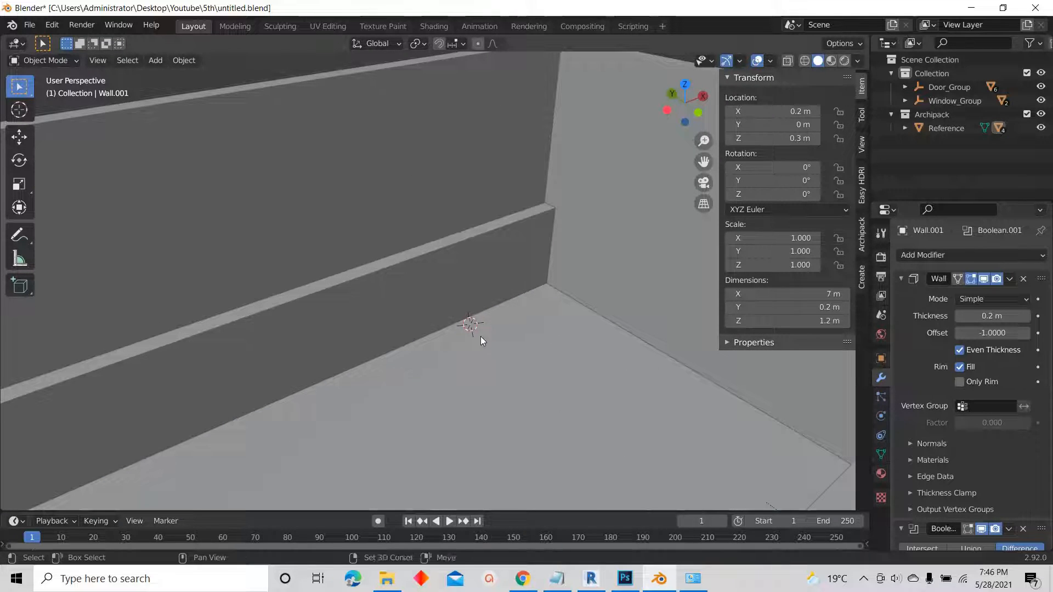
pyautogui.hotkey('shift', 'a')
pyautogui.moveTo(442, 328)
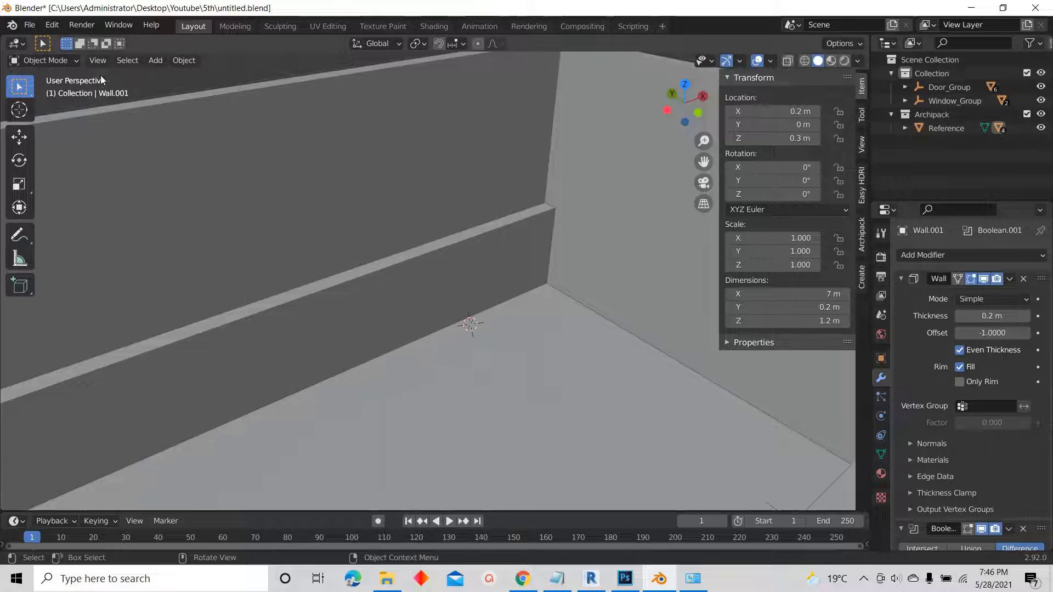
pyautogui.click(159, 62)
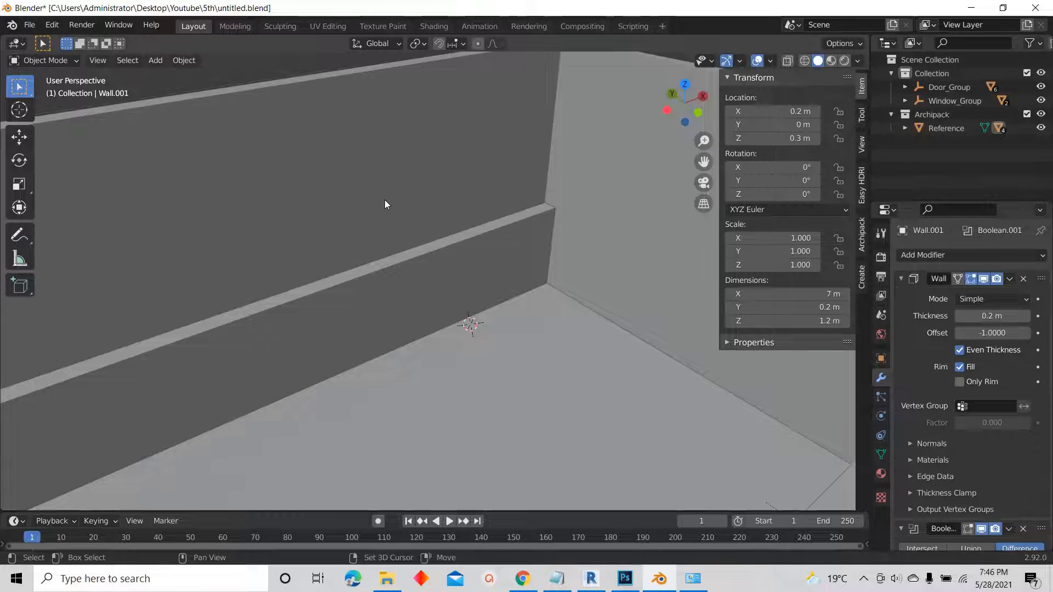
pyautogui.hotkey('shift', 'a')
pyautogui.moveTo(384, 200)
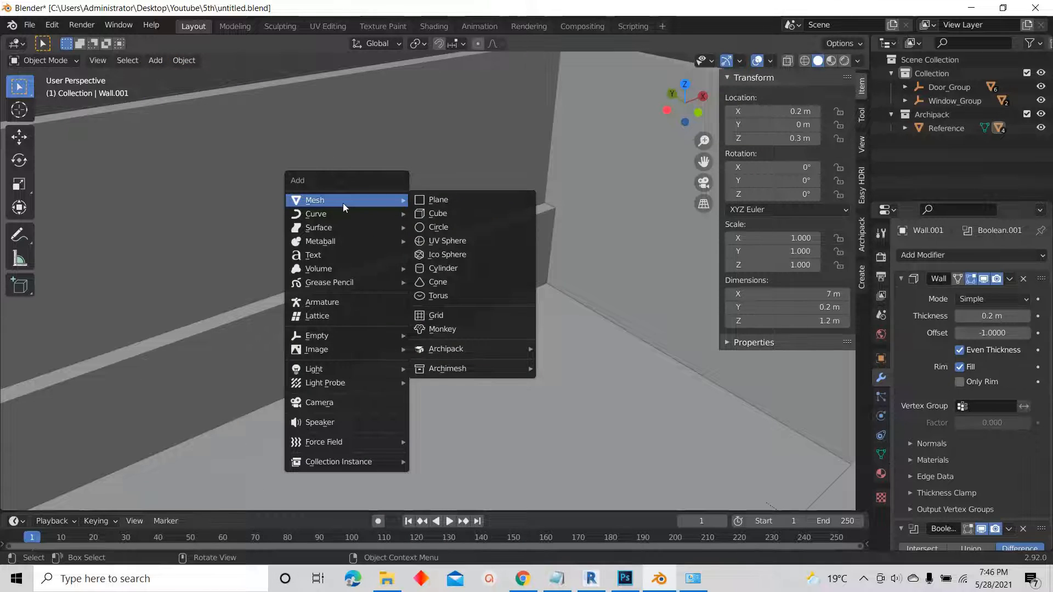
pyautogui.click(437, 213)
pyautogui.scroll(-5, 433, 231)
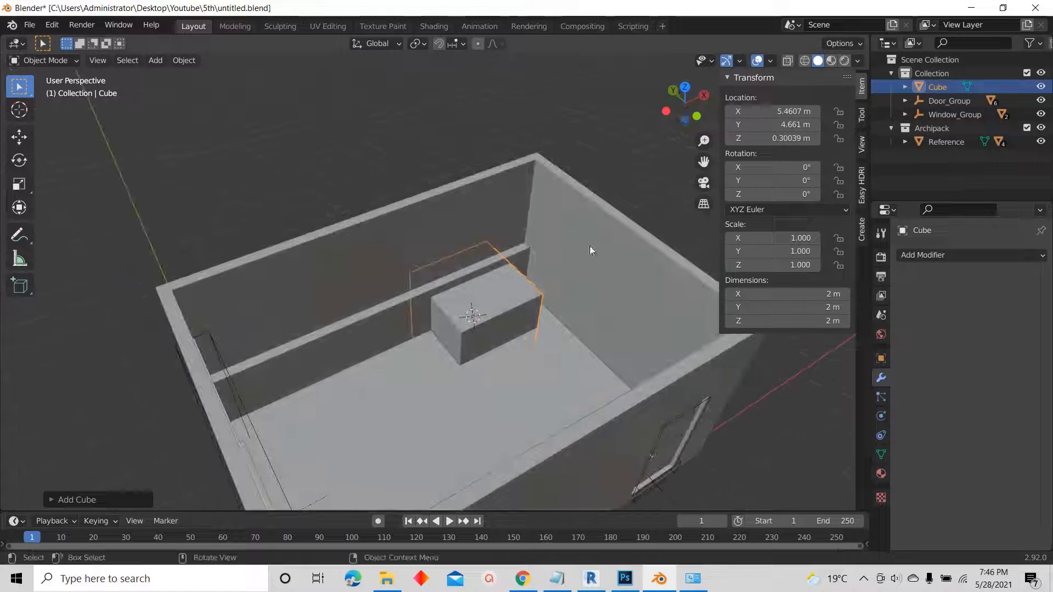
# - Set the cube's Y dimension to 0.5 m and its X dimension to 1.2 m
pyautogui.click(794, 305)
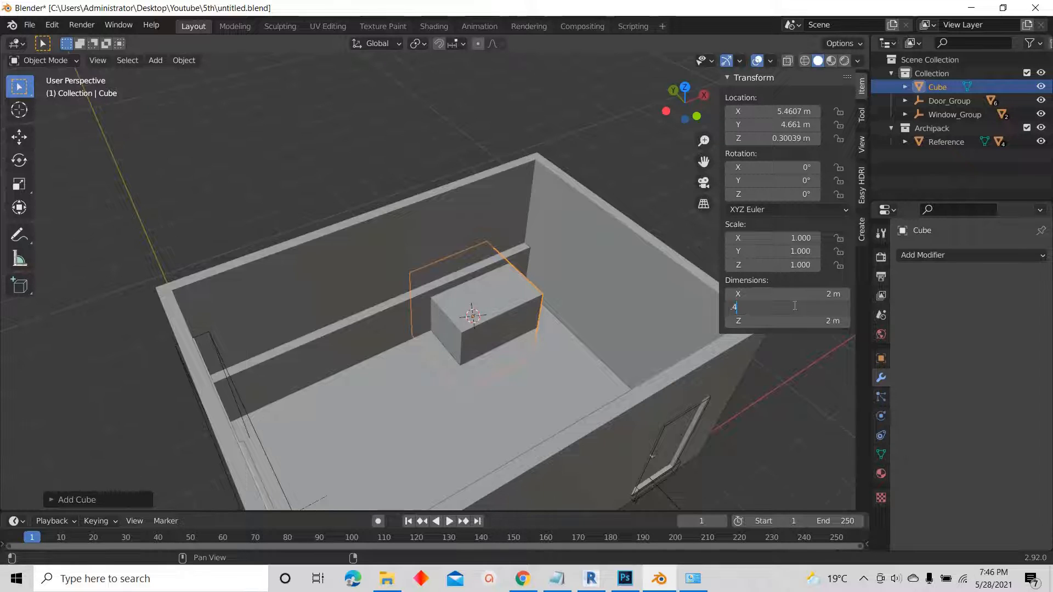
pyautogui.write('0.5')
pyautogui.press('Return')
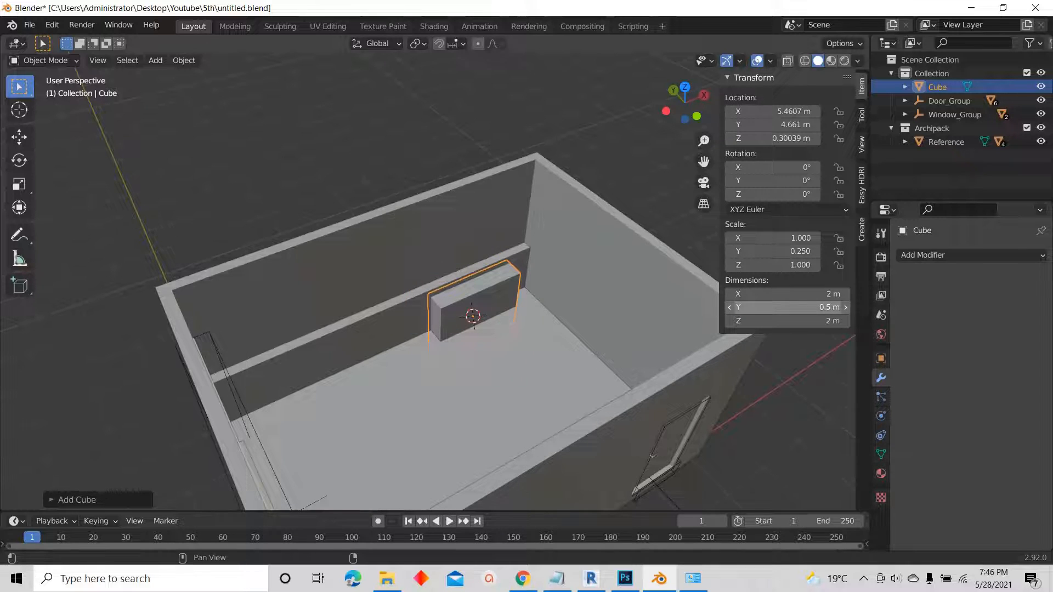
pyautogui.click(791, 294)
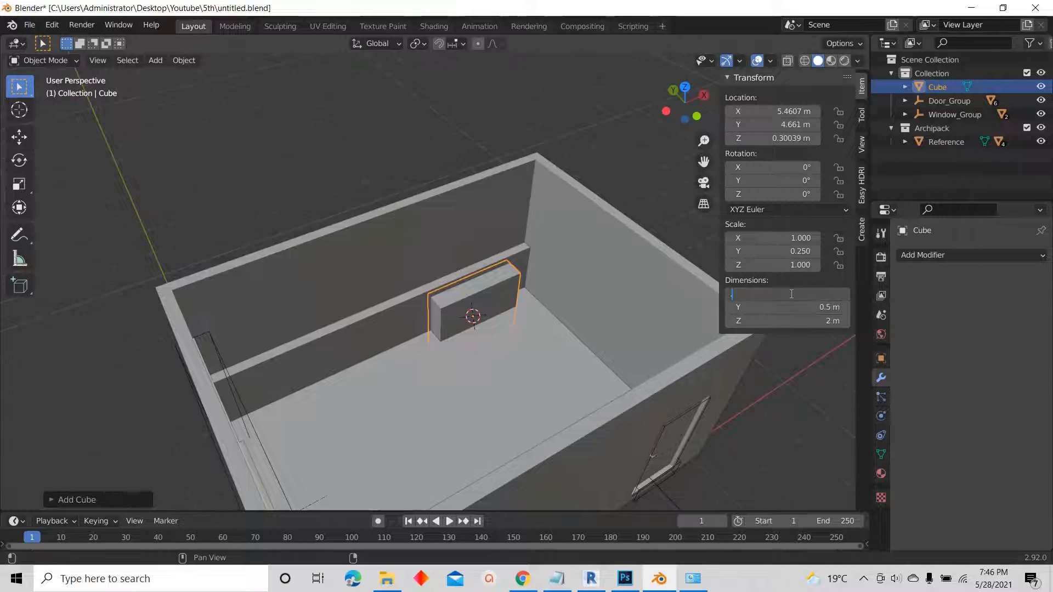
pyautogui.write('0.6')
pyautogui.press('Return')
pyautogui.click(790, 294)
pyautogui.write('1.2')
pyautogui.press('Return')
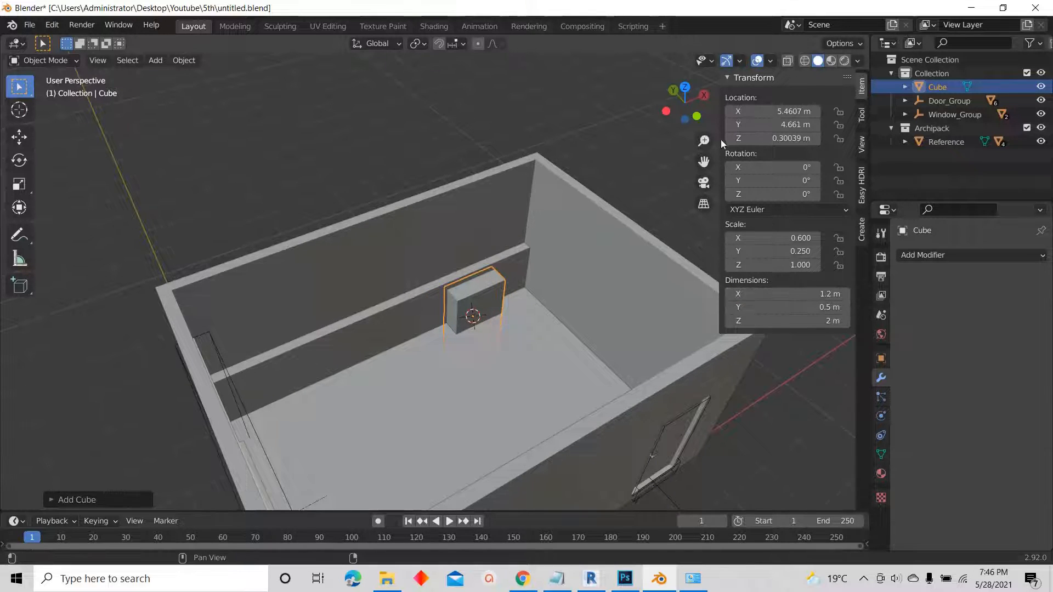
# - Set the box's Z dimension to 3 m and its Z location to 1.8 m
pyautogui.click(836, 321)
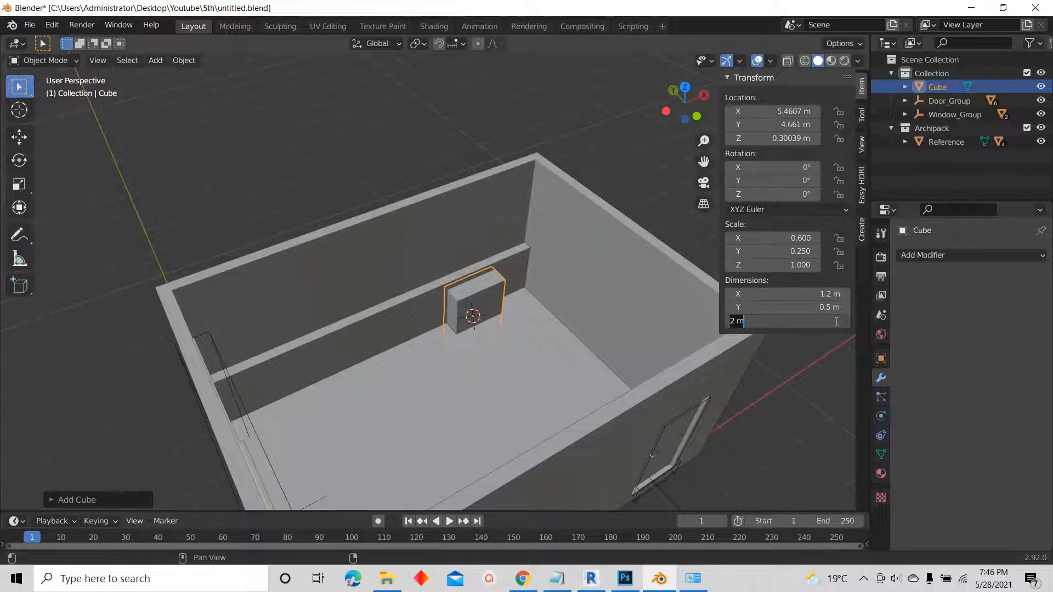
pyautogui.write('3')
pyautogui.press('Return')
pyautogui.click(776, 137)
pyautogui.write('1')
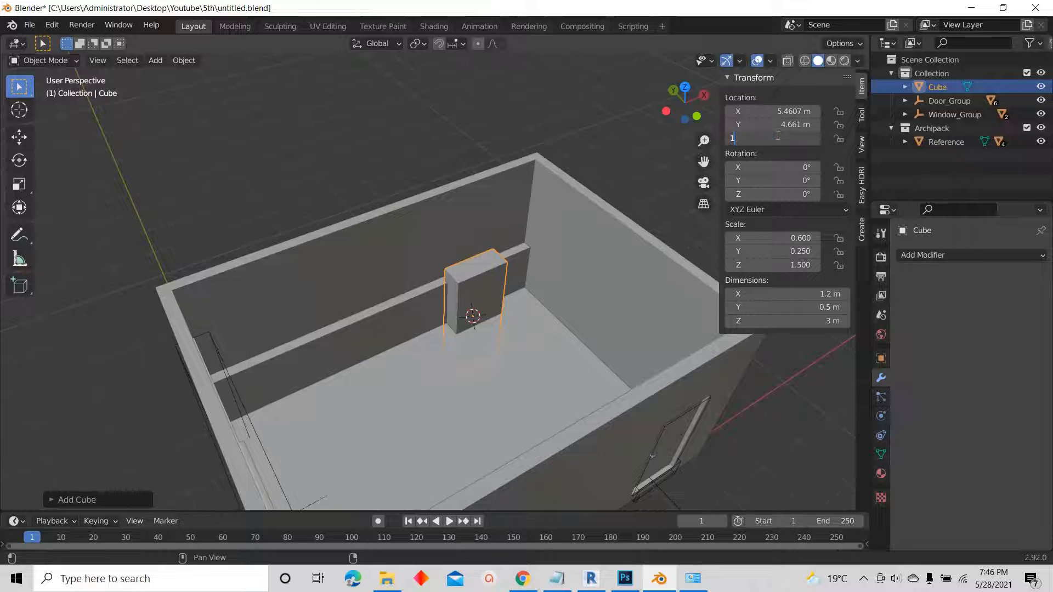
pyautogui.write('.8')
pyautogui.press('Return')
# - Examine from several angles how the tall box stands on the floor and against the back wall
pyautogui.moveTo(483, 311); pyautogui.dragTo(453, 333, button='middle')
pyautogui.scroll(4, 443, 211)
pyautogui.scroll(-3, 460, 238)
pyautogui.moveTo(461, 231); pyautogui.dragTo(487, 263, button='middle')
pyautogui.scroll(1, 519, 300)
pyautogui.scroll(-2, 520, 303)
pyautogui.moveTo(520, 303); pyautogui.dragTo(487, 347, button='middle')
pyautogui.scroll(3, 481, 303)
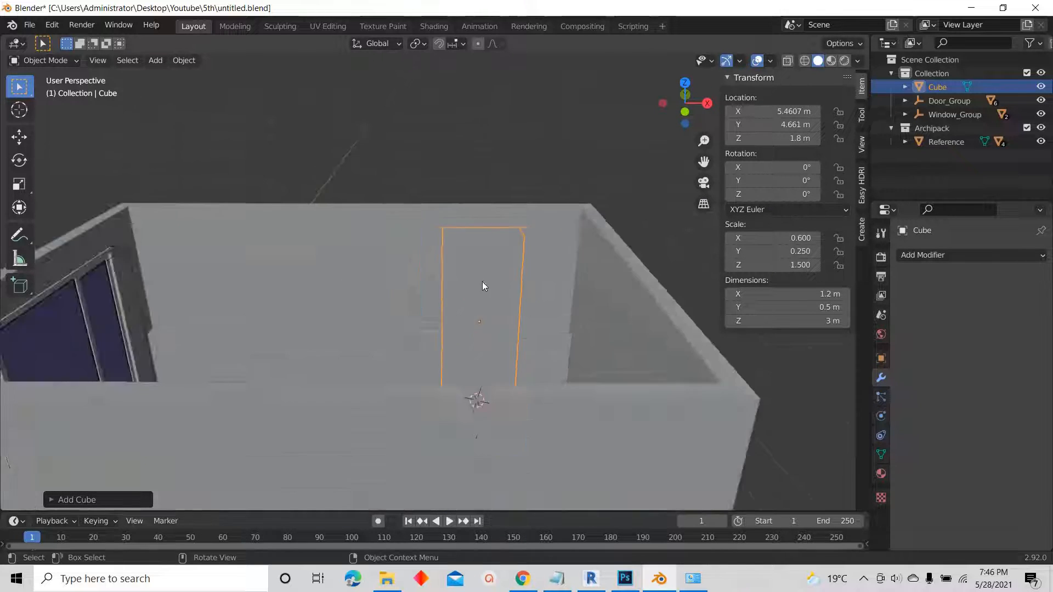
pyautogui.scroll(-3, 482, 281)
pyautogui.moveTo(482, 282); pyautogui.dragTo(508, 312, button='middle')
pyautogui.scroll(4, 477, 359)
pyautogui.scroll(-1, 478, 359)
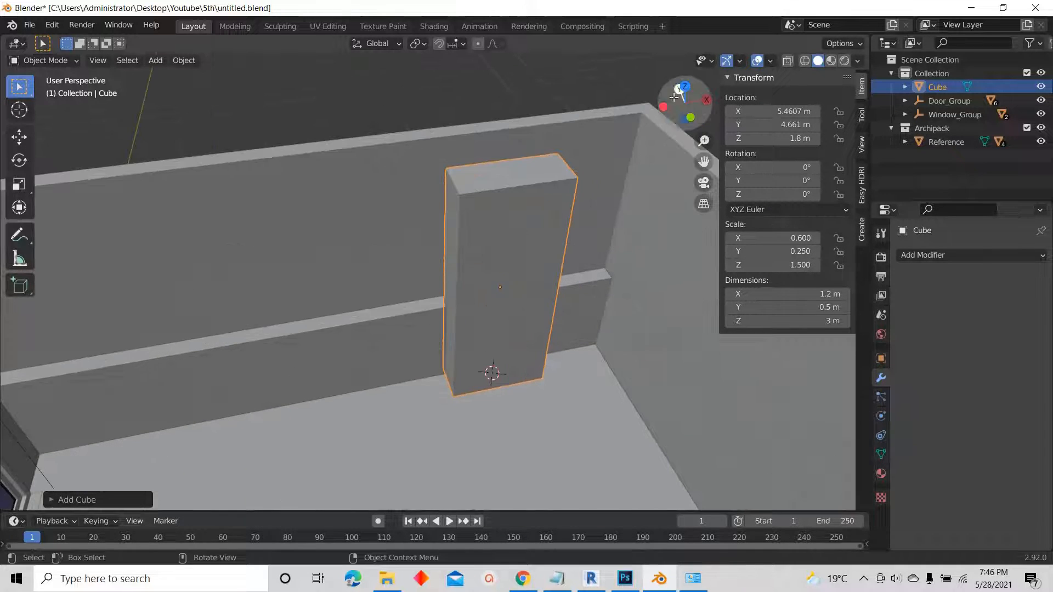
# - View the box from above and turn on snapping with Edge as the snap target
pyautogui.press('KP_7')
pyautogui.scroll(2, 494, 377)
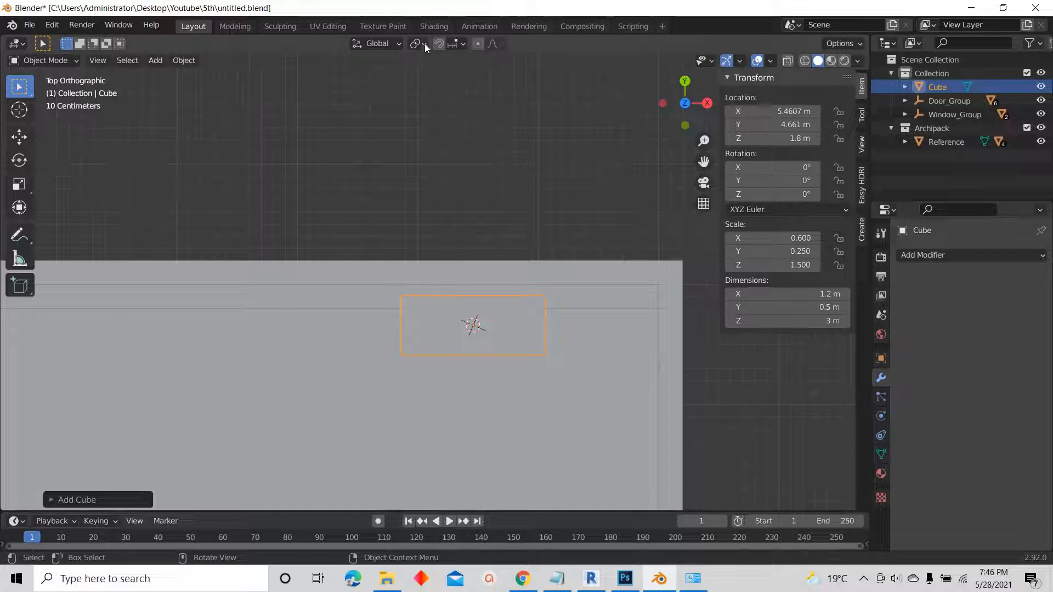
pyautogui.click(460, 44)
pyautogui.click(413, 111)
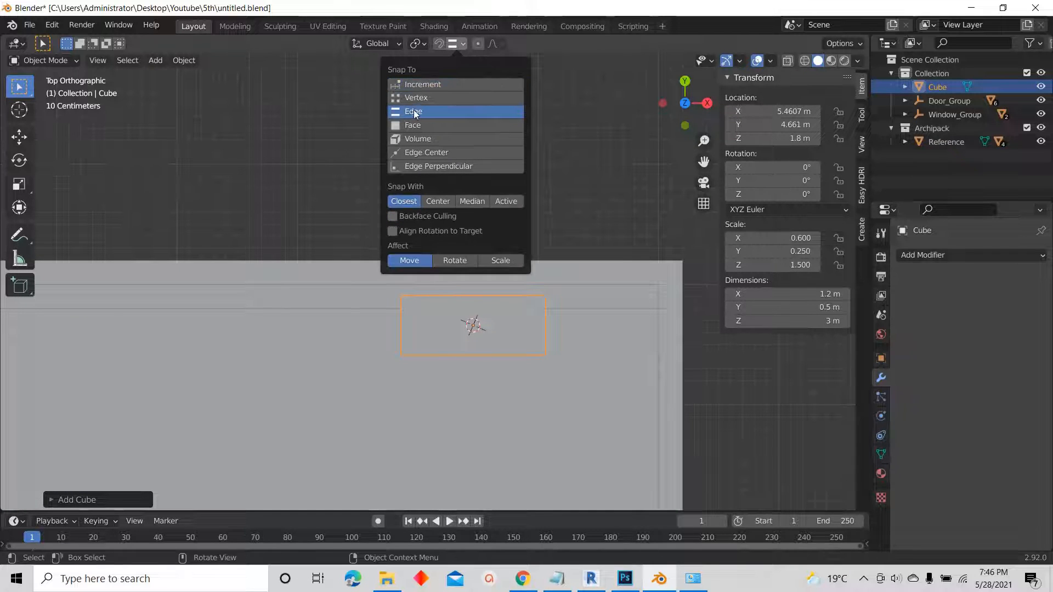
pyautogui.click(439, 45)
pyautogui.scroll(1, 484, 270)
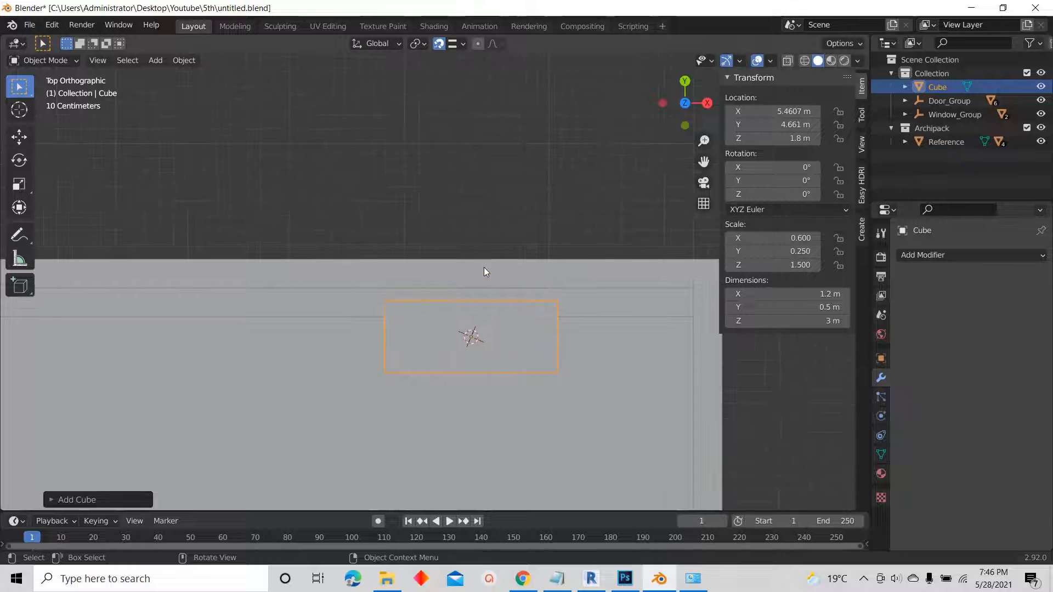
# - Move the box along the Y axis to 4.95 m, snapping its back to the outer edge of the back wall
pyautogui.press('g')
pyautogui.press('y')
pyautogui.click(485, 273)
pyautogui.moveTo(562, 390); pyautogui.dragTo(491, 260, button='middle')
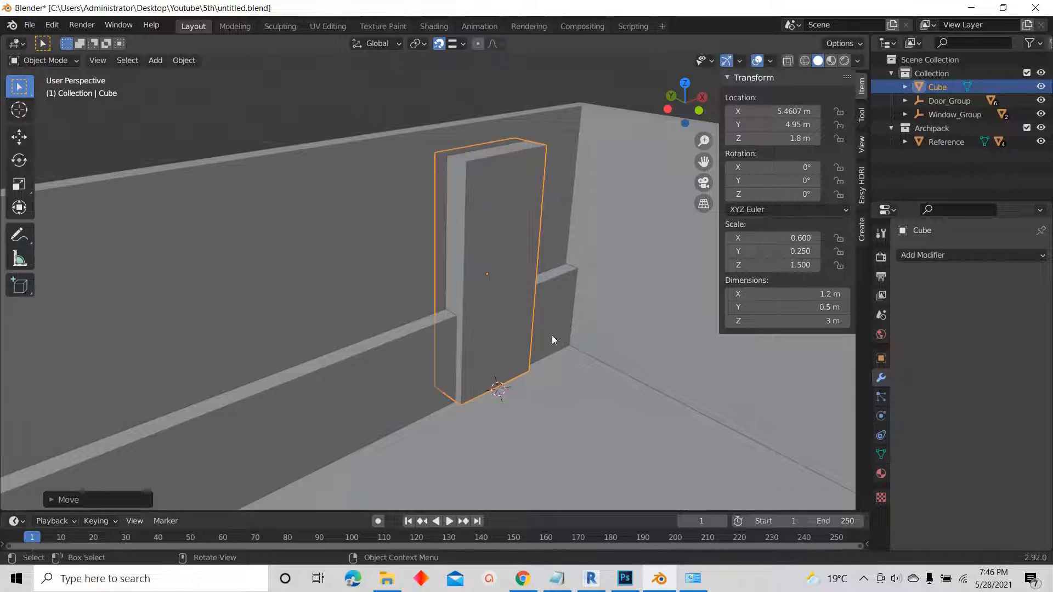
# - Enter Edit Mode on the box and add one horizontal loop cut at its mid-height
pyautogui.press('Tab')
pyautogui.moveTo(496, 312); pyautogui.dragTo(502, 324, button='middle')
pyautogui.hotkey('ctrl', 'r')
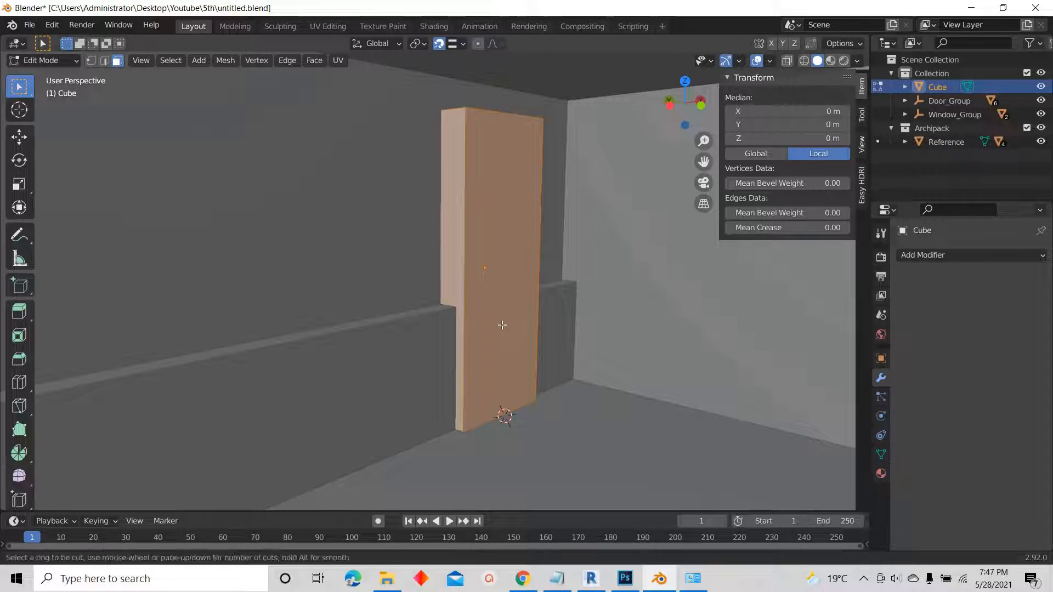
pyautogui.click(475, 268)
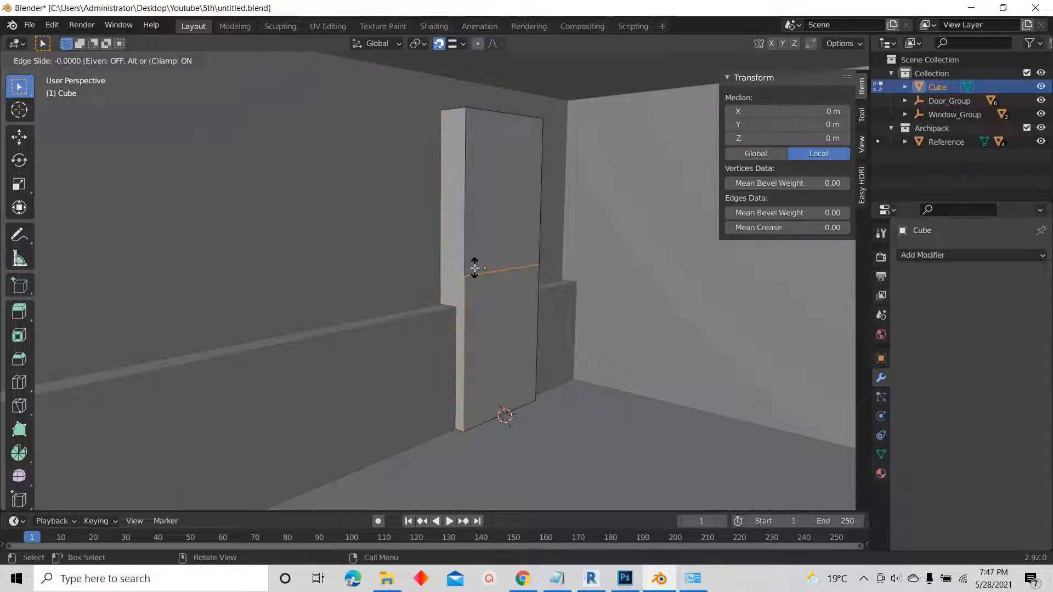
pyautogui.click(483, 271)
pyautogui.scroll(2, 488, 277)
pyautogui.scroll(-1, 490, 277)
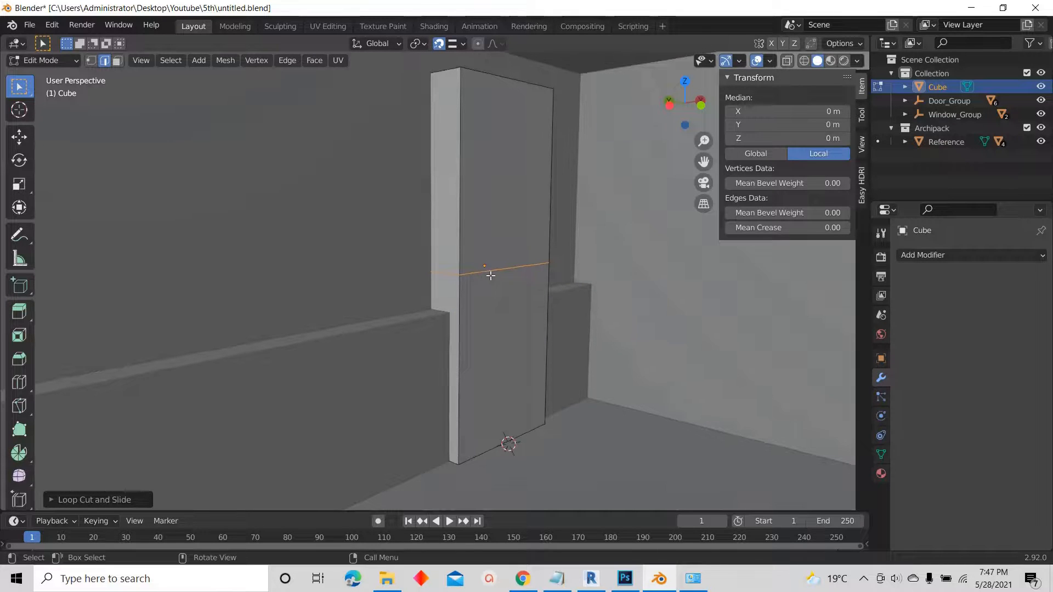
pyautogui.press('g')
pyautogui.press('z')
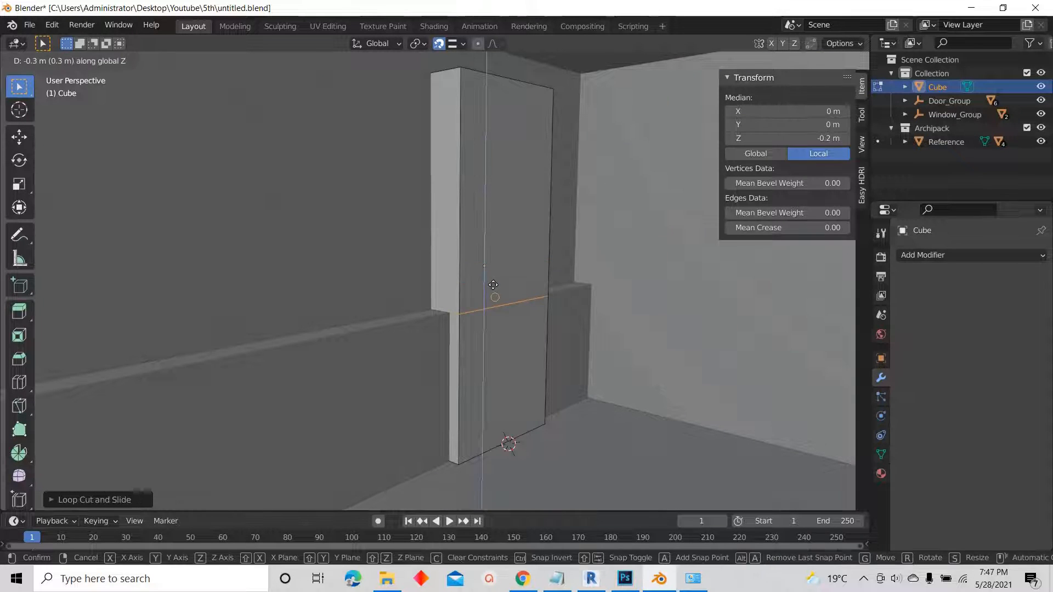
pyautogui.rightClick(493, 284)
# - Set the horizontal edge loop's local median Z to -0.1 m
pyautogui.click(770, 138)
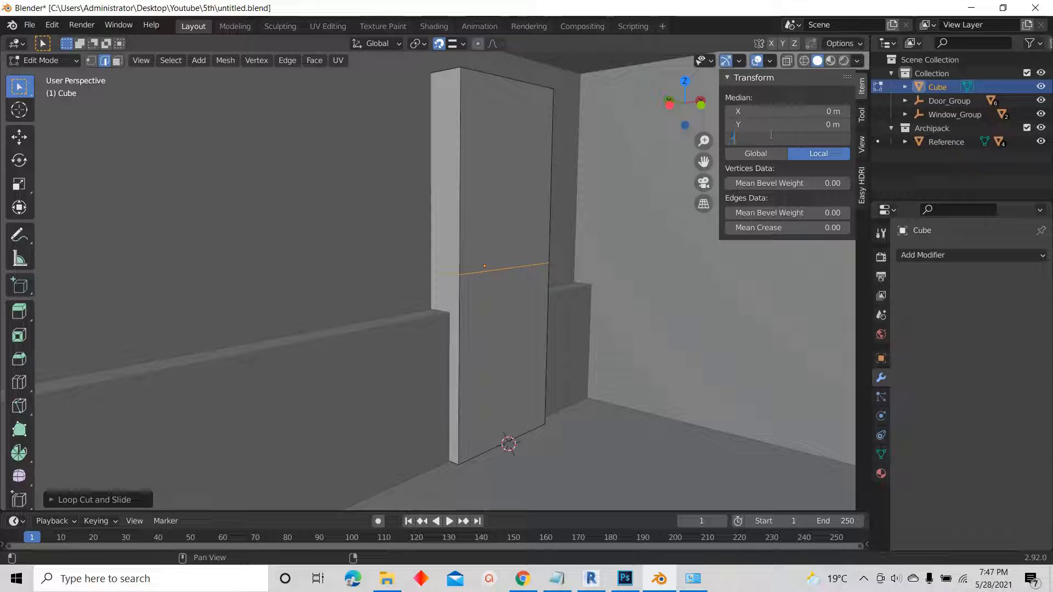
pyautogui.write('-0.1')
pyautogui.press('Return')
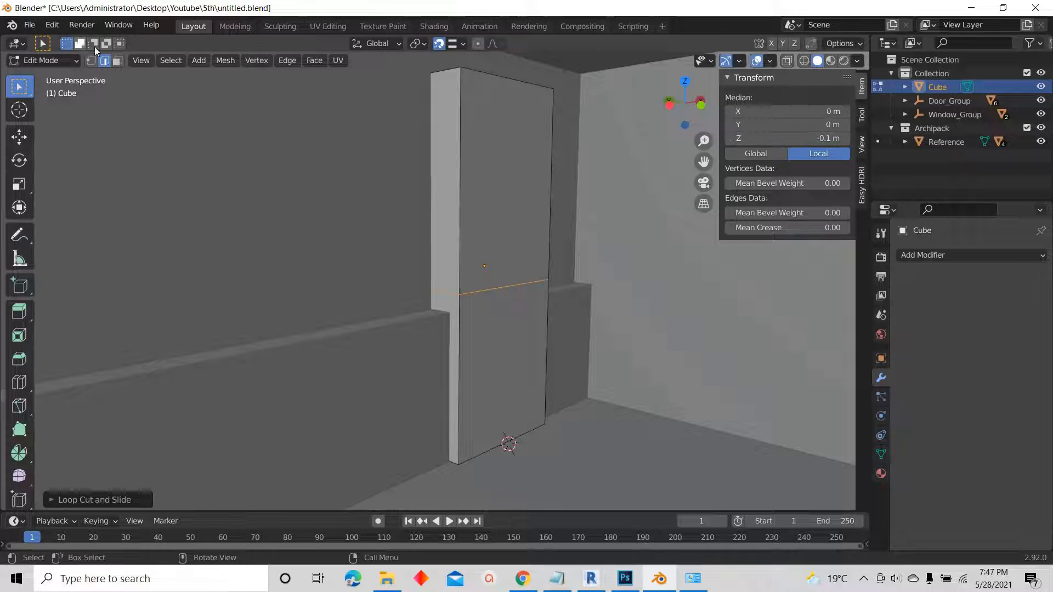
# - Extrude the front face below the horizontal loop 0.3 m into the room
pyautogui.click(117, 60)
pyautogui.click(504, 357)
pyautogui.moveTo(503, 357); pyautogui.dragTo(503, 311, button='middle')
pyautogui.press('e')
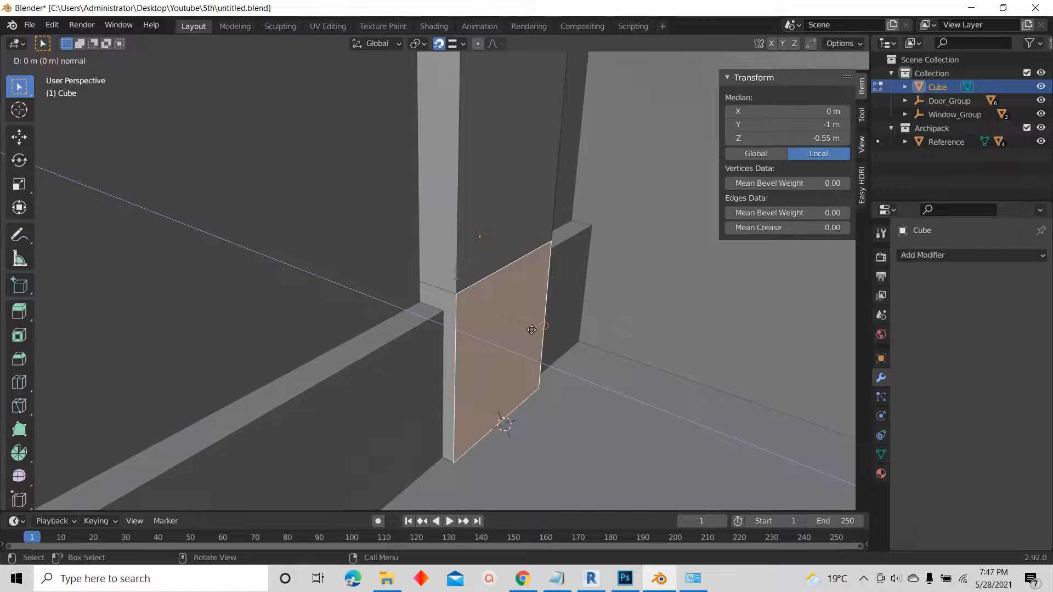
pyautogui.write('.5')
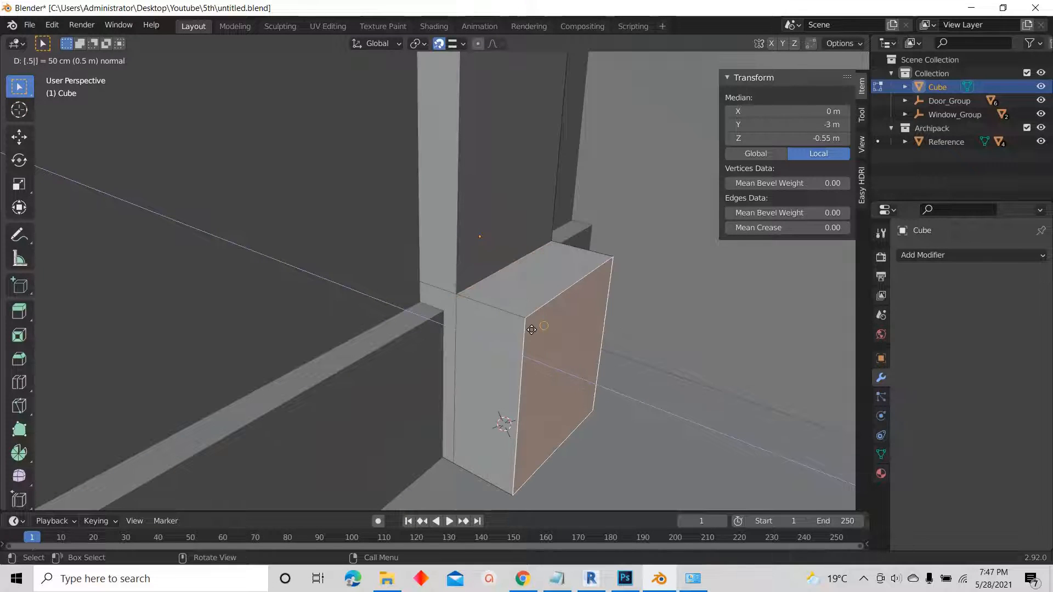
pyautogui.write('3')
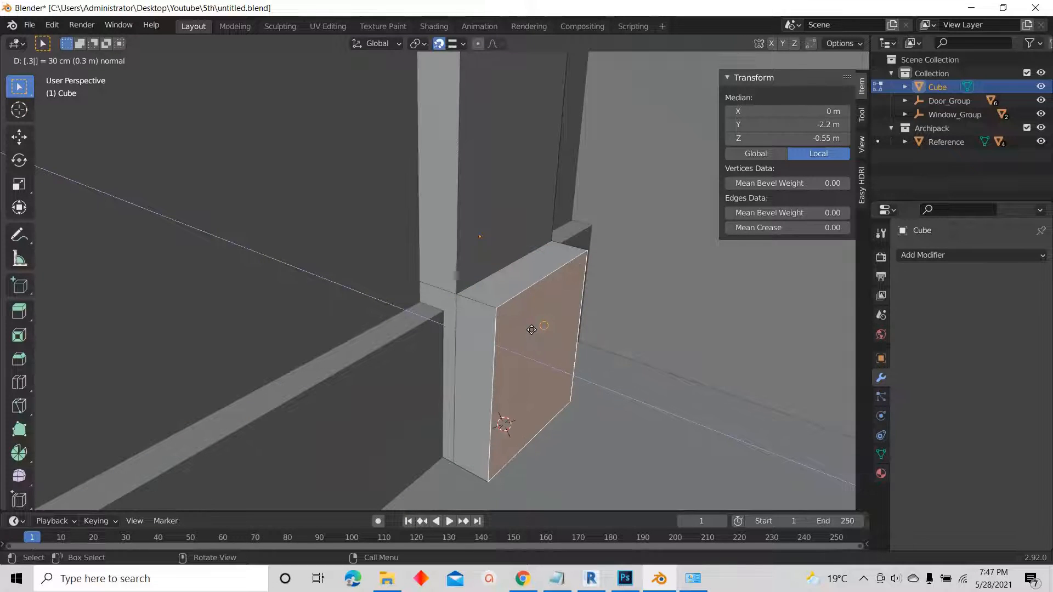
pyautogui.press('Return')
# - Add four evenly spaced vertical loop cuts across the box's width, then clear the selection
pyautogui.moveTo(532, 329); pyautogui.dragTo(526, 364, button='middle')
pyautogui.click(593, 398)
pyautogui.hotkey('ctrl', 'r')
pyautogui.scroll(2, 487, 258)
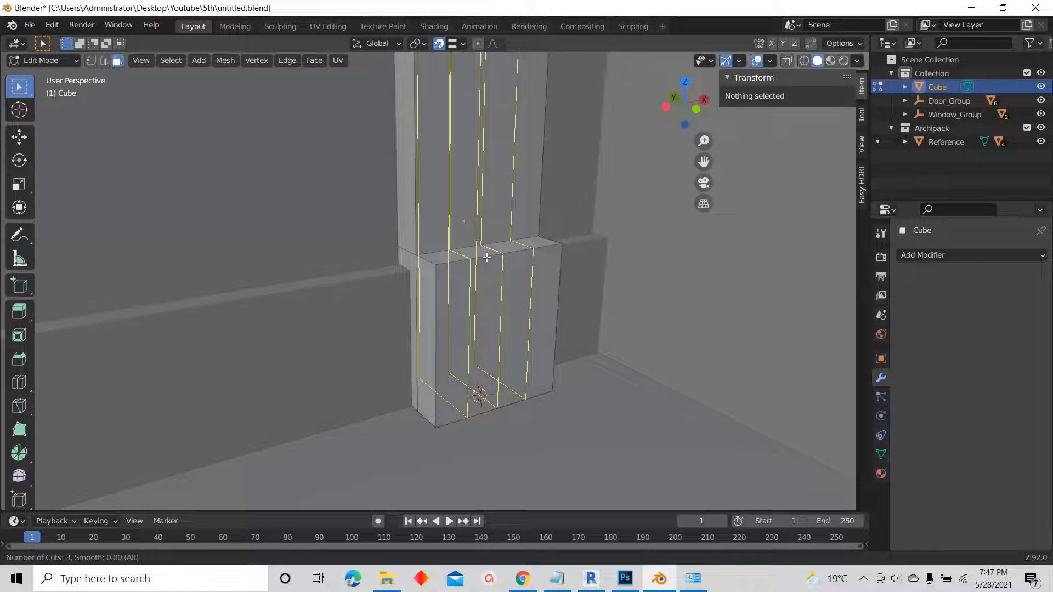
pyautogui.click(487, 258)
pyautogui.rightClick(558, 322)
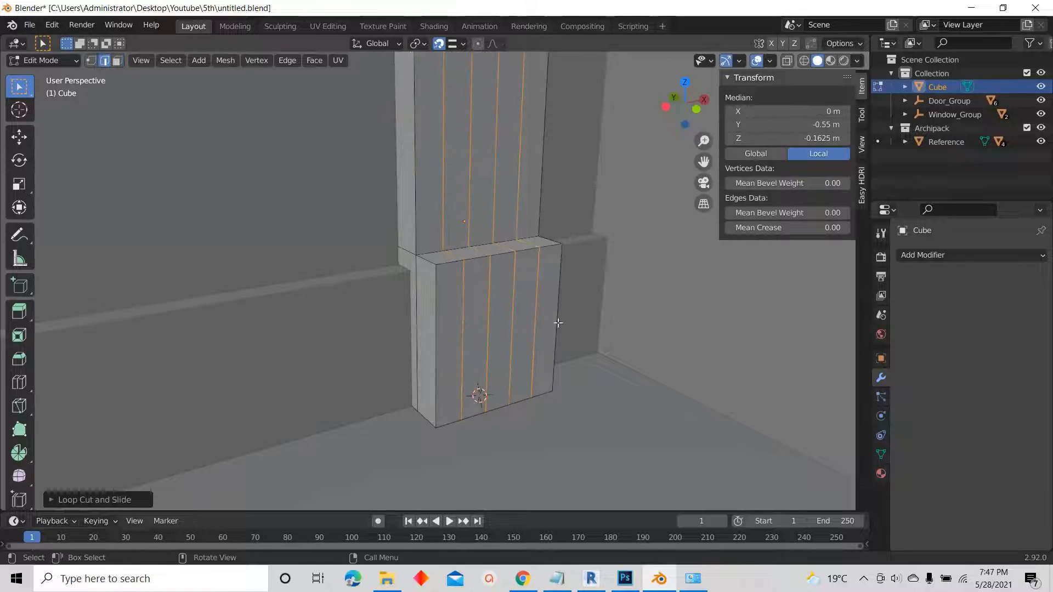
pyautogui.moveTo(557, 322); pyautogui.dragTo(527, 303, button='middle')
pyautogui.hotkey('alt', 'a')
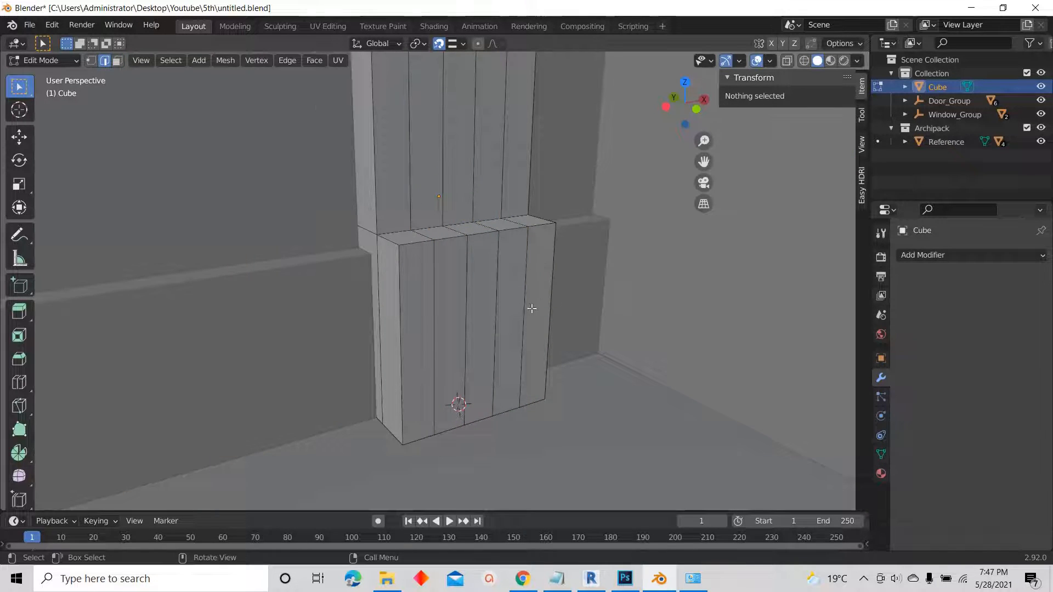
# - Dissolve the two middle vertical edge loops, keeping only the two outer ones
pyautogui.scroll(1, 532, 309)
pyautogui.keyDown('alt'); pyautogui.click(452, 263); pyautogui.keyUp('alt')
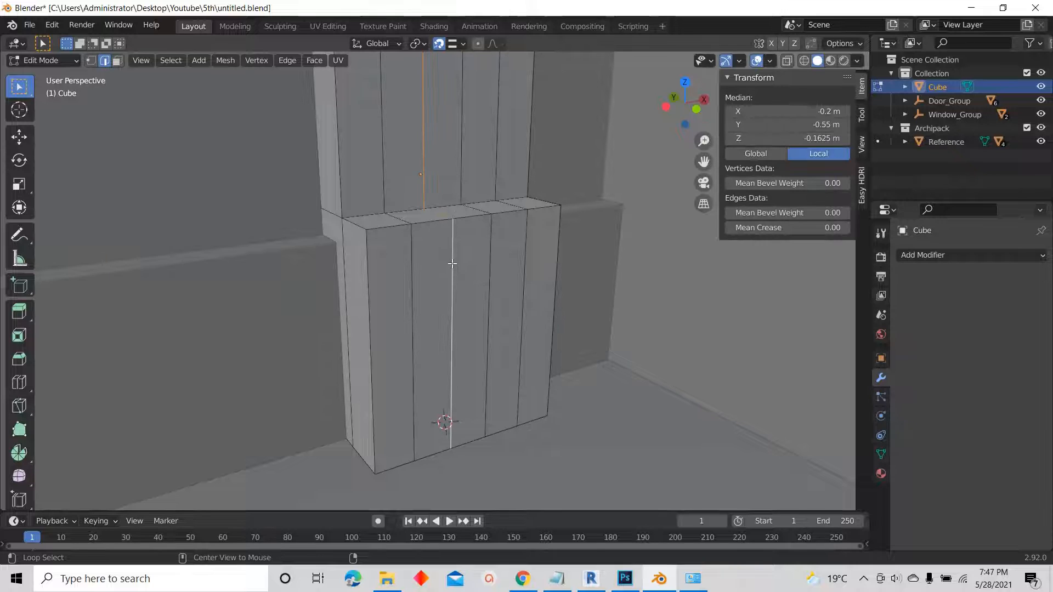
pyautogui.keyDown('alt'); pyautogui.keyDown('shift'); pyautogui.click(491, 242); pyautogui.keyUp('shift'); pyautogui.keyUp('alt')
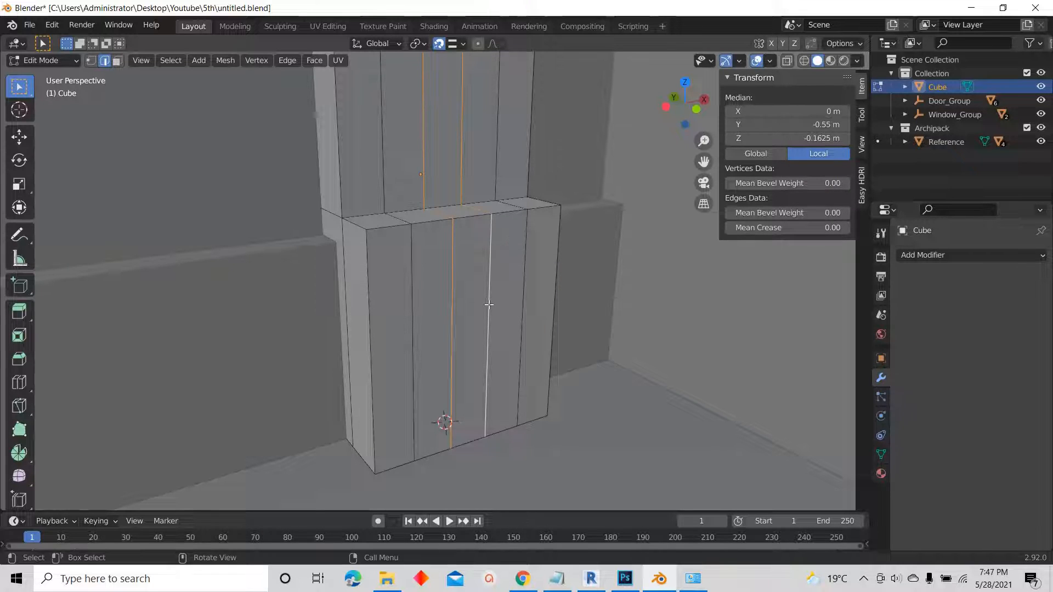
pyautogui.press('x')
pyautogui.click(437, 368)
pyautogui.moveTo(437, 367); pyautogui.dragTo(448, 325, button='middle')
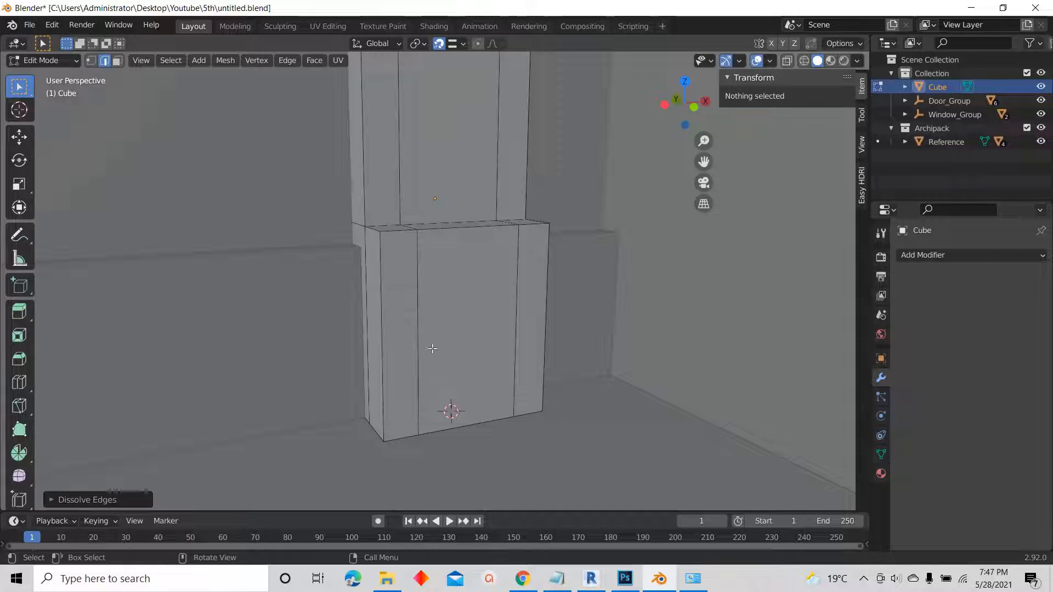
# - Add a horizontal loop cut around the extruded lower block and slide it up near its upper edge, by a factor of about -0.67
pyautogui.moveTo(433, 349); pyautogui.dragTo(433, 341, button='middle')
pyautogui.moveTo(519, 353); pyautogui.dragTo(535, 323, button='middle')
pyautogui.hotkey('ctrl', 'r')
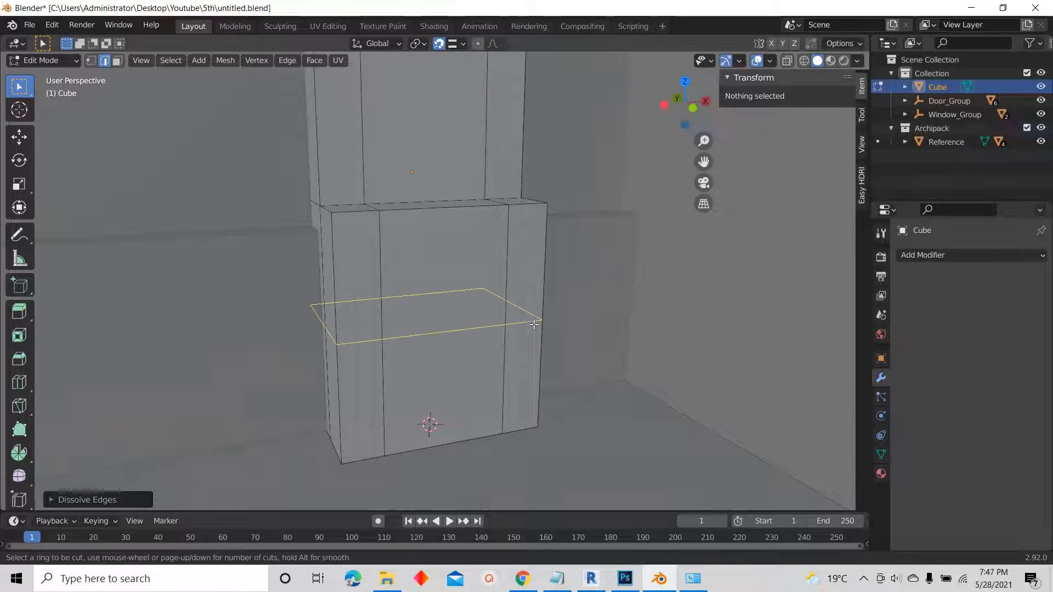
pyautogui.click(500, 333)
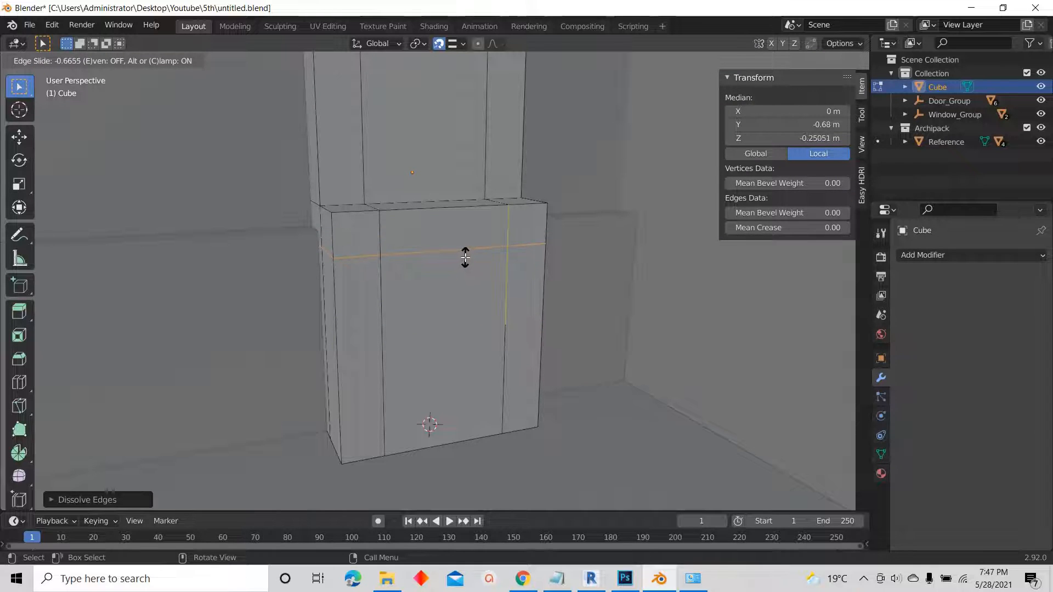
pyautogui.click(465, 257)
pyautogui.scroll(-3, 468, 293)
pyautogui.moveTo(468, 294); pyautogui.dragTo(510, 273, button='middle')
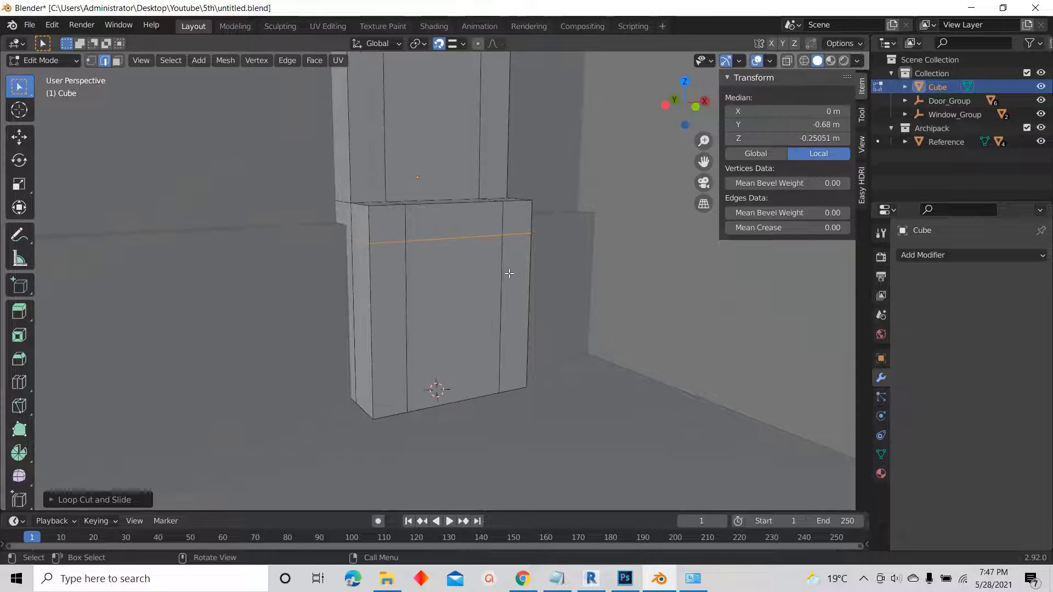
# - Select the middle lower faces on the block's back and front and bridge their edge loops to cut an opening through it
pyautogui.scroll(2, 405, 235)
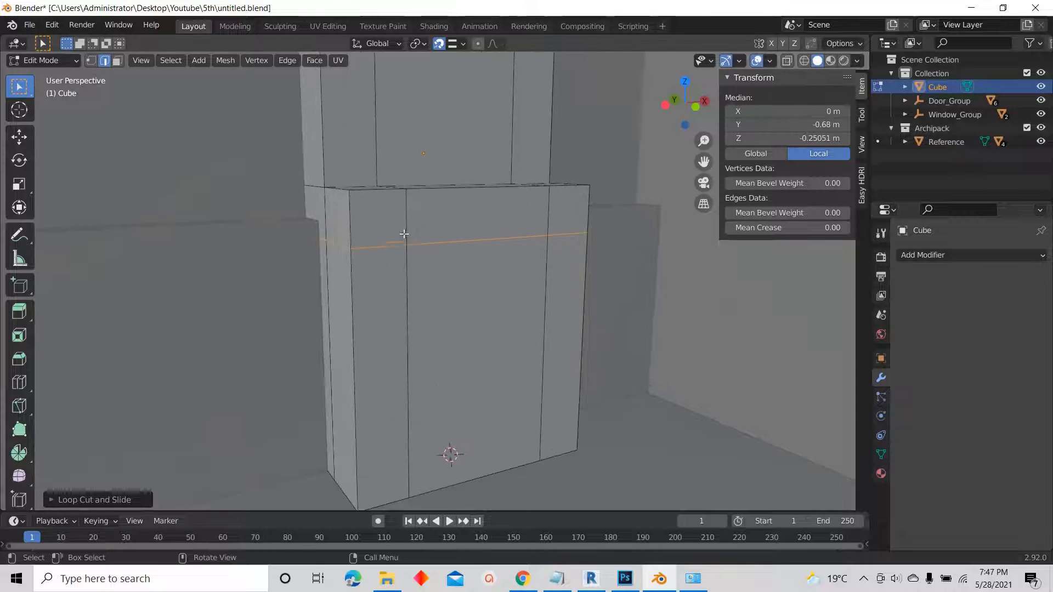
pyautogui.click(117, 60)
pyautogui.scroll(-4, 486, 269)
pyautogui.scroll(-2, 487, 269)
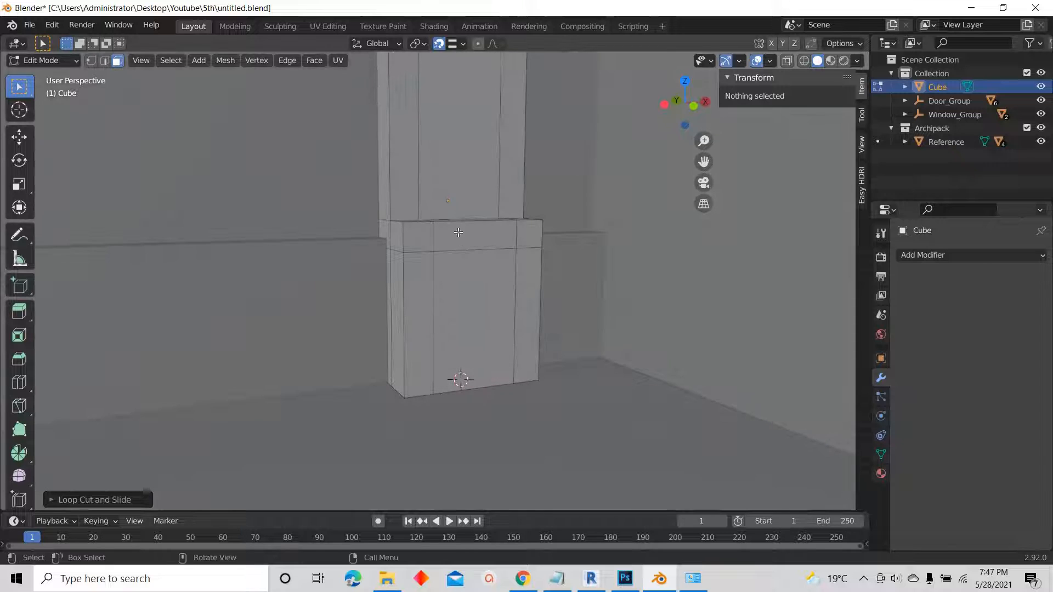
pyautogui.scroll(6, 487, 268)
pyautogui.moveTo(454, 287); pyautogui.dragTo(645, 297, button='middle')
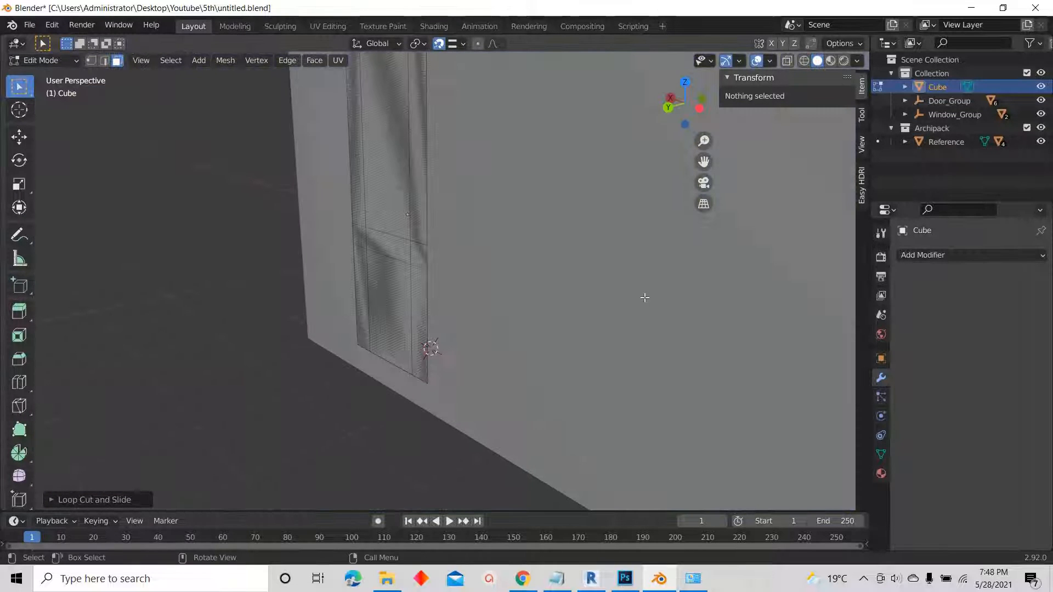
pyautogui.click(398, 282)
pyautogui.moveTo(399, 283); pyautogui.dragTo(482, 294, button='middle')
pyautogui.click(450, 304)
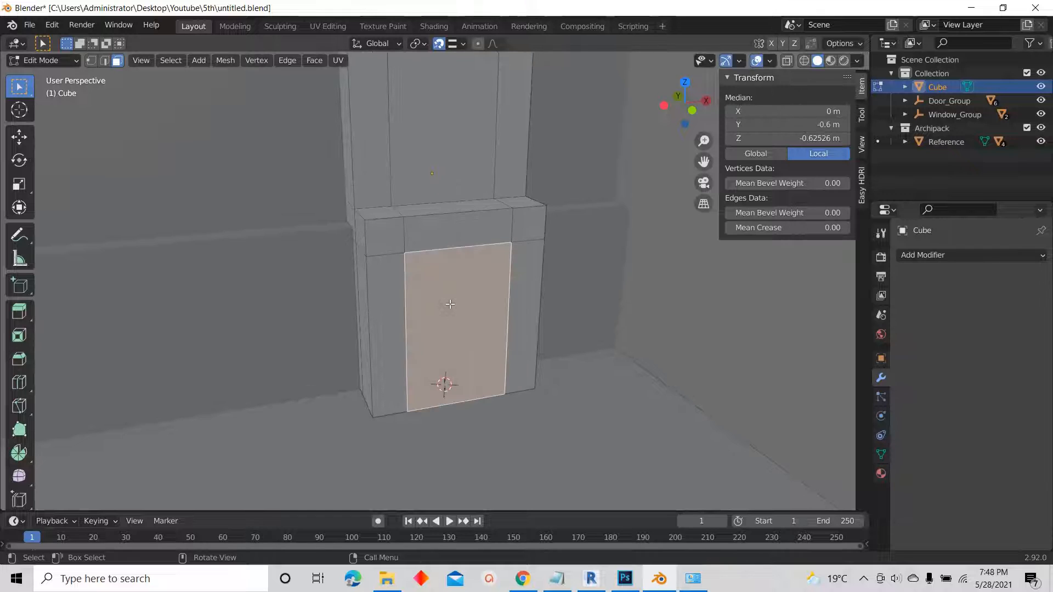
pyautogui.press('F3')
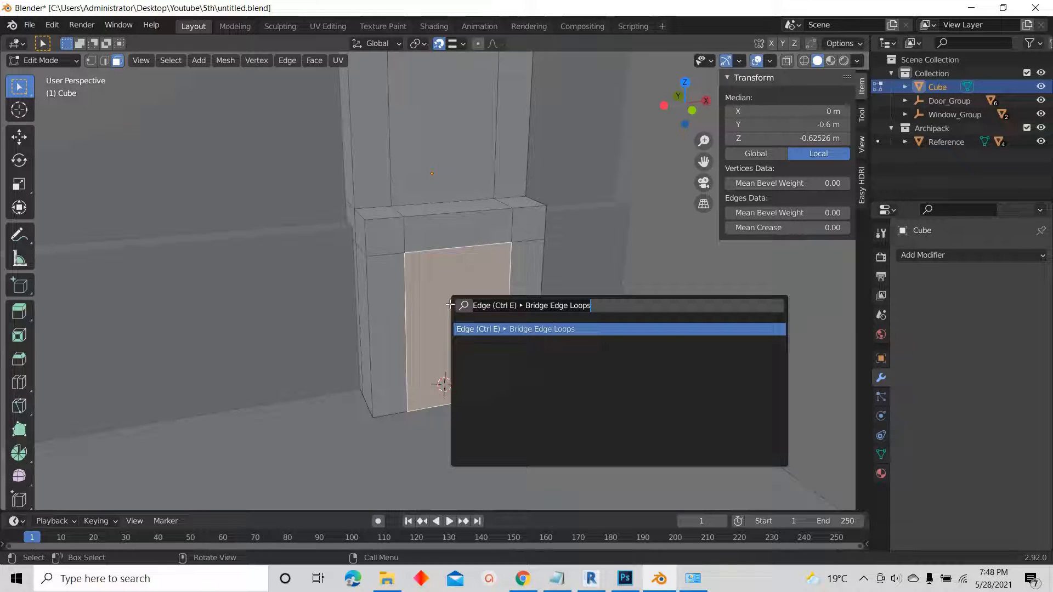
pyautogui.write('bri')
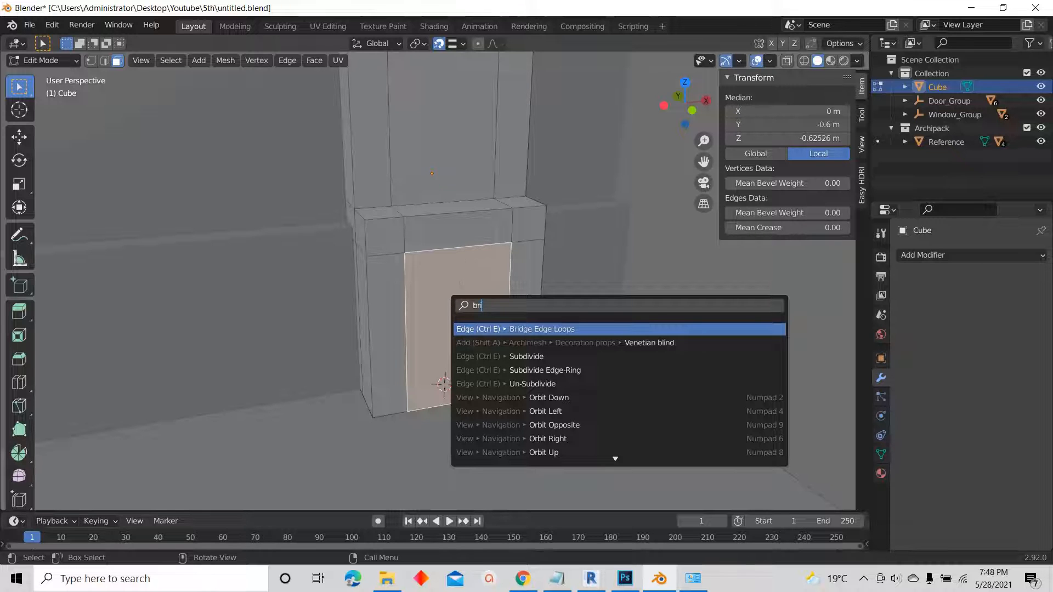
pyautogui.press('Return')
pyautogui.moveTo(456, 291); pyautogui.dragTo(492, 305, button='middle')
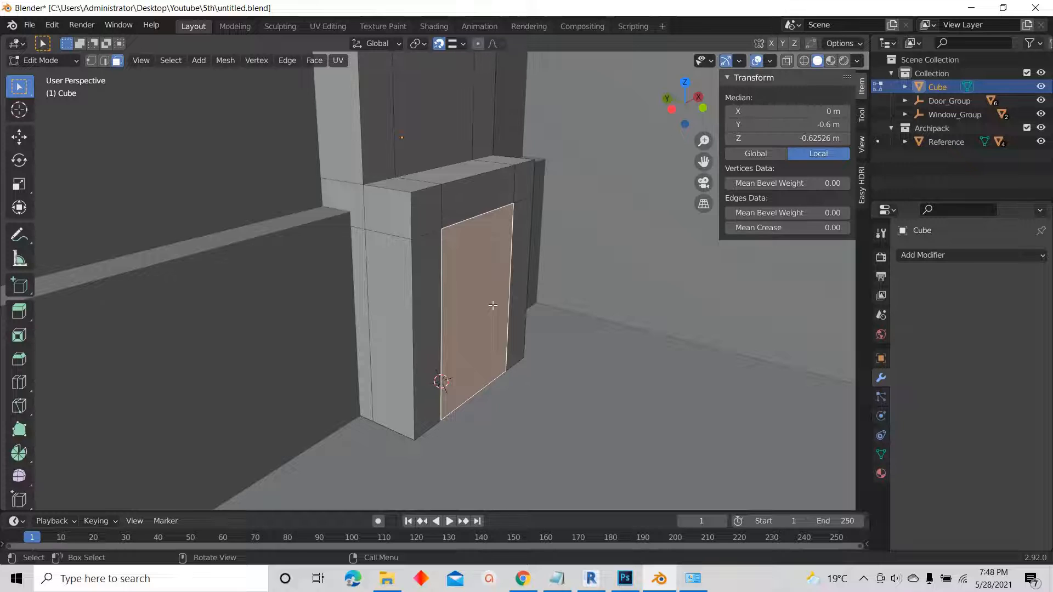
pyautogui.press('F3')
pyautogui.click(563, 331)
pyautogui.moveTo(562, 332); pyautogui.dragTo(463, 290, button='middle')
pyautogui.scroll(6, 484, 311)
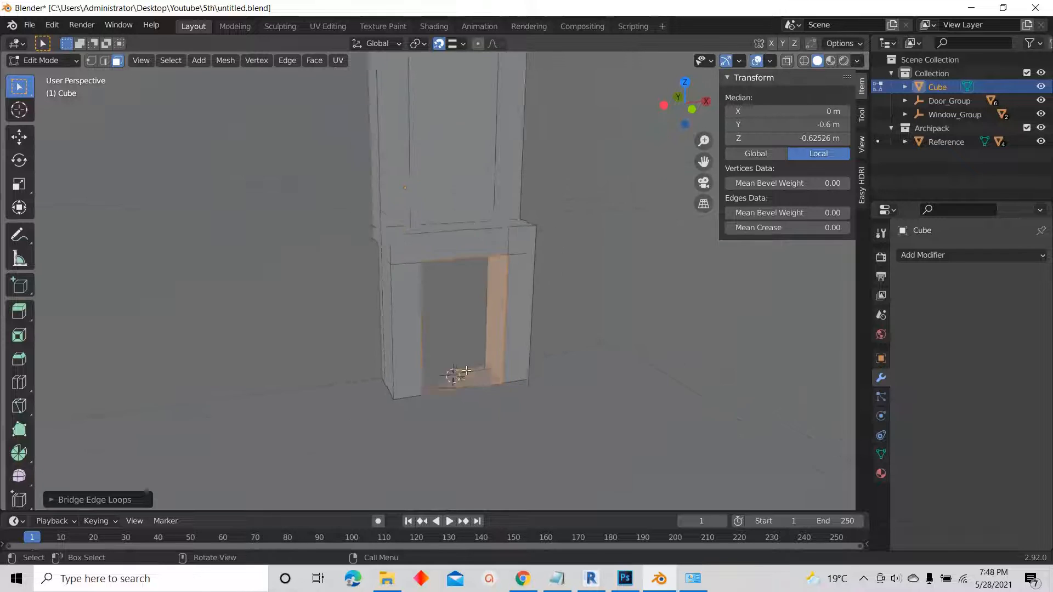
# - Leave mesh editing and examine the block's new opening from inside the room and from above
pyautogui.scroll(-7, 467, 314)
pyautogui.scroll(4, 468, 315)
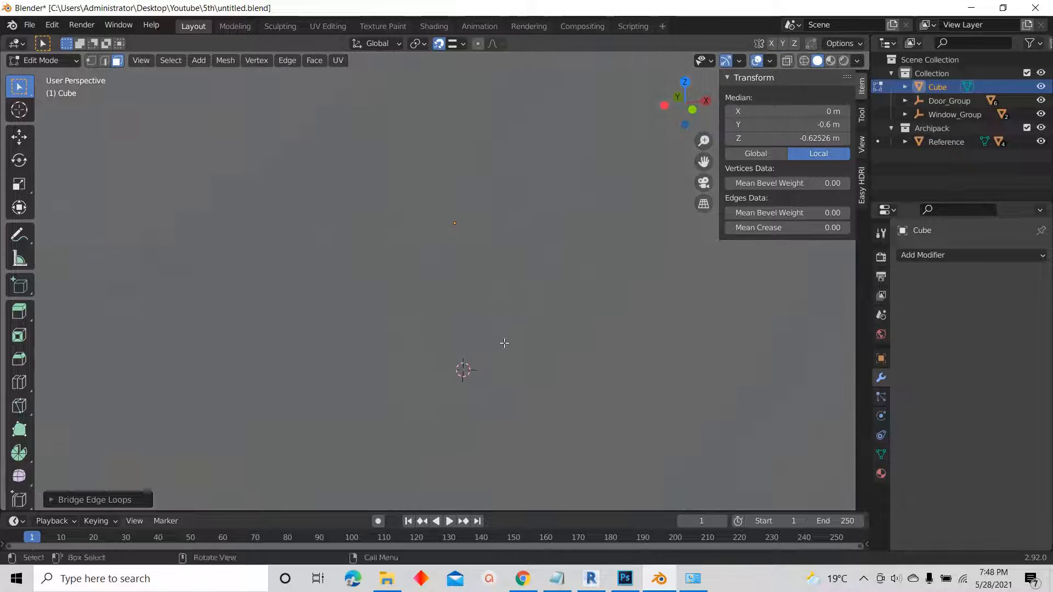
pyautogui.scroll(-6, 463, 371)
pyautogui.moveTo(536, 383); pyautogui.dragTo(486, 383, button='middle')
pyautogui.scroll(3, 487, 359)
pyautogui.press('Tab')
pyautogui.scroll(-4, 488, 359)
pyautogui.moveTo(495, 286); pyautogui.dragTo(507, 134, button='middle')
pyautogui.scroll(3, 497, 228)
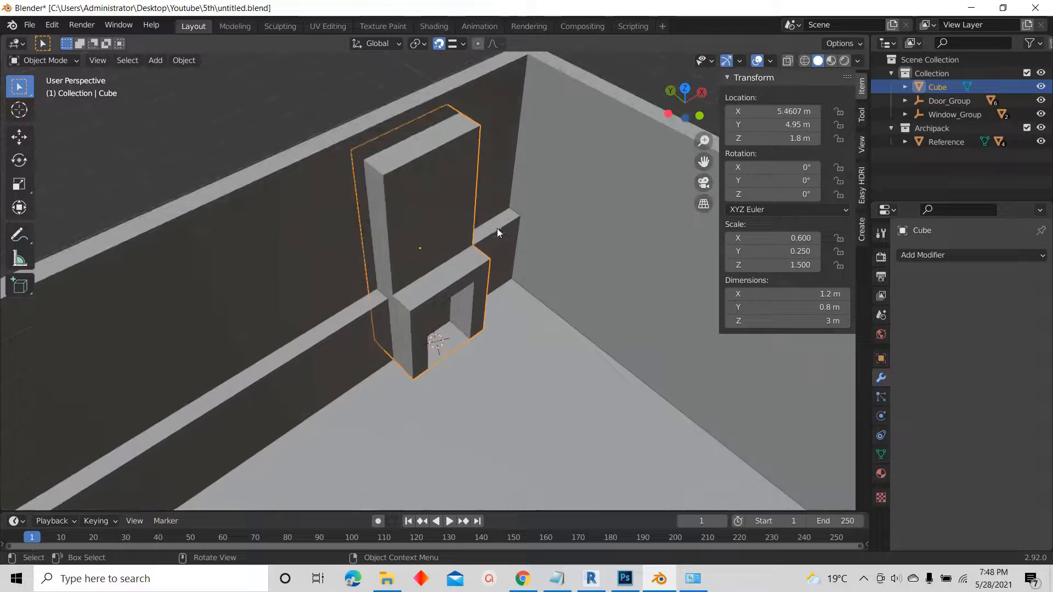
pyautogui.moveTo(497, 229); pyautogui.dragTo(506, 245, button='middle')
pyautogui.scroll(-4, 505, 244)
# - Add a vertical loop cut to the back wall in line with the left side of the block
pyautogui.click(388, 202)
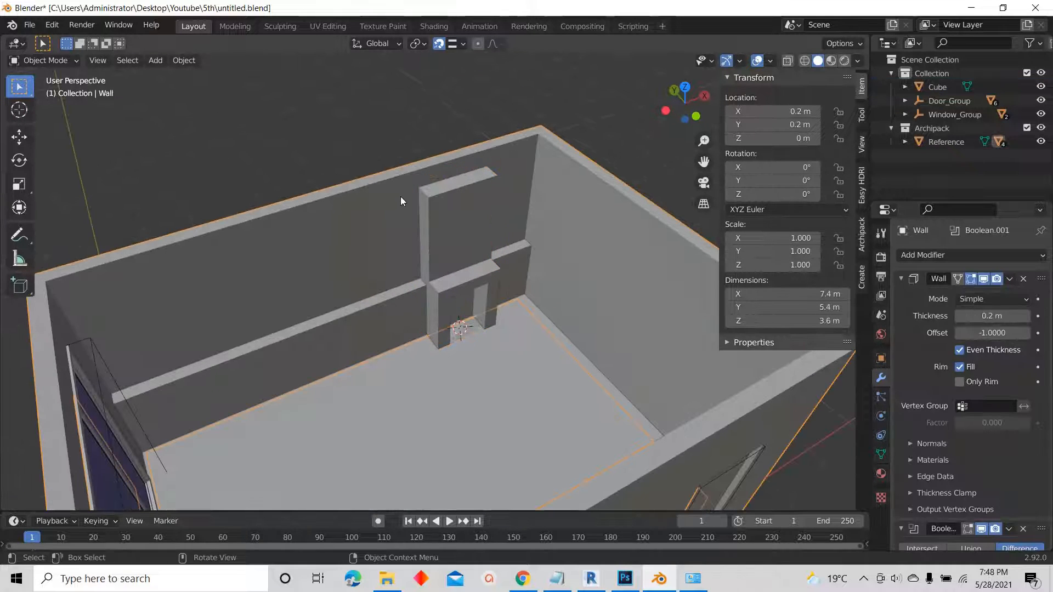
pyautogui.press('Tab')
pyautogui.hotkey('ctrl', 'r')
pyautogui.click(333, 190)
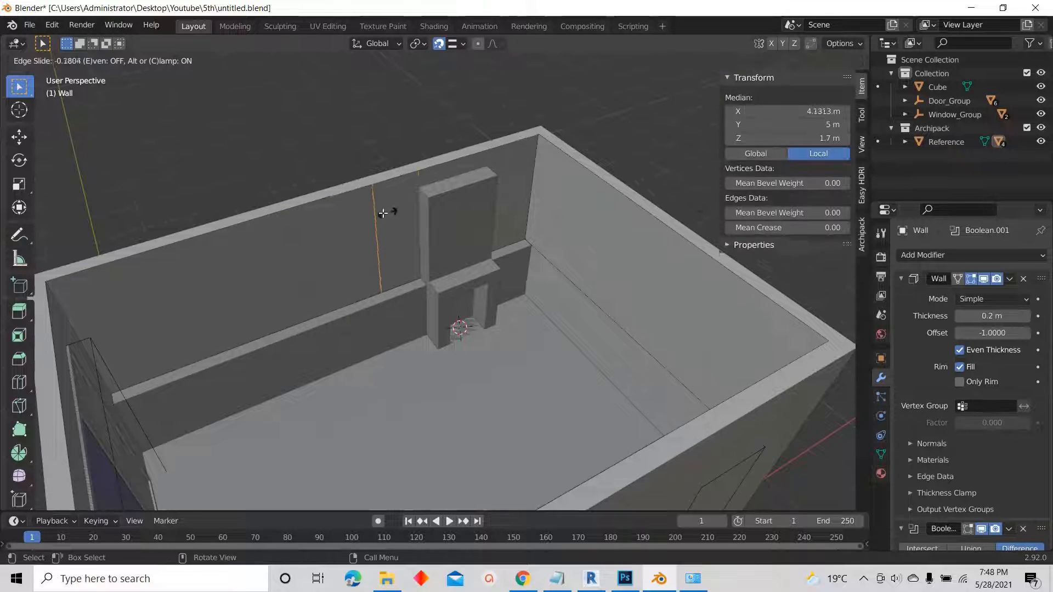
pyautogui.click(418, 214)
# - Add a second vertical loop cut to the back wall in line with the block's right side, at local X 6.0607 m
pyautogui.scroll(-2, 418, 214)
pyautogui.moveTo(418, 214); pyautogui.dragTo(489, 242, button='middle')
pyautogui.scroll(4, 488, 242)
pyautogui.click(499, 169)
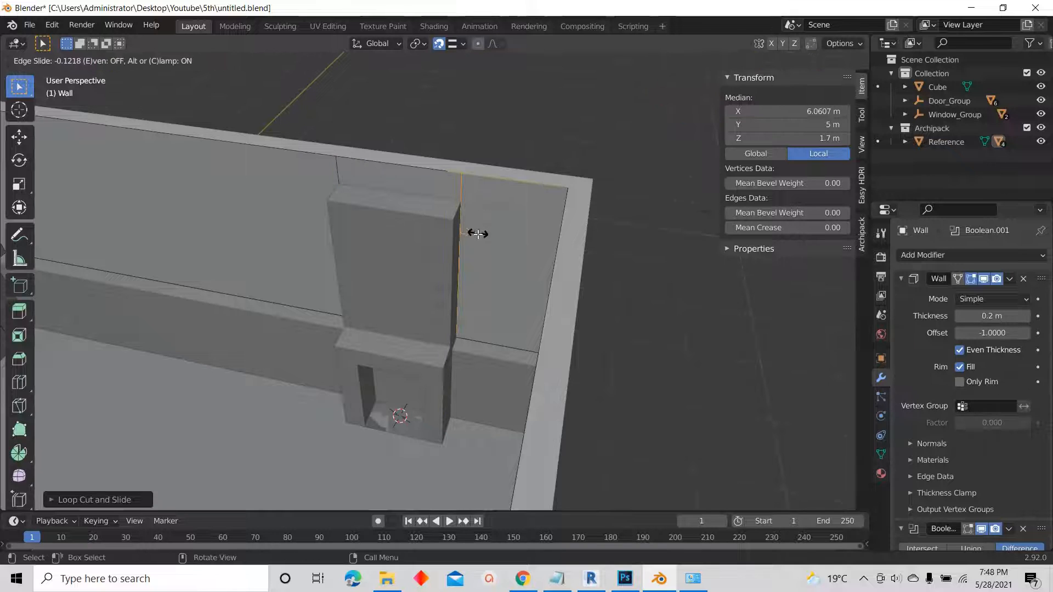
pyautogui.click(476, 239)
# - With X-ray enabled, delete the upper and lower back-wall faces between the two vertical loop cuts, behind the block
pyautogui.scroll(-2, 476, 238)
pyautogui.moveTo(476, 238); pyautogui.dragTo(366, 163, button='middle')
pyautogui.scroll(4, 366, 163)
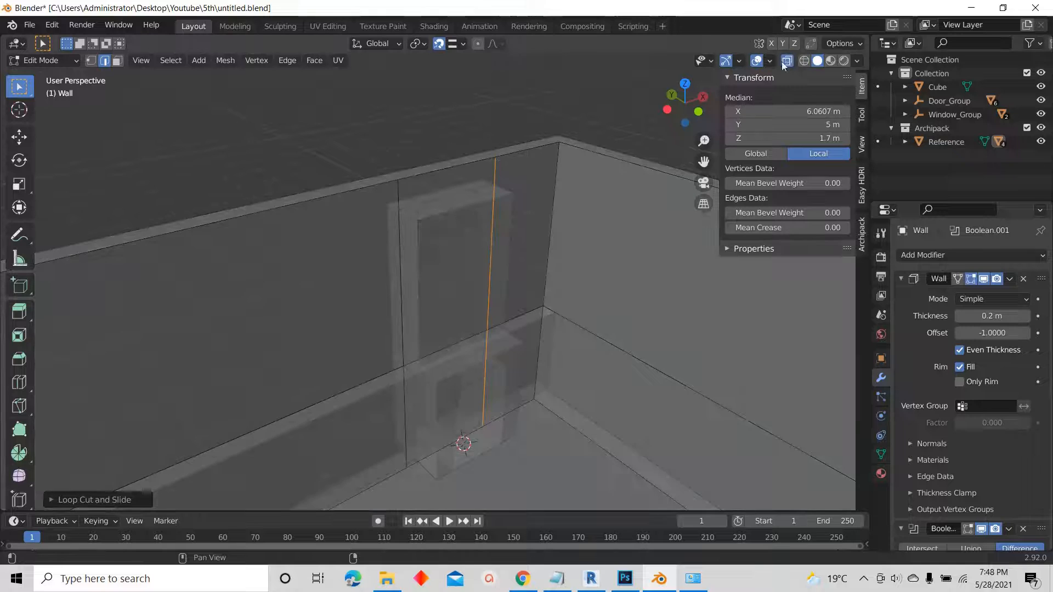
pyautogui.click(787, 61)
pyautogui.click(117, 60)
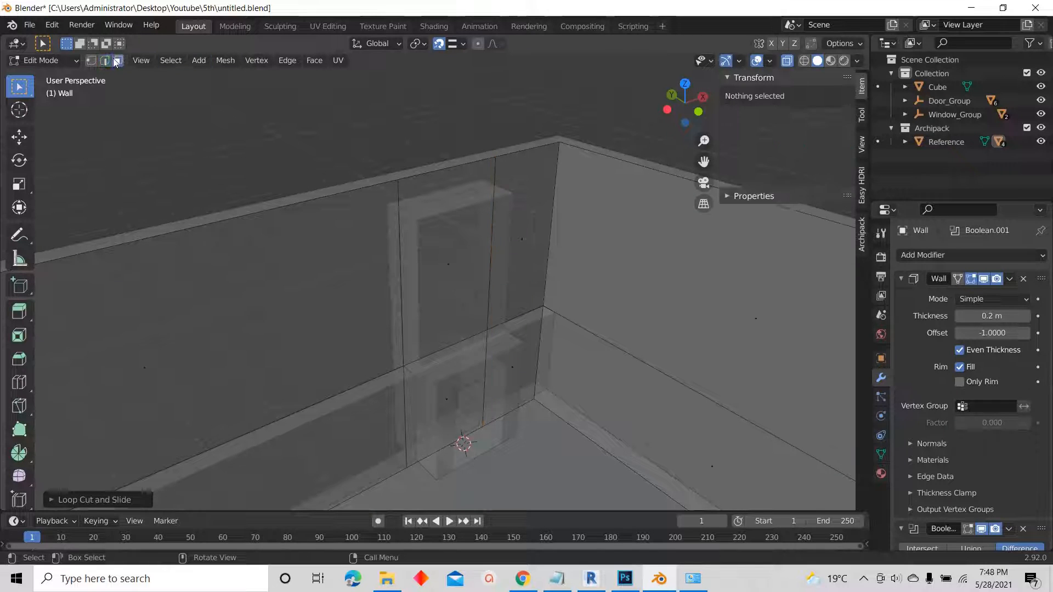
pyautogui.click(466, 269)
pyautogui.keyDown('shift'); pyautogui.click(439, 382); pyautogui.keyUp('shift')
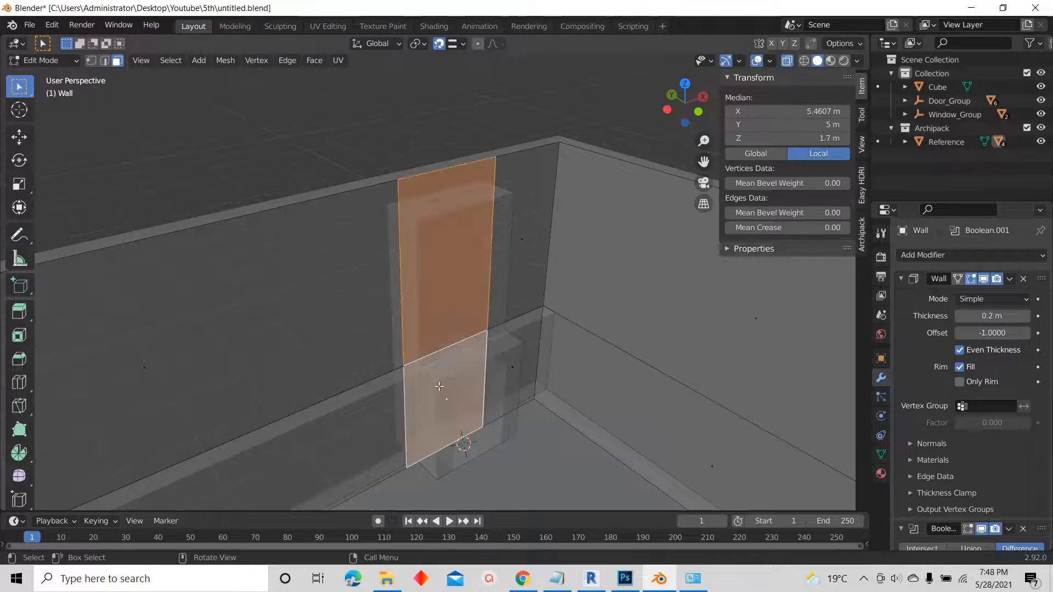
pyautogui.press('x')
pyautogui.click(385, 323)
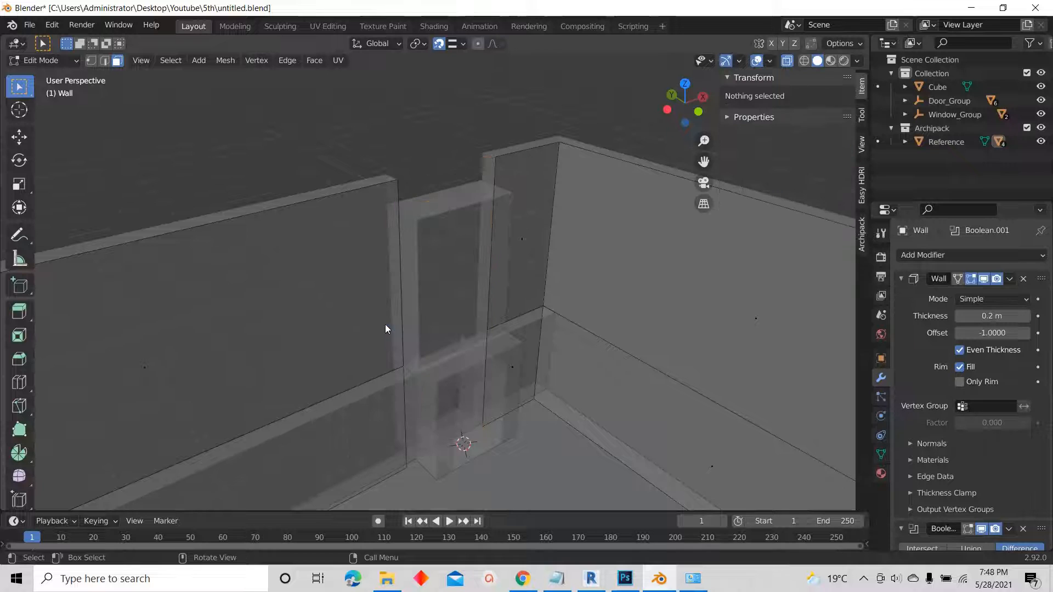
# - Edit the low ledge wall and add a vertical loop cut in line with the block's left side
pyautogui.scroll(-3, 369, 252)
pyautogui.scroll(4, 479, 289)
pyautogui.press('Tab')
pyautogui.click(381, 321)
pyautogui.scroll(2, 407, 333)
pyautogui.press('Tab')
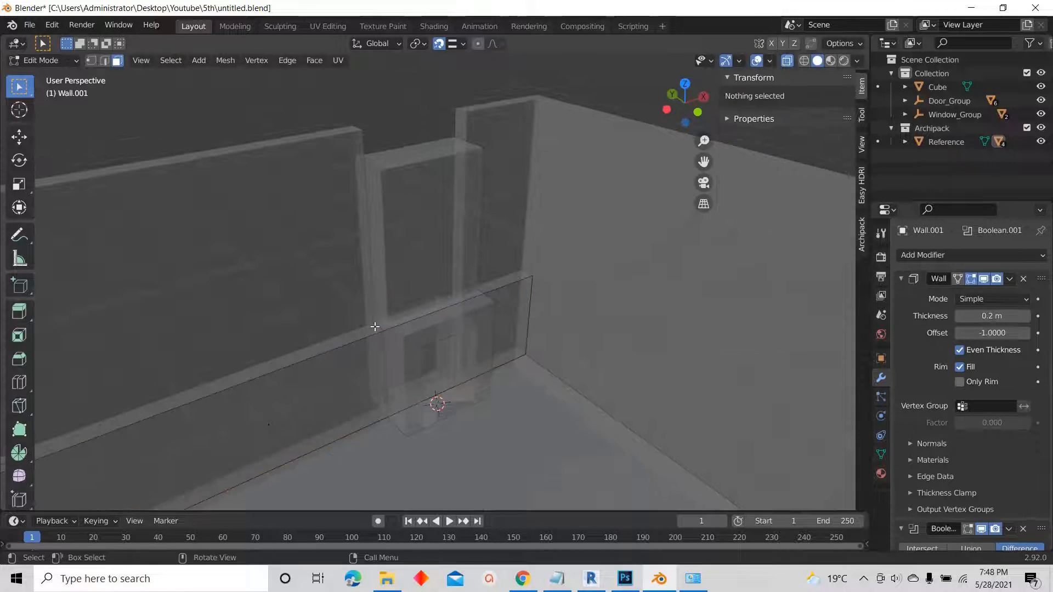
pyautogui.hotkey('ctrl', 'r')
pyautogui.click(276, 399)
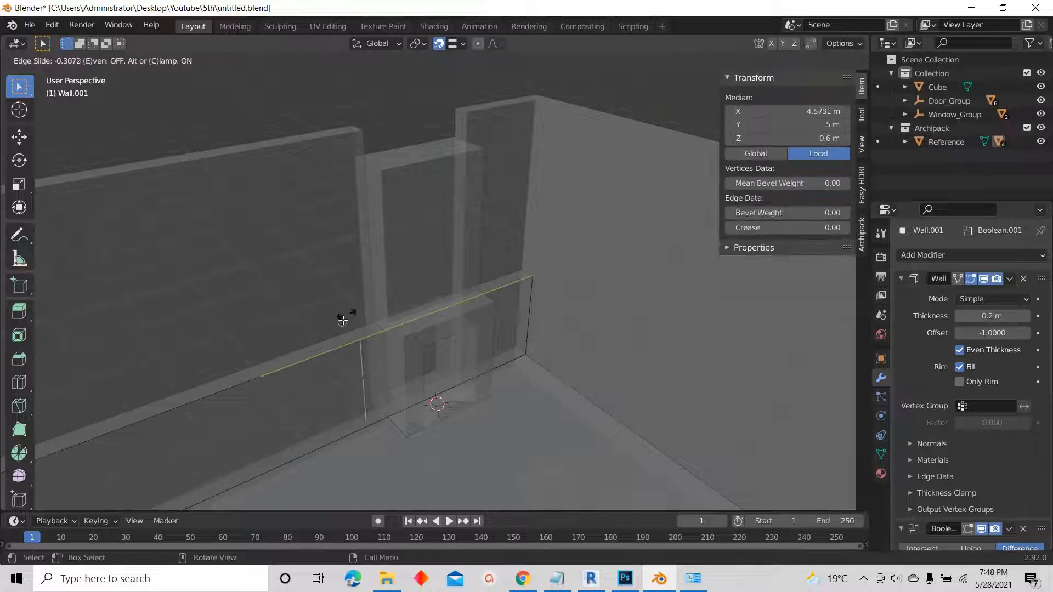
pyautogui.click(369, 285)
# - Add another vertical loop cut to the low ledge wall in line with the block's right side
pyautogui.moveTo(369, 285); pyautogui.dragTo(483, 329, button='middle')
pyautogui.scroll(2, 431, 319)
pyautogui.hotkey('ctrl', 'r')
pyautogui.click(423, 282)
pyautogui.click(418, 329)
# - Delete the ledge wall's face between the two loop cuts, turn off X-ray and leave mesh editing
pyautogui.click(117, 62)
pyautogui.click(416, 357)
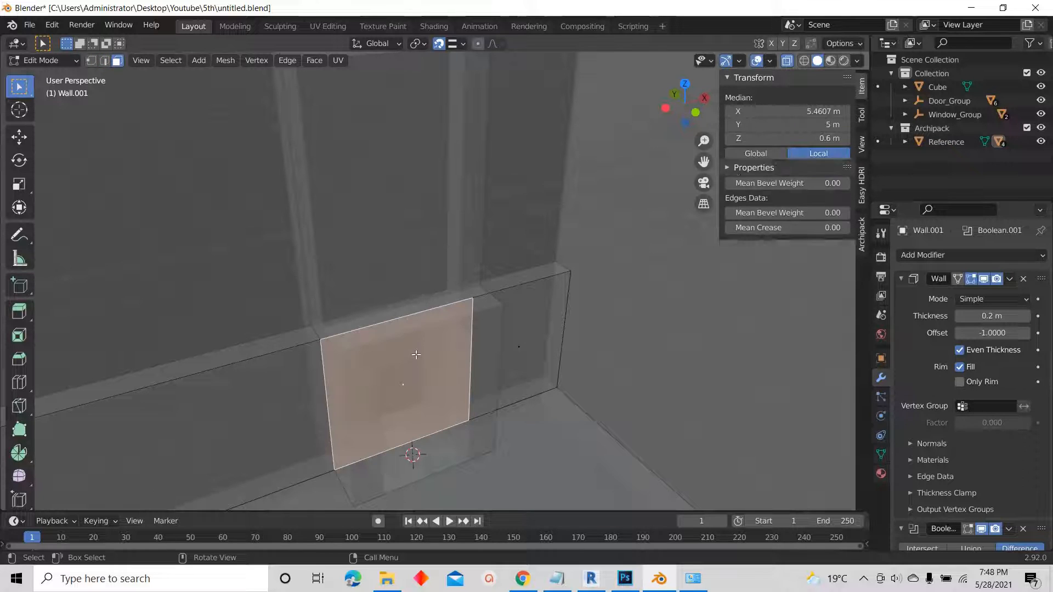
pyautogui.press('x')
pyautogui.click(417, 345)
pyautogui.scroll(-2, 403, 299)
pyautogui.moveTo(400, 291); pyautogui.dragTo(416, 295, button='middle')
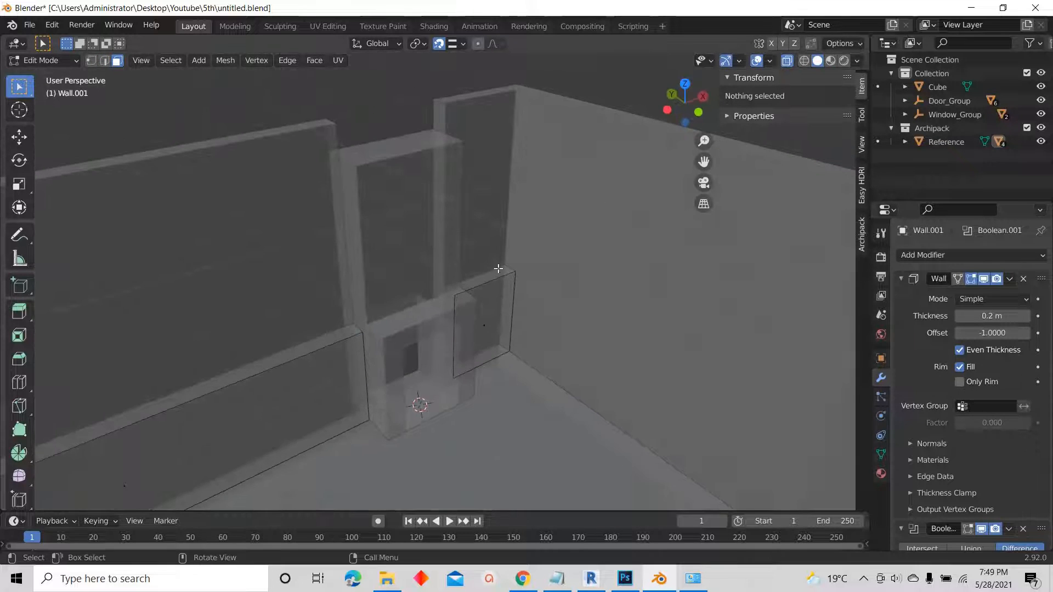
pyautogui.click(789, 61)
pyautogui.scroll(-3, 433, 351)
pyautogui.moveTo(437, 375)
pyautogui.mouseDown(button='middle')
pyautogui.moveTo(419, 351)
pyautogui.moveTo(431, 380)
pyautogui.mouseUp(button='middle')
pyautogui.scroll(3, 422, 325)
pyautogui.press('Tab')
# - Edit the fireplace block and delete the floor face inside its opening
pyautogui.click(422, 313)
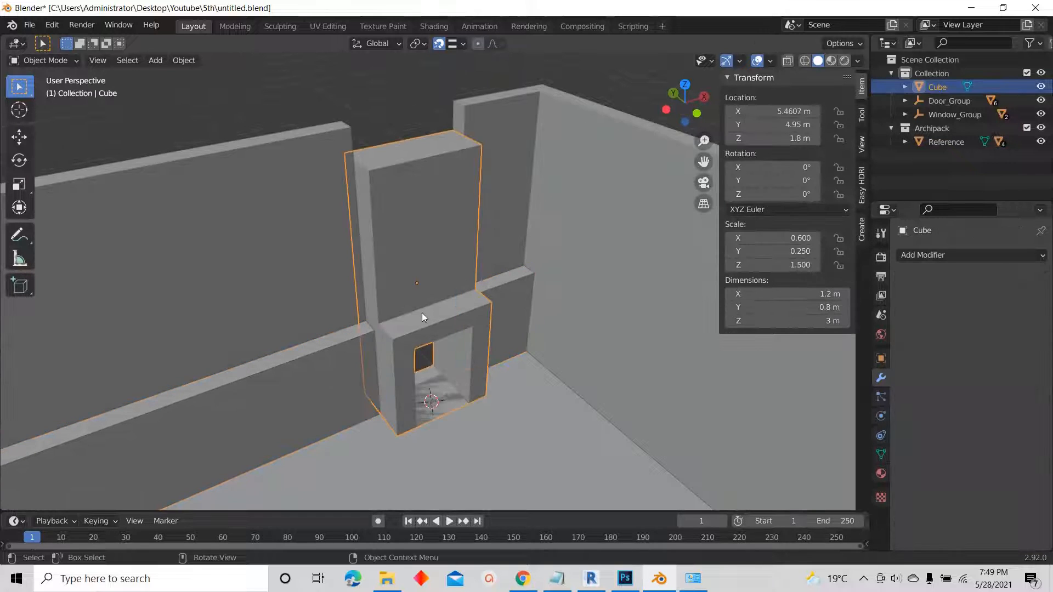
pyautogui.moveTo(422, 312); pyautogui.dragTo(437, 265, button='middle')
pyautogui.scroll(4, 455, 410)
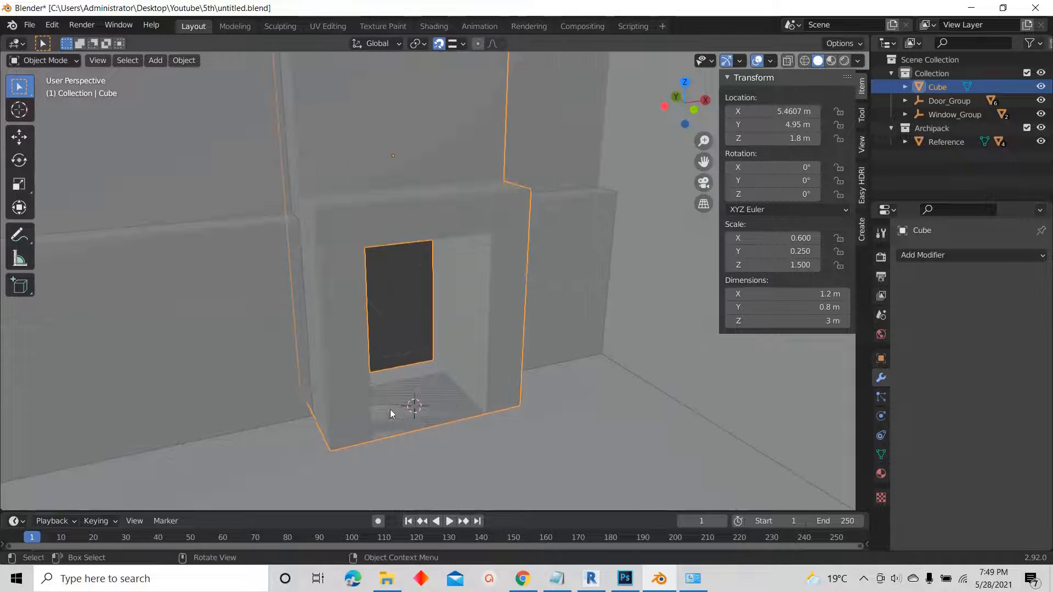
pyautogui.press('Tab')
pyautogui.click(415, 391)
pyautogui.press('x')
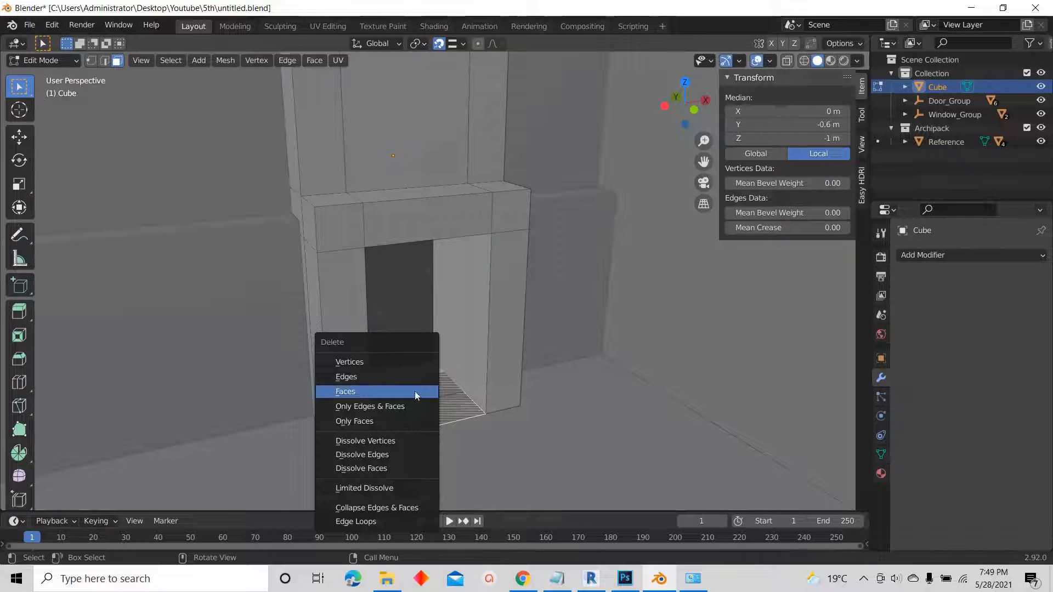
pyautogui.click(416, 395)
# - Delete the two remaining underside faces at the bottom of the block's opening
pyautogui.click(423, 386)
pyautogui.keyDown('shift'); pyautogui.click(422, 407); pyautogui.keyUp('shift')
pyautogui.press('x')
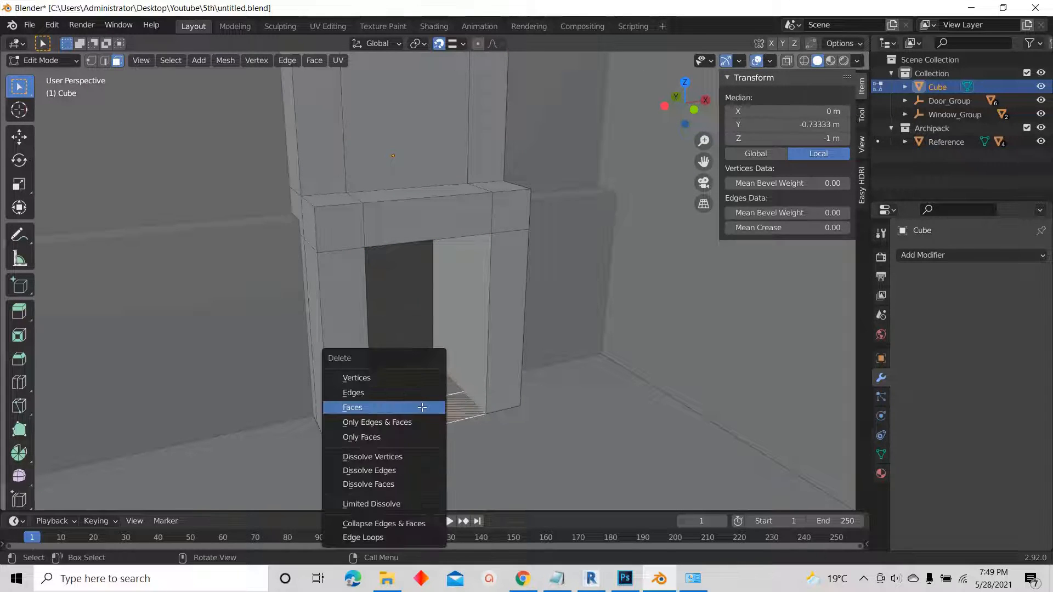
pyautogui.click(422, 407)
# - Add a loop cut around the inside of the opening and slide it toward the back, to local Y 0.2 m
pyautogui.moveTo(417, 408); pyautogui.dragTo(488, 303, button='middle')
pyautogui.scroll(1, 385, 365)
pyautogui.moveTo(420, 264); pyautogui.dragTo(398, 273, button='middle')
pyautogui.hotkey('ctrl', 'r')
pyautogui.click(399, 263)
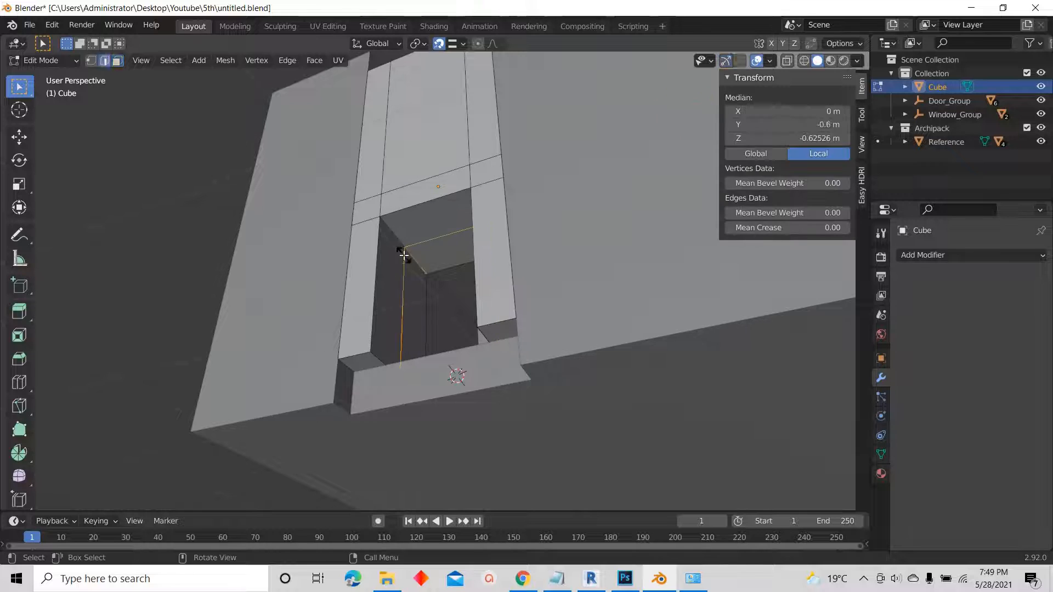
pyautogui.click(377, 364)
pyautogui.moveTo(377, 363); pyautogui.dragTo(395, 330, button='middle')
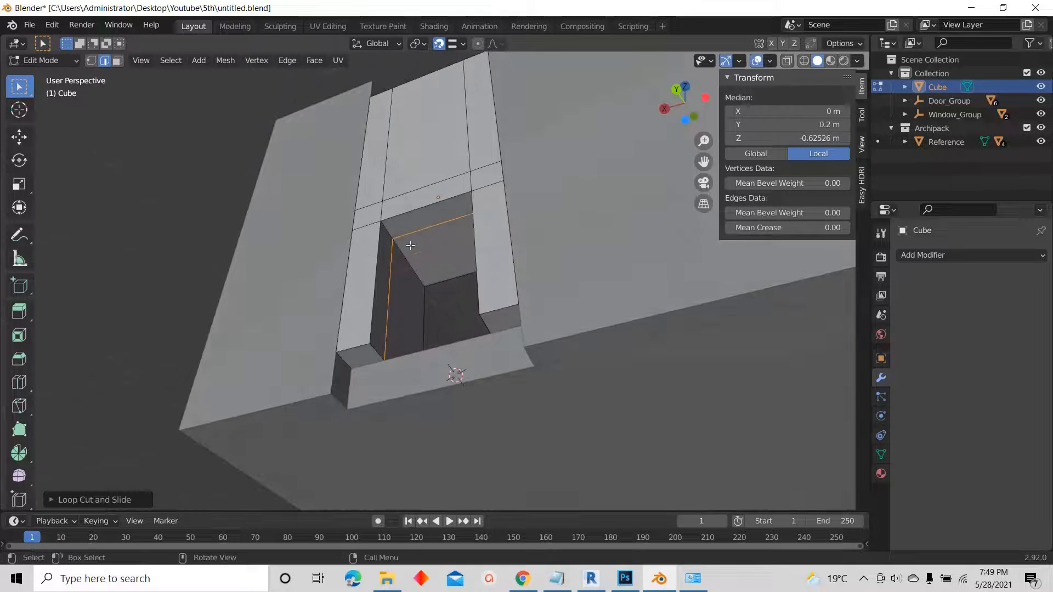
# - Extrude the rear strip of the opening's ceiling down 1.424 m to close the back of the fireplace
pyautogui.click(417, 221)
pyautogui.click(118, 62)
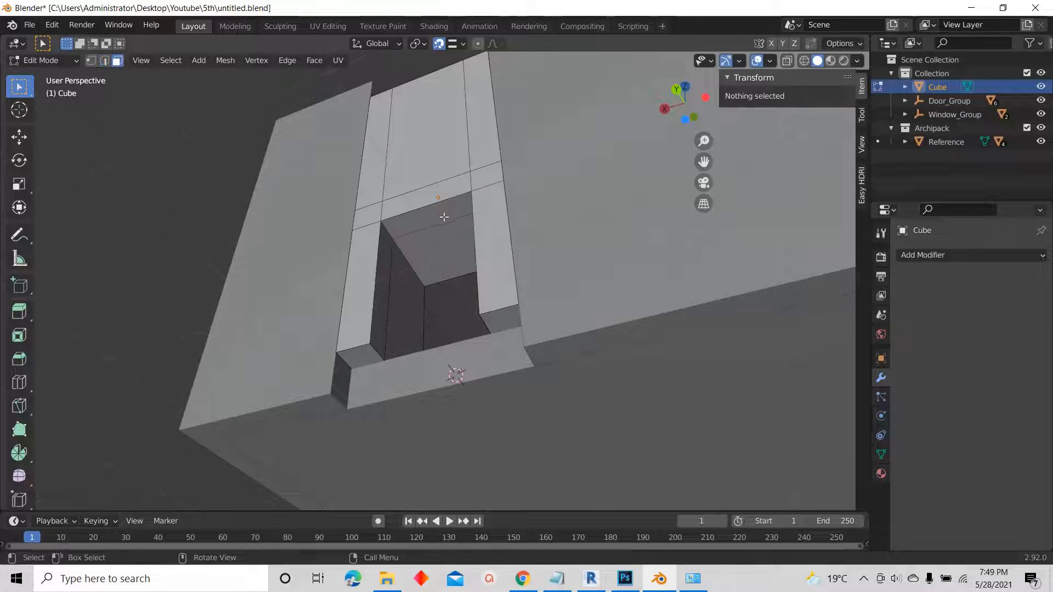
pyautogui.click(428, 212)
pyautogui.press('e')
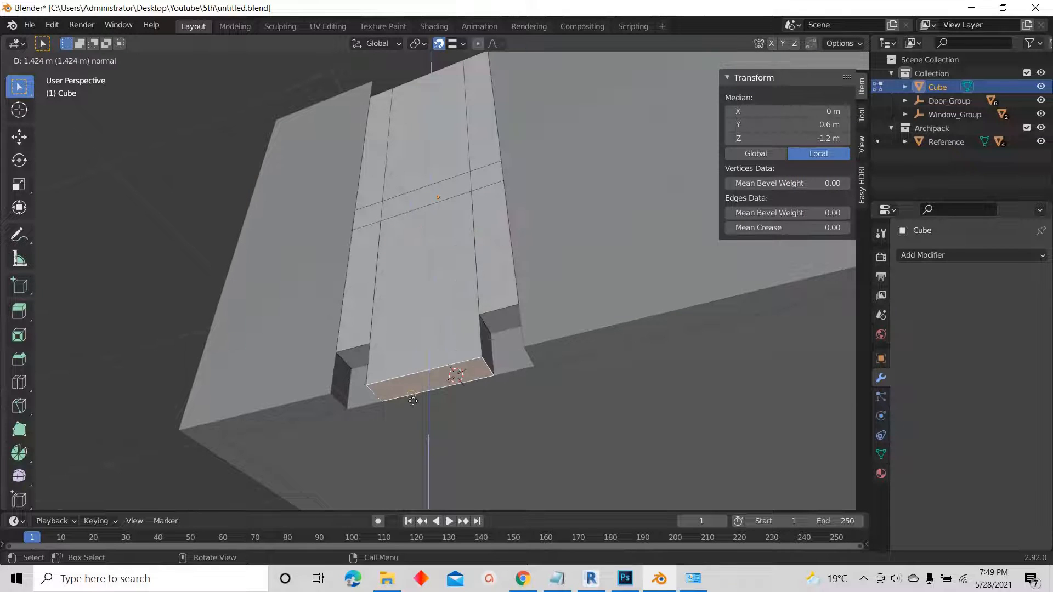
pyautogui.click(413, 401)
# - Try to extrude the bottom faces of both side legs down 0.3 m
pyautogui.click(337, 356)
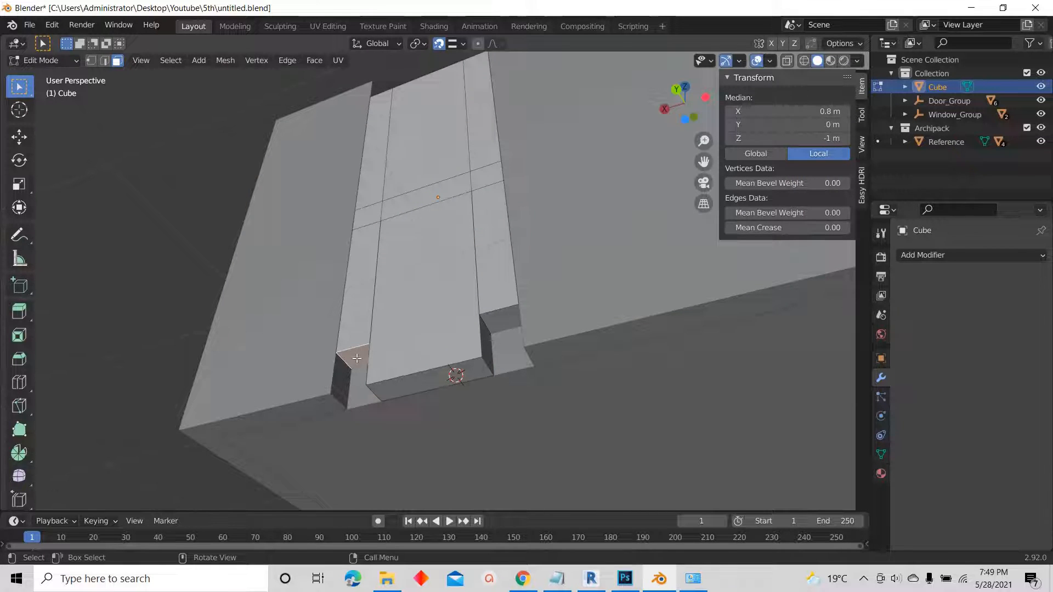
pyautogui.keyDown('shift'); pyautogui.click(500, 319); pyautogui.keyUp('shift')
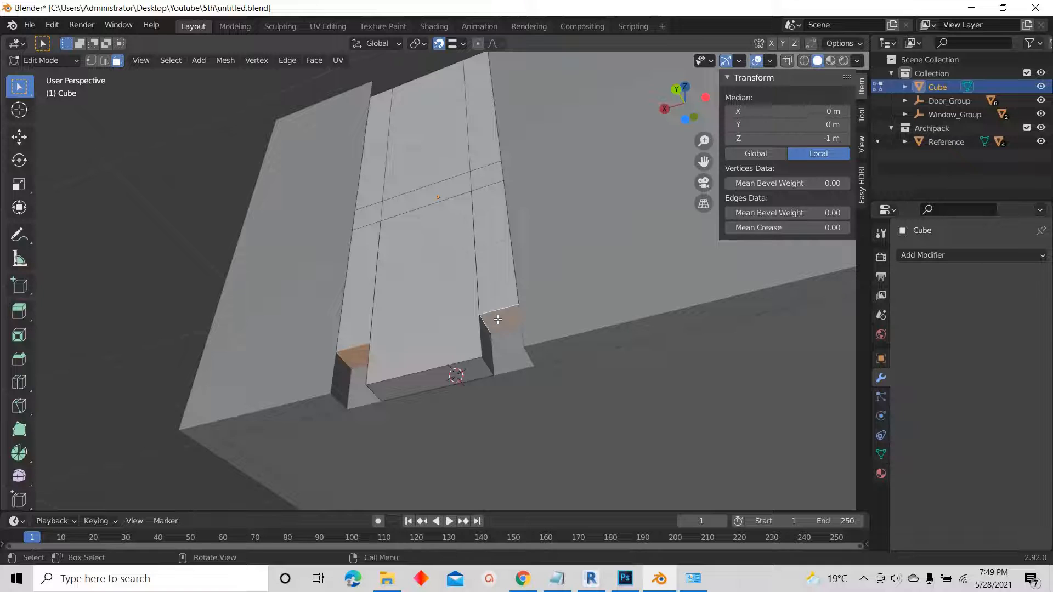
pyautogui.press('e')
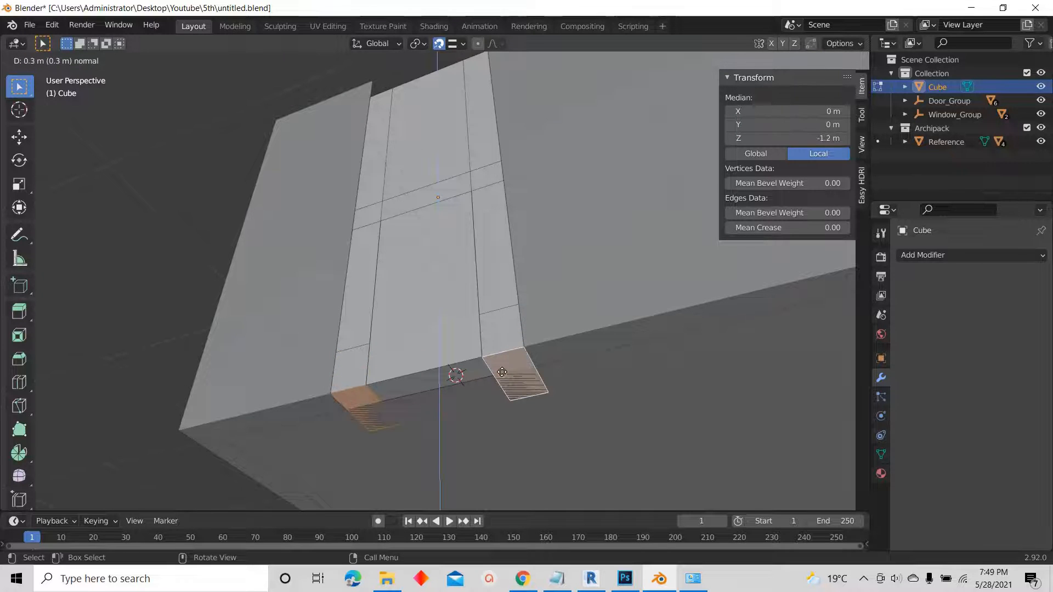
pyautogui.click(502, 373)
pyautogui.moveTo(454, 371); pyautogui.dragTo(446, 372, button='middle')
# - Add a loop cut across the undersides of the side legs and around the block, slid to local Y 0.2 m
pyautogui.click(350, 349)
pyautogui.scroll(3, 350, 349)
pyautogui.hotkey('ctrl', 'r')
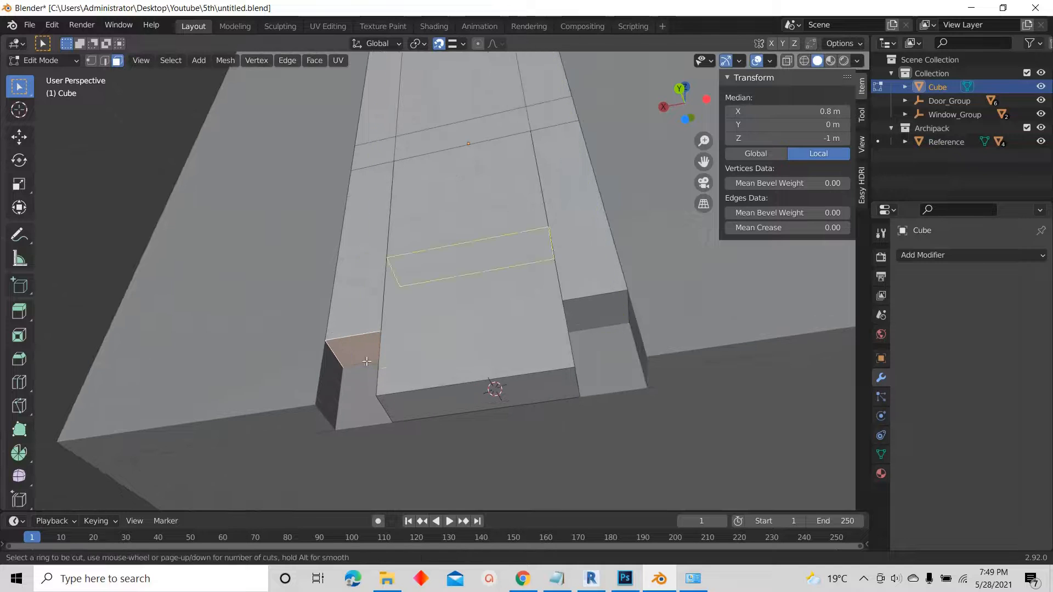
pyautogui.click(367, 362)
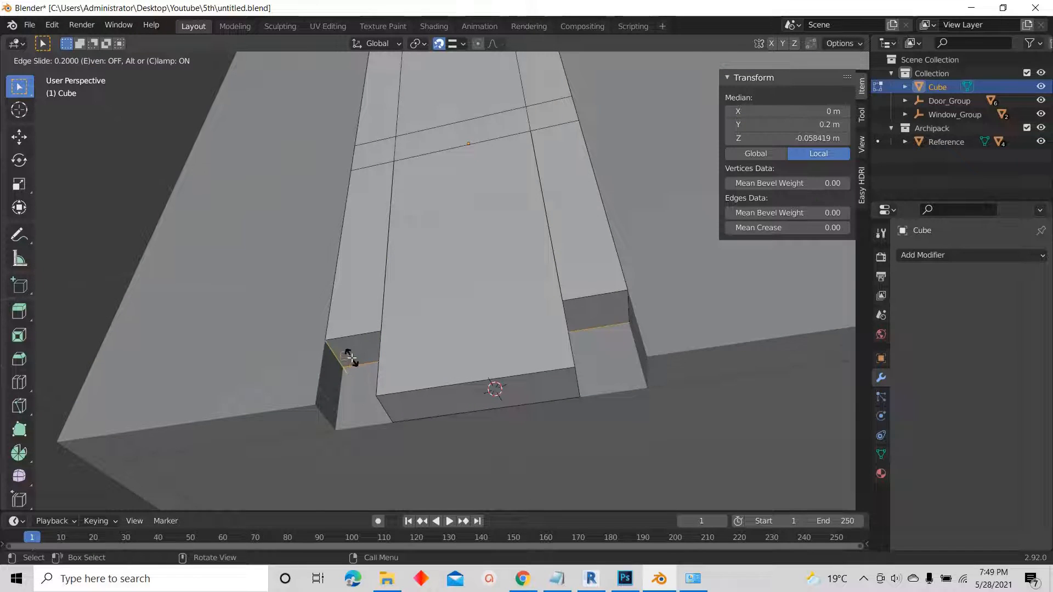
pyautogui.click(352, 357)
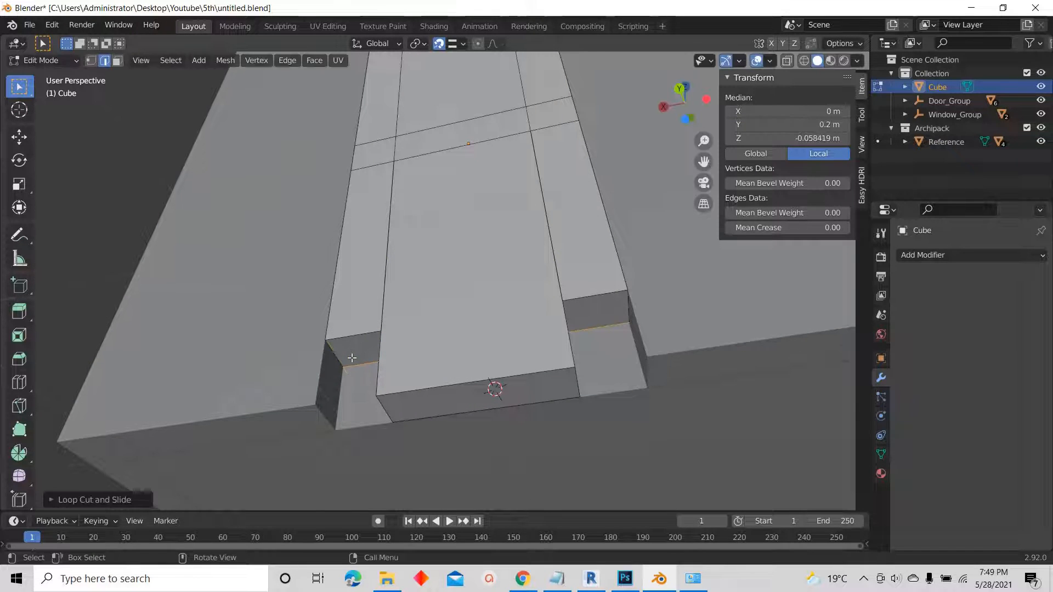
# - Extrude the rear underside faces of both fireplace side legs downward
pyautogui.click(117, 61)
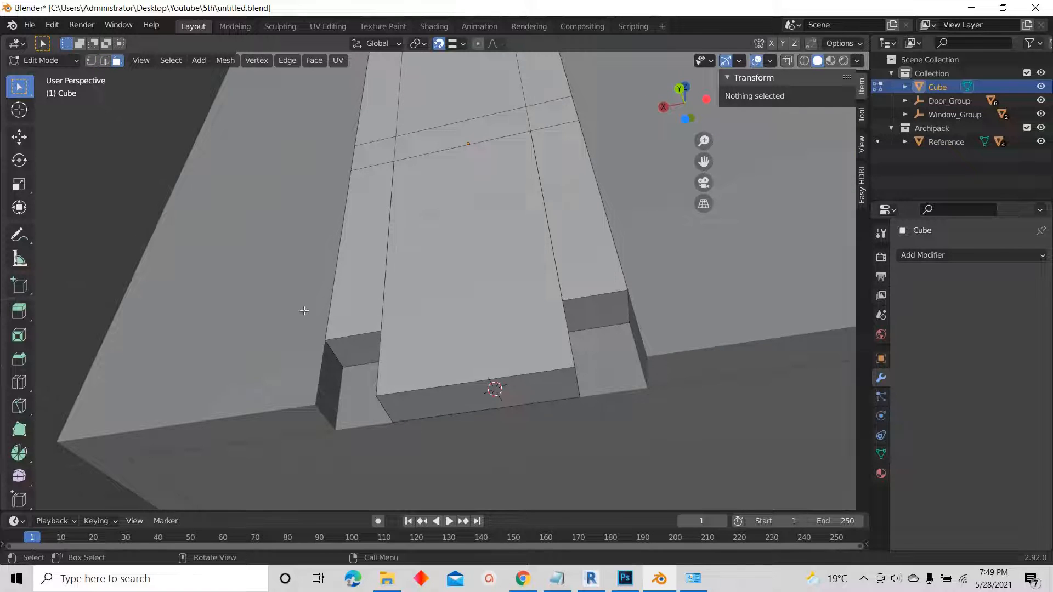
pyautogui.click(365, 353)
pyautogui.keyDown('shift'); pyautogui.click(597, 312); pyautogui.keyUp('shift')
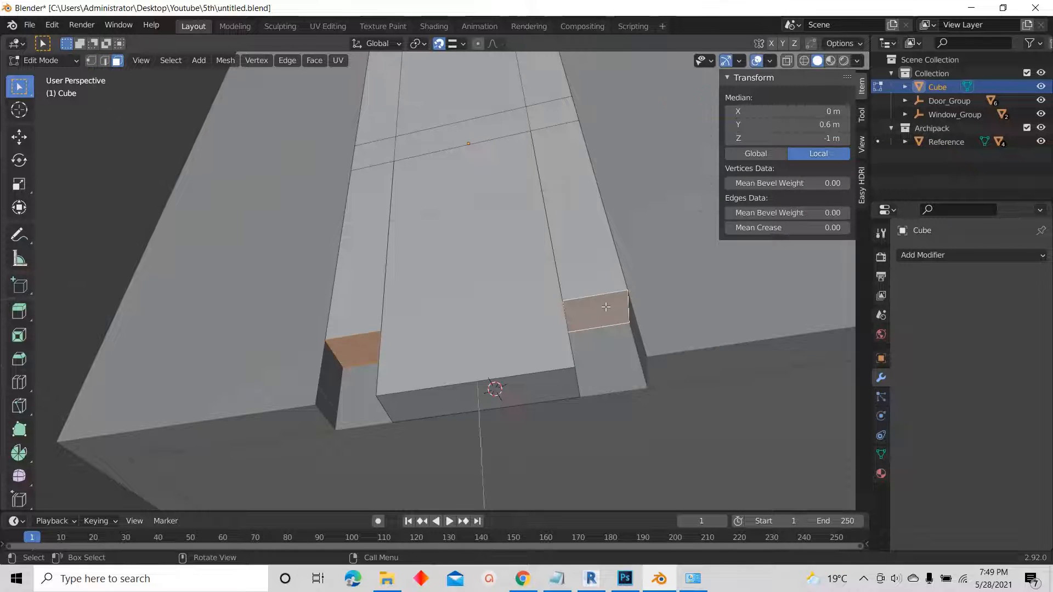
pyautogui.press('e')
pyautogui.click(609, 362)
pyautogui.moveTo(609, 362); pyautogui.dragTo(344, 243, button='middle')
pyautogui.click(307, 271)
pyautogui.moveTo(479, 304); pyautogui.dragTo(452, 206, button='middle')
# - Leave Edit Mode, save the file and apply the fireplace block's scale
pyautogui.press('Tab')
pyautogui.hotkey('ctrl', 's')
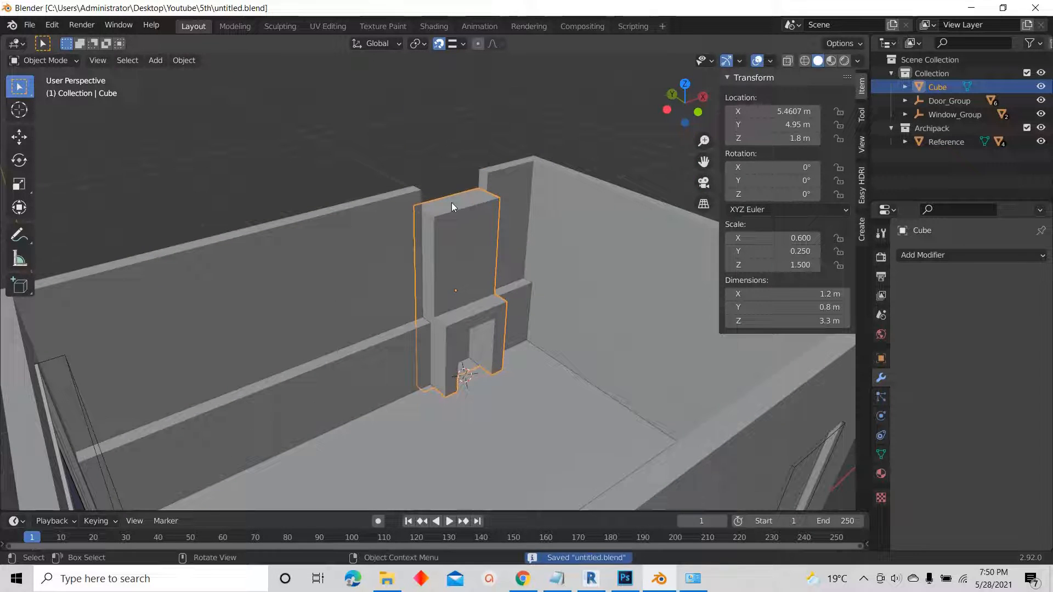
pyautogui.scroll(2, 509, 261)
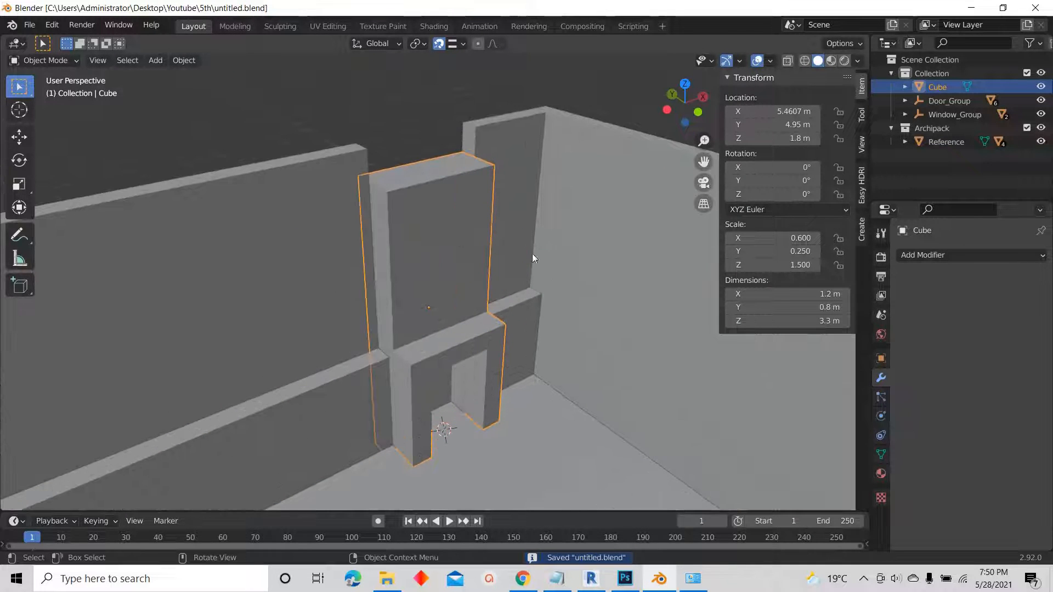
pyautogui.hotkey('ctrl', 'a')
pyautogui.click(388, 285)
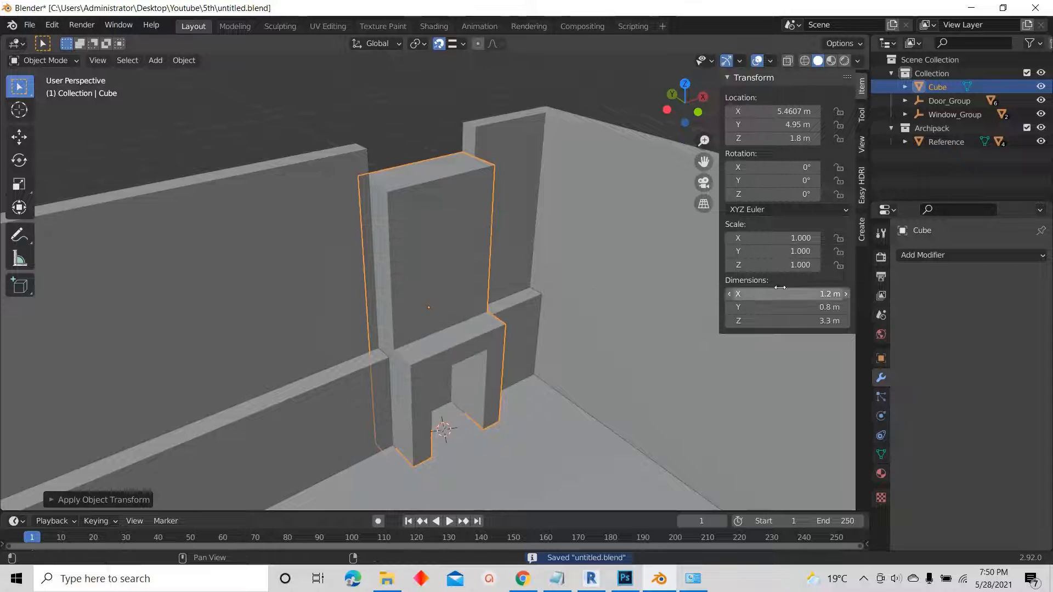
pyautogui.scroll(-3, 506, 245)
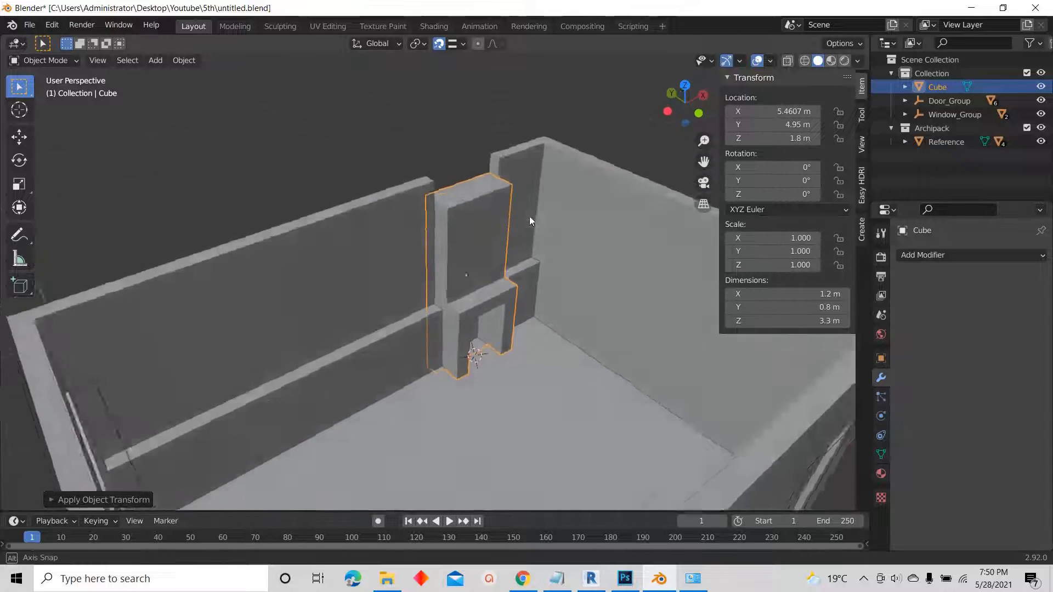
# - Duplicate the low ledge wall along the back wall, keeping the copy in the same place
pyautogui.moveTo(529, 216); pyautogui.dragTo(294, 337, button='middle')
pyautogui.click(329, 324)
pyautogui.scroll(-4, 365, 329)
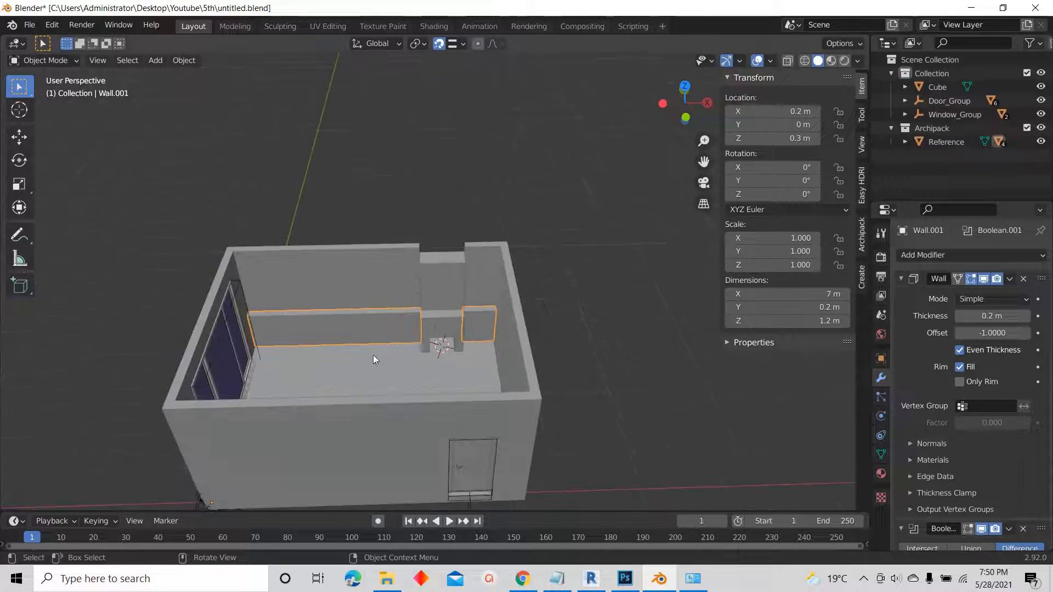
pyautogui.scroll(2, 362, 358)
pyautogui.click(354, 359)
pyautogui.moveTo(148, 299); pyautogui.dragTo(188, 235, button='middle')
pyautogui.scroll(3, 302, 369)
pyautogui.click(301, 369)
pyautogui.scroll(-3, 252, 286)
pyautogui.moveTo(252, 286); pyautogui.dragTo(320, 282, button='middle')
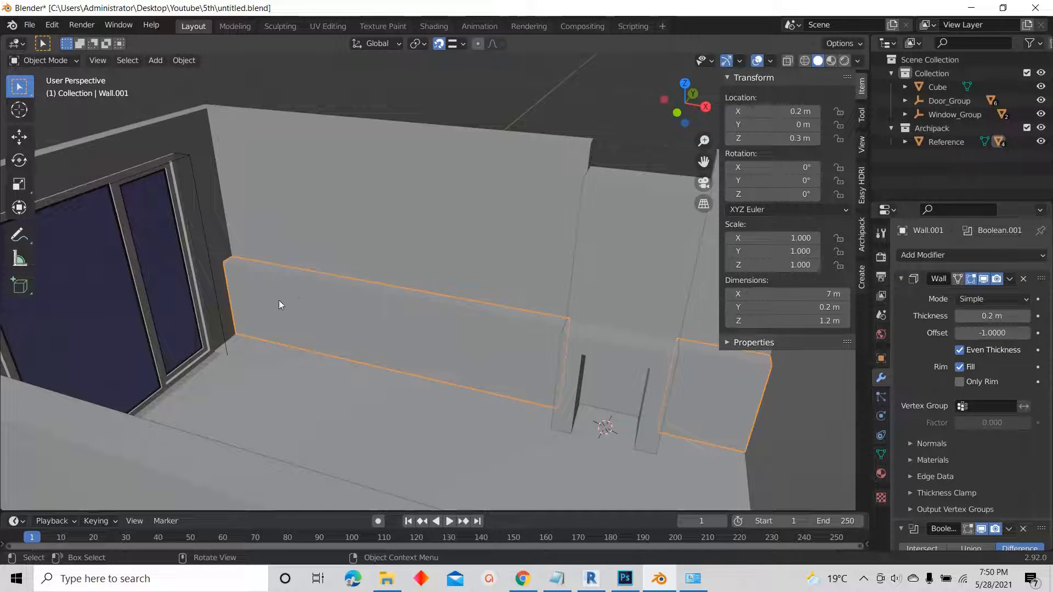
pyautogui.scroll(2, 312, 300)
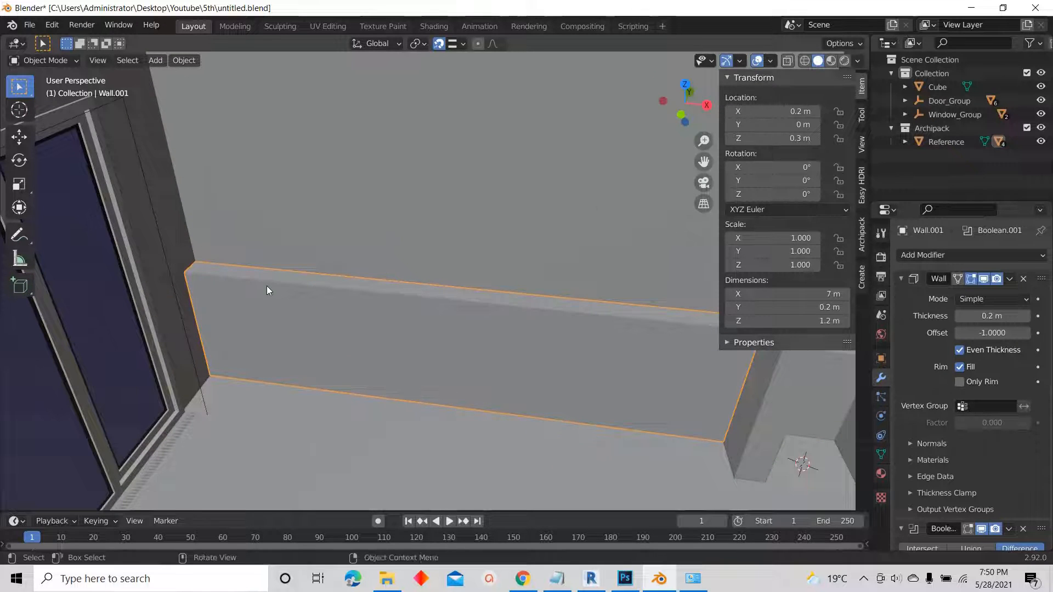
pyautogui.scroll(-3, 267, 285)
pyautogui.hotkey('shift', 'd')
pyautogui.click(313, 327)
pyautogui.moveTo(261, 371); pyautogui.dragTo(575, 267, button='middle')
# - With X-ray on, delete the part of the ledge copy beyond the fireplace, keeping only the strip on the window side
pyautogui.press('Tab')
pyautogui.scroll(3, 575, 268)
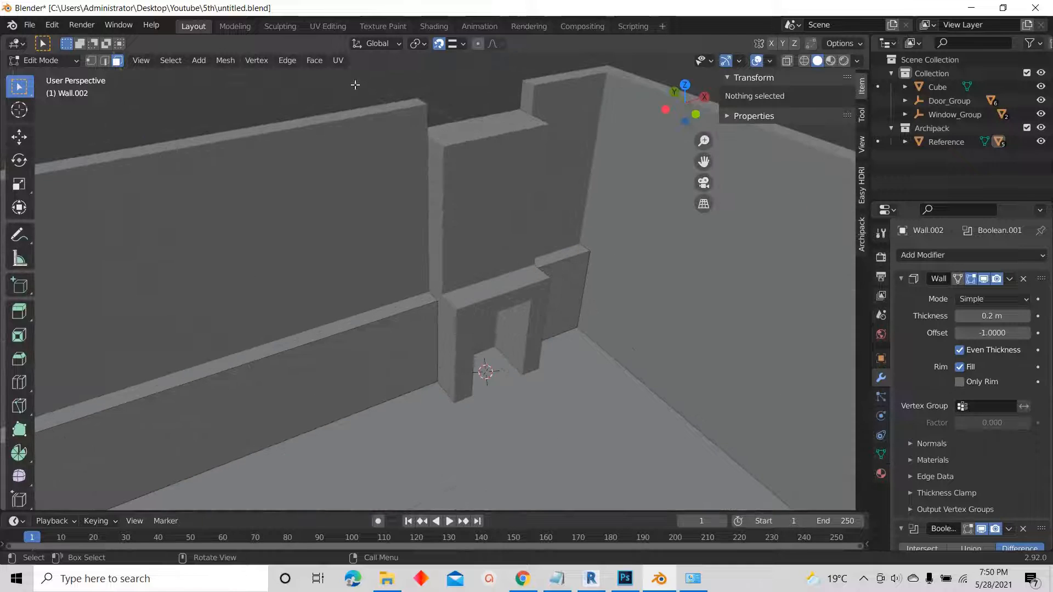
pyautogui.click(787, 60)
pyautogui.moveTo(713, 229); pyautogui.dragTo(501, 237, button='middle')
pyautogui.moveTo(461, 209); pyautogui.dragTo(637, 376)
pyautogui.press('x')
pyautogui.click(593, 386)
pyautogui.moveTo(593, 386); pyautogui.dragTo(444, 334, button='middle')
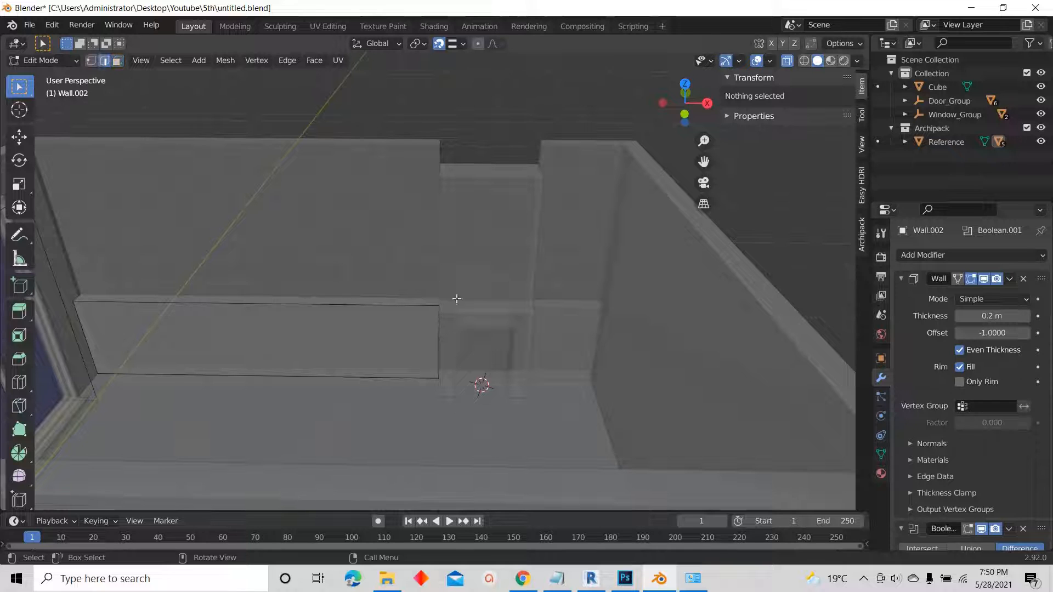
# - Select the vertical end edge of the remaining ledge strip beside the fireplace
pyautogui.click(447, 336)
pyautogui.scroll(-4, 595, 261)
pyautogui.scroll(5, 457, 297)
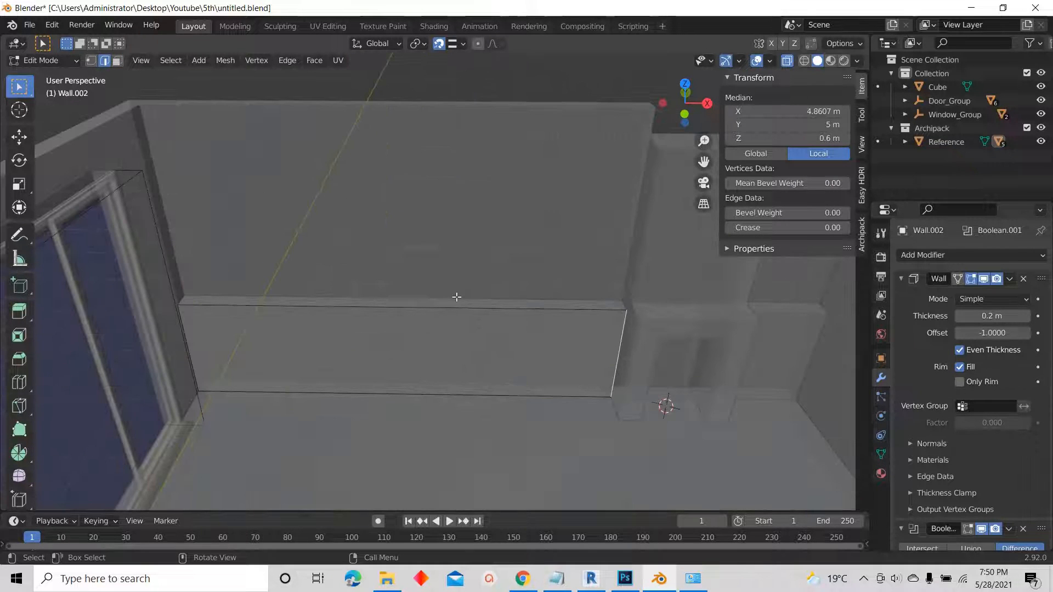
pyautogui.press('g')
pyautogui.press('x')
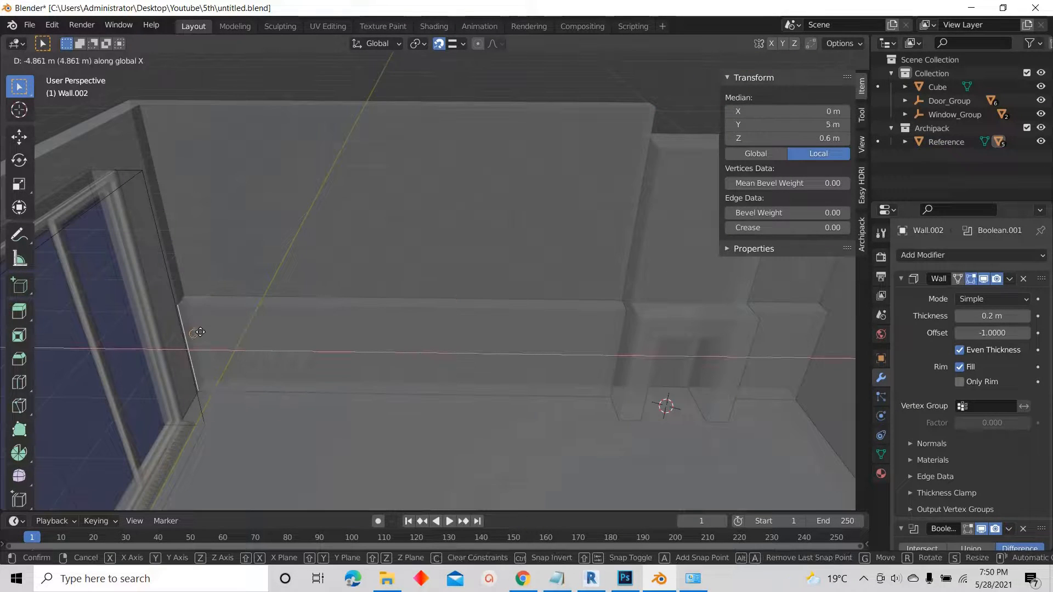
pyautogui.press('Escape')
# - Turn off snapping and move the selected end edge along X toward the window, making the strip about 0.308 m wide
pyautogui.click(451, 44)
pyautogui.moveTo(452, 164); pyautogui.dragTo(447, 137, button='middle')
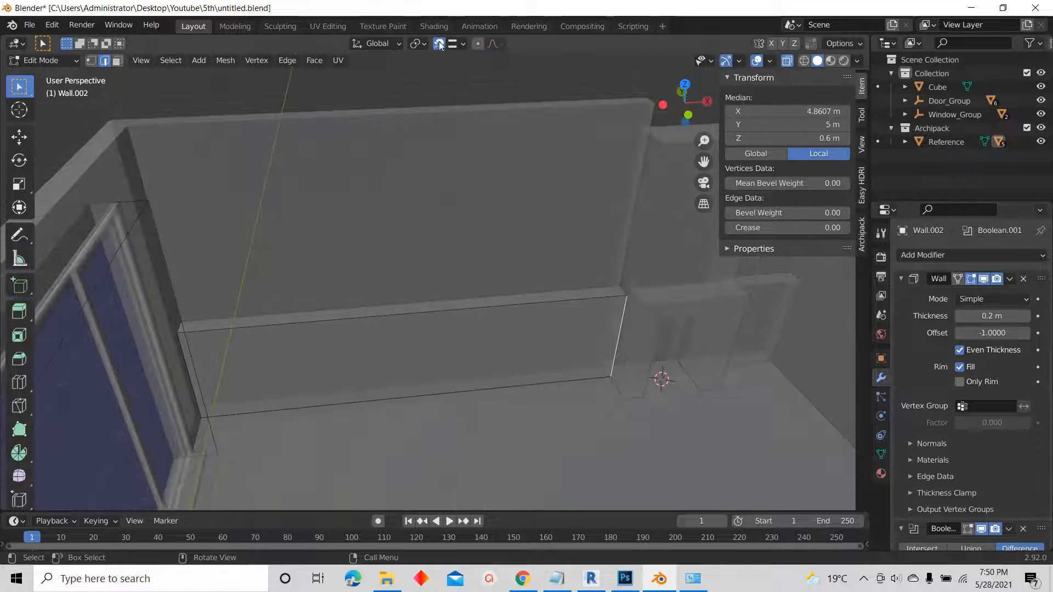
pyautogui.moveTo(357, 345); pyautogui.dragTo(275, 381, button='middle')
pyautogui.press('g')
pyautogui.press('x')
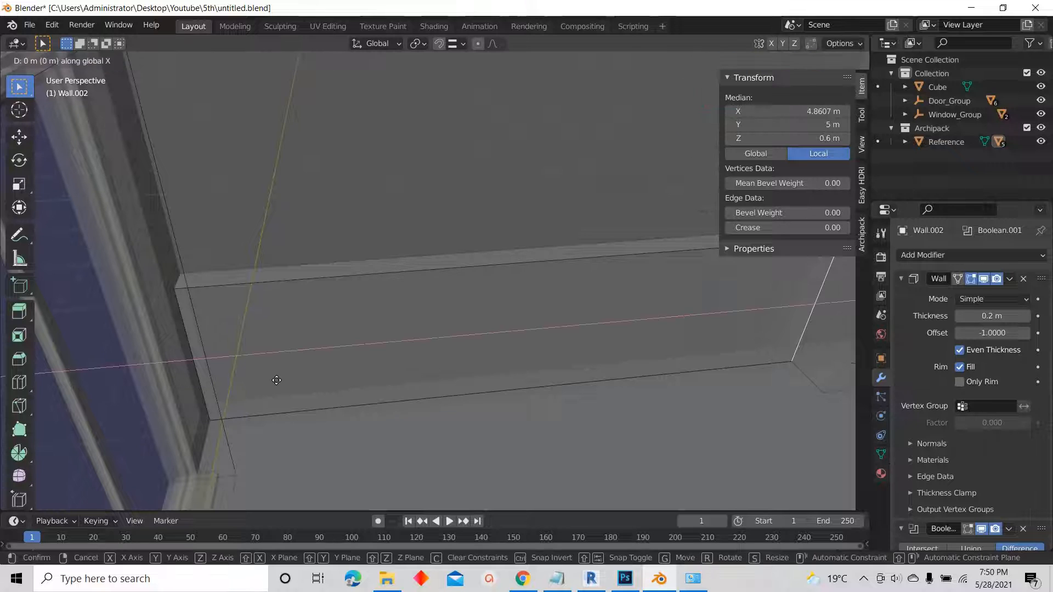
pyautogui.click(561, 392)
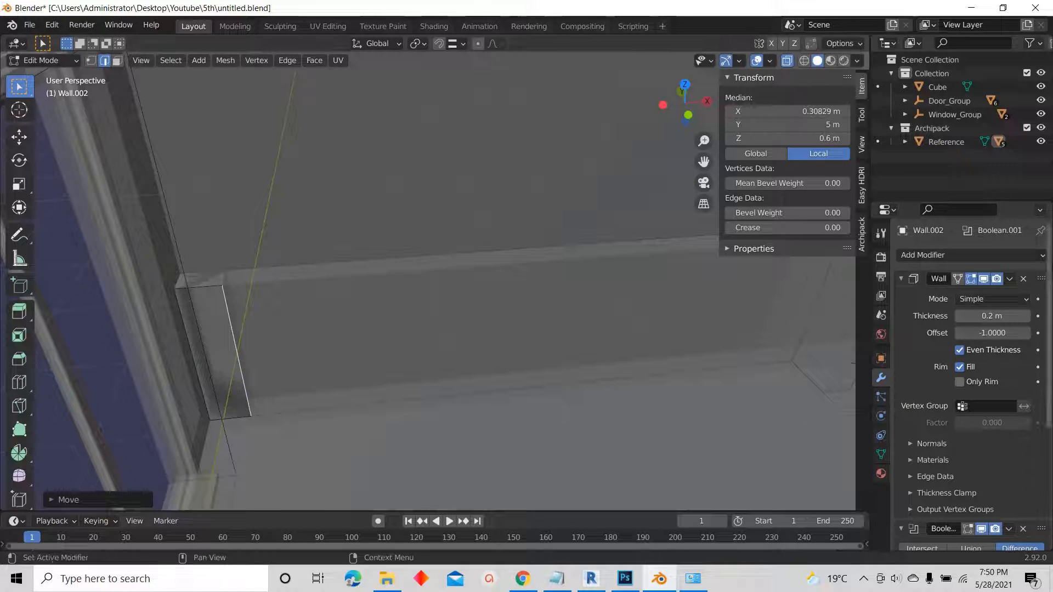
# - Set the narrow panel's Wall modifier thickness to -0.01 m and return to Object Mode
pyautogui.click(991, 316)
pyautogui.press('BackSpace')
pyautogui.press('Return')
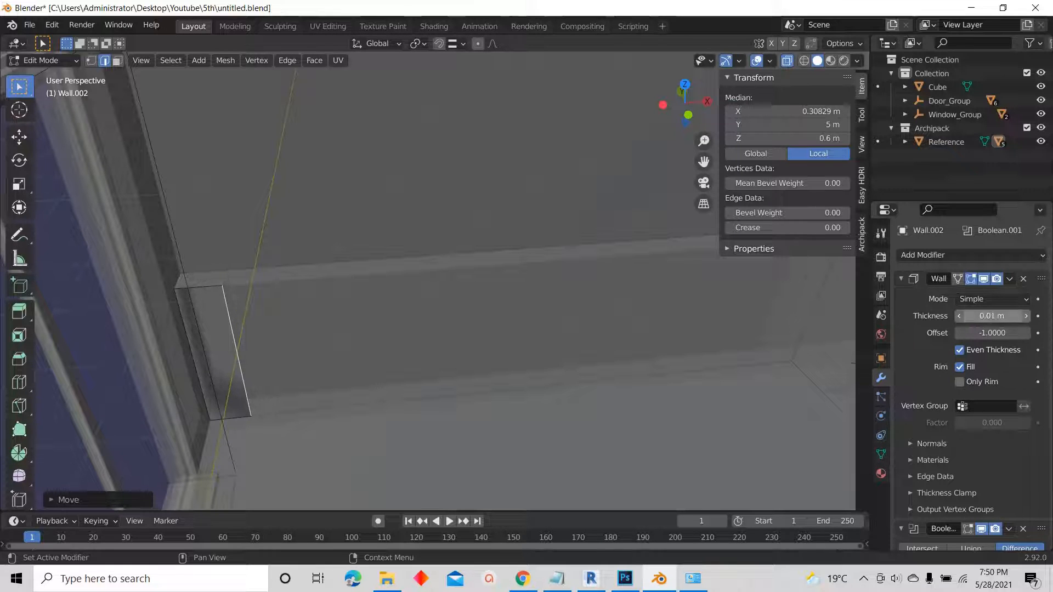
pyautogui.click(991, 315)
pyautogui.write('-0')
pyautogui.write('.01')
pyautogui.press('Return')
pyautogui.press('Tab')
pyautogui.moveTo(569, 326); pyautogui.dragTo(592, 164, button='middle')
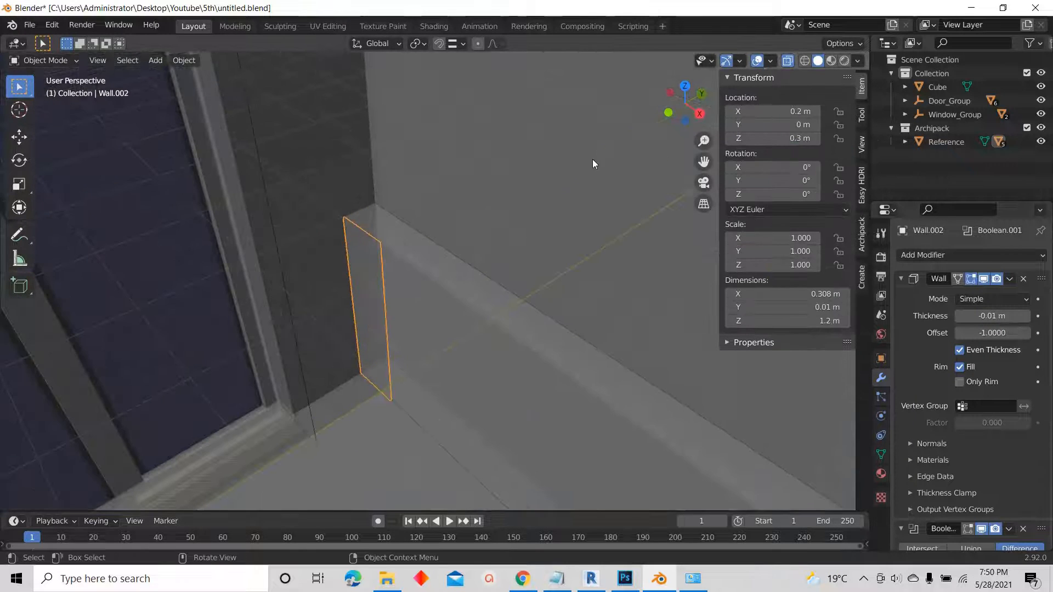
pyautogui.scroll(3, 546, 133)
pyautogui.scroll(3, 430, 278)
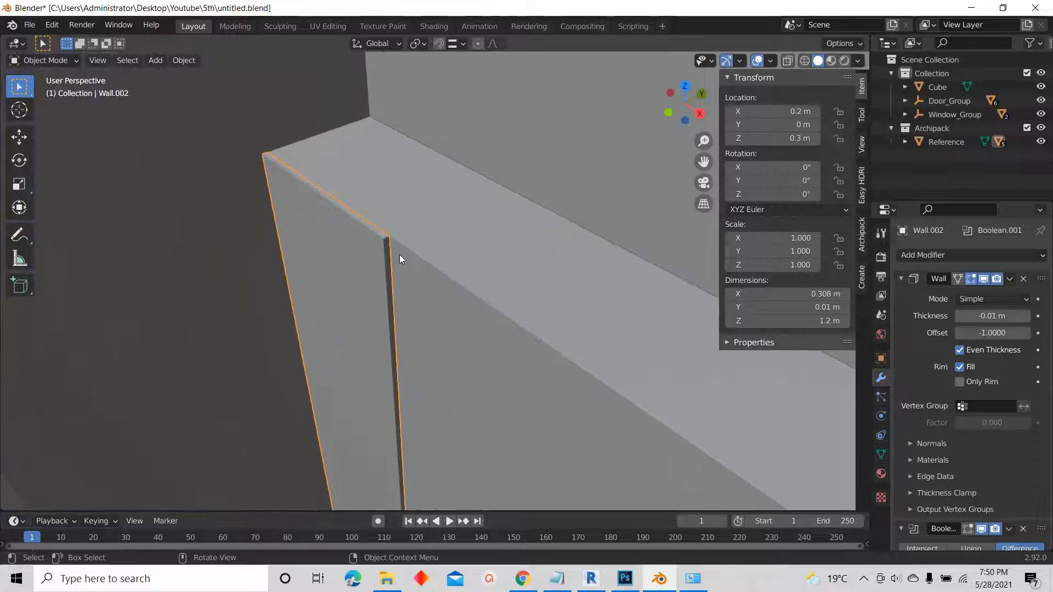
# - Try a Wall modifier thickness of 0.01 m on the panel, and set it back to -0.01 m
pyautogui.click(998, 312)
pyautogui.press('BackSpace')
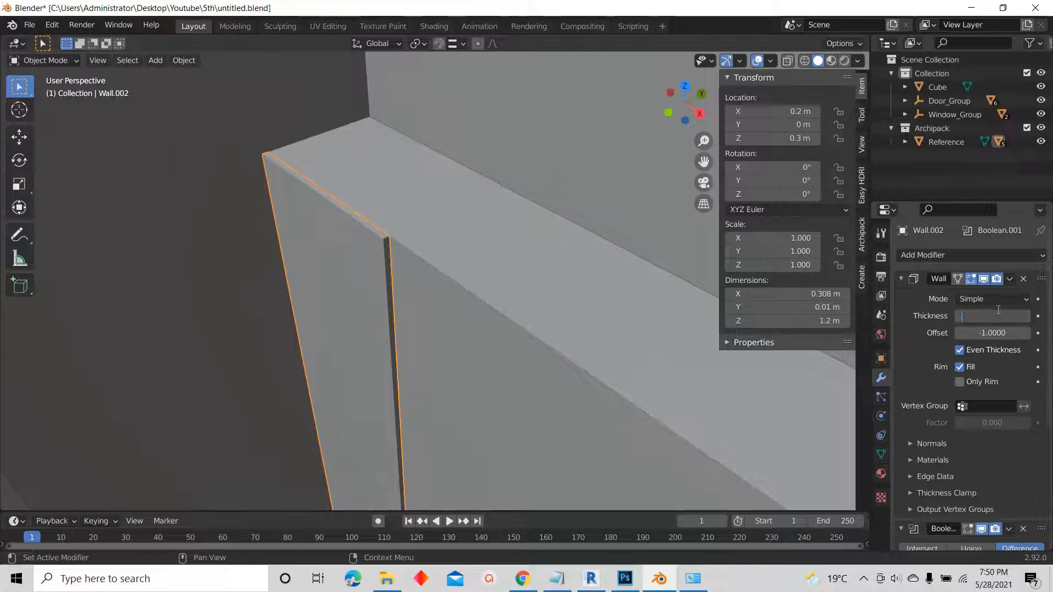
pyautogui.write('.01')
pyautogui.press('Return')
pyautogui.click(999, 315)
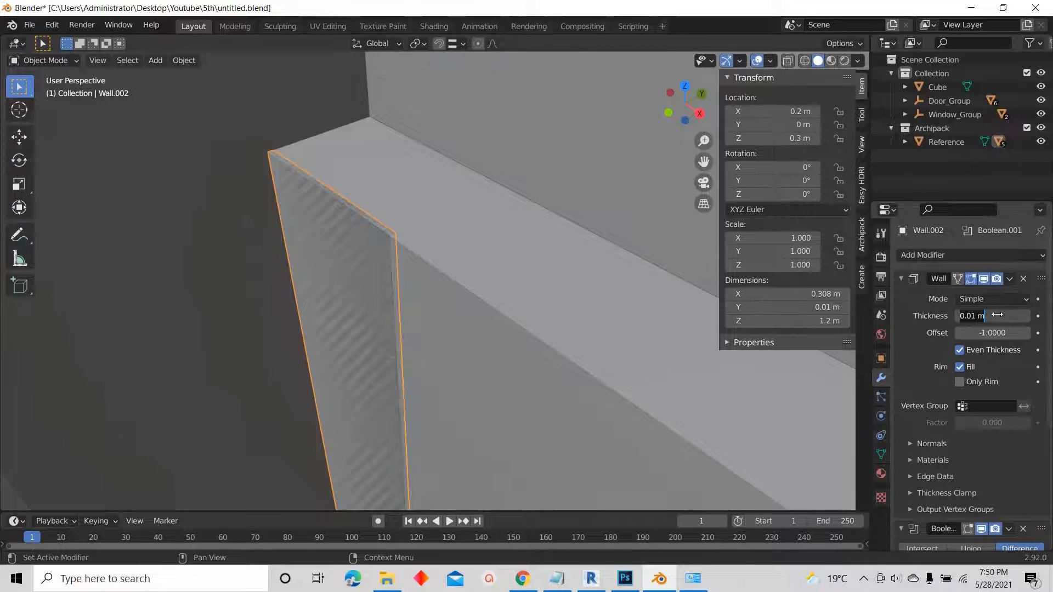
pyautogui.press('BackSpace')
pyautogui.press('Return')
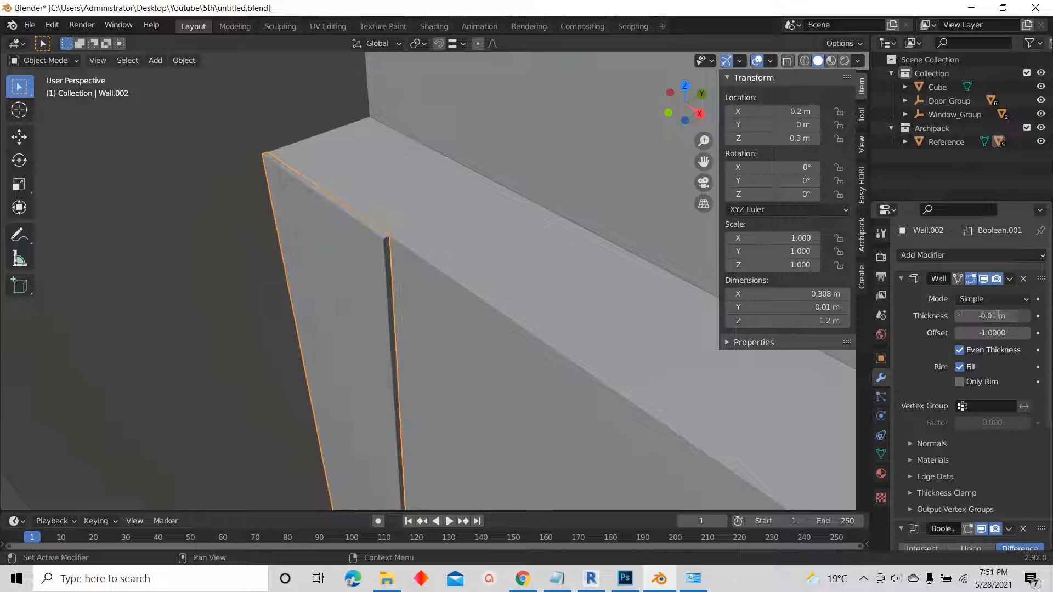
pyautogui.moveTo(461, 95); pyautogui.dragTo(439, 161, button='middle')
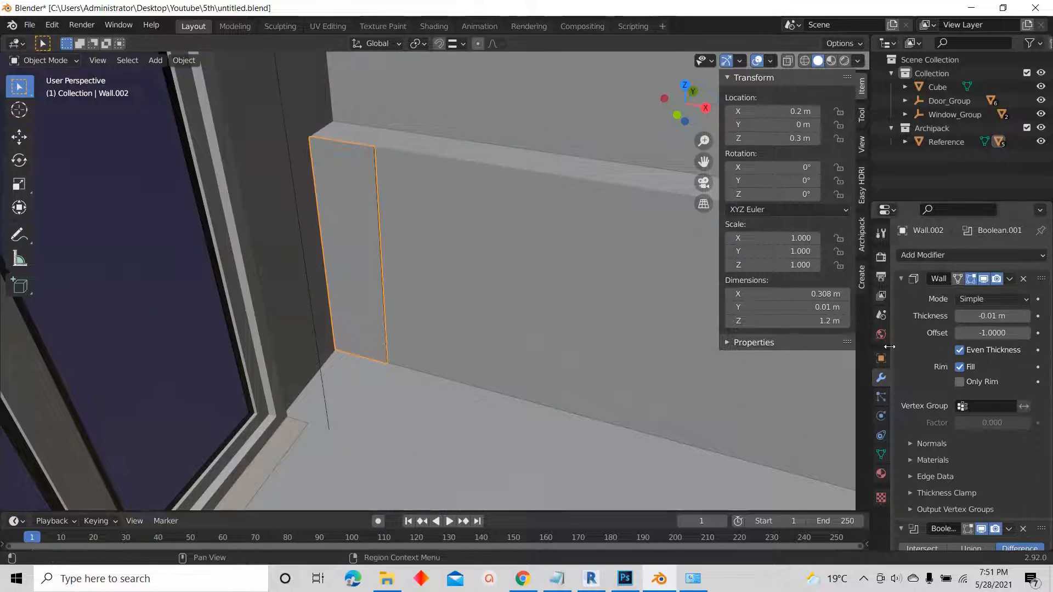
# - Add an Array modifier to the panel and remove its two Boolean modifiers
pyautogui.click(912, 254)
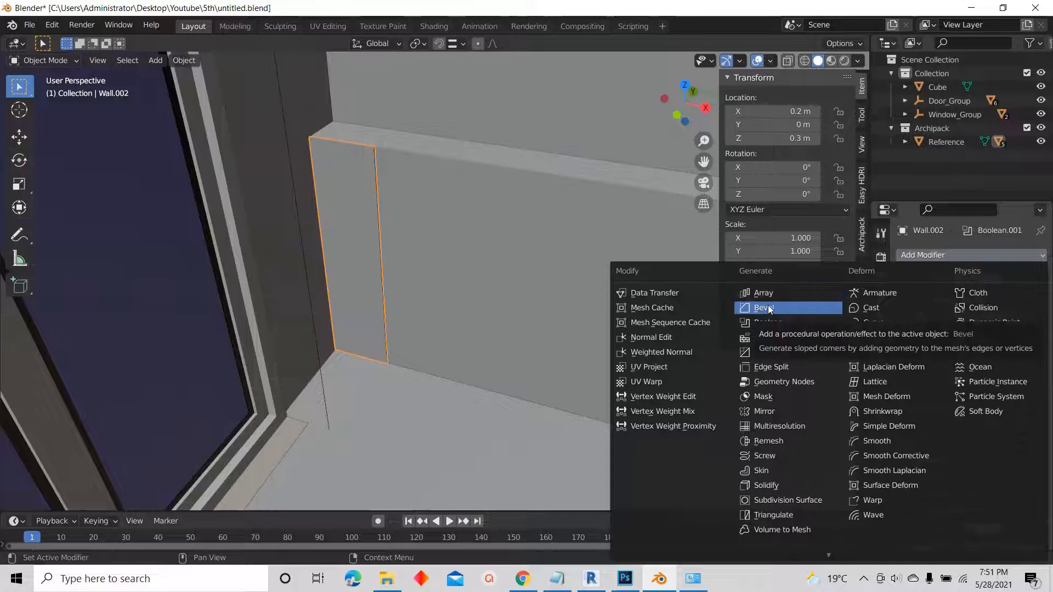
pyautogui.moveTo(362, 258); pyautogui.dragTo(317, 263, button='middle')
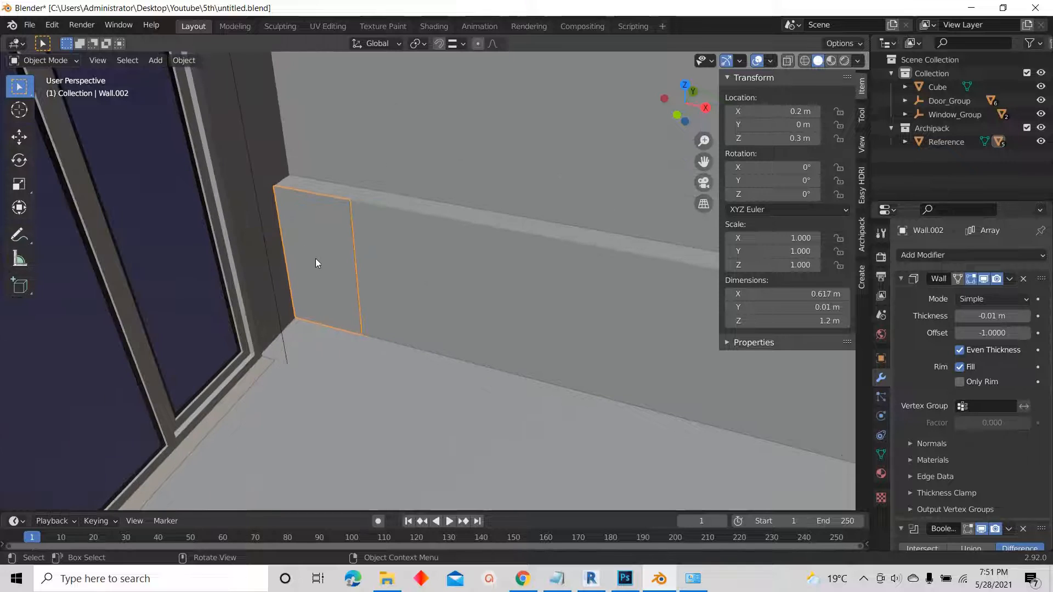
pyautogui.scroll(-5, 953, 432)
pyautogui.scroll(-10, 966, 461)
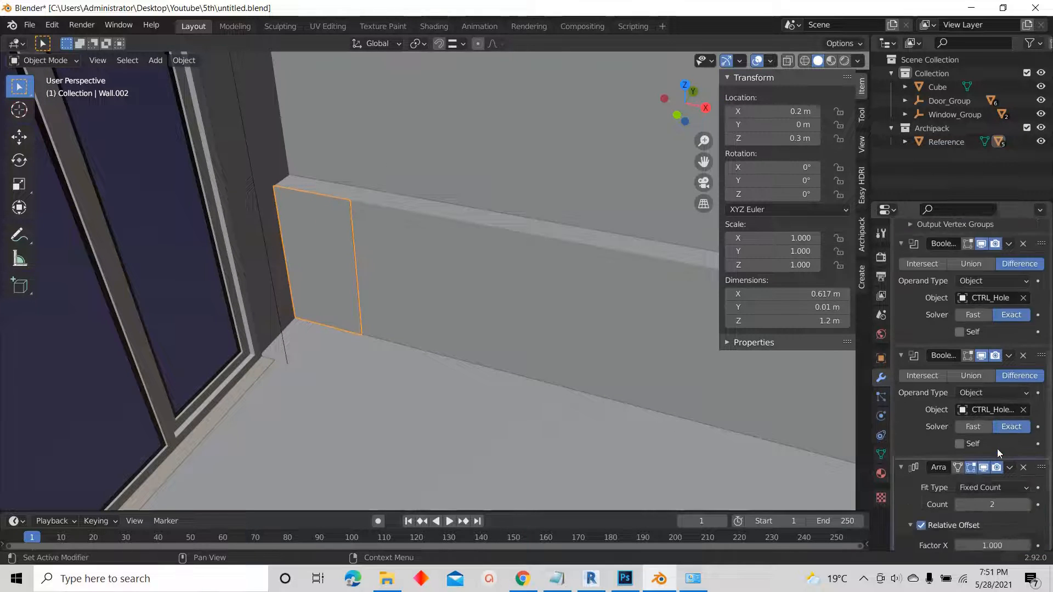
pyautogui.scroll(4, 984, 449)
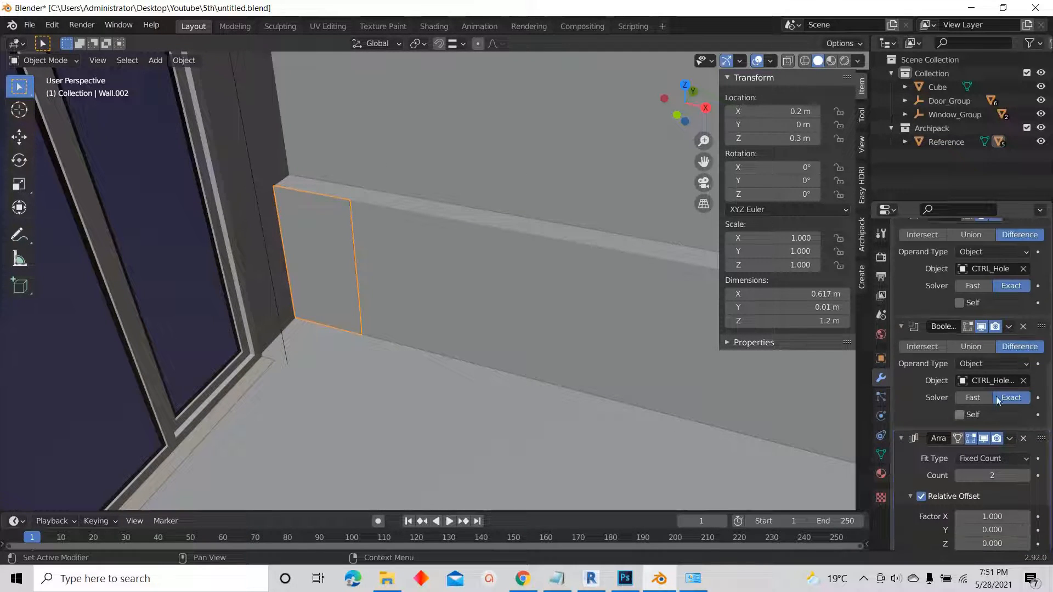
pyautogui.scroll(-4, 1029, 331)
pyautogui.scroll(2, 1028, 343)
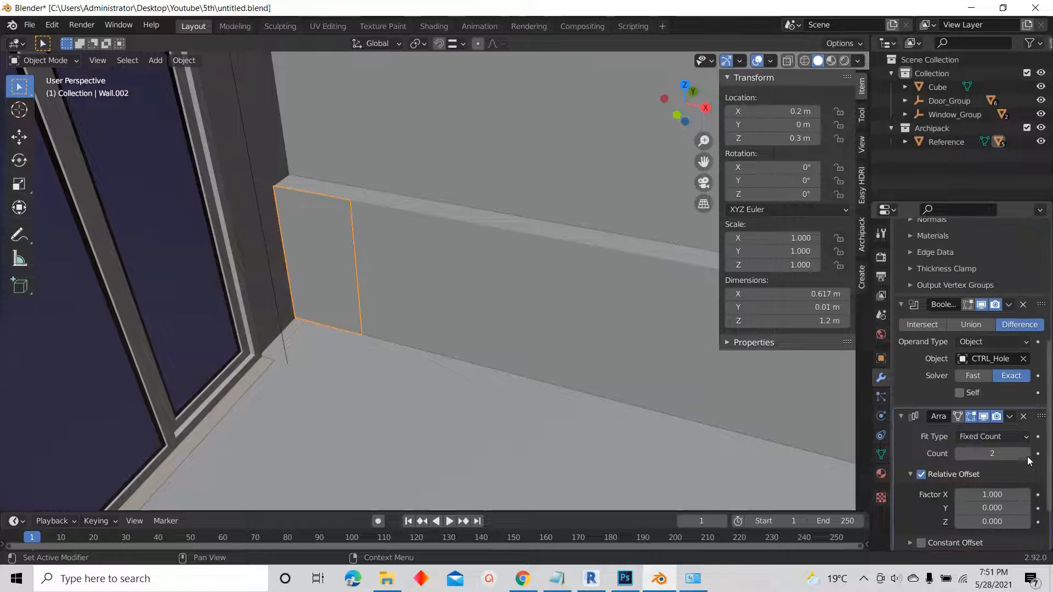
pyautogui.click(1023, 305)
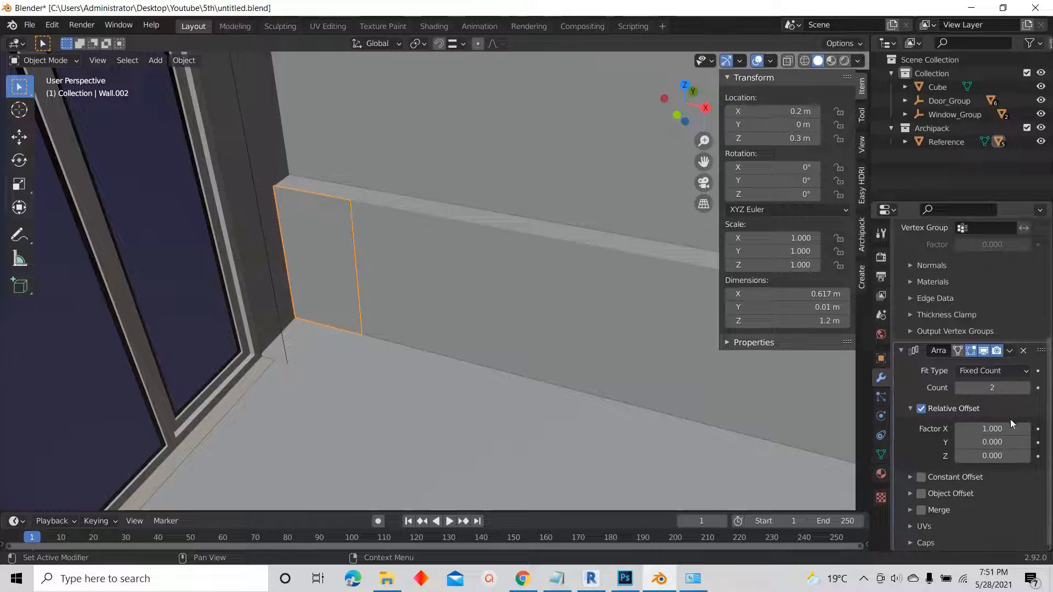
# - Set the array's relative offset Factor X to 1.02 and its count to 16 to run panels along the ledge
pyautogui.click(994, 427)
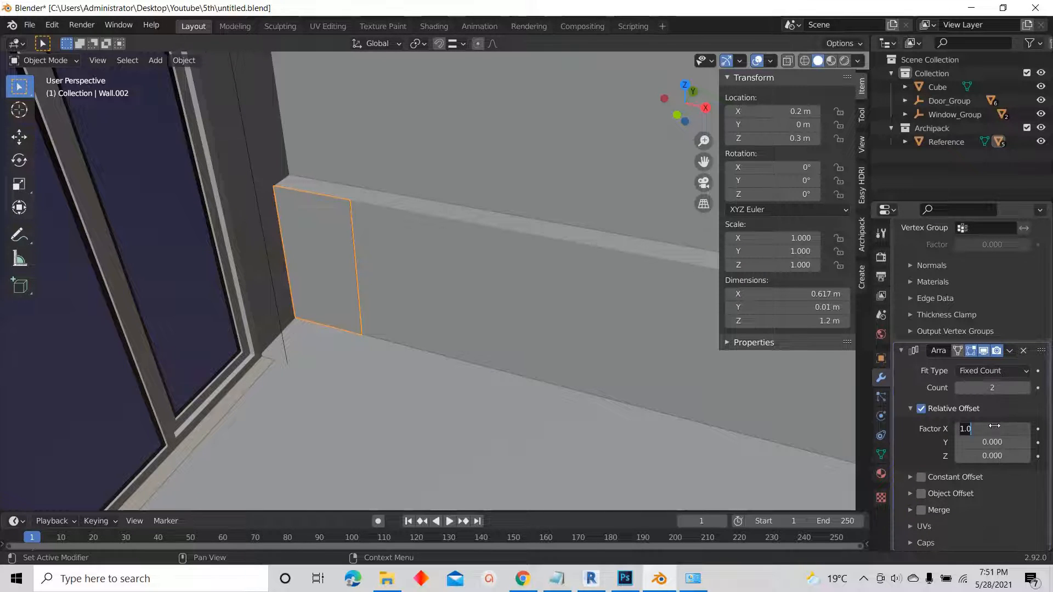
pyautogui.write('1.02')
pyautogui.press('Return')
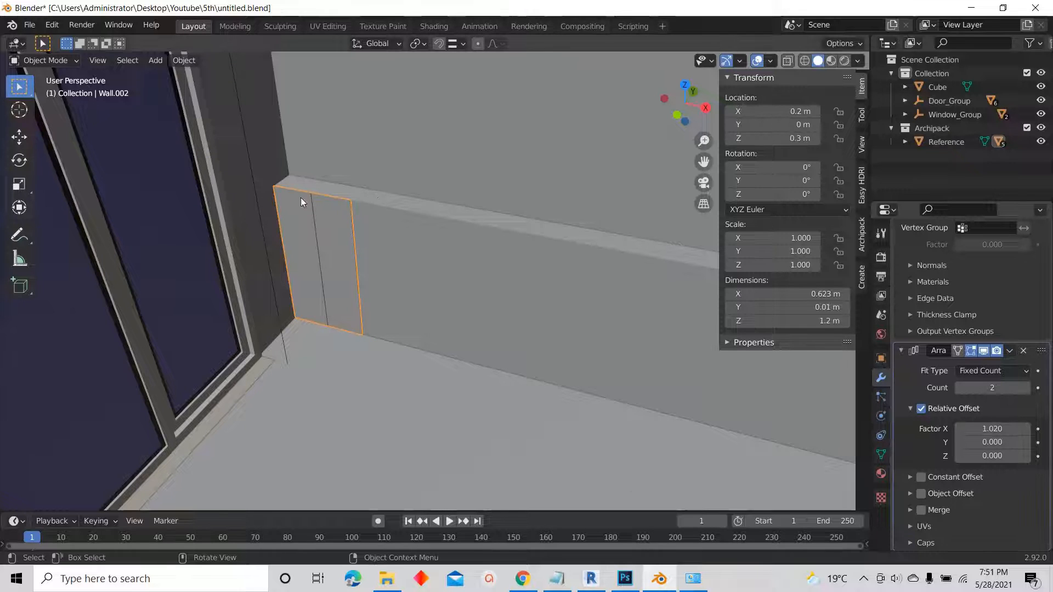
pyautogui.scroll(4, 369, 176)
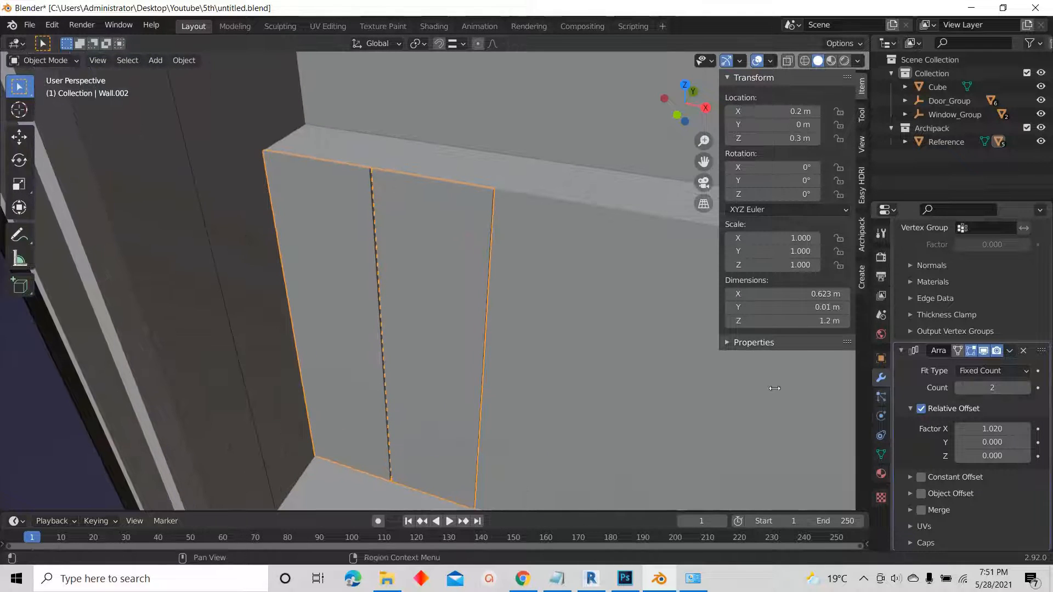
pyautogui.scroll(-7, 278, 255)
pyautogui.moveTo(279, 256); pyautogui.dragTo(330, 297, button='middle')
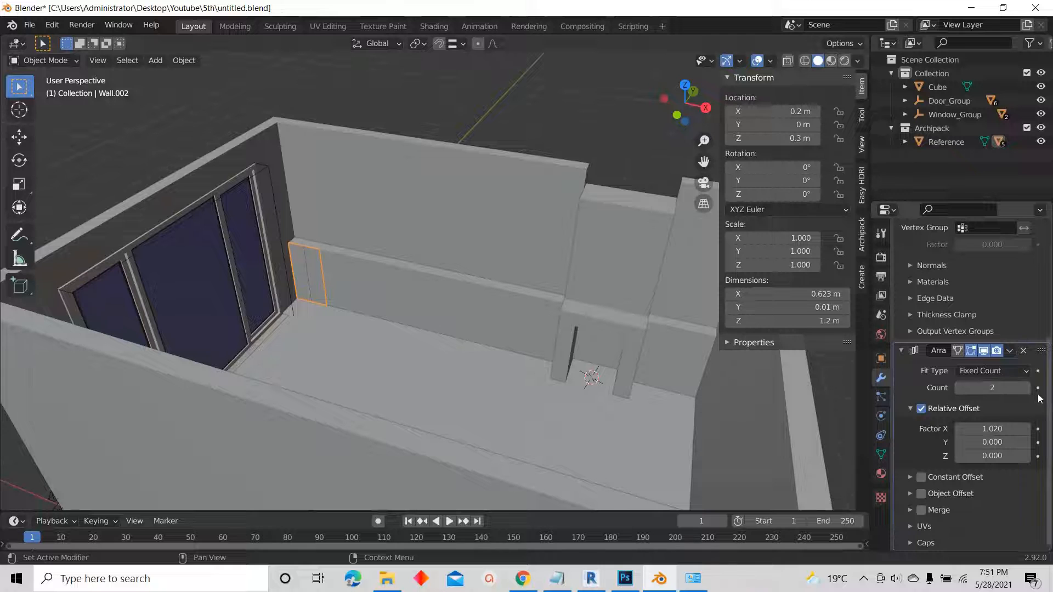
pyautogui.moveTo(1030, 387); pyautogui.dragTo(1043, 388)
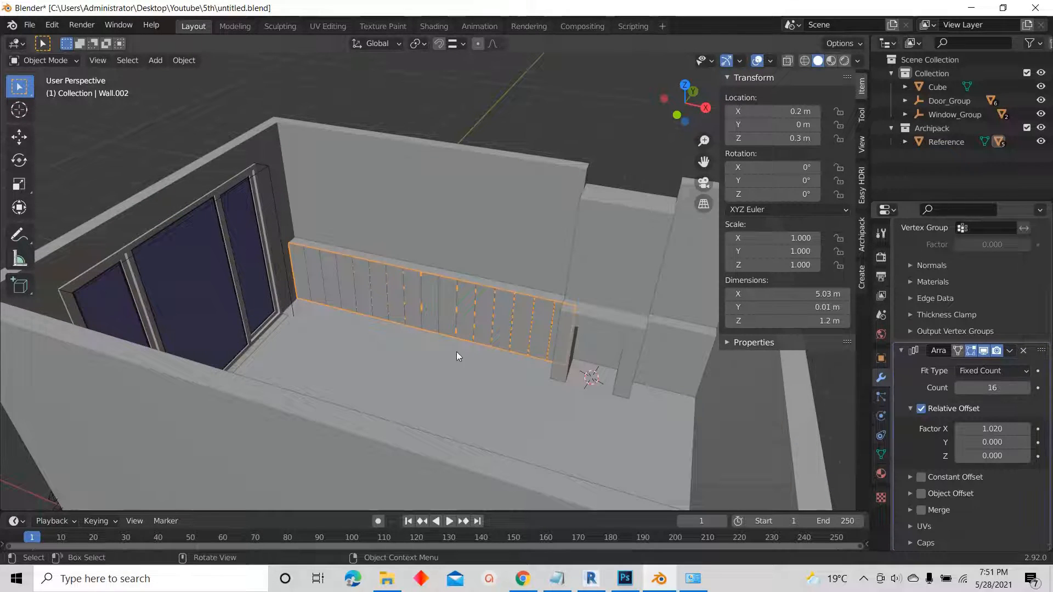
# - Duplicate the panel array and move the copy along X past the fireplace, to about X 6.169 m
pyautogui.scroll(-5, 457, 351)
pyautogui.moveTo(439, 322); pyautogui.dragTo(404, 285, button='middle')
pyautogui.hotkey('shift', 'd')
pyautogui.rightClick(545, 272)
pyautogui.press('g')
pyautogui.press('x')
pyautogui.click(809, 291)
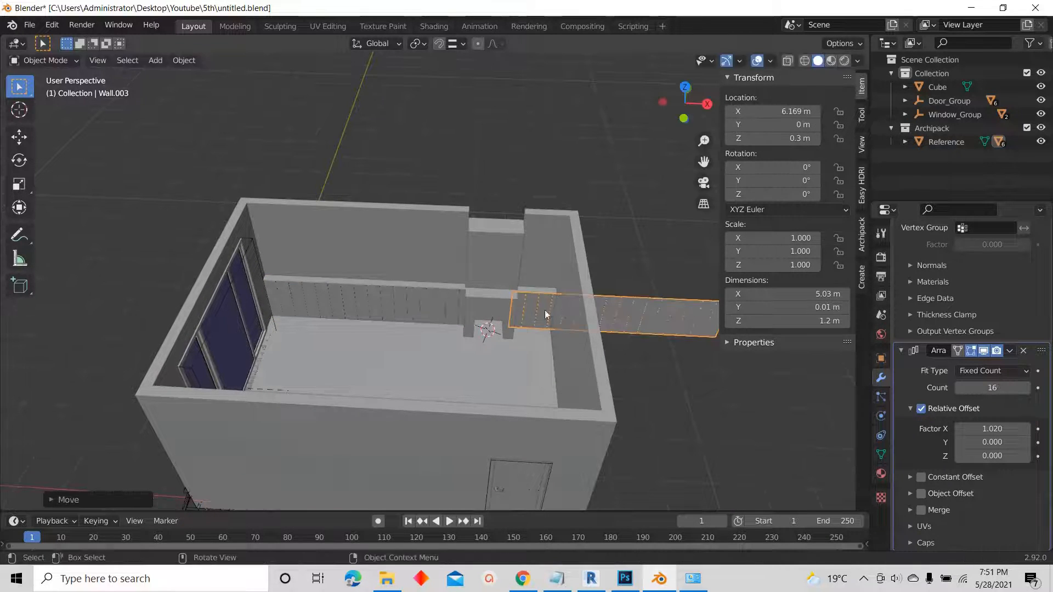
# - Turn on snapping and move the copied panel array along X to about X 6.2607 m, against the fireplace
pyautogui.scroll(5, 583, 314)
pyautogui.moveTo(584, 314); pyautogui.dragTo(488, 272, button='middle')
pyautogui.click(439, 43)
pyautogui.scroll(2, 482, 412)
pyautogui.press('g')
pyautogui.press('x')
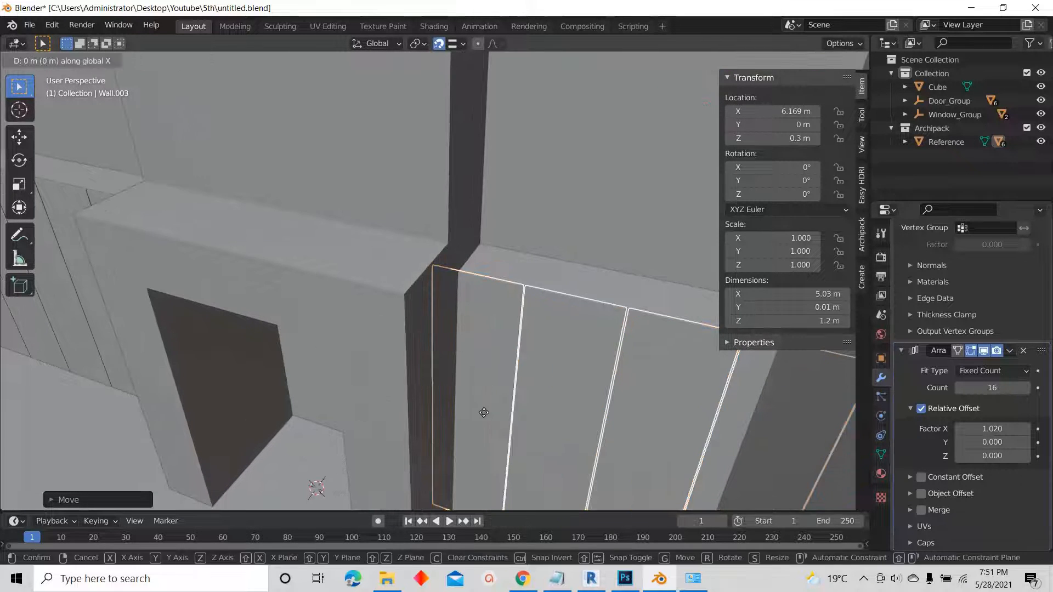
pyautogui.click(472, 310)
pyautogui.scroll(-2, 473, 308)
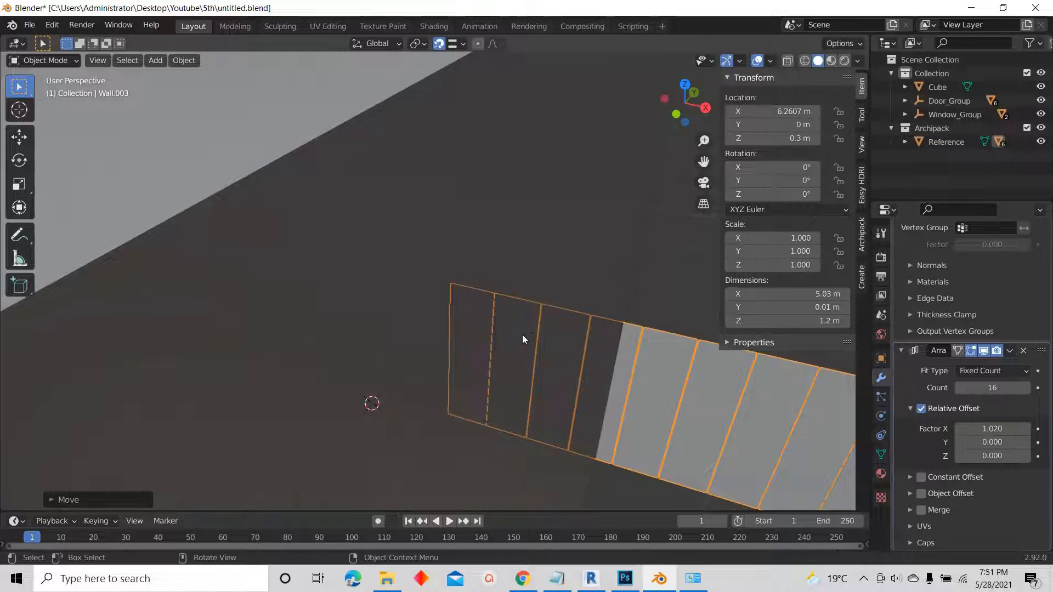
# - Set the copied array's count to 3 so its panels end at the side wall
pyautogui.scroll(-5, 523, 339)
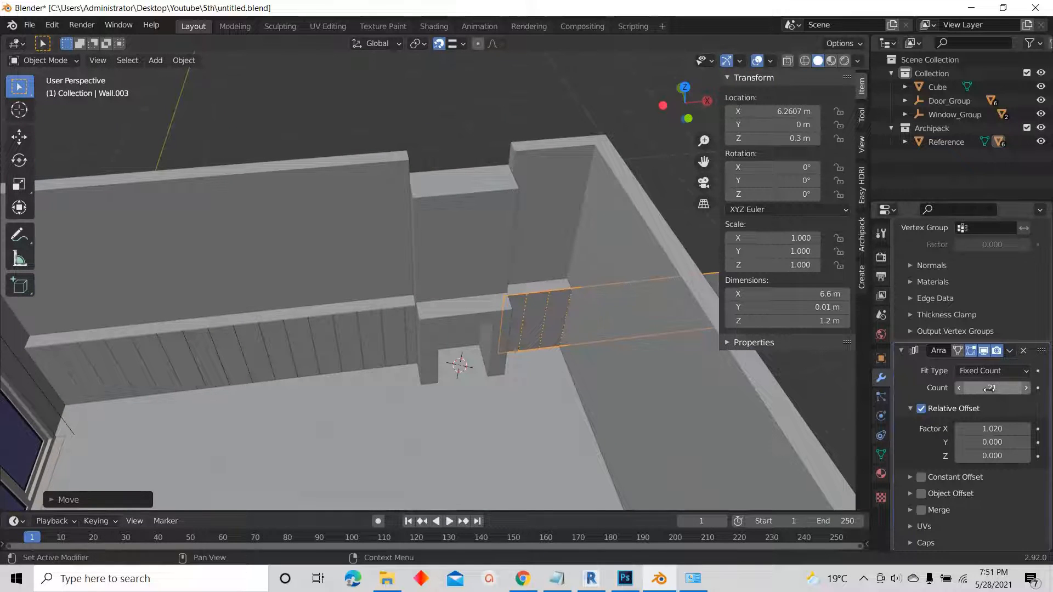
pyautogui.click(990, 388)
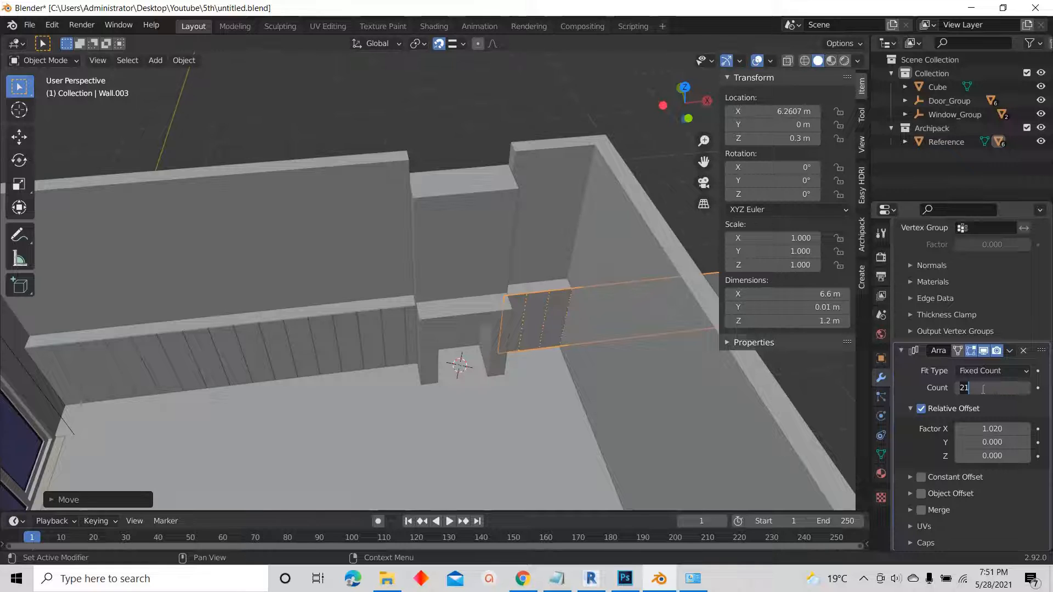
pyautogui.press('Return')
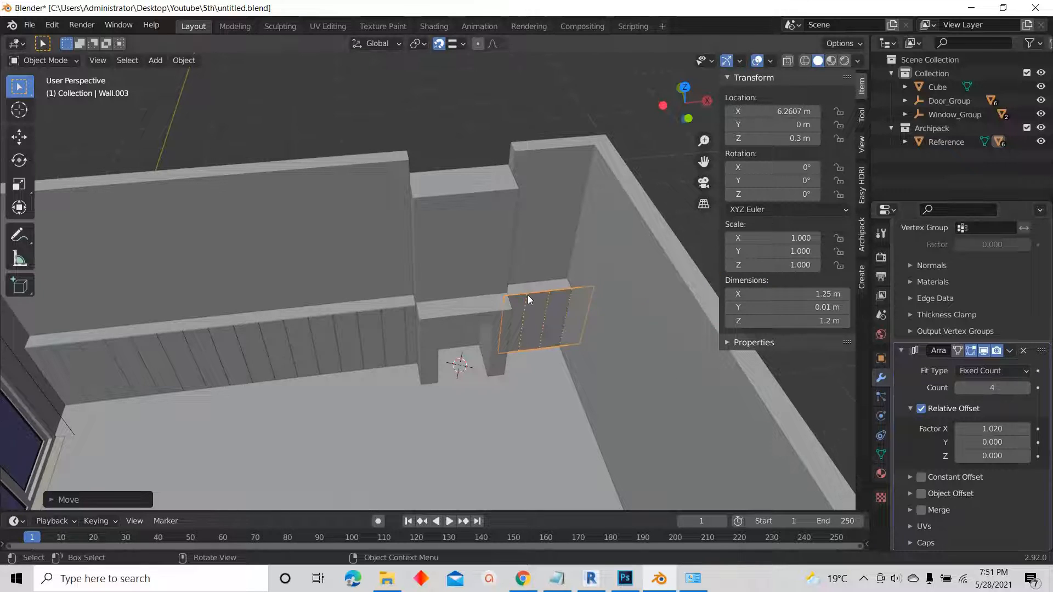
pyautogui.press('Return')
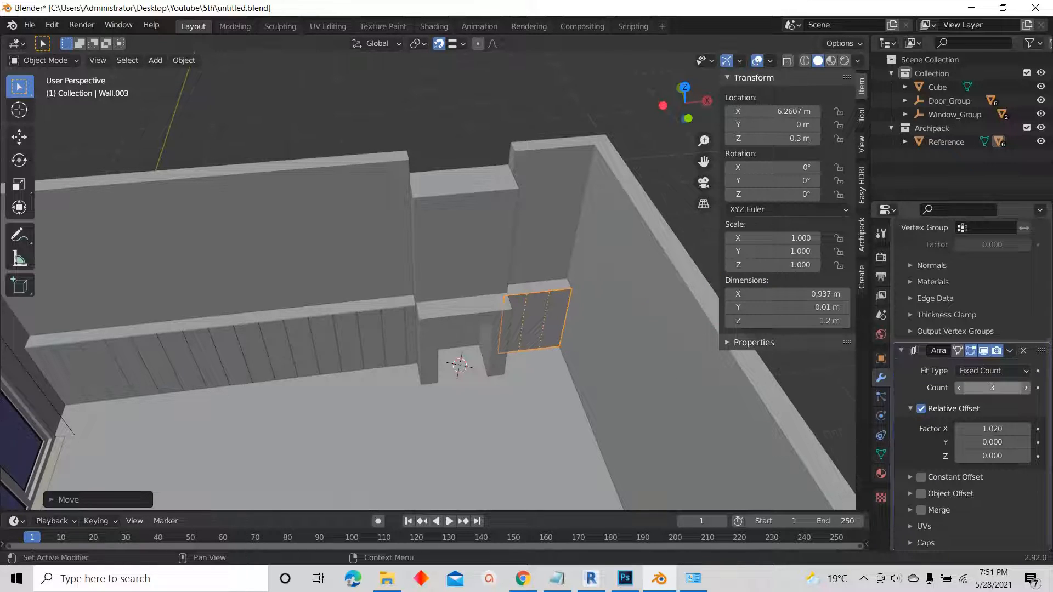
pyautogui.scroll(6, 611, 288)
pyautogui.scroll(-3, 489, 265)
pyautogui.scroll(-5, 493, 258)
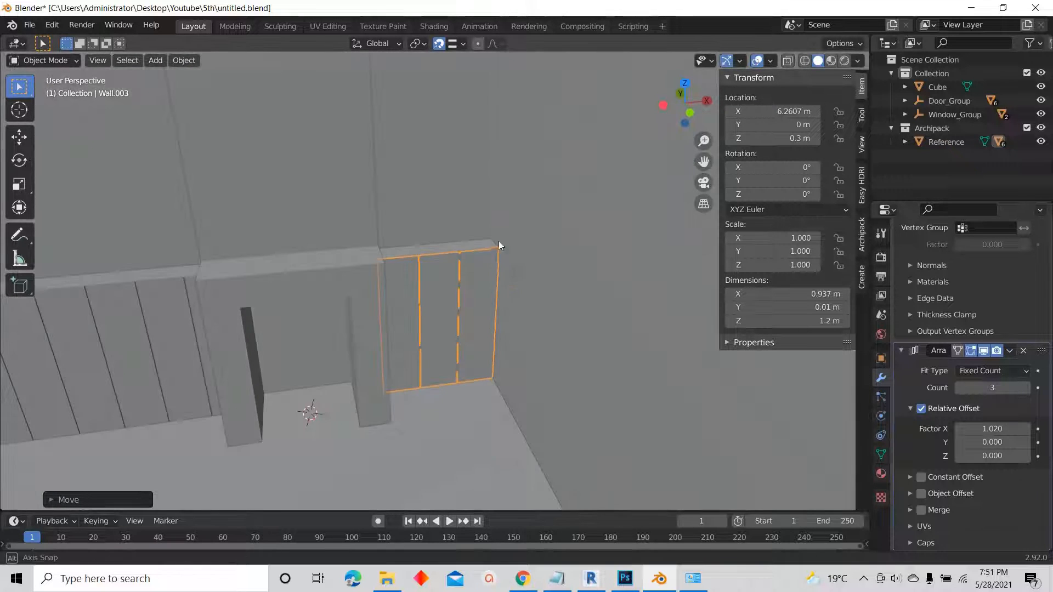
# - Save the file and unhide all hidden objects, including the ceiling slab
pyautogui.hotkey('ctrl', 's')
pyautogui.scroll(-3, 508, 277)
pyautogui.moveTo(608, 197); pyautogui.dragTo(443, 273, button='middle')
pyautogui.scroll(4, 425, 317)
pyautogui.scroll(-7, 426, 317)
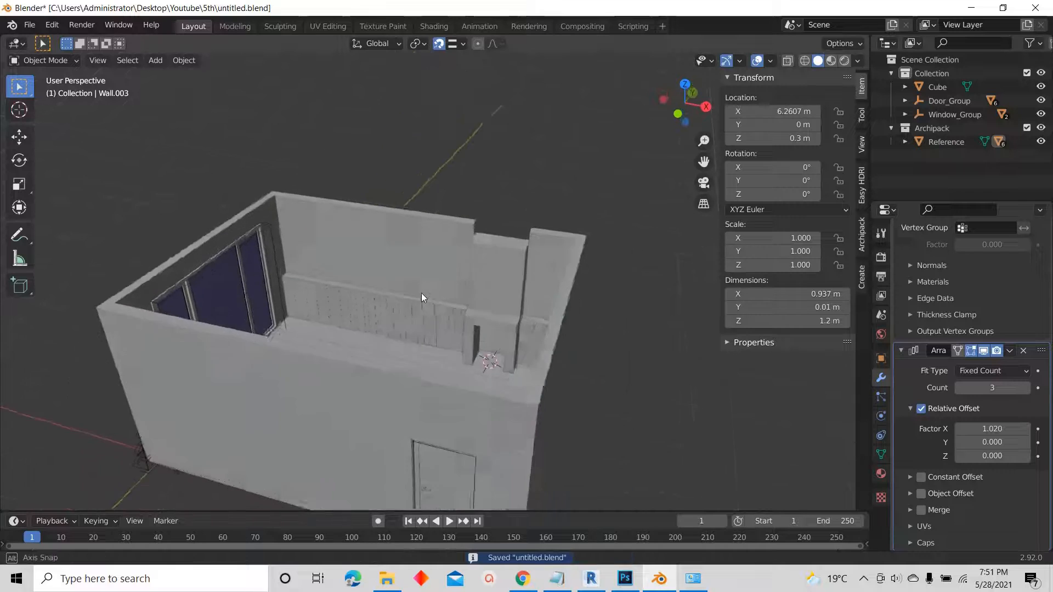
pyautogui.hotkey('alt', 'h')
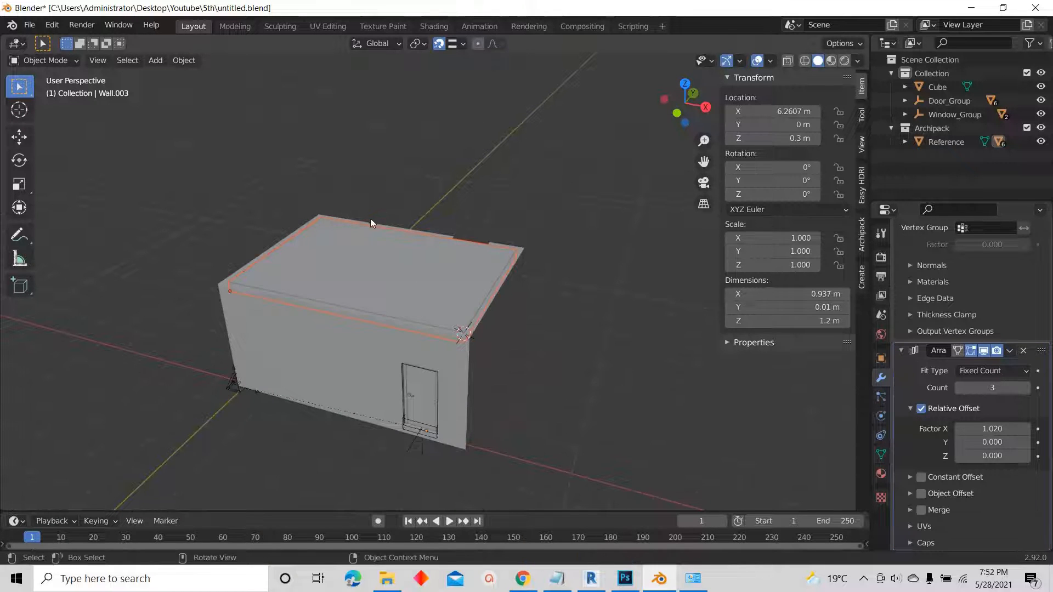
# - Duplicate the ceiling slab in place and set the copy's Slab modifier thickness to 0.05 m
pyautogui.scroll(1, 417, 215)
pyautogui.click(400, 315)
pyautogui.scroll(-3, 433, 311)
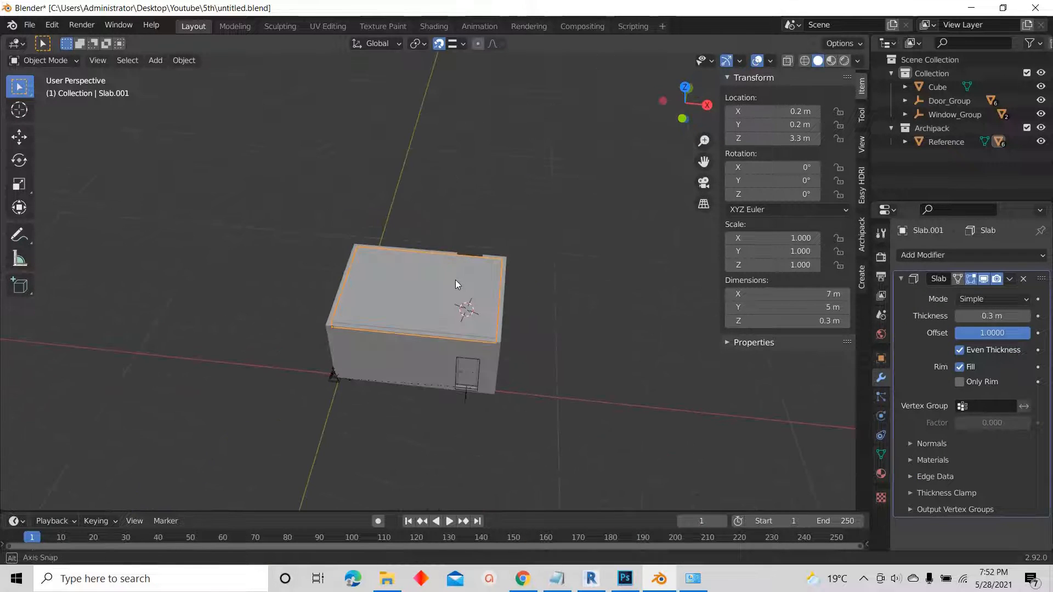
pyautogui.scroll(2, 458, 285)
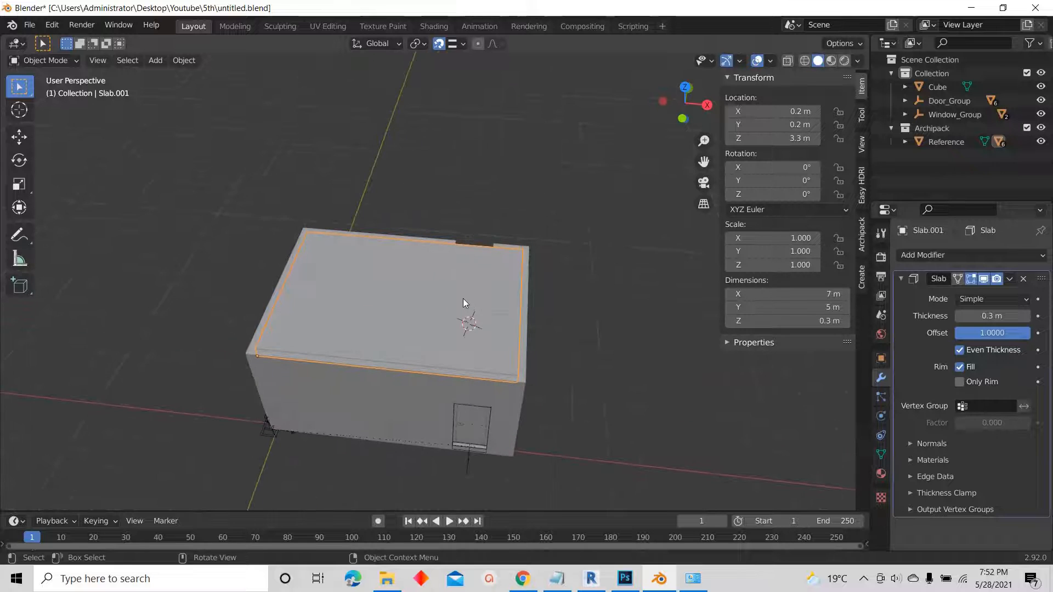
pyautogui.hotkey('shift', 'd')
pyautogui.rightClick(452, 263)
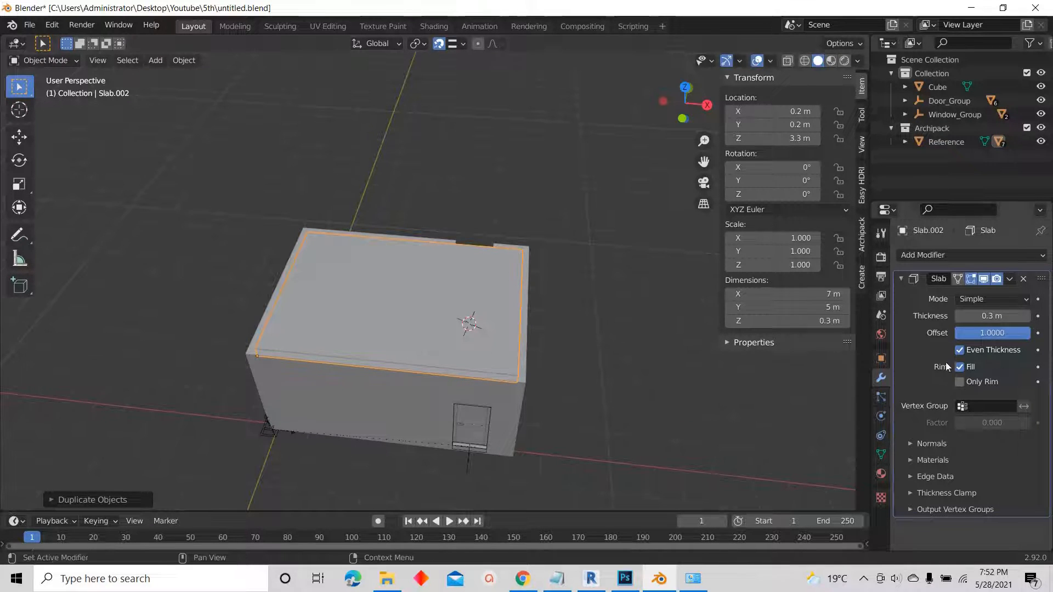
pyautogui.click(993, 317)
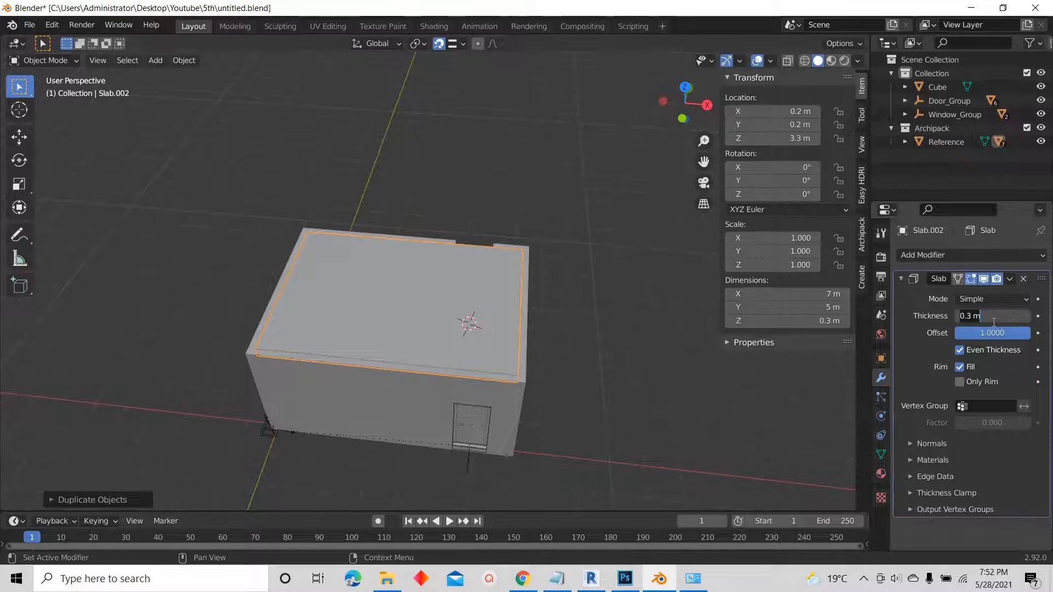
pyautogui.write('.05')
pyautogui.press('Return')
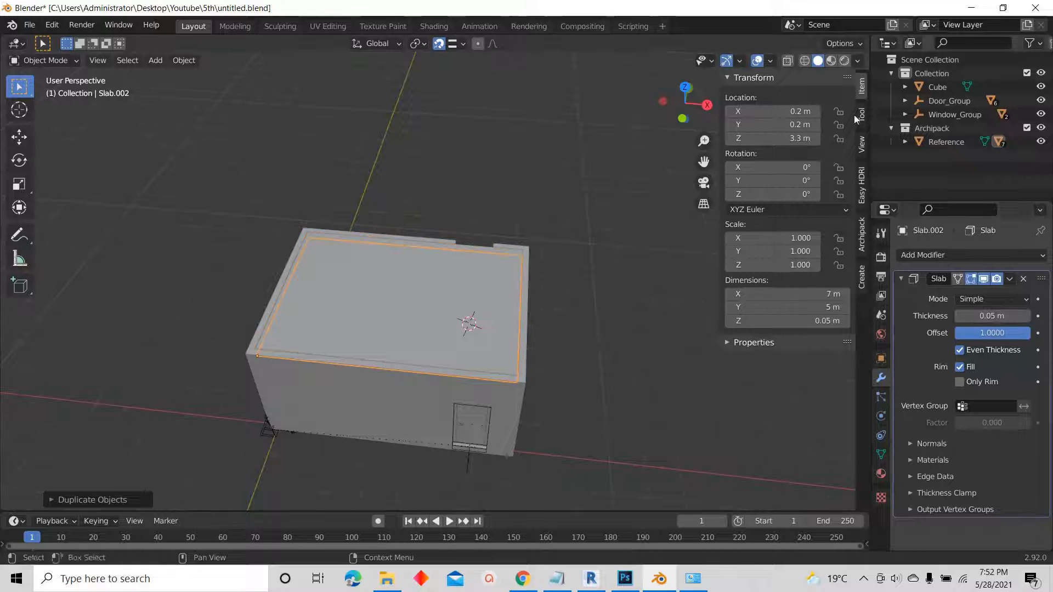
# - Show the model from the front with X-ray turned on to expose the slab copy's upper corner
pyautogui.click(682, 119)
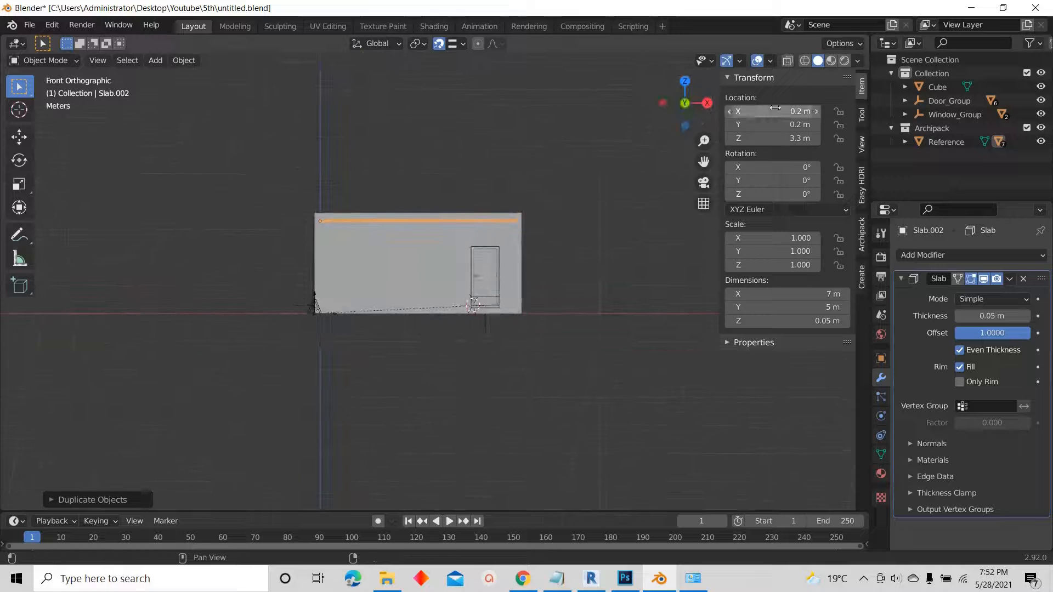
pyautogui.click(789, 61)
pyautogui.scroll(12, 505, 226)
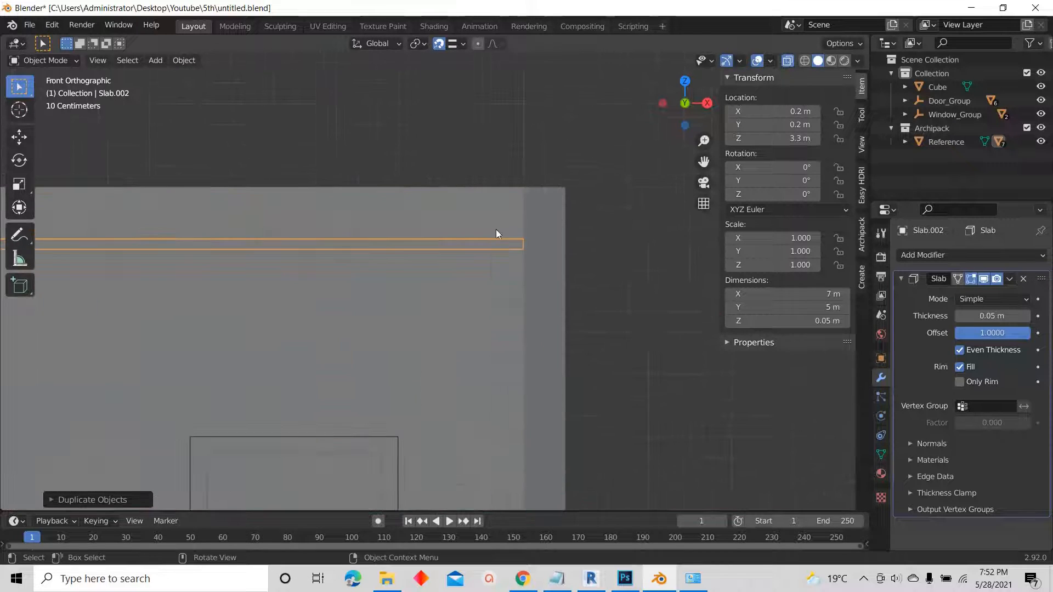
pyautogui.press('g')
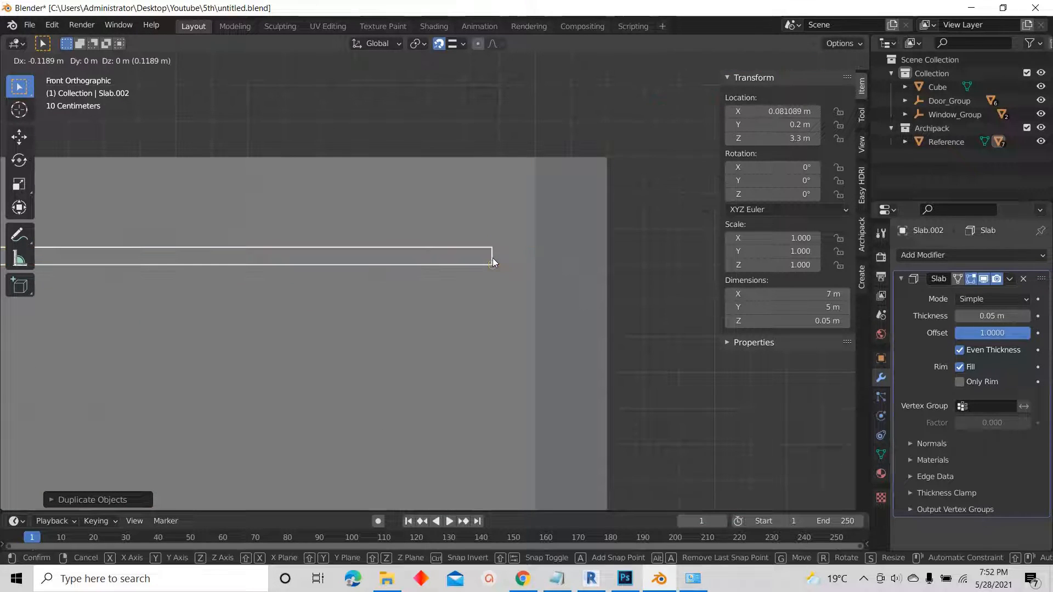
pyautogui.press('z')
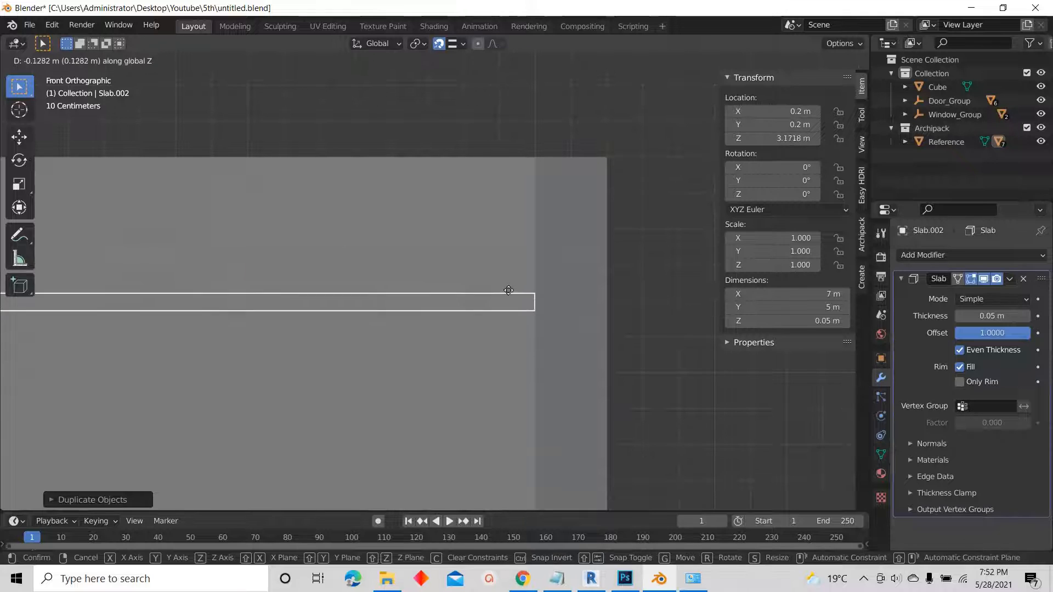
pyautogui.press('Escape')
pyautogui.scroll(-2, 539, 198)
pyautogui.moveTo(561, 212); pyautogui.dragTo(597, 145, button='middle')
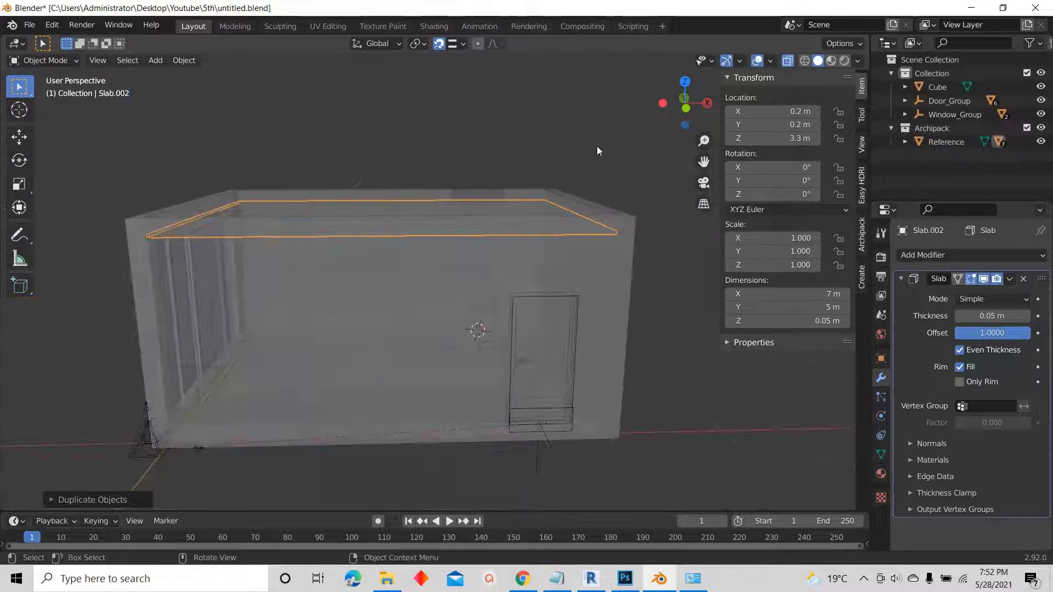
# - In front view, snap the thin slab copy upward along Z to Z 3.55 m, level with the wall tops
pyautogui.click(686, 108)
pyautogui.press('g')
pyautogui.press('z')
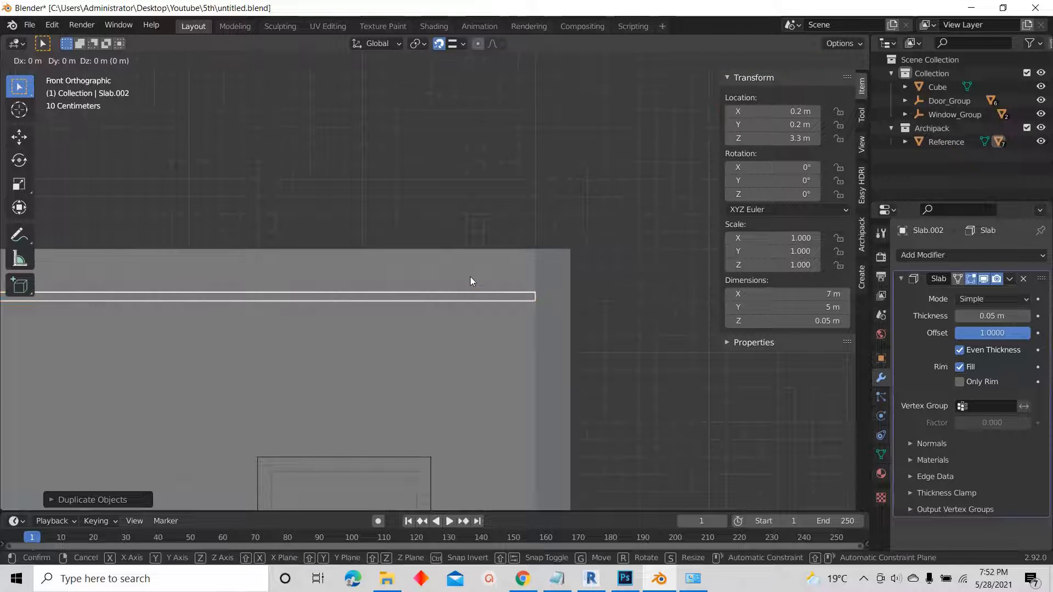
pyautogui.click(472, 241)
pyautogui.scroll(-5, 511, 217)
pyautogui.scroll(1, 505, 245)
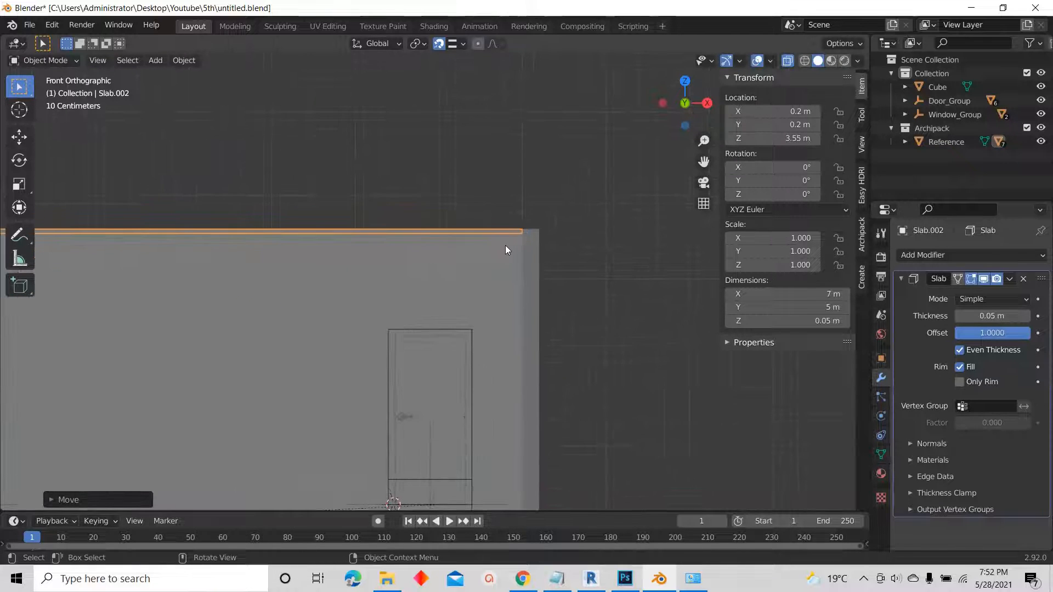
# - Move the thin slab copy down along Z by 0.3 m and by another 0.05 m, to Z 3.2 m
pyautogui.write('gz.3')
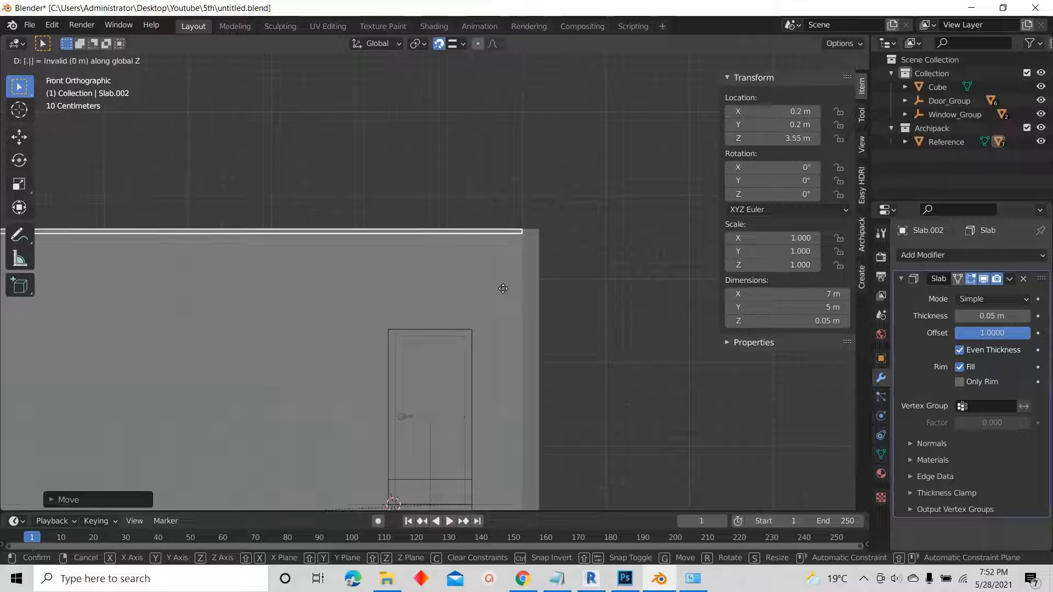
pyautogui.press('-')
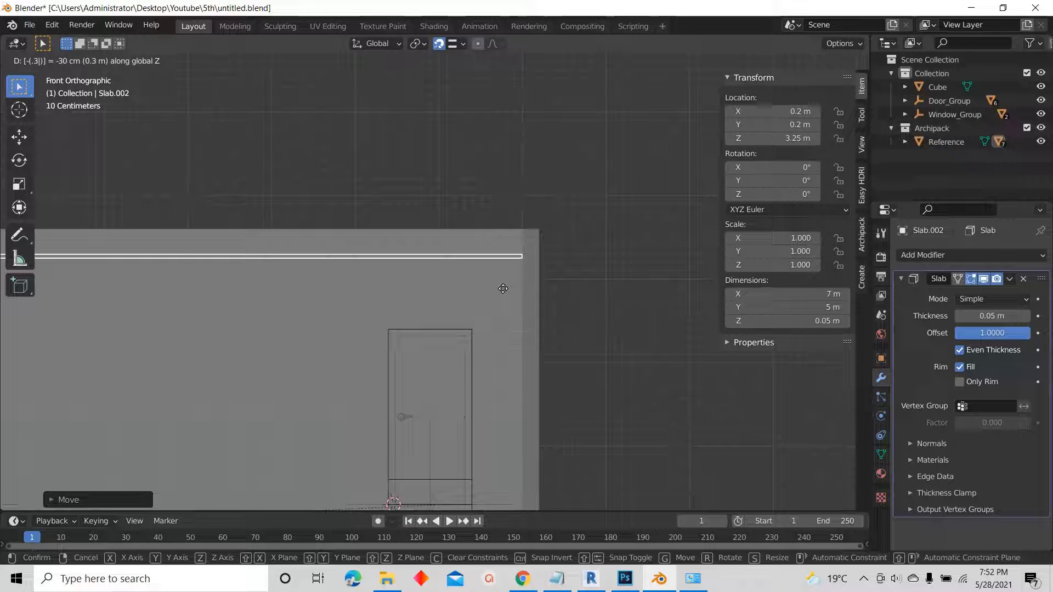
pyautogui.click(503, 291)
pyautogui.write('gz.05')
pyautogui.press('-')
pyautogui.click(504, 292)
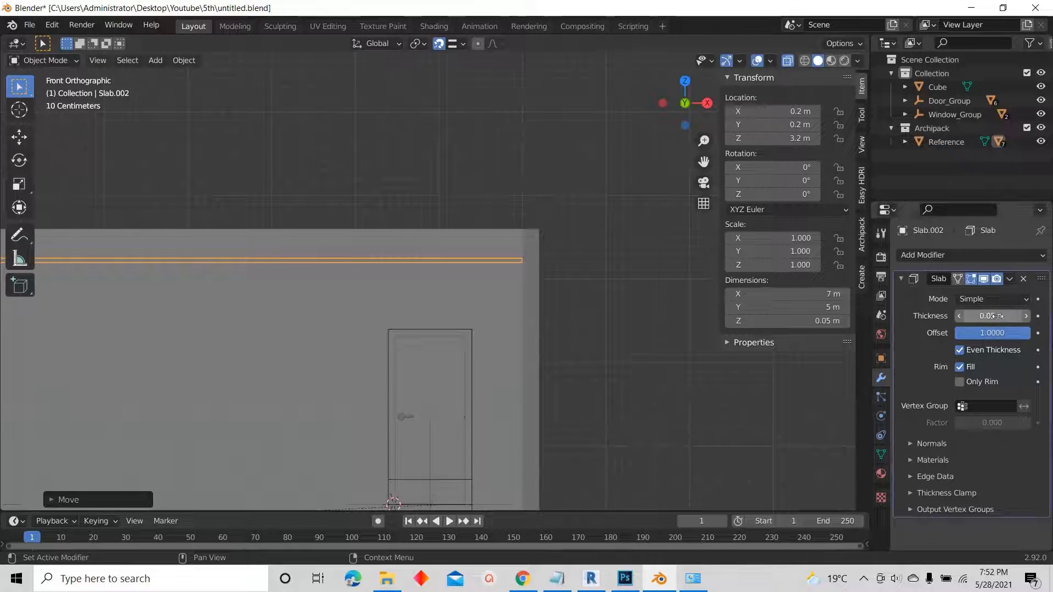
# - Try to add a loop cut across the thin slab copy in Edit Mode, working from the top view
pyautogui.moveTo(708, 332); pyautogui.dragTo(481, 225, button='middle')
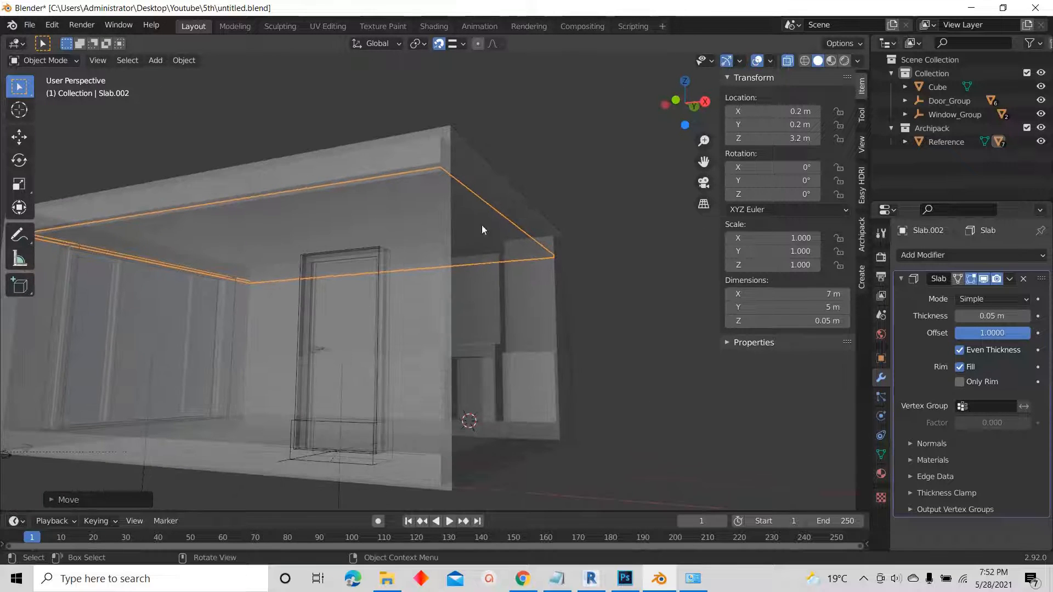
pyautogui.scroll(-5, 482, 225)
pyautogui.moveTo(431, 108); pyautogui.dragTo(436, 227, button='middle')
pyautogui.press('Tab')
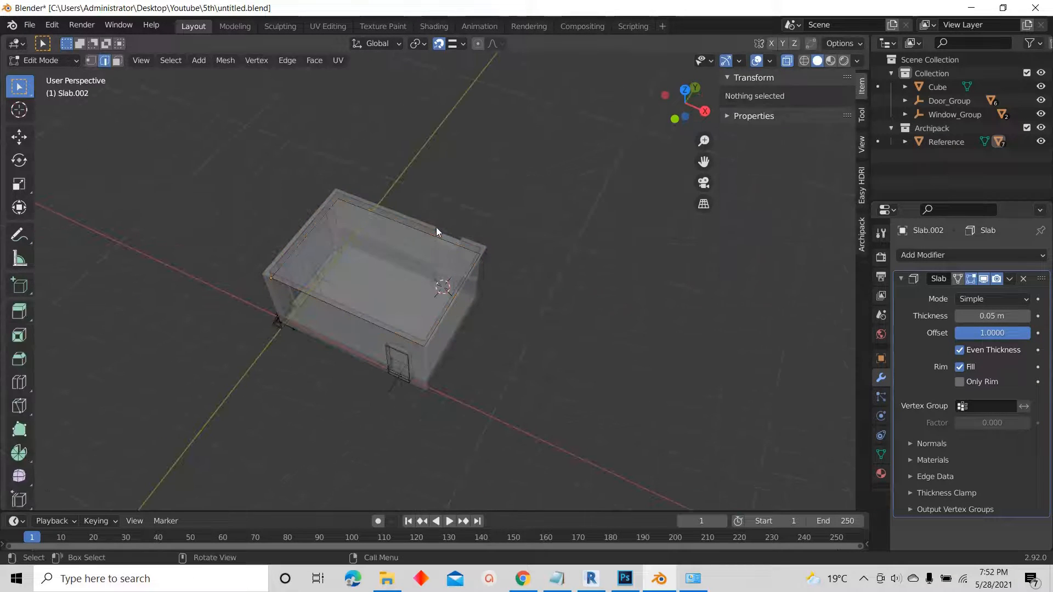
pyautogui.click(685, 90)
pyautogui.scroll(-1, 447, 311)
pyautogui.hotkey('ctrl', 'r')
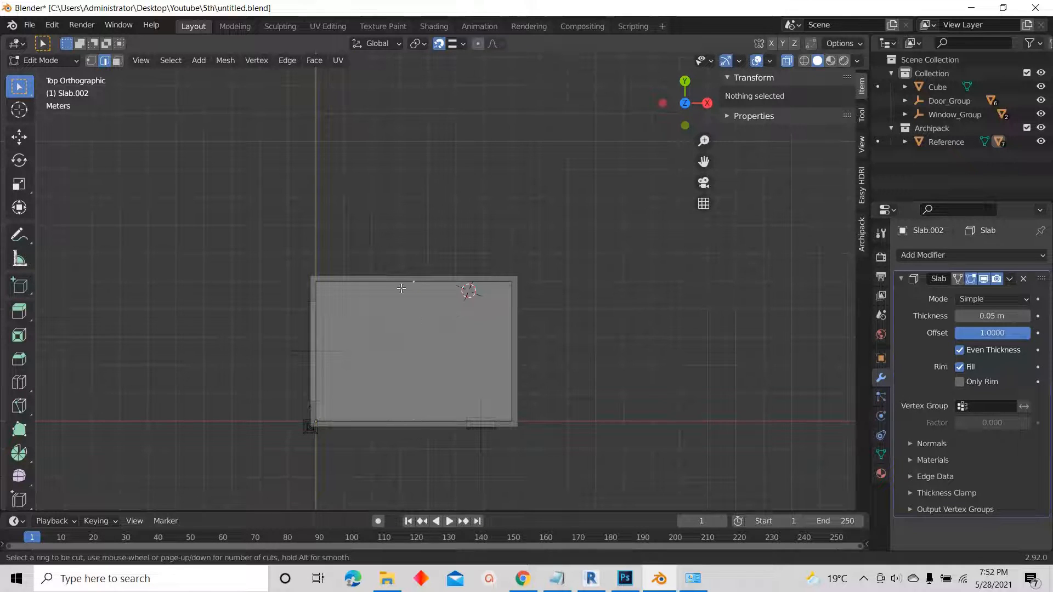
pyautogui.scroll(1, 398, 361)
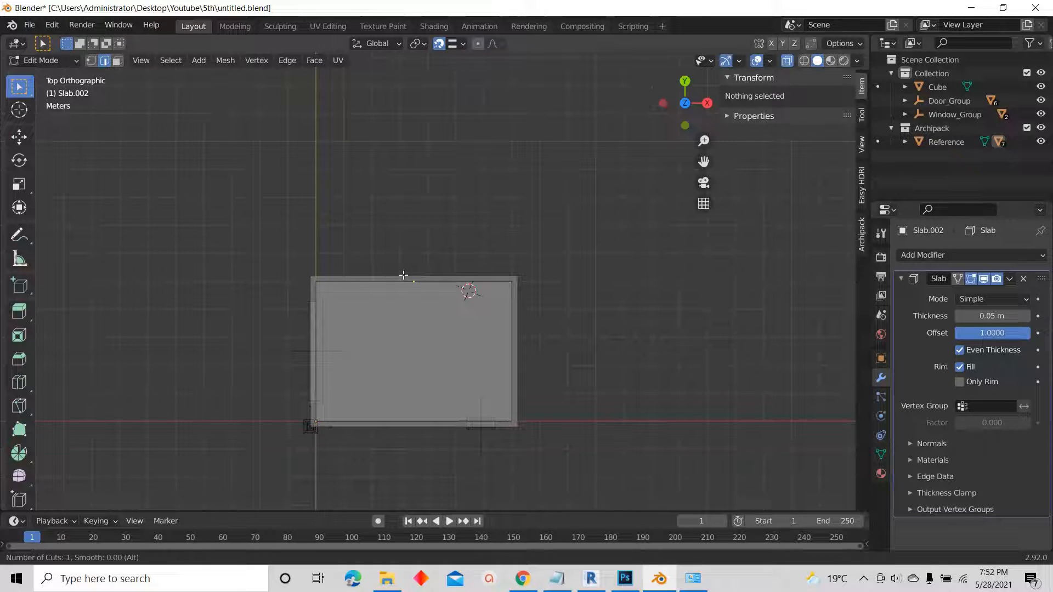
pyautogui.press('Escape')
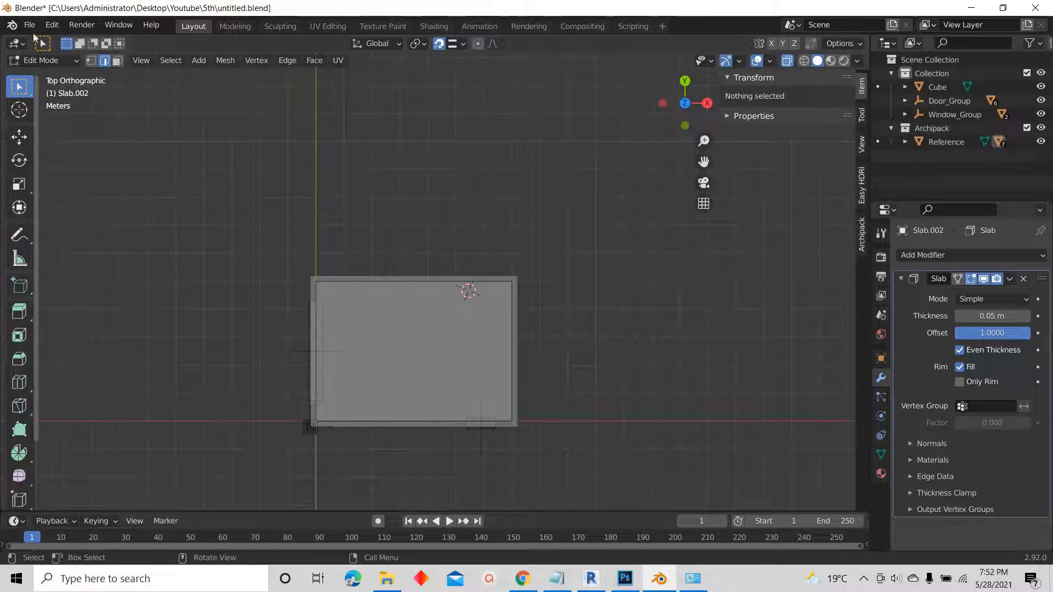
# - Return to Object Mode and delete the thin slab copy
pyautogui.click(44, 61)
pyautogui.click(50, 77)
pyautogui.moveTo(407, 351); pyautogui.dragTo(426, 291, button='middle')
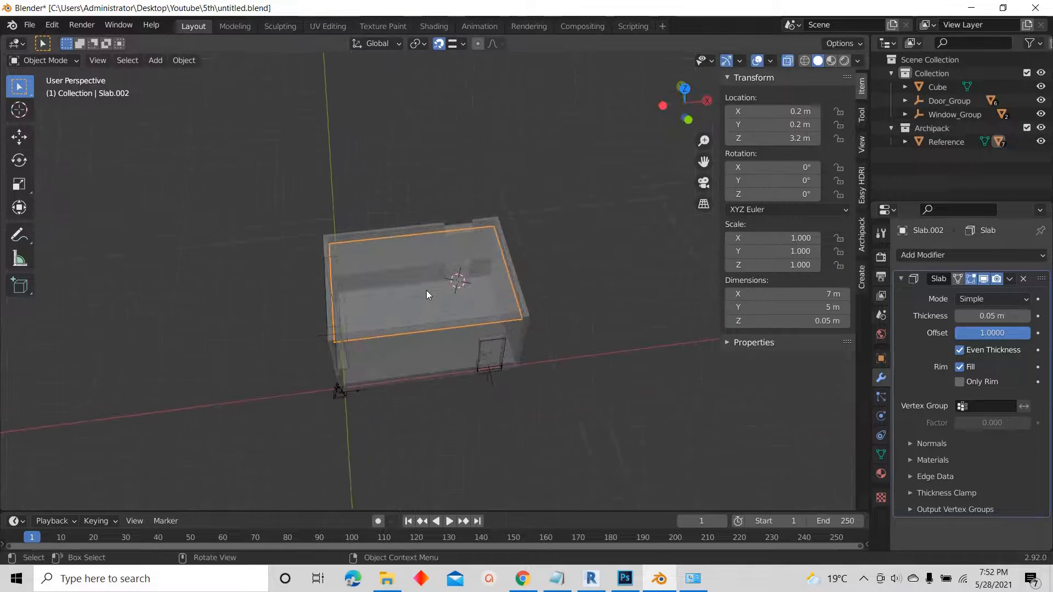
pyautogui.press('Delete')
# - Add a cube mesh at the 3D cursor inside the room
pyautogui.scroll(3, 425, 298)
pyautogui.hotkey('shift', 'a')
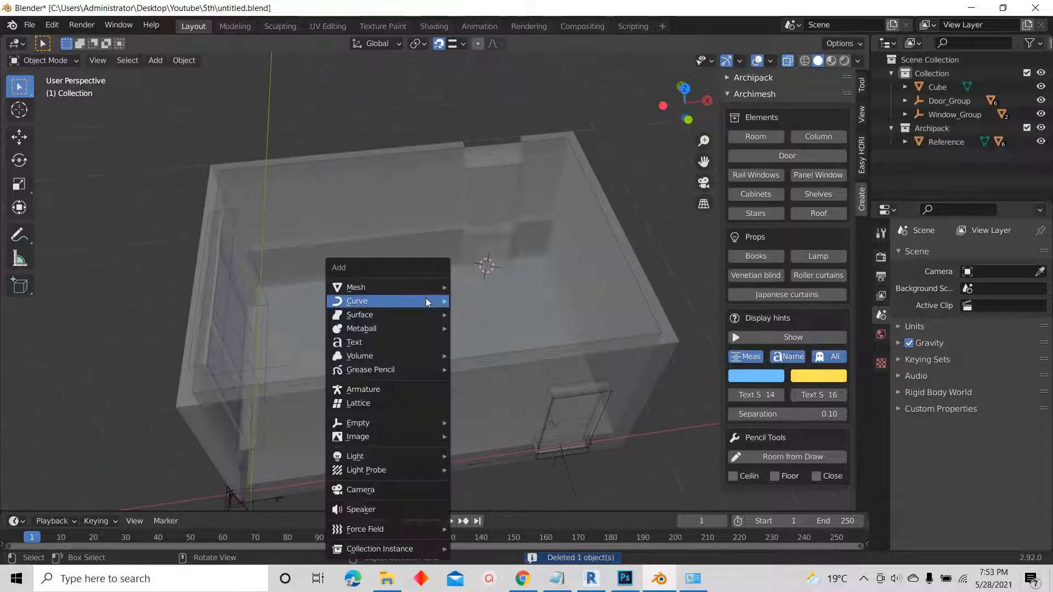
pyautogui.moveTo(378, 286)
pyautogui.click(478, 301)
pyautogui.scroll(-4, 409, 257)
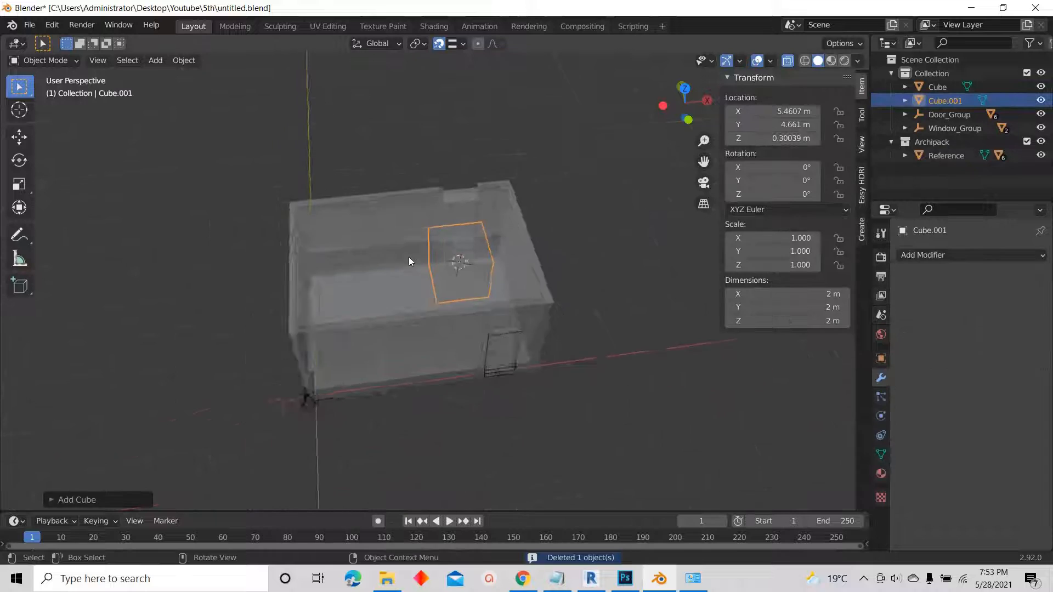
# - Set the new cube's Z dimension to 0.05 m and Y dimension to 5 m, and open its X dimension for editing
pyautogui.doubleClick(811, 321)
pyautogui.press('BackSpace')
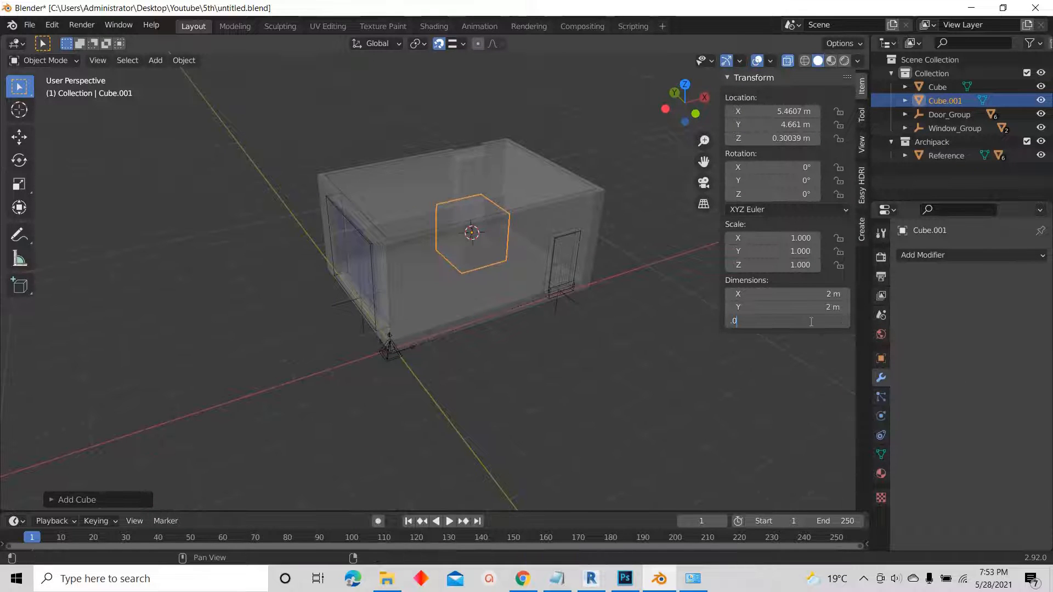
pyautogui.press('Return')
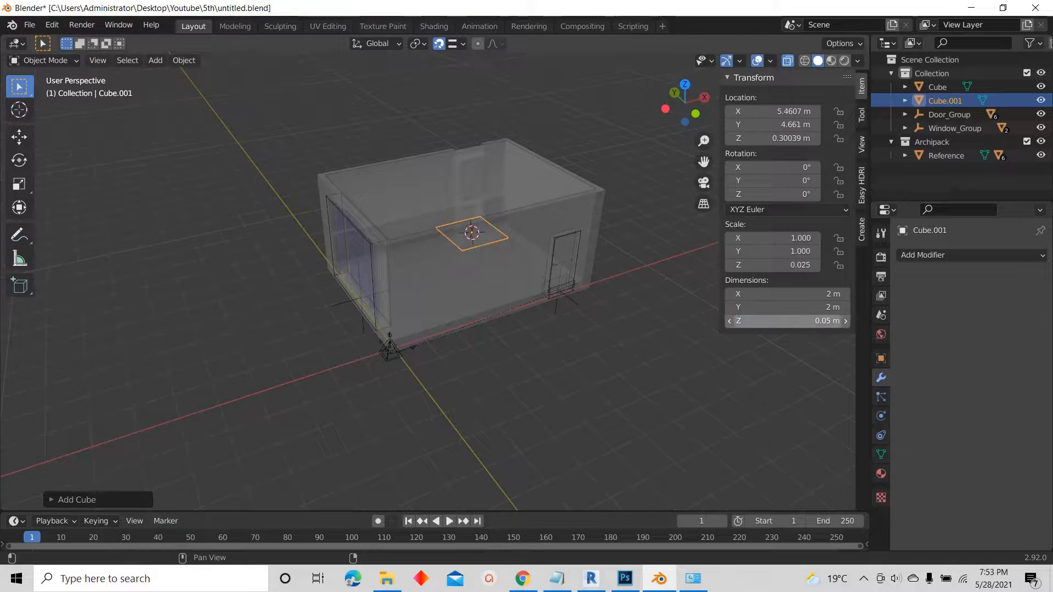
pyautogui.click(812, 305)
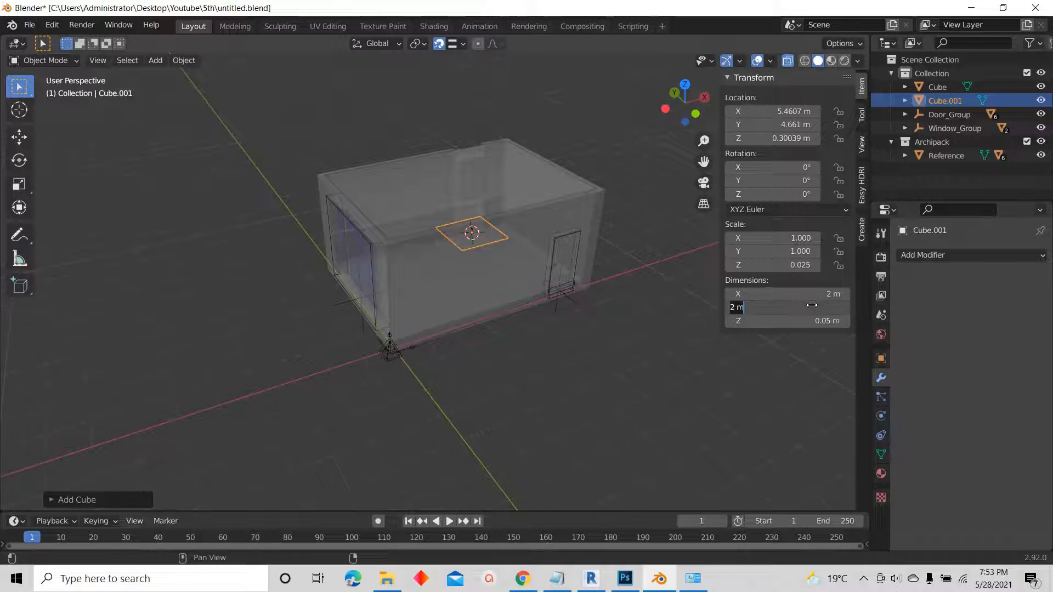
pyautogui.press('Return')
pyautogui.click(814, 298)
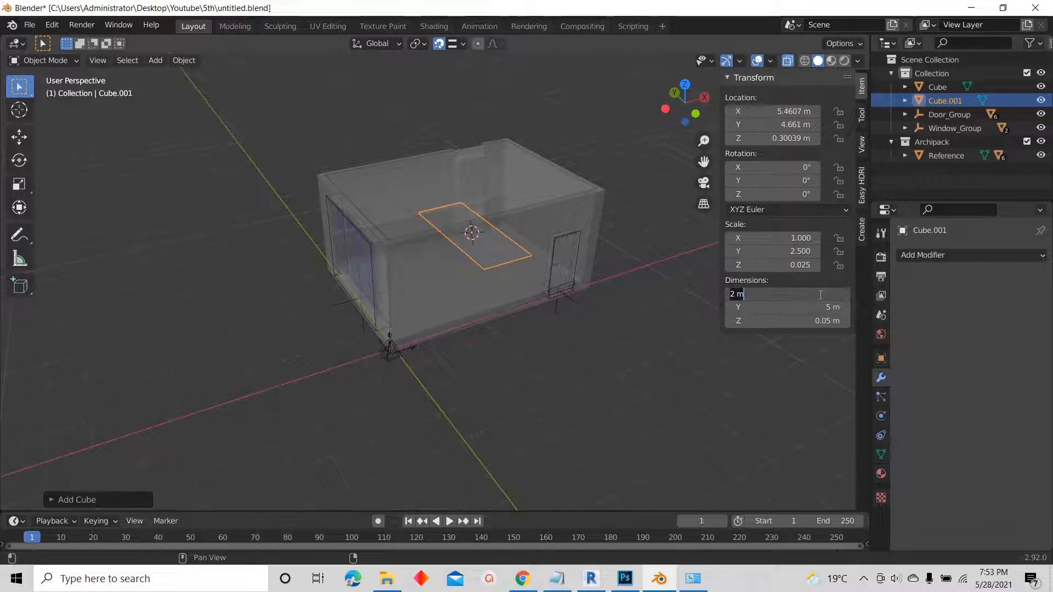
# - Set the flat cube's X dimension to 7 m and align it with the room's interior at X 3.5 m, Y 2.5 m
pyautogui.write('7')
pyautogui.press('Return')
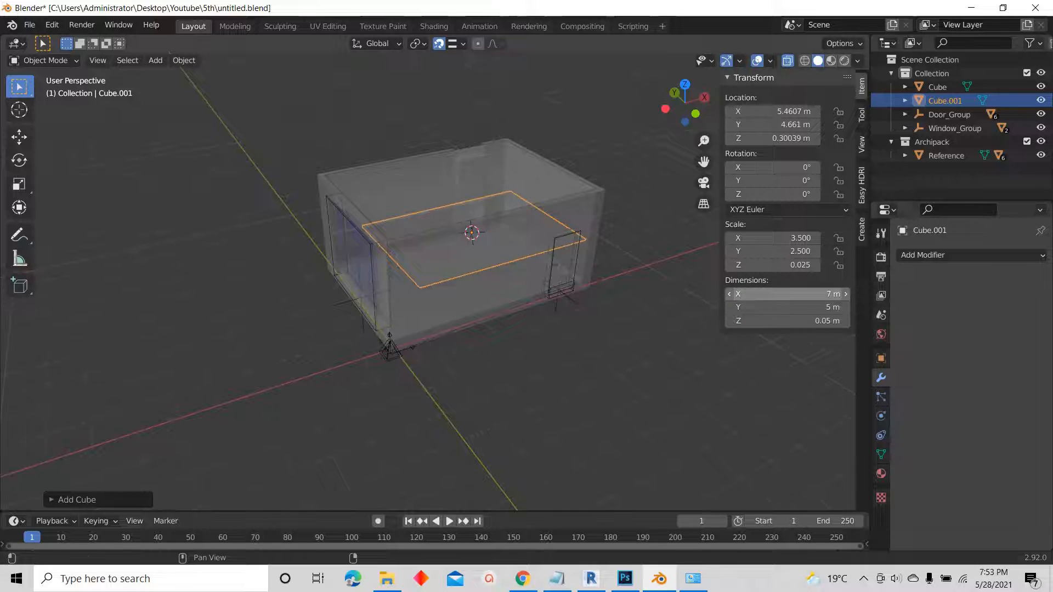
pyautogui.click(685, 83)
pyautogui.scroll(1, 513, 328)
pyautogui.scroll(-3, 504, 276)
pyautogui.scroll(4, 493, 282)
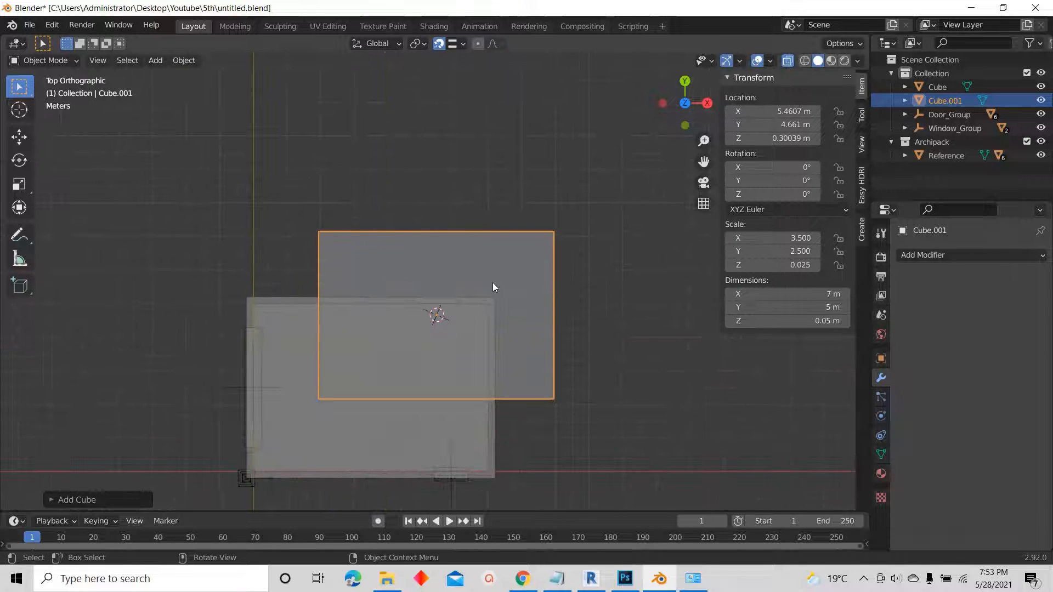
pyautogui.press('g')
pyautogui.press('y')
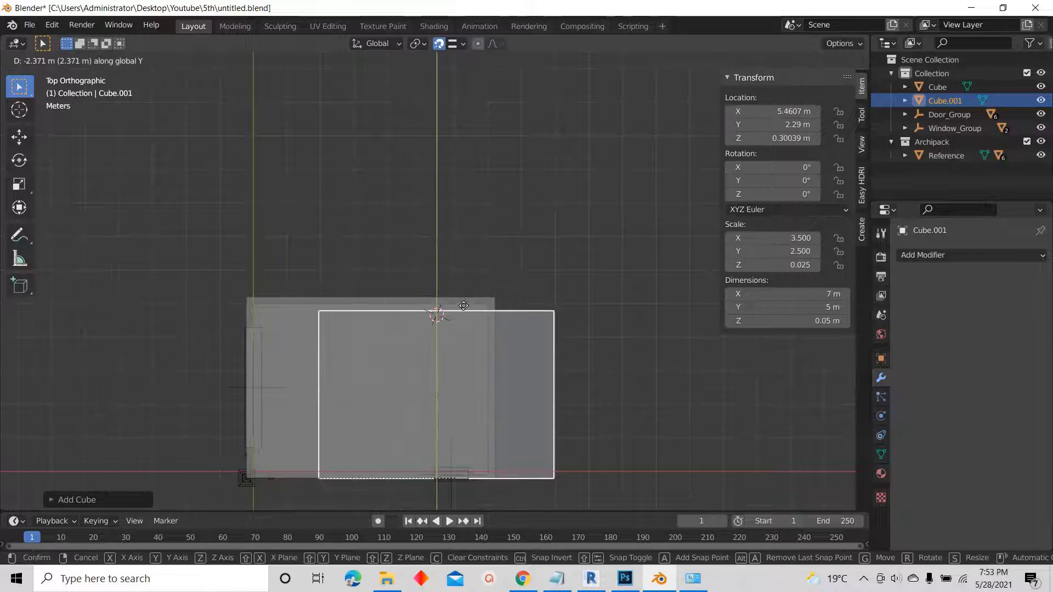
pyautogui.click(475, 314)
pyautogui.press('g')
pyautogui.press('x')
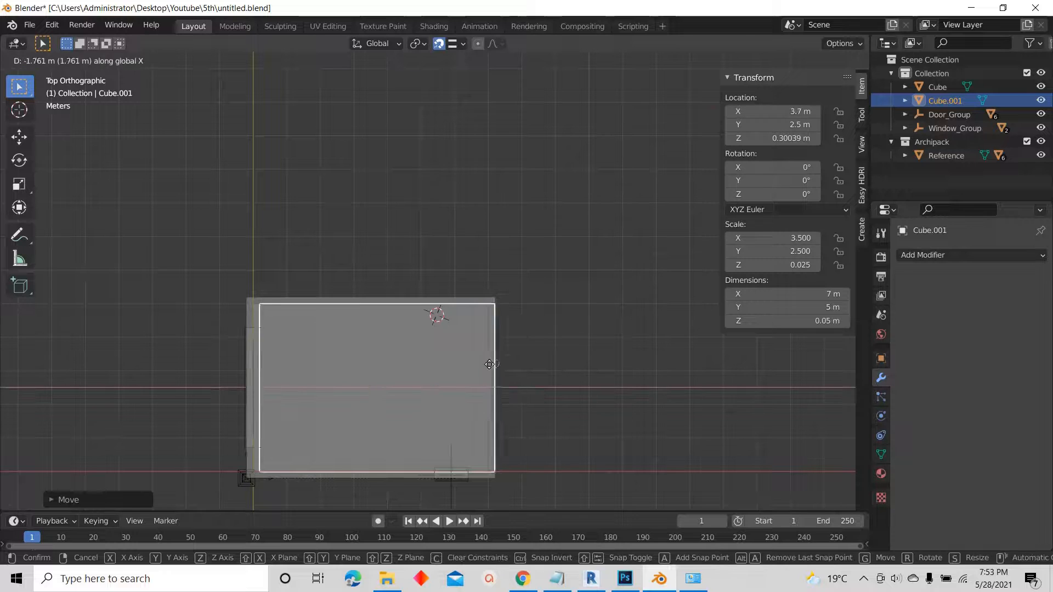
pyautogui.click(480, 362)
# - Raise the flat panel vertically to Z 3.275 m, near the top of the room's walls
pyautogui.moveTo(480, 362); pyautogui.dragTo(639, 147, button='middle')
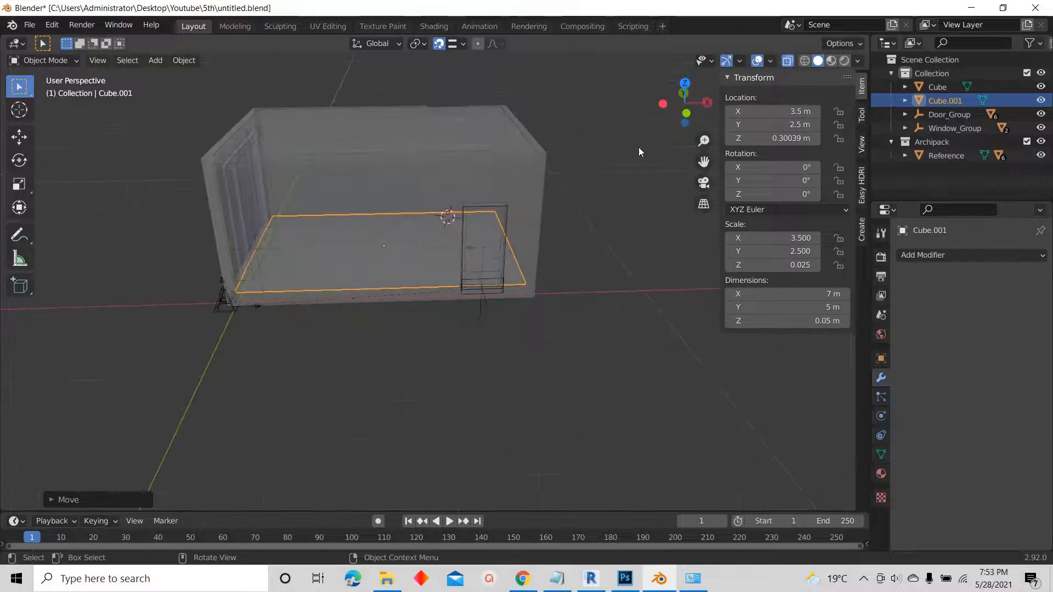
pyautogui.click(681, 119)
pyautogui.scroll(4, 464, 108)
pyautogui.scroll(1, 466, 123)
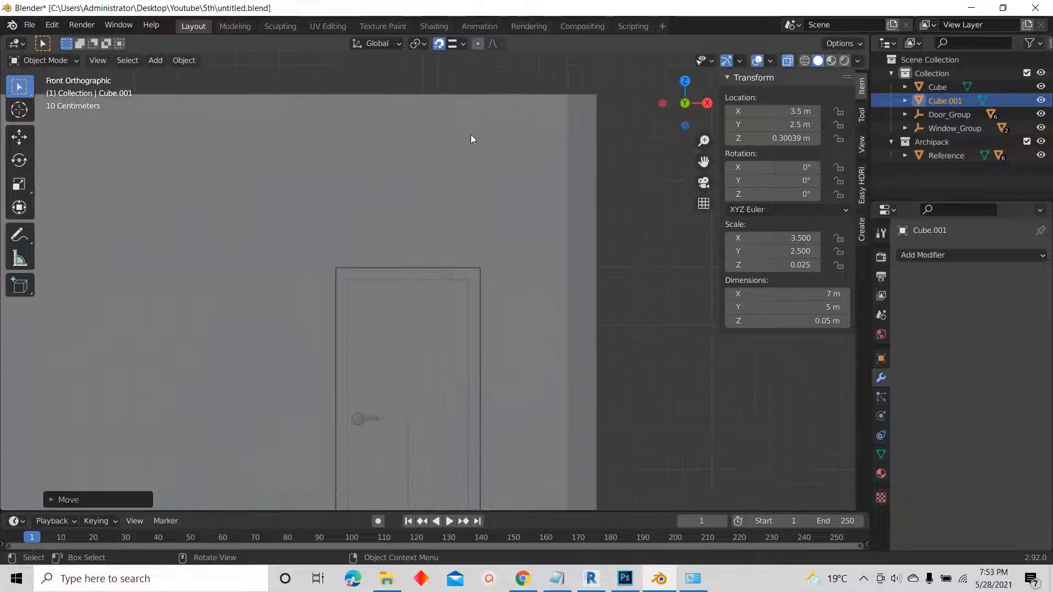
pyautogui.press('g')
pyautogui.press('z')
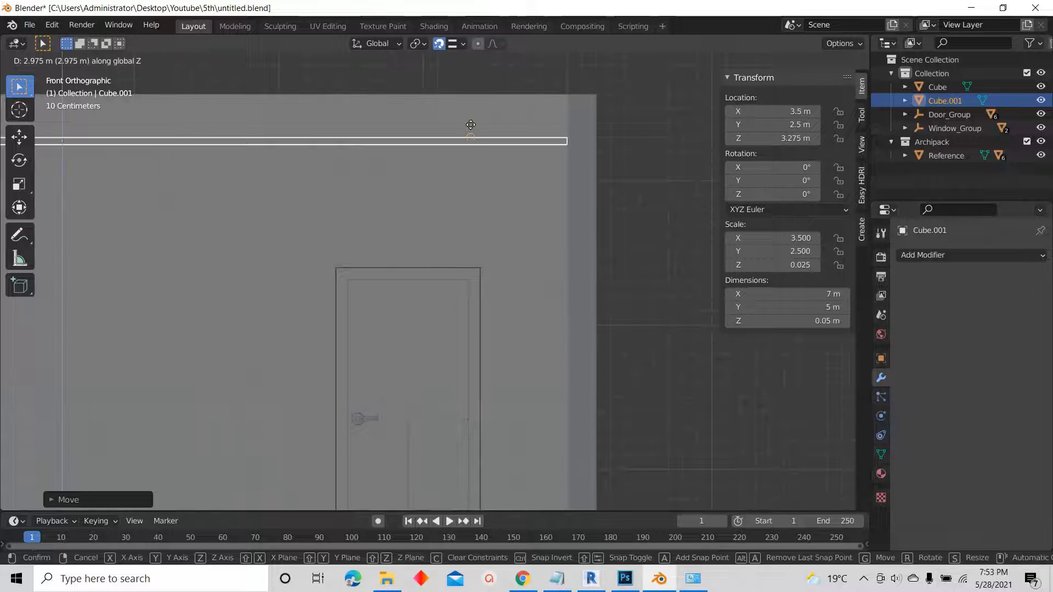
pyautogui.press('Escape')
pyautogui.scroll(-5, 545, 137)
# - Open the ceiling panel in Edit Mode, viewed from above with nothing selected
pyautogui.press('Tab')
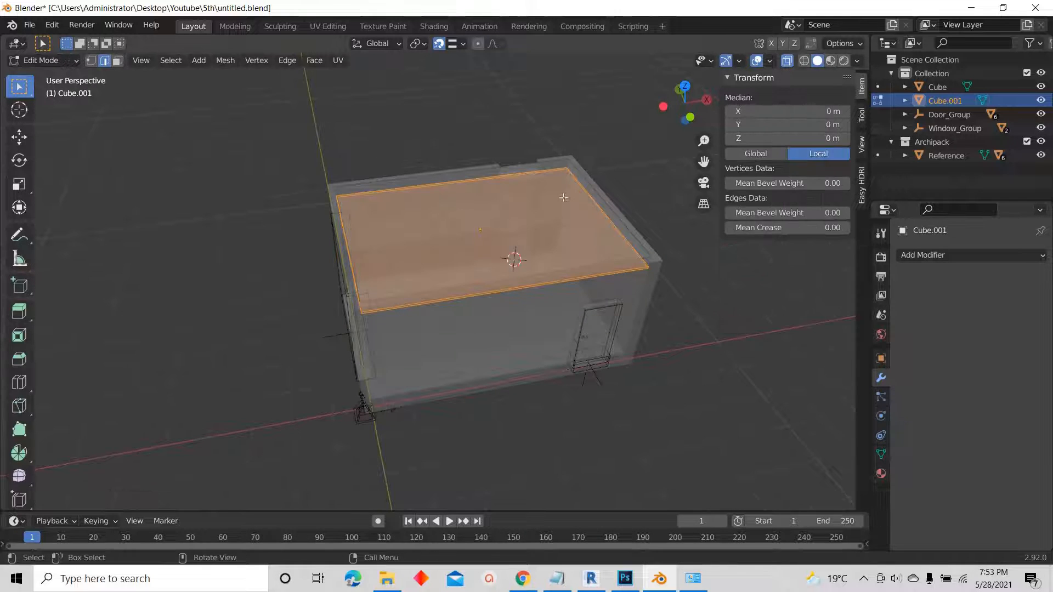
pyautogui.press('KP_7')
pyautogui.hotkey('alt', 'a')
pyautogui.hotkey('ctrl', 'r')
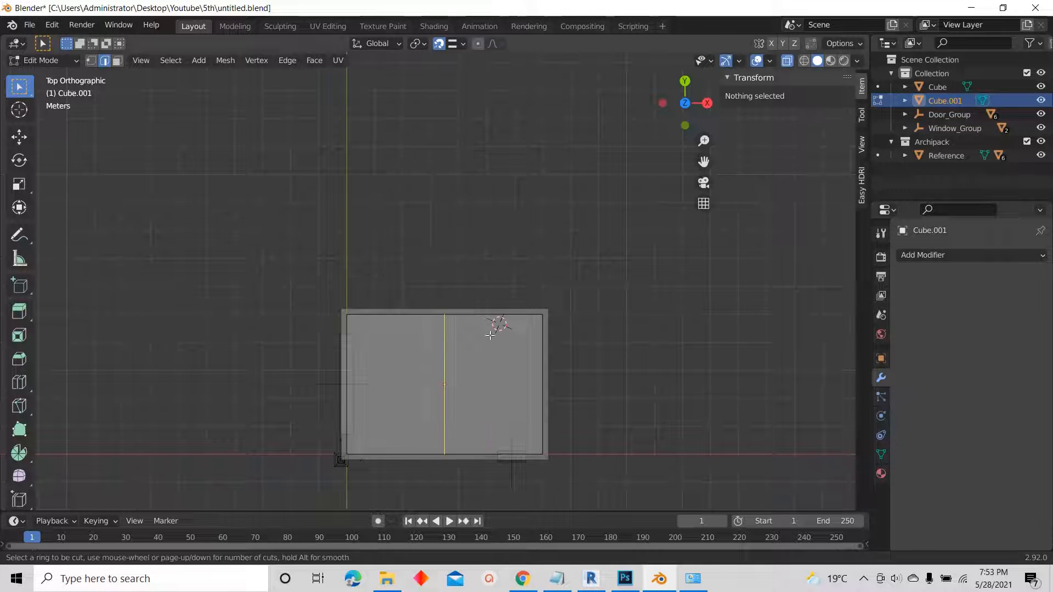
pyautogui.scroll(4, 439, 324)
pyautogui.rightClick(459, 330)
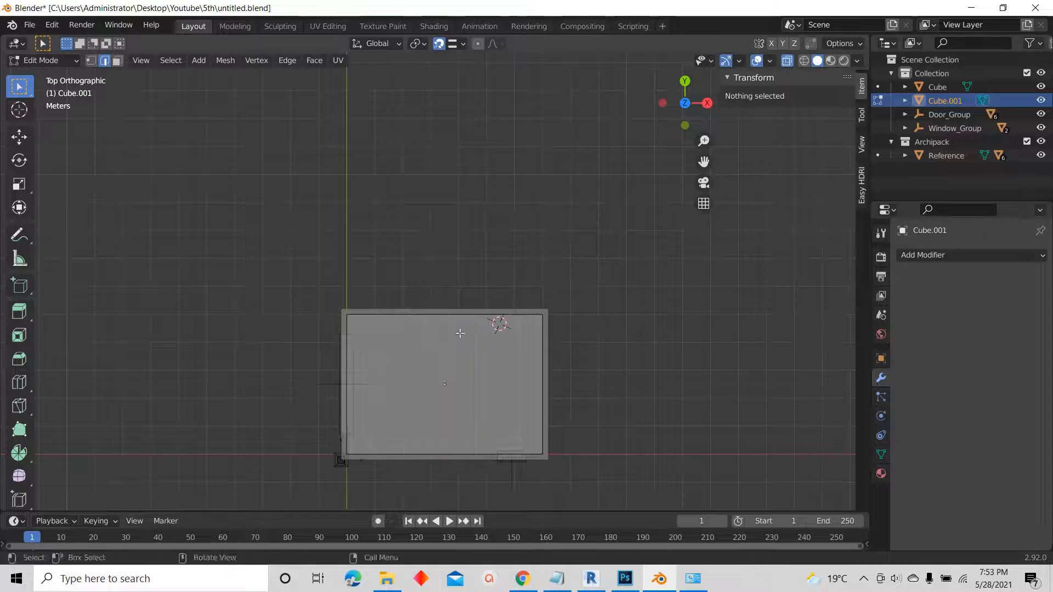
pyautogui.scroll(-5, 565, 286)
pyautogui.scroll(5, 510, 312)
# - Try to add a loop cut at the panel's +X edge and offset it 0.0555 m along X
pyautogui.hotkey('ctrl', 'r')
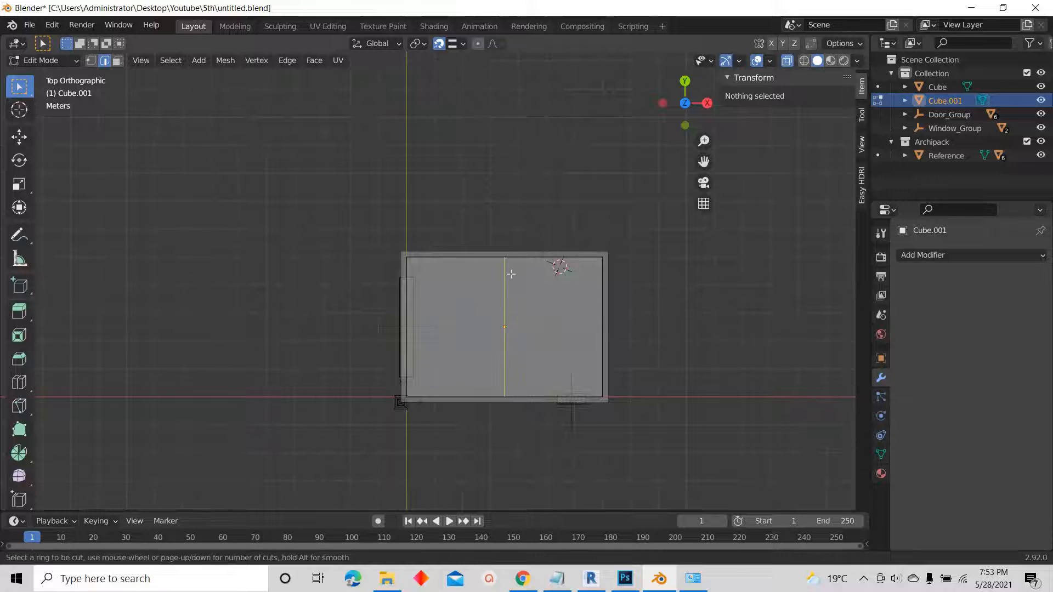
pyautogui.click(512, 273)
pyautogui.click(604, 295)
pyautogui.scroll(3, 609, 296)
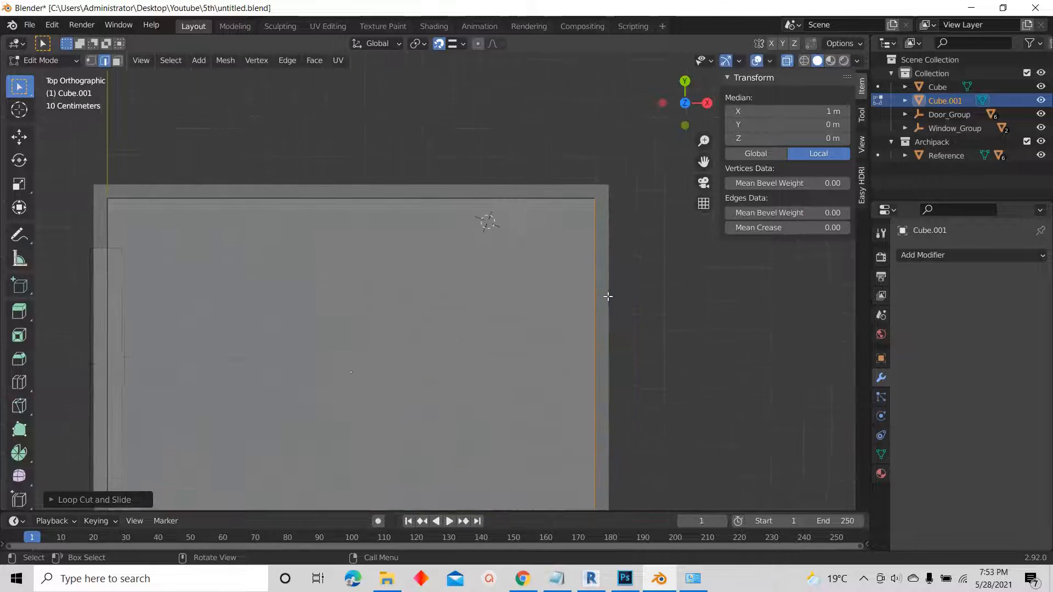
pyautogui.press('g')
pyautogui.press('x')
pyautogui.press('.')
pyautogui.write('0555')
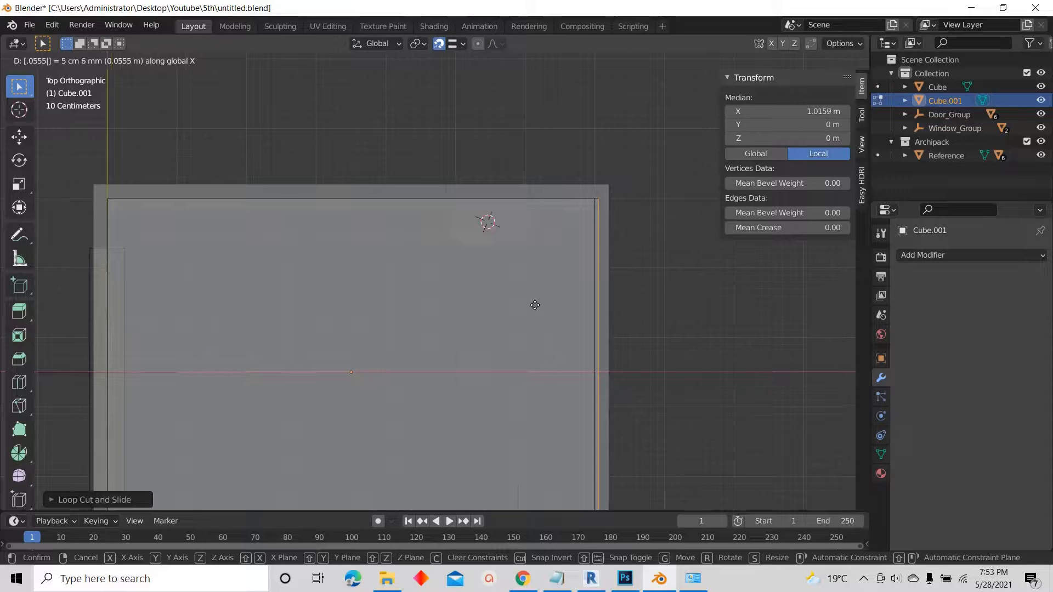
pyautogui.press('Return')
pyautogui.hotkey('alt', 'a')
# - Add a loop cut at the ceiling panel's +X edge and move it 0.5 m inward along X
pyautogui.hotkey('ctrl', 'r')
pyautogui.click(544, 208)
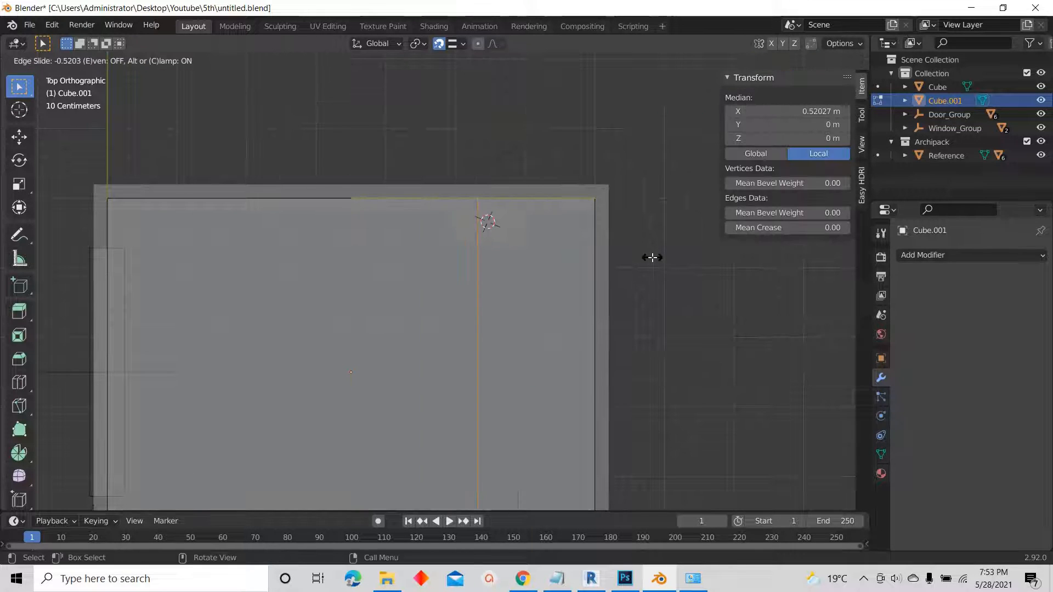
pyautogui.click(610, 263)
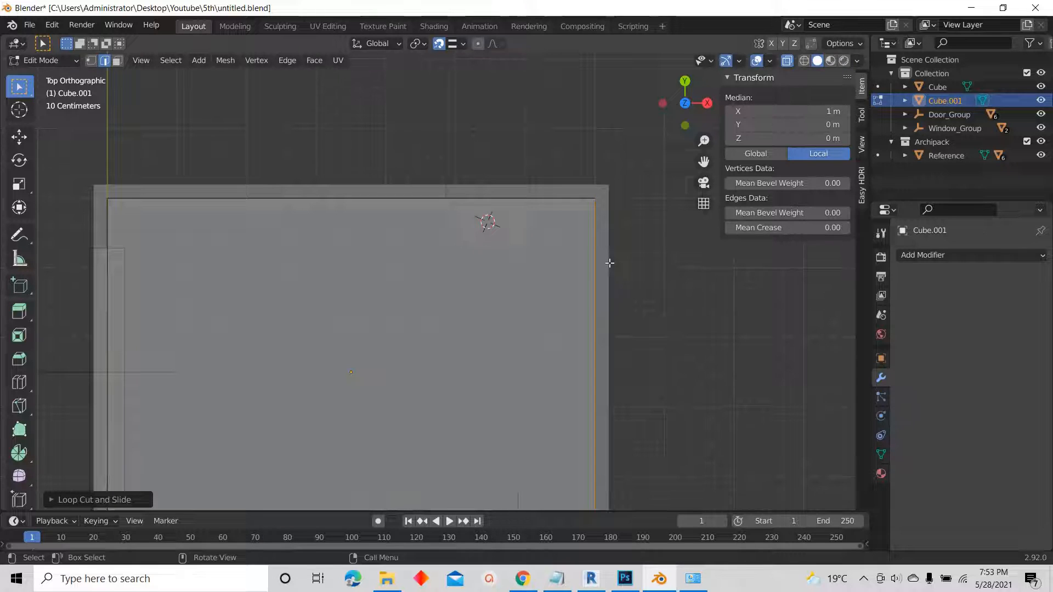
pyautogui.press('g')
pyautogui.press('x')
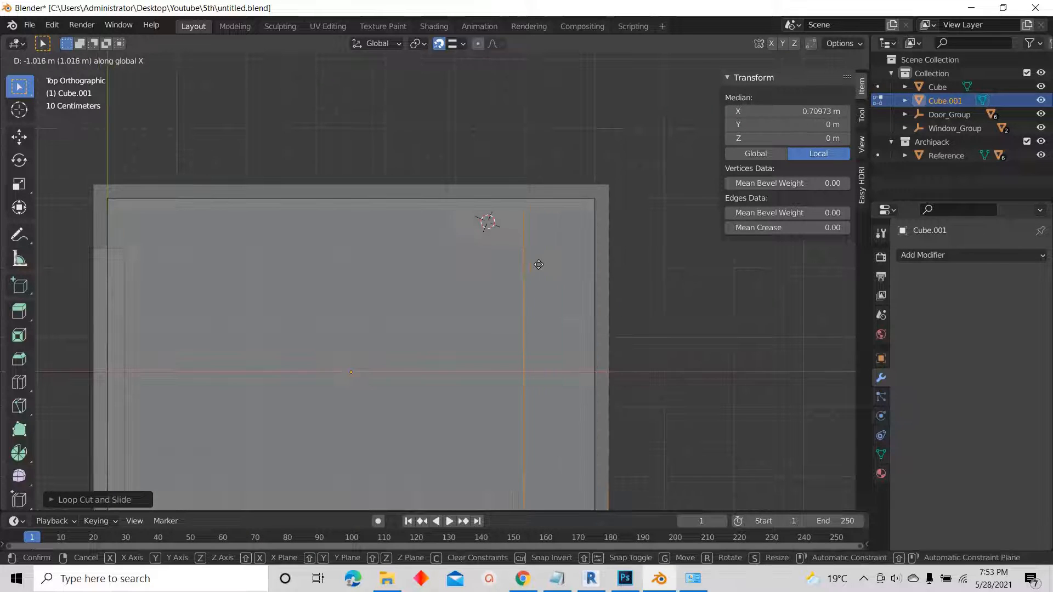
pyautogui.write('.5')
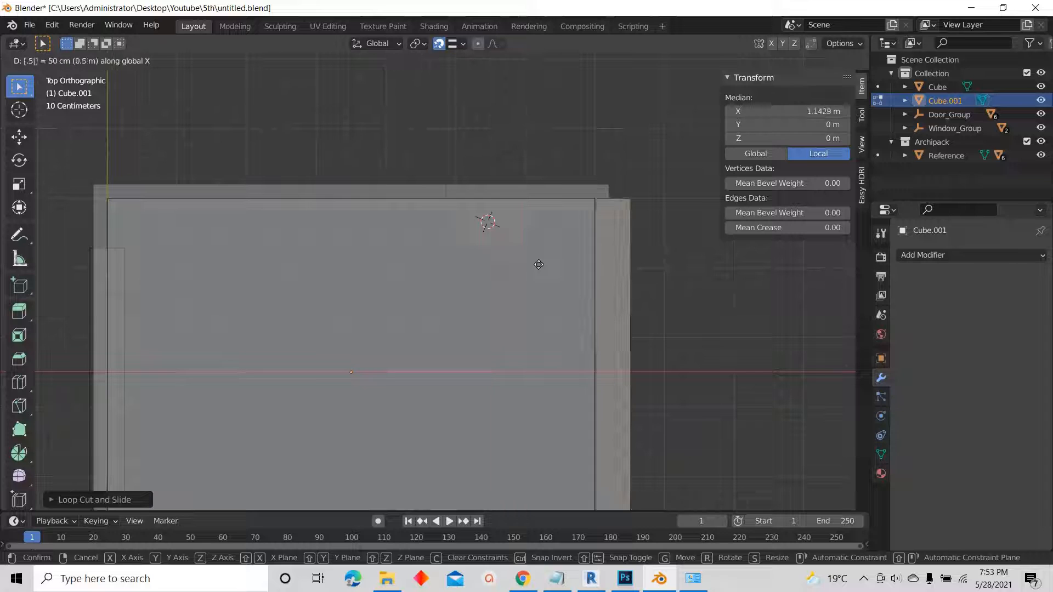
pyautogui.press('Return')
# - Add a loop cut at the ceiling panel's -X edge and move it 0.5 m inward along X
pyautogui.scroll(-4, 540, 264)
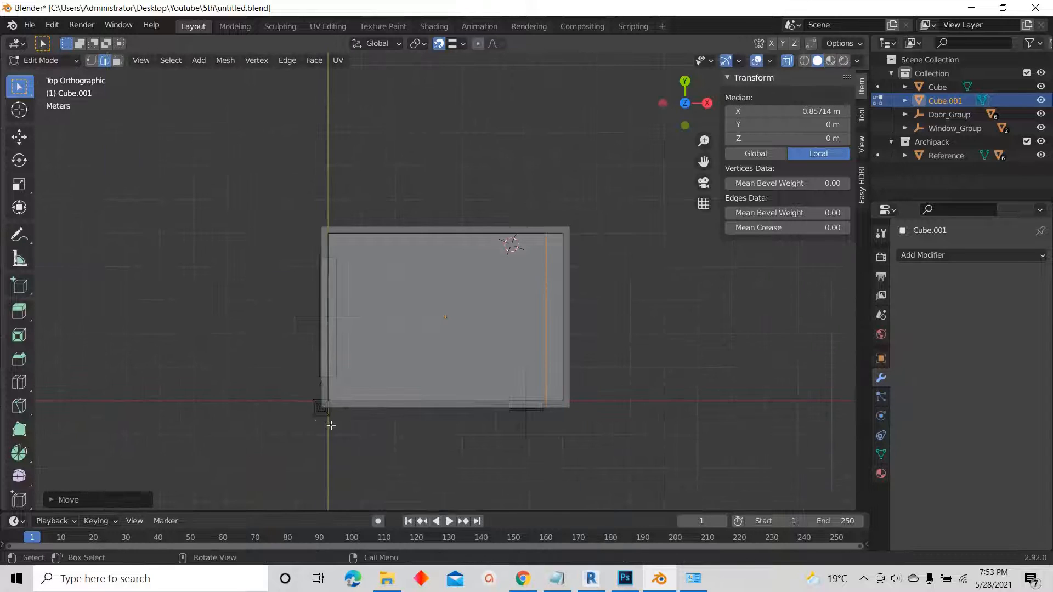
pyautogui.scroll(3, 340, 423)
pyautogui.hotkey('ctrl', 'r')
pyautogui.click(447, 99)
pyautogui.click(312, 203)
pyautogui.press('g')
pyautogui.press('x')
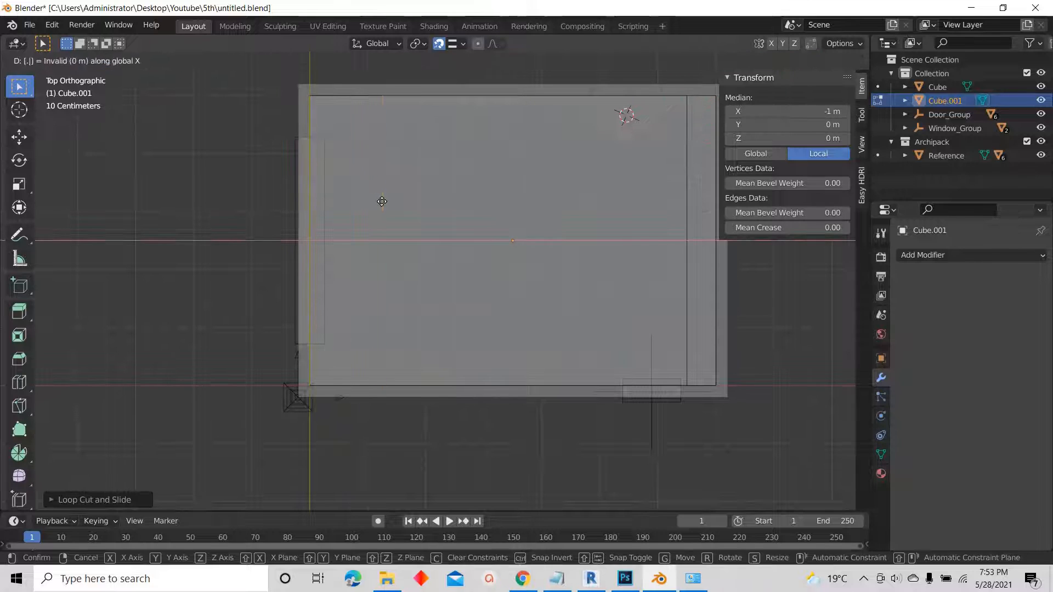
pyautogui.click(381, 202)
# - Add a loop cut at the ceiling panel's +Y edge and move it -0.5 m along Y
pyautogui.scroll(-2, 481, 346)
pyautogui.hotkey('ctrl', 'r')
pyautogui.click(594, 177)
pyautogui.click(510, 156)
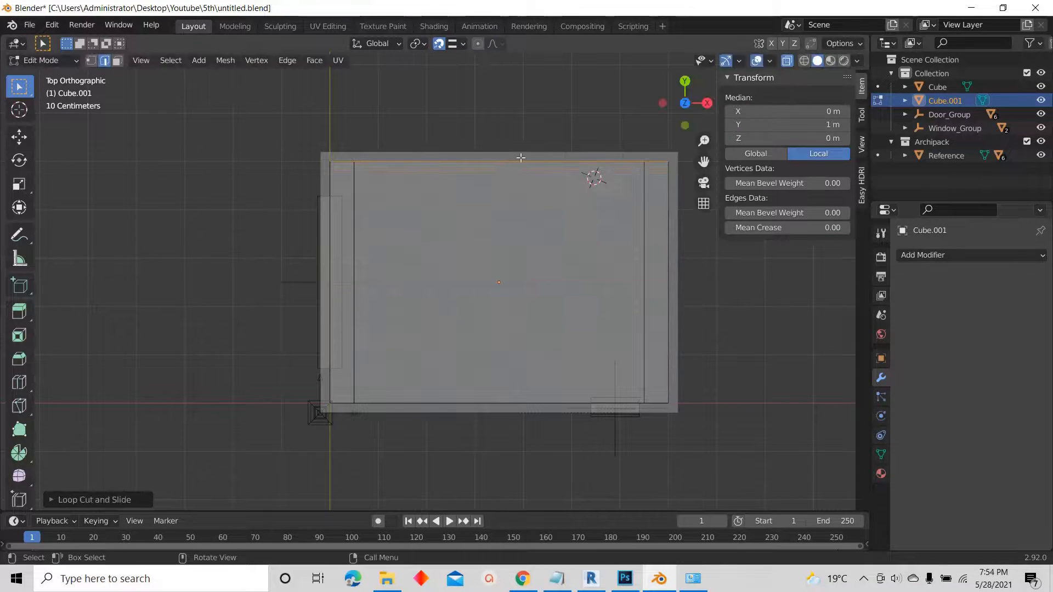
pyautogui.write('gy-.5')
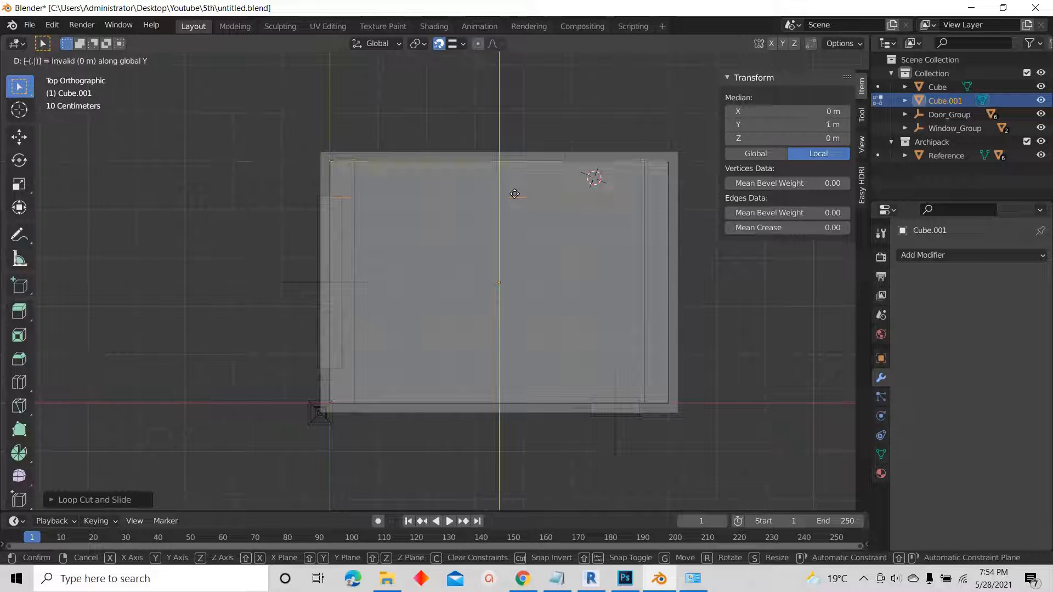
pyautogui.press('Return')
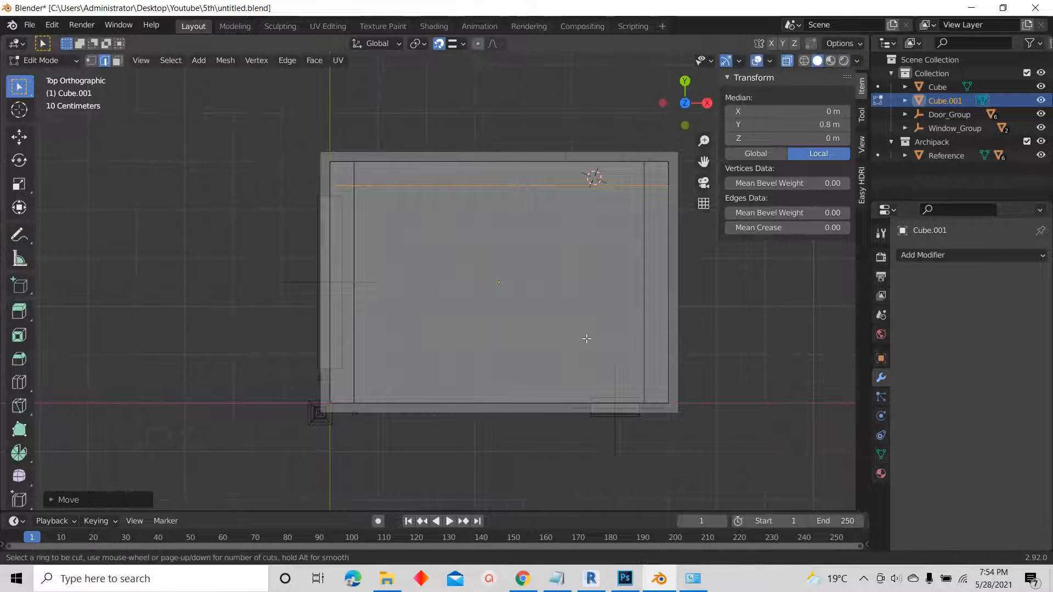
# - Add a loop cut at the ceiling panel's -Y edge and move it 0.5 m inward along Y
pyautogui.click(653, 300)
pyautogui.click(498, 401)
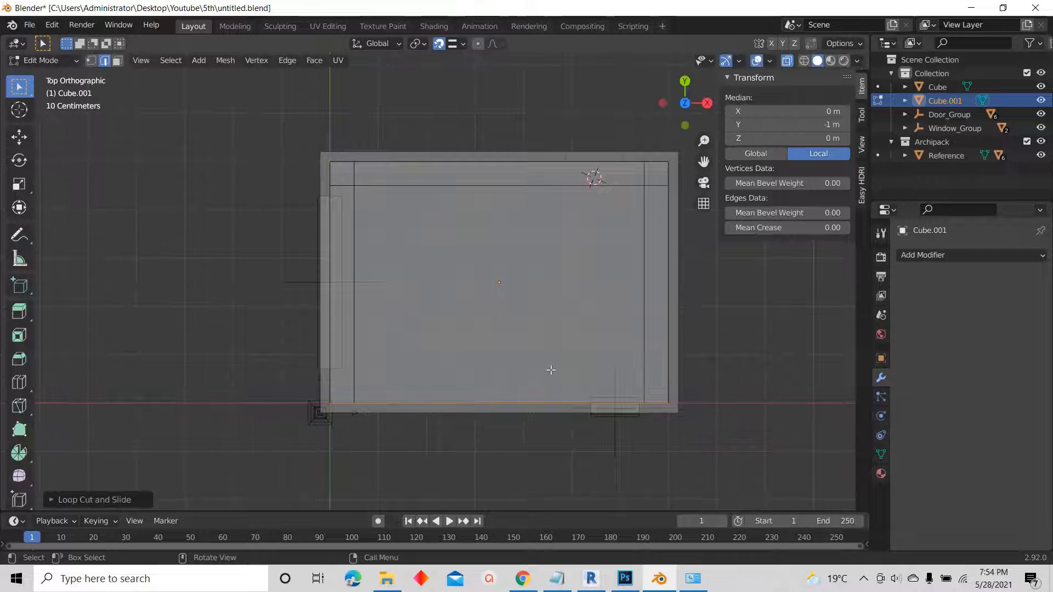
pyautogui.scroll(1, 551, 369)
pyautogui.press('g')
pyautogui.press('y')
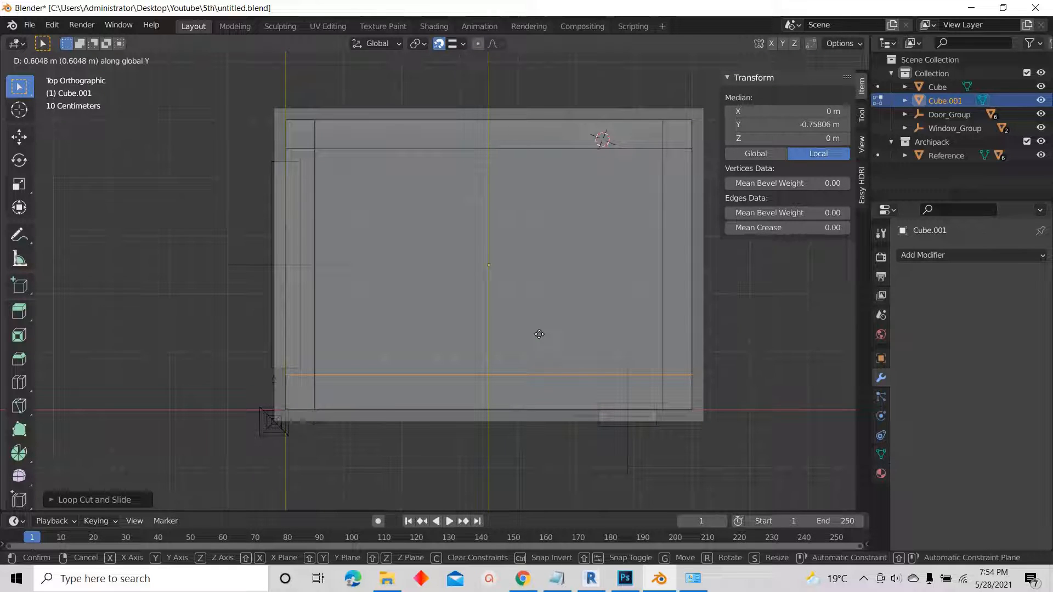
pyautogui.write('.05')
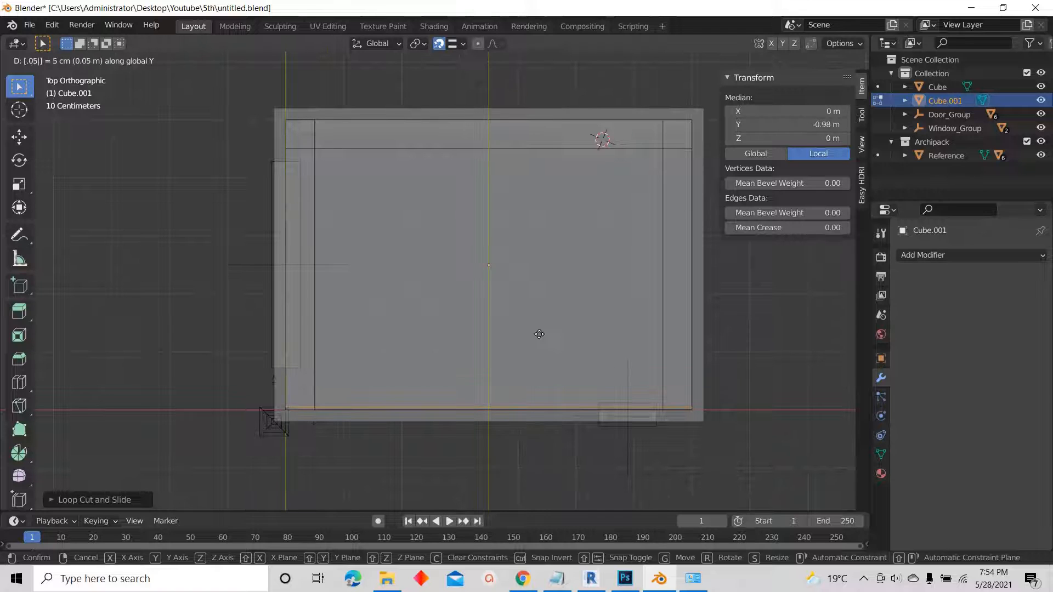
pyautogui.press('BackSpace')
pyautogui.write('2')
pyautogui.press('Return')
# - Switch the panel's mesh editing to face selection and turn off the X-ray display
pyautogui.press('3')
pyautogui.scroll(-3, 453, 279)
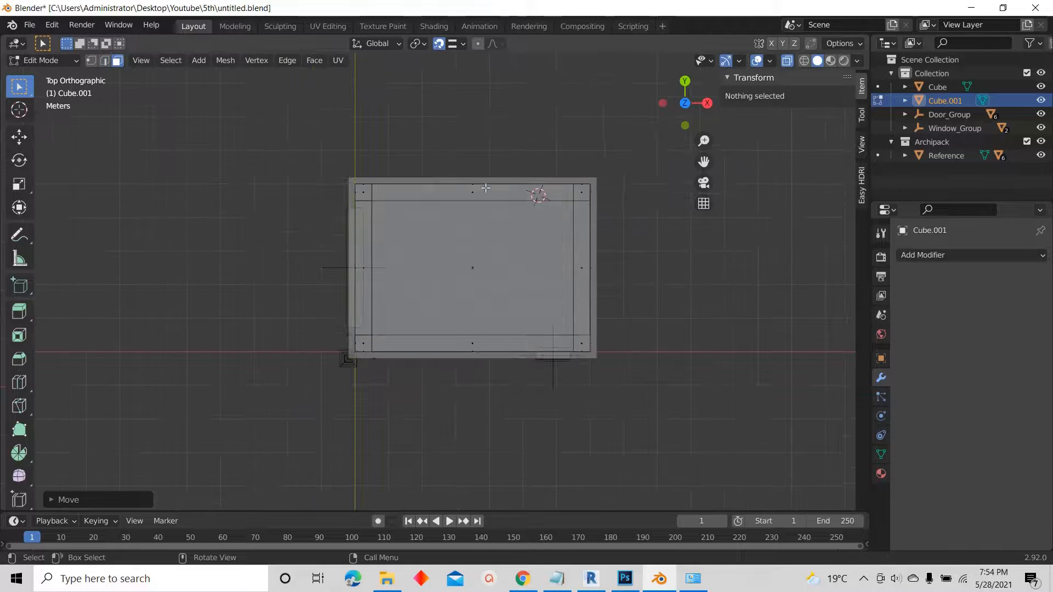
pyautogui.scroll(-3, 617, 254)
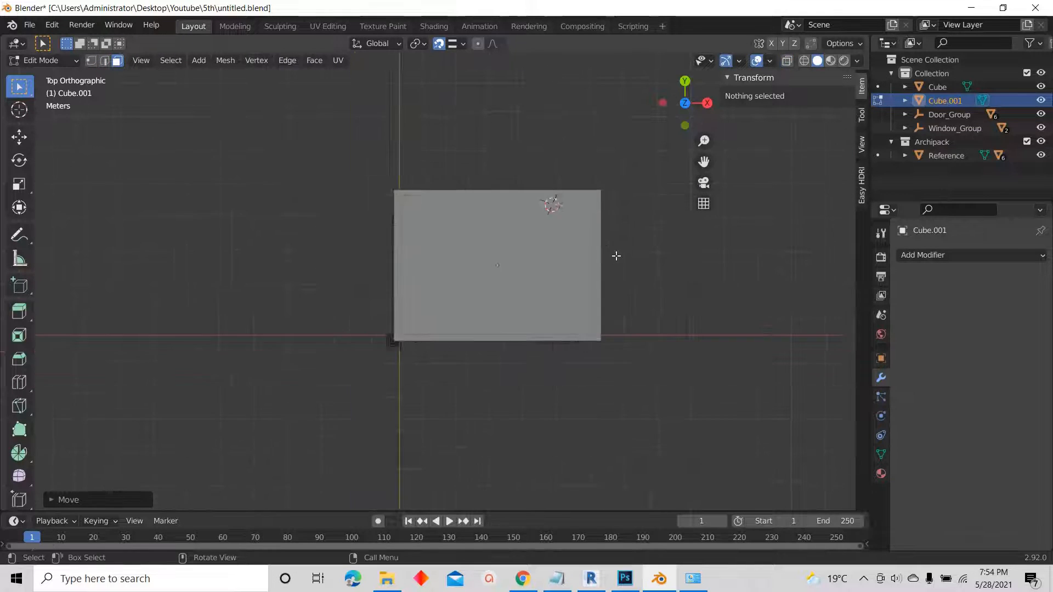
pyautogui.scroll(2, 628, 196)
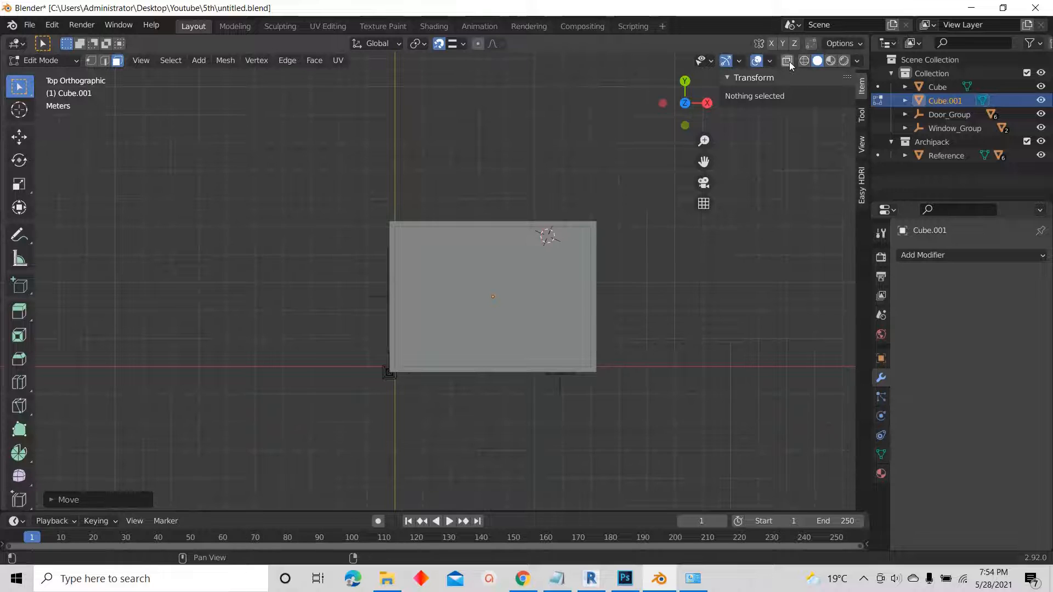
# - Return to Object Mode and hide the room's walls and the roof slab above the ceiling panel
pyautogui.press('Tab')
pyautogui.scroll(-2, 545, 149)
pyautogui.scroll(3, 501, 278)
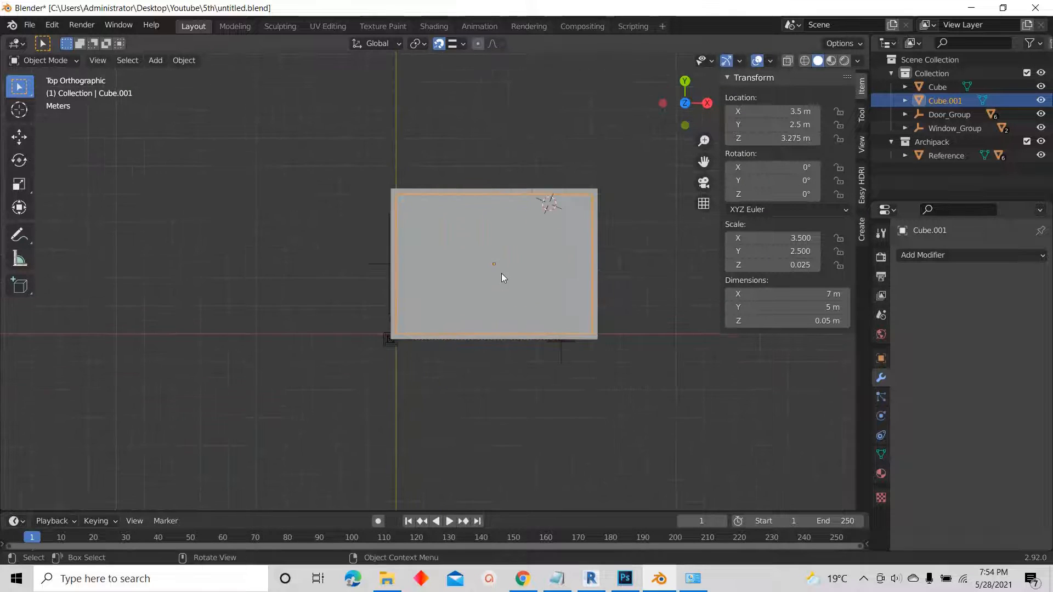
pyautogui.click(501, 277)
pyautogui.moveTo(501, 277); pyautogui.dragTo(457, 288, button='middle')
pyautogui.click(458, 287)
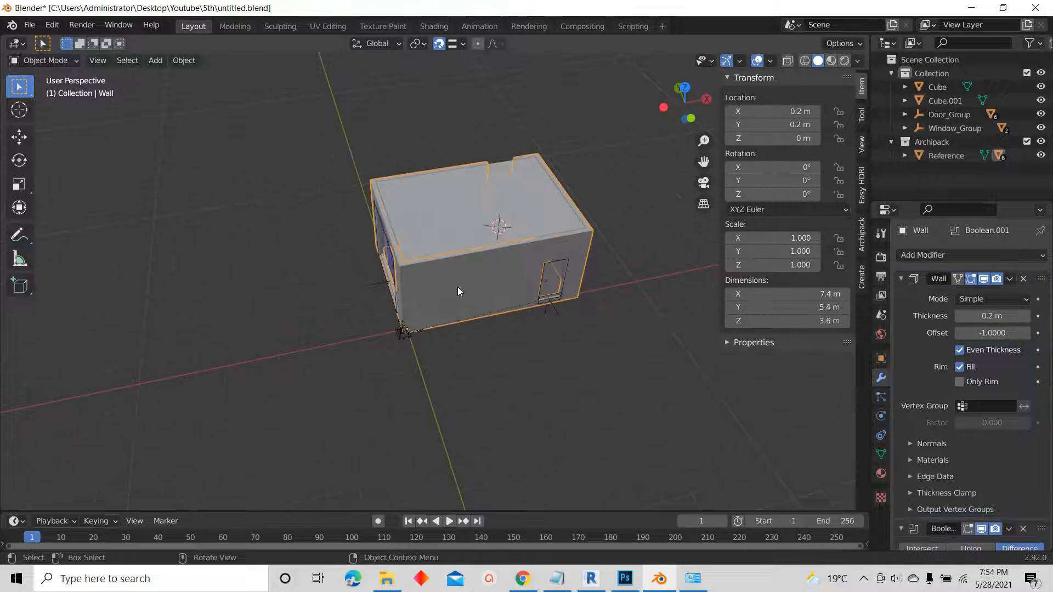
pyautogui.scroll(1, 492, 206)
pyautogui.click(483, 206)
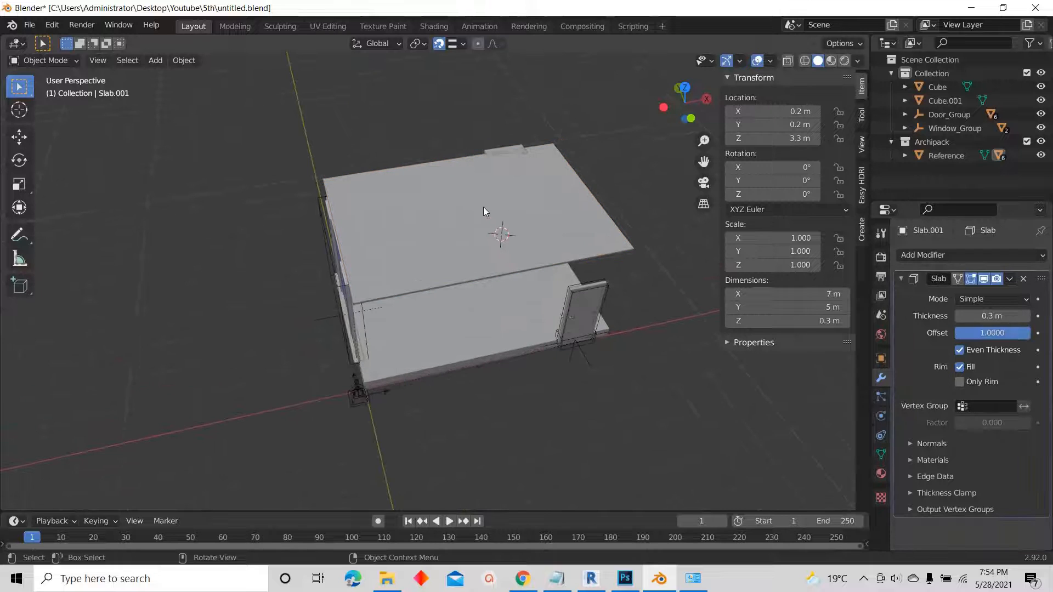
pyautogui.scroll(-2, 483, 205)
# - Cut an opening through the middle of the ceiling panel by bridging its central top and bottom faces with Bridge Edge Loops
pyautogui.click(437, 187)
pyautogui.scroll(3, 436, 187)
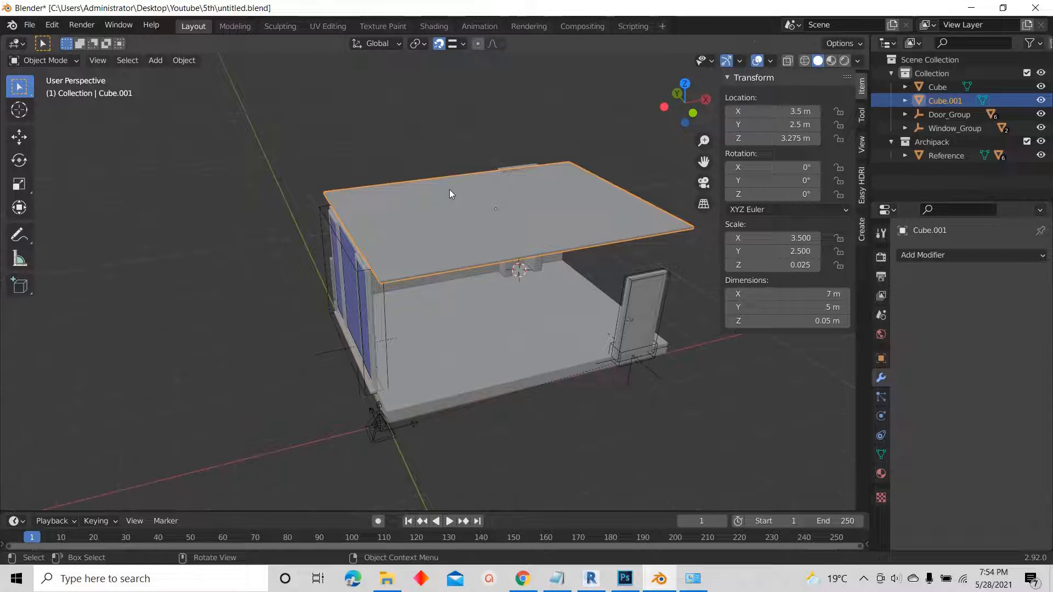
pyautogui.press('Tab')
pyautogui.click(454, 208)
pyautogui.moveTo(455, 209); pyautogui.dragTo(448, 233, button='middle')
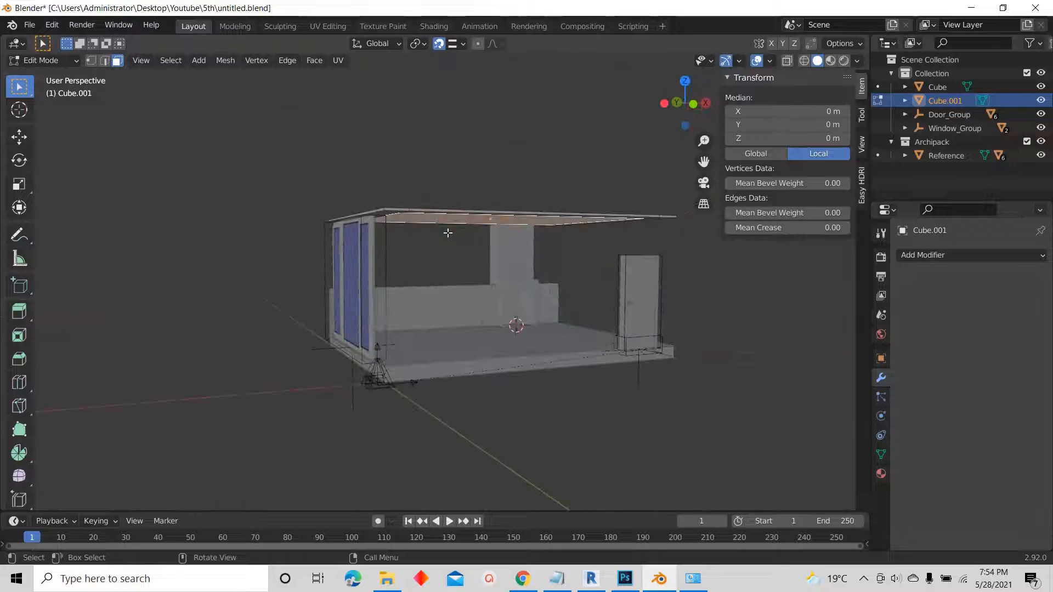
pyautogui.press('F3')
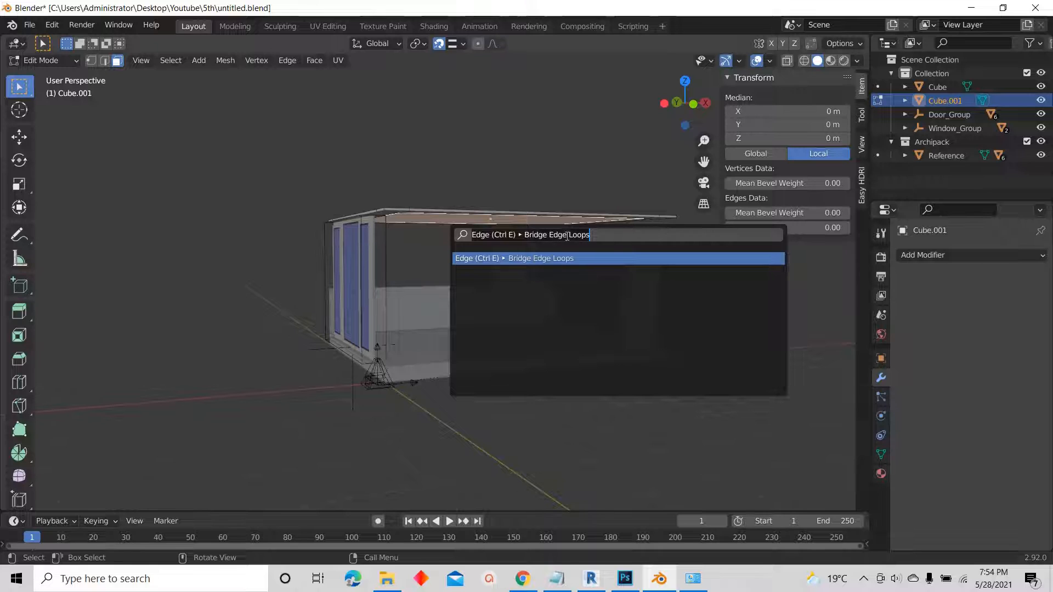
pyautogui.press('Return')
pyautogui.moveTo(513, 199); pyautogui.dragTo(460, 166, button='middle')
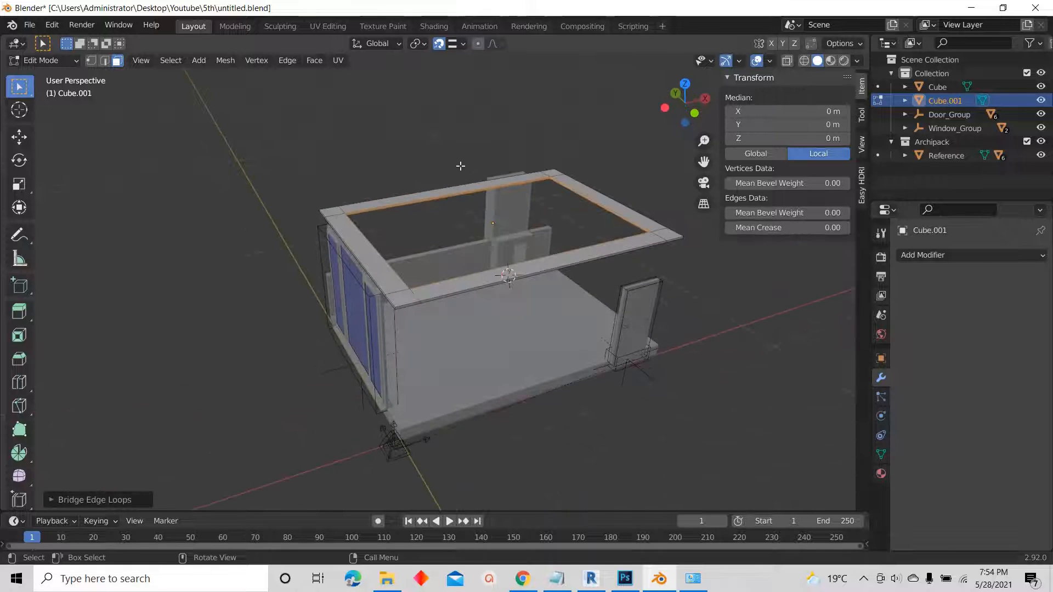
# - Return the ceiling panel to Object Mode and unhide the room's walls and roof slab
pyautogui.scroll(2, 512, 176)
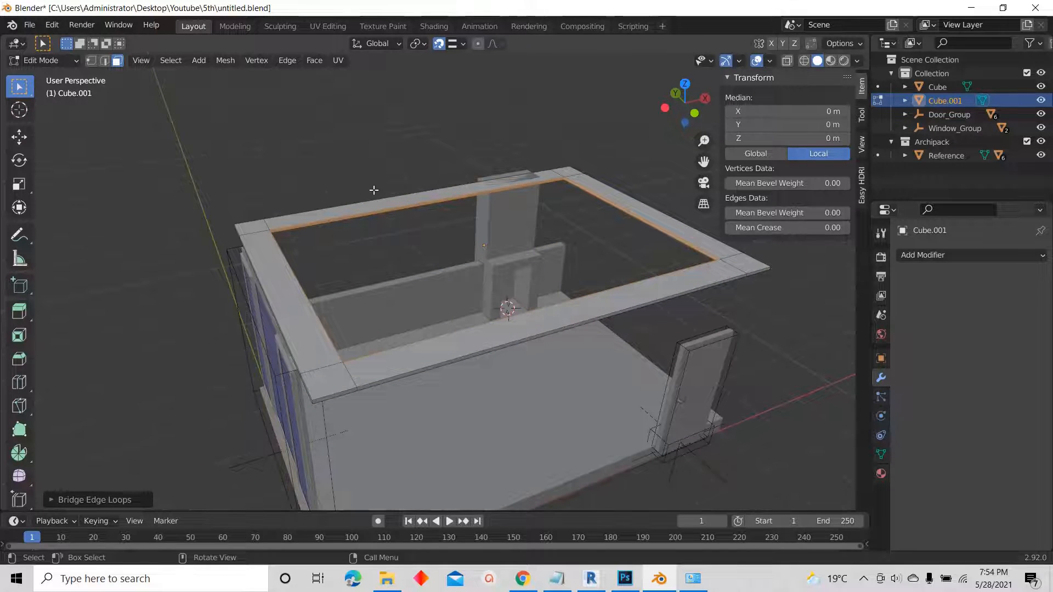
pyautogui.scroll(-3, 400, 206)
pyautogui.press('Tab')
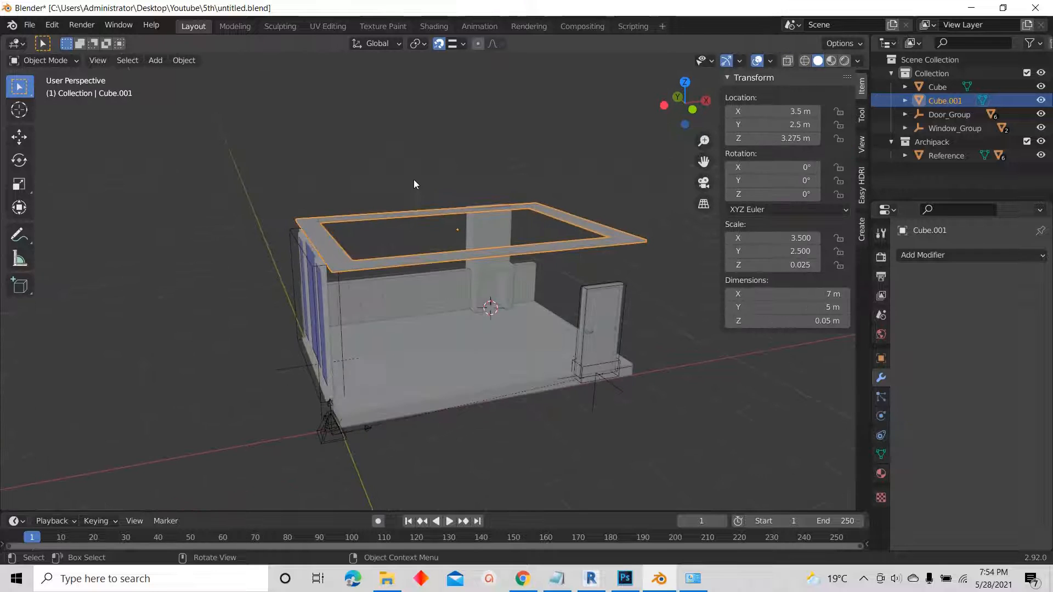
pyautogui.moveTo(414, 180); pyautogui.dragTo(413, 183, button='middle')
pyautogui.scroll(5, 437, 219)
pyautogui.scroll(-5, 428, 226)
pyautogui.scroll(8, 460, 328)
pyautogui.scroll(-4, 460, 328)
pyautogui.moveTo(461, 331); pyautogui.dragTo(575, 290, button='middle')
pyautogui.moveTo(540, 324); pyautogui.dragTo(428, 331, button='middle')
pyautogui.scroll(-10, 434, 308)
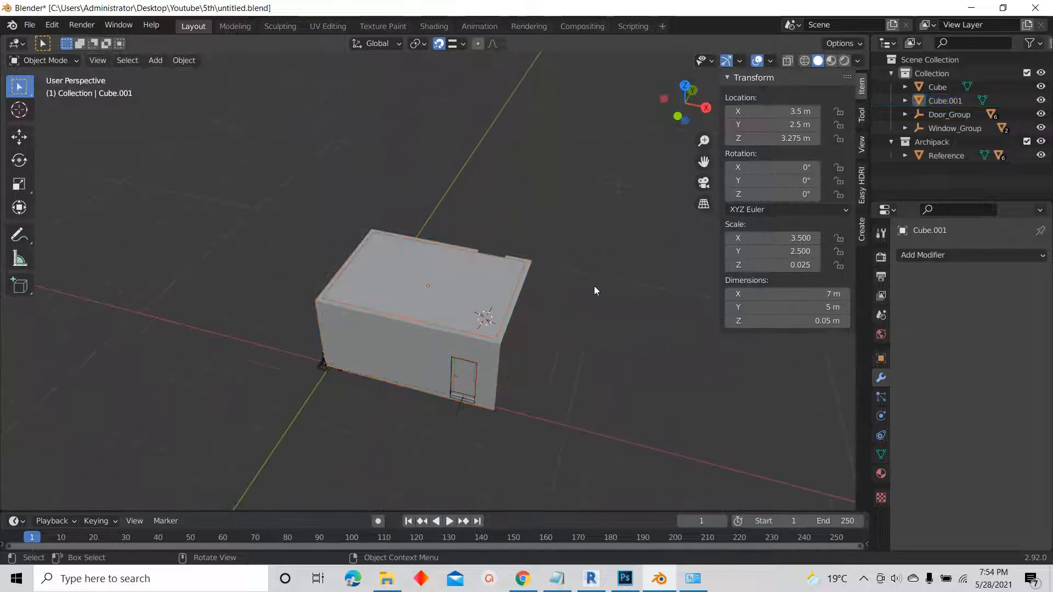
# - Hide the roof slab above the ceiling panel to open the room to view from above
pyautogui.click(451, 277)
pyautogui.click(685, 86)
pyautogui.moveTo(456, 226); pyautogui.dragTo(539, 253, button='middle')
pyautogui.press('h')
pyautogui.scroll(5, 493, 259)
pyautogui.scroll(-7, 403, 209)
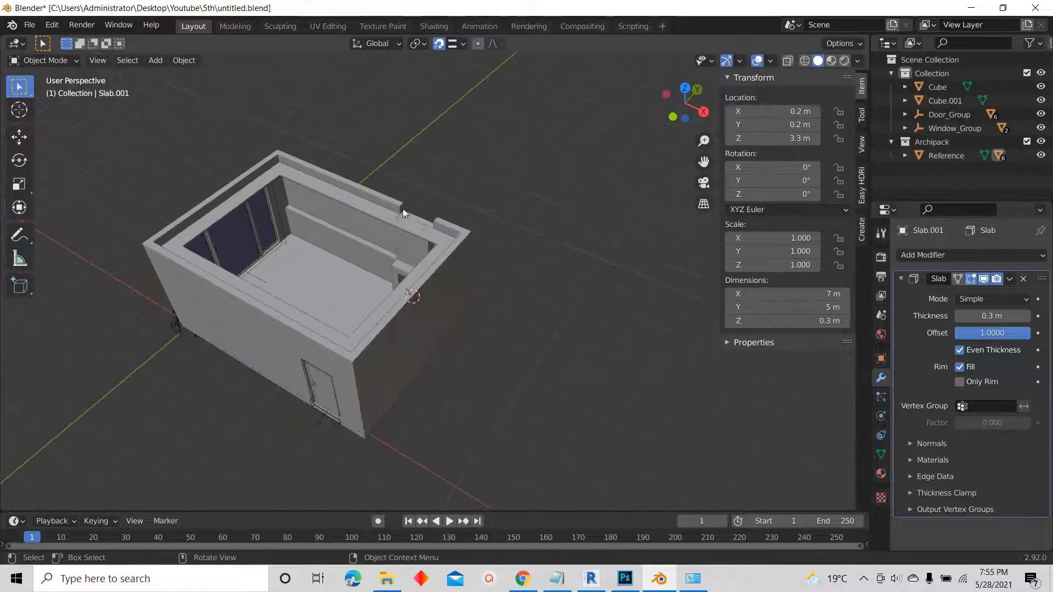
pyautogui.scroll(3, 331, 229)
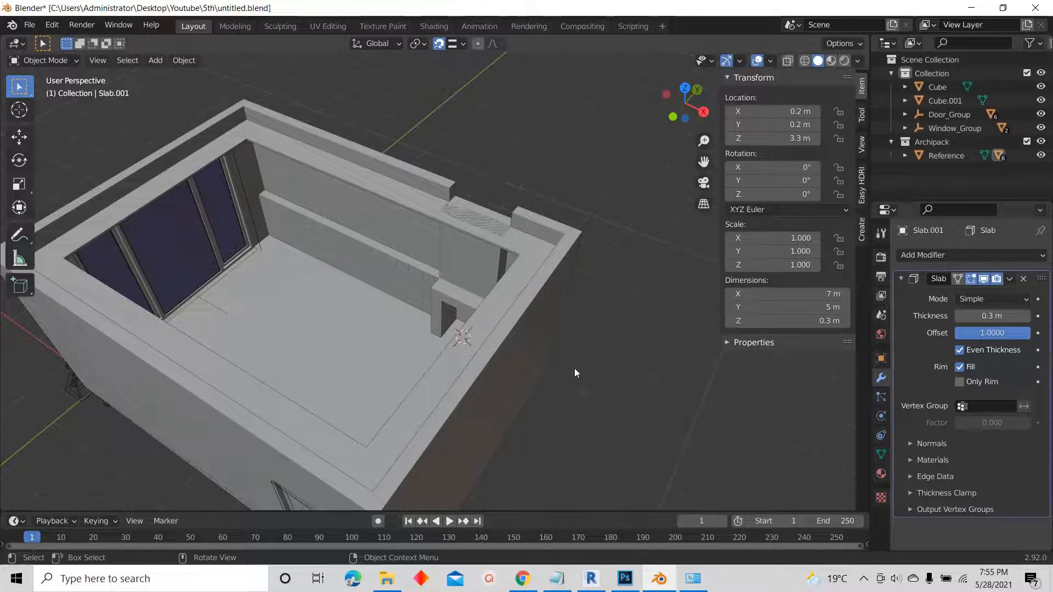
# - Switch to Chrome and compare the two bedroom model pages on 3D Warehouse
pyautogui.click(522, 579)
pyautogui.click(554, 10)
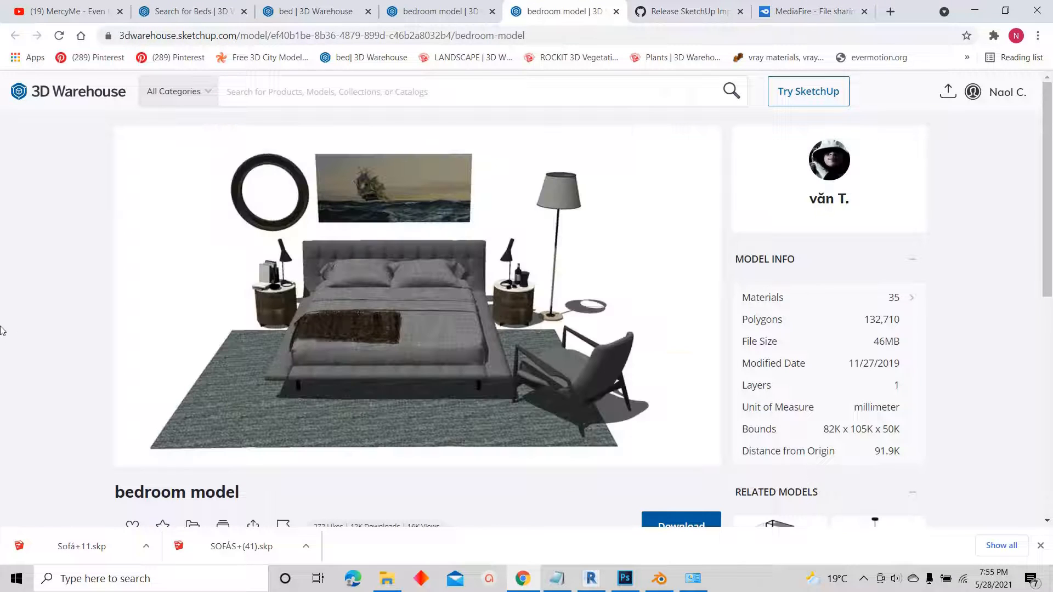
pyautogui.scroll(-2, 442, 381)
pyautogui.scroll(1, 730, 345)
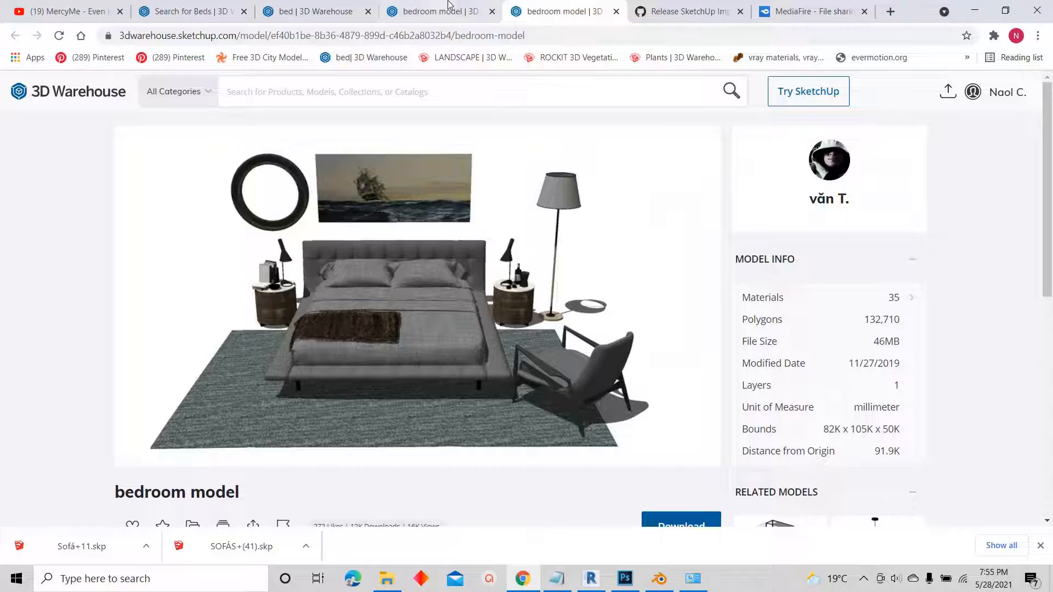
pyautogui.click(434, 11)
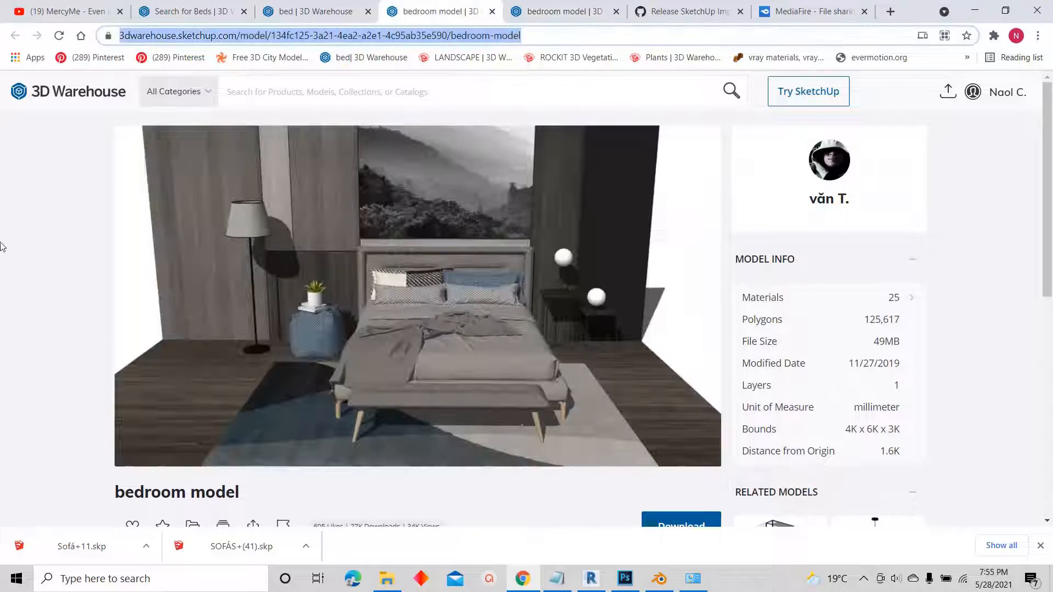
pyautogui.click(576, 10)
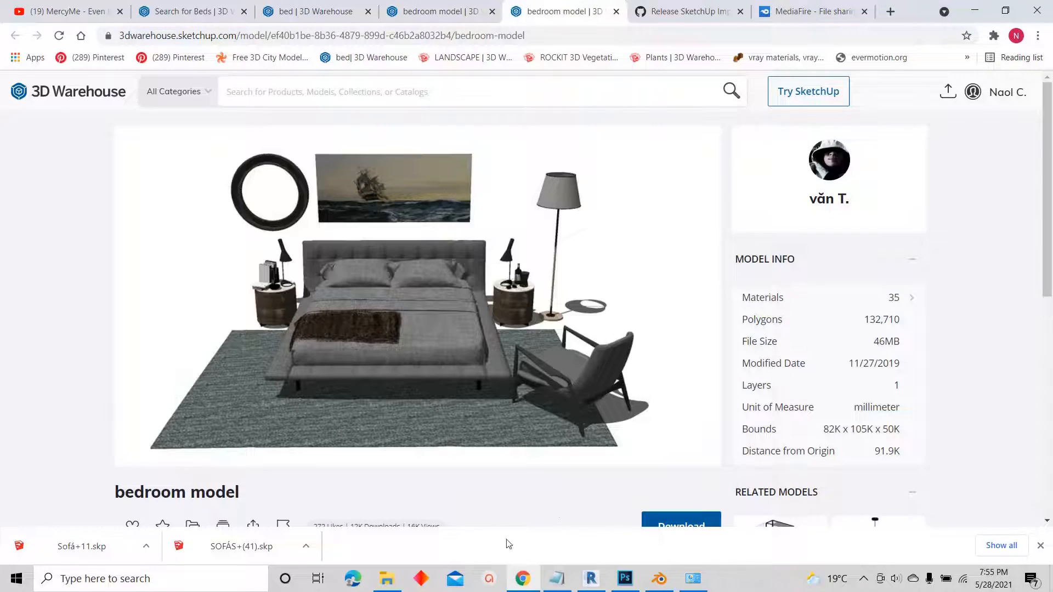
# - Switch to File Explorer and select the 6-bed.skp model in the Downloads folder
pyautogui.click(386, 579)
pyautogui.scroll(5, 383, 413)
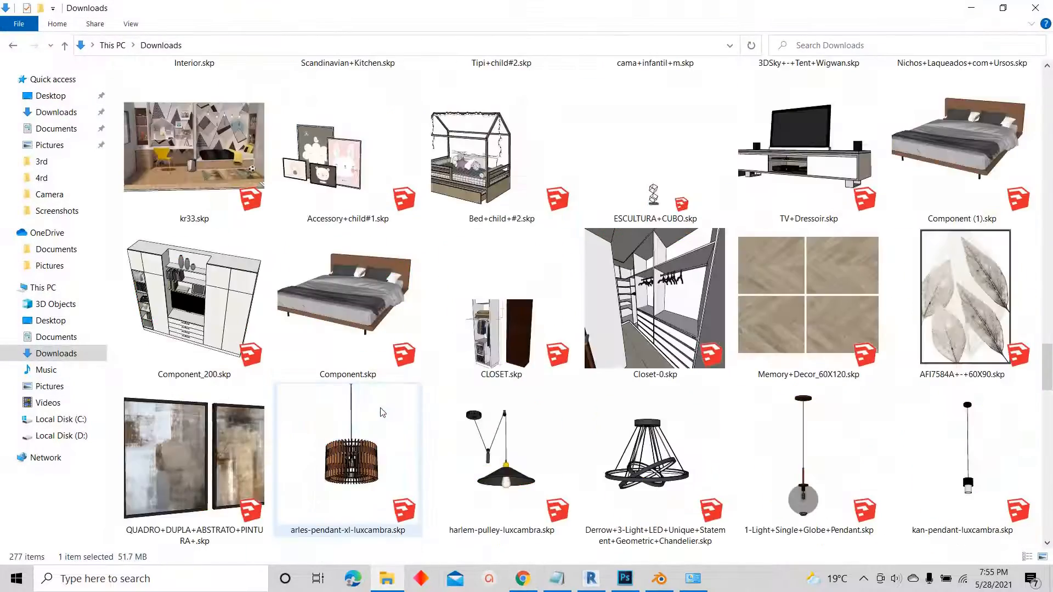
pyautogui.scroll(5, 397, 404)
pyautogui.moveTo(1049, 353)
pyautogui.mouseDown()
pyautogui.moveTo(1049, 447)
pyautogui.moveTo(1050, 304)
pyautogui.moveTo(1051, 531)
pyautogui.moveTo(1052, 342)
pyautogui.moveTo(1052, 356)
pyautogui.mouseUp()
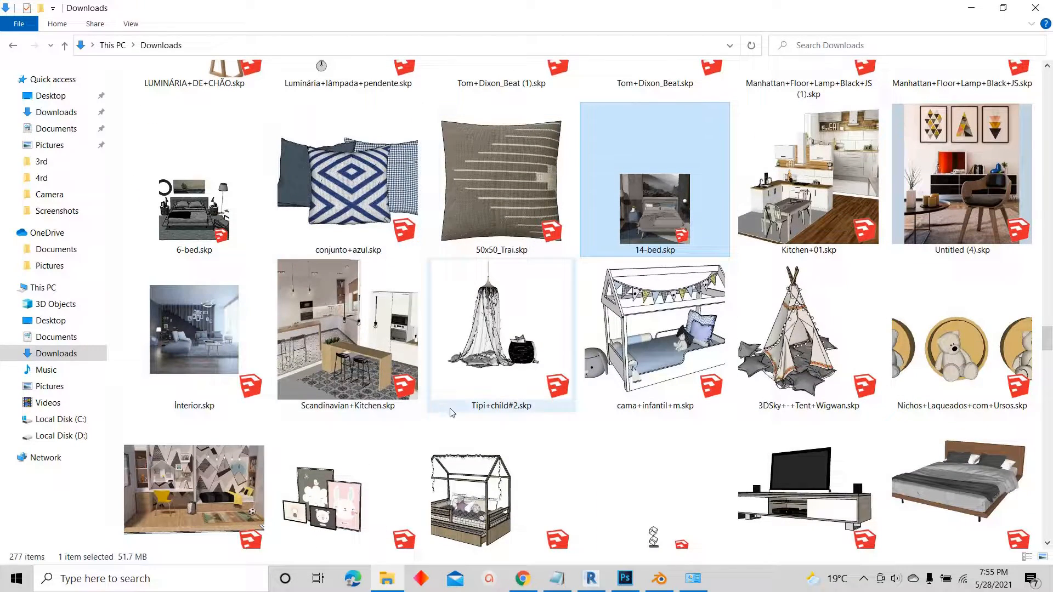
pyautogui.click(183, 200)
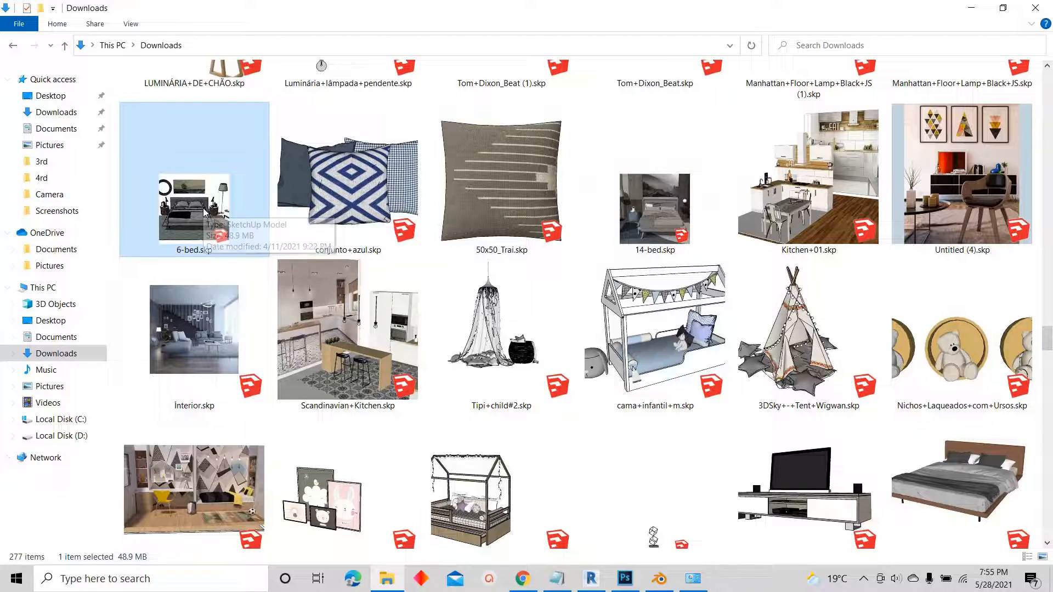
# - Switch back to Blender, start a SketchUp scene (.skp) import and browse to the Downloads folder
pyautogui.click(672, 579)
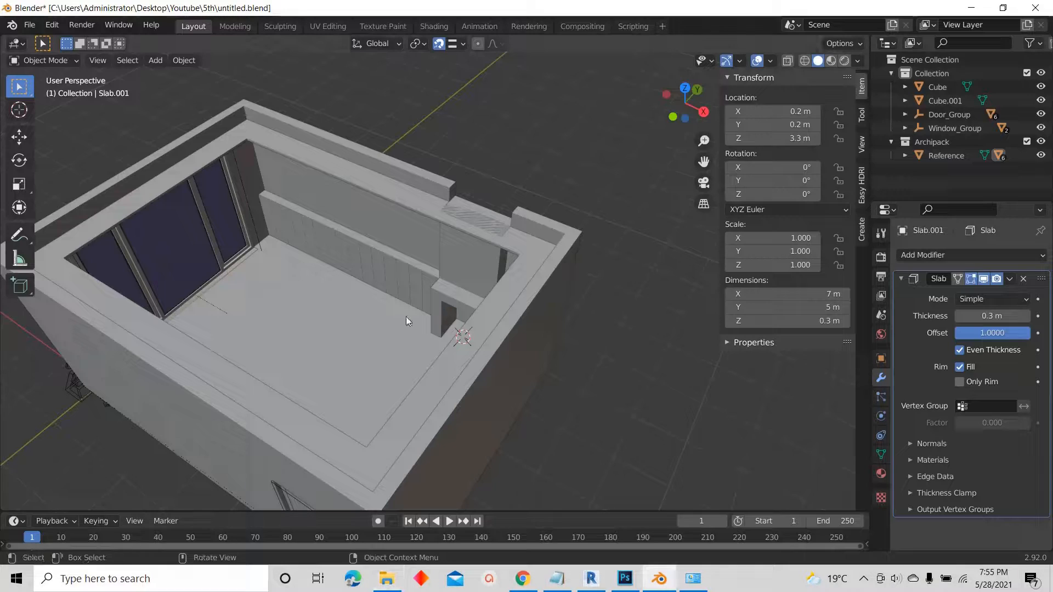
pyautogui.click(30, 25)
pyautogui.moveTo(91, 213)
pyautogui.click(238, 365)
pyautogui.click(29, 25)
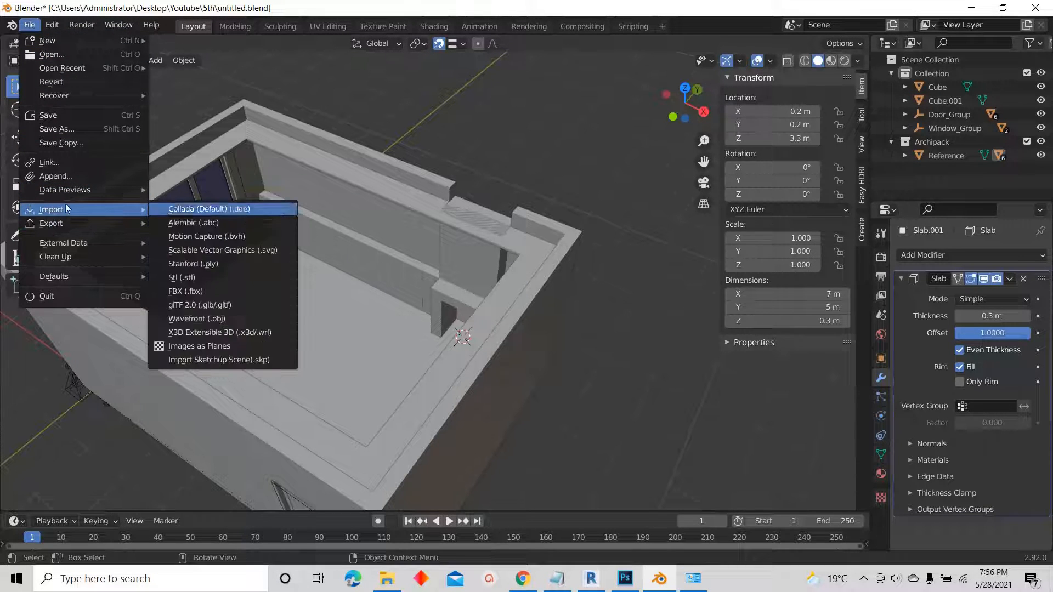
pyautogui.click(222, 361)
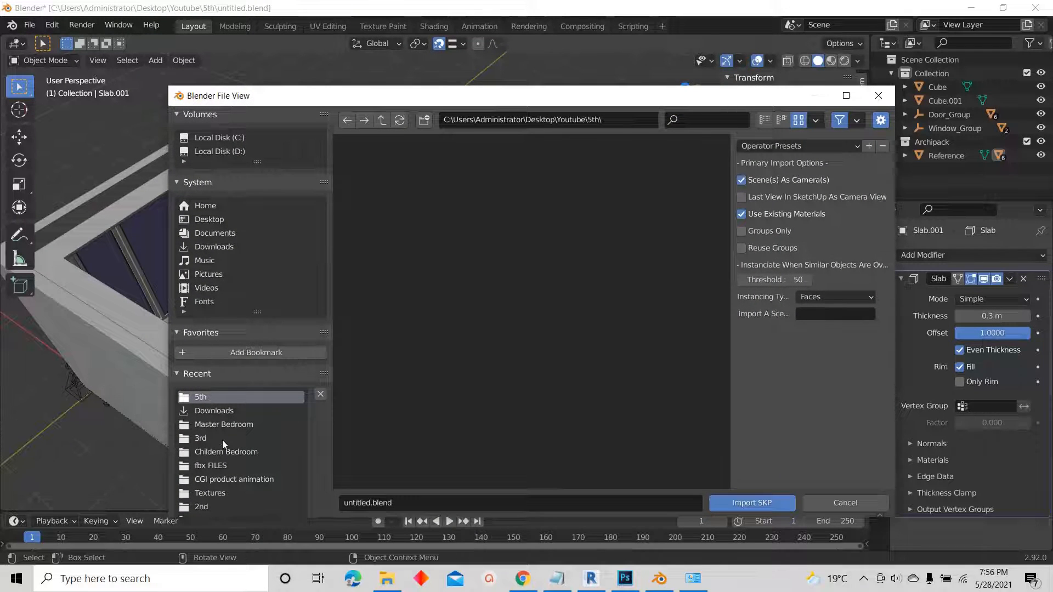
pyautogui.click(212, 410)
pyautogui.scroll(-5, 435, 363)
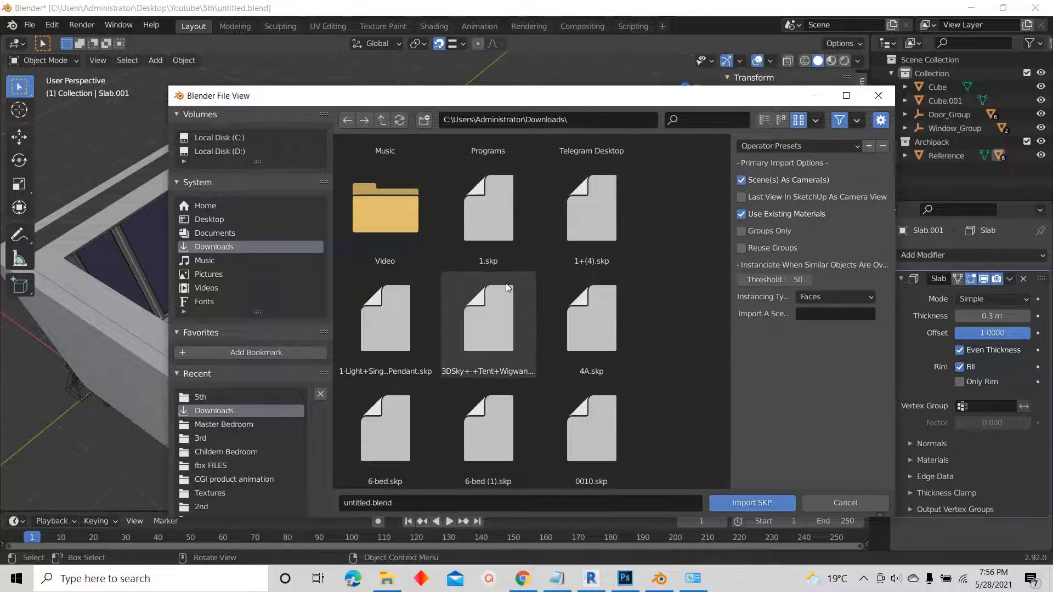
pyautogui.scroll(-2, 505, 283)
# - Switch to File Explorer and copy the full file name of the 6-bed.skp model, including its extension
pyautogui.click(386, 579)
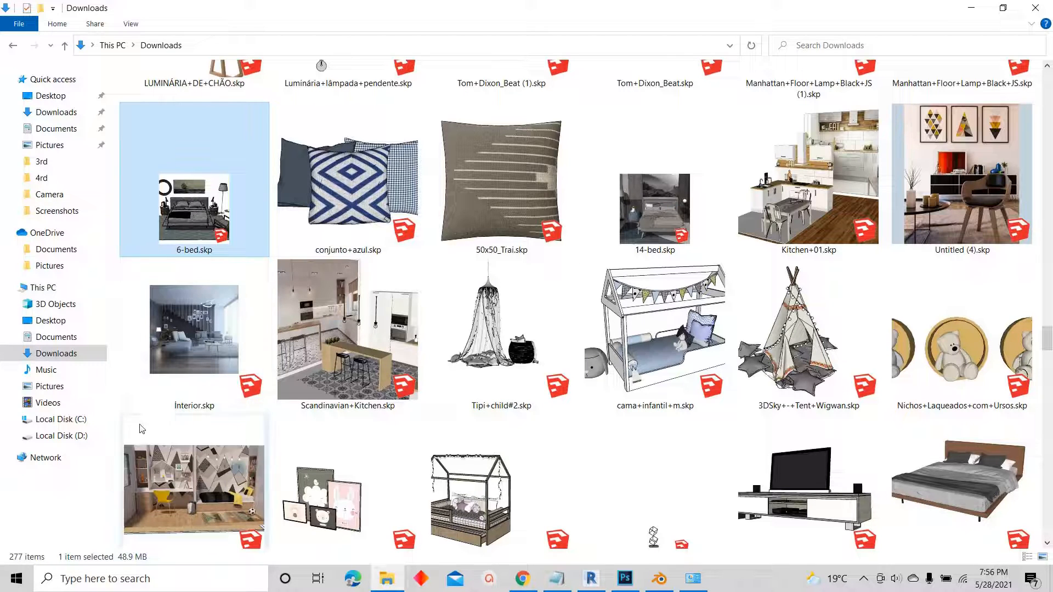
pyautogui.hotkey('alt', 'Tab')
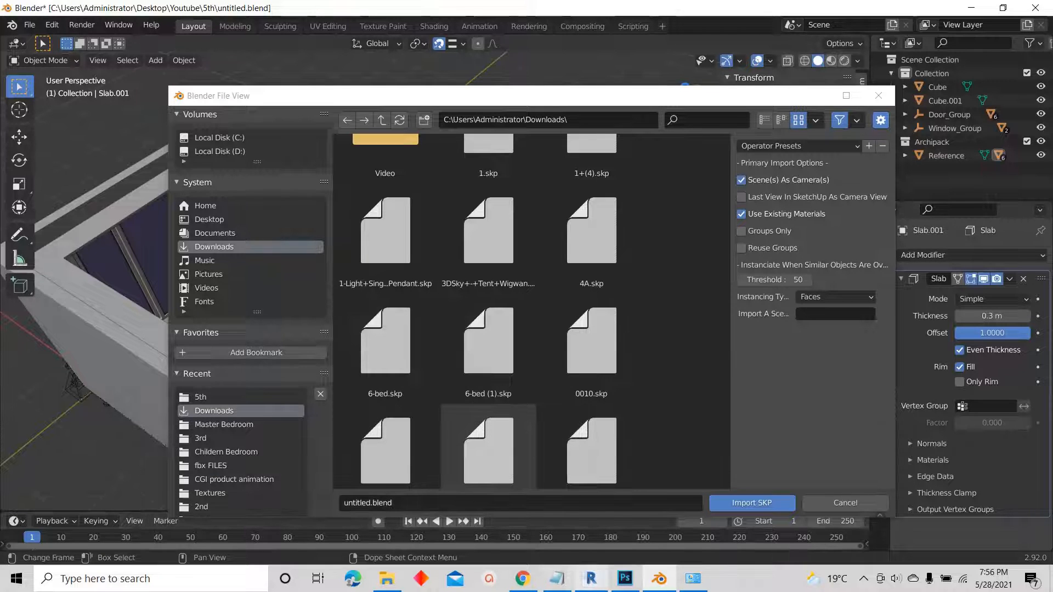
pyautogui.click(387, 579)
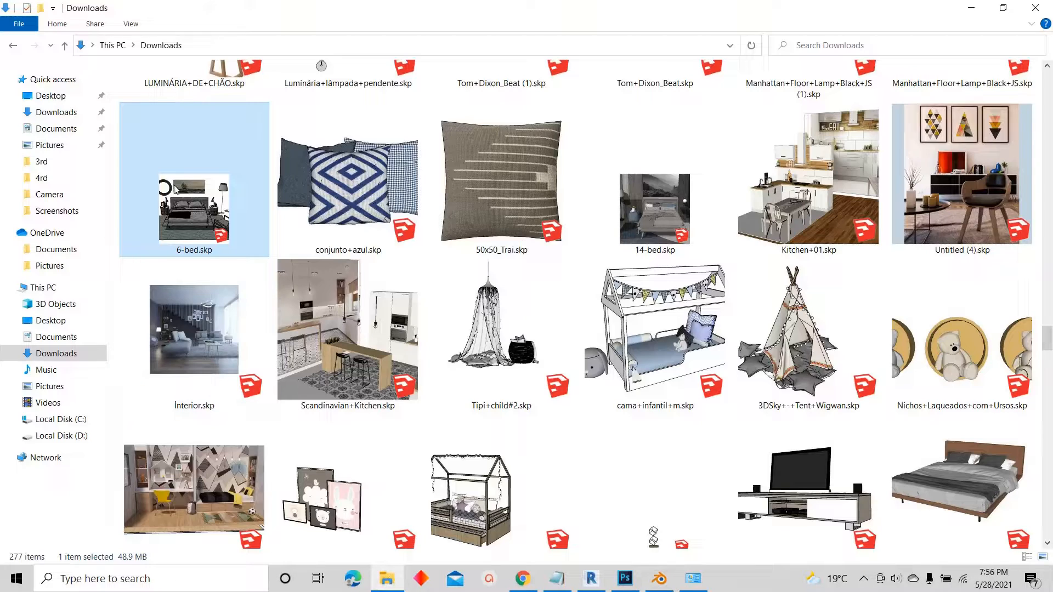
pyautogui.click(127, 26)
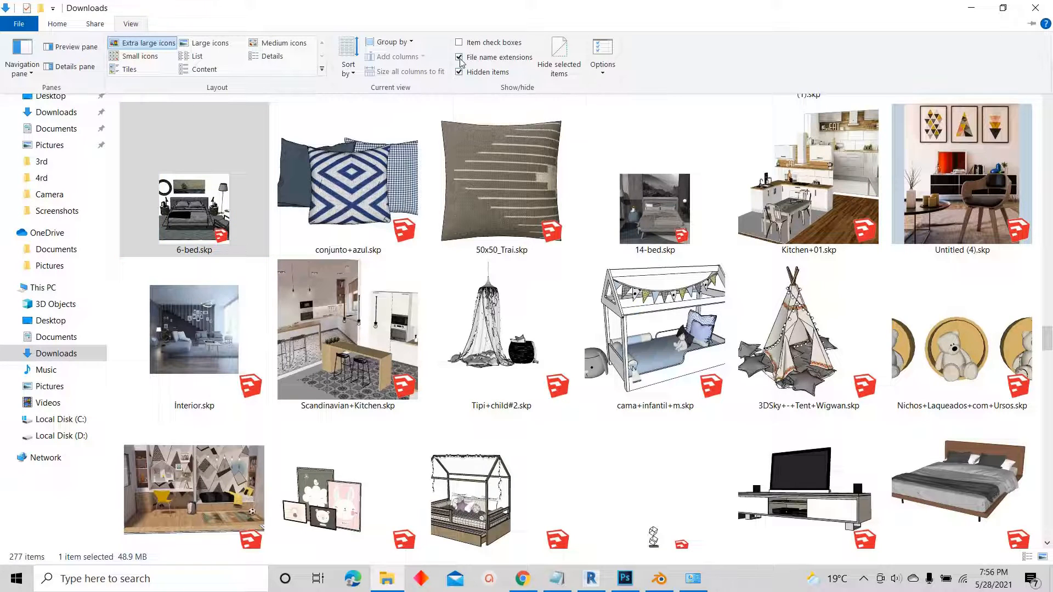
pyautogui.click(191, 209)
pyautogui.rightClick(192, 208)
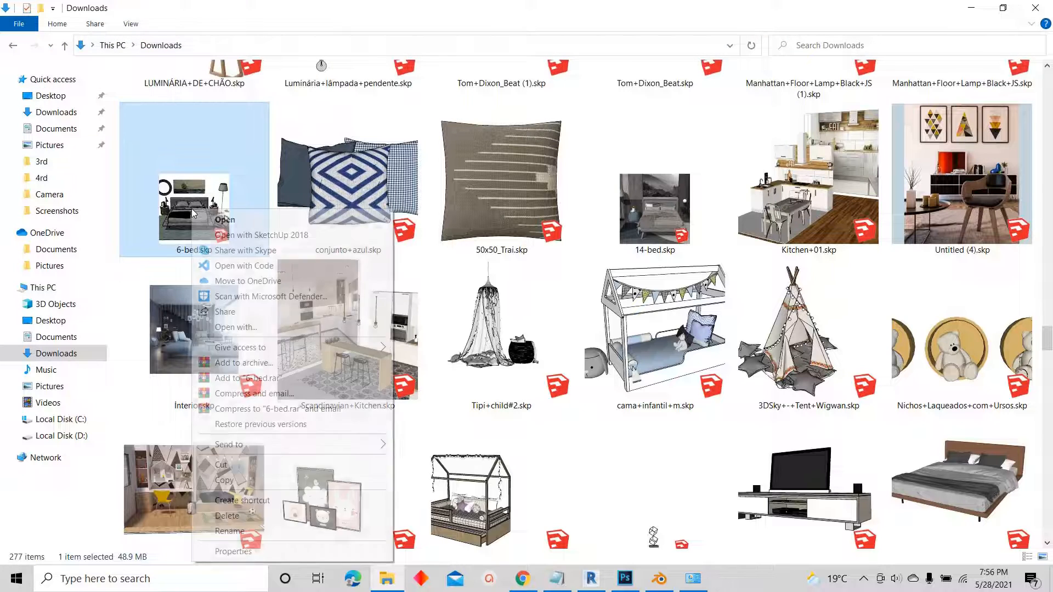
pyautogui.click(224, 530)
pyautogui.moveTo(214, 250); pyautogui.dragTo(200, 246)
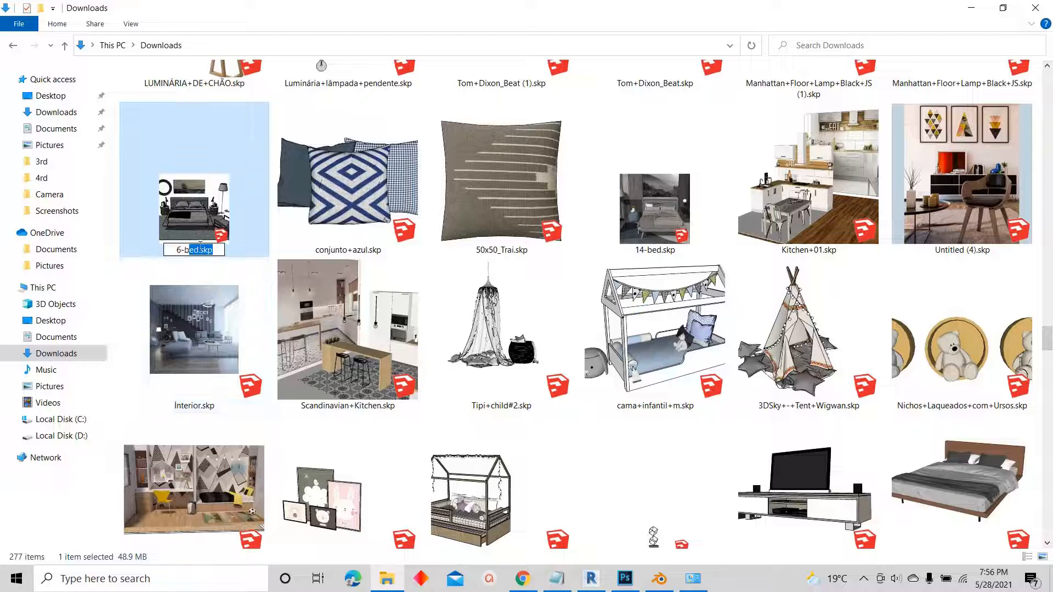
pyautogui.rightClick(193, 250)
pyautogui.click(231, 285)
# - Return to Blender's import dialog and import 6-bed.skp with Scene(s) As Camera(s) turned off
pyautogui.click(660, 579)
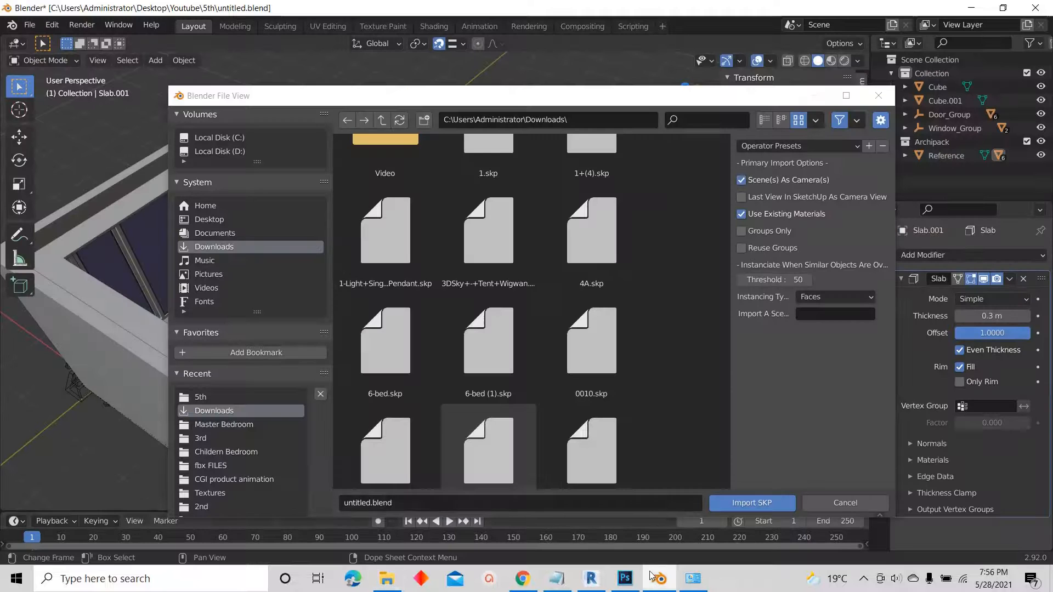
pyautogui.click(468, 505)
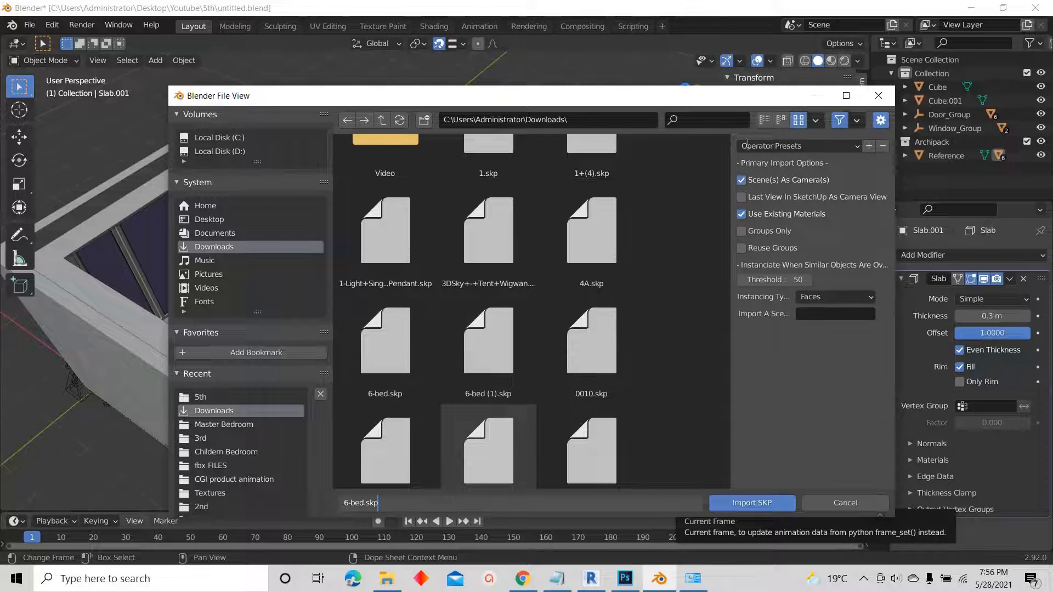
pyautogui.click(385, 340)
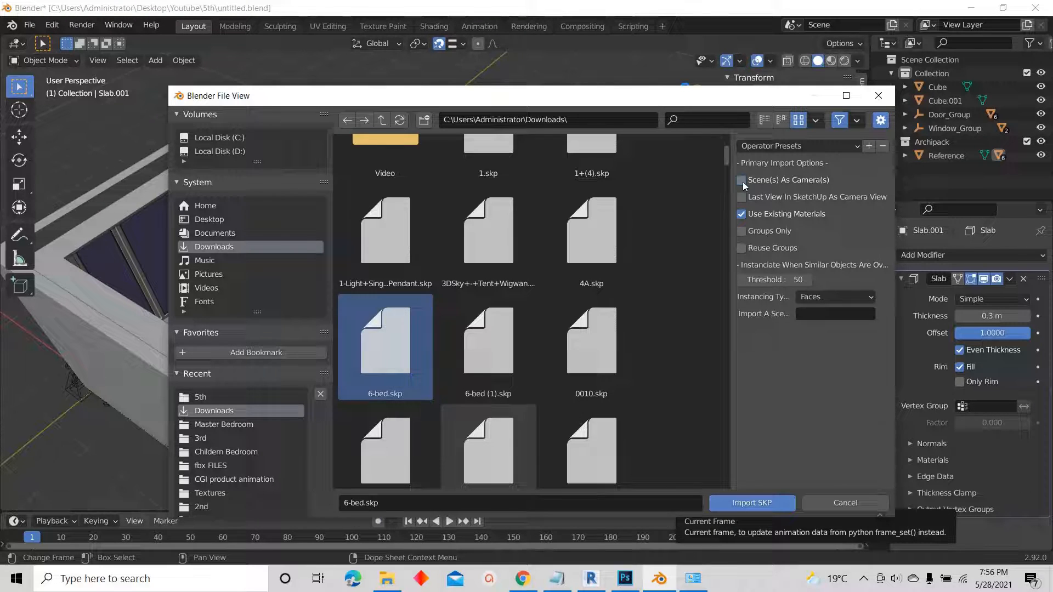
pyautogui.click(726, 502)
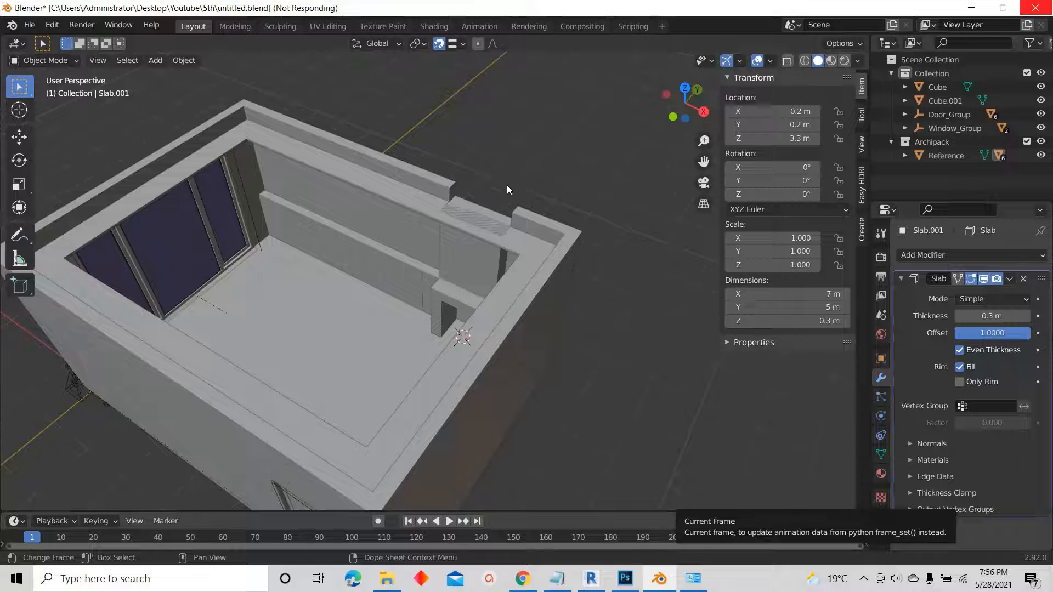
# - Select all the imported bedroom furniture in top view and scale it by 0.5
pyautogui.scroll(10, 384, 277)
pyautogui.scroll(-8, 387, 282)
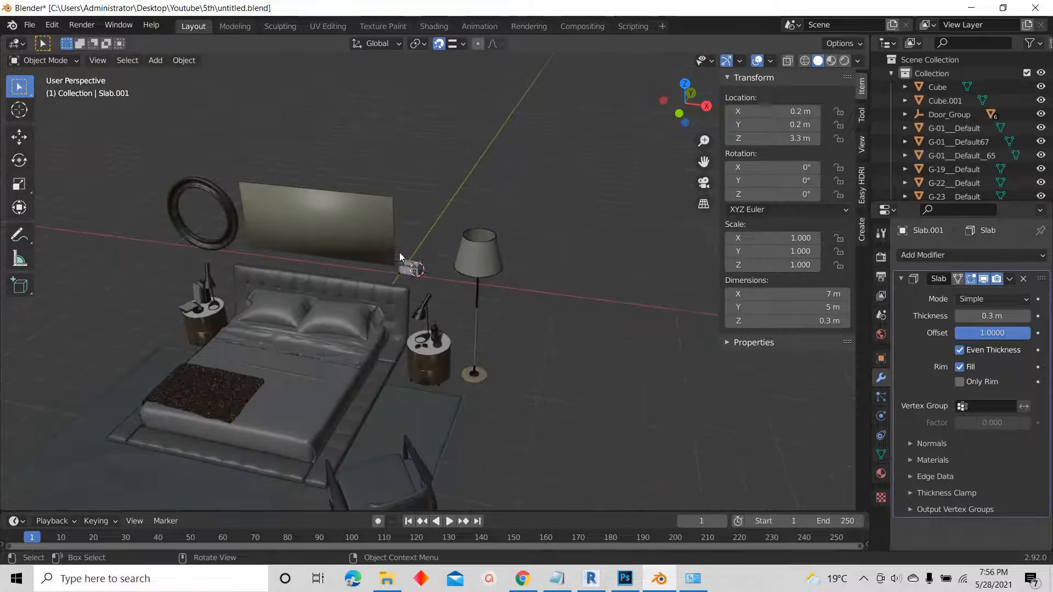
pyautogui.scroll(3, 346, 253)
pyautogui.moveTo(419, 301); pyautogui.dragTo(361, 292, button='middle')
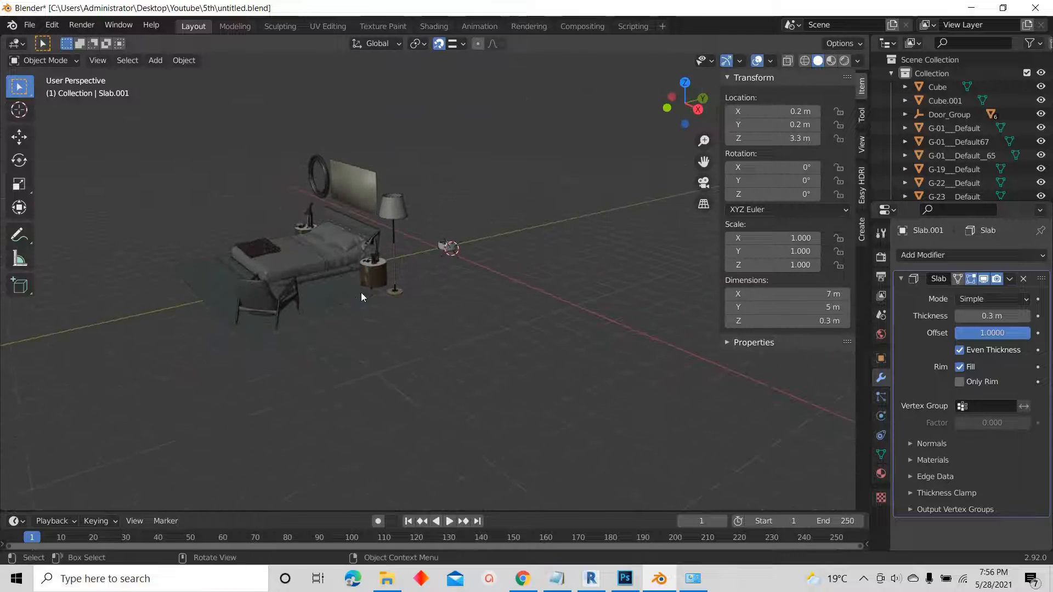
pyautogui.scroll(5, 275, 156)
pyautogui.scroll(-2, 384, 153)
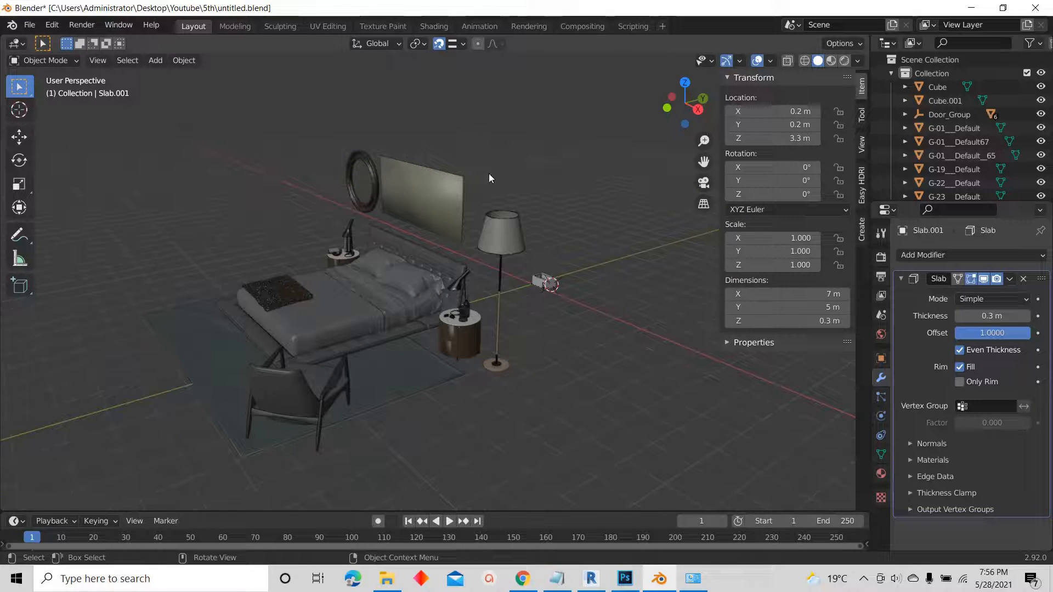
pyautogui.click(685, 83)
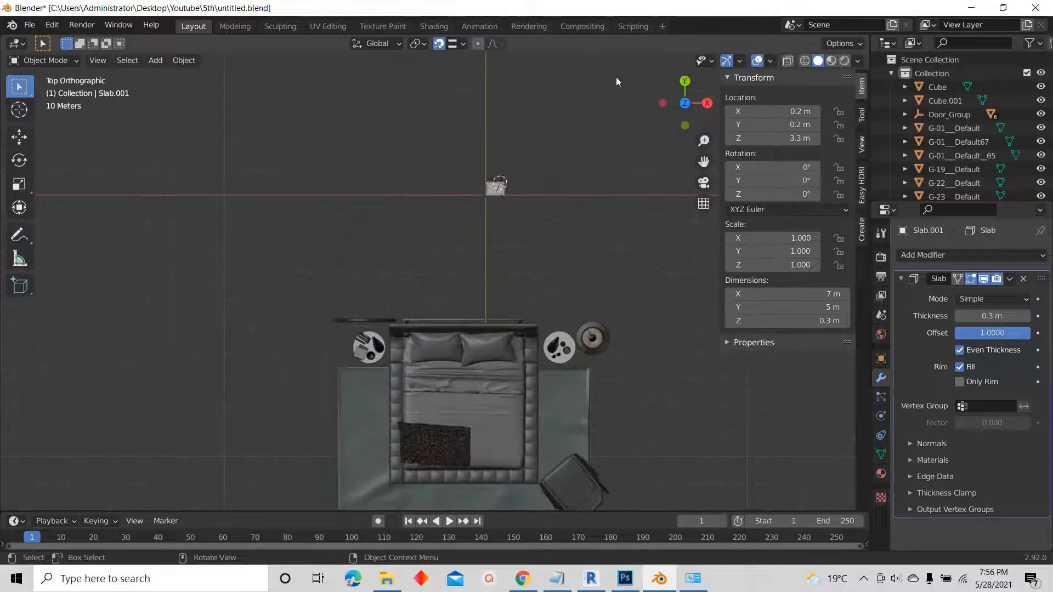
pyautogui.scroll(-3, 617, 77)
pyautogui.scroll(2, 589, 206)
pyautogui.moveTo(640, 171); pyautogui.dragTo(344, 386)
pyautogui.scroll(1, 602, 279)
pyautogui.scroll(-2, 507, 307)
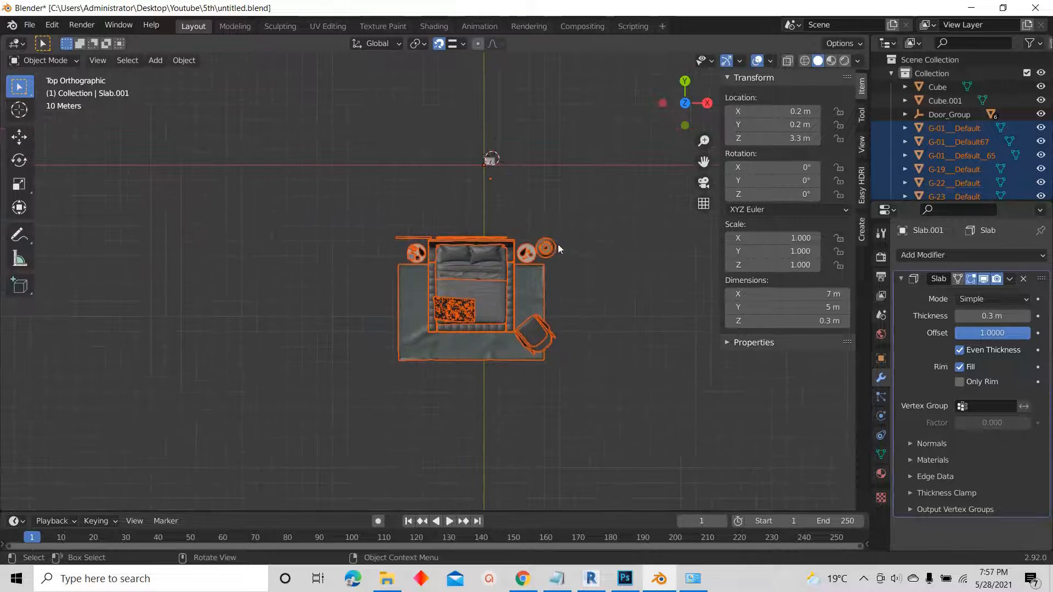
pyautogui.write('s.5')
pyautogui.press('Return')
# - Scale the selected bedroom furniture by 0.5 repeatedly until the set is small enough to fit within the room
pyautogui.press('s')
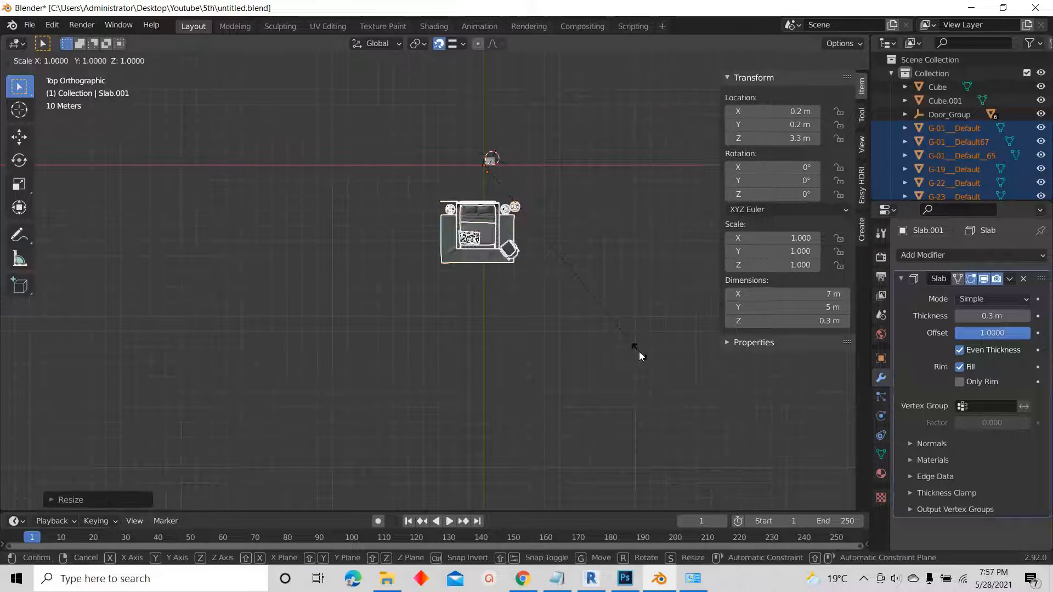
pyautogui.rightClick(639, 355)
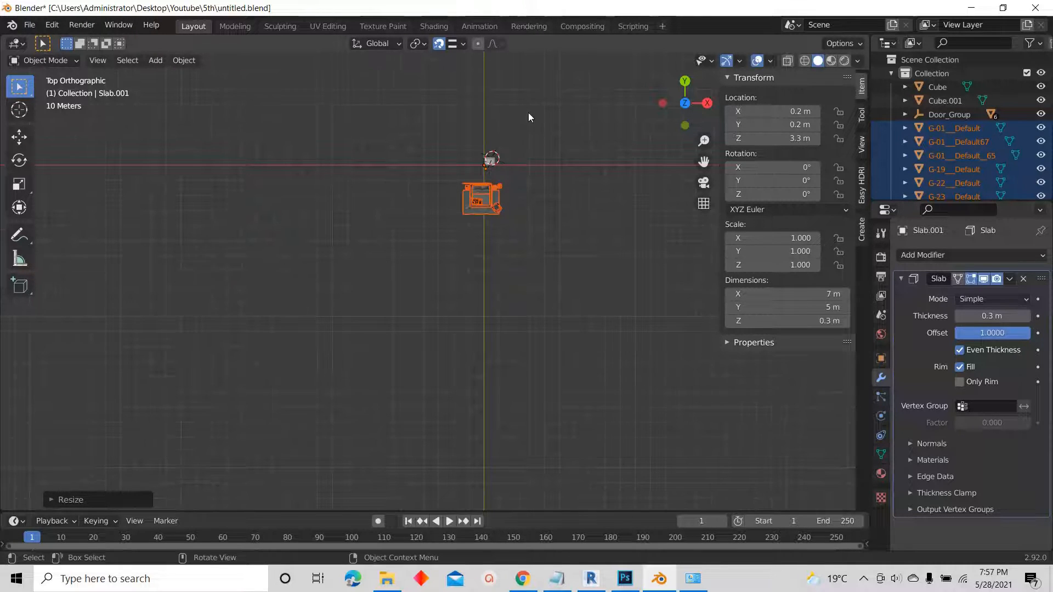
pyautogui.scroll(2, 482, 252)
pyautogui.write('s.5')
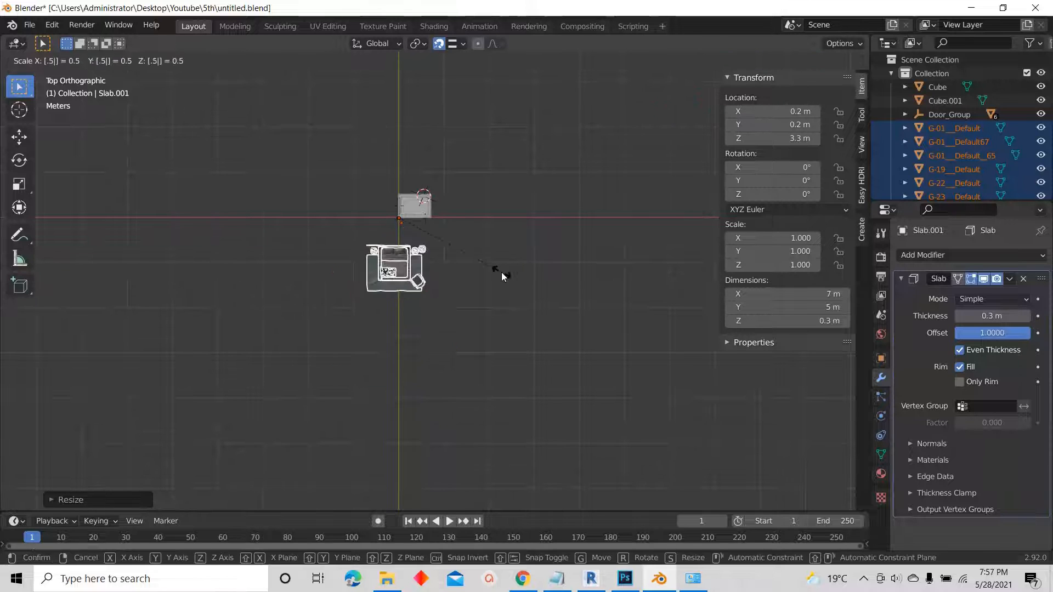
pyautogui.press('Return')
pyautogui.scroll(4, 443, 254)
pyautogui.write('s')
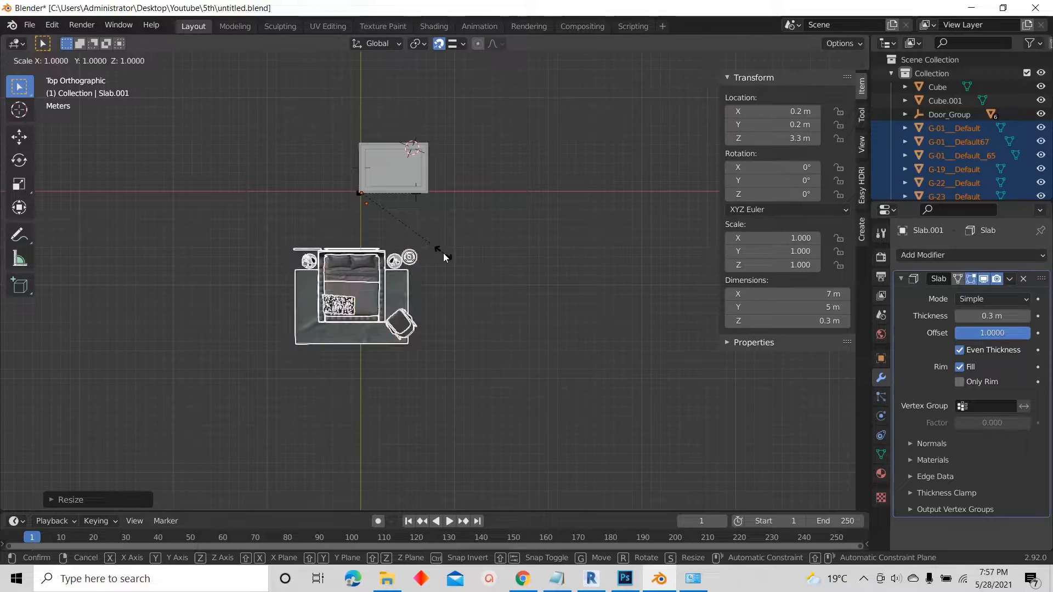
pyautogui.write('.5')
pyautogui.press('Return')
pyautogui.scroll(3, 443, 247)
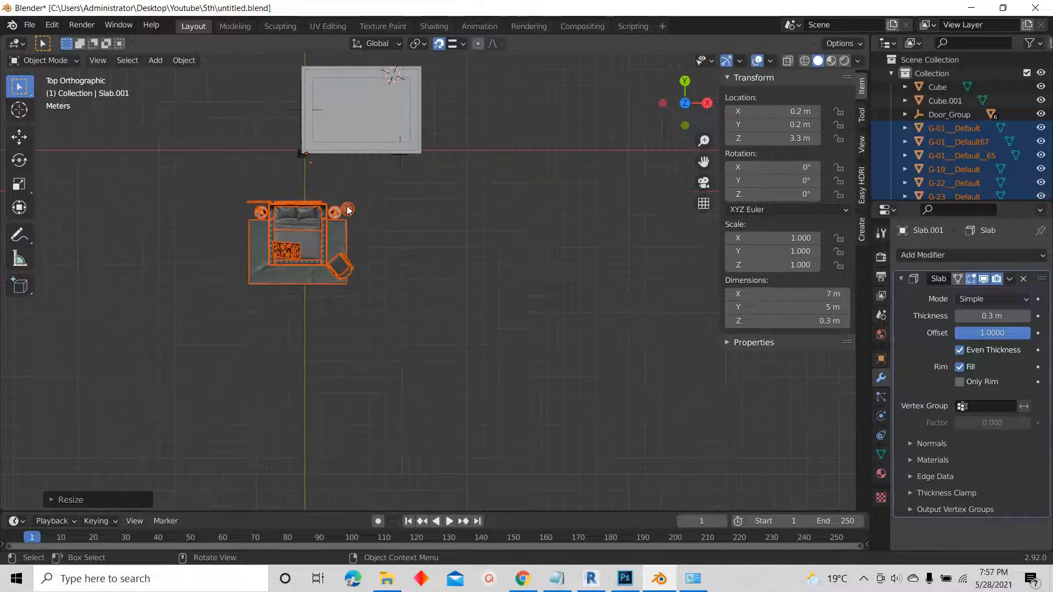
pyautogui.write('s.5')
pyautogui.press('Return')
# - Move the furniture set over the room in top view and adjust its position near the back wall with snapping off
pyautogui.scroll(-2, 387, 261)
pyautogui.scroll(2, 367, 176)
pyautogui.keyDown('shift'); pyautogui.moveTo(366, 176); pyautogui.dragTo(353, 228, button='middle'); pyautogui.keyUp('shift')
pyautogui.scroll(1, 353, 228)
pyautogui.press('g')
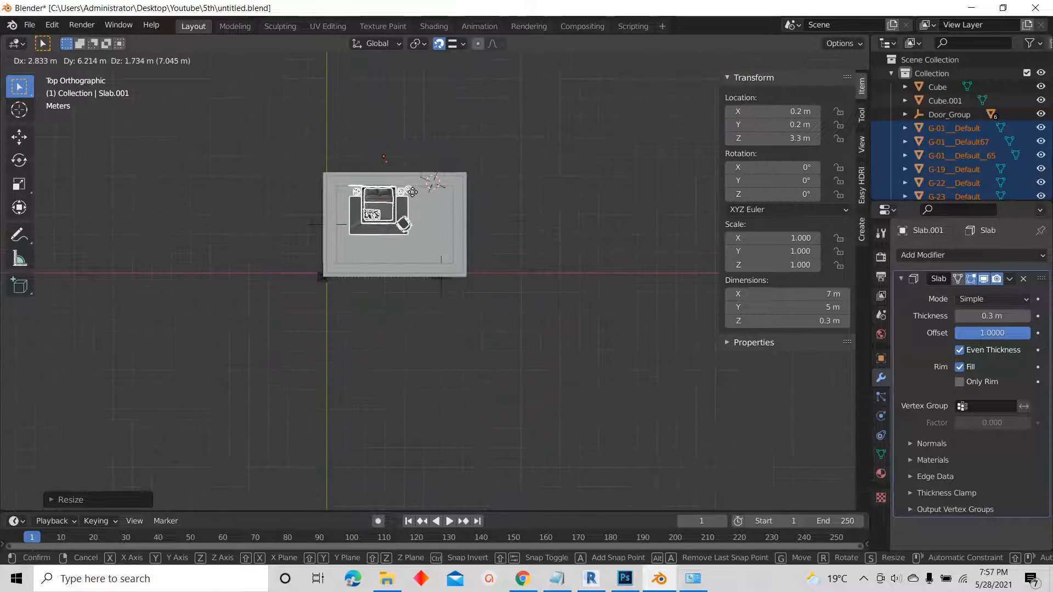
pyautogui.click(409, 189)
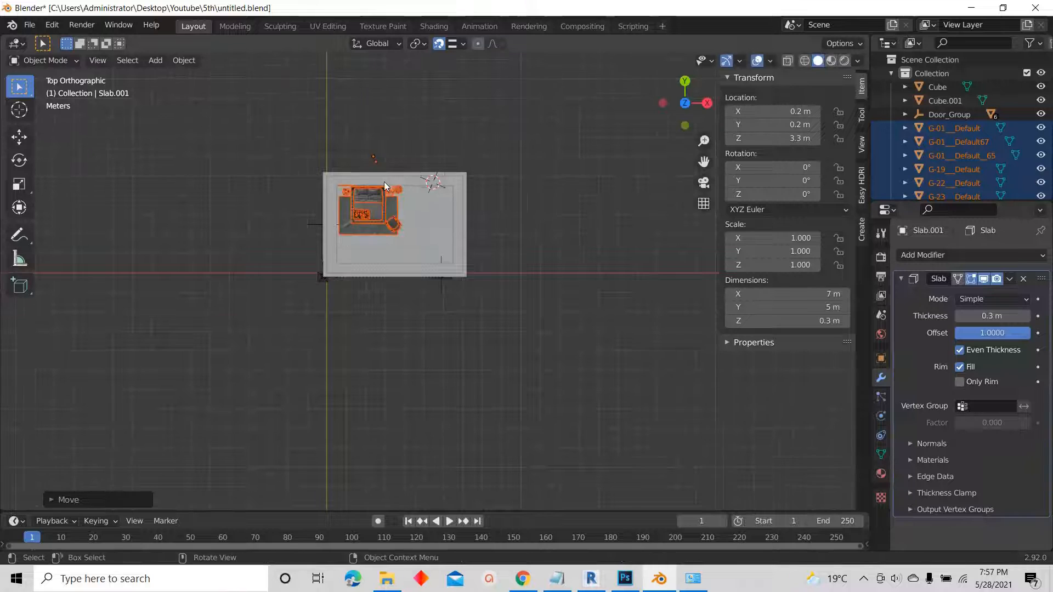
pyautogui.scroll(3, 387, 164)
pyautogui.scroll(2, 401, 137)
pyautogui.press('g')
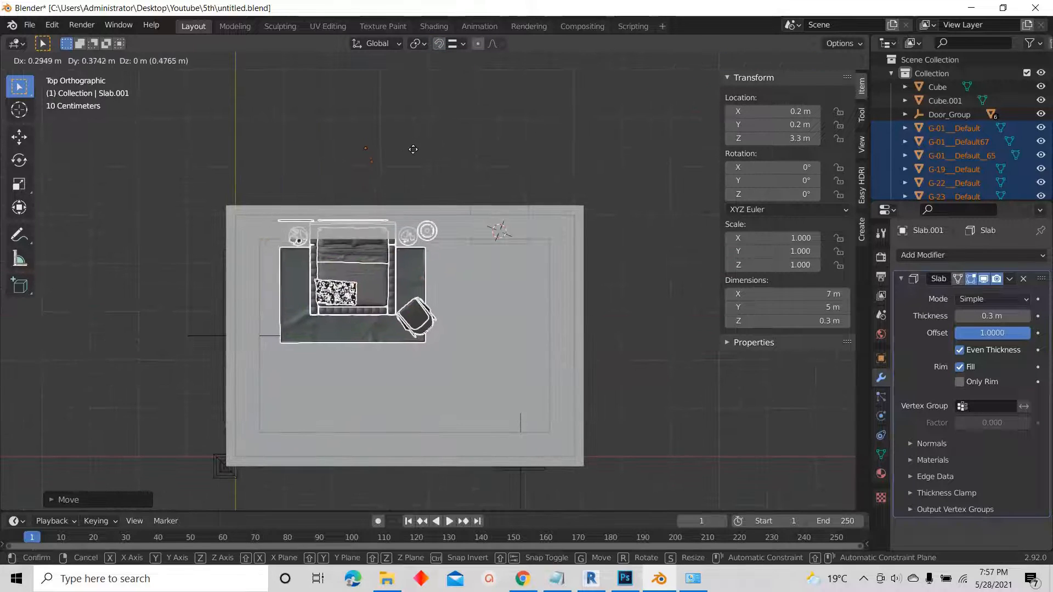
pyautogui.click(421, 199)
# - Scale the selected furniture set up by 1.25
pyautogui.press('s')
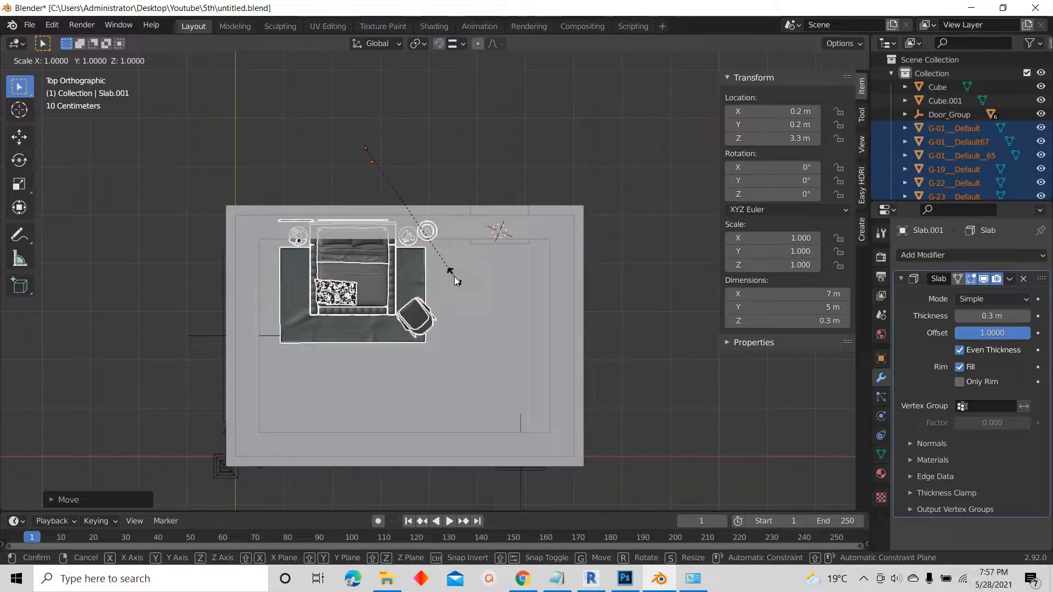
pyautogui.write('1')
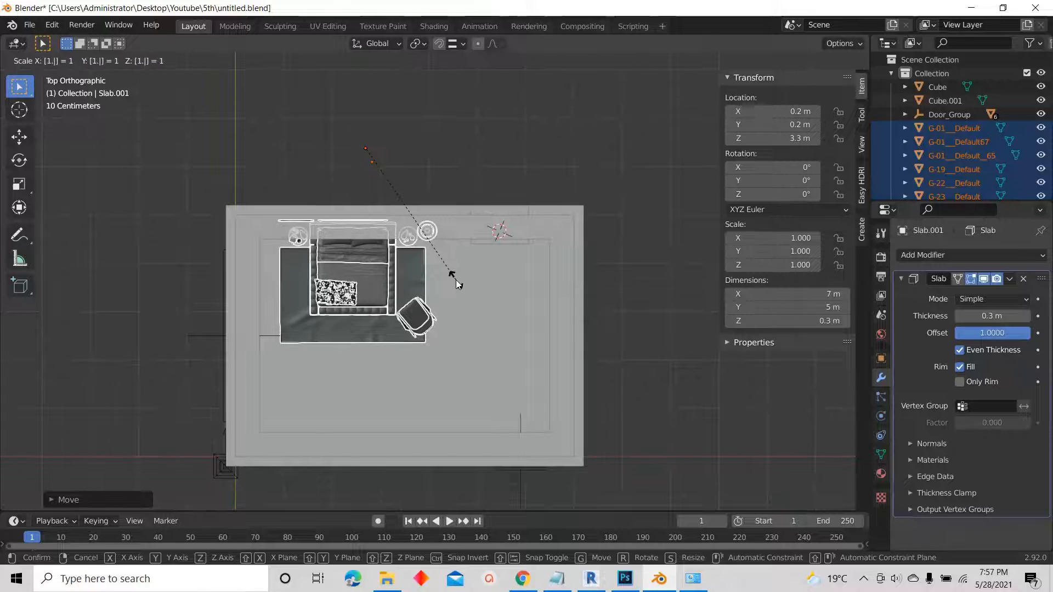
pyautogui.write('.25')
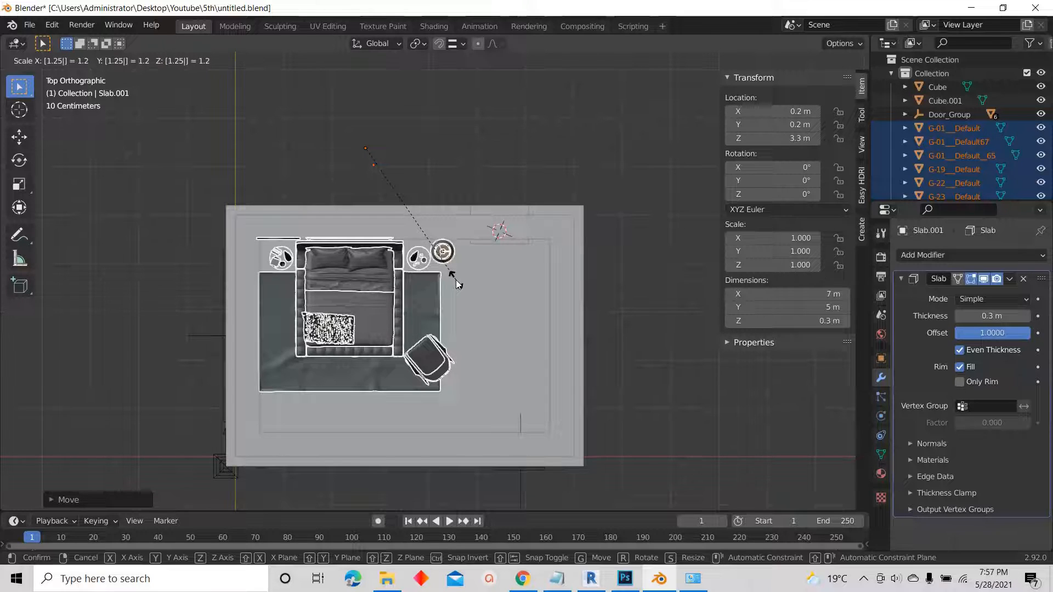
pyautogui.press('Return')
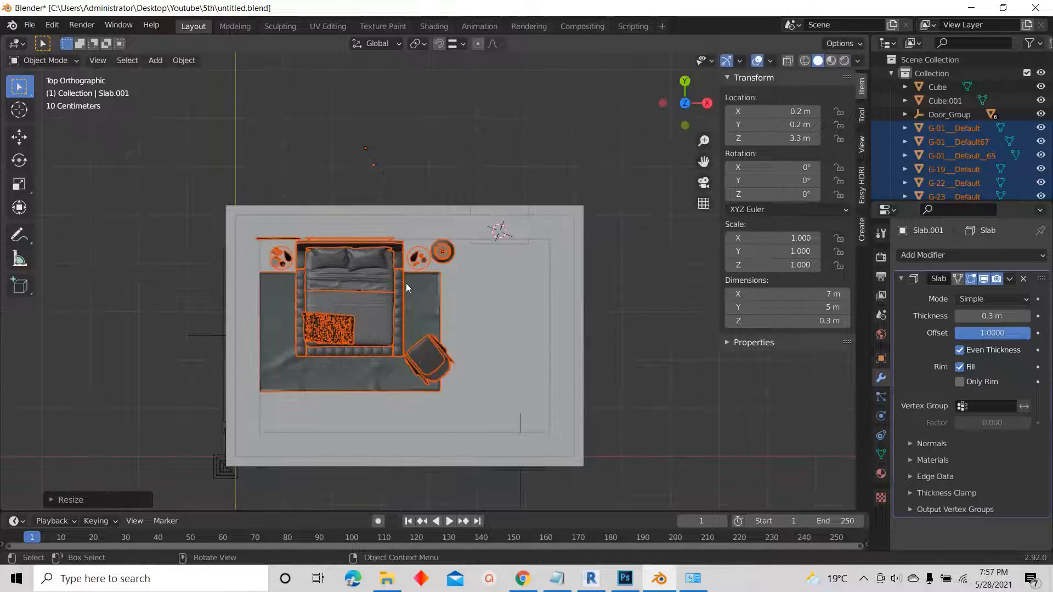
# - Move the furniture set along Y against the back wall and shift it slightly along X
pyautogui.scroll(2, 406, 283)
pyautogui.press('g')
pyautogui.press('y')
pyautogui.click(412, 245)
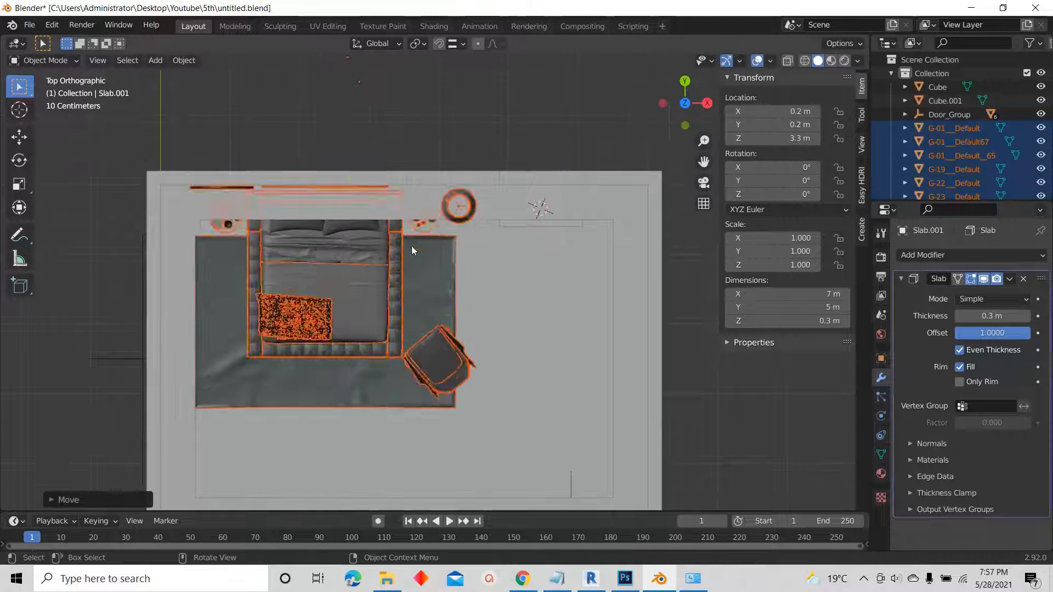
pyautogui.scroll(-3, 401, 269)
pyautogui.scroll(1, 398, 272)
pyautogui.press('g')
pyautogui.press('x')
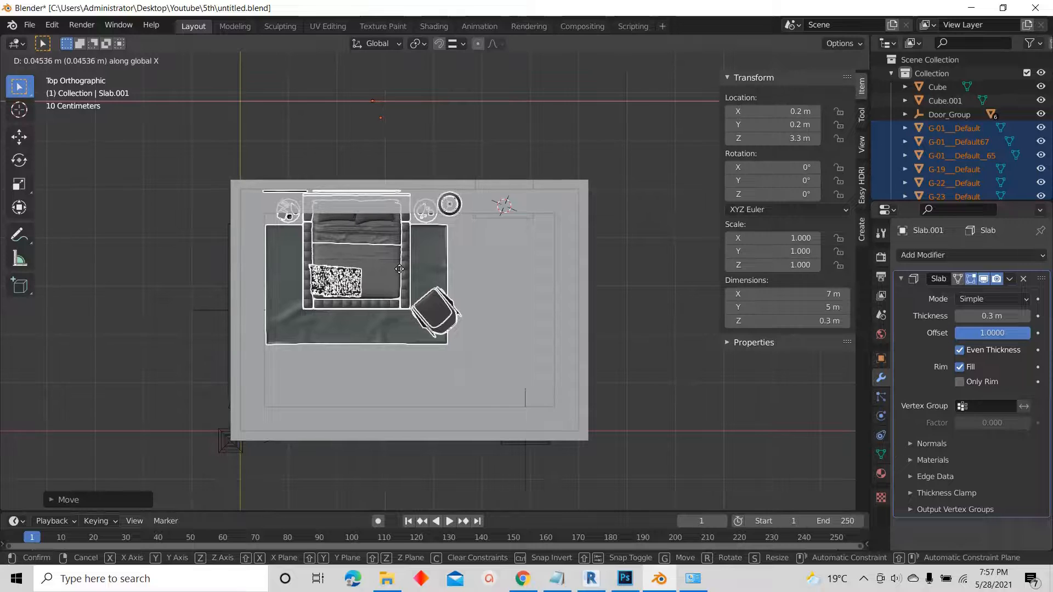
pyautogui.click(400, 269)
# - Hide the room walls and the ceiling panel Cube.001 to expose the interior
pyautogui.moveTo(399, 269); pyautogui.dragTo(402, 290, button='middle')
pyautogui.scroll(6, 400, 286)
pyautogui.scroll(-4, 412, 225)
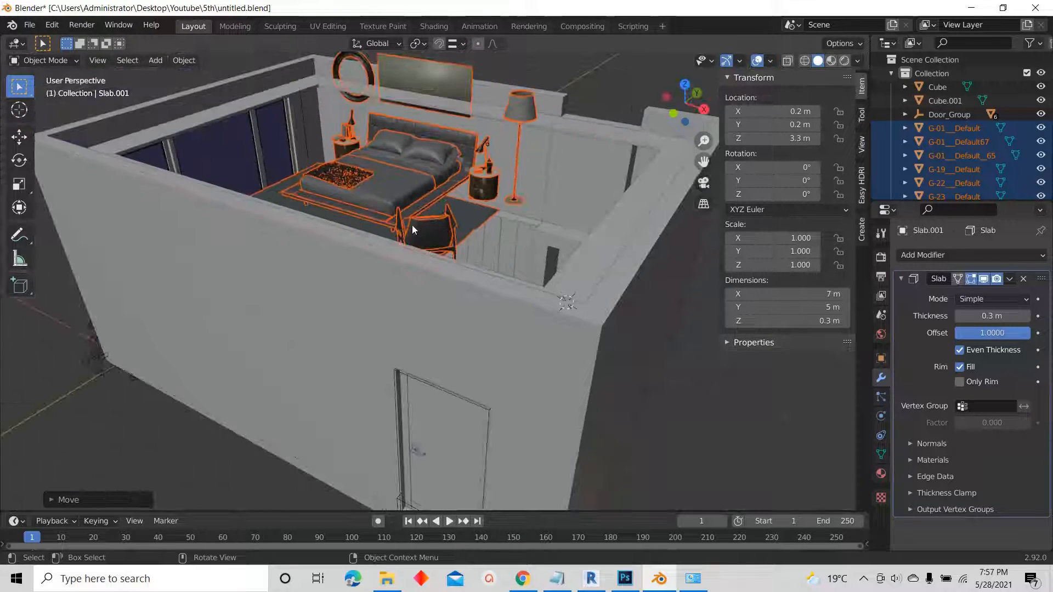
pyautogui.click(348, 302)
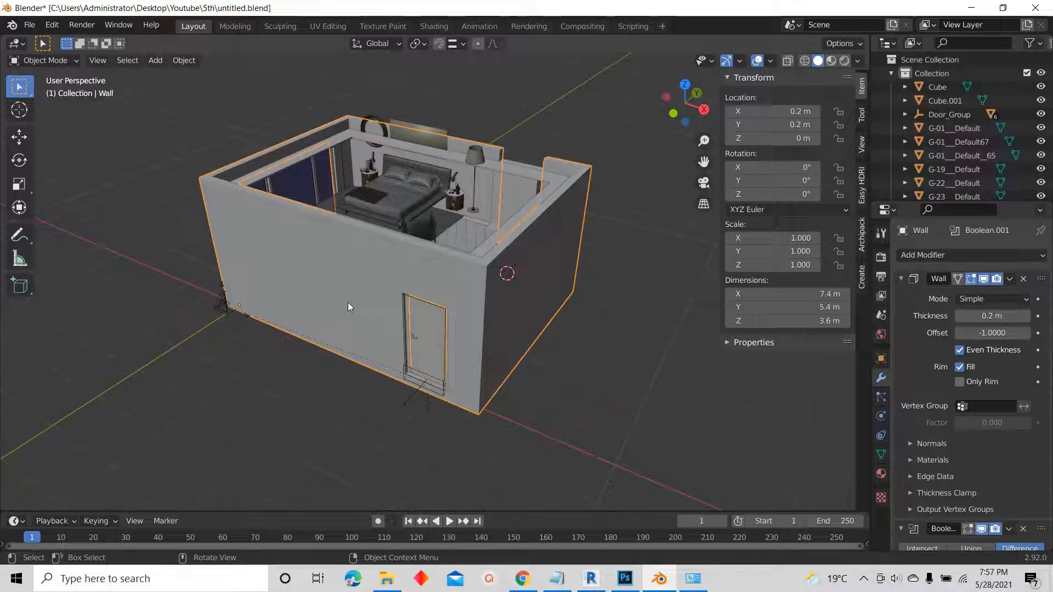
pyautogui.click(384, 231)
pyautogui.press('h')
pyautogui.scroll(4, 416, 206)
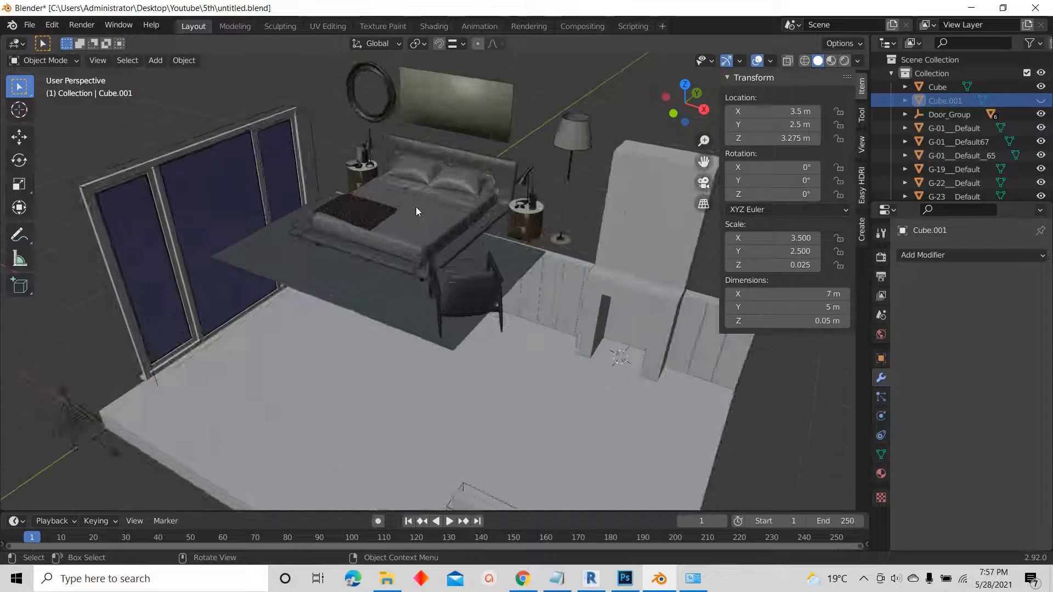
pyautogui.scroll(-5, 416, 207)
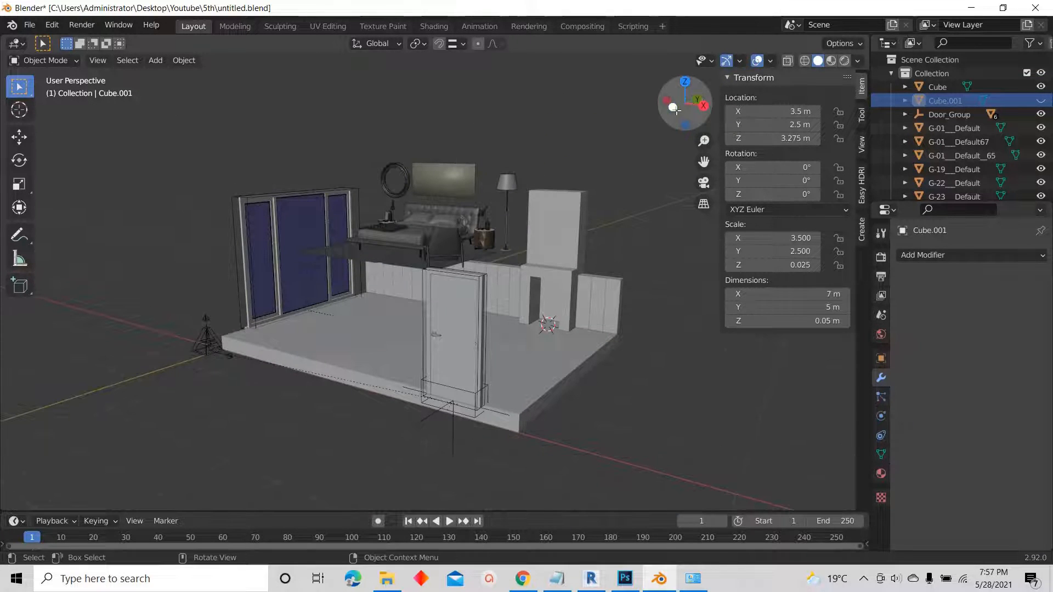
# - Select all the furniture in front view, lower it along Z onto the room floor and deselect it
pyautogui.click(674, 109)
pyautogui.scroll(2, 482, 213)
pyautogui.moveTo(477, 144); pyautogui.dragTo(178, 281)
pyautogui.press('g')
pyautogui.press('z')
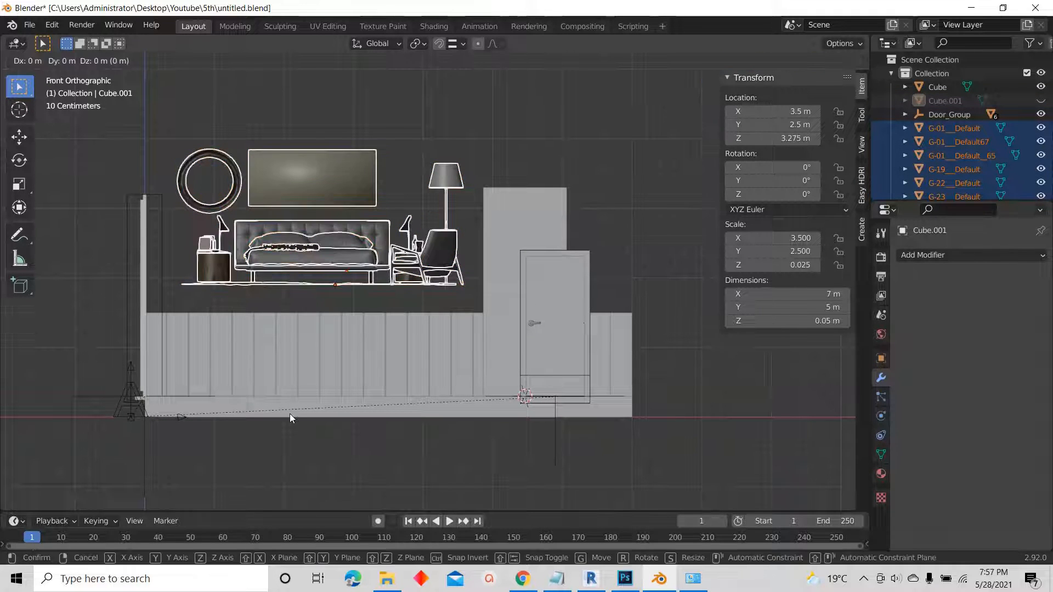
pyautogui.click(294, 52)
pyautogui.moveTo(366, 117); pyautogui.dragTo(364, 90, button='middle')
pyautogui.click(364, 91)
pyautogui.scroll(-5, 353, 97)
pyautogui.scroll(6, 379, 214)
pyautogui.scroll(-5, 344, 149)
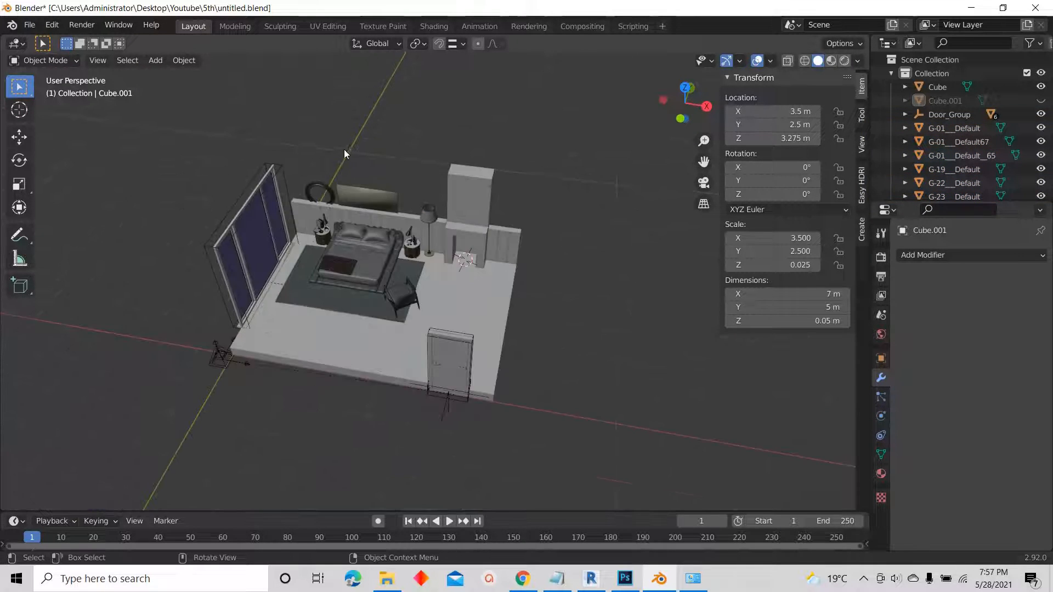
pyautogui.scroll(4, 373, 190)
# - Restore the furniture selection and move the set along Y in top view so the headboard clears the wall panelling
pyautogui.hotkey('ctrl', 'z')
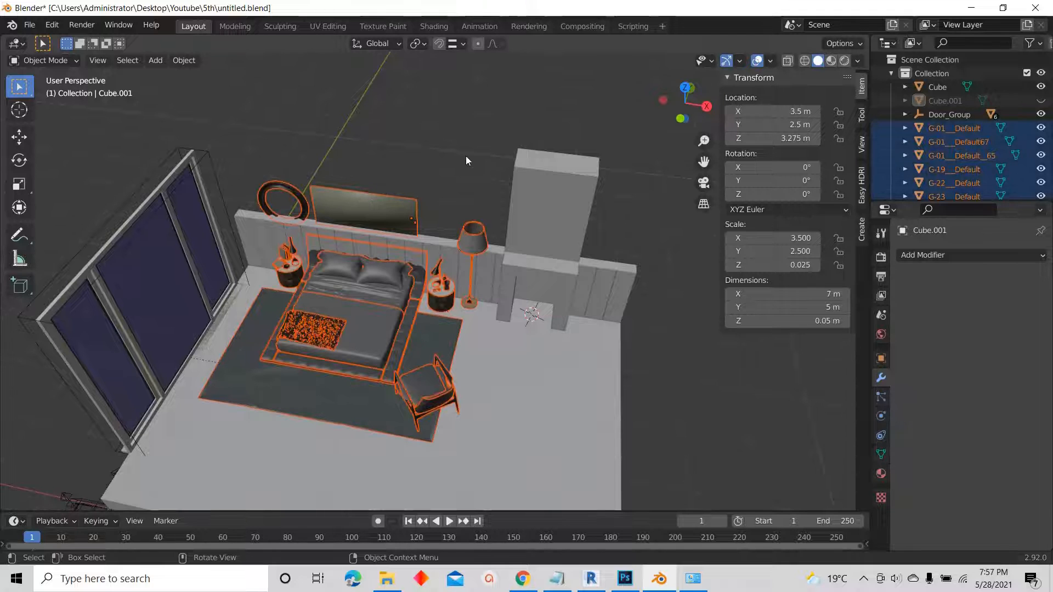
pyautogui.moveTo(684, 102); pyautogui.dragTo(529, 191)
pyautogui.press('KP_7')
pyautogui.scroll(3, 370, 259)
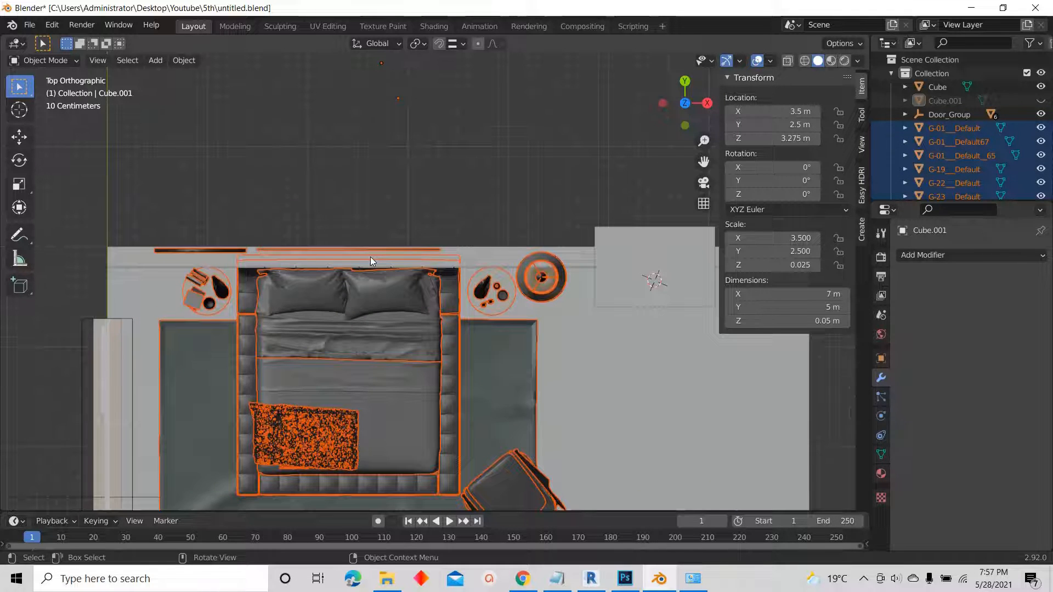
pyautogui.press('g')
pyautogui.press('y')
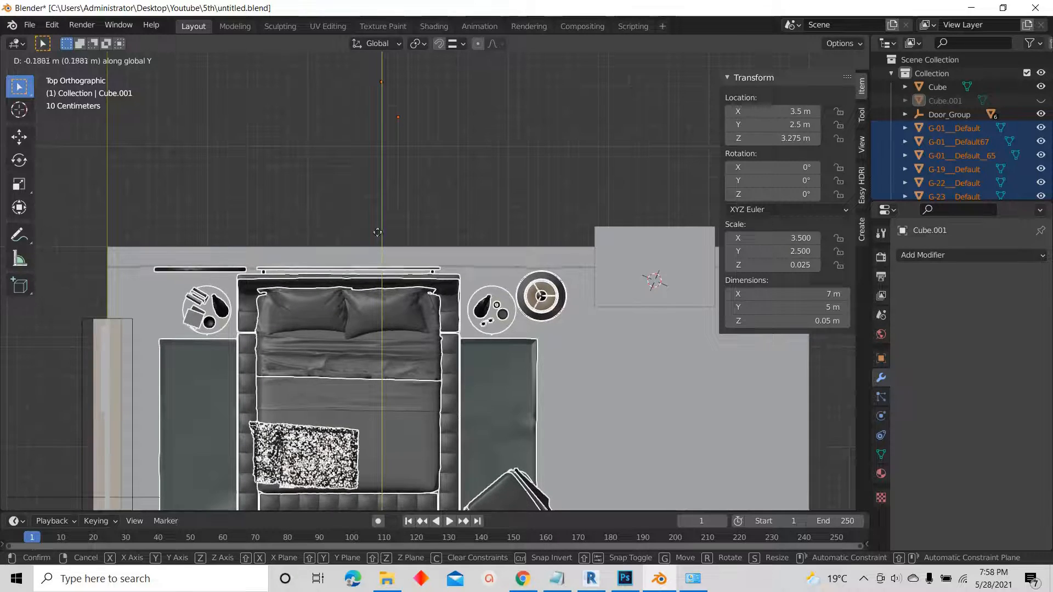
pyautogui.click(383, 191)
pyautogui.moveTo(383, 191); pyautogui.dragTo(369, 254, button='middle')
pyautogui.click(362, 143)
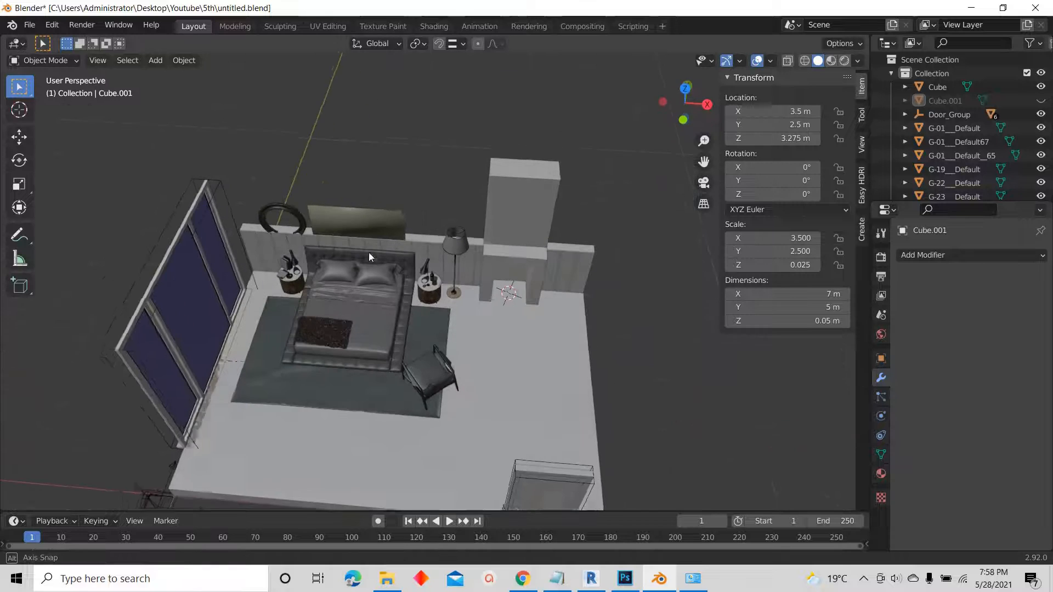
# - Delete the rug under the bed
pyautogui.click(333, 403)
pyautogui.scroll(3, 332, 394)
pyautogui.press('Delete')
pyautogui.scroll(2, 543, 368)
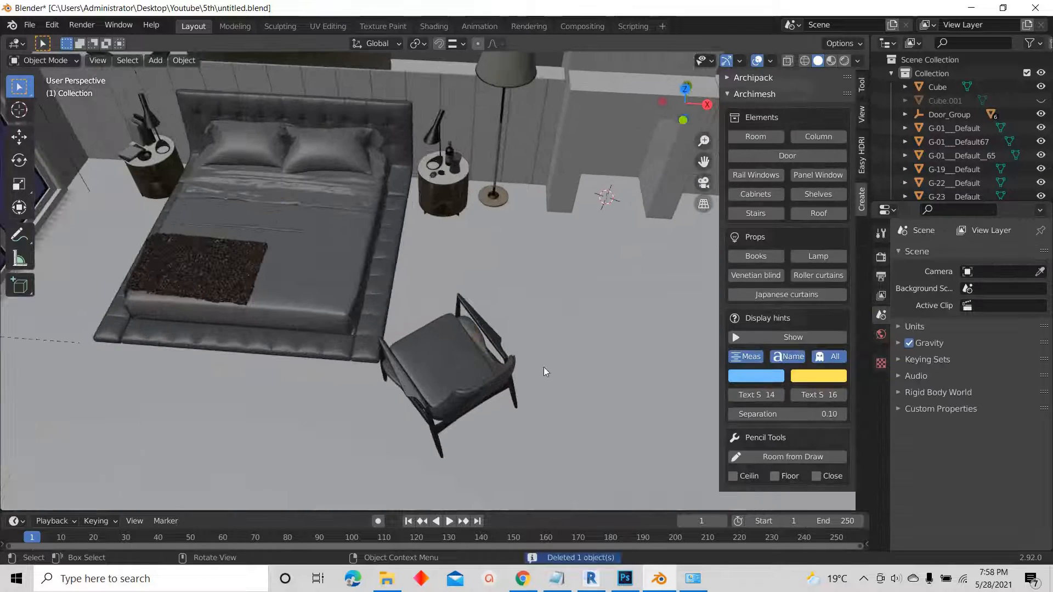
# - Delete the armchair beside the bed part by part, undoing the deletion that removes four objects at once
pyautogui.click(436, 354)
pyautogui.press('Delete')
pyautogui.click(417, 355)
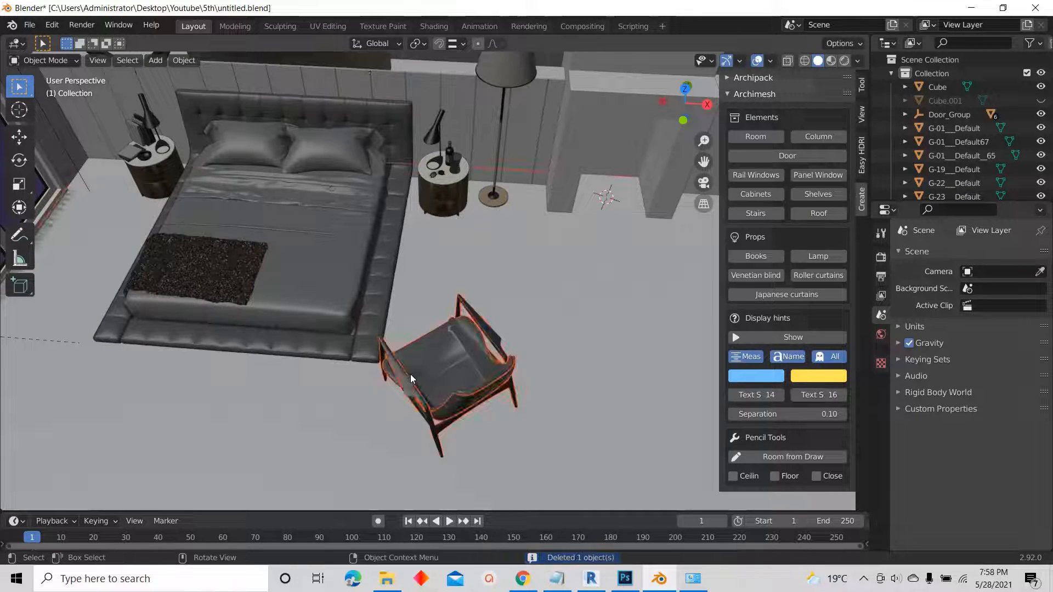
pyautogui.press('Delete')
pyautogui.hotkey('ctrl', 'z')
pyautogui.click(432, 362)
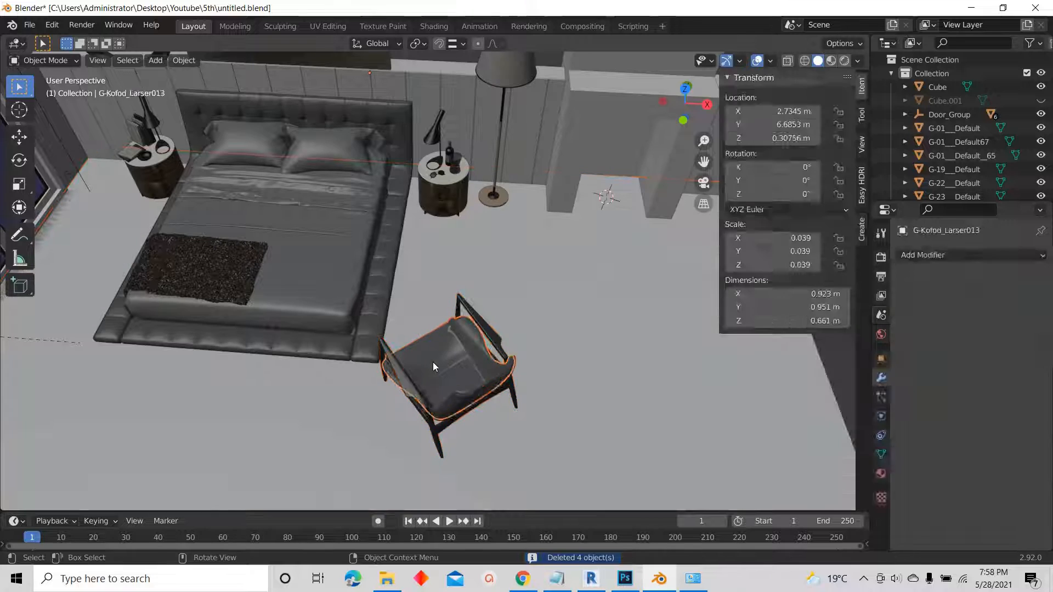
pyautogui.press('Delete')
# - Delete the bedside tables with their accessories, the floor lamp and the picture above the bed
pyautogui.scroll(3, 420, 224)
pyautogui.click(419, 224)
pyautogui.press('Delete')
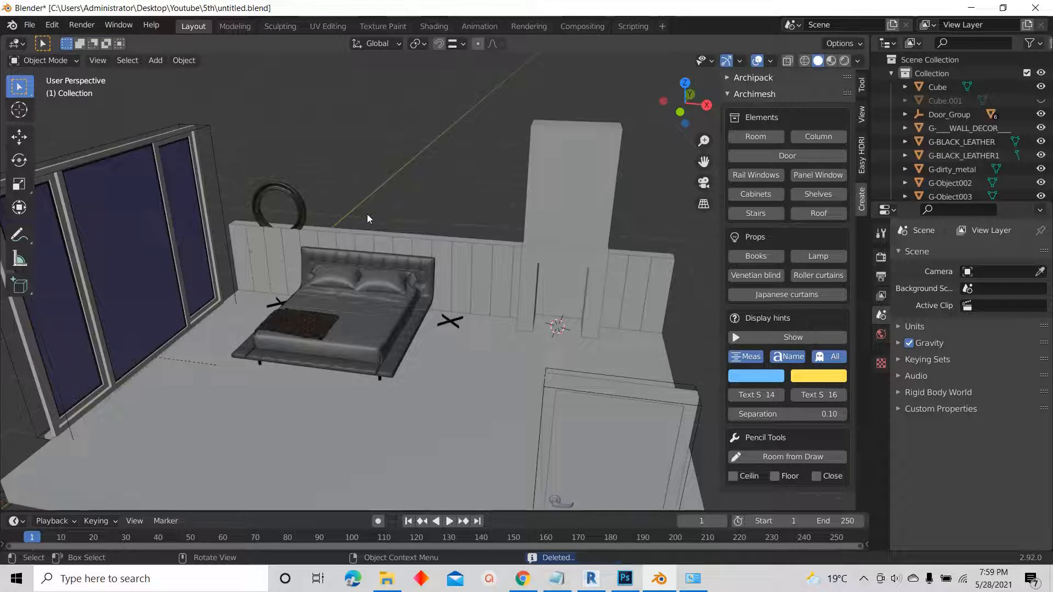
# - Try deleting the whole G-dirty_metal object, which includes the bed legs and the leftover cross-shaped bases
pyautogui.moveTo(368, 218); pyautogui.dragTo(397, 215, button='middle')
pyautogui.scroll(3, 406, 249)
pyautogui.moveTo(433, 272); pyautogui.dragTo(328, 314, button='middle')
pyautogui.click(443, 309)
pyautogui.scroll(3, 244, 264)
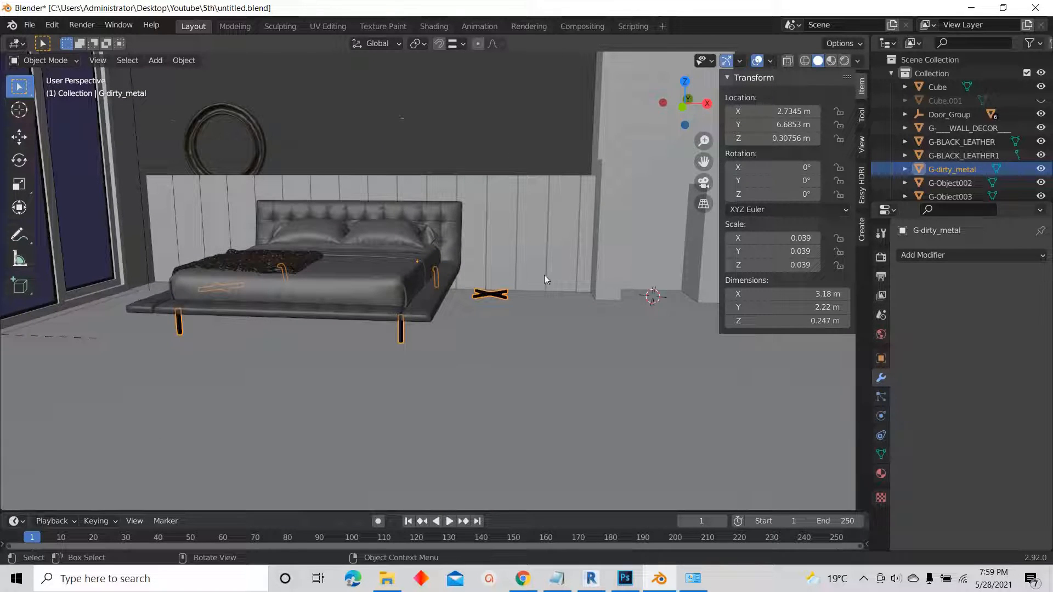
pyautogui.moveTo(359, 244); pyautogui.dragTo(492, 236, button='middle')
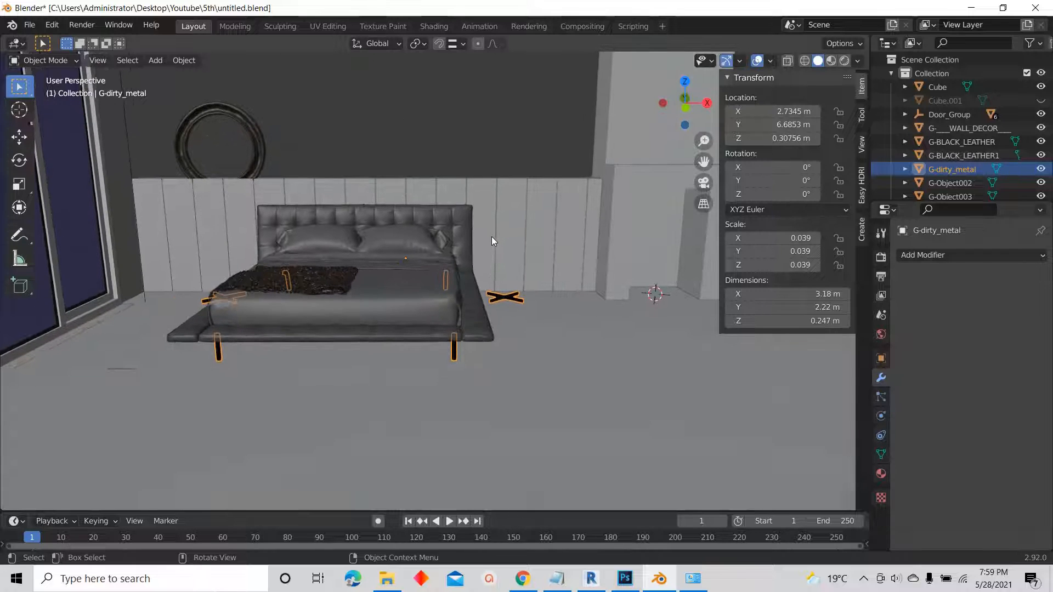
pyautogui.press('Delete')
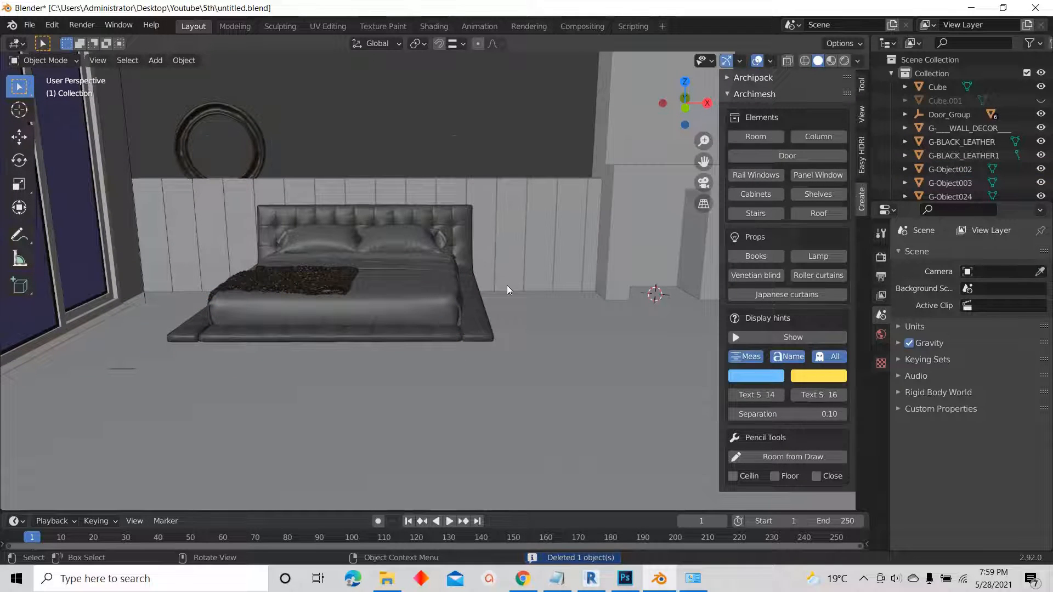
pyautogui.hotkey('ctrl', 'z')
# - In Edit Mode with X-ray on, delete the two cross-shaped bases from G-dirty_metal, leaving the four bed legs; restore the solid Object Mode view
pyautogui.scroll(-3, 503, 284)
pyautogui.scroll(4, 501, 284)
pyautogui.press('Tab')
pyautogui.moveTo(560, 299); pyautogui.dragTo(545, 298, button='middle')
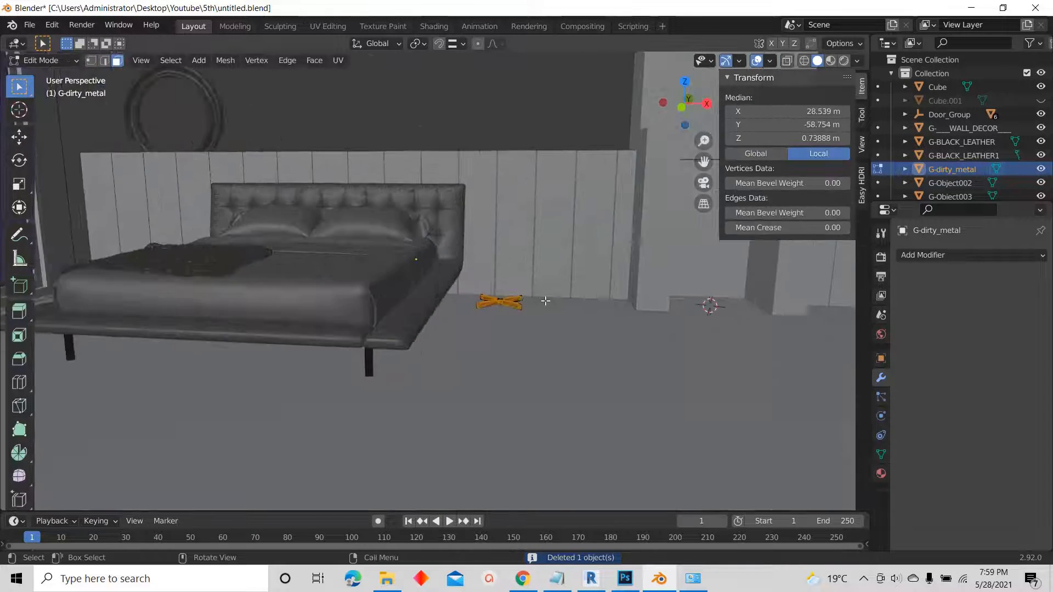
pyautogui.click(787, 60)
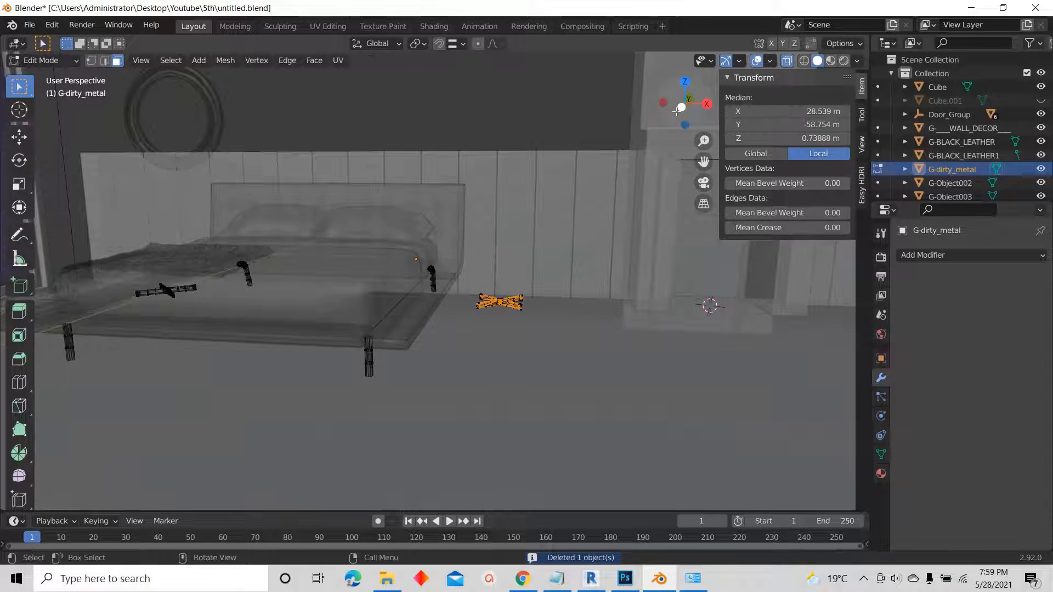
pyautogui.press('KP_1')
pyautogui.hotkey('ctrl', 'l')
pyautogui.scroll(-4, 527, 348)
pyautogui.scroll(3, 527, 348)
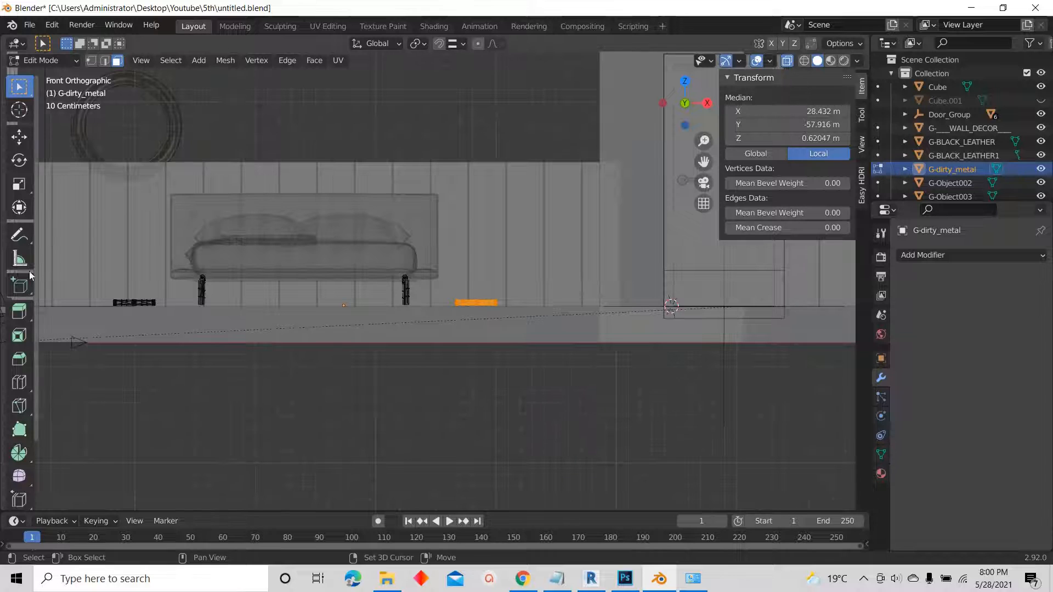
pyautogui.keyDown('shift'); pyautogui.click(135, 302); pyautogui.keyUp('shift')
pyautogui.hotkey('ctrl', 'l')
pyautogui.press('x')
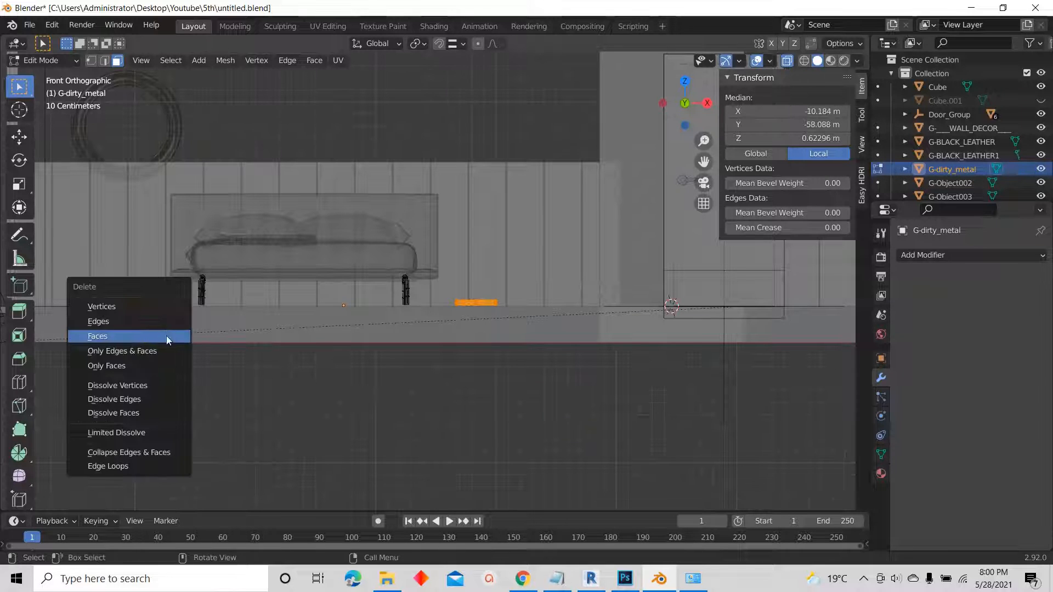
pyautogui.click(107, 351)
pyautogui.scroll(-2, 459, 272)
pyautogui.press('Tab')
pyautogui.moveTo(460, 273); pyautogui.dragTo(405, 315, button='middle')
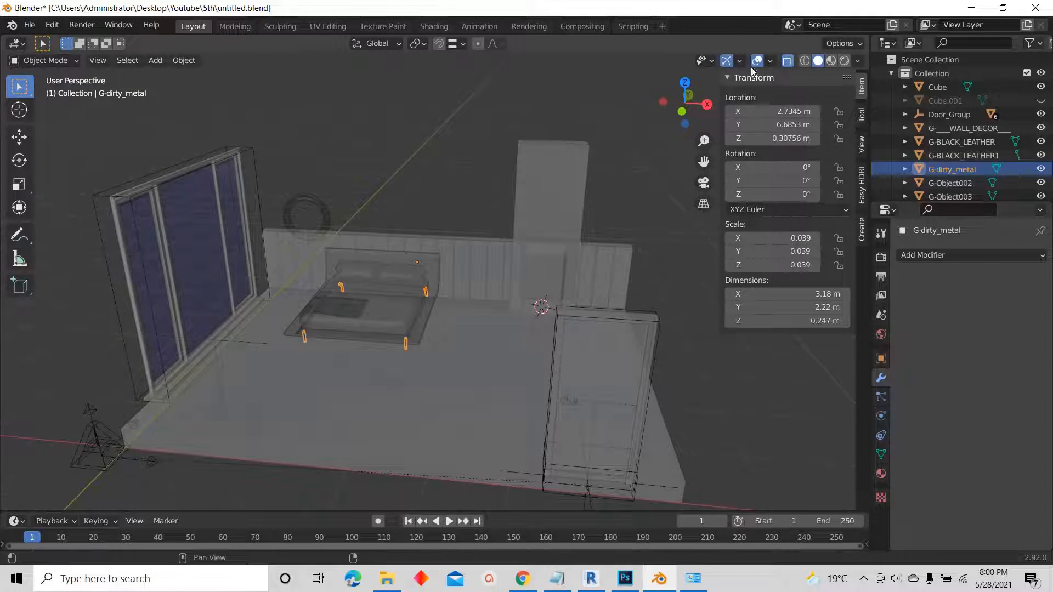
pyautogui.click(787, 62)
pyautogui.moveTo(391, 228); pyautogui.dragTo(379, 247, button='middle')
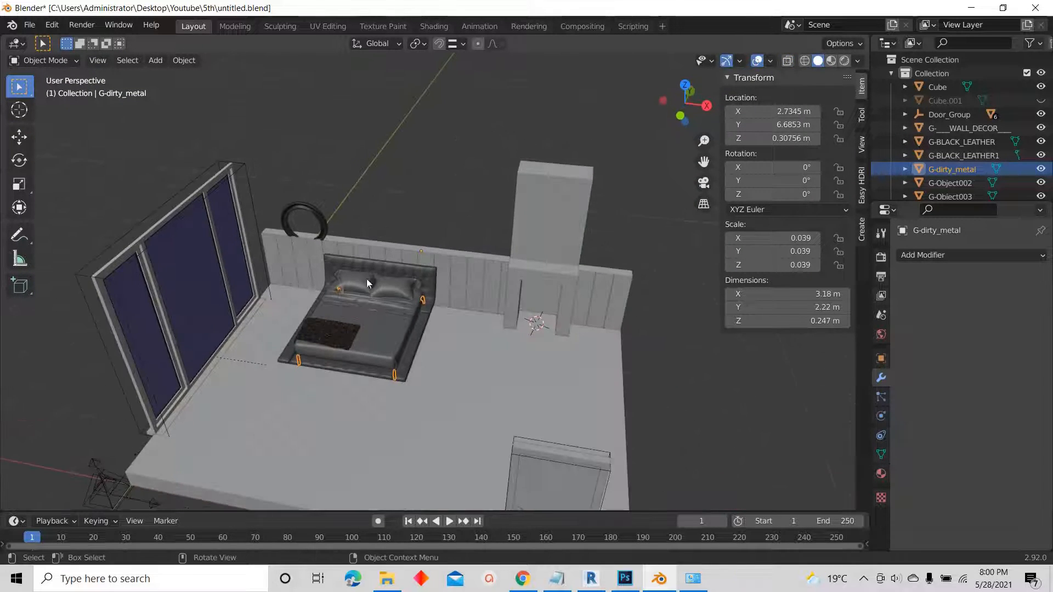
# - Delete the fur throw on the bed and the small leftover pieces floating above it
pyautogui.scroll(4, 337, 334)
pyautogui.click(331, 324)
pyautogui.press('Delete')
pyautogui.moveTo(394, 288); pyautogui.dragTo(442, 163, button='middle')
pyautogui.scroll(-3, 420, 276)
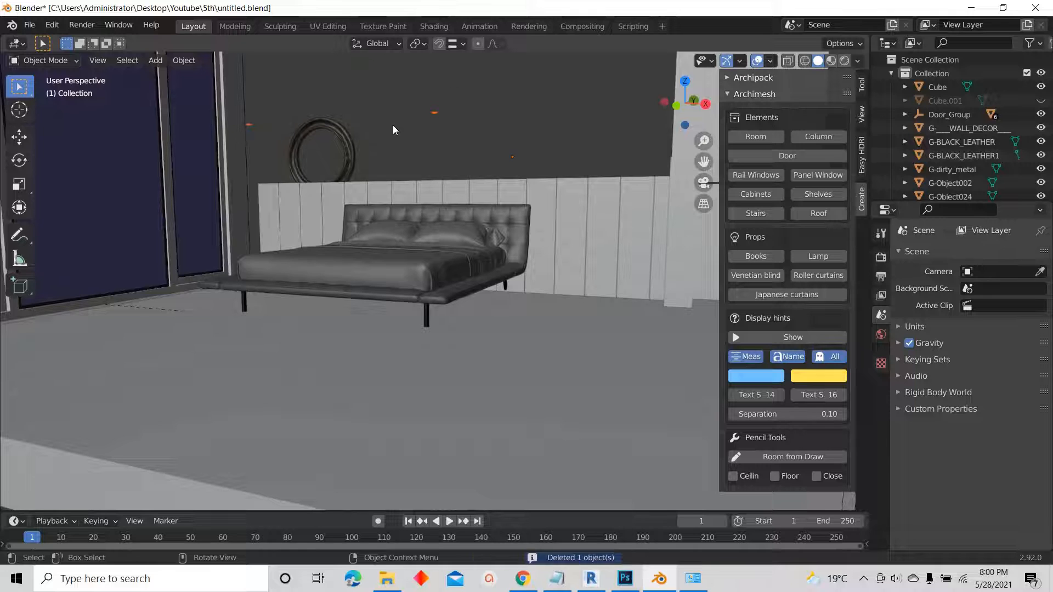
pyautogui.press('Delete')
pyautogui.scroll(-4, 394, 125)
pyautogui.moveTo(394, 126); pyautogui.dragTo(397, 168, button='middle')
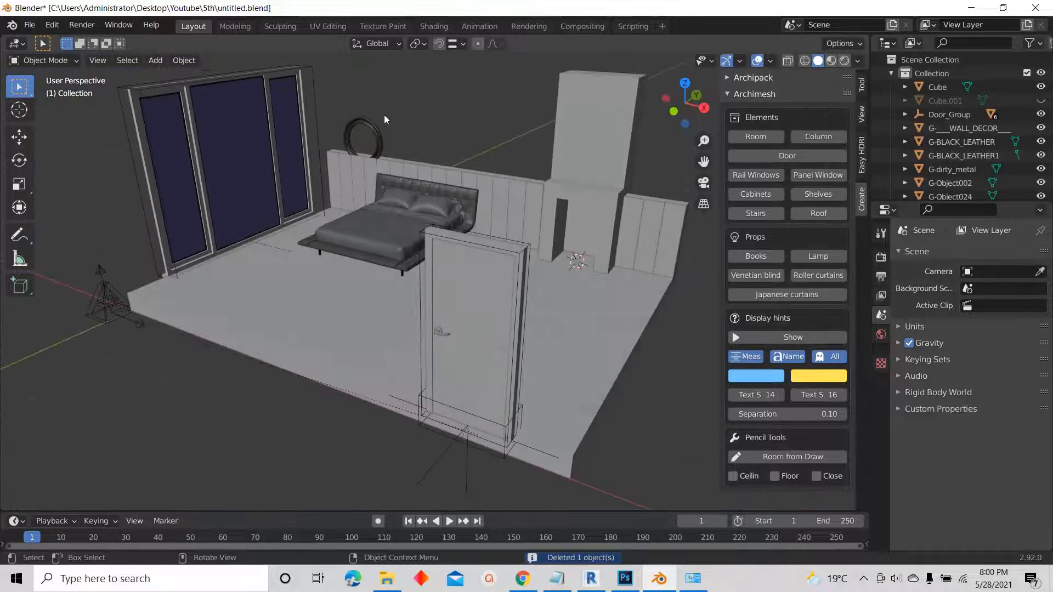
# - Move the round wall decoration higher, above the wall panelling near the bed
pyautogui.click(380, 127)
pyautogui.click(673, 111)
pyautogui.scroll(2, 353, 156)
pyautogui.press('g')
pyautogui.click(354, 116)
# - Parent the pillows, mattress parts, bed frame and legs to the blanket G-Object024 using Object (Keep Transform)
pyautogui.moveTo(472, 156); pyautogui.dragTo(430, 259, button='middle')
pyautogui.scroll(3, 430, 259)
pyautogui.click(464, 270)
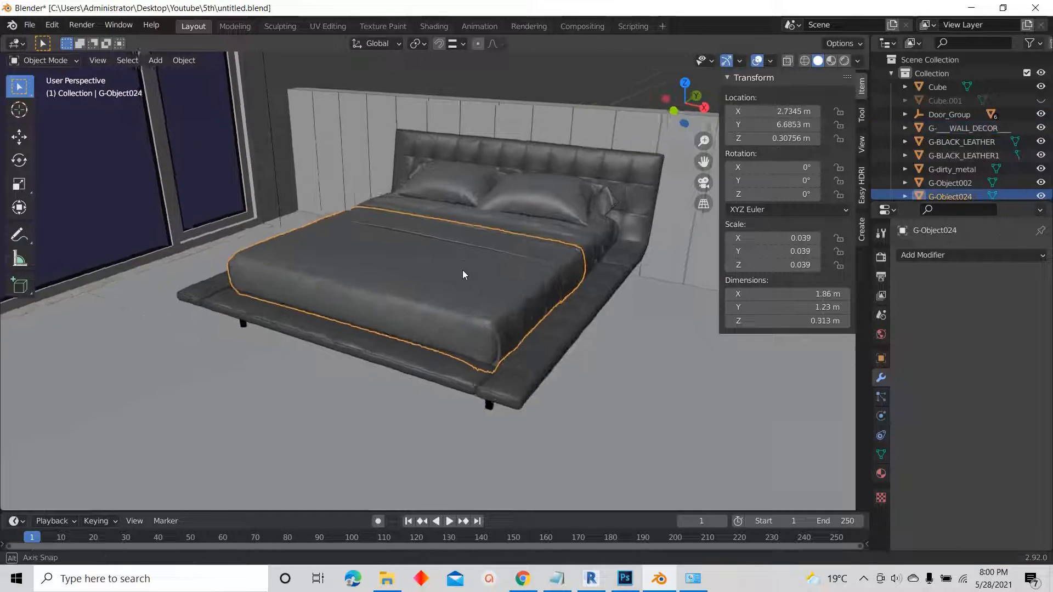
pyautogui.keyDown('shift'); pyautogui.click(506, 254); pyautogui.keyUp('shift')
pyautogui.keyDown('shift'); pyautogui.click(473, 180); pyautogui.keyUp('shift')
pyautogui.moveTo(473, 180); pyautogui.dragTo(245, 208, button='middle')
pyautogui.keyDown('shift'); pyautogui.click(251, 206); pyautogui.keyUp('shift')
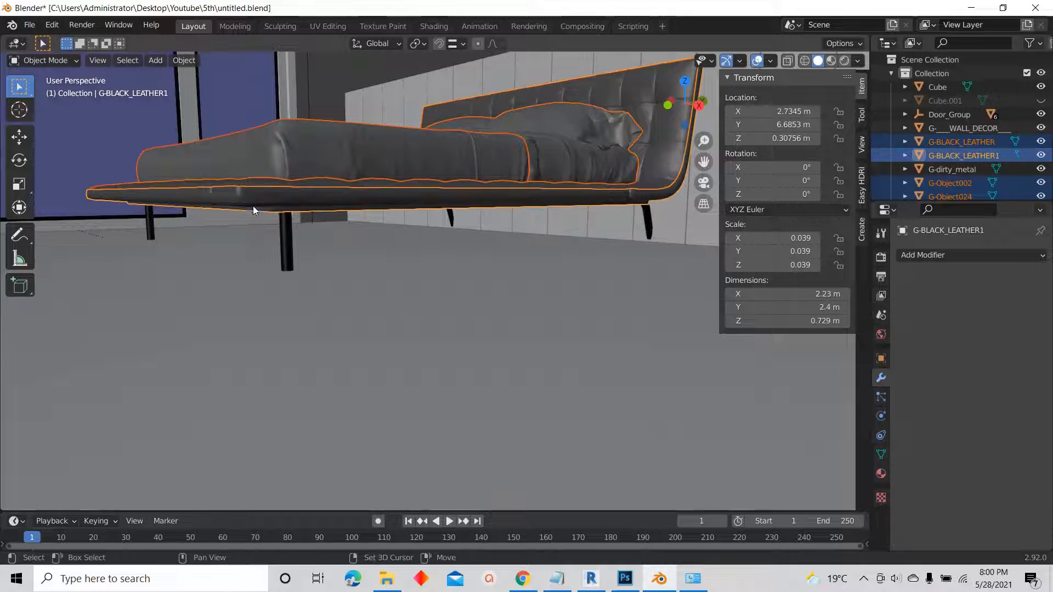
pyautogui.keyDown('shift'); pyautogui.click(285, 234); pyautogui.keyUp('shift')
pyautogui.moveTo(318, 229); pyautogui.dragTo(423, 168, button='middle')
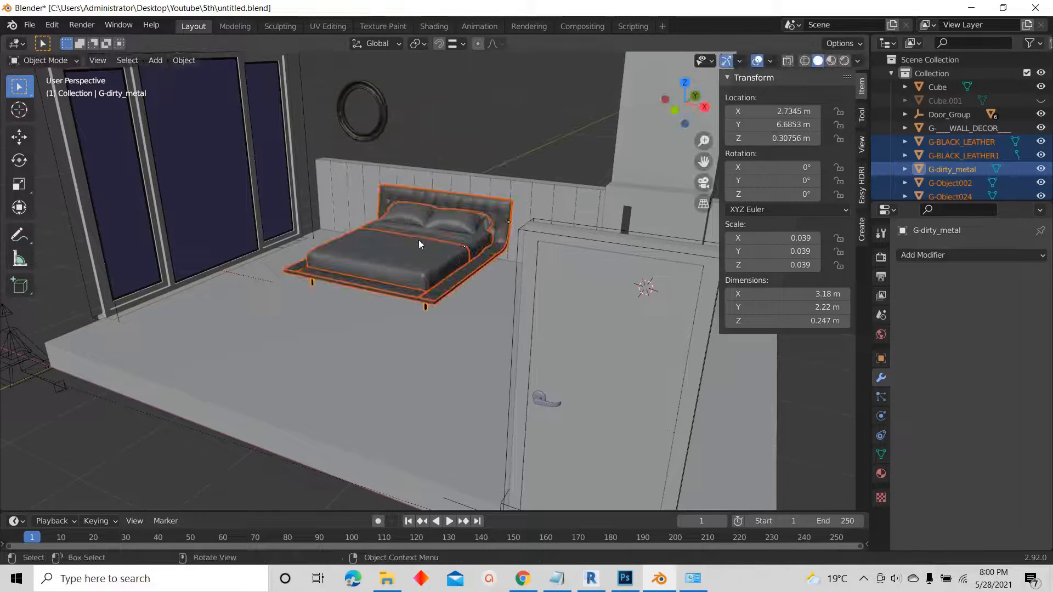
pyautogui.press('KP_Decimal')
pyautogui.keyDown('shift'); pyautogui.click(422, 301); pyautogui.keyUp('shift')
pyautogui.scroll(2, 512, 271)
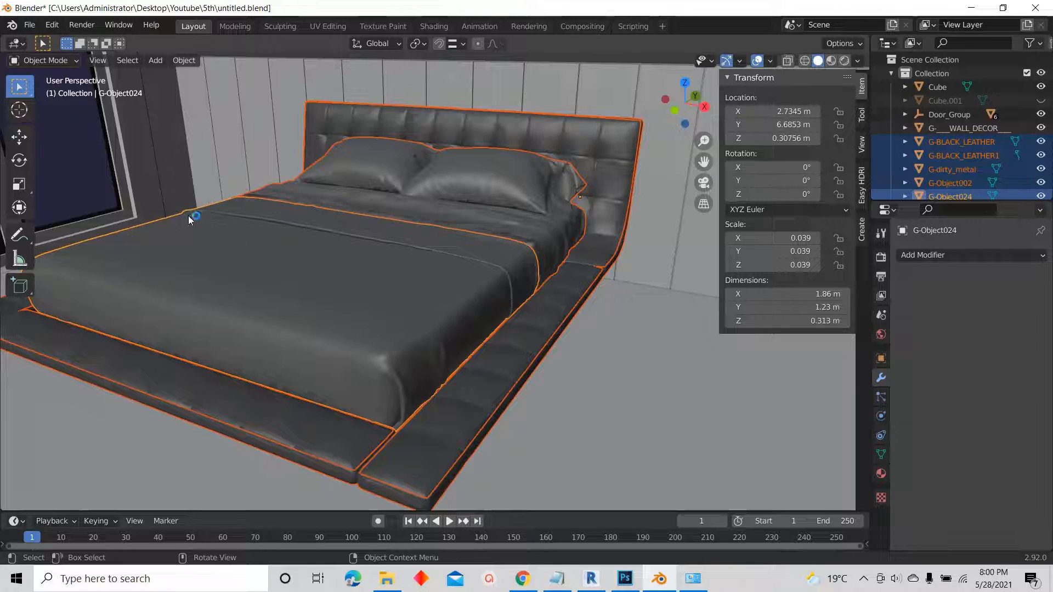
pyautogui.keyDown('shift'); pyautogui.click(493, 167); pyautogui.keyUp('shift')
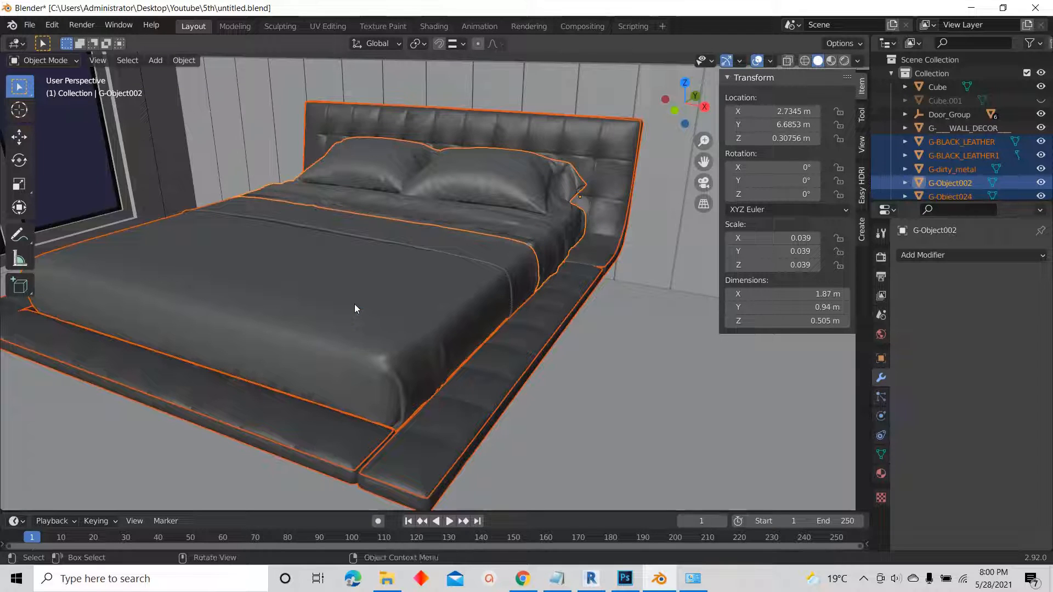
pyautogui.keyDown('shift'); pyautogui.click(337, 294); pyautogui.keyUp('shift')
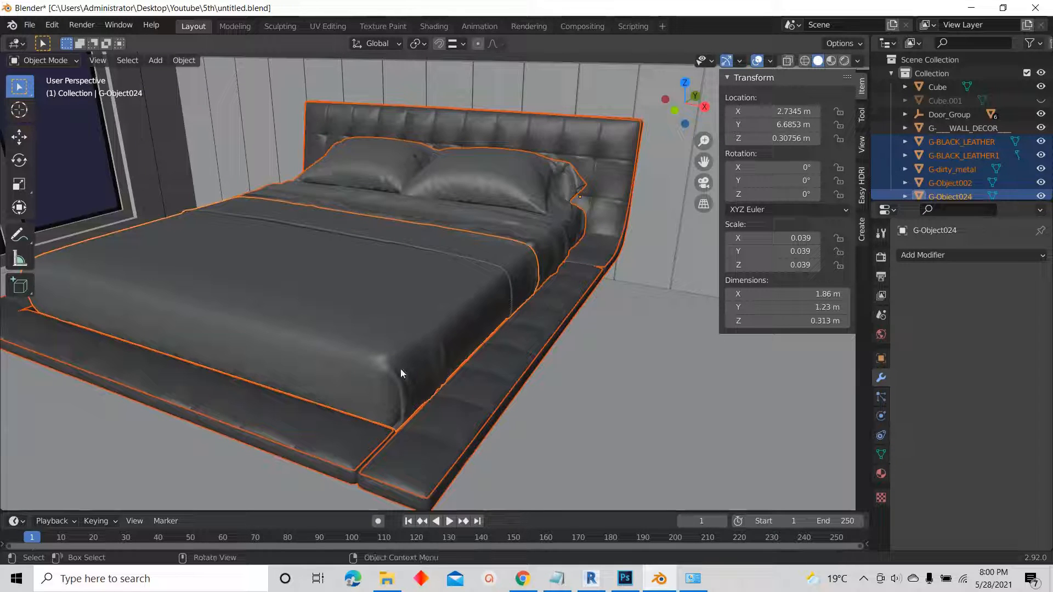
pyautogui.hotkey('ctrl', 'p')
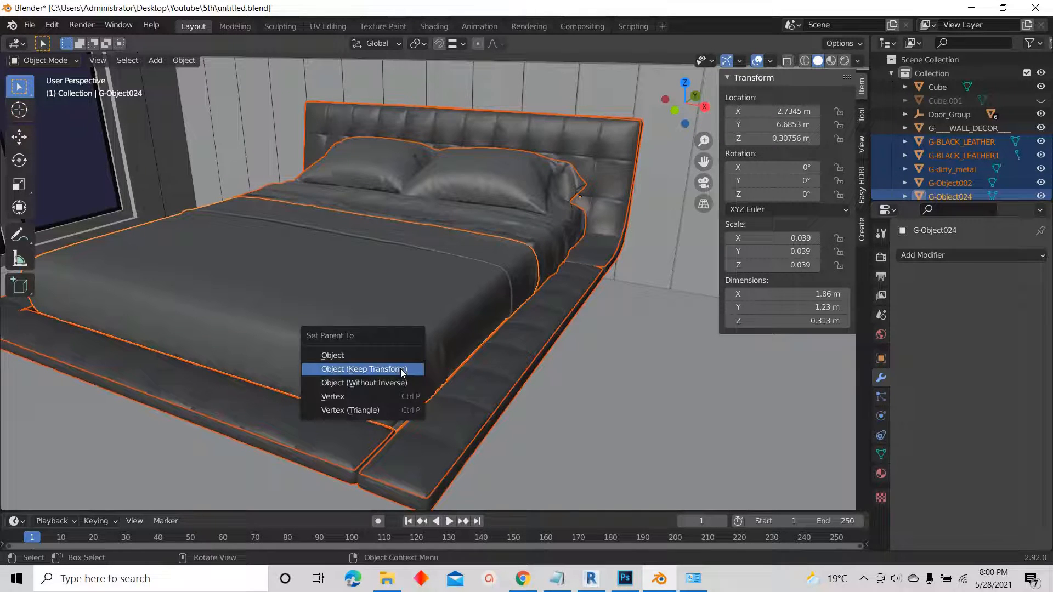
pyautogui.click(333, 368)
# - Try moving the whole bed by its parent blanket and scaling it along X and Y, cancelling each transform
pyautogui.scroll(-3, 445, 298)
pyautogui.scroll(-2, 444, 298)
pyautogui.click(571, 327)
pyautogui.click(350, 297)
pyautogui.press('g')
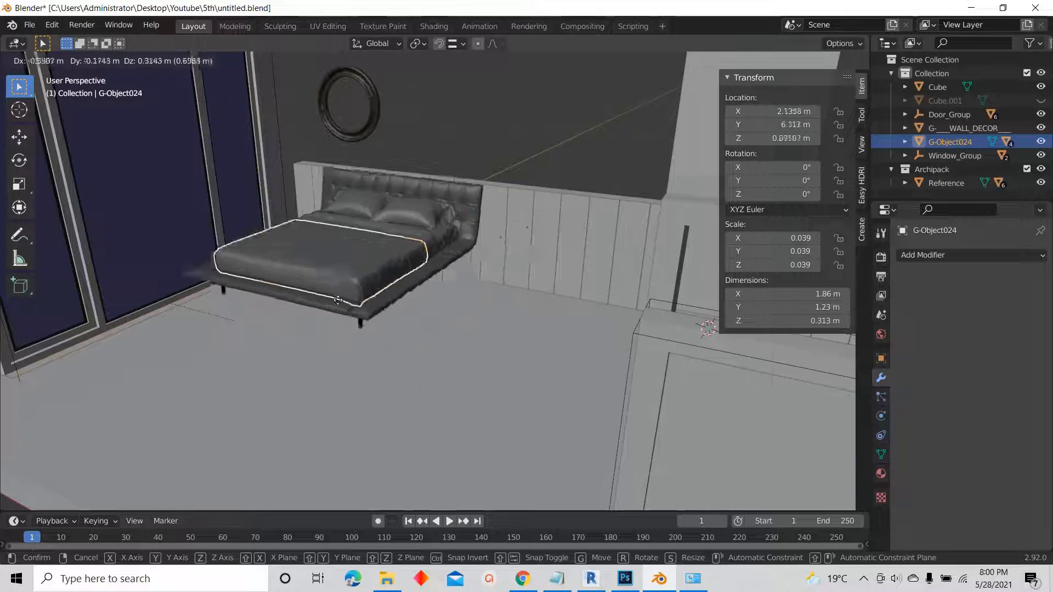
pyautogui.rightClick(359, 237)
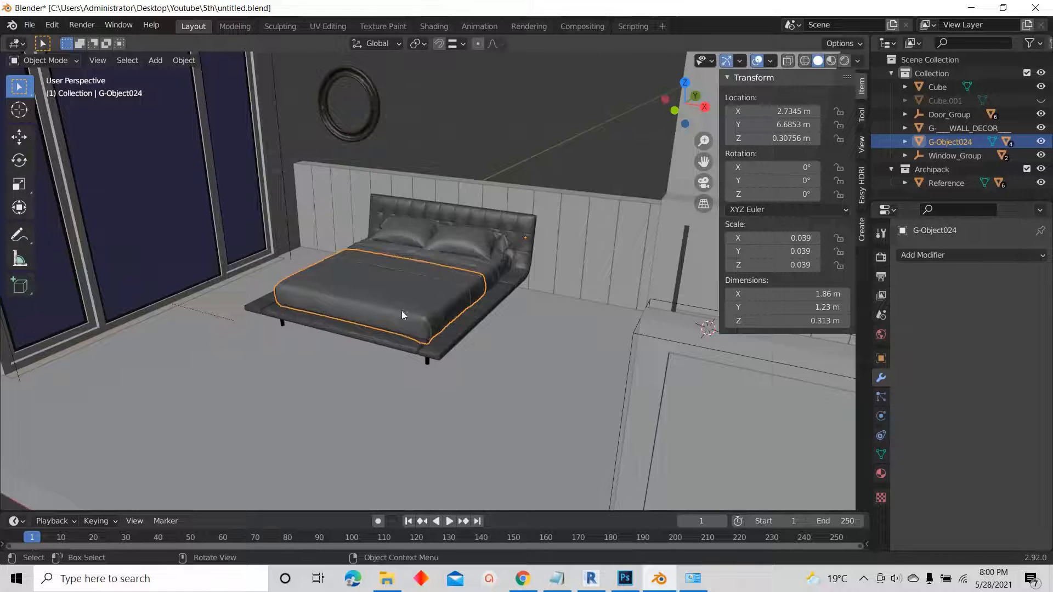
pyautogui.scroll(2, 427, 301)
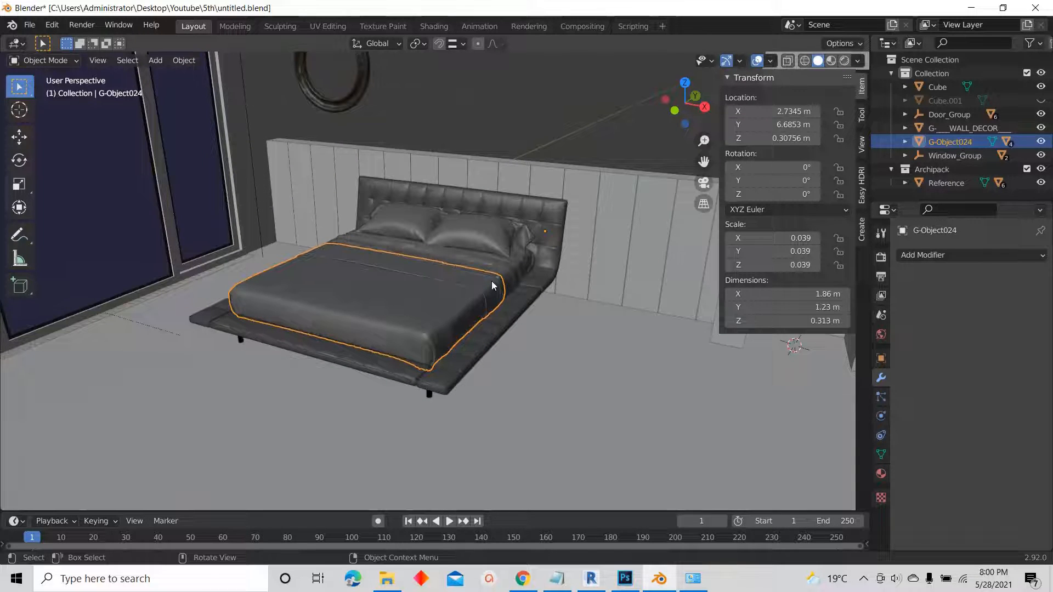
pyautogui.press('s')
pyautogui.press('x')
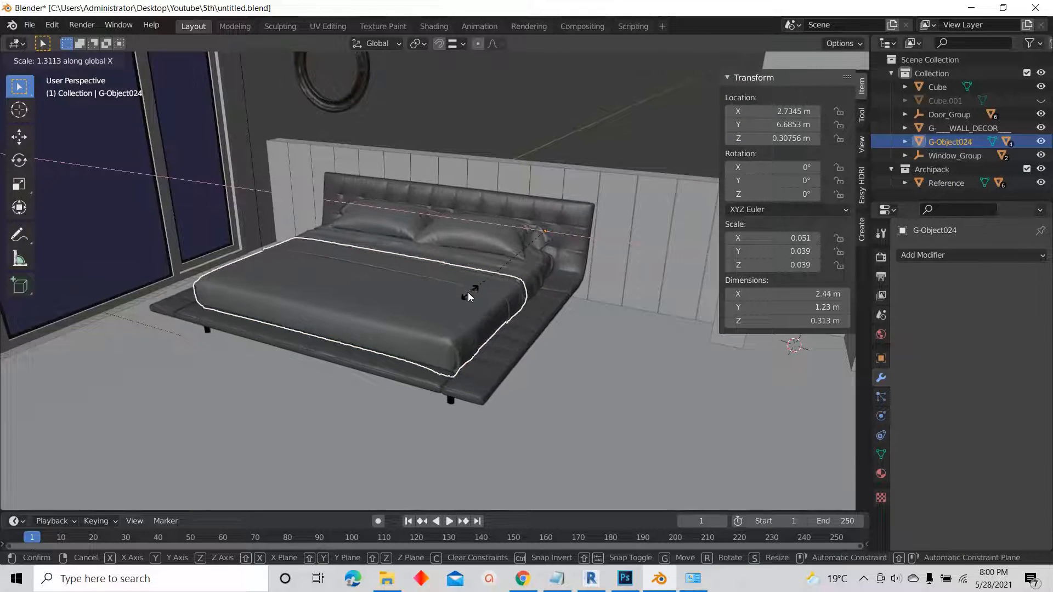
pyautogui.scroll(-3, 453, 291)
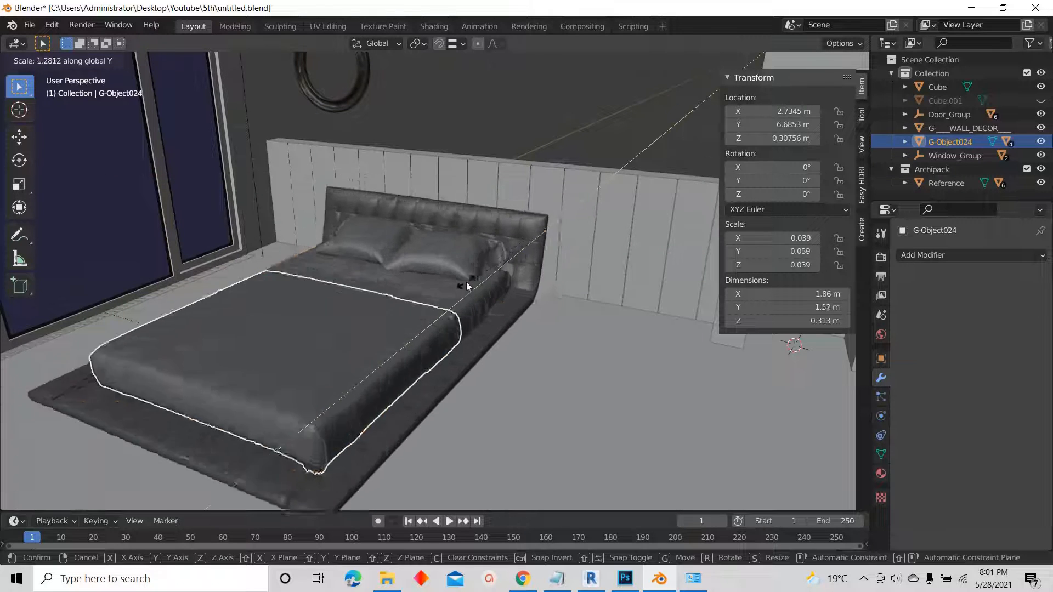
pyautogui.rightClick(465, 283)
pyautogui.scroll(2, 463, 283)
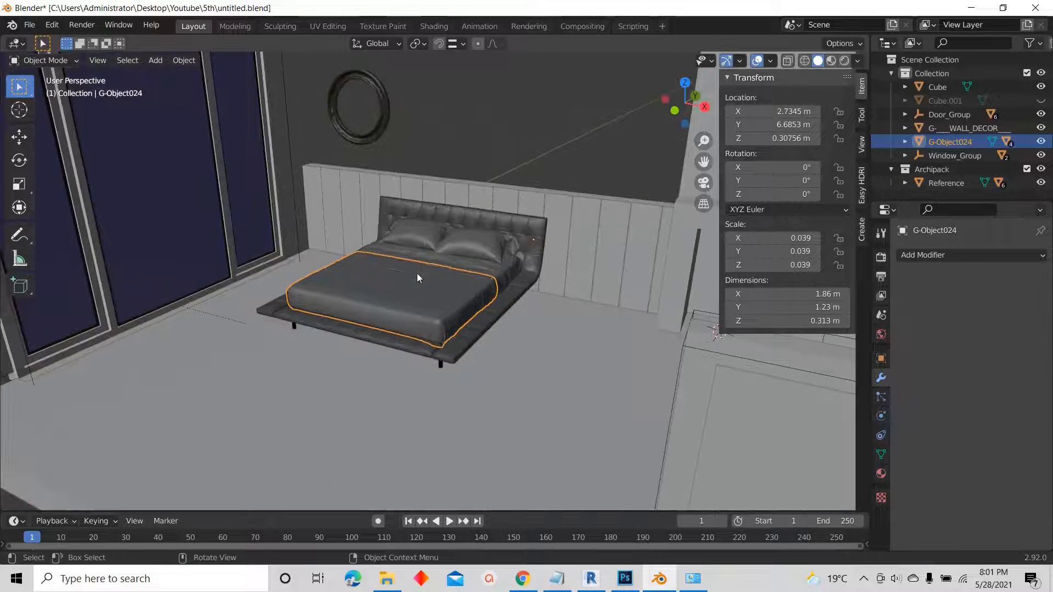
# - Try moving the pillows and scaling the leather bed frame as child objects, cancel each transform and reselect the blanket
pyautogui.scroll(3, 485, 219)
pyautogui.click(478, 256)
pyautogui.press('g')
pyautogui.rightClick(505, 221)
pyautogui.click(513, 222)
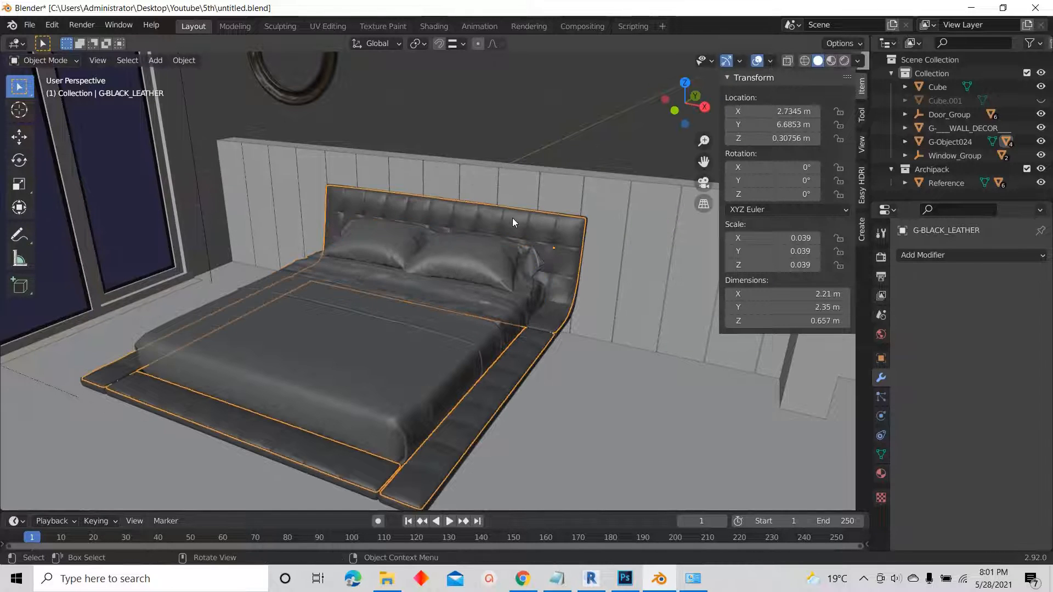
pyautogui.press('s')
pyautogui.rightClick(515, 217)
pyautogui.press('s')
pyautogui.rightClick(498, 207)
pyautogui.scroll(-4, 370, 348)
pyautogui.scroll(4, 357, 342)
pyautogui.click(367, 348)
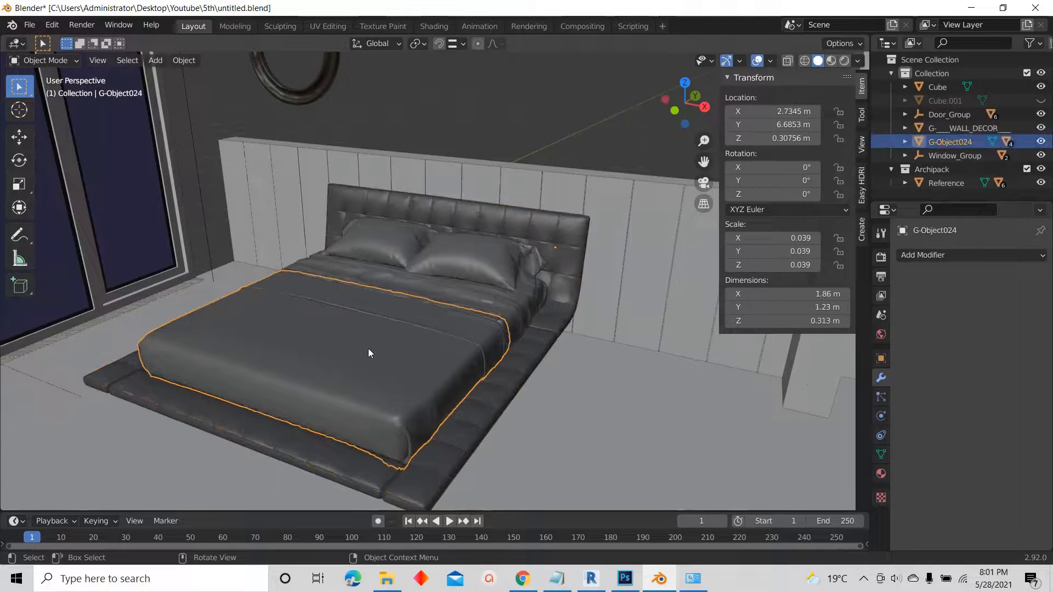
# - Place the 3D cursor on the floor beside the bed, close to the panelled wall on the fireplace side
pyautogui.scroll(-3, 368, 348)
pyautogui.moveTo(410, 367); pyautogui.dragTo(435, 359, button='middle')
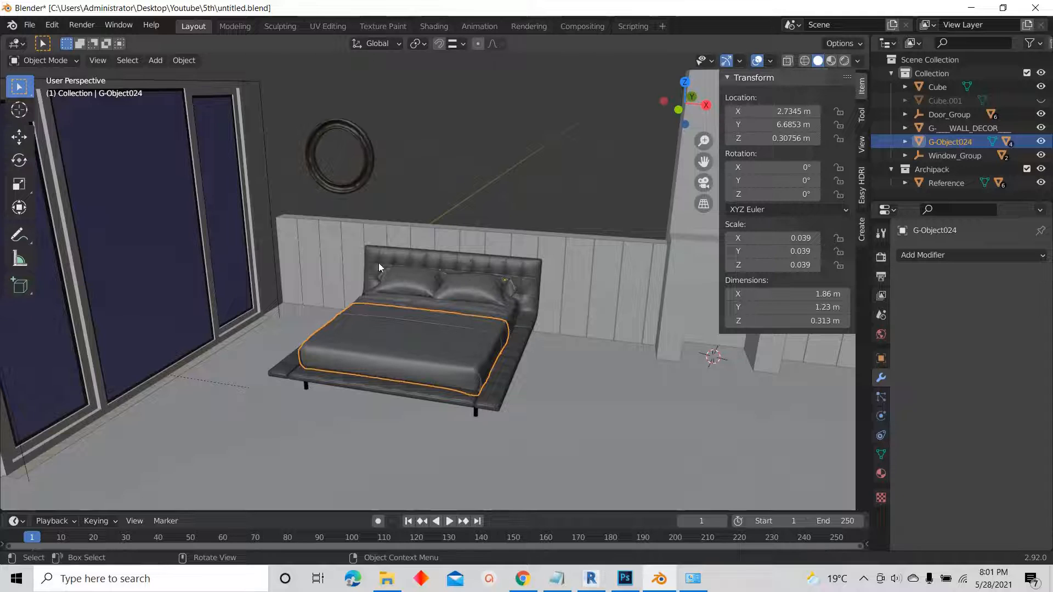
pyautogui.scroll(-4, 468, 317)
pyautogui.moveTo(469, 318); pyautogui.dragTo(488, 305, button='middle')
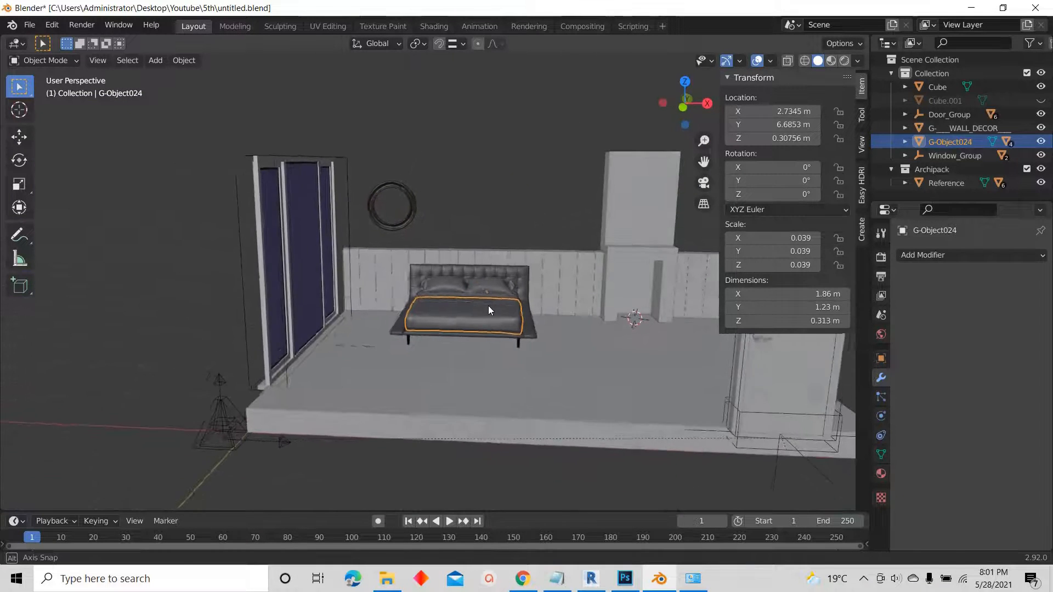
pyautogui.click(683, 109)
pyautogui.moveTo(544, 185); pyautogui.dragTo(671, 77, button='middle')
pyautogui.click(682, 91)
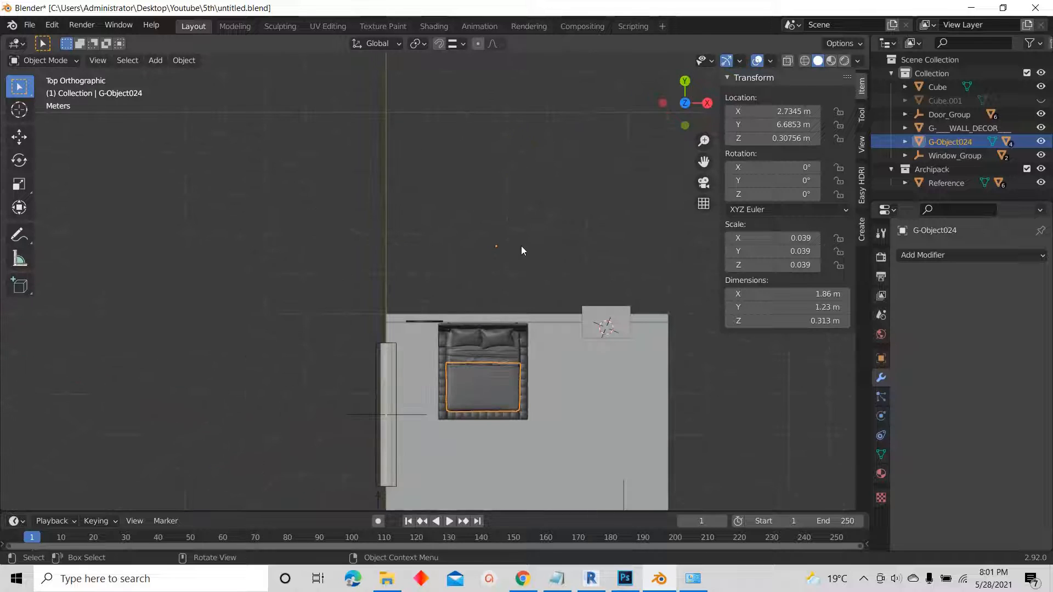
pyautogui.moveTo(490, 370); pyautogui.dragTo(548, 280, button='middle')
pyautogui.keyDown('shift'); pyautogui.rightClick(538, 273); pyautogui.keyUp('shift')
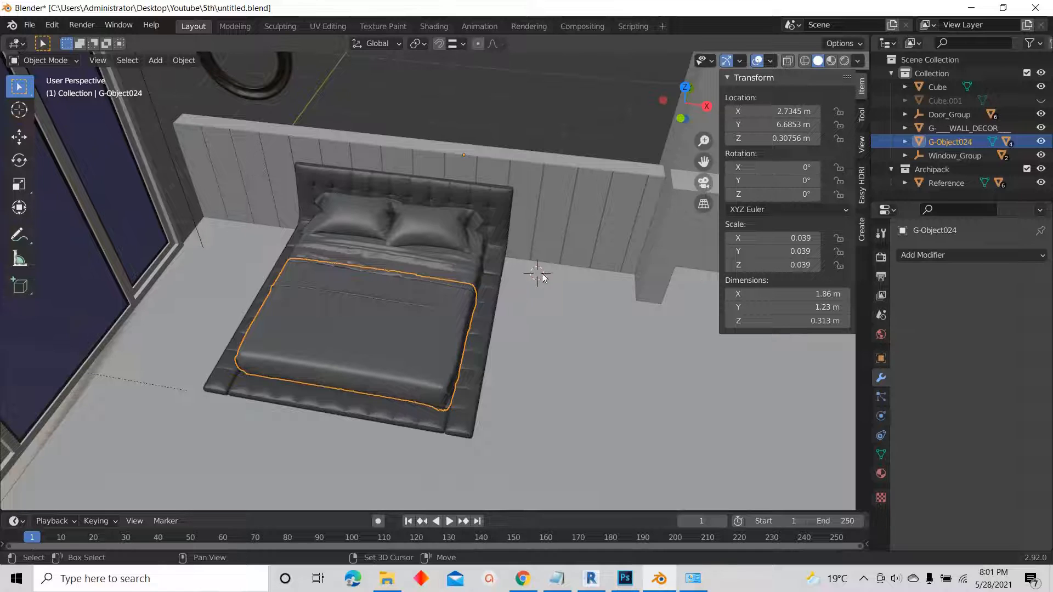
# - Add a cube mesh at the 3D cursor beside the bed
pyautogui.scroll(3, 537, 260)
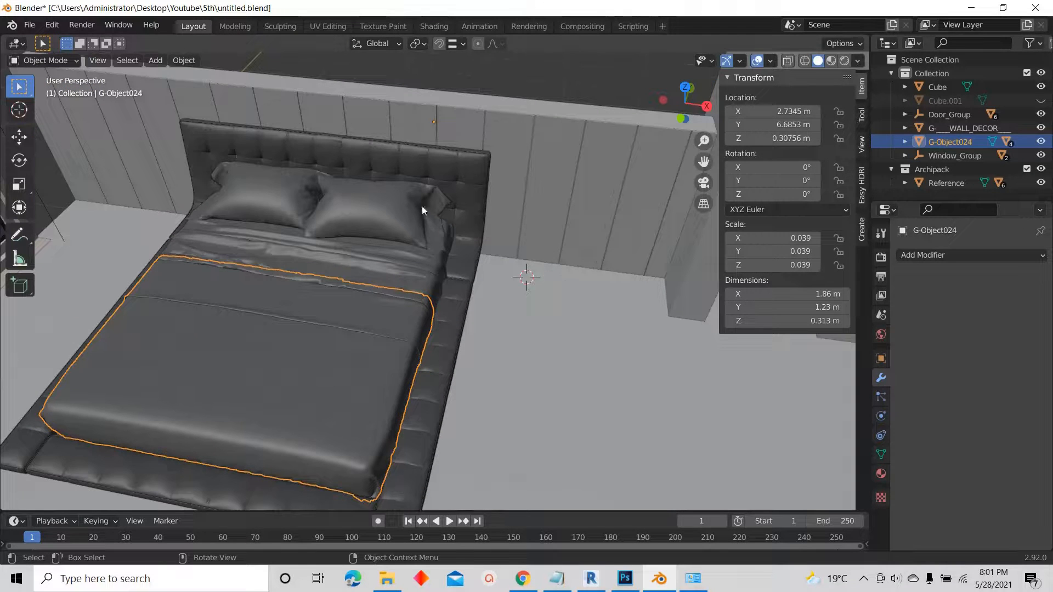
pyautogui.scroll(-3, 417, 186)
pyautogui.scroll(2, 471, 225)
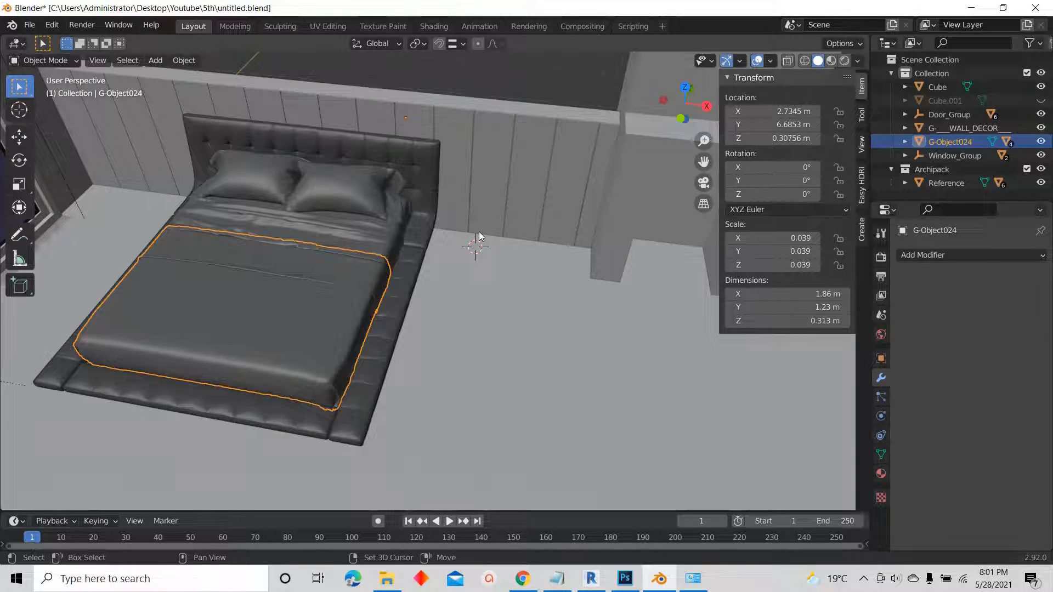
pyautogui.hotkey('shift', 'a')
pyautogui.moveTo(414, 234)
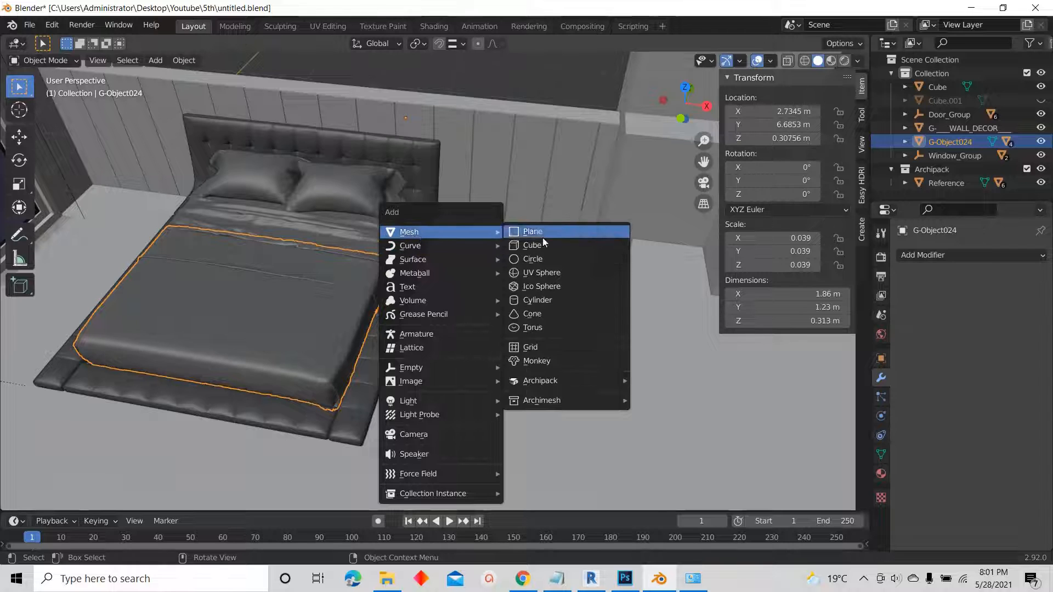
pyautogui.click(525, 246)
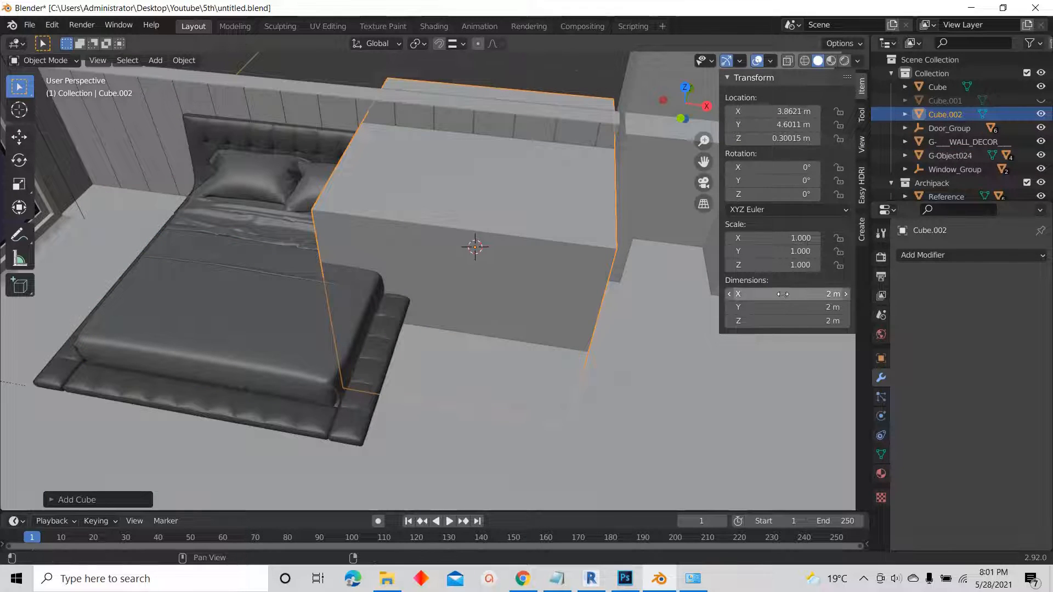
# - Set the cube's dimensions to 0.8 m in X, 0.4 m in Y and 0.2 m in Z
pyautogui.doubleClick(784, 324)
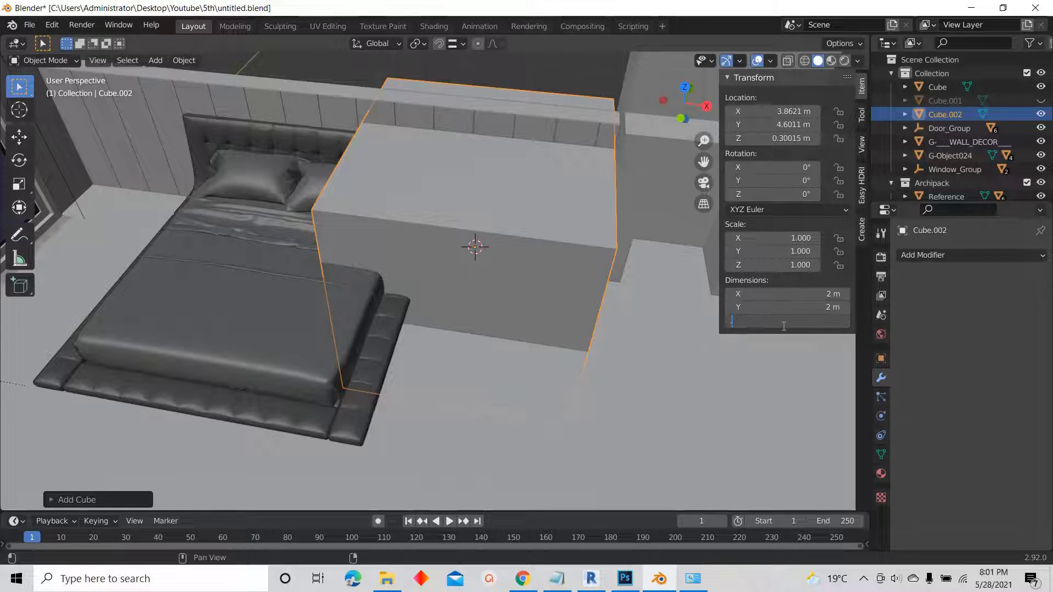
pyautogui.write('0.2')
pyautogui.press('Return')
pyautogui.doubleClick(779, 306)
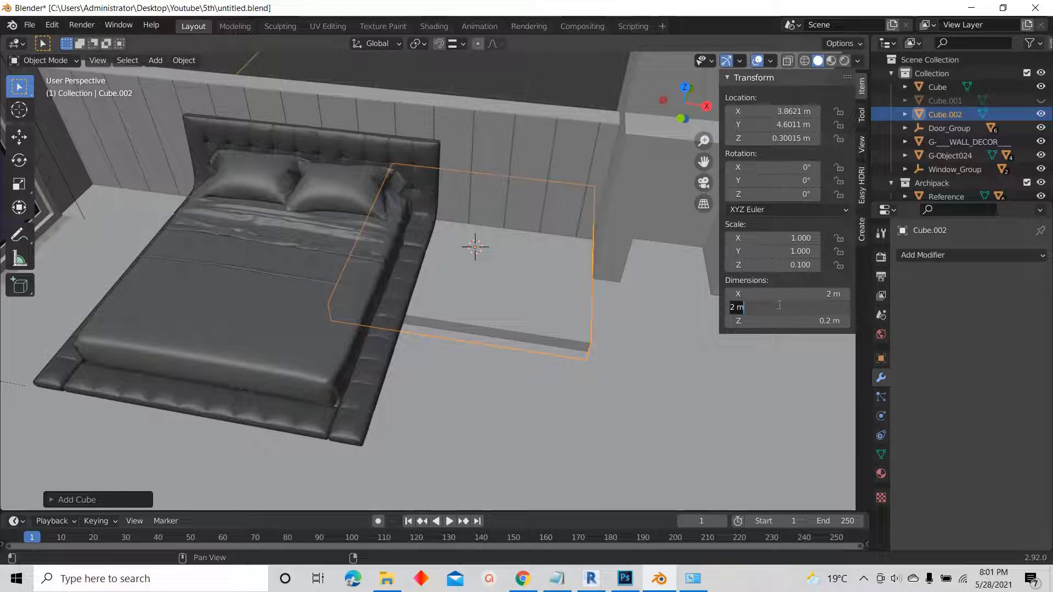
pyautogui.write('0.8')
pyautogui.press('Return')
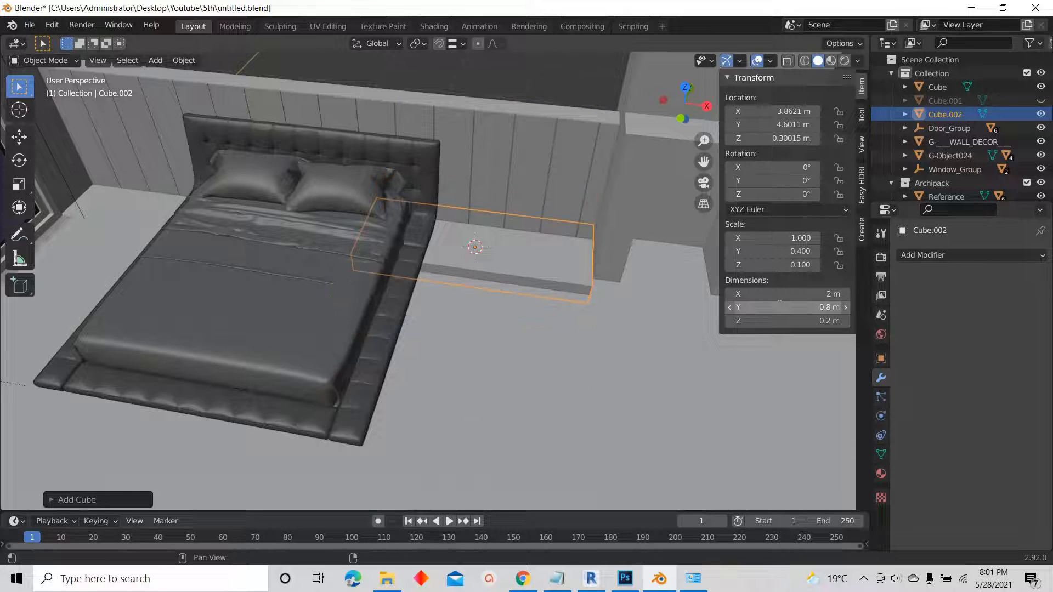
pyautogui.doubleClick(764, 299)
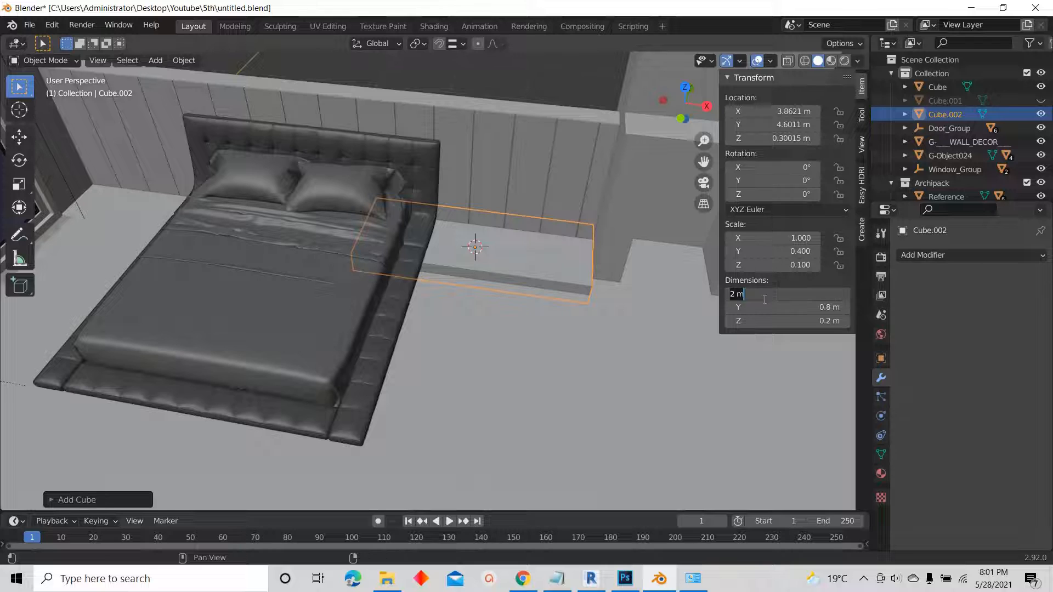
pyautogui.write('0.8')
pyautogui.press('Return')
pyautogui.doubleClick(778, 307)
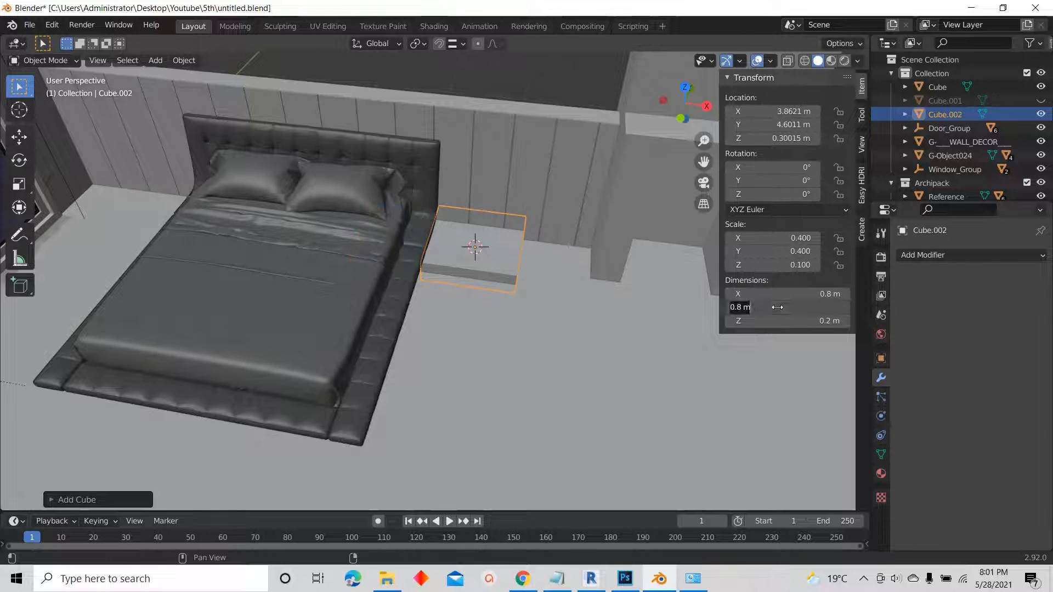
pyautogui.write('0.4')
pyautogui.press('Return')
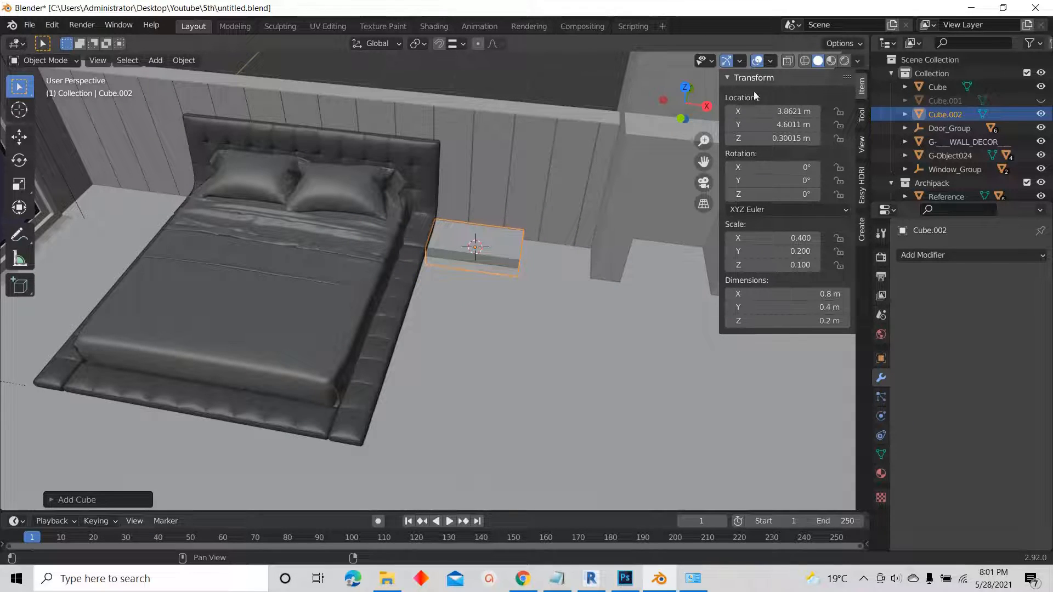
# - Move the block in top view clear of the bed and wall, to about X 3.949 m, Y 4.554 m
pyautogui.click(684, 86)
pyautogui.scroll(2, 497, 225)
pyautogui.scroll(1, 497, 225)
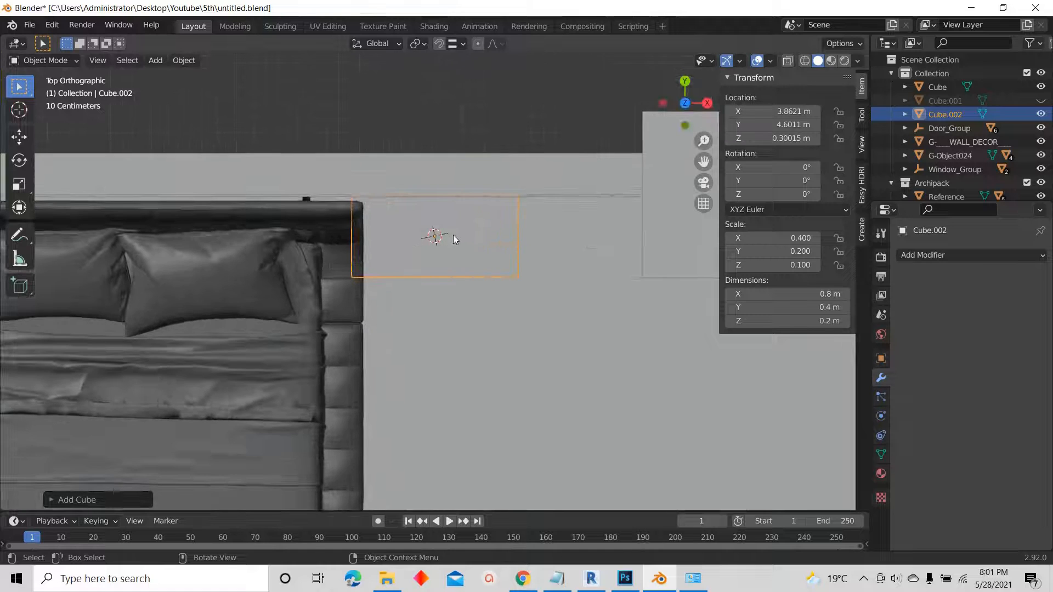
pyautogui.press('g')
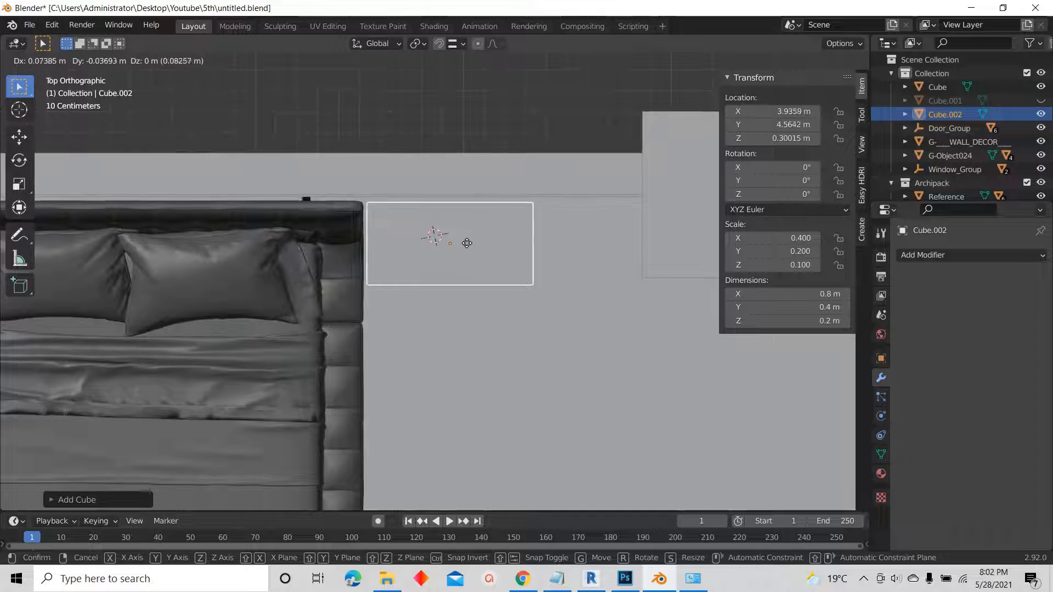
pyautogui.click(470, 245)
pyautogui.moveTo(471, 244); pyautogui.dragTo(518, 99, button='middle')
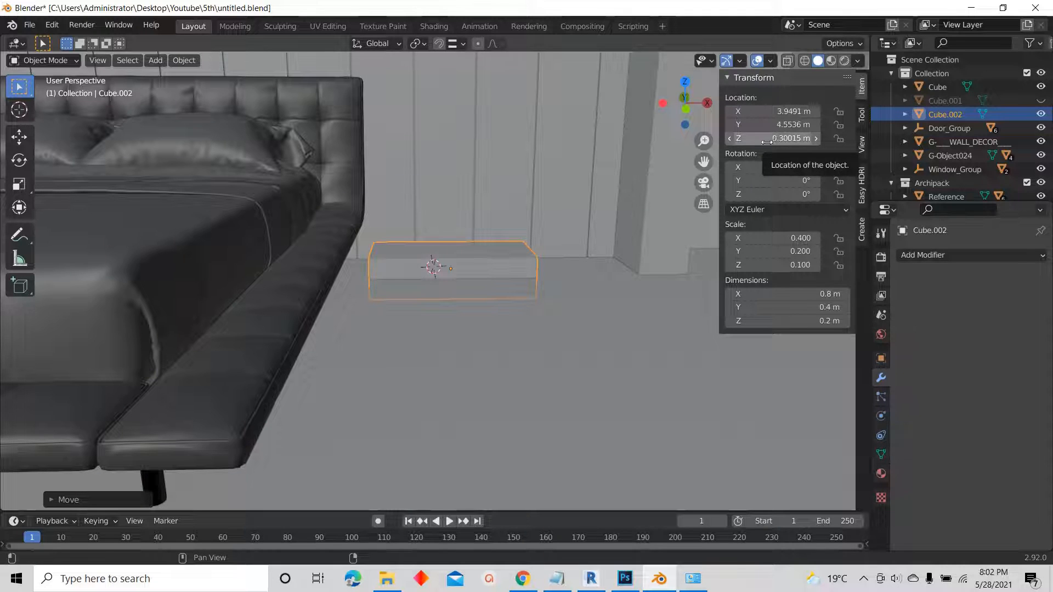
# - Raise the block along Z until it rests just on the floor, at about Z 0.412 m
pyautogui.press('g')
pyautogui.press('z')
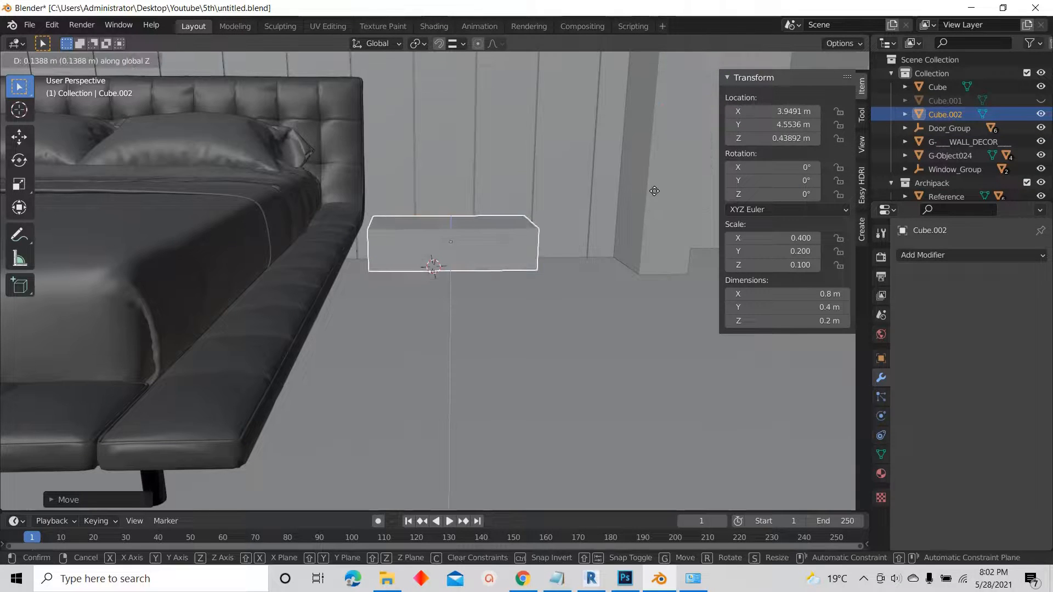
pyautogui.click(654, 190)
pyautogui.click(687, 111)
pyautogui.scroll(4, 313, 283)
pyautogui.press('g')
pyautogui.press('z')
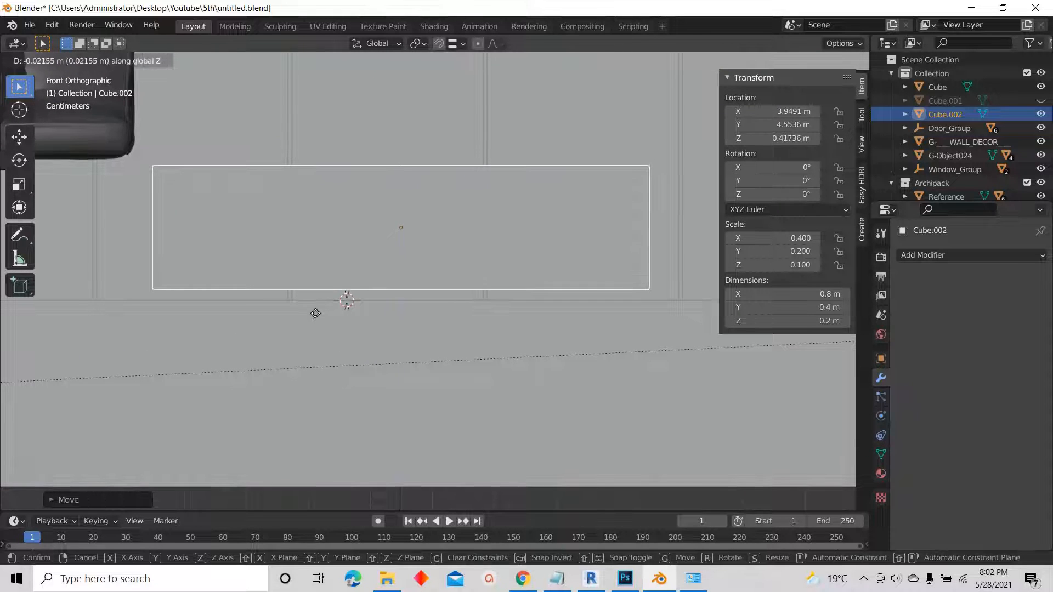
pyautogui.click(317, 345)
pyautogui.moveTo(317, 345); pyautogui.dragTo(462, 267, button='middle')
# - Apply the block's scale in Object Mode so its X, Y and Z scale values become 1
pyautogui.press('Tab')
pyautogui.moveTo(435, 216); pyautogui.dragTo(441, 194, button='middle')
pyautogui.press('Tab')
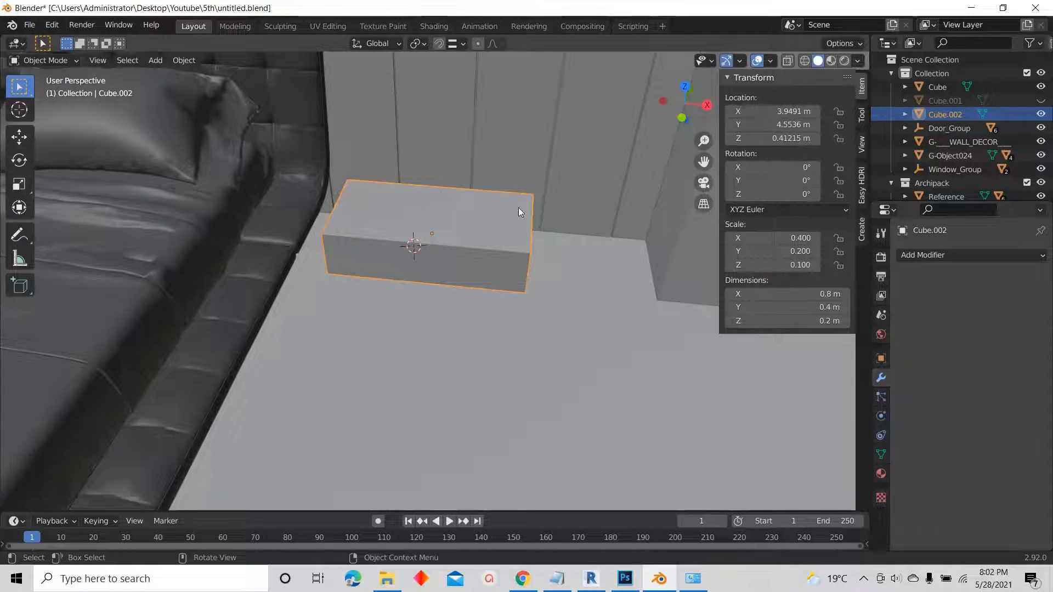
pyautogui.hotkey('ctrl', 'a')
pyautogui.click(420, 215)
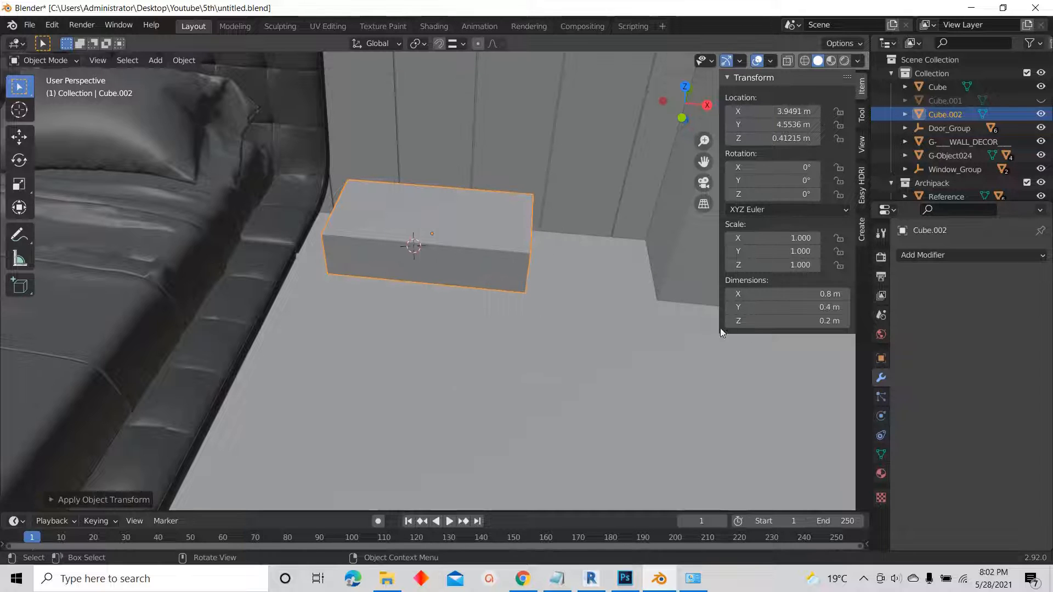
# - Try insetting the block's top face in Edit Mode to leave a thin rim around it
pyautogui.moveTo(456, 275); pyautogui.dragTo(452, 273, button='middle')
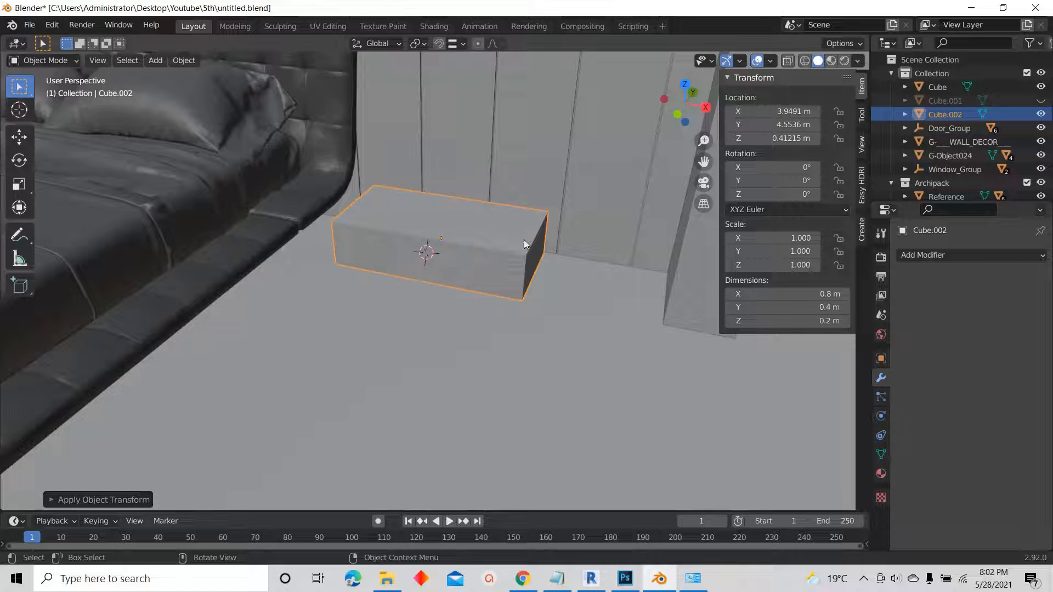
pyautogui.scroll(-3, 525, 240)
pyautogui.scroll(5, 458, 246)
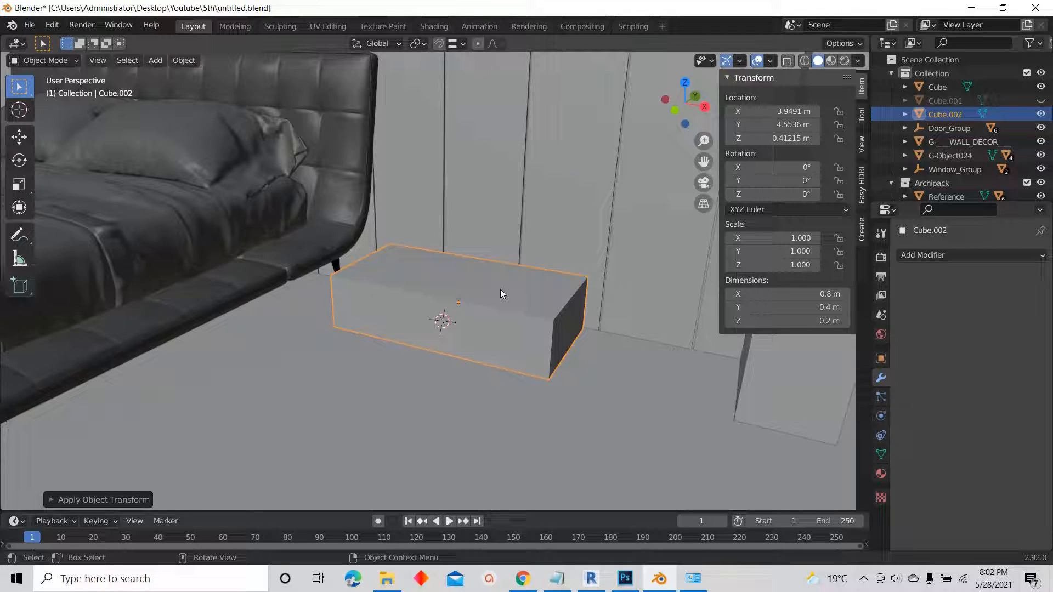
pyautogui.click(933, 255)
pyautogui.moveTo(500, 253)
pyautogui.mouseDown(button='middle')
pyautogui.moveTo(497, 278)
pyautogui.moveTo(510, 271)
pyautogui.moveTo(513, 281)
pyautogui.moveTo(439, 264)
pyautogui.moveTo(380, 277)
pyautogui.moveTo(387, 247)
pyautogui.mouseUp(button='middle')
pyautogui.press('Tab')
pyautogui.click(374, 258)
pyautogui.write('i')
pyautogui.write('.')
pyautogui.write('05')
pyautogui.press('Return')
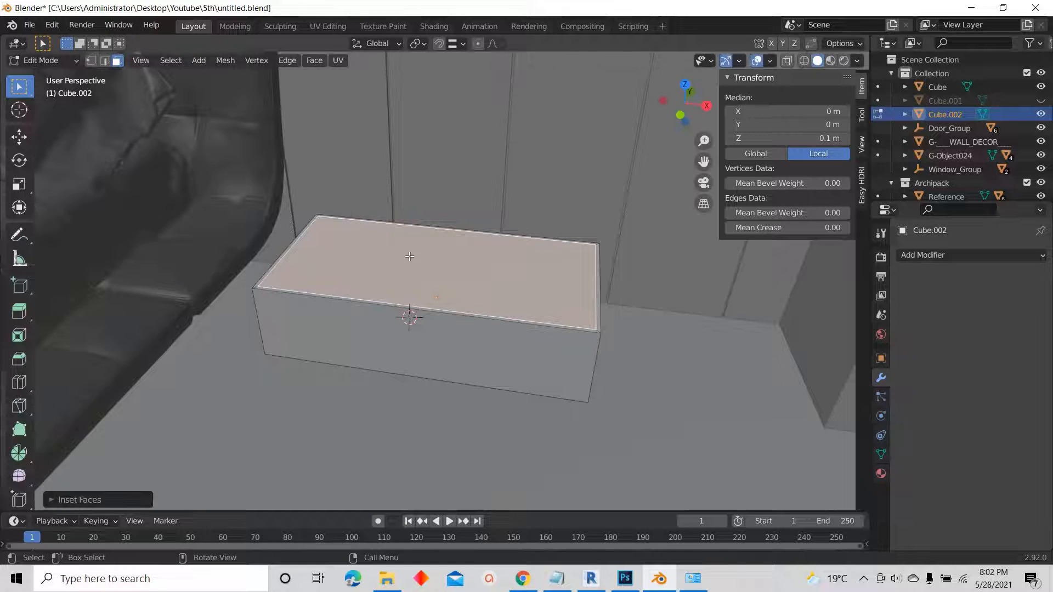
# - Try extruding the inset top face by -0.01 m, undo the extrusion and inset, and return to Object Mode
pyautogui.scroll(5, 409, 256)
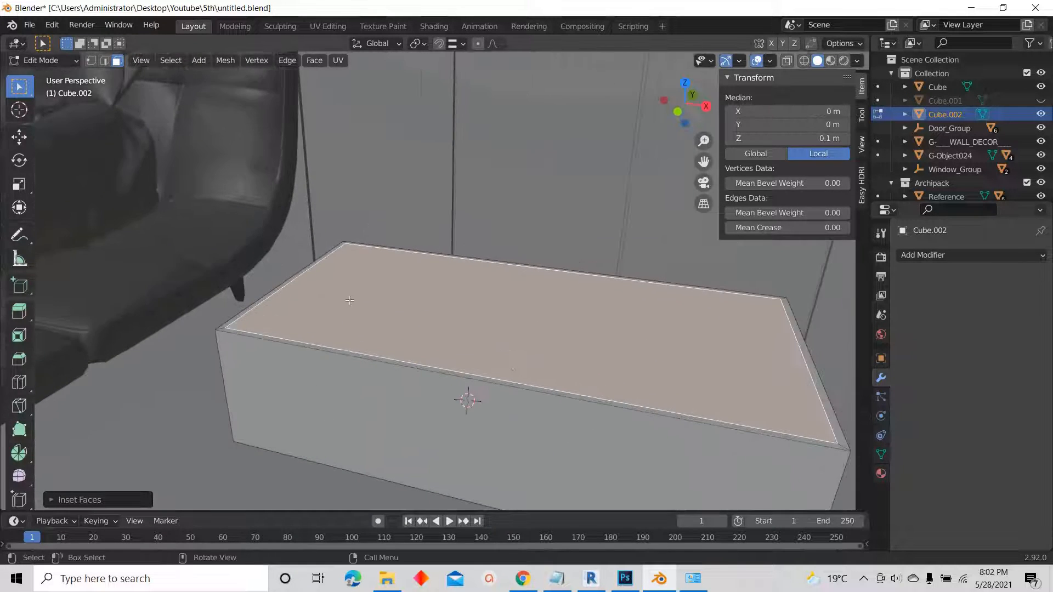
pyautogui.press('e')
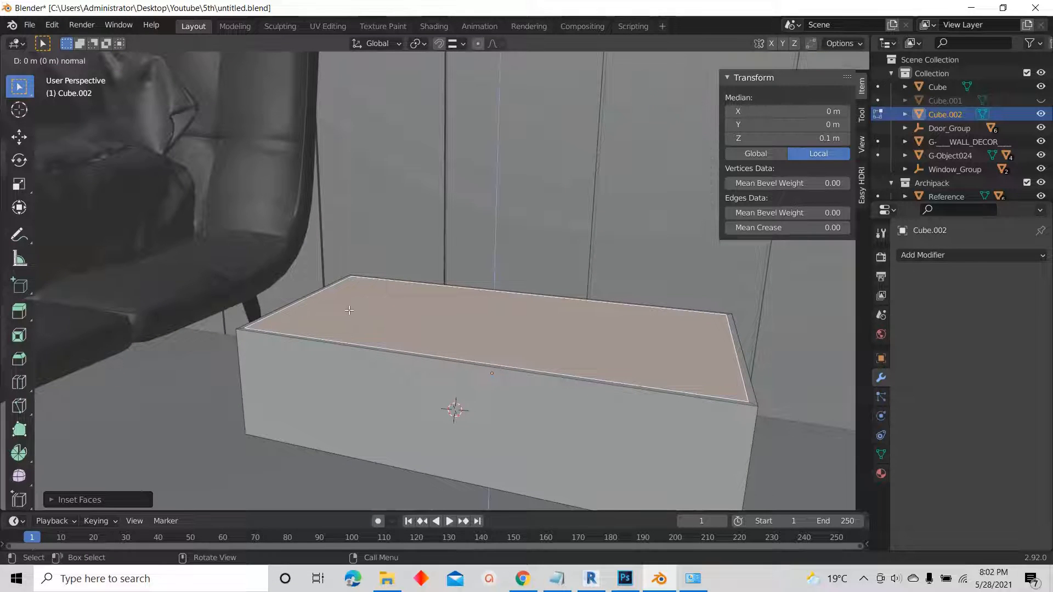
pyautogui.write('-0.01')
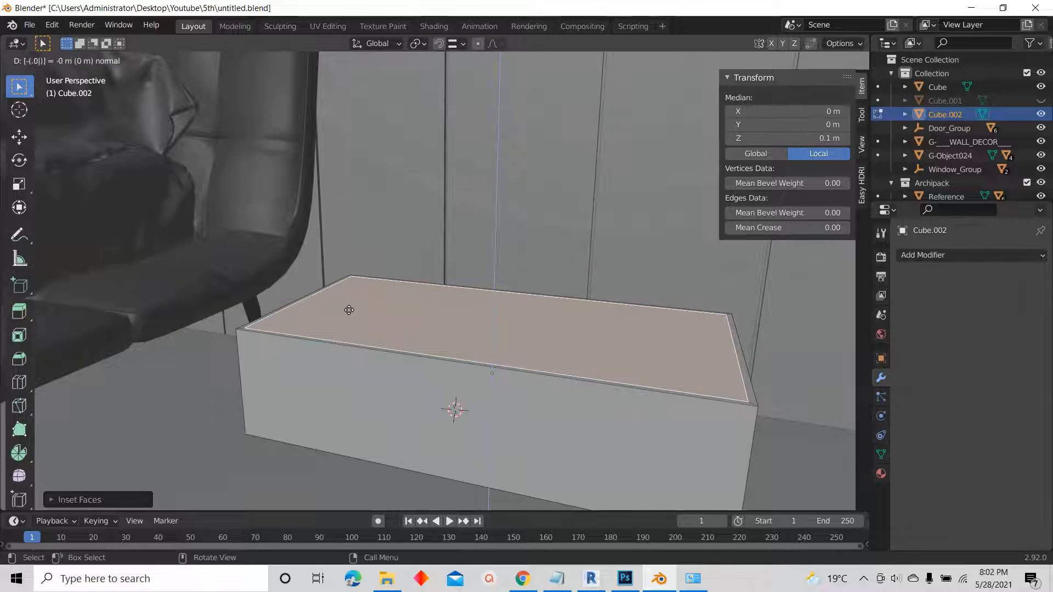
pyautogui.press('Return')
pyautogui.scroll(-4, 400, 348)
pyautogui.moveTo(400, 347); pyautogui.dragTo(433, 265, button='middle')
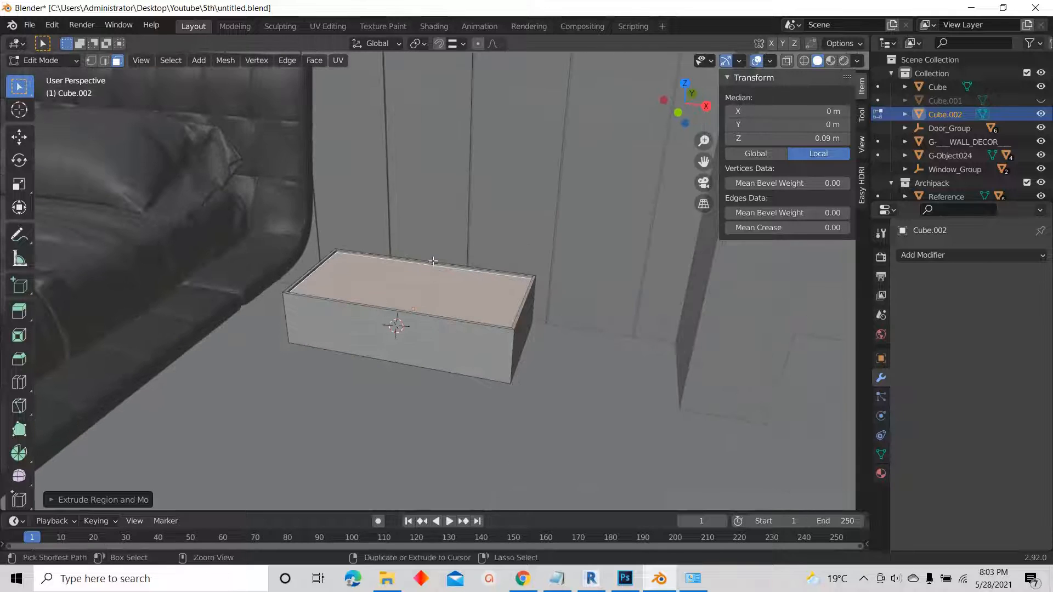
pyautogui.click(433, 263)
pyautogui.click(423, 398)
pyautogui.press('Tab')
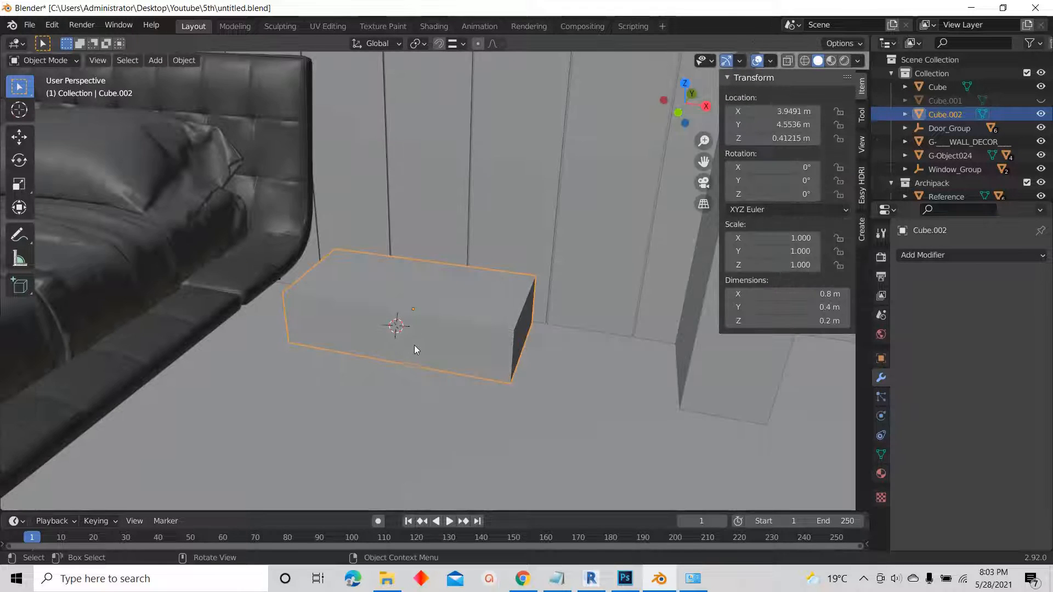
# - Duplicate the block and move the copy up along Z onto the original, at about Z 0.621 m
pyautogui.hotkey('shift', 'd')
pyautogui.rightClick(411, 292)
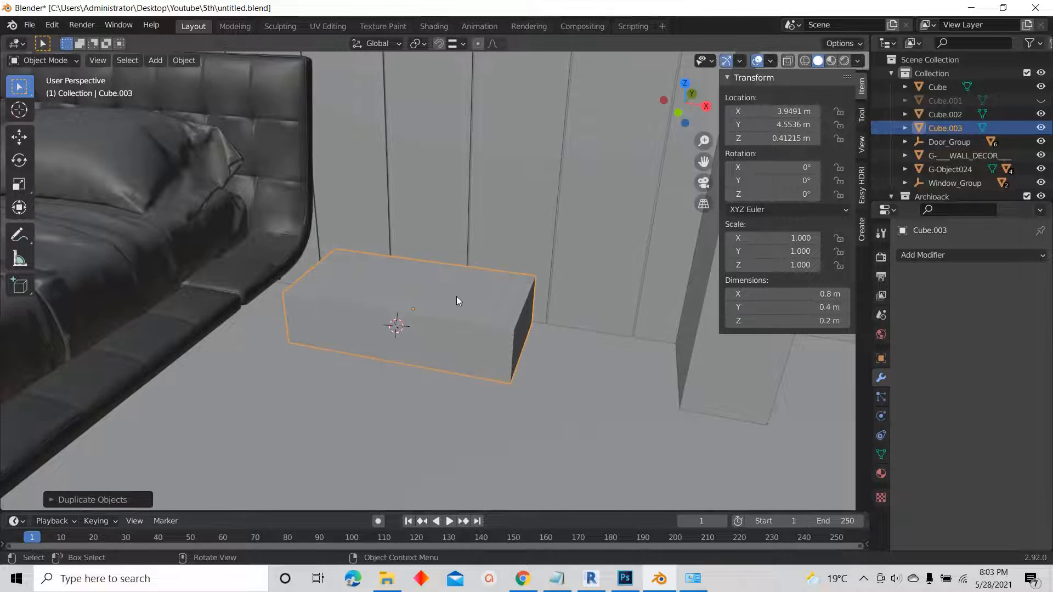
pyautogui.click(672, 112)
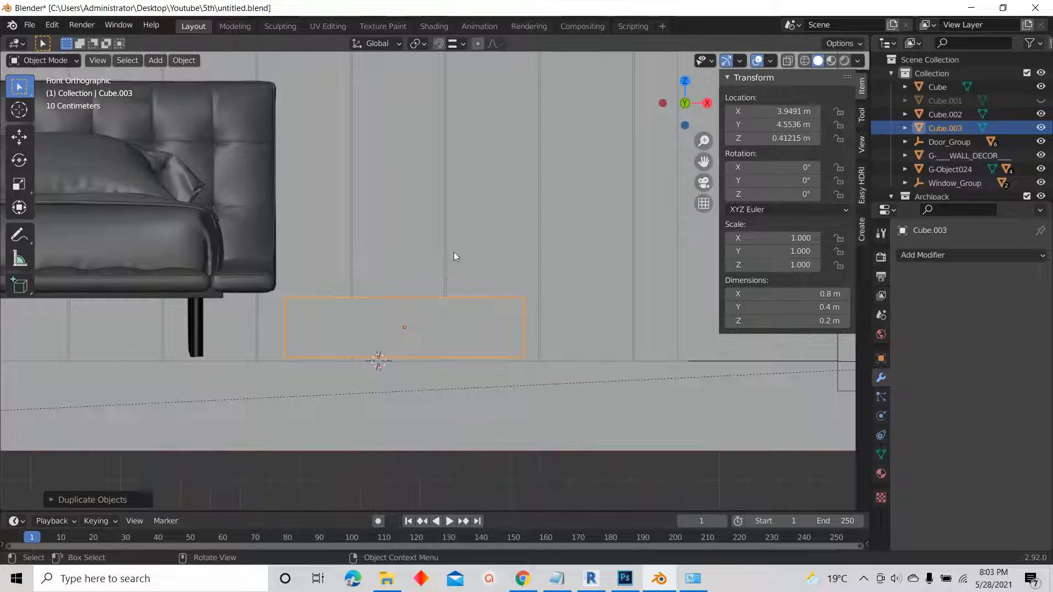
pyautogui.press('g')
pyautogui.press('z')
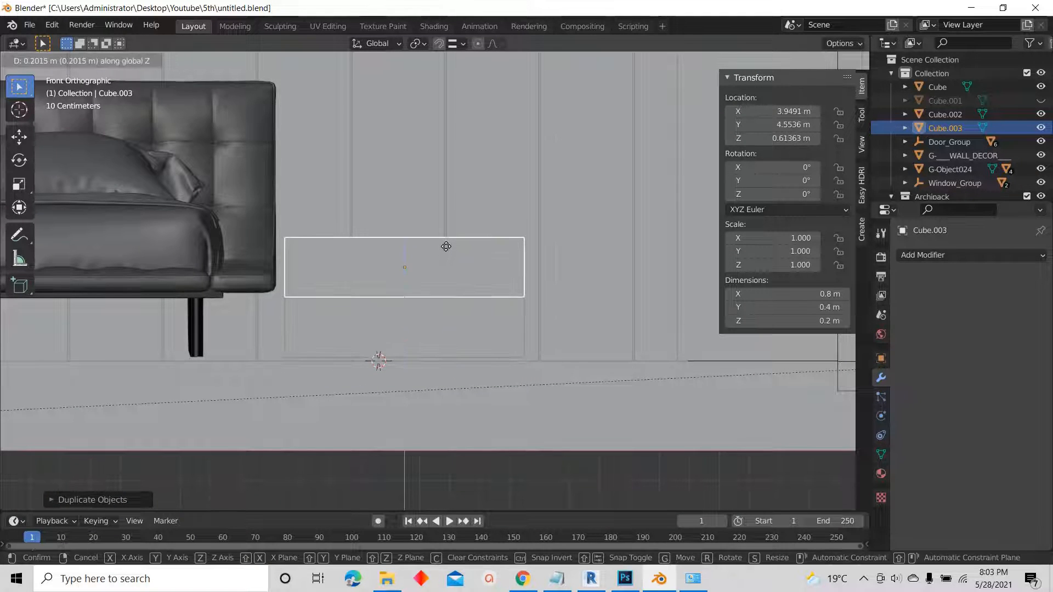
pyautogui.click(448, 254)
pyautogui.moveTo(447, 255); pyautogui.dragTo(785, 152, button='middle')
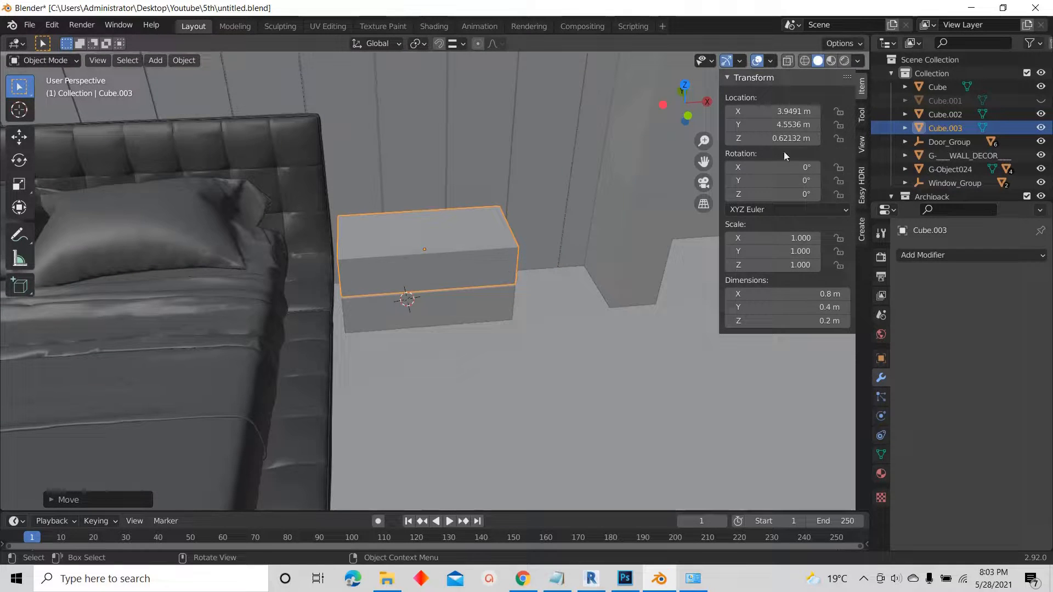
# - Shorten the upper block to 0.4 m in X
pyautogui.click(768, 292)
pyautogui.write('0.4')
pyautogui.press('Return')
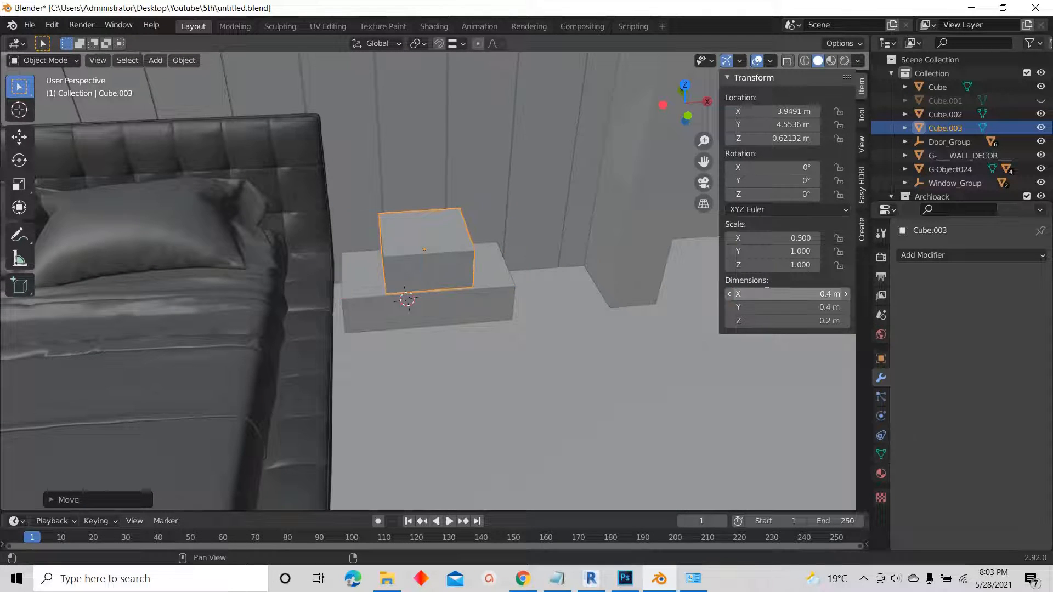
# - Enable snapping and move the upper block along X to line up with the lower block's end farthest from the bed
pyautogui.click(687, 84)
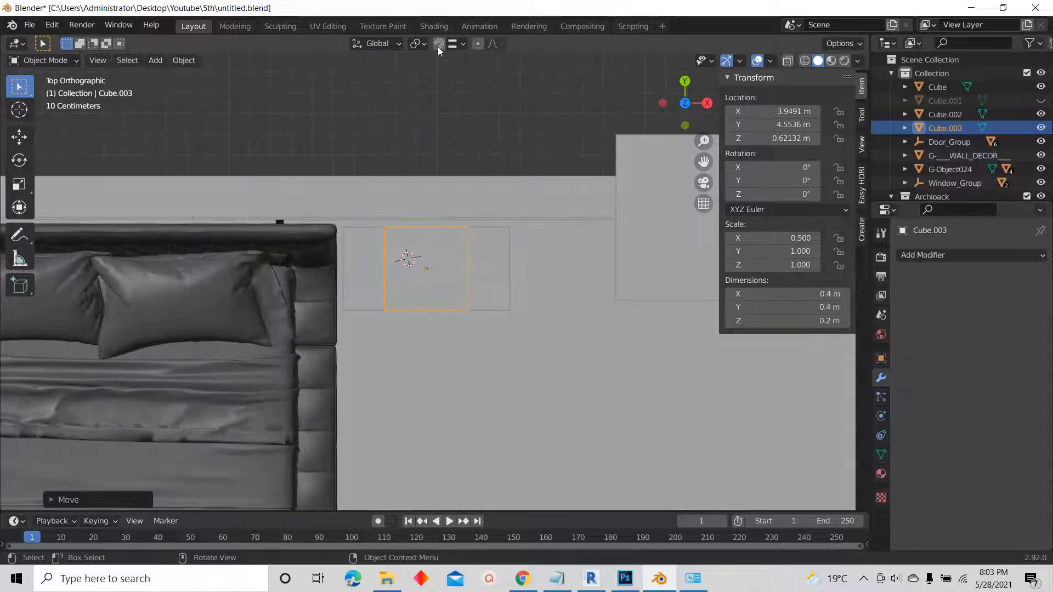
pyautogui.scroll(6, 493, 264)
pyautogui.press('g')
pyautogui.press('x')
pyautogui.click(556, 255)
pyautogui.moveTo(551, 280)
pyautogui.mouseDown(button='middle')
pyautogui.moveTo(564, 206)
pyautogui.moveTo(550, 268)
pyautogui.mouseUp(button='middle')
pyautogui.scroll(-3, 549, 268)
# - Inset the lower block's top face to leave a thin rim and recess it with a -0.01 m extrusion
pyautogui.click(453, 266)
pyautogui.press('Tab')
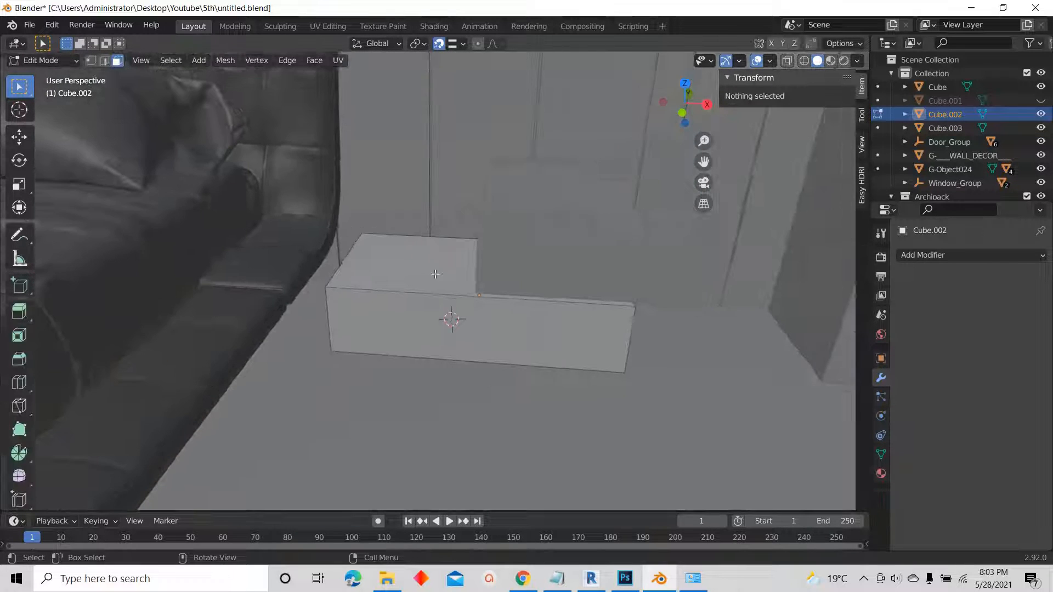
pyautogui.scroll(1, 355, 220)
pyautogui.click(433, 268)
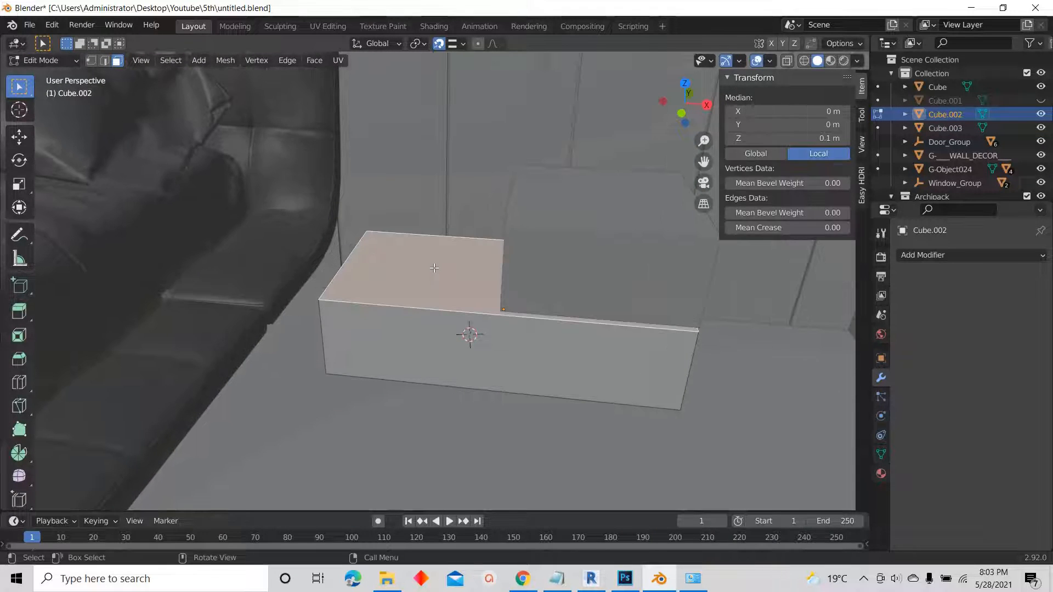
pyautogui.press('i')
pyautogui.click(434, 267)
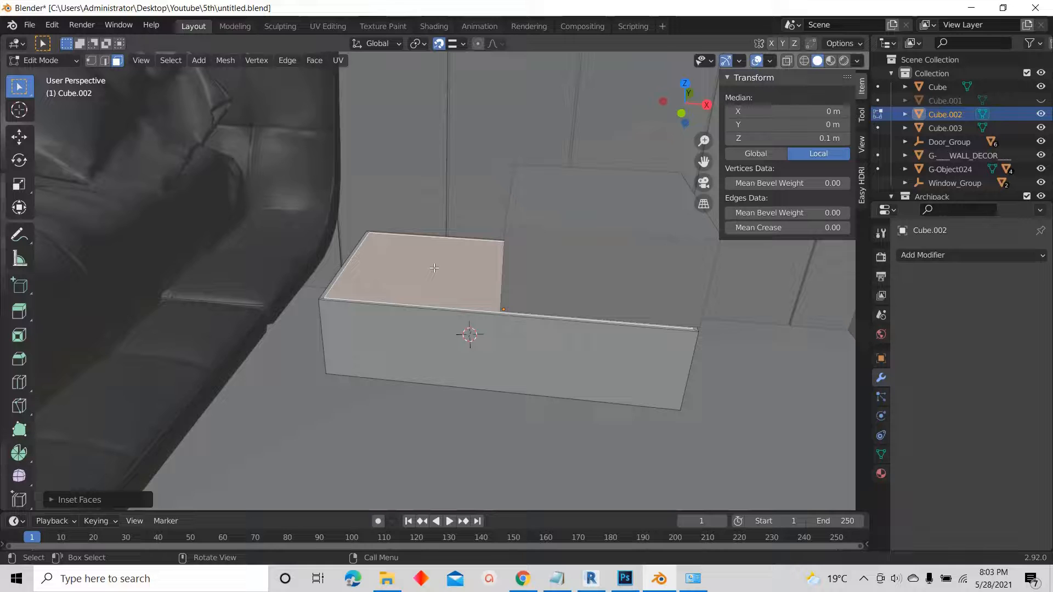
pyautogui.write('e')
pyautogui.write('-0.01')
pyautogui.press('Return')
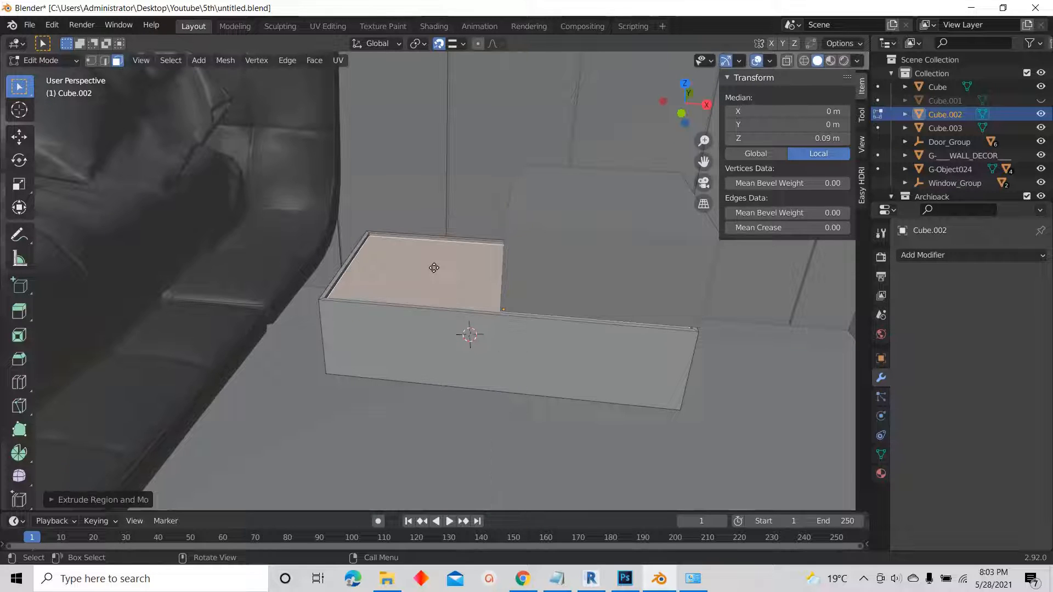
pyautogui.moveTo(435, 267); pyautogui.dragTo(160, 112, button='middle')
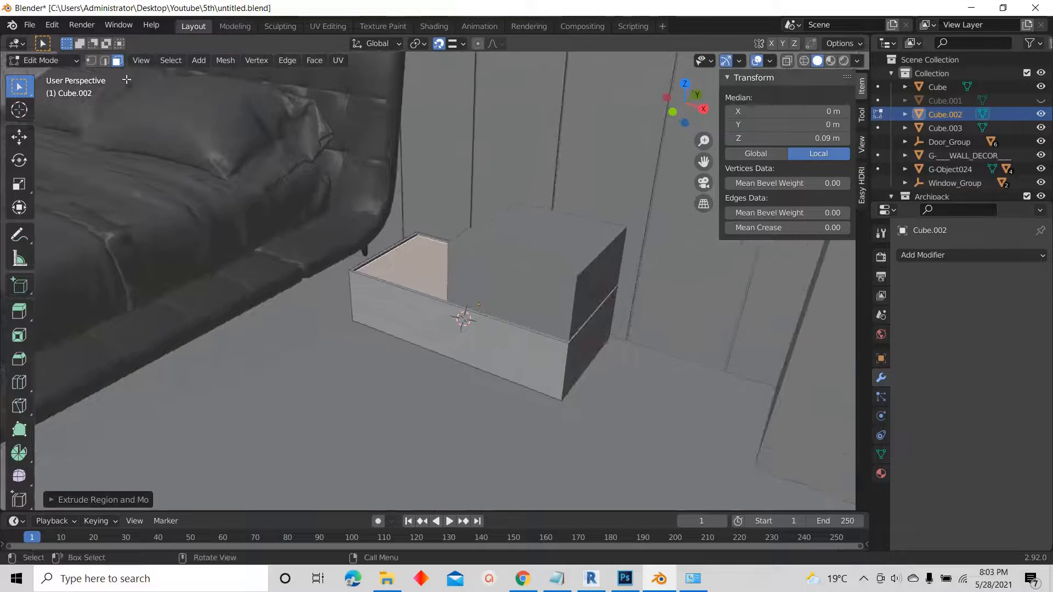
# - Separate the lower block's long front face into its own object and select that object in Object Mode
pyautogui.click(385, 305)
pyautogui.scroll(4, 388, 287)
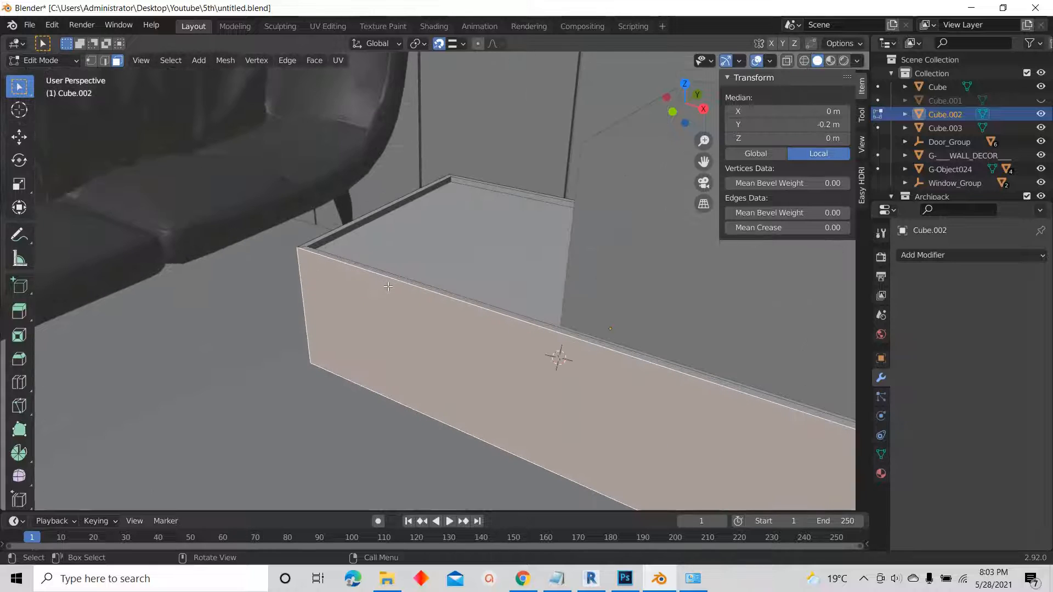
pyautogui.press('p')
pyautogui.click(388, 286)
pyautogui.press('Tab')
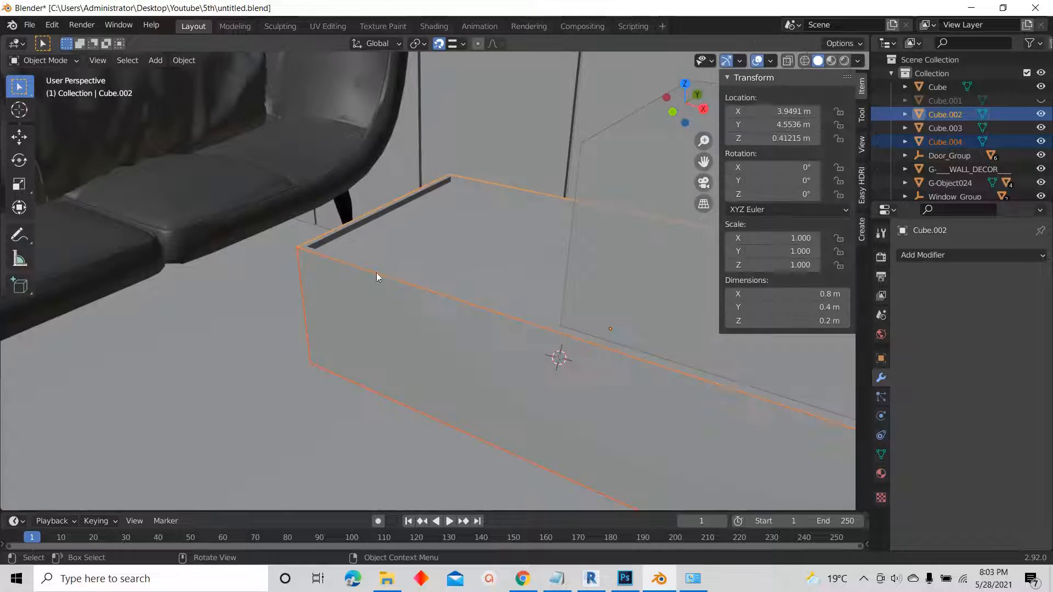
pyautogui.click(350, 256)
pyautogui.moveTo(350, 255); pyautogui.dragTo(417, 253, button='middle')
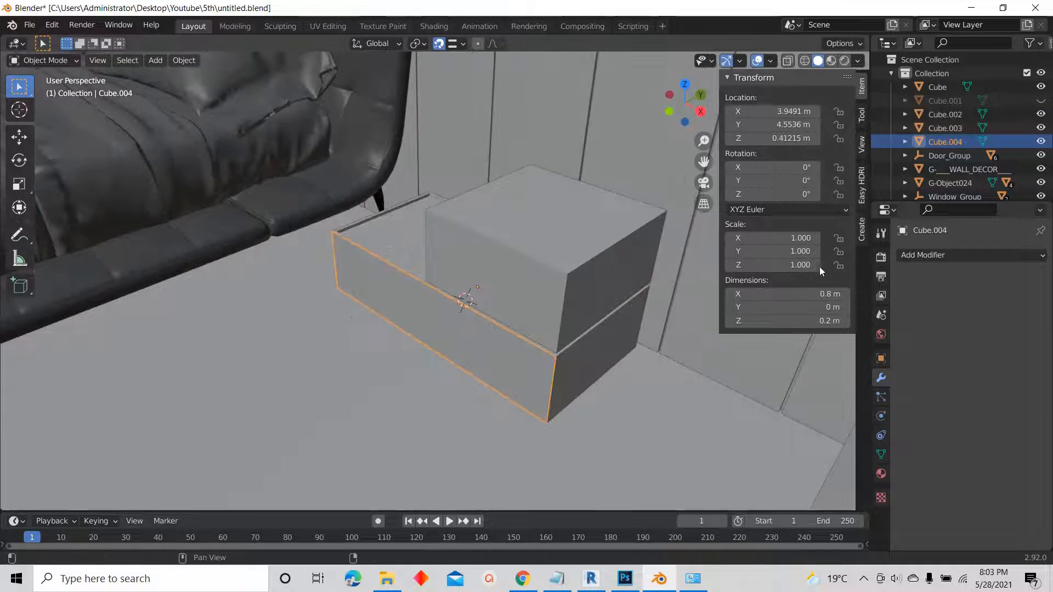
# - Add a Solidify modifier to the lower block's separated front panel and set its thickness to -0.01 m
pyautogui.click(916, 253)
pyautogui.click(767, 486)
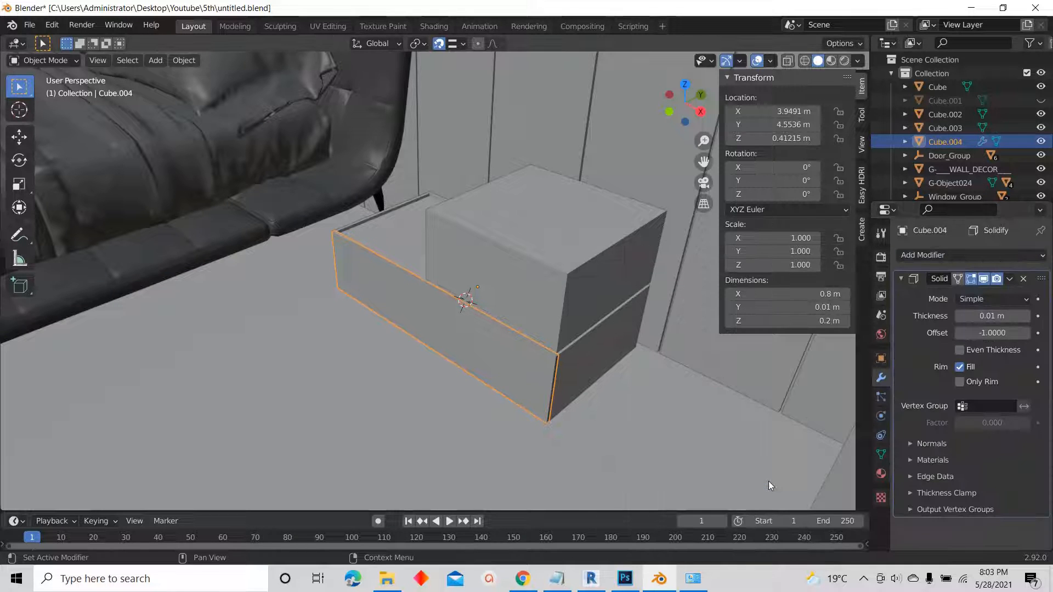
pyautogui.scroll(6, 372, 247)
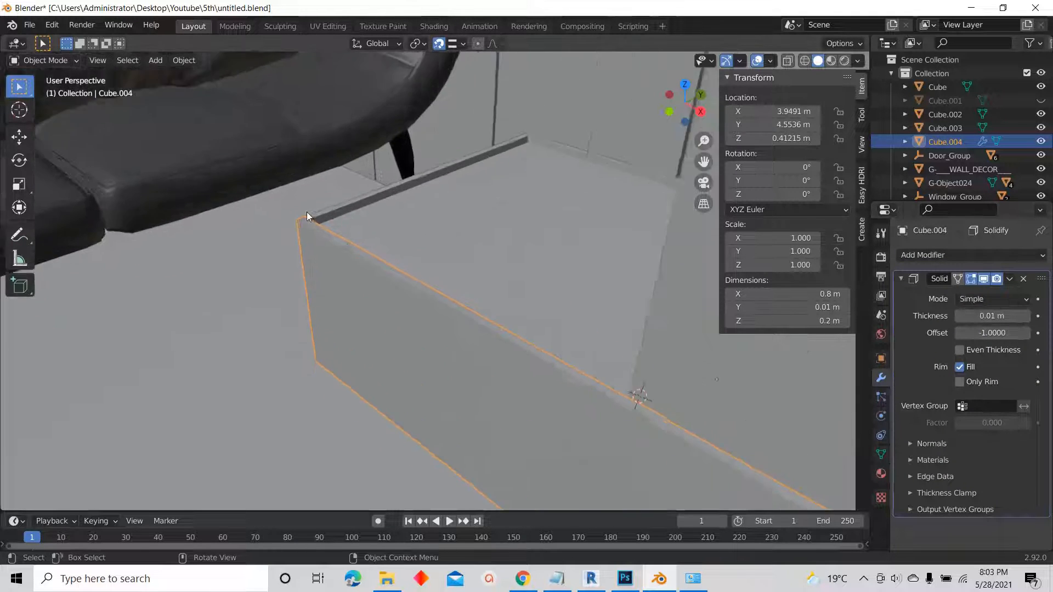
pyautogui.click(993, 316)
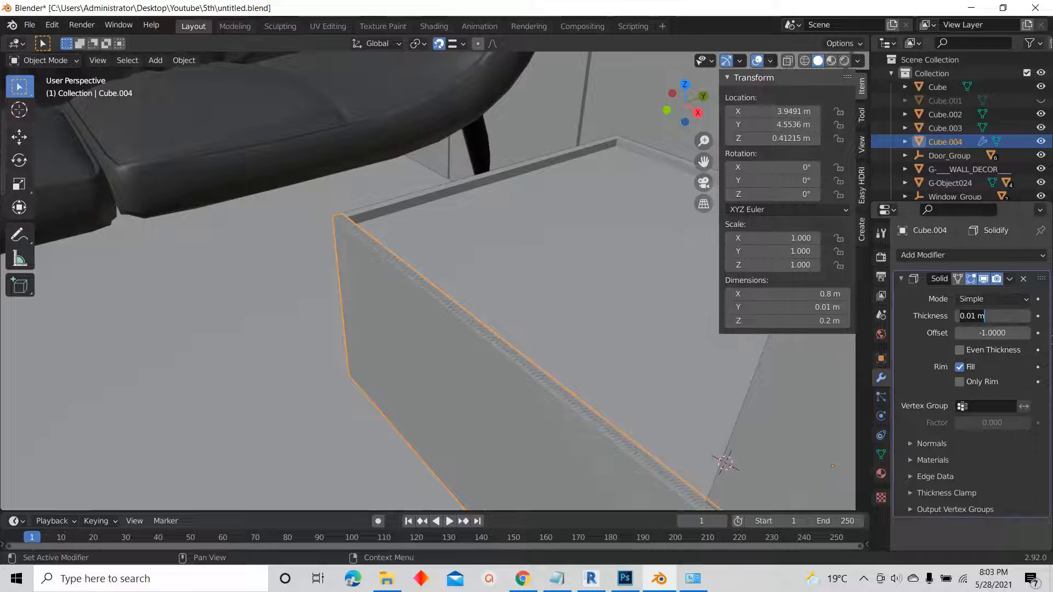
pyautogui.write('-0.01')
pyautogui.press('Return')
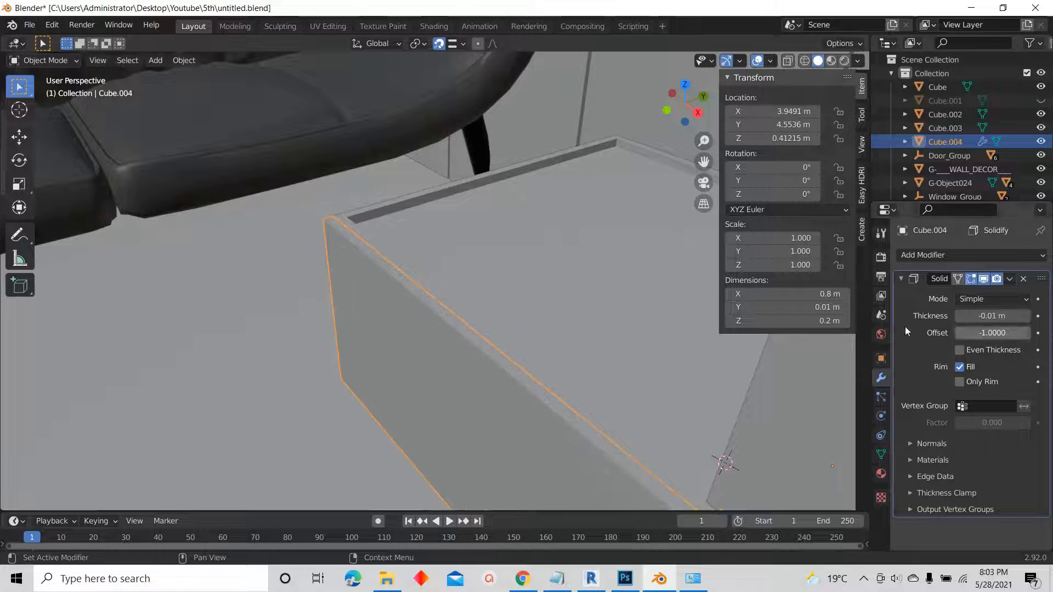
pyautogui.scroll(-6, 384, 214)
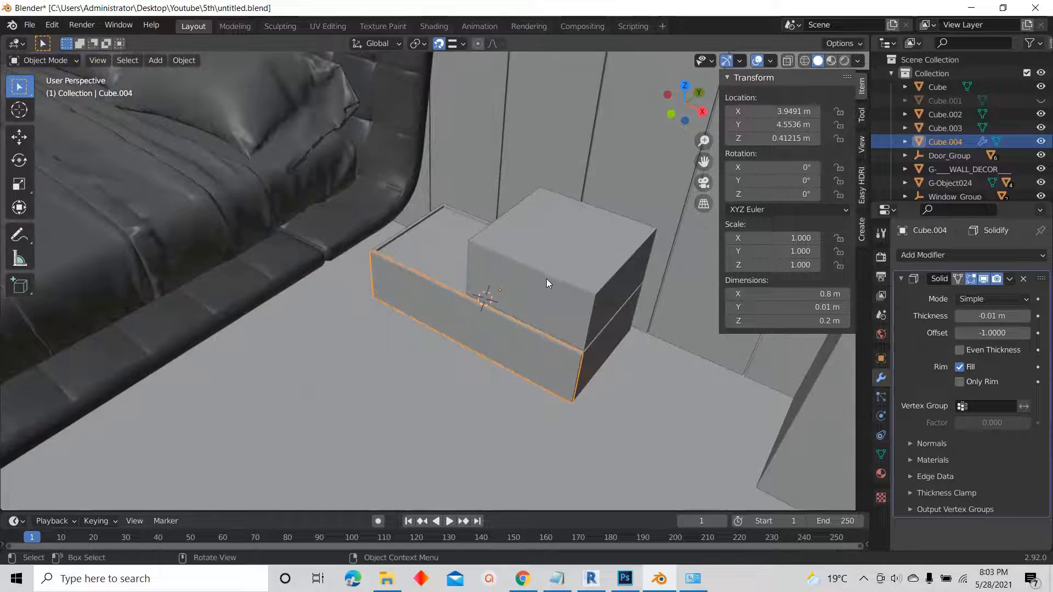
# - Inset the upper block's top face to leave a thin rim and recess the inner face by -0.01 m along Z
pyautogui.click(546, 278)
pyautogui.moveTo(546, 278); pyautogui.dragTo(435, 235, button='middle')
pyautogui.press('Tab')
pyautogui.click(448, 186)
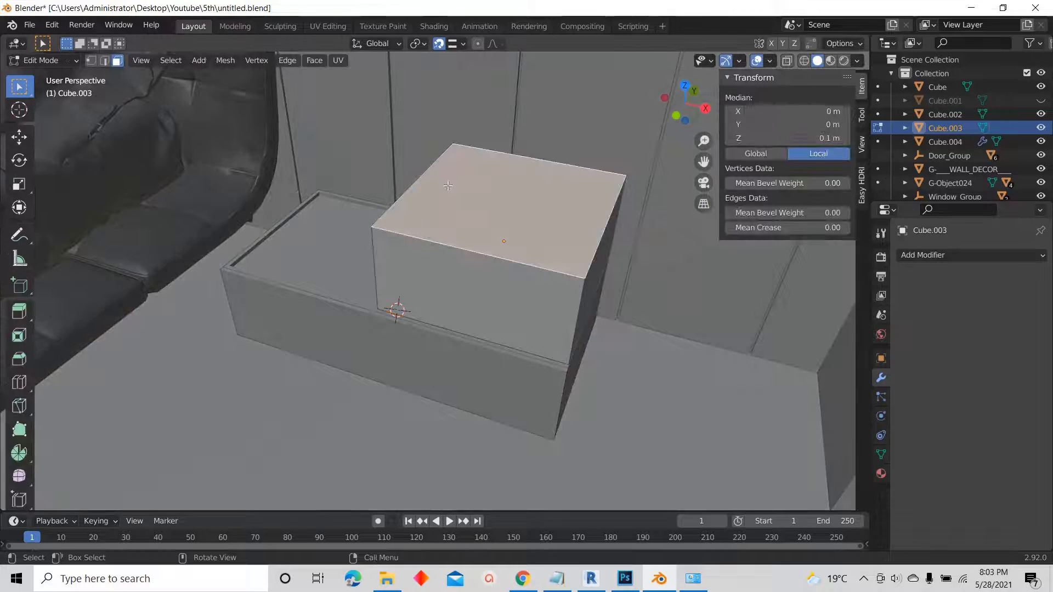
pyautogui.press('i')
pyautogui.click(531, 194)
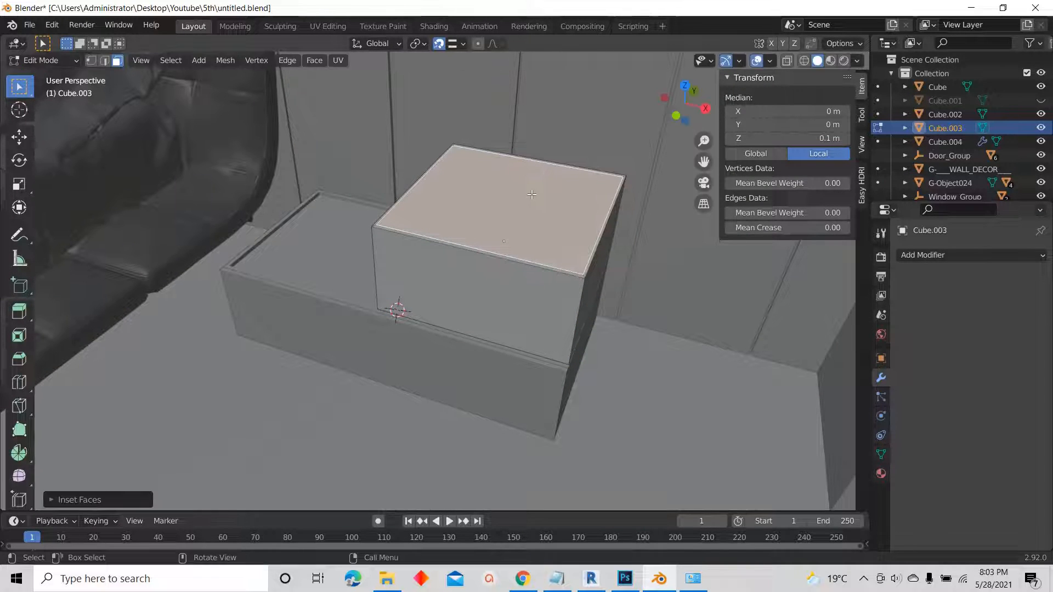
pyautogui.write('g-.1')
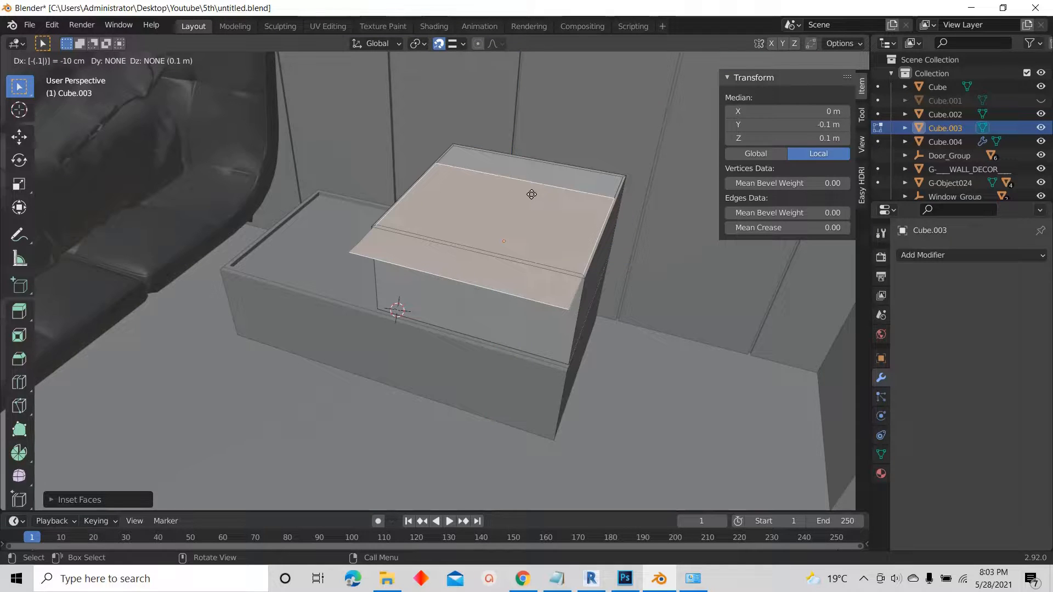
pyautogui.press('Escape')
pyautogui.write('gz')
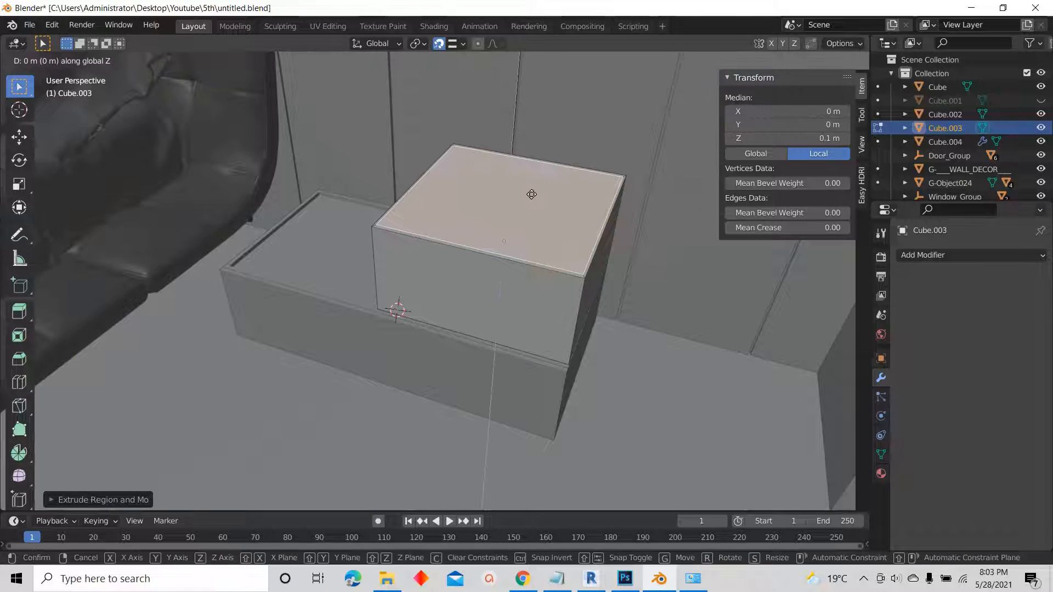
pyautogui.write('-.01')
pyautogui.press('Return')
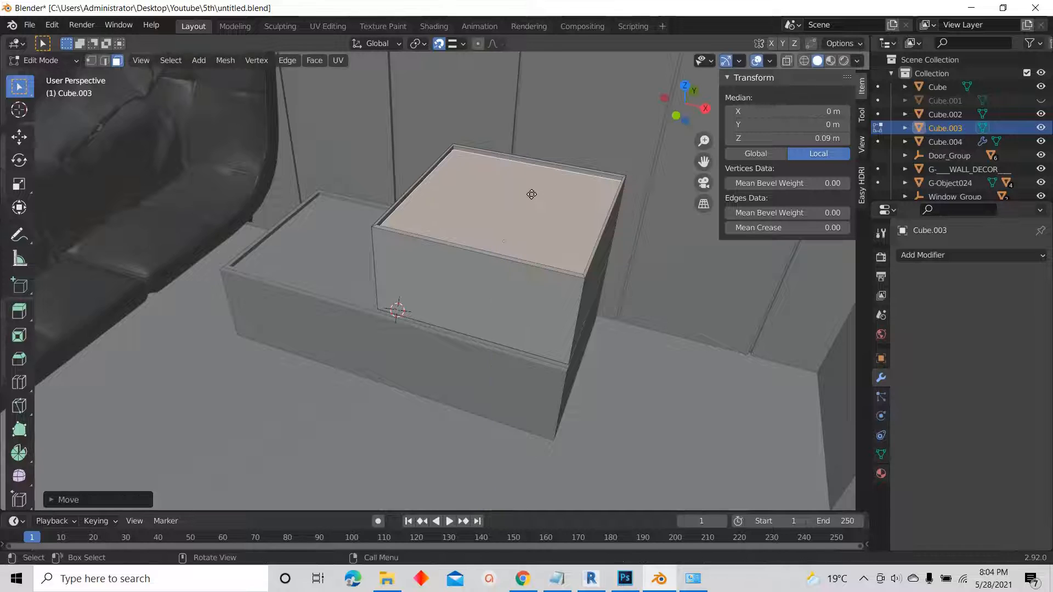
# - Separate the upper block's front face into its own object and return to Object Mode
pyautogui.scroll(-3, 526, 195)
pyautogui.moveTo(525, 195); pyautogui.dragTo(476, 237, button='middle')
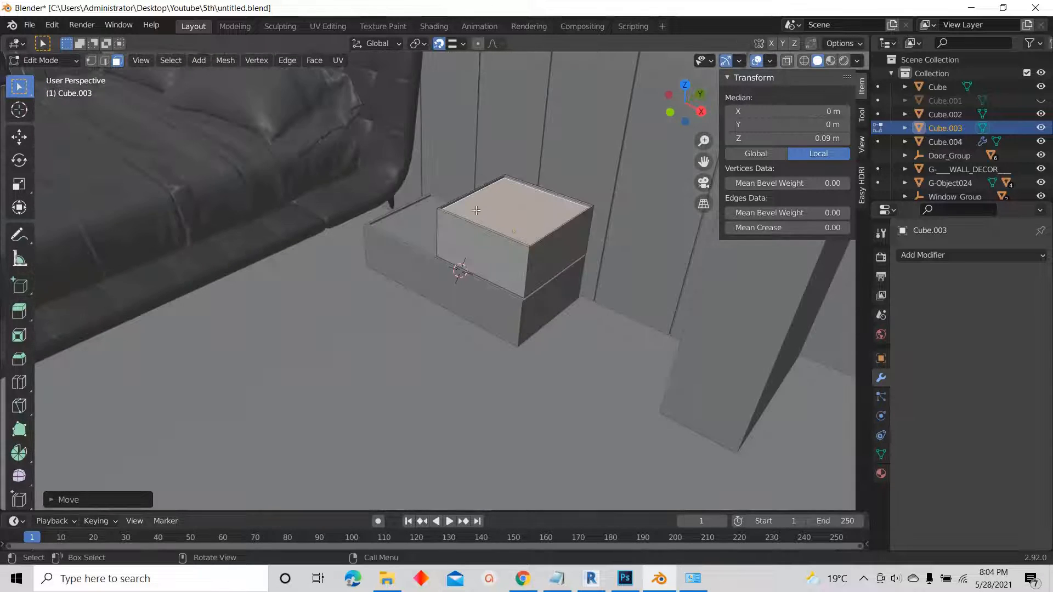
pyautogui.click(475, 237)
pyautogui.scroll(2, 475, 237)
pyautogui.press('p')
pyautogui.click(477, 233)
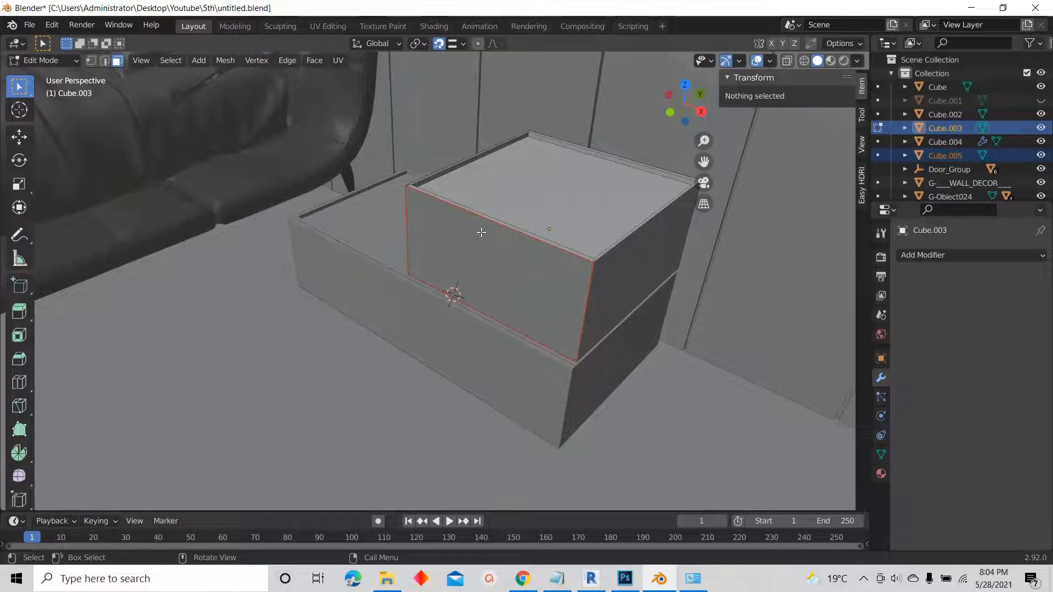
pyautogui.press('Tab')
# - Copy the lower front panel's Solidify modifier to the upper front panel by linking modifiers
pyautogui.click(418, 316)
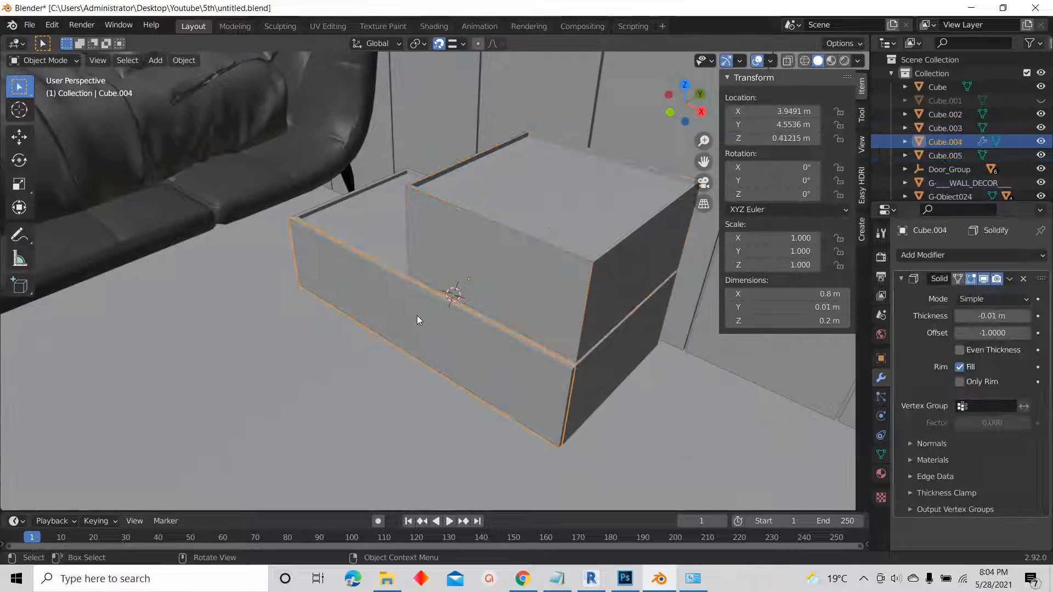
pyautogui.keyDown('shift'); pyautogui.click(498, 252); pyautogui.keyUp('shift')
pyautogui.keyDown('shift'); pyautogui.click(378, 311); pyautogui.keyUp('shift')
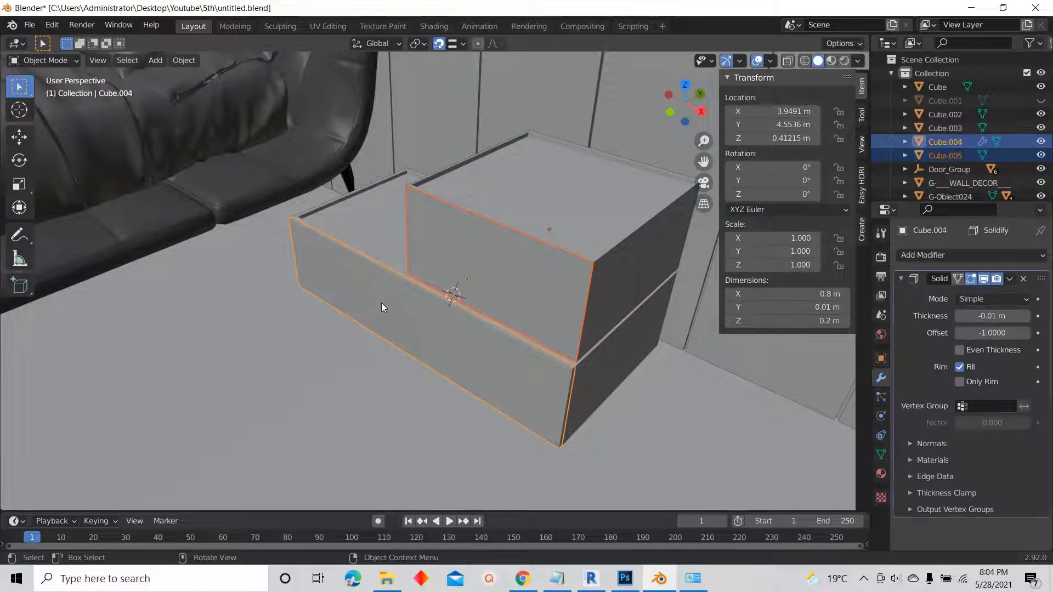
pyautogui.hotkey('ctrl', 'l')
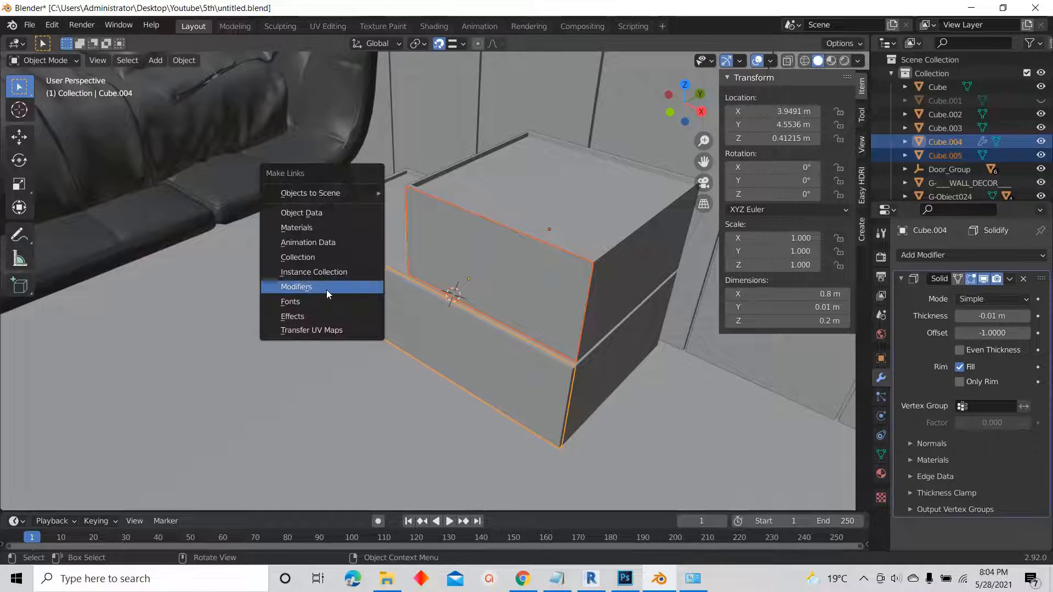
pyautogui.click(323, 318)
pyautogui.moveTo(399, 281); pyautogui.dragTo(390, 288, button='middle')
pyautogui.click(390, 289)
pyautogui.scroll(2, 432, 225)
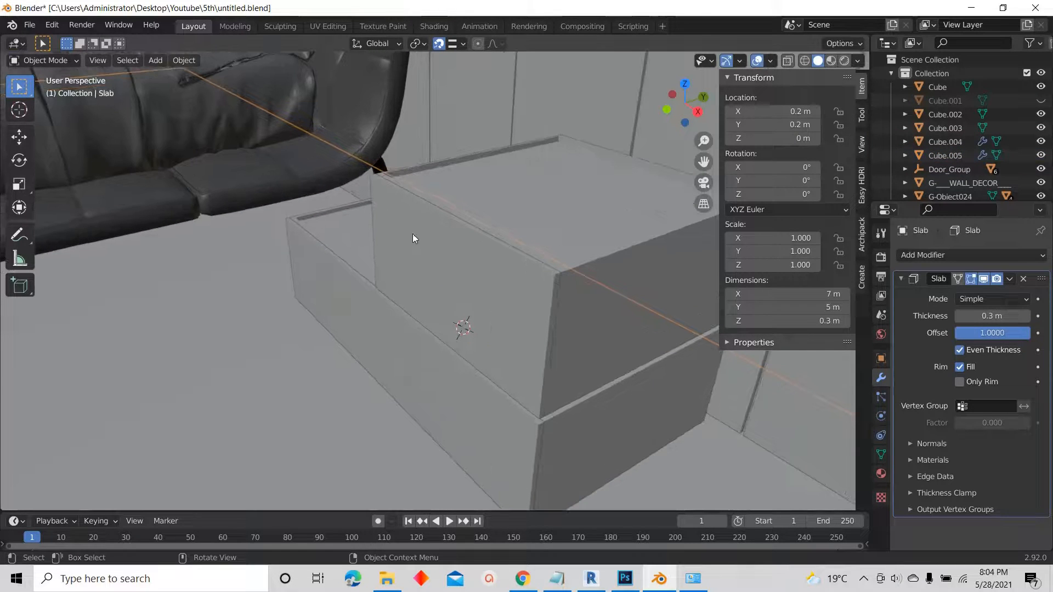
pyautogui.click(341, 303)
pyautogui.moveTo(336, 258); pyautogui.dragTo(384, 258, button='middle')
pyautogui.click(460, 253)
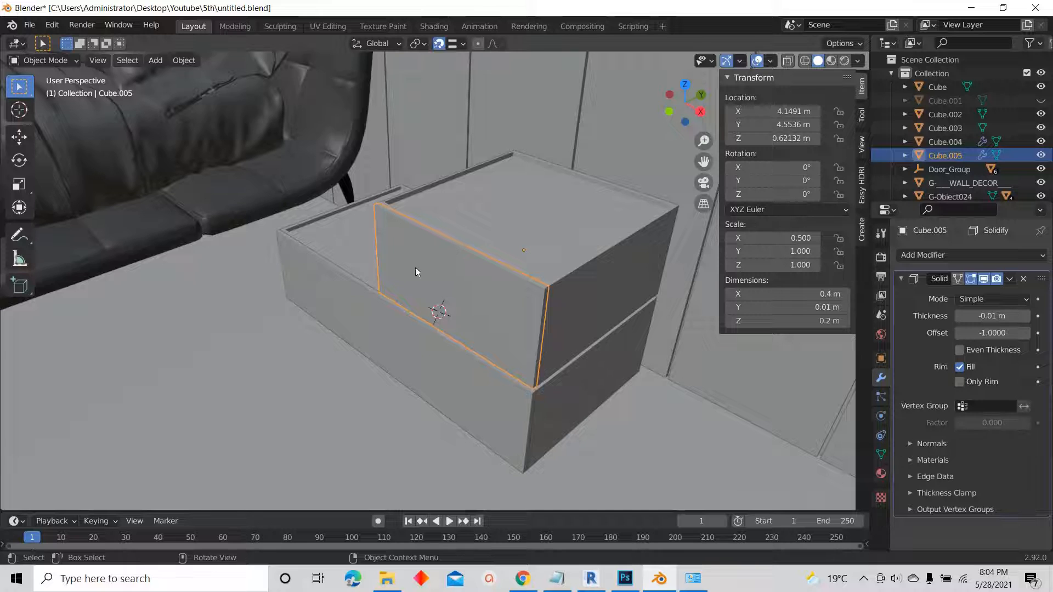
pyautogui.click(933, 254)
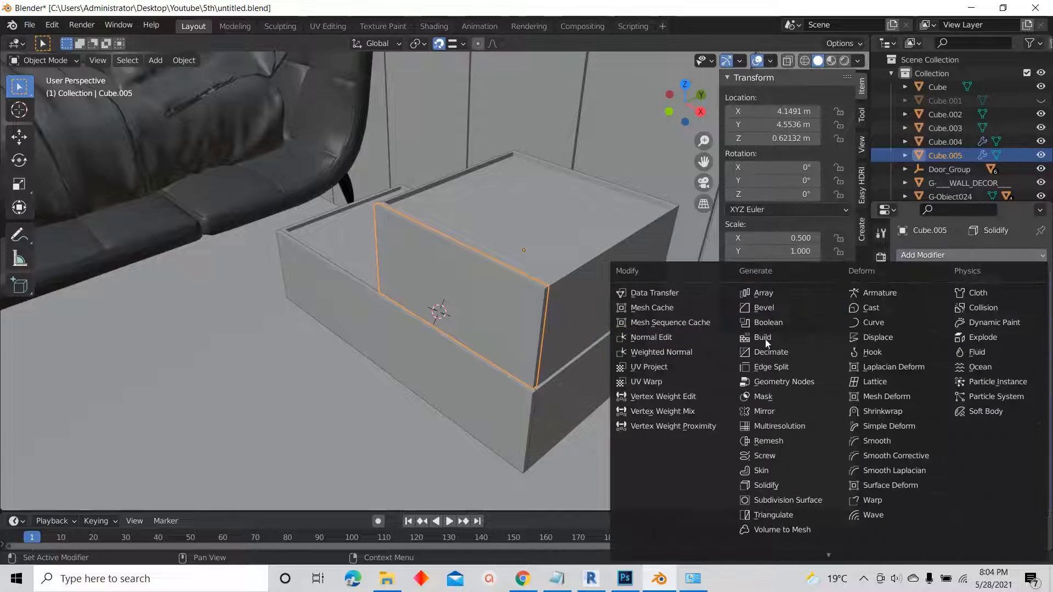
pyautogui.click(767, 485)
# - With snapping disabled, move both front panels about 0.002 m along negative Y, leaving a narrow gap to the blocks
pyautogui.moveTo(344, 351); pyautogui.dragTo(367, 282, button='middle')
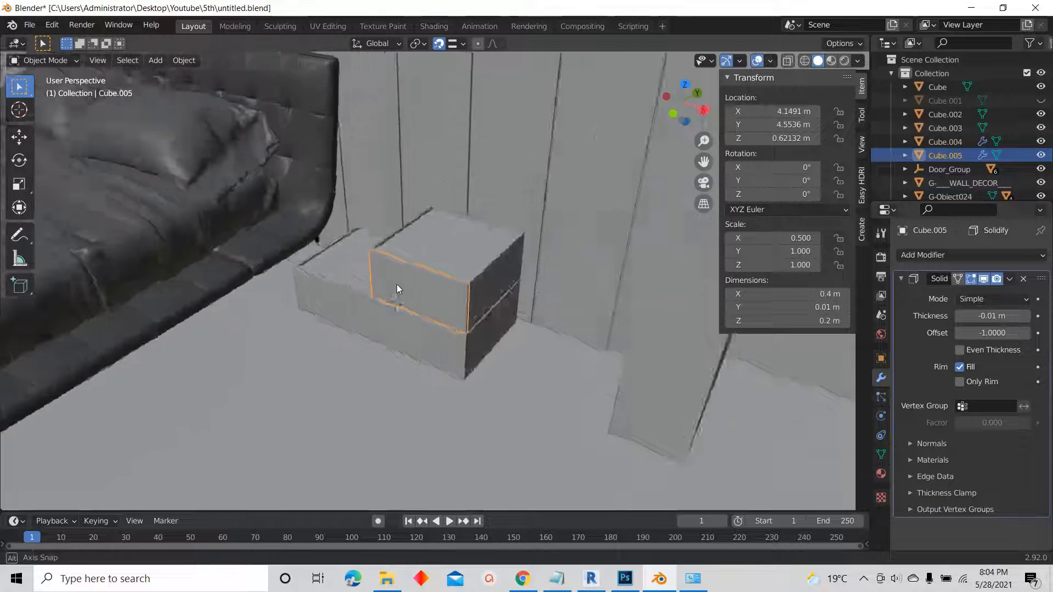
pyautogui.keyDown('shift'); pyautogui.click(350, 297); pyautogui.keyUp('shift')
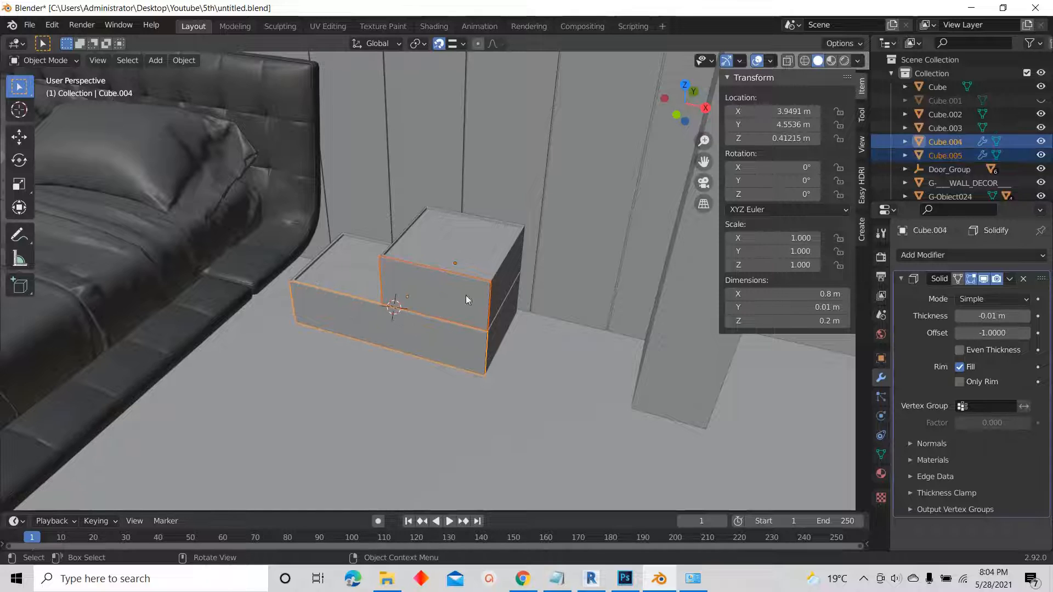
pyautogui.press('KP_7')
pyautogui.scroll(5, 460, 302)
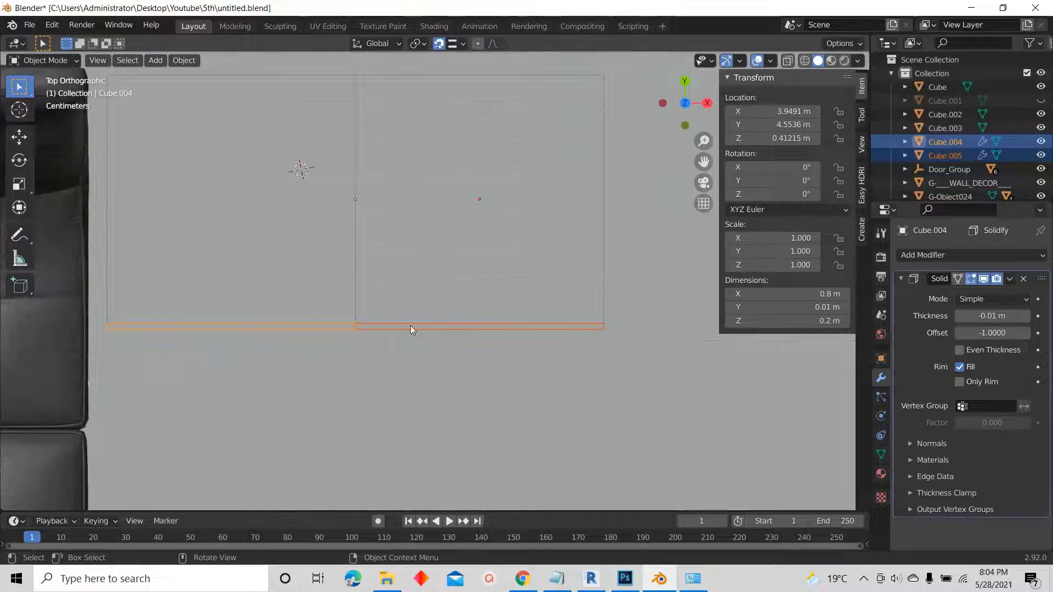
pyautogui.press('g')
pyautogui.press('y')
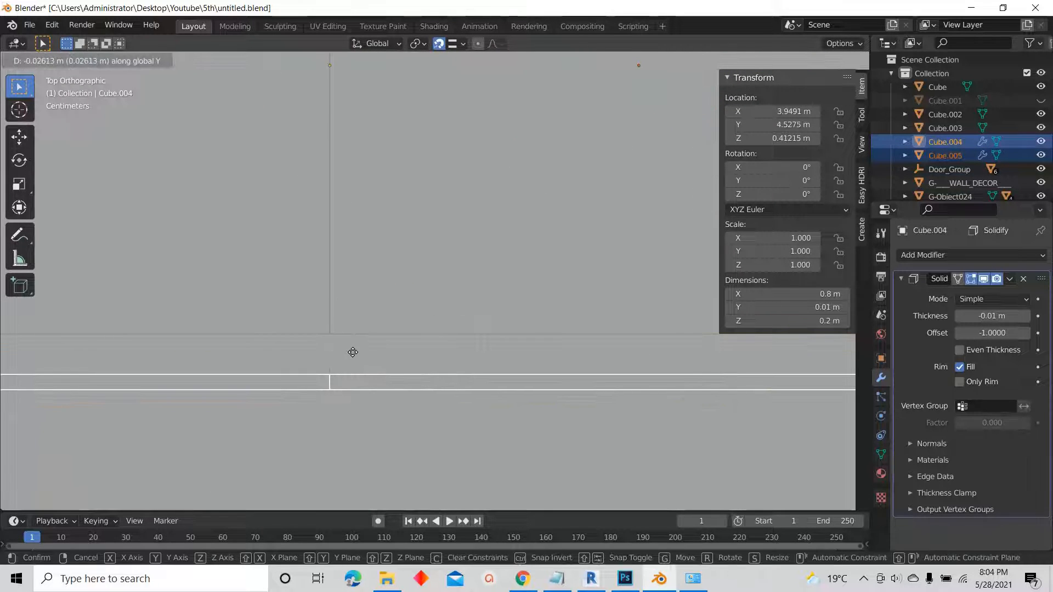
pyautogui.press('Escape')
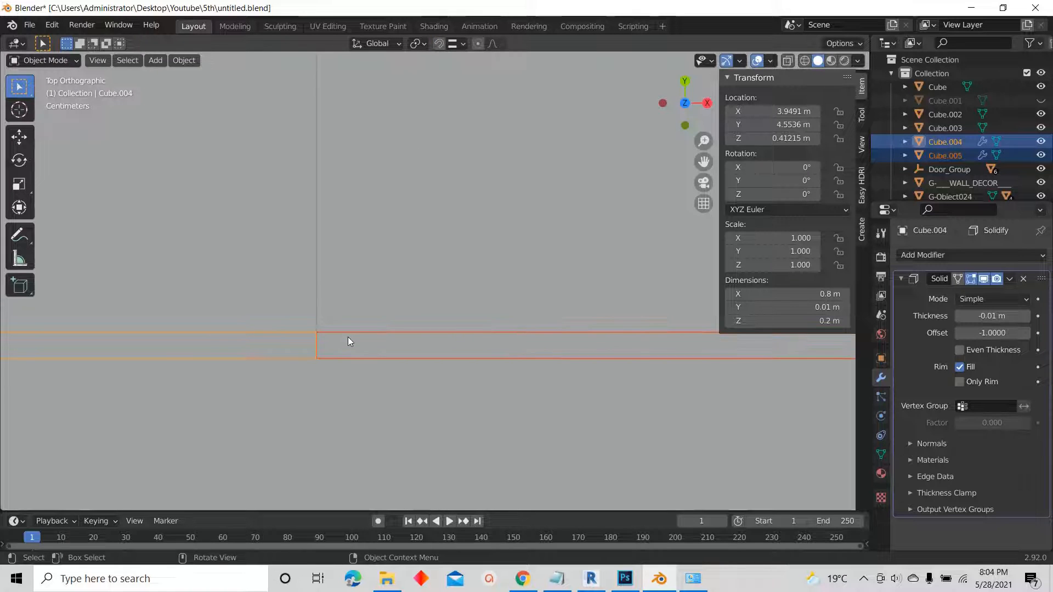
pyautogui.scroll(3, 348, 341)
pyautogui.press('g')
pyautogui.press('y')
pyautogui.click(350, 346)
pyautogui.scroll(-6, 425, 263)
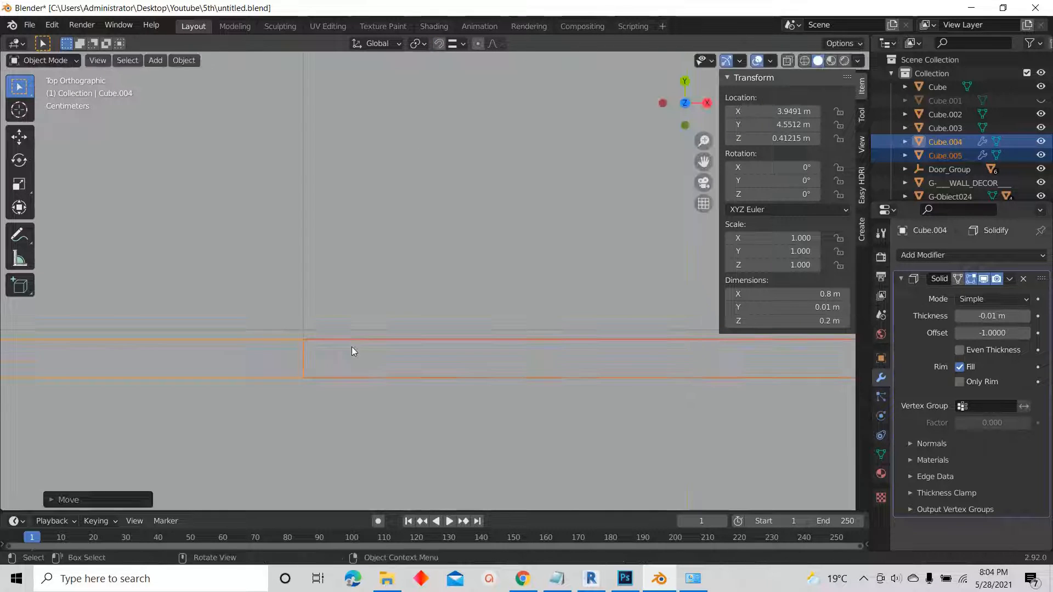
# - Select the bed's blanket object and set its origin to its geometry
pyautogui.moveTo(432, 279); pyautogui.dragTo(394, 222, button='middle')
pyautogui.click(395, 222)
pyautogui.scroll(-5, 534, 201)
pyautogui.moveTo(489, 182); pyautogui.dragTo(544, 273, button='middle')
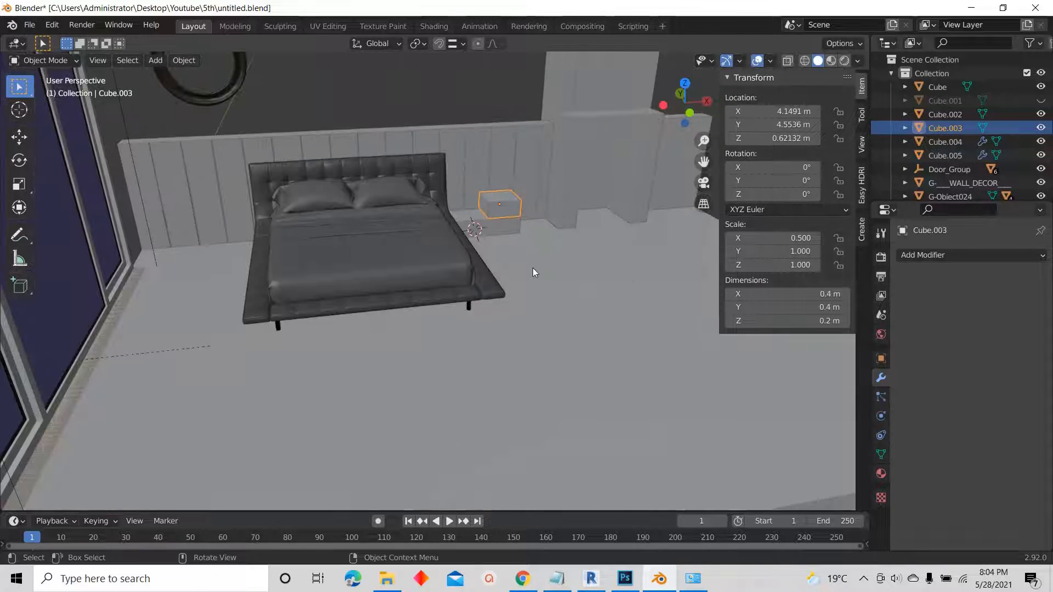
pyautogui.scroll(-3, 546, 215)
pyautogui.moveTo(547, 215); pyautogui.dragTo(315, 271, button='middle')
pyautogui.click(305, 233)
pyautogui.scroll(-4, 454, 289)
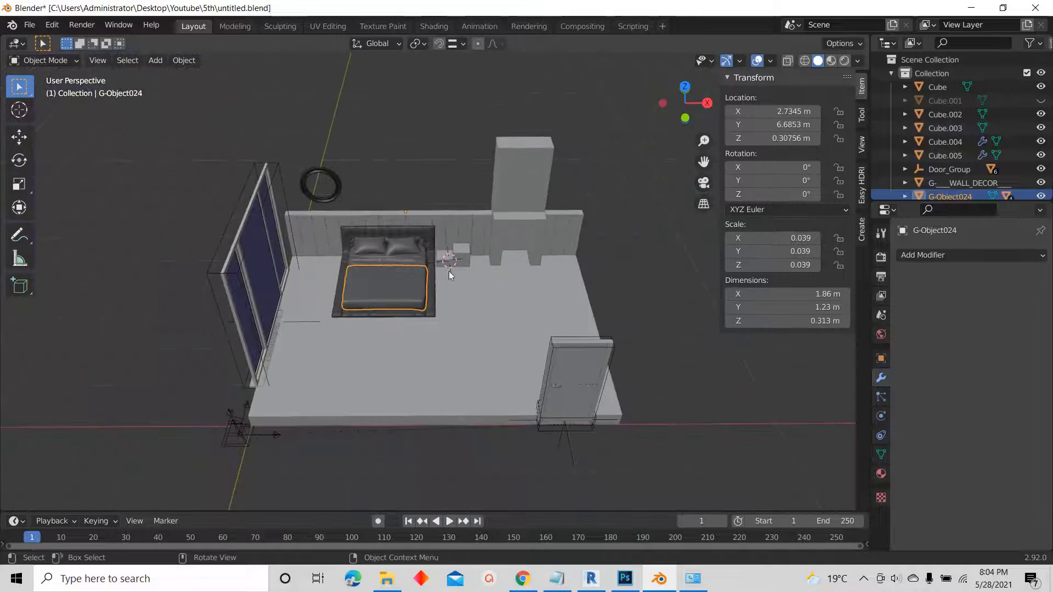
pyautogui.click(685, 83)
pyautogui.scroll(2, 386, 172)
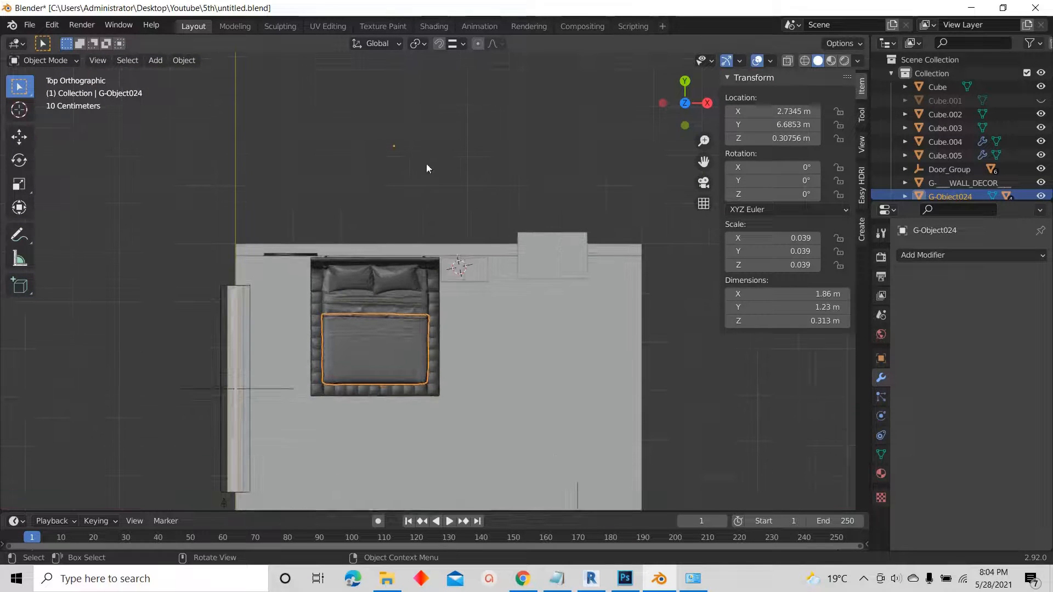
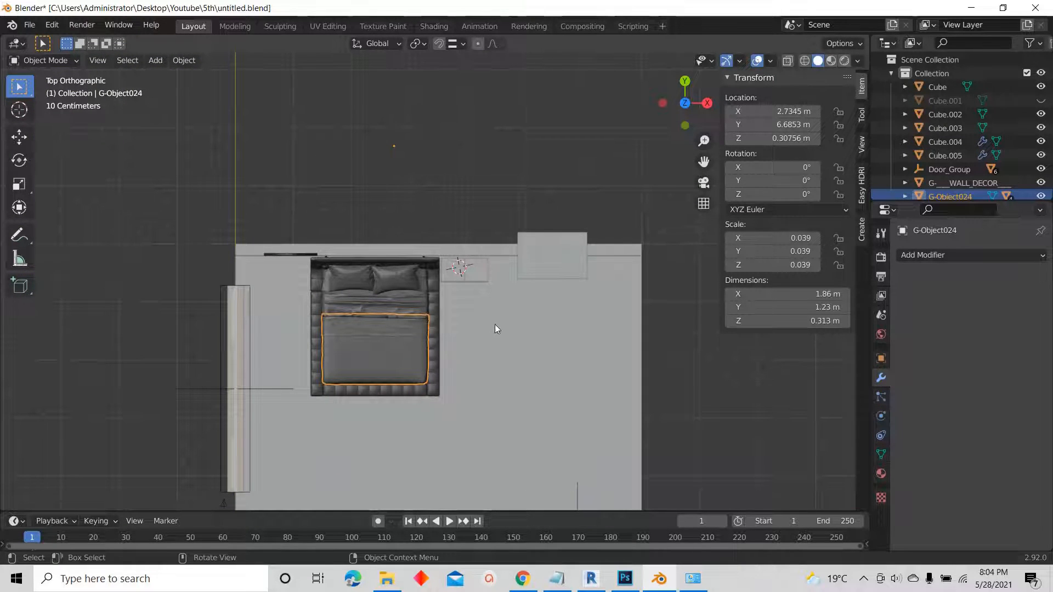
pyautogui.press('r')
pyautogui.press('Escape')
pyautogui.scroll(2, 376, 358)
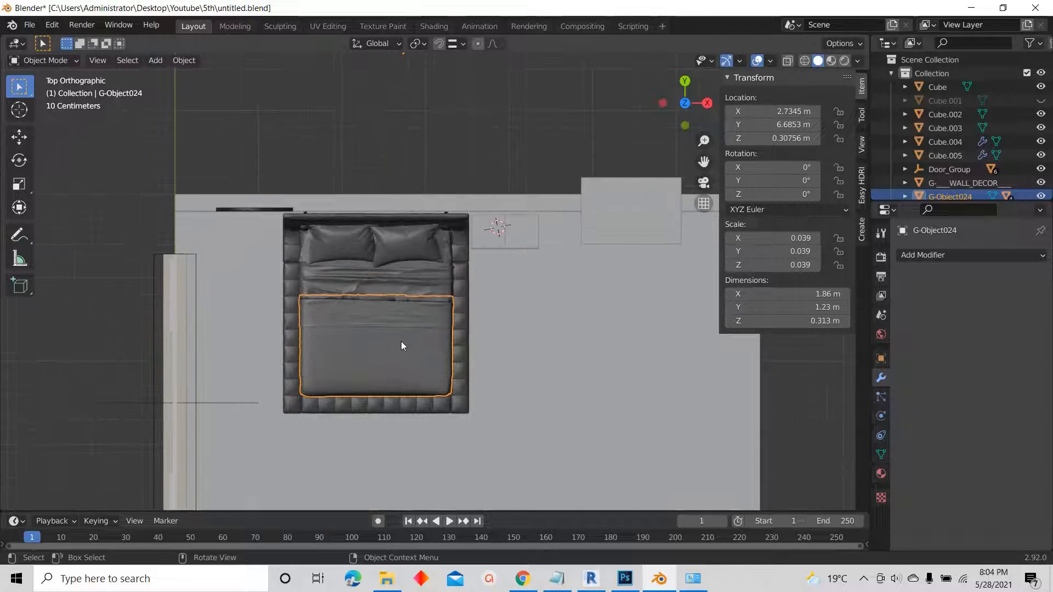
pyautogui.rightClick(367, 343)
pyautogui.moveTo(367, 343)
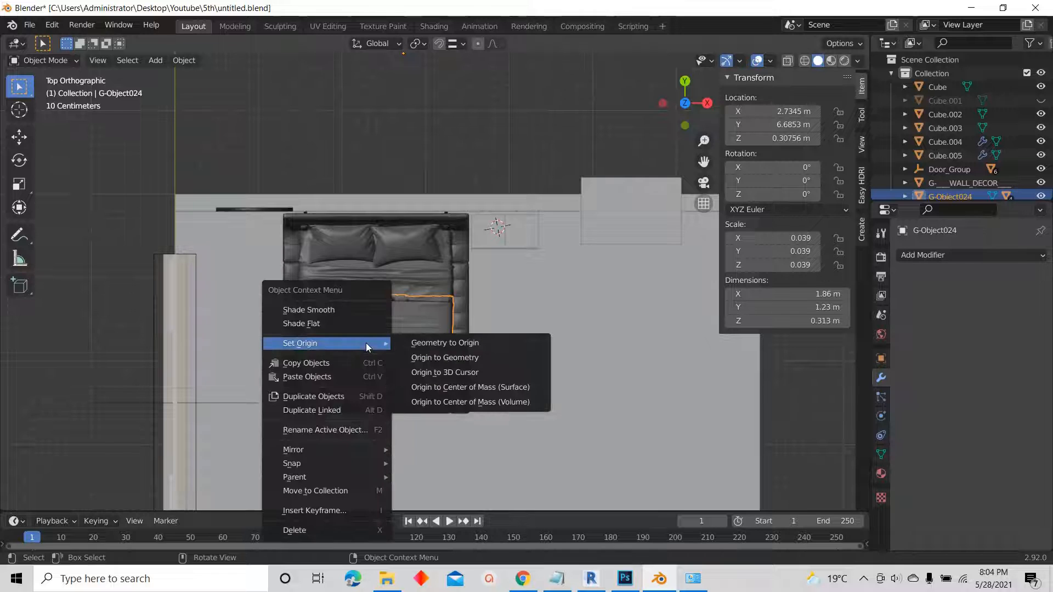
pyautogui.click(429, 355)
# - Add a Mirror modifier to the upper front panel of the bedside unit
pyautogui.scroll(-2, 389, 266)
pyautogui.scroll(2, 435, 325)
pyautogui.moveTo(435, 324); pyautogui.dragTo(430, 214, button='middle')
pyautogui.scroll(5, 495, 227)
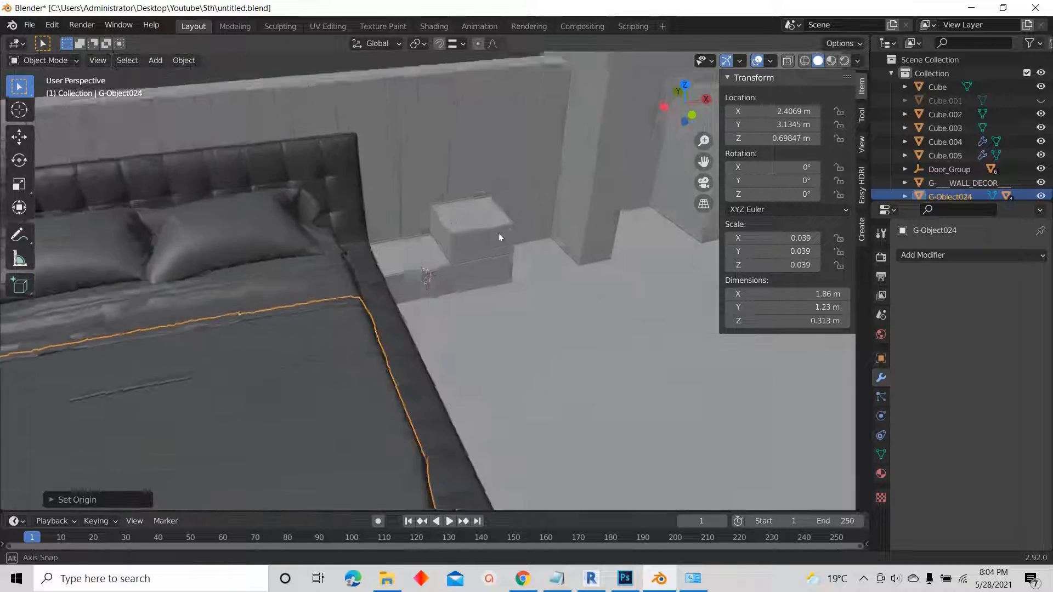
pyautogui.scroll(3, 494, 227)
pyautogui.click(450, 214)
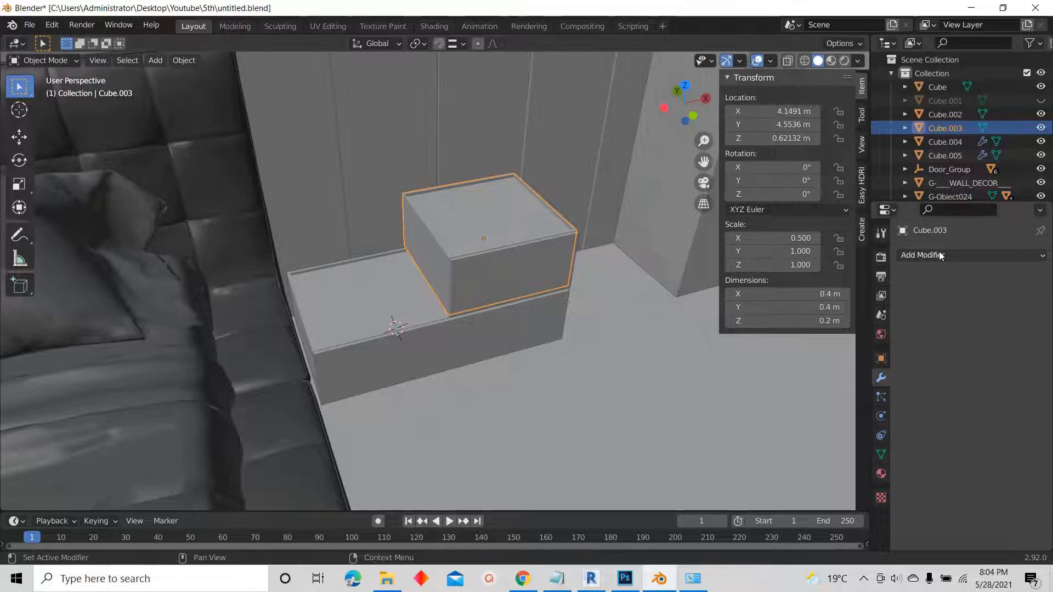
pyautogui.click(506, 271)
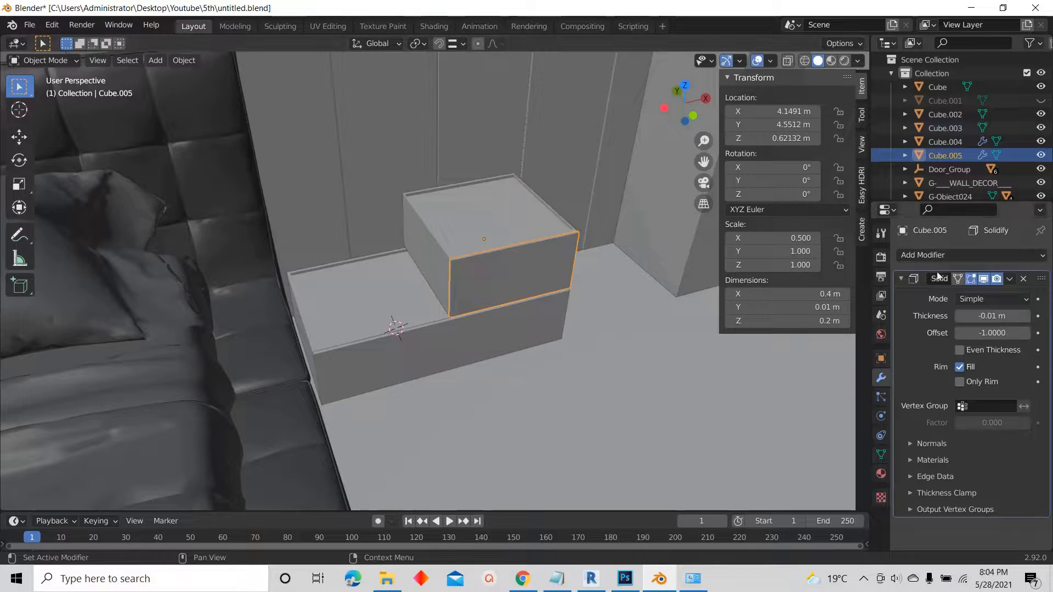
pyautogui.click(925, 256)
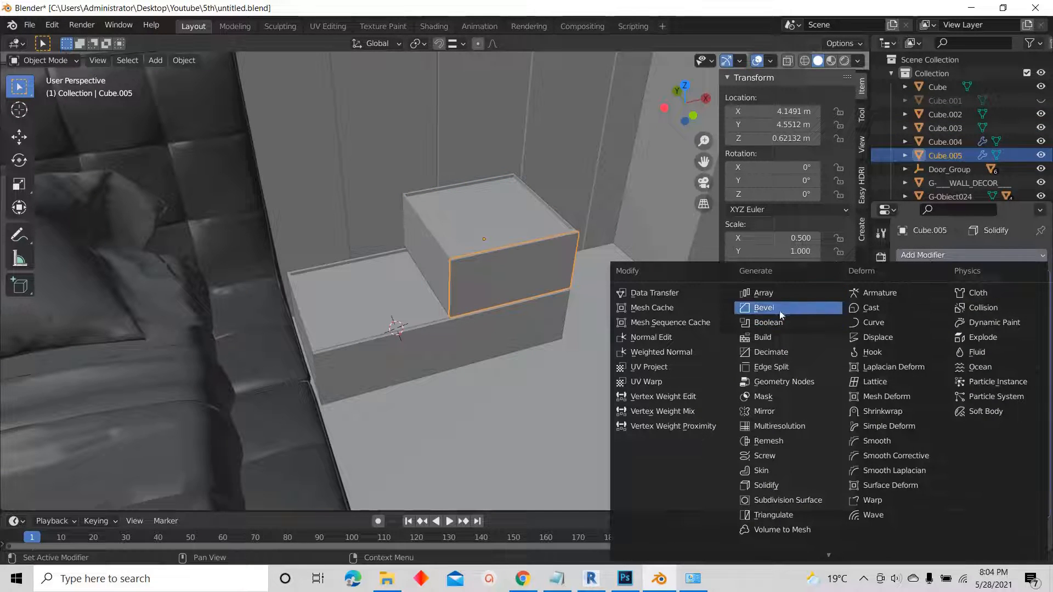
pyautogui.click(764, 411)
pyautogui.scroll(-6, 536, 247)
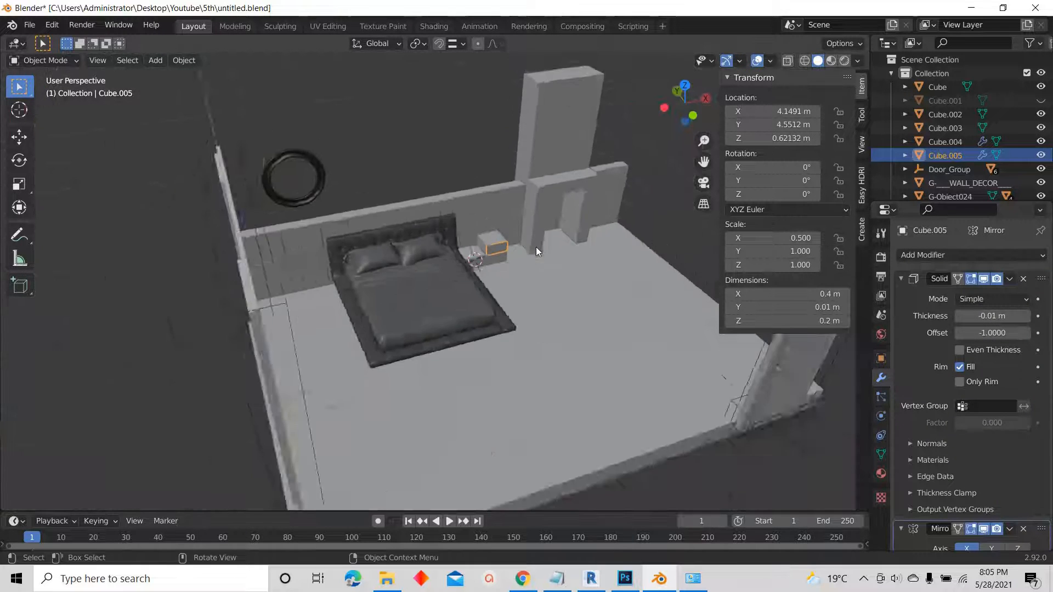
# - Try mirroring the upper front panel along Y instead of X, and return to the X axis
pyautogui.scroll(-5, 926, 402)
pyautogui.click(989, 443)
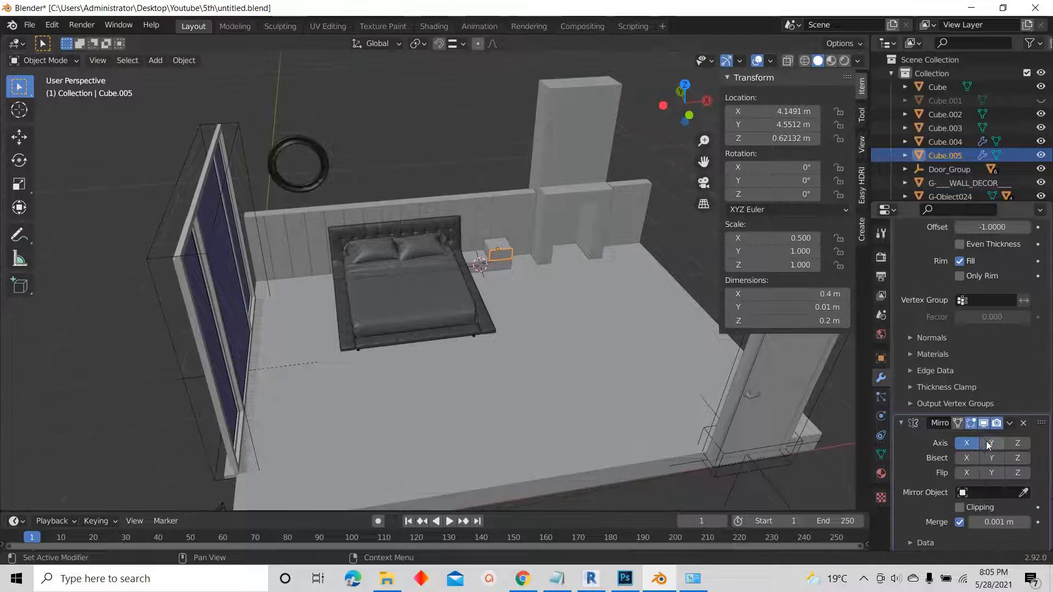
pyautogui.click(967, 443)
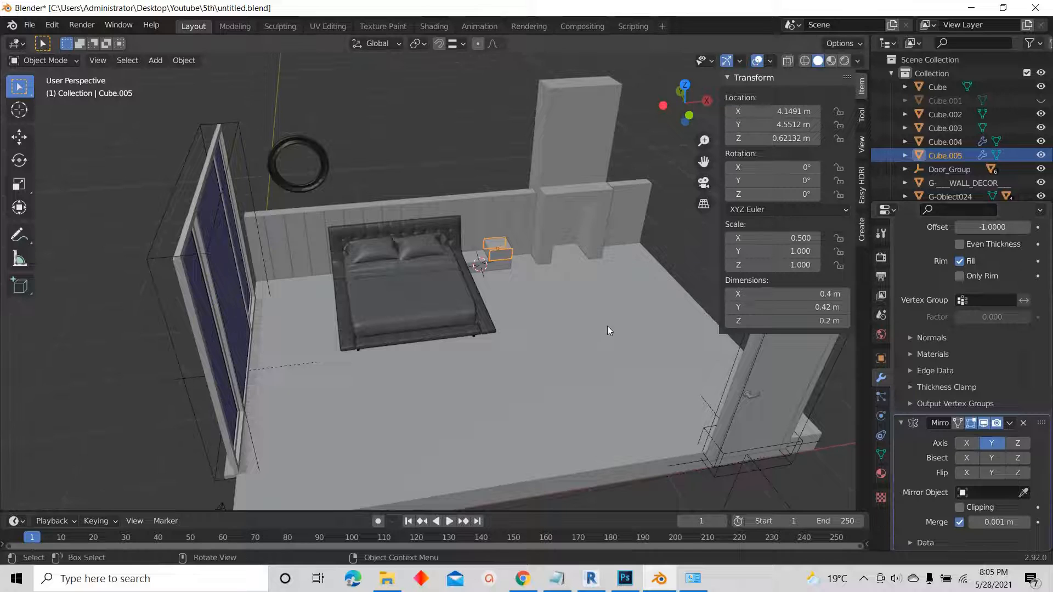
pyautogui.click(967, 444)
pyautogui.click(989, 443)
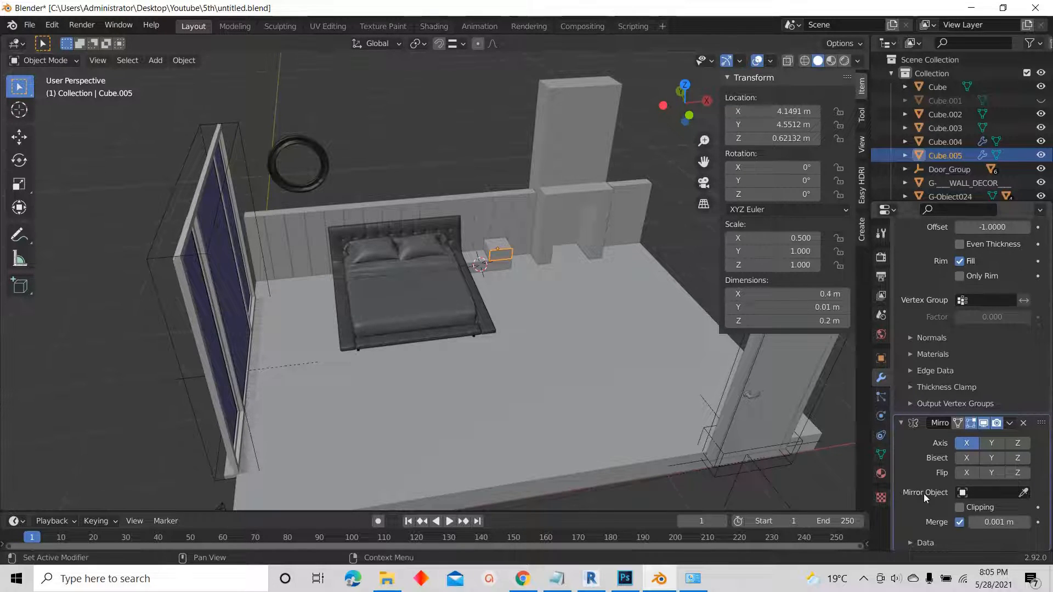
# - Set the bed's blanket, G-Object024, as the Mirror Object of the upper front panel's Mirror modifier
pyautogui.click(1025, 493)
pyautogui.click(419, 304)
pyautogui.moveTo(418, 304); pyautogui.dragTo(407, 294, button='middle')
pyautogui.scroll(4, 407, 294)
pyautogui.scroll(-2, 374, 280)
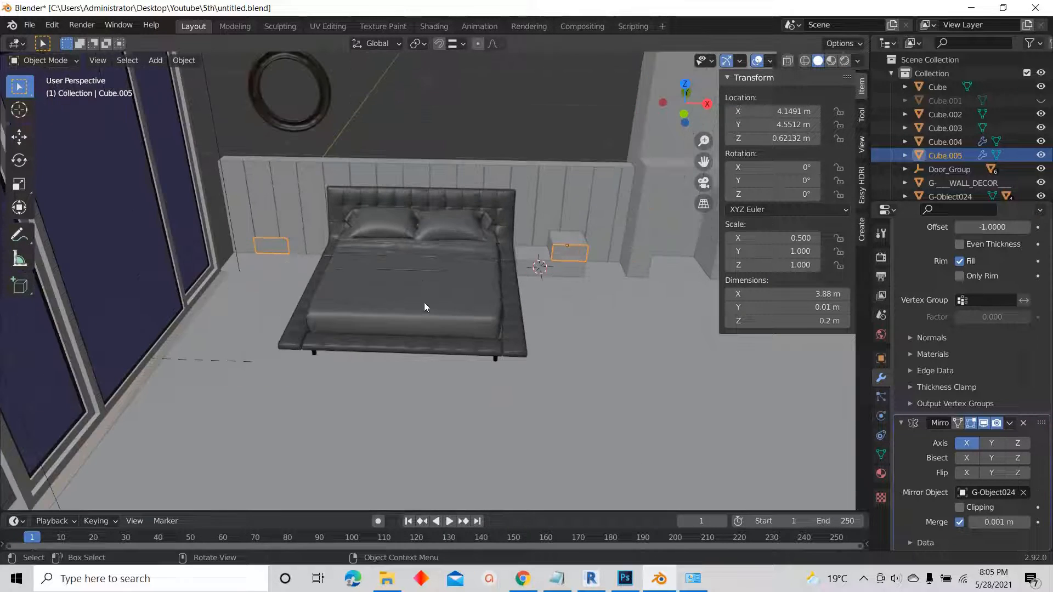
pyautogui.scroll(1, 420, 287)
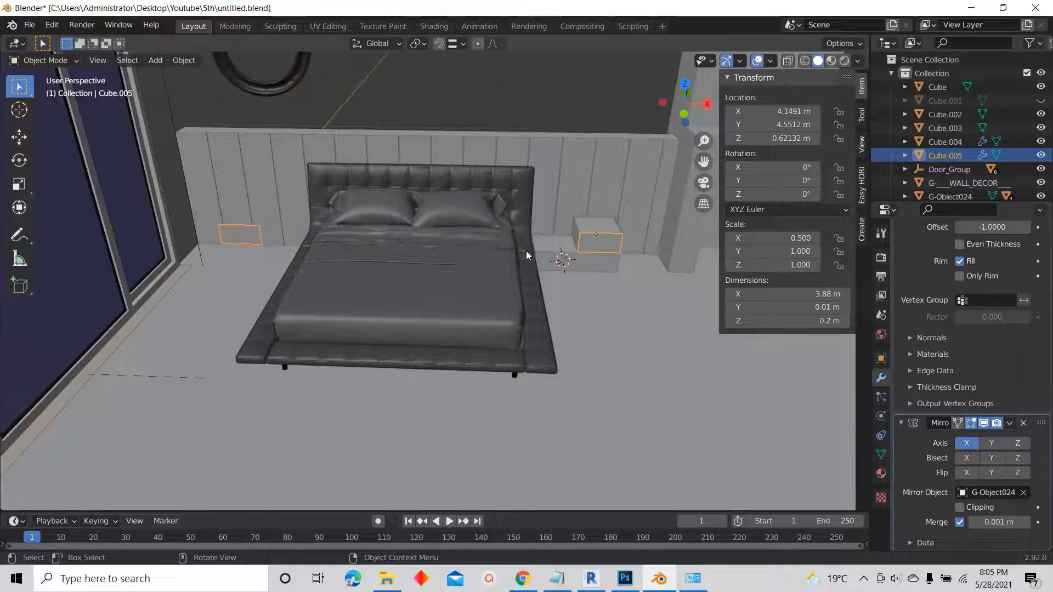
# - Try adding the Y and Z axes to the upper front panel's mirror, and return to X only
pyautogui.moveTo(342, 279); pyautogui.dragTo(410, 248, button='middle')
pyautogui.scroll(-2, 410, 248)
pyautogui.click(994, 444)
pyautogui.scroll(-3, 499, 309)
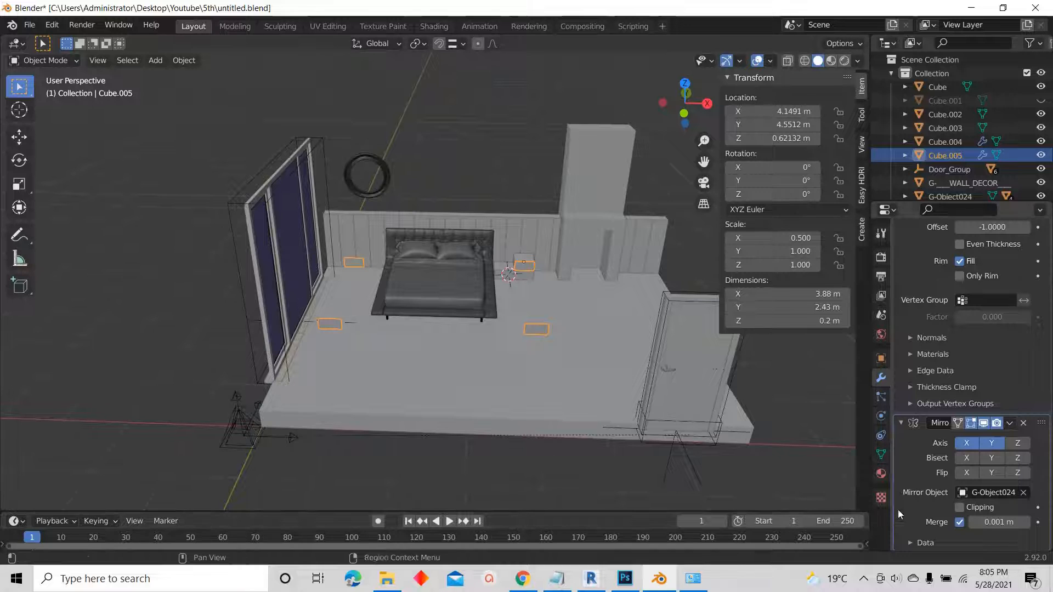
pyautogui.click(992, 443)
pyautogui.click(1018, 444)
pyautogui.scroll(3, 416, 297)
pyautogui.moveTo(398, 265); pyautogui.dragTo(518, 307, button='middle')
pyautogui.moveTo(477, 235); pyautogui.dragTo(500, 242, button='middle')
pyautogui.scroll(2, 628, 259)
pyautogui.scroll(4, 628, 258)
pyautogui.scroll(-5, 505, 240)
pyautogui.scroll(4, 563, 258)
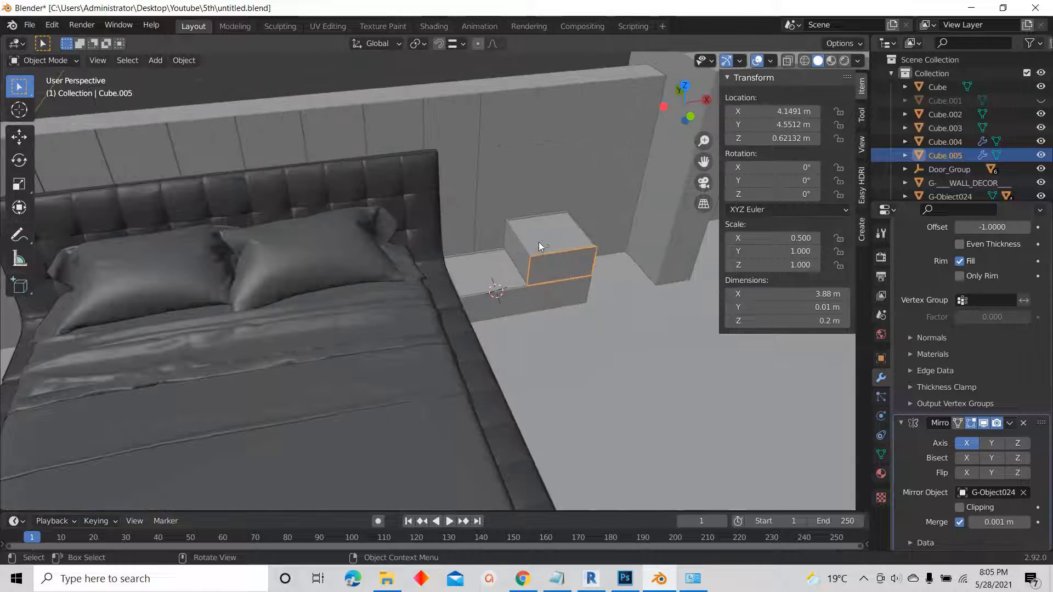
pyautogui.click(538, 243)
pyautogui.click(971, 256)
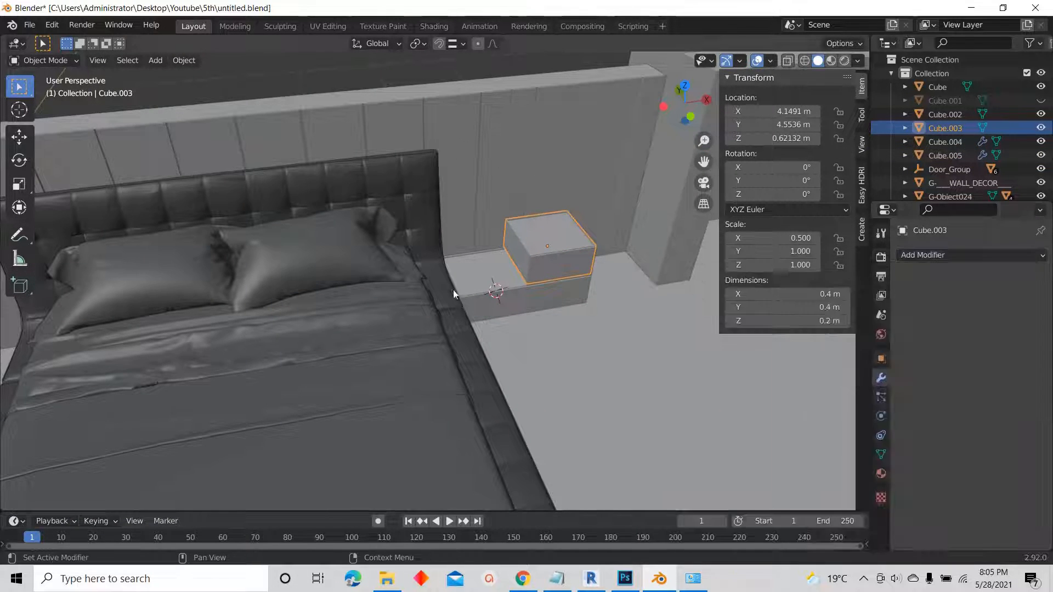
# - Copy the upper front panel's modifiers to both bedside blocks and the lower front panel by linking modifiers
pyautogui.scroll(-4, 568, 292)
pyautogui.scroll(4, 573, 289)
pyautogui.click(552, 311)
pyautogui.moveTo(551, 312); pyautogui.dragTo(583, 326, button='middle')
pyautogui.click(530, 307)
pyautogui.scroll(7, 529, 314)
pyautogui.keyDown('shift'); pyautogui.click(505, 387); pyautogui.keyUp('shift')
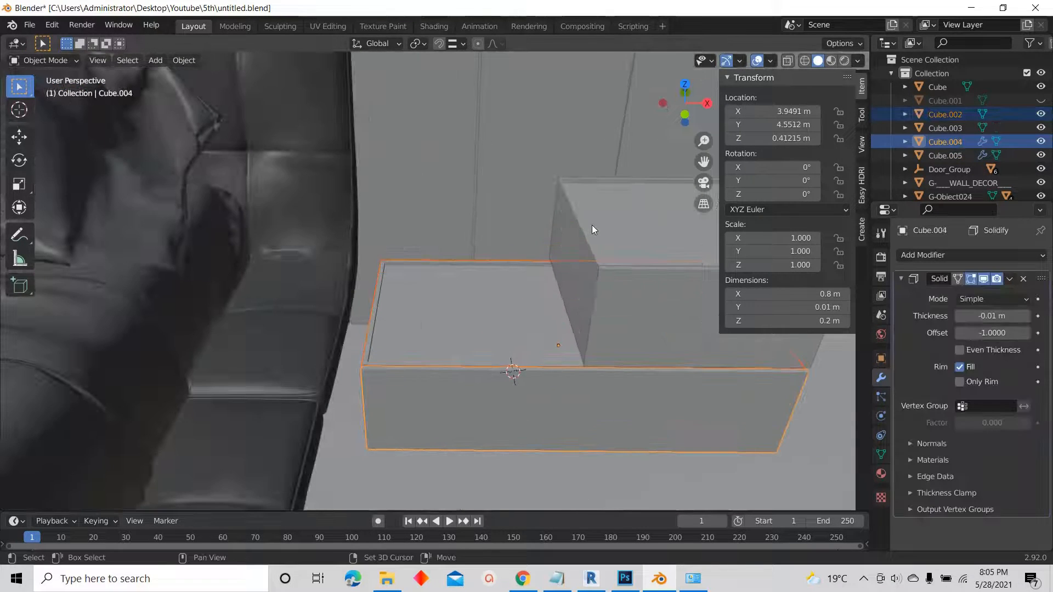
pyautogui.keyDown('shift'); pyautogui.click(591, 230); pyautogui.keyUp('shift')
pyautogui.scroll(-5, 479, 214)
pyautogui.scroll(5, 565, 258)
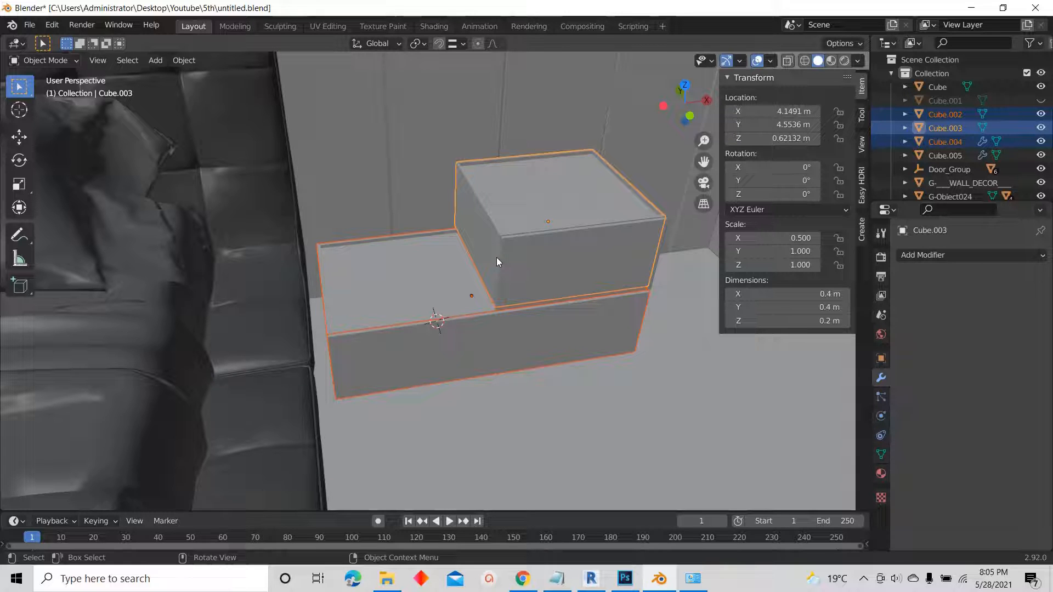
pyautogui.keyDown('shift'); pyautogui.click(525, 251); pyautogui.keyUp('shift')
pyautogui.scroll(3, 548, 263)
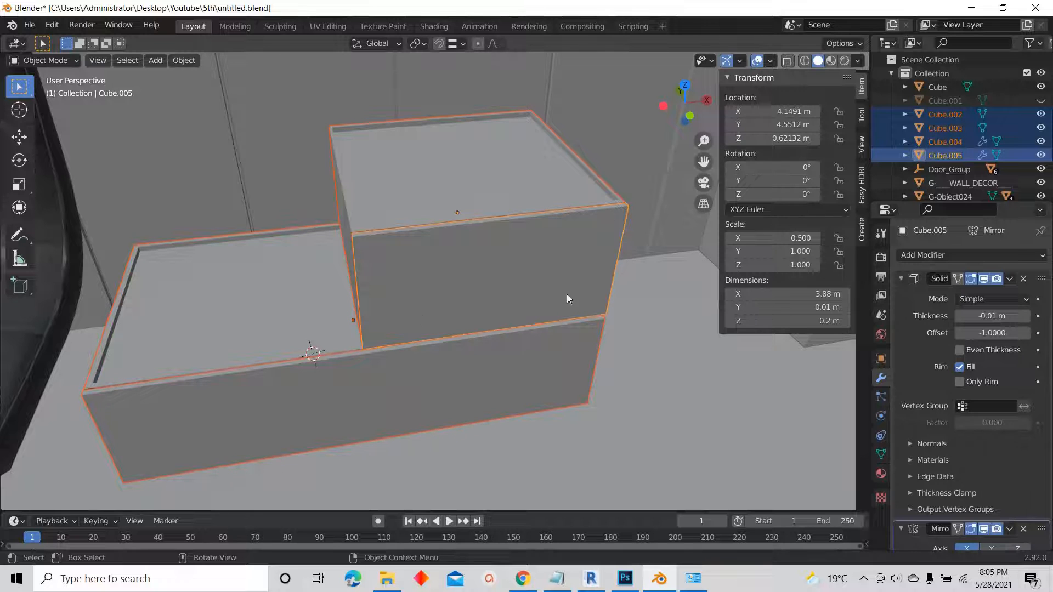
pyautogui.scroll(-4, 502, 218)
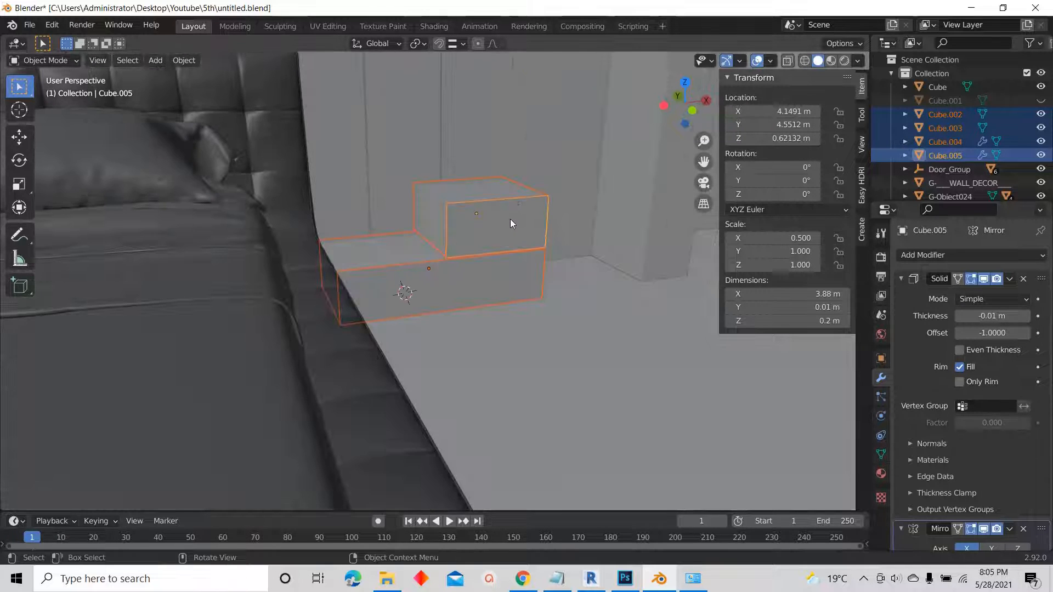
pyautogui.hotkey('ctrl', 'l')
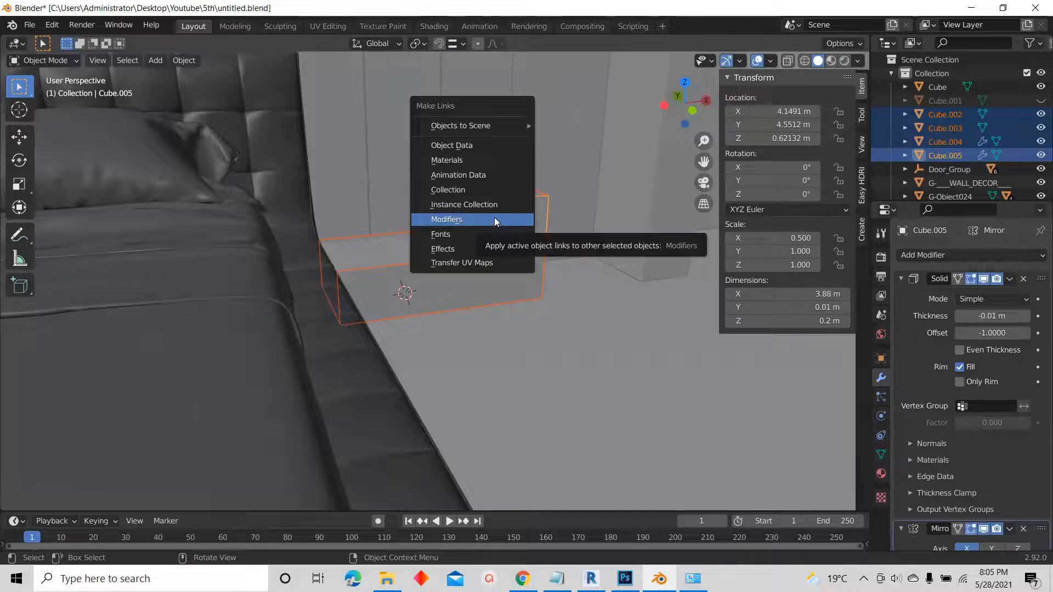
pyautogui.click(495, 218)
pyautogui.scroll(-4, 581, 329)
pyautogui.scroll(-3, 560, 323)
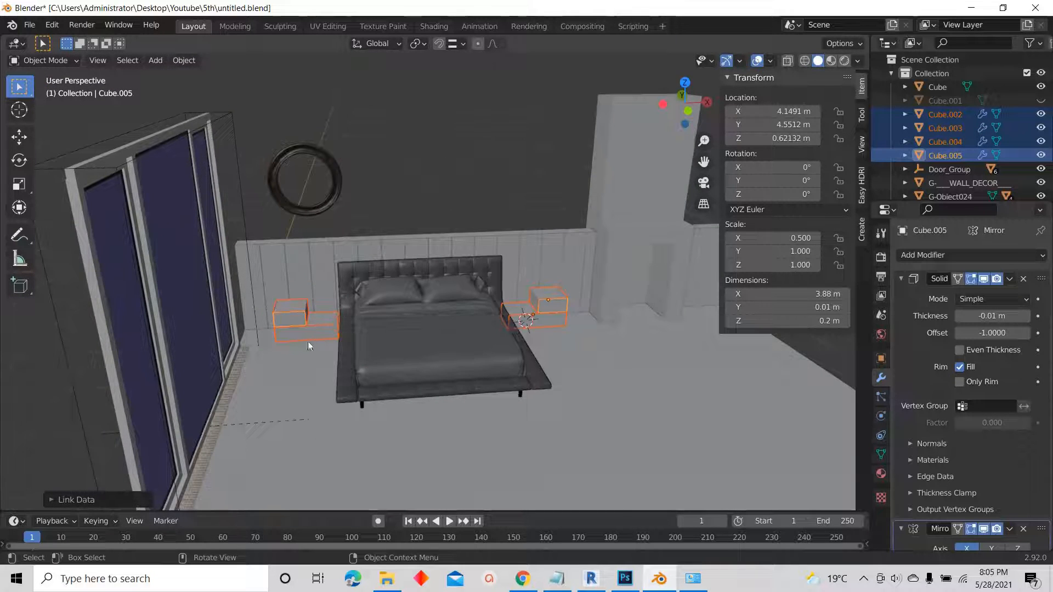
pyautogui.scroll(3, 278, 299)
pyautogui.scroll(-3, 278, 300)
# - Remove the Solidify modifier from the upper and lower bedside blocks, keeping their Mirror modifiers
pyautogui.moveTo(278, 300); pyautogui.dragTo(299, 315, button='middle')
pyautogui.scroll(5, 498, 298)
pyautogui.moveTo(498, 298); pyautogui.dragTo(559, 317, button='middle')
pyautogui.scroll(3, 558, 317)
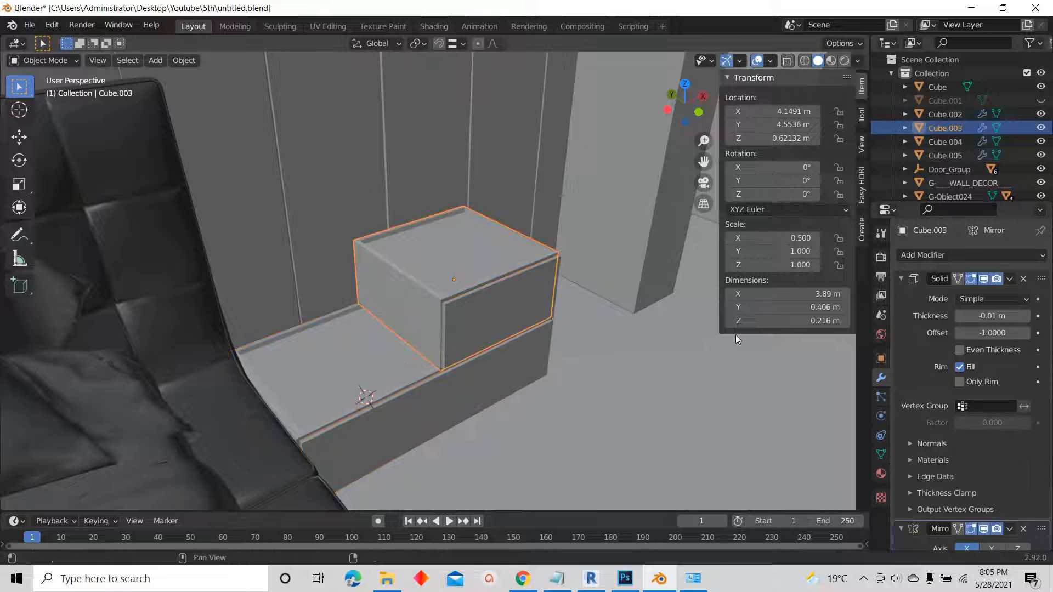
pyautogui.click(517, 318)
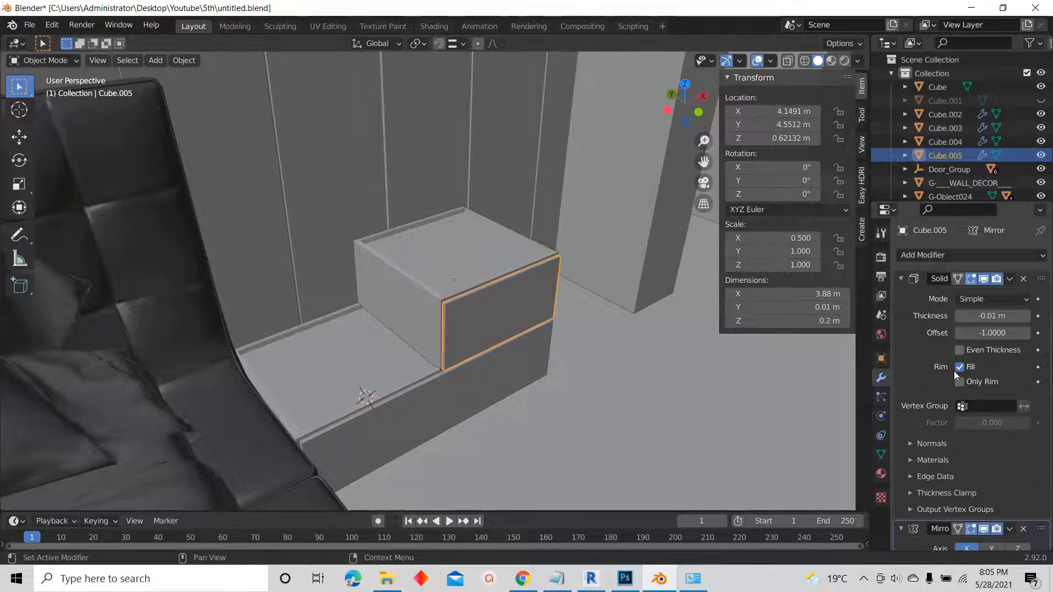
pyautogui.scroll(2, 452, 262)
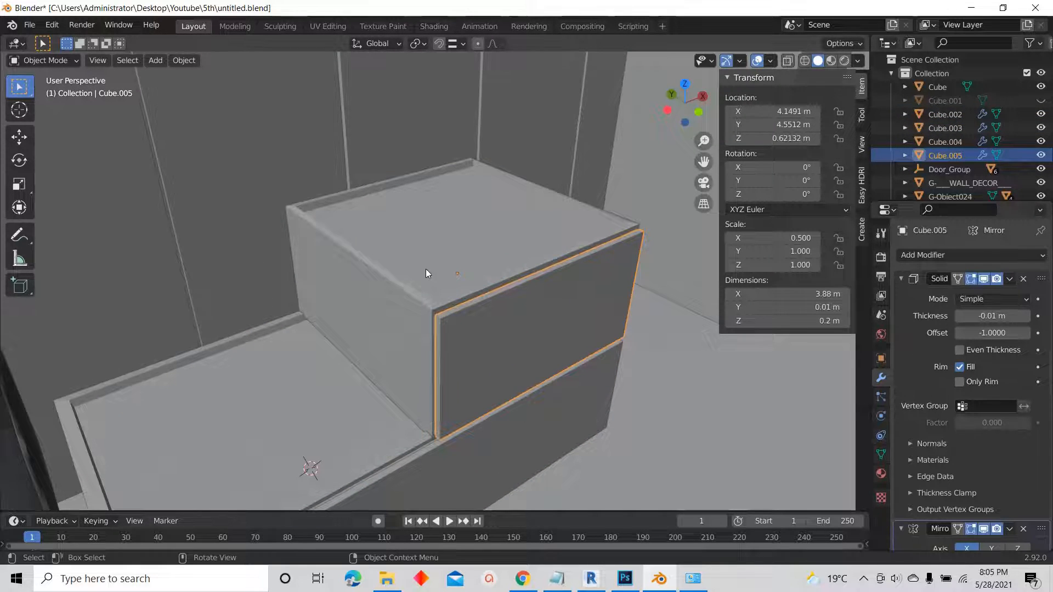
pyautogui.click(327, 268)
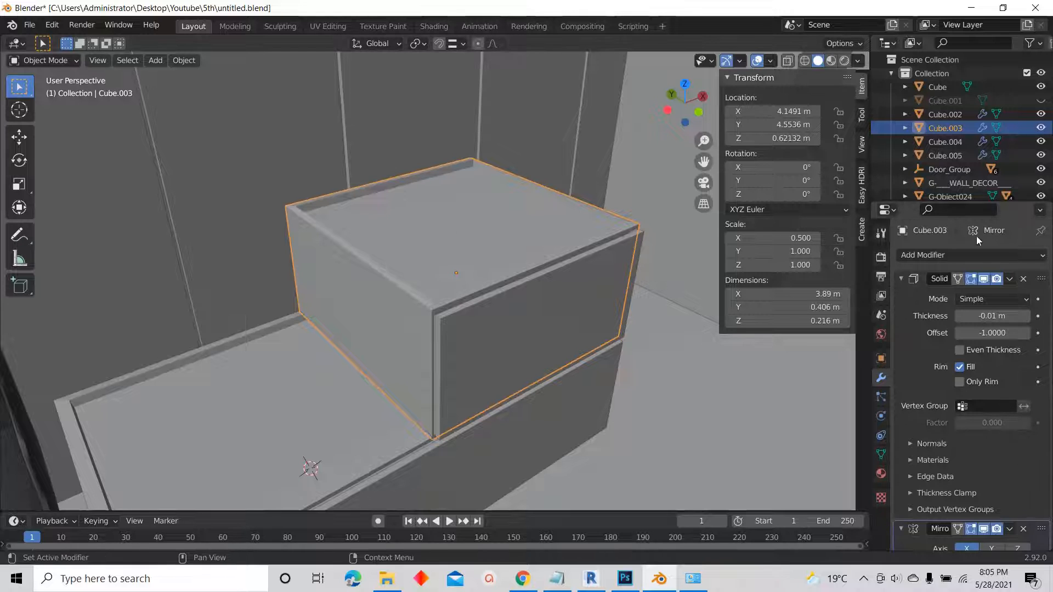
pyautogui.click(1024, 279)
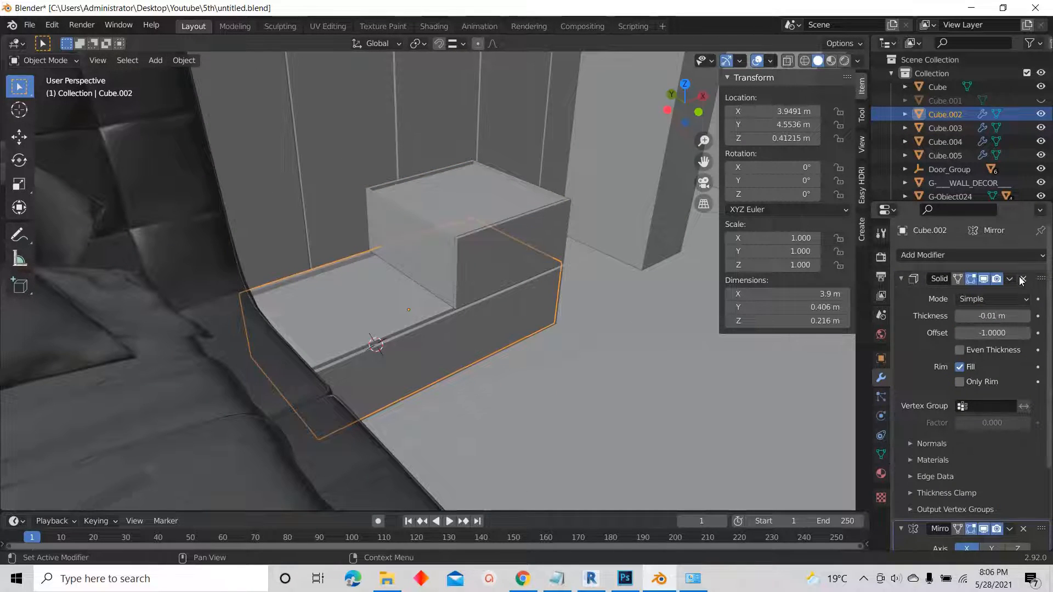
pyautogui.click(1024, 280)
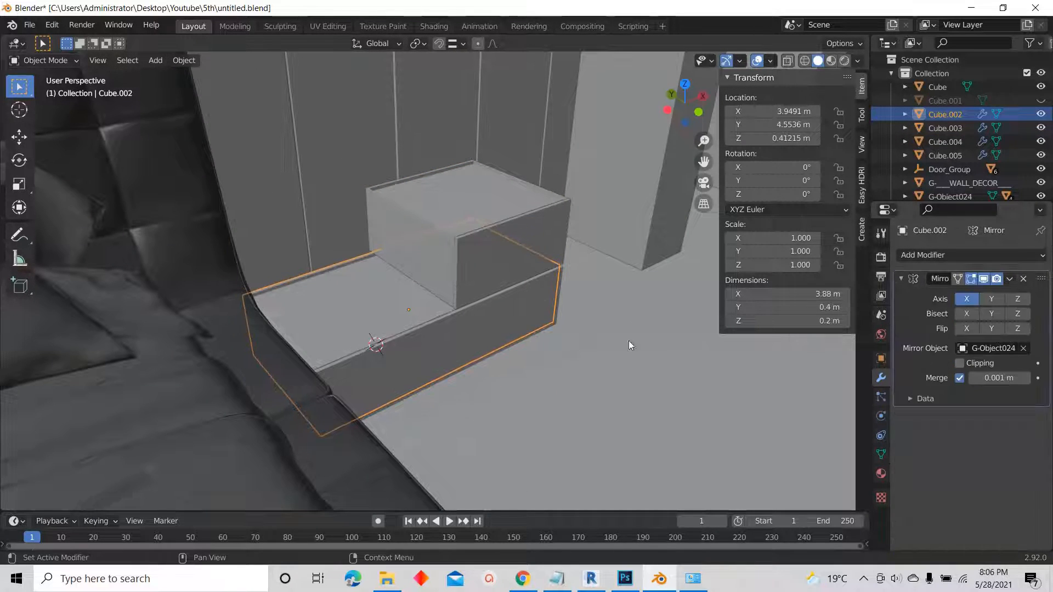
# - Save the blend file
pyautogui.scroll(-6, 492, 322)
pyautogui.moveTo(447, 312); pyautogui.dragTo(476, 332, button='middle')
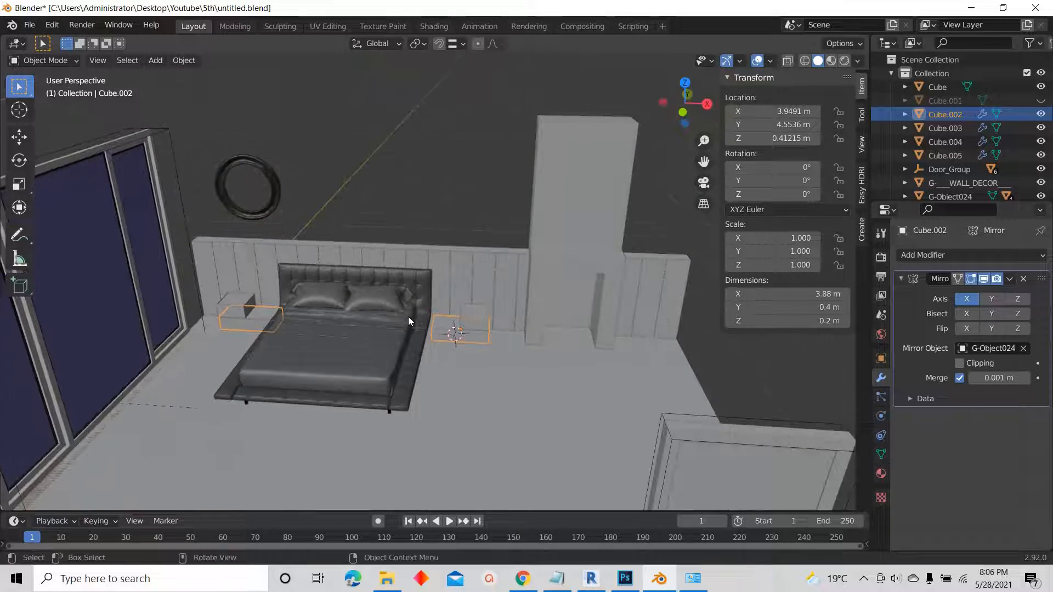
pyautogui.scroll(2, 408, 317)
pyautogui.hotkey('ctrl', 's')
pyautogui.scroll(-3, 408, 314)
pyautogui.moveTo(400, 292); pyautogui.dragTo(316, 285, button='middle')
pyautogui.scroll(-2, 316, 285)
pyautogui.moveTo(417, 281); pyautogui.dragTo(391, 268, button='middle')
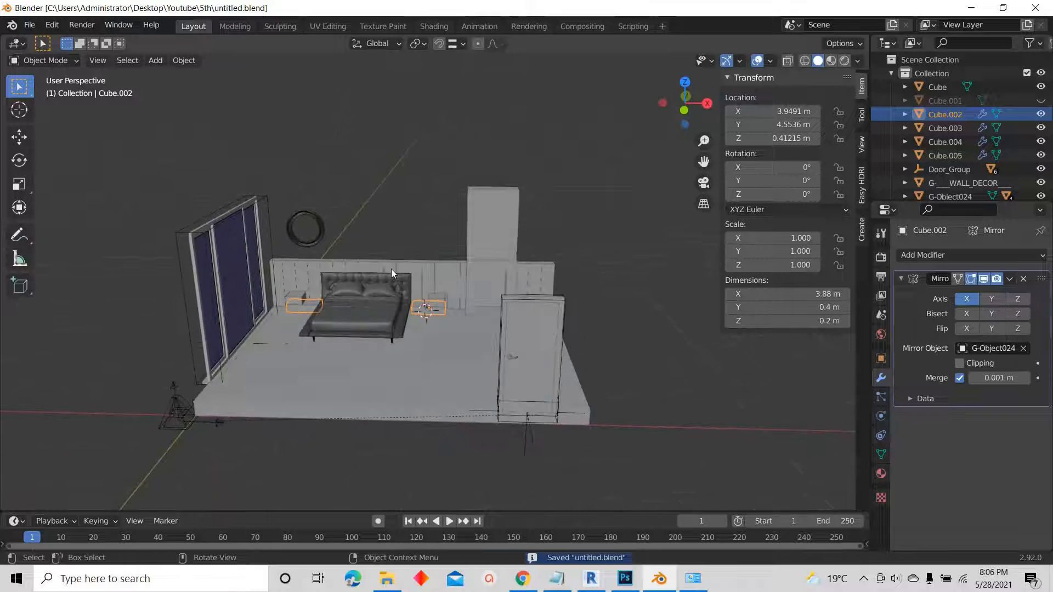
pyautogui.scroll(4, 384, 280)
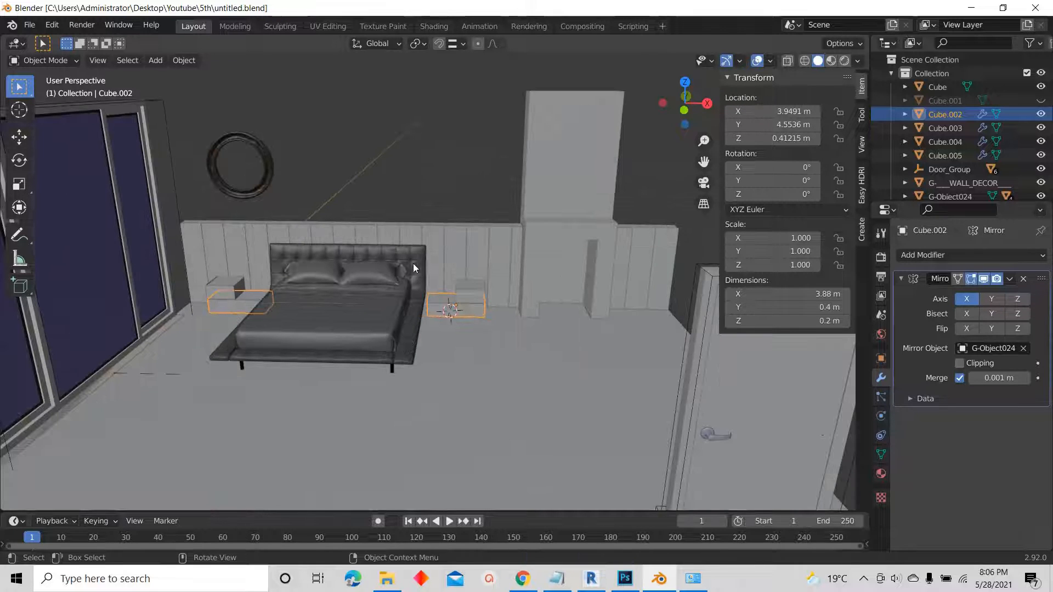
# - Reveal all hidden objects and hide only the roof slab covering the room
pyautogui.scroll(-4, 411, 266)
pyautogui.hotkey('alt', 'h')
pyautogui.moveTo(420, 274); pyautogui.dragTo(367, 294, button='middle')
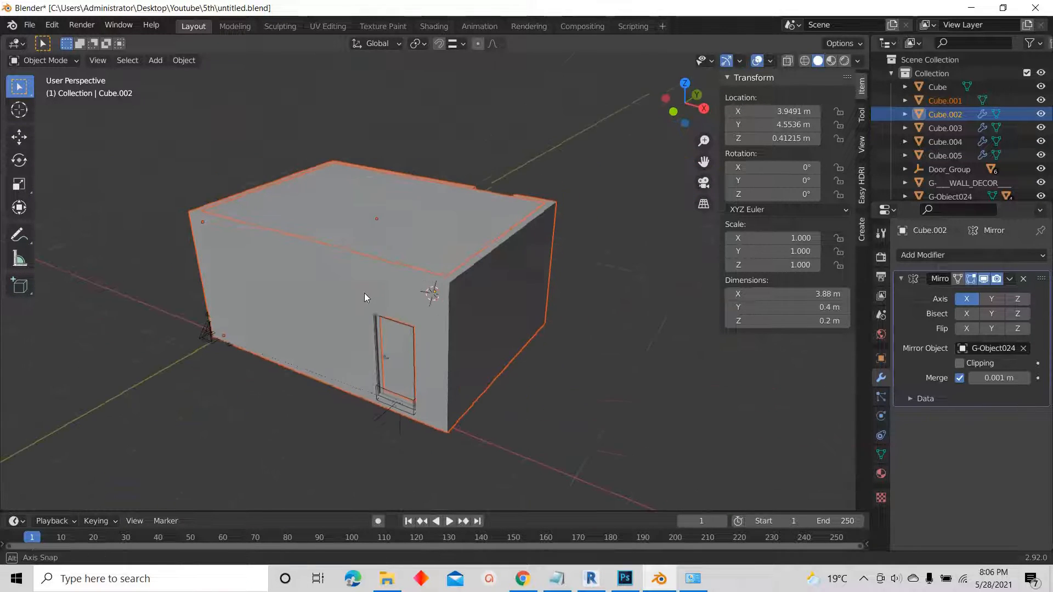
pyautogui.click(364, 212)
pyautogui.scroll(1, 364, 211)
pyautogui.press('h')
pyautogui.moveTo(371, 215); pyautogui.dragTo(373, 206, button='middle')
# - In the ceiling border's mesh, delete the top and bottom faces of the strip along the headboard wall
pyautogui.scroll(4, 373, 206)
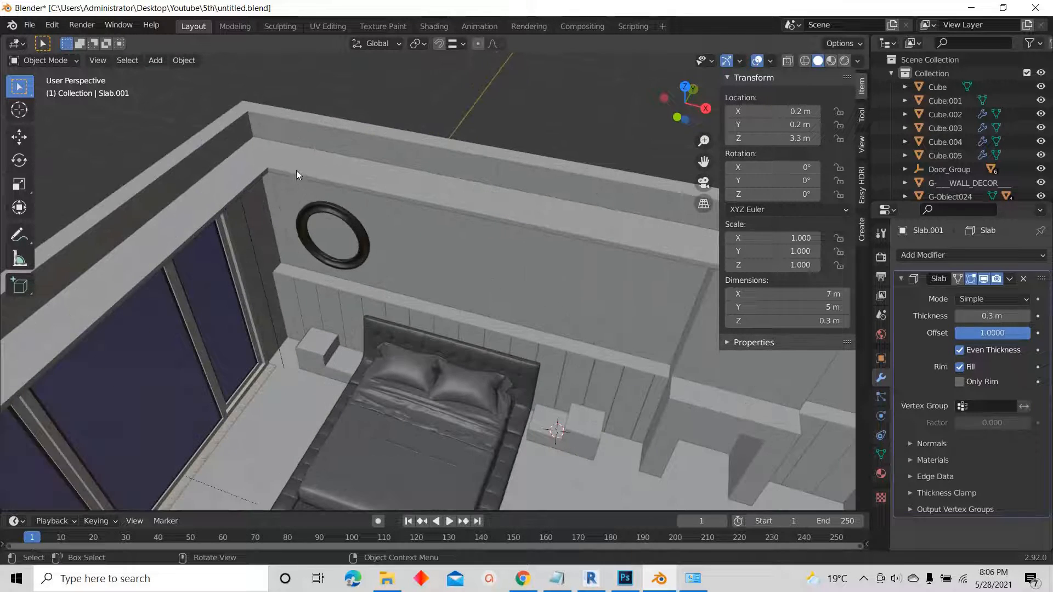
pyautogui.click(297, 178)
pyautogui.scroll(-5, 301, 156)
pyautogui.press('Tab')
pyautogui.click(683, 87)
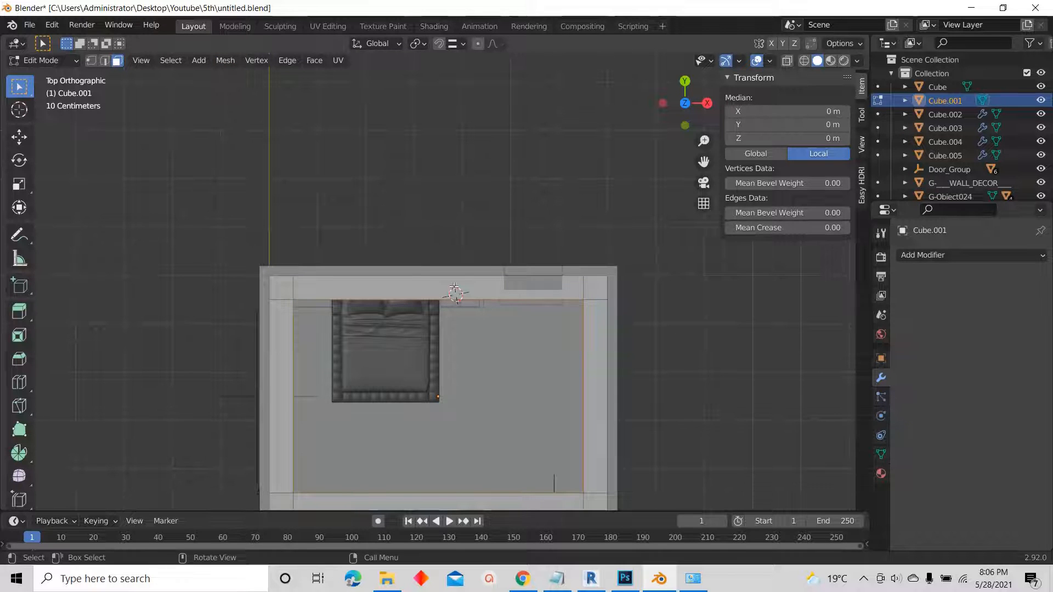
pyautogui.moveTo(485, 285); pyautogui.dragTo(486, 219, button='middle')
pyautogui.scroll(10, 352, 154)
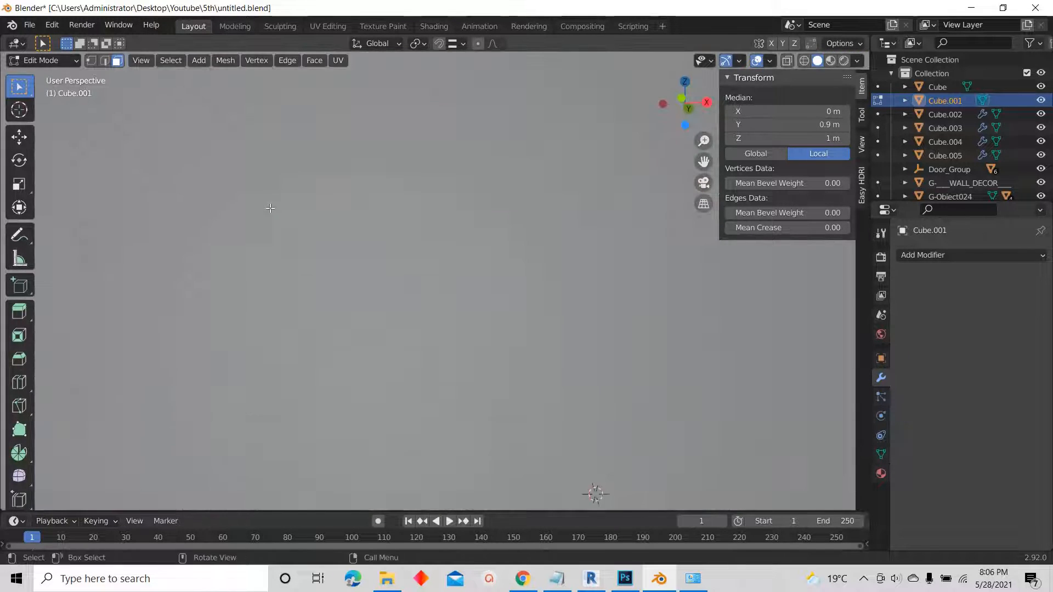
pyautogui.scroll(-5, 270, 208)
pyautogui.keyDown('shift'); pyautogui.click(236, 153); pyautogui.keyUp('shift')
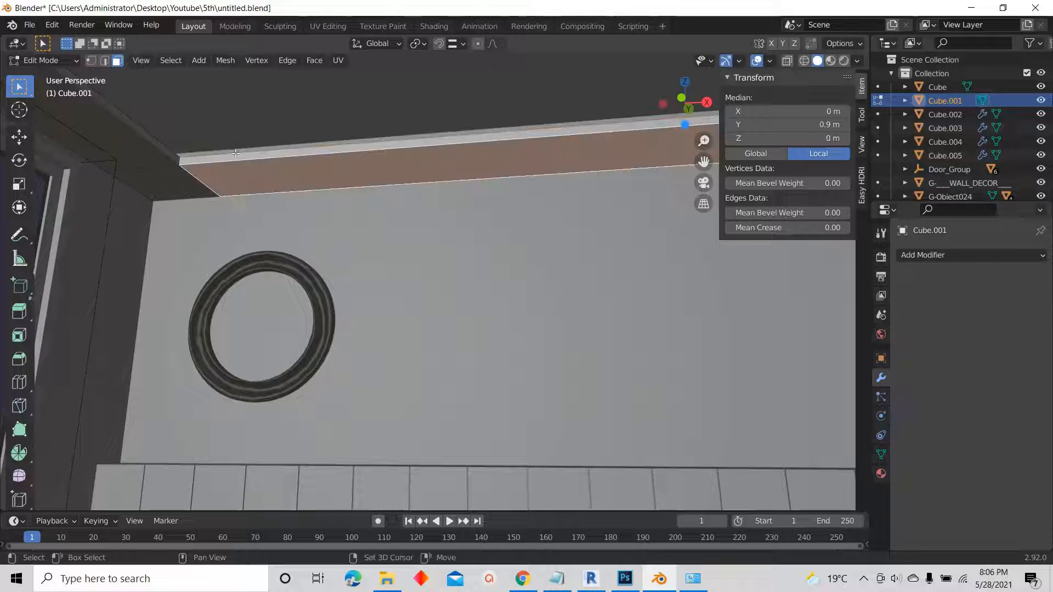
pyautogui.press('c')
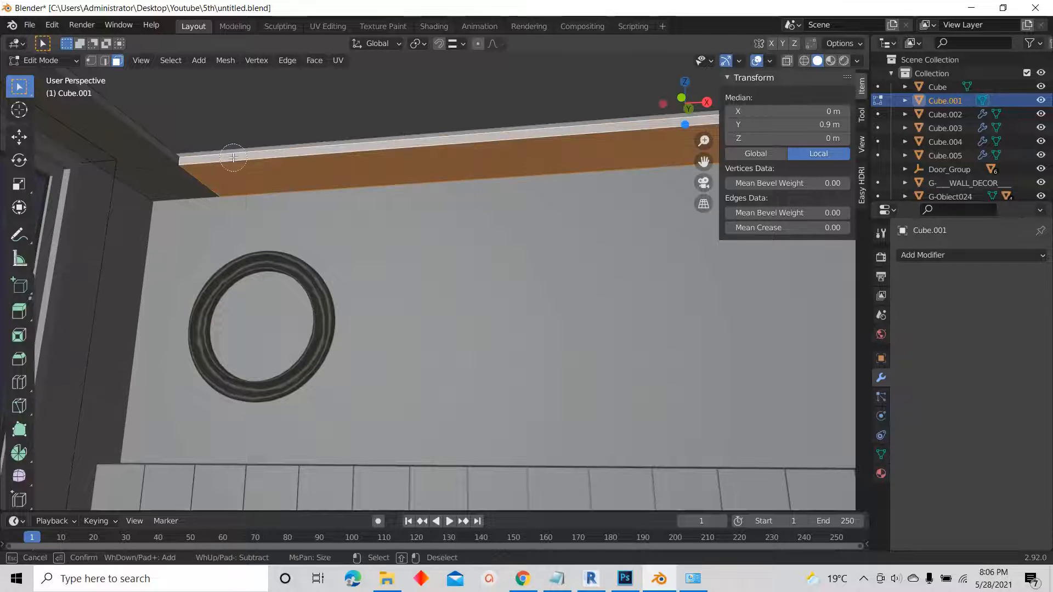
pyautogui.rightClick(234, 158)
pyautogui.press('x')
pyautogui.click(184, 156)
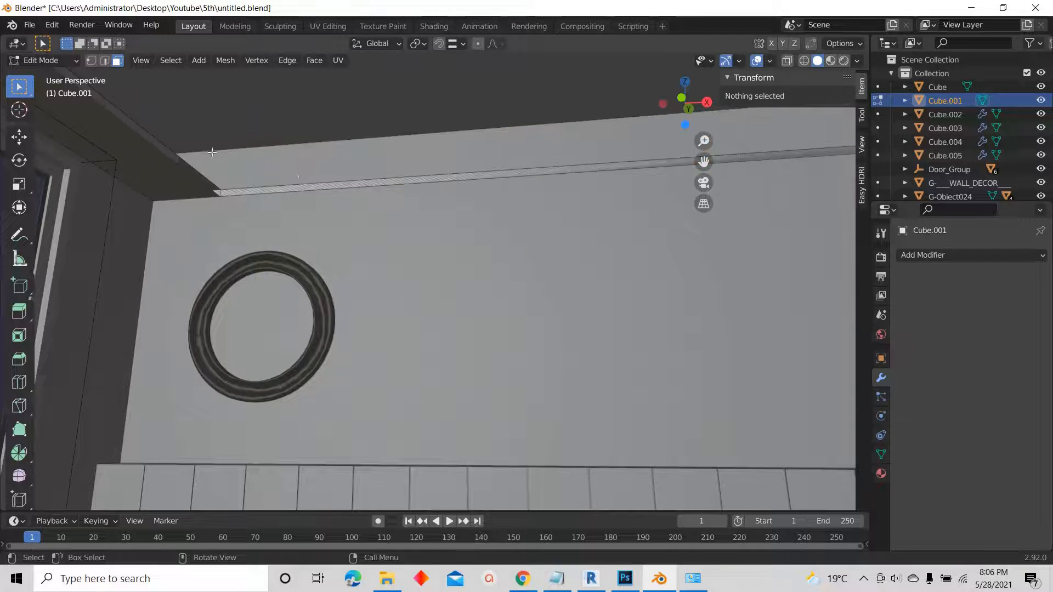
# - Delete the remaining inner vertical face of the ceiling border strip along the headboard wall
pyautogui.click(282, 190)
pyautogui.press('x')
pyautogui.click(284, 192)
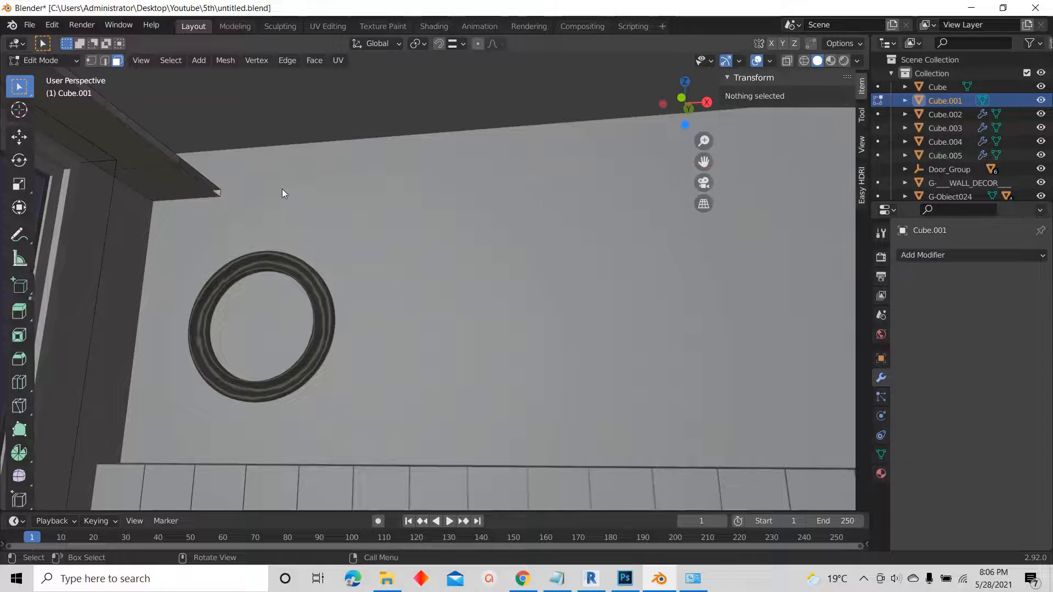
# - Fill the open ends of the ceiling border at the headboard wall with new faces and leave mesh editing
pyautogui.scroll(3, 210, 175)
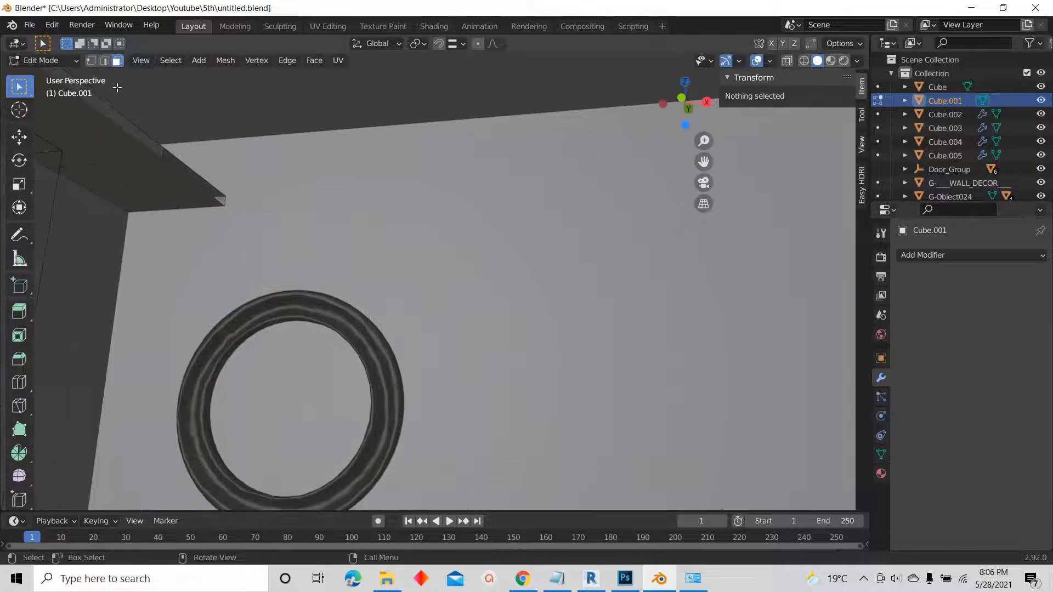
pyautogui.click(192, 167)
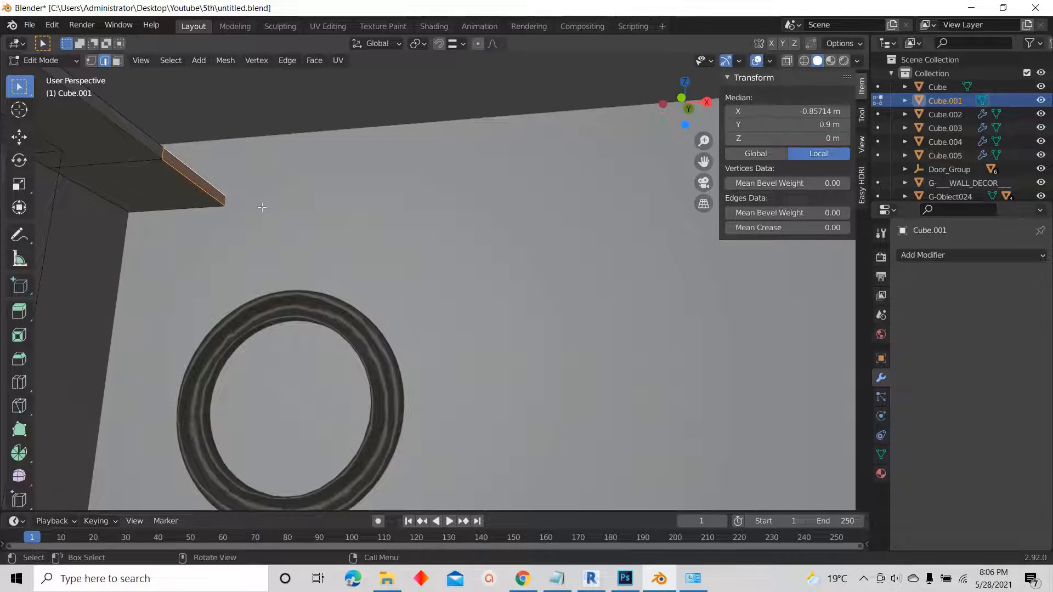
pyautogui.scroll(-6, 261, 204)
pyautogui.moveTo(447, 357); pyautogui.dragTo(482, 359, button='middle')
pyautogui.scroll(6, 606, 210)
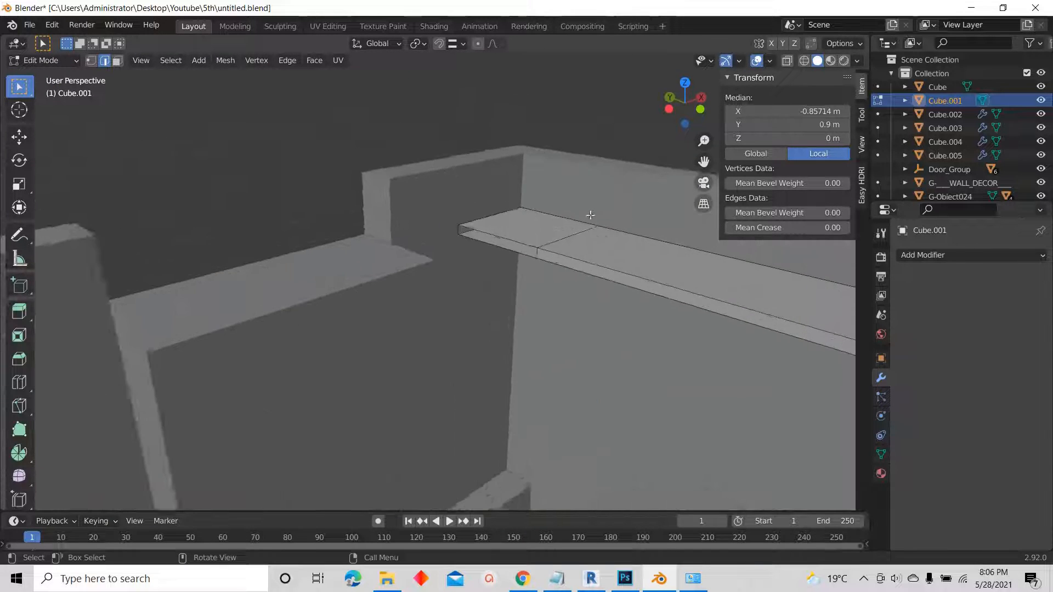
pyautogui.scroll(2, 606, 210)
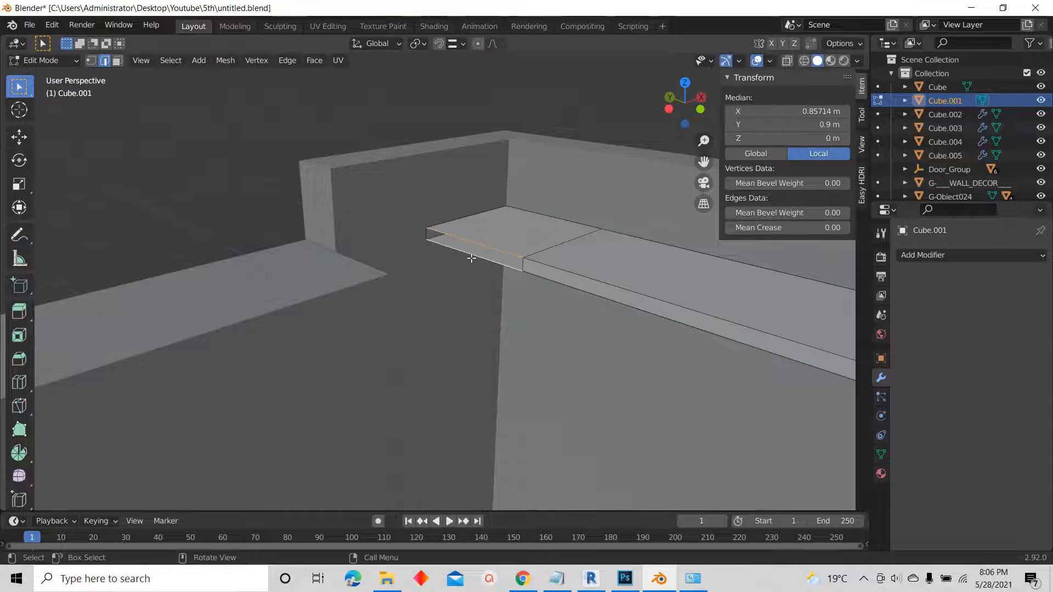
pyautogui.scroll(-4, 536, 266)
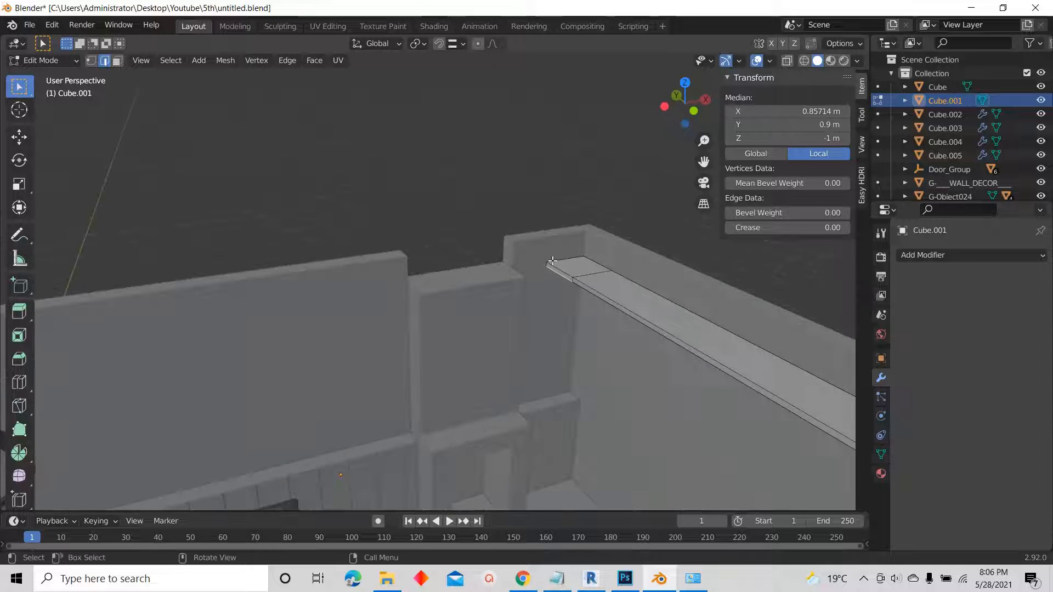
pyautogui.press('Tab')
# - Duplicate the panelled half-height wall behind the bed in place
pyautogui.moveTo(551, 263); pyautogui.dragTo(525, 281, button='middle')
pyautogui.scroll(4, 460, 312)
pyautogui.scroll(-4, 344, 347)
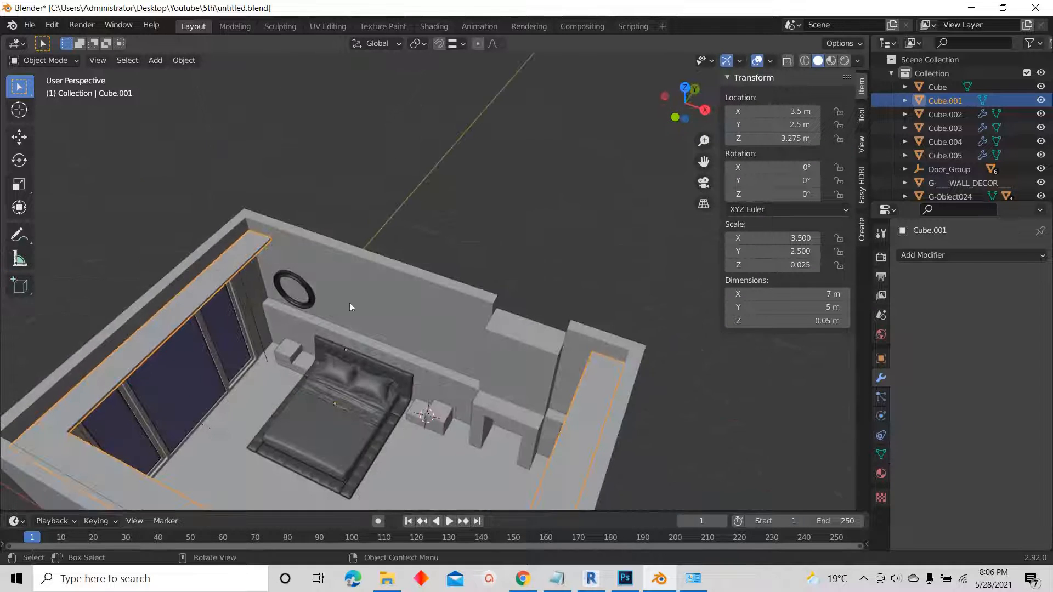
pyautogui.scroll(4, 293, 331)
pyautogui.click(306, 346)
pyautogui.scroll(-4, 379, 282)
pyautogui.hotkey('shift', 'd')
pyautogui.press('Escape')
pyautogui.scroll(-3, 406, 242)
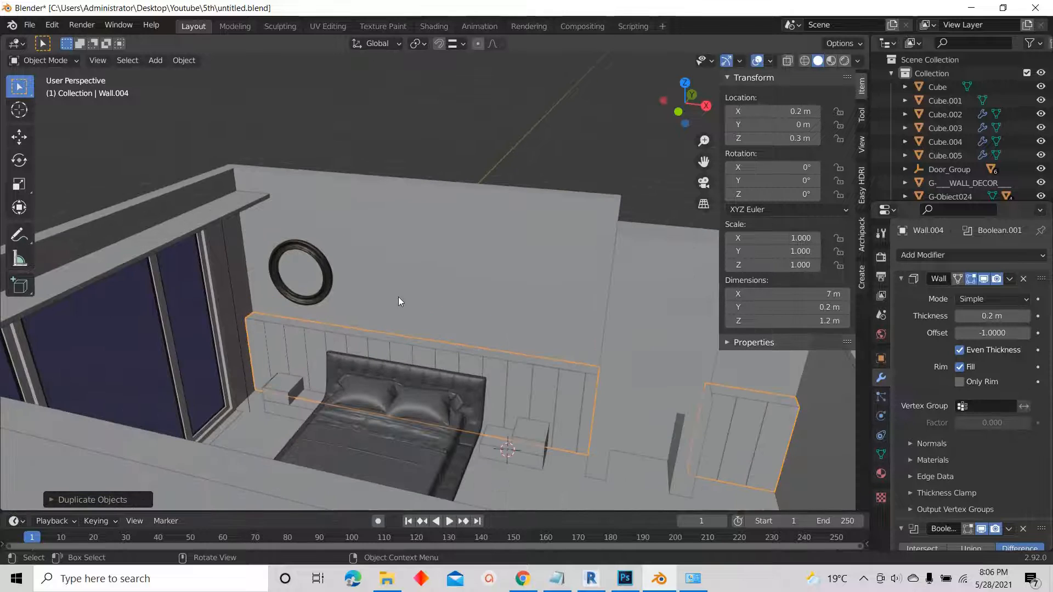
# - Set the duplicated wall's Z dimension to 0.3 m and its Wall modifier thickness to 0.05 m
pyautogui.click(800, 322)
pyautogui.write('0.3')
pyautogui.press('Return')
pyautogui.click(992, 317)
pyautogui.write('.05')
pyautogui.press('Return')
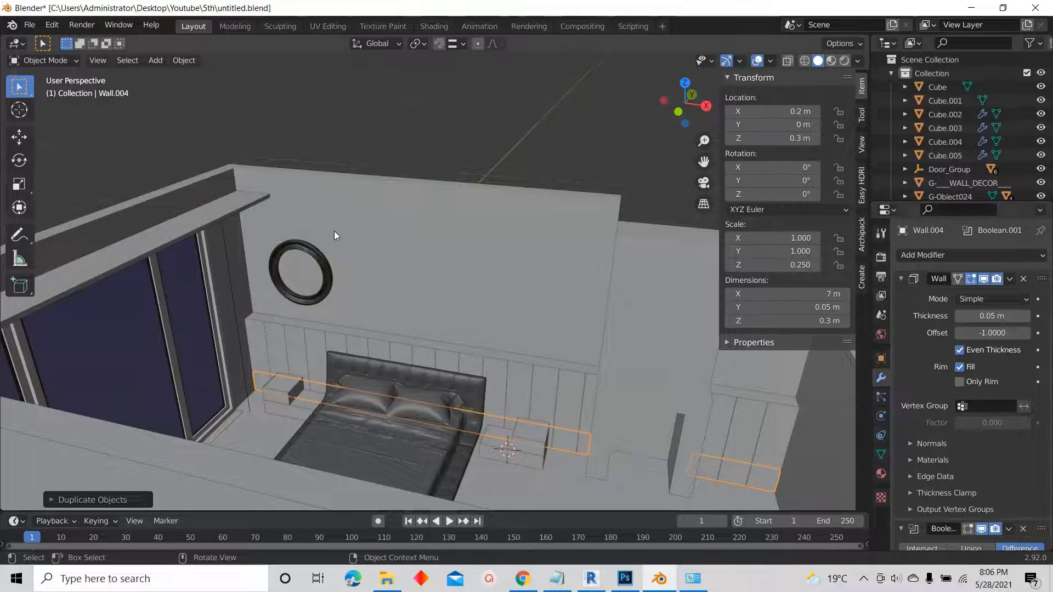
pyautogui.scroll(6, 334, 231)
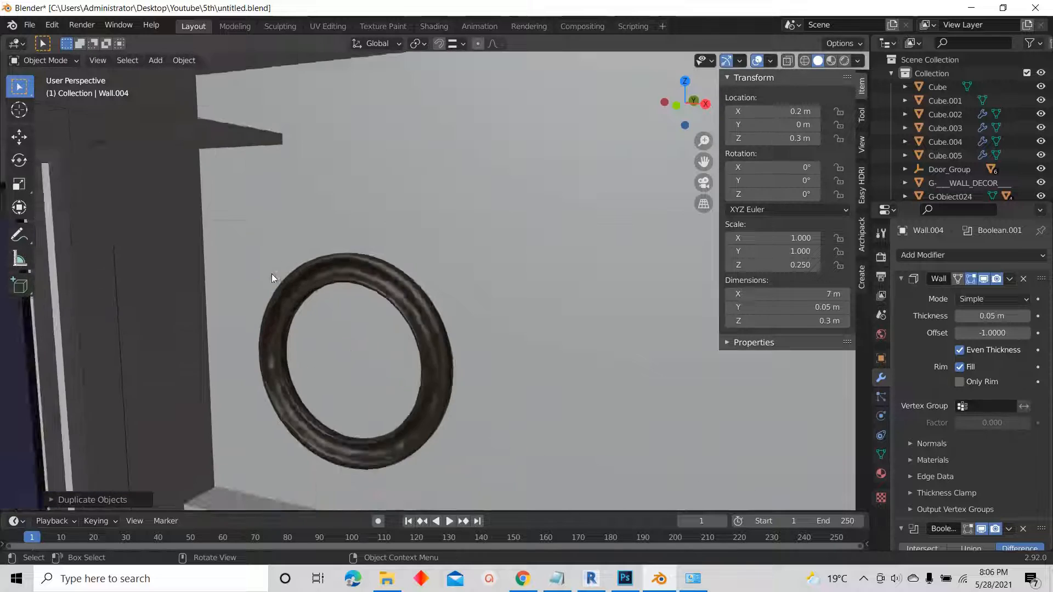
pyautogui.scroll(2, 251, 242)
pyautogui.scroll(-2, 252, 242)
pyautogui.press('g')
pyautogui.press('z')
pyautogui.rightClick(410, 72)
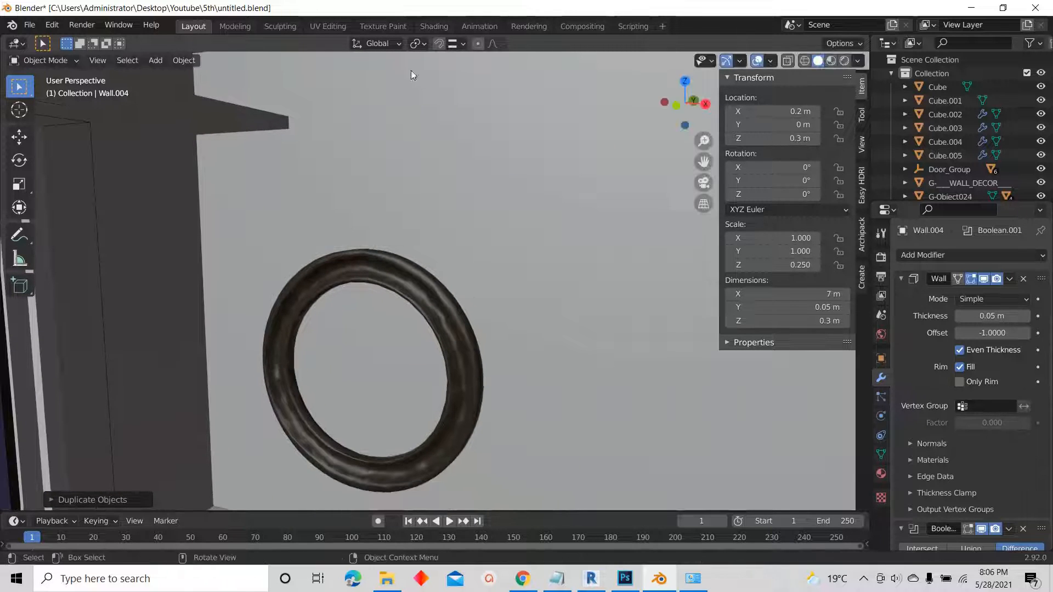
# - Turn on snapping and raise the thin wall strip along Z to 3 m, level with the ceiling border
pyautogui.click(439, 44)
pyautogui.scroll(-3, 340, 114)
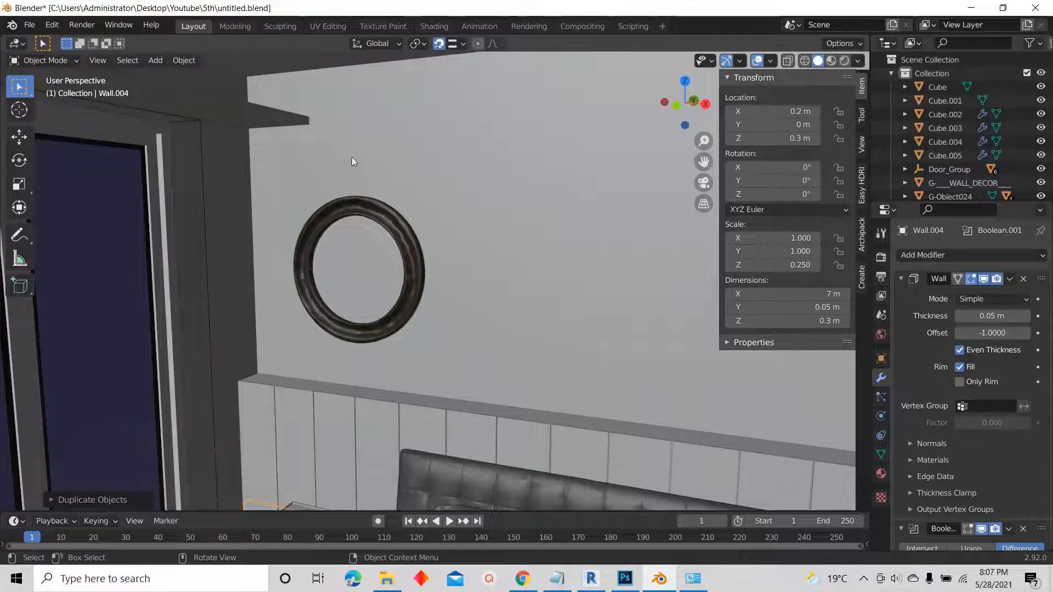
pyautogui.press('g')
pyautogui.press('z')
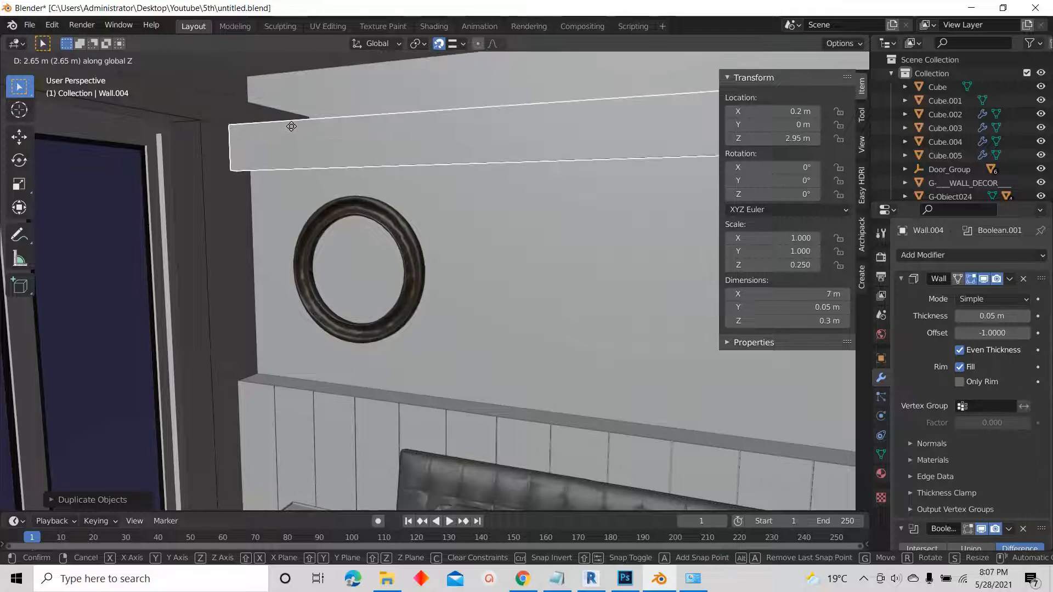
pyautogui.click(301, 117)
# - In top view with snapping off, move the thin wall strip along Y to about 0.092 m
pyautogui.scroll(-4, 305, 120)
pyautogui.moveTo(305, 120); pyautogui.dragTo(334, 299, button='middle')
pyautogui.click(680, 88)
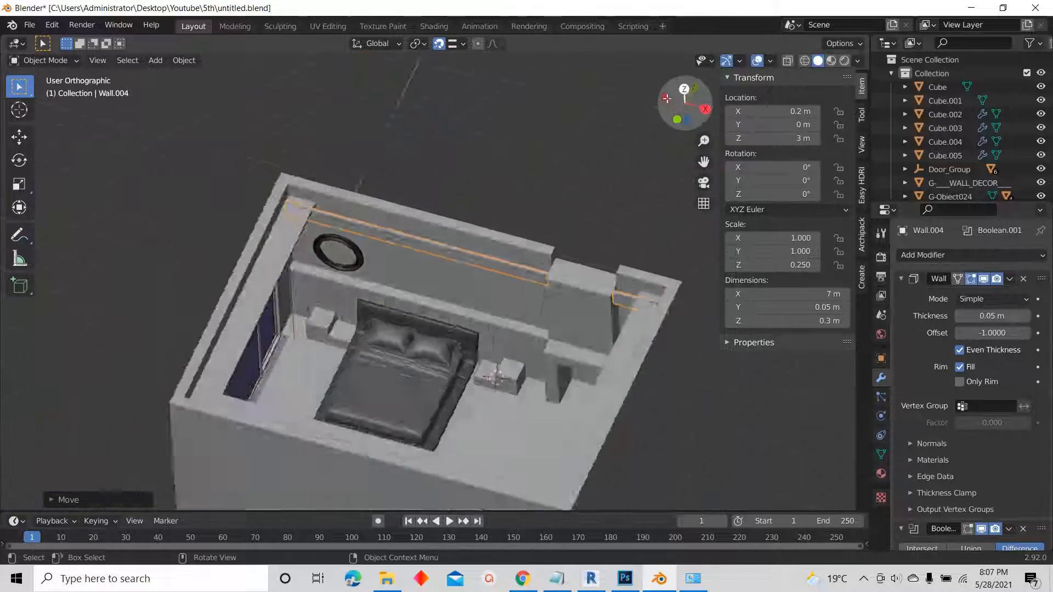
pyautogui.scroll(6, 555, 253)
pyautogui.scroll(2, 543, 281)
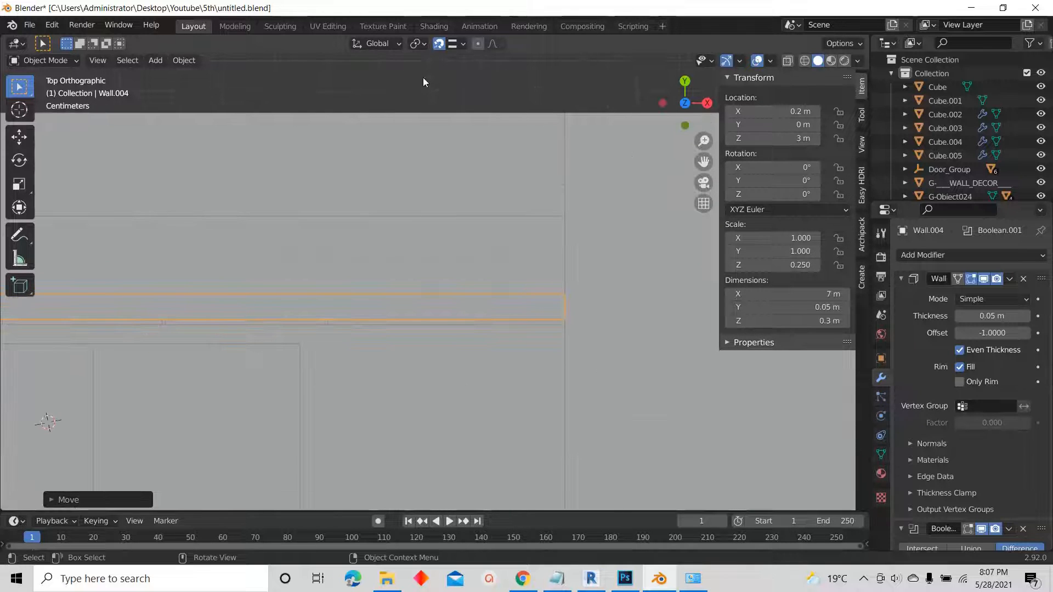
pyautogui.press('g')
pyautogui.press('y')
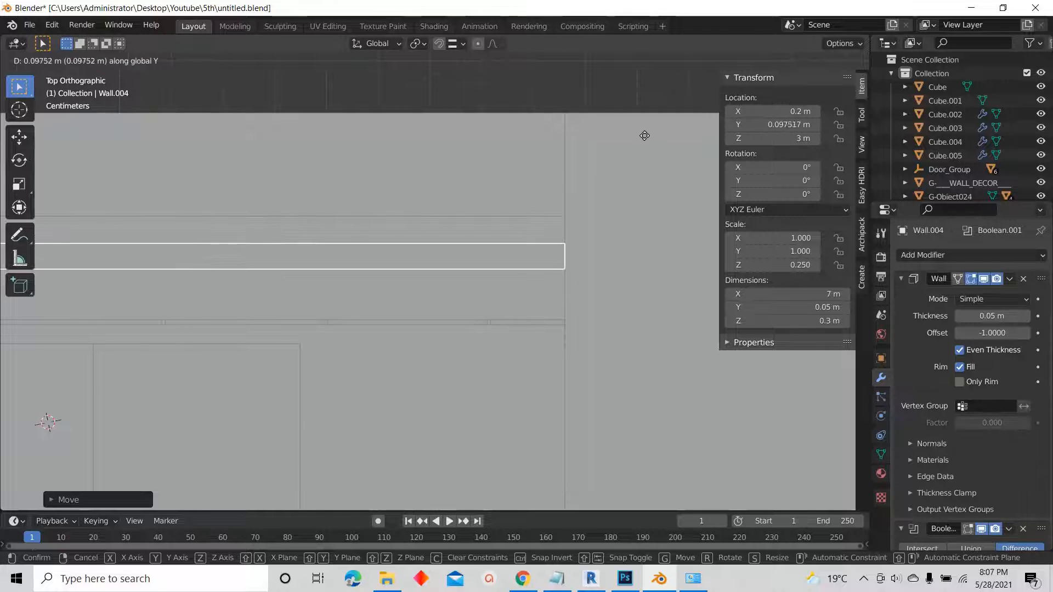
pyautogui.click(574, 216)
pyautogui.scroll(-3, 513, 222)
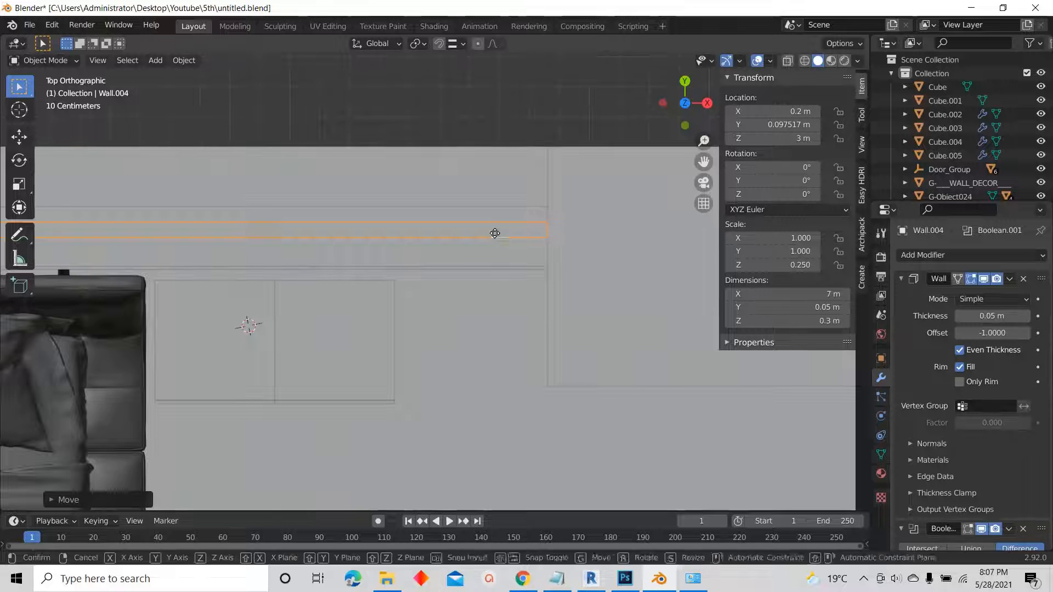
pyautogui.press('g')
pyautogui.press('y')
pyautogui.click(495, 250)
# - Reveal all hidden objects, including the roof slab
pyautogui.moveTo(495, 250); pyautogui.dragTo(298, 206, button='middle')
pyautogui.hotkey('alt', 'a')
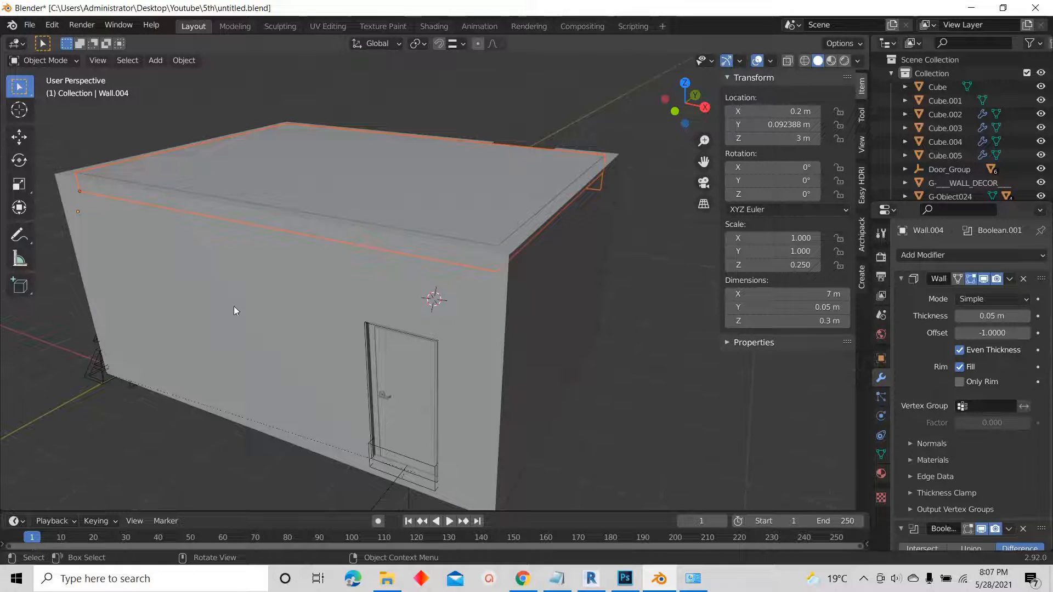
# - Use Walk Navigation to enter the room and settle on a view of the bed, windows and headboard wall
pyautogui.click(101, 64)
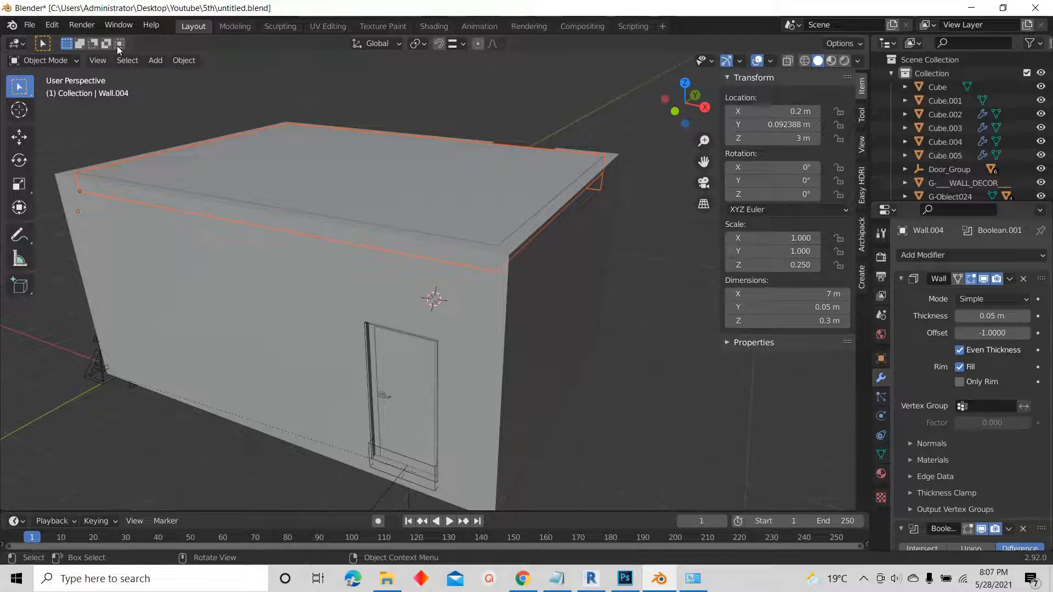
pyautogui.click(98, 60)
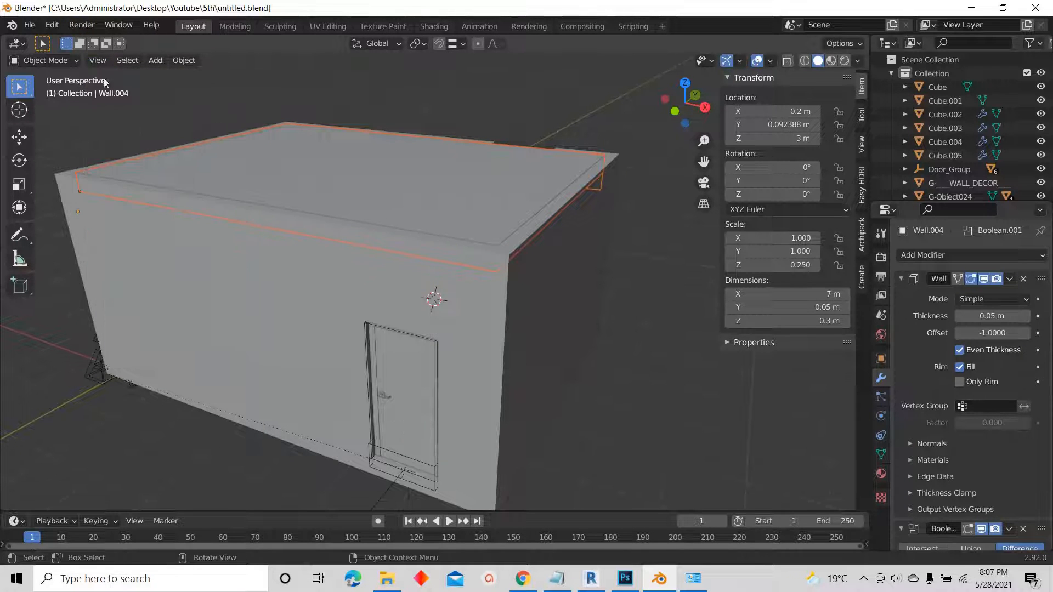
pyautogui.click(98, 61)
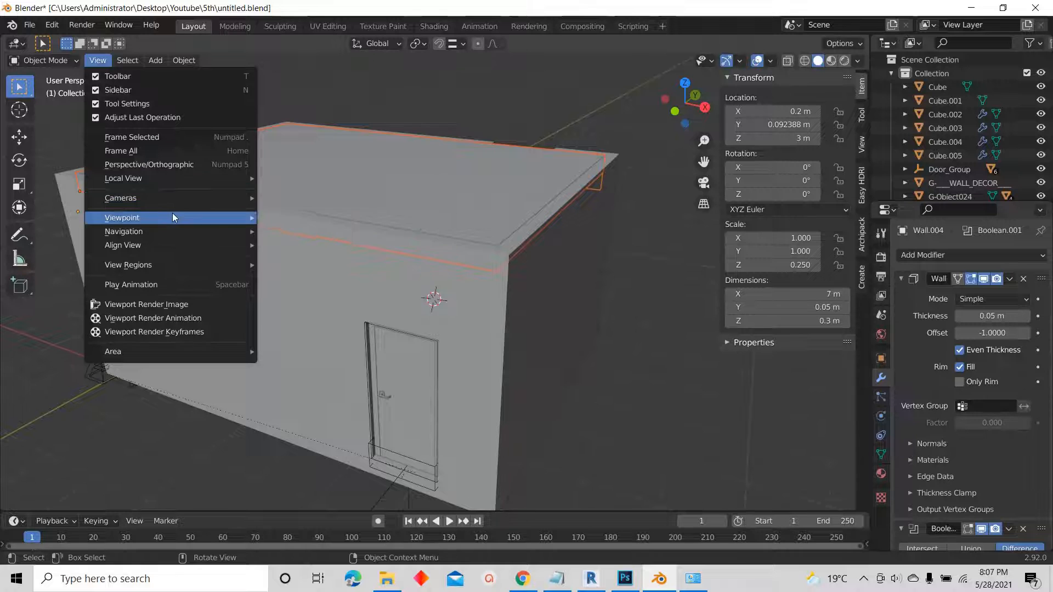
pyautogui.moveTo(160, 231)
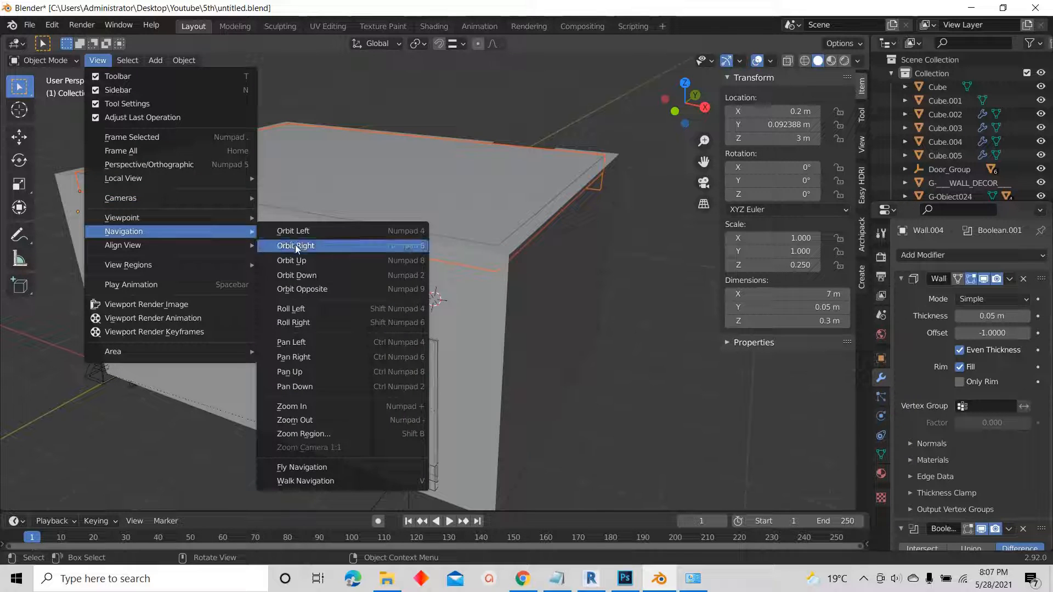
pyautogui.click(313, 483)
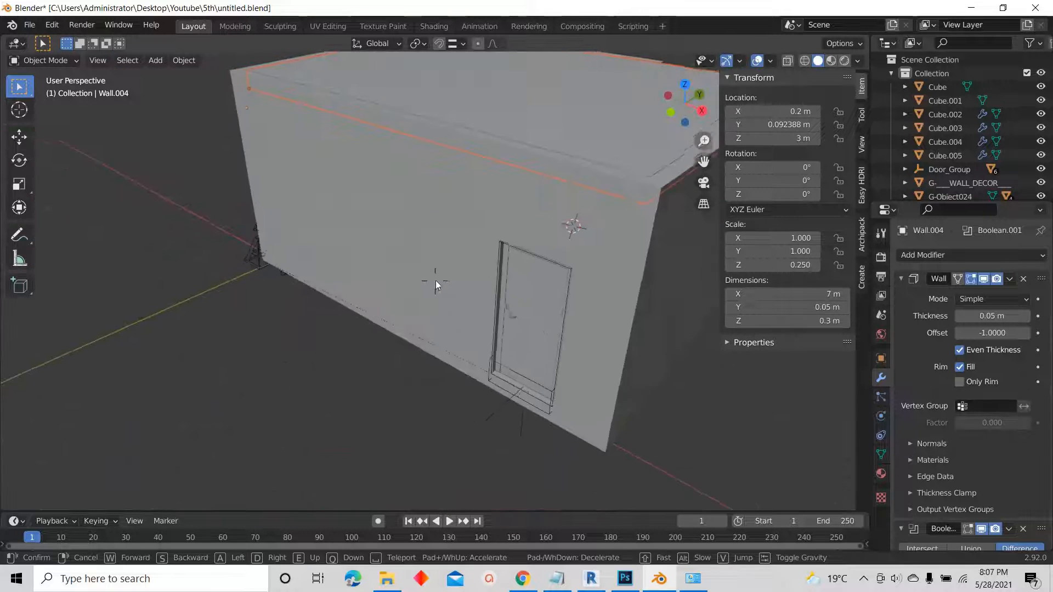
pyautogui.press('e')
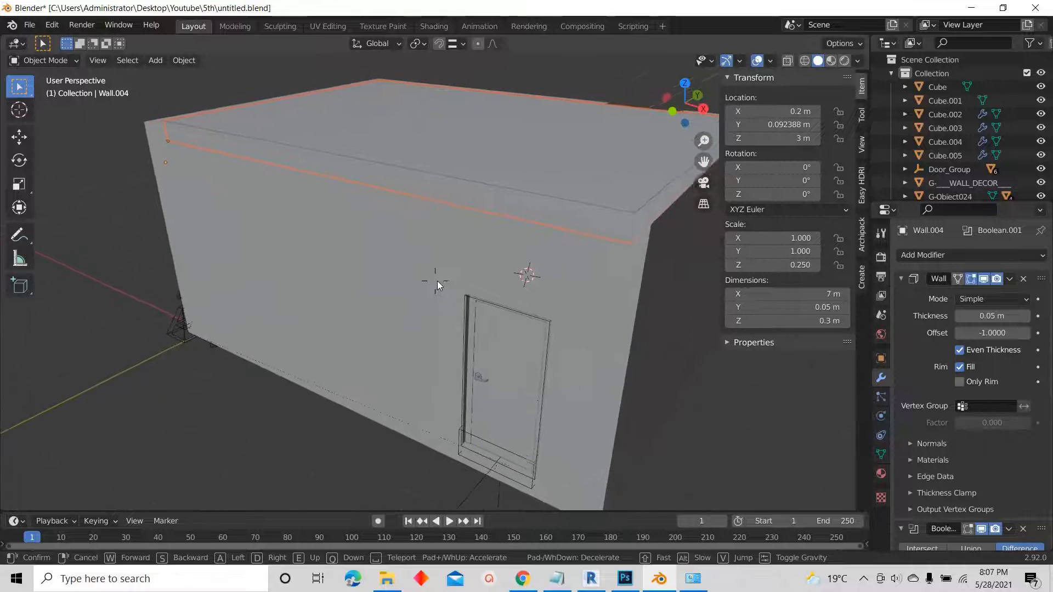
pyautogui.press('w')
pyautogui.press('w')
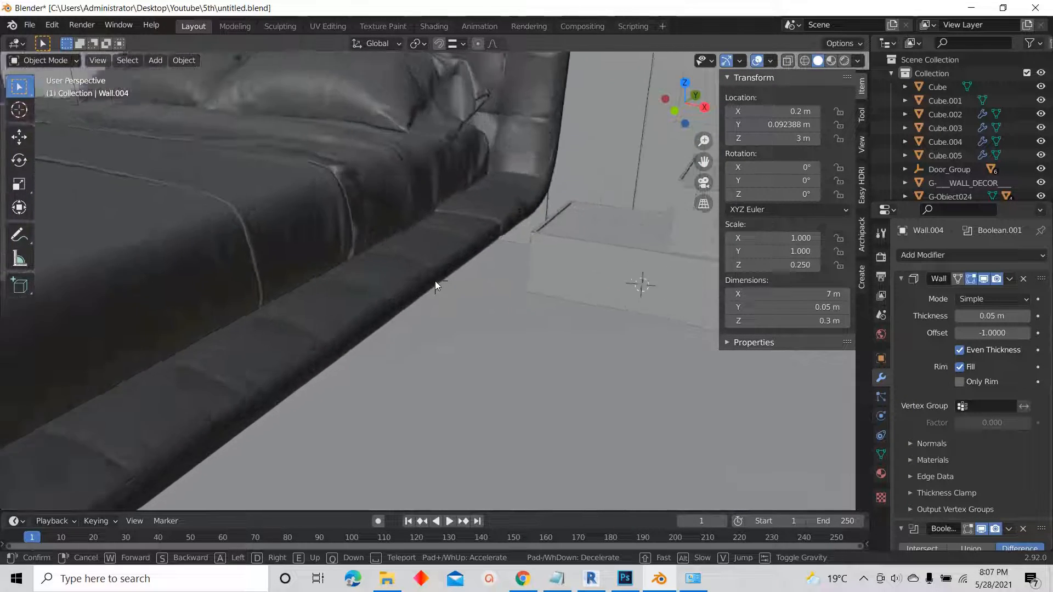
pyautogui.press('s')
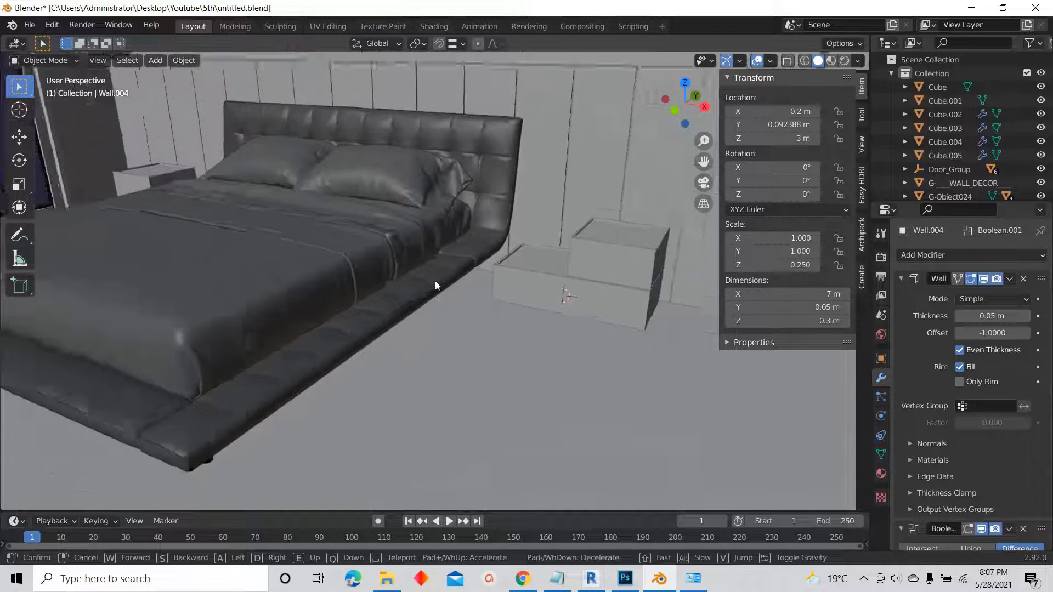
pyautogui.press('s')
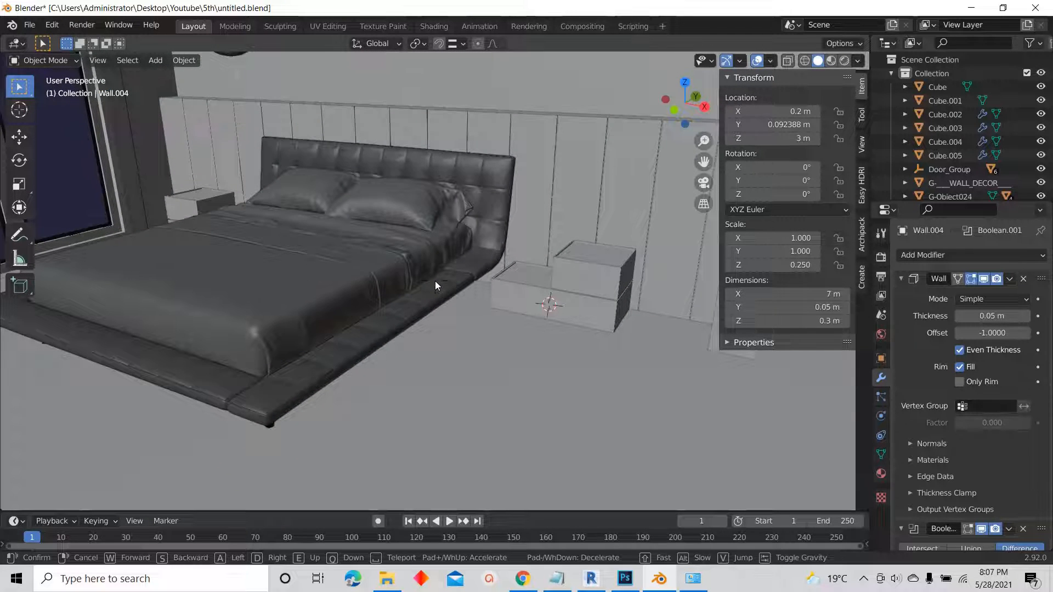
pyautogui.press('s')
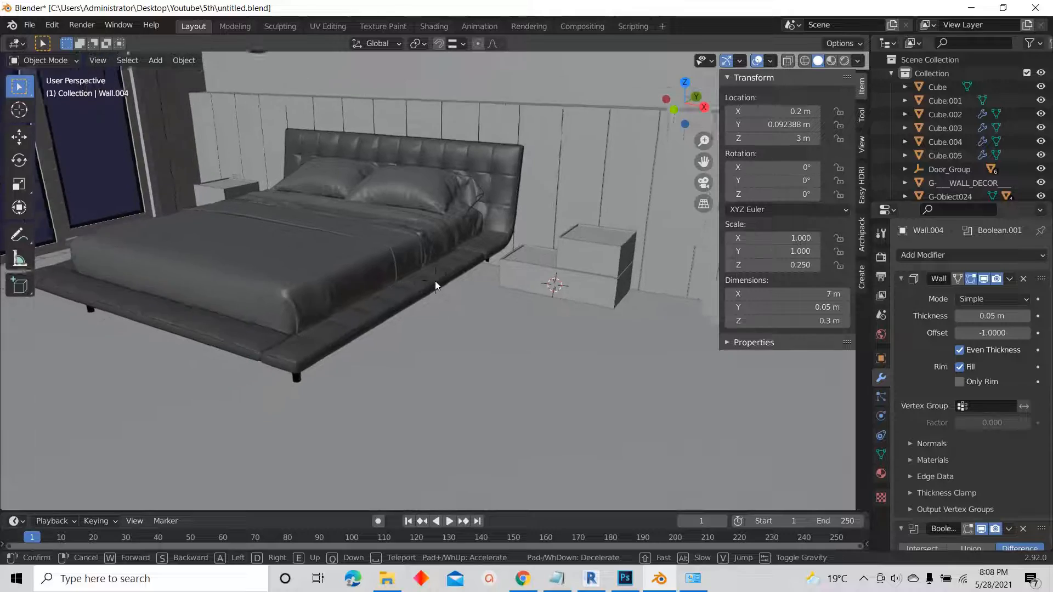
pyautogui.press('s')
pyautogui.press('s')
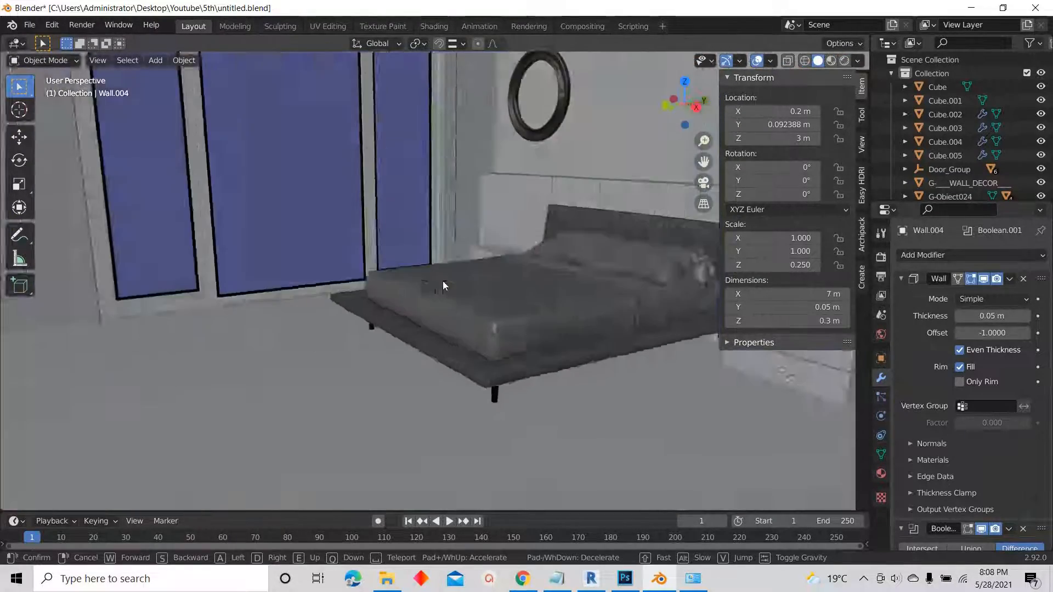
pyautogui.press('w')
pyautogui.press('s')
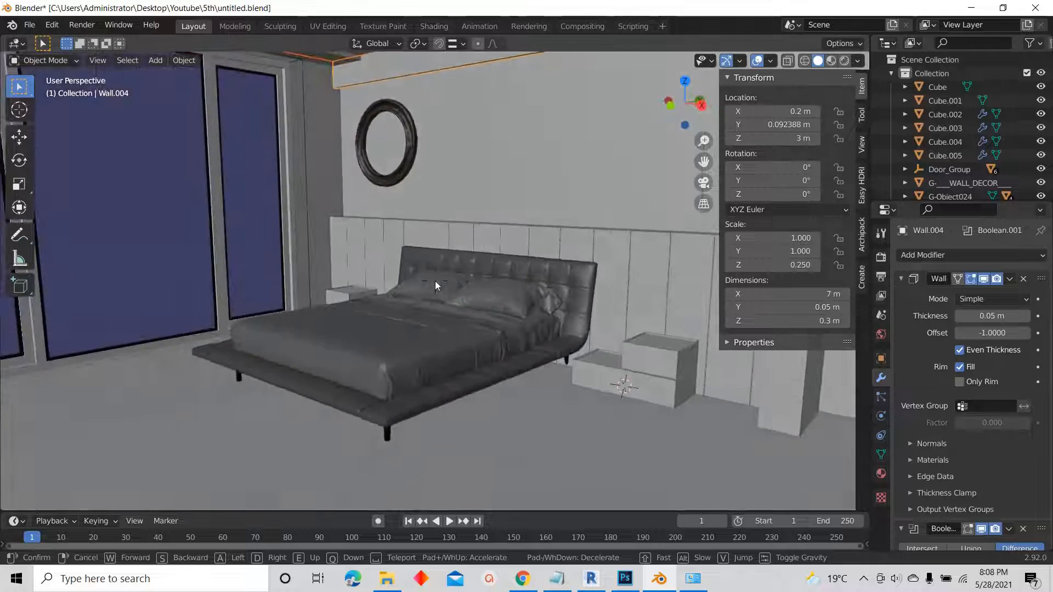
pyautogui.press('w')
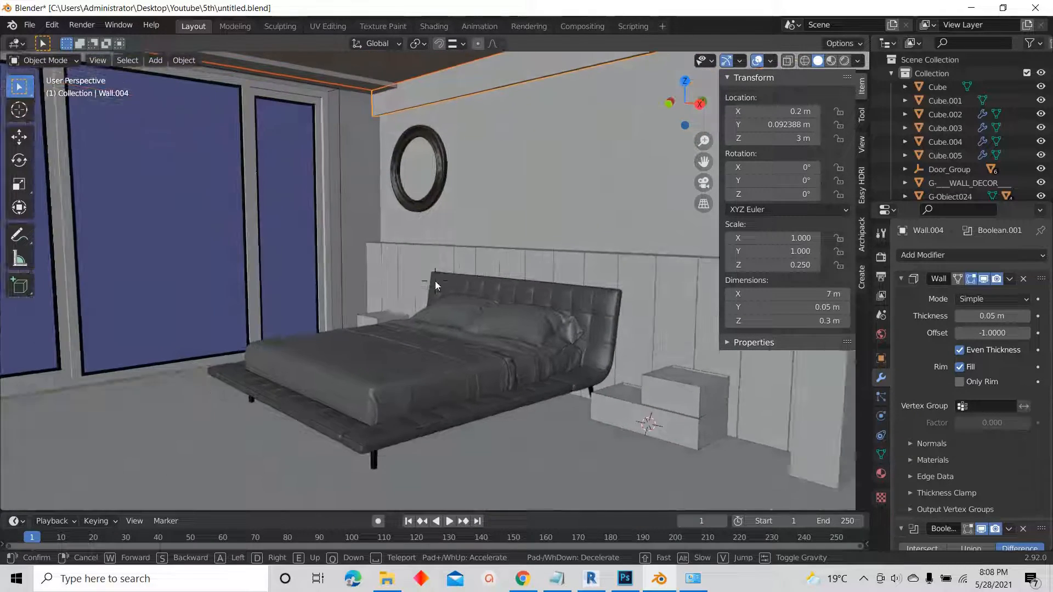
pyautogui.click(435, 285)
# - Remove the shortcut of the Walk Navigation command and assign V to it
pyautogui.click(98, 60)
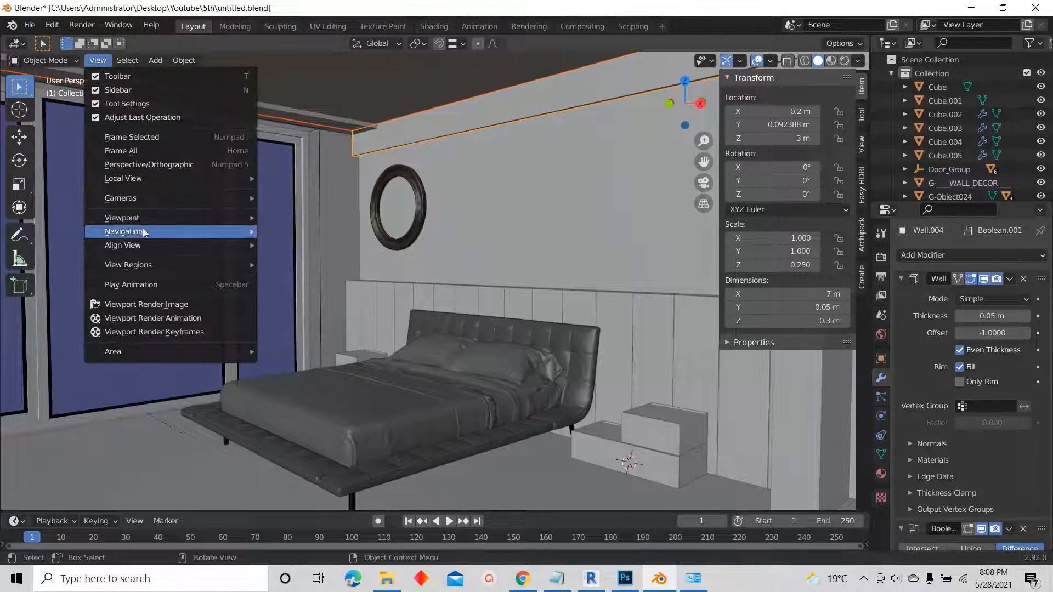
pyautogui.moveTo(141, 231)
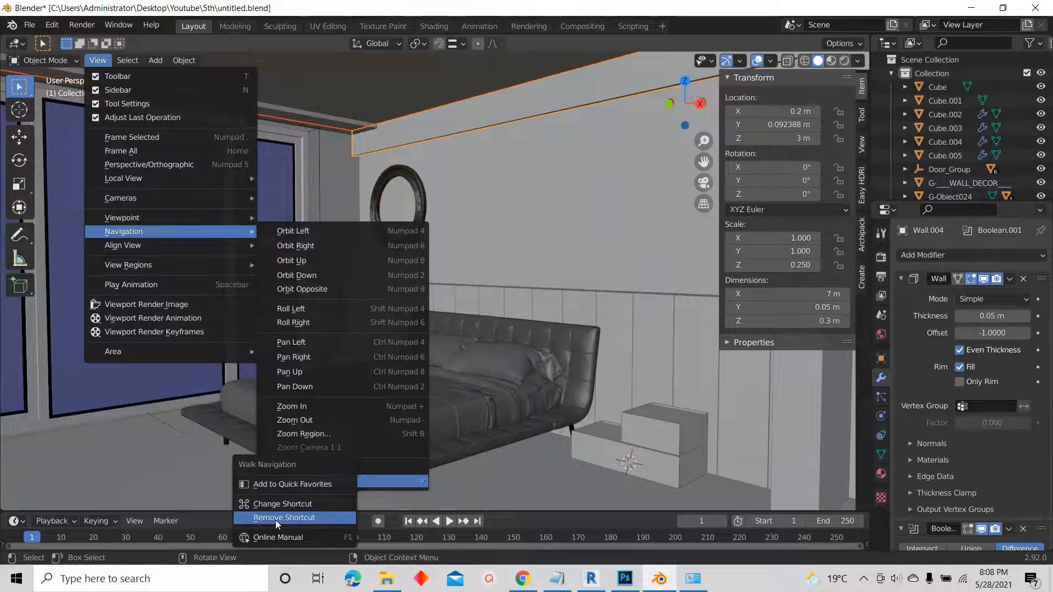
pyautogui.rightClick(303, 482)
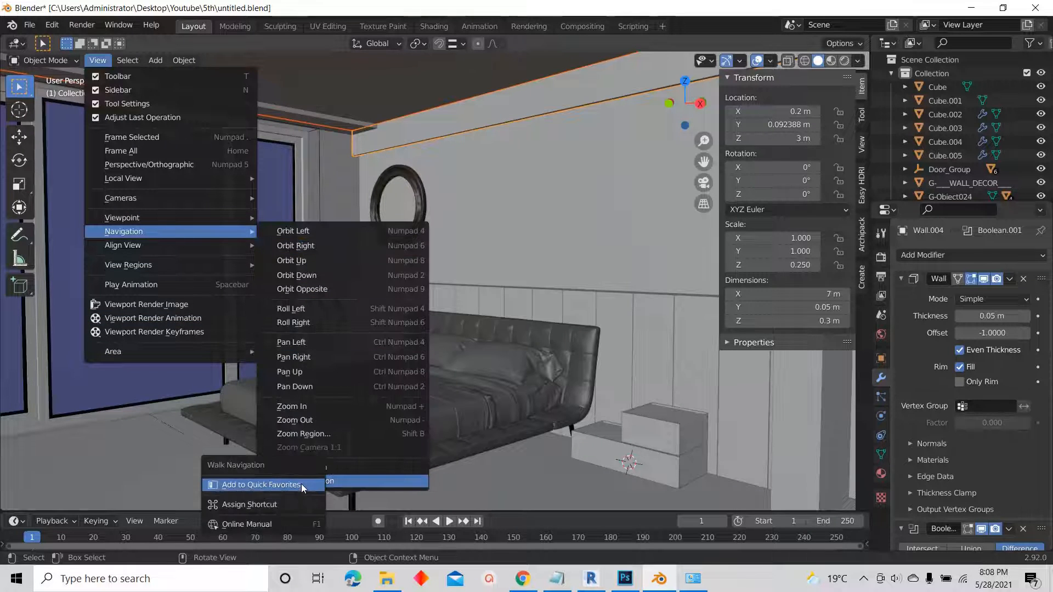
pyautogui.press('Escape')
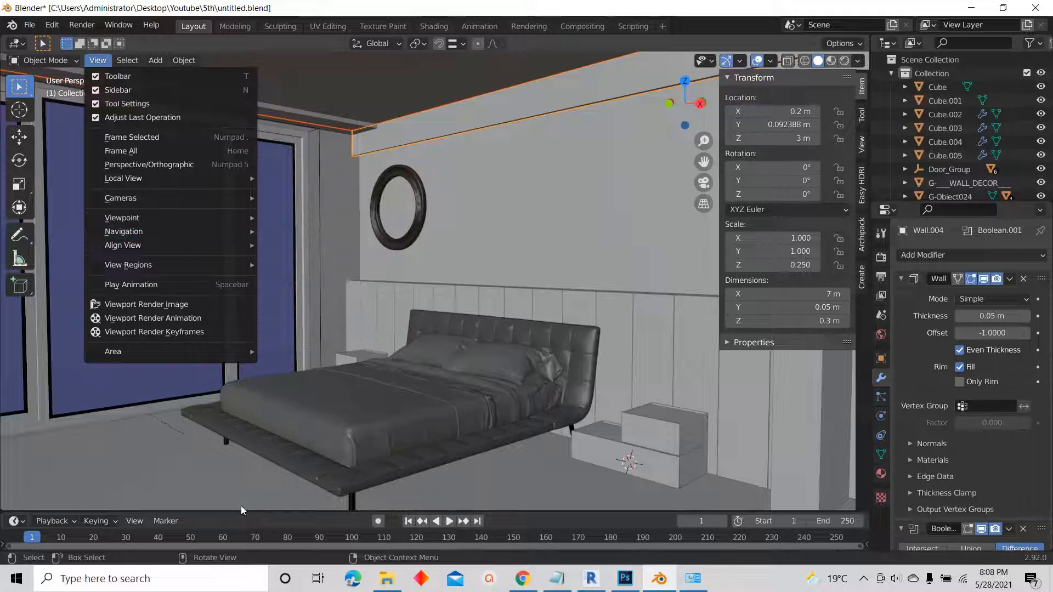
pyautogui.moveTo(245, 235)
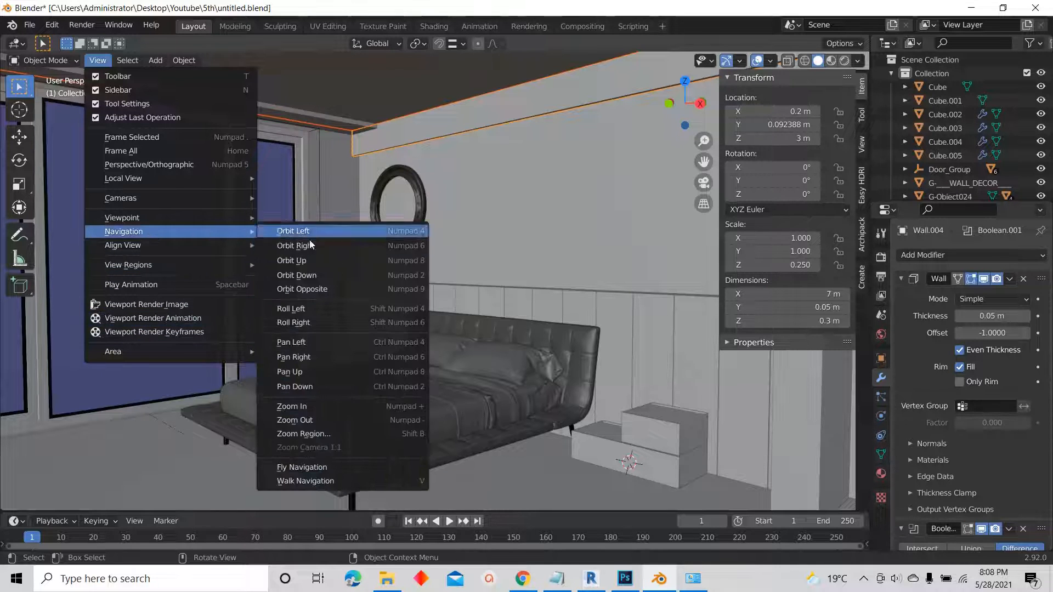
# - Use Walk Navigation to tour the bedroom to a view of the bed and the recessed wall beside it, and save the file
pyautogui.click(408, 481)
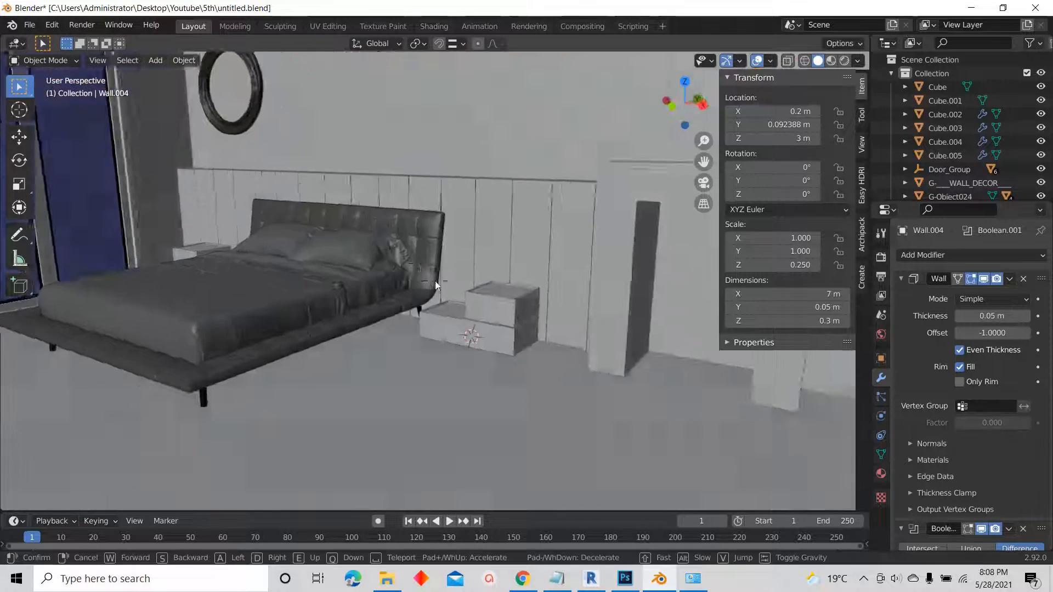
pyautogui.press('w')
pyautogui.press('w')
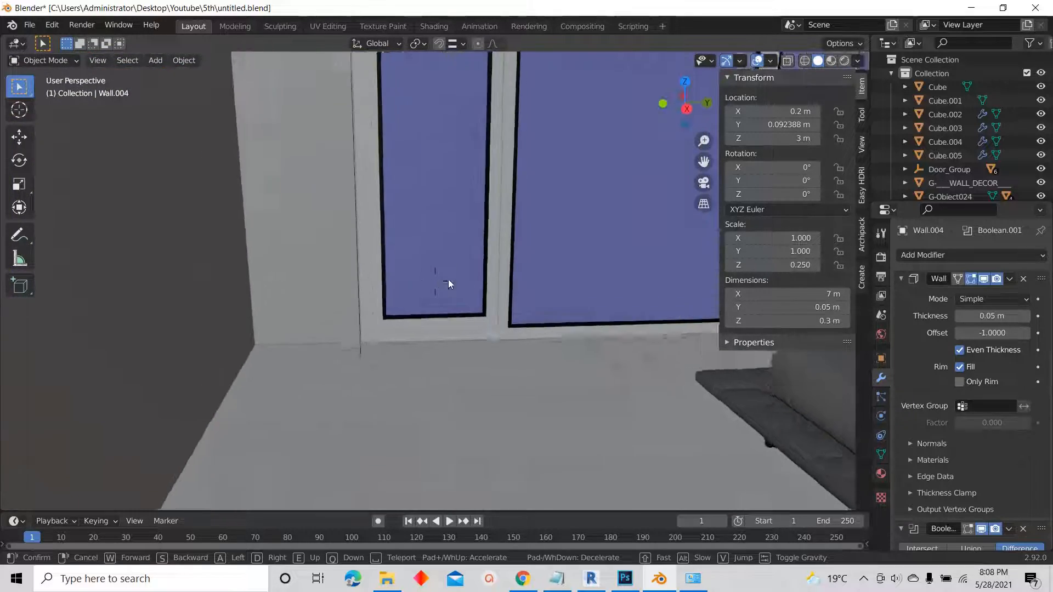
pyautogui.press('a')
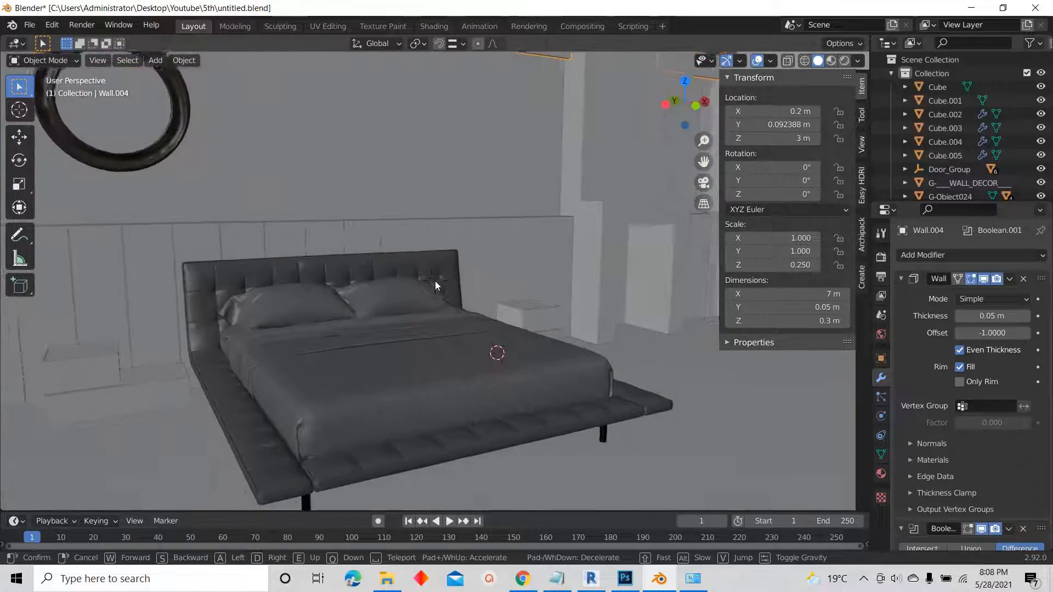
pyautogui.press('w')
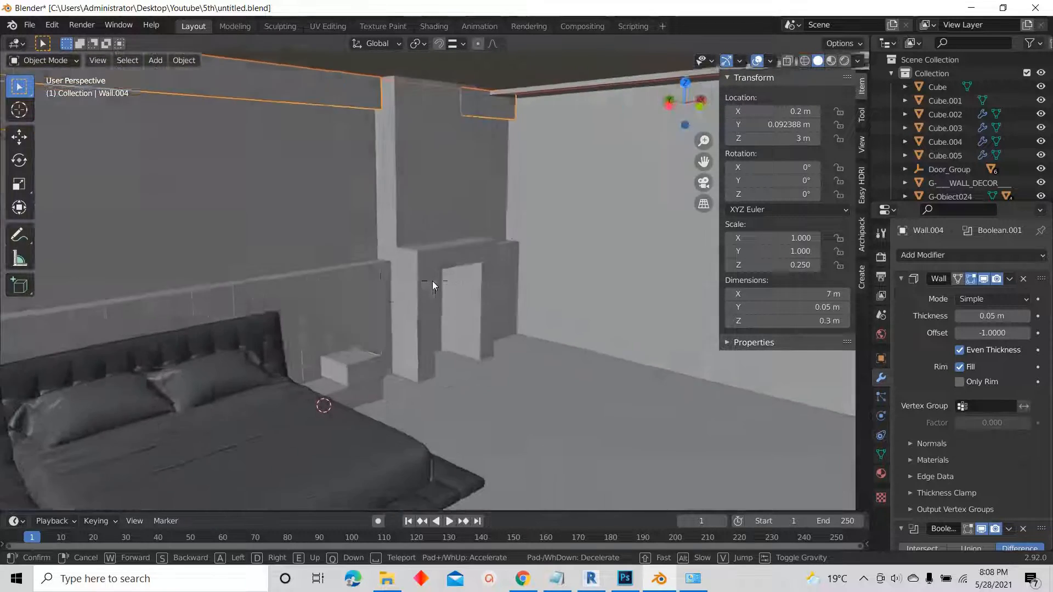
pyautogui.press('s')
pyautogui.click(433, 286)
pyautogui.hotkey('ctrl', 's')
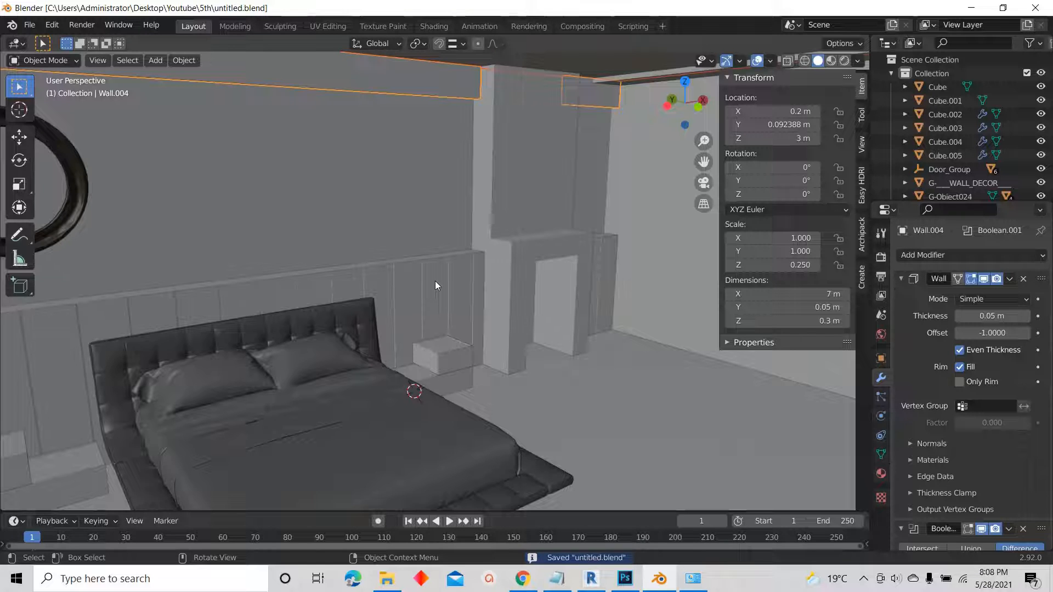
# - Walk through the room again and settle on a view of the bed, windows and panelled headboard wall
pyautogui.hotkey('shift', '`')
pyautogui.press('w')
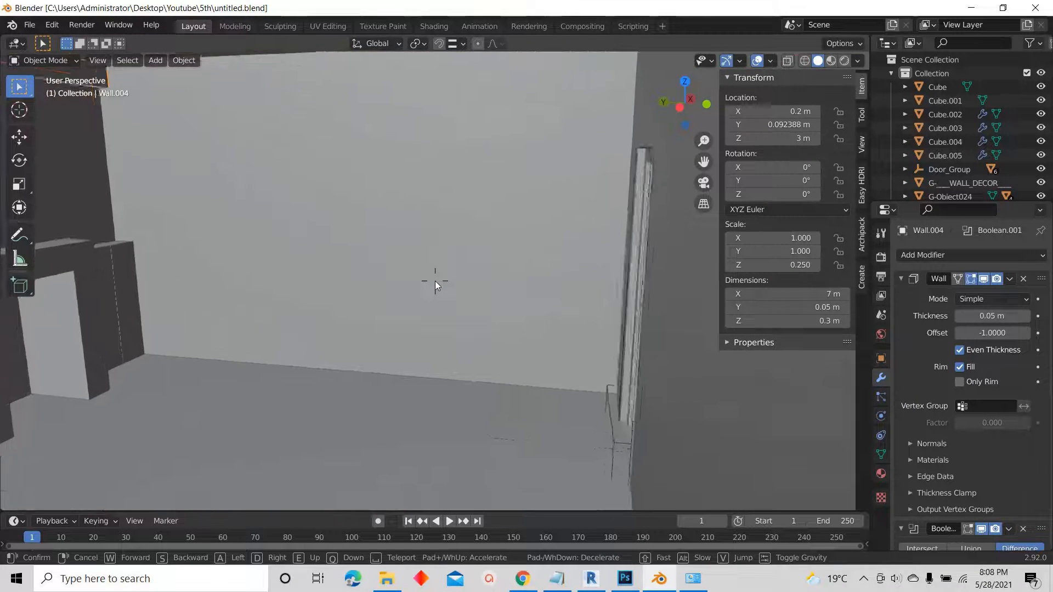
pyautogui.press('s')
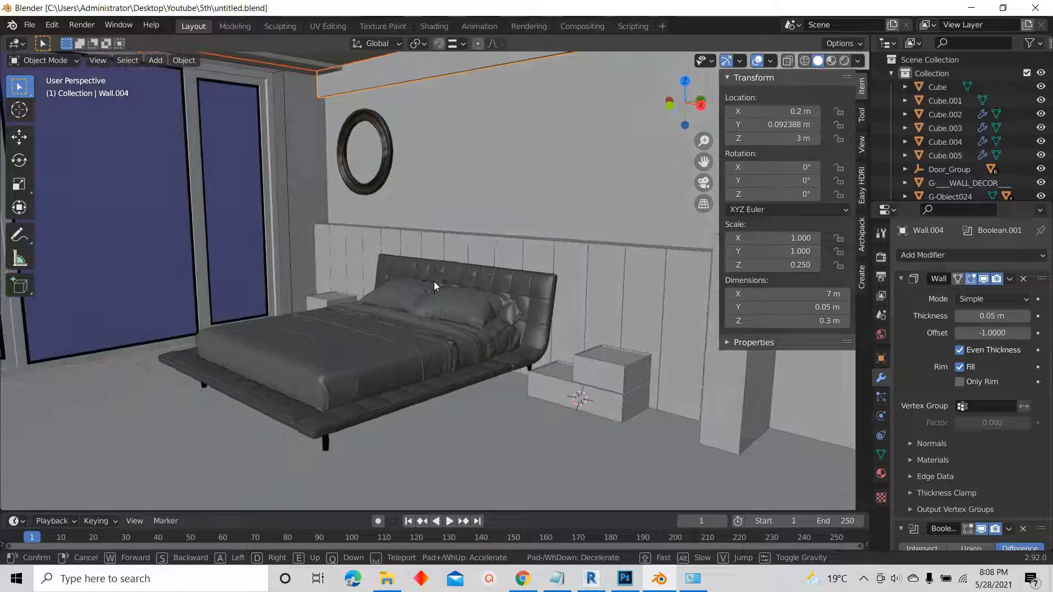
pyautogui.press('a')
pyautogui.click(435, 286)
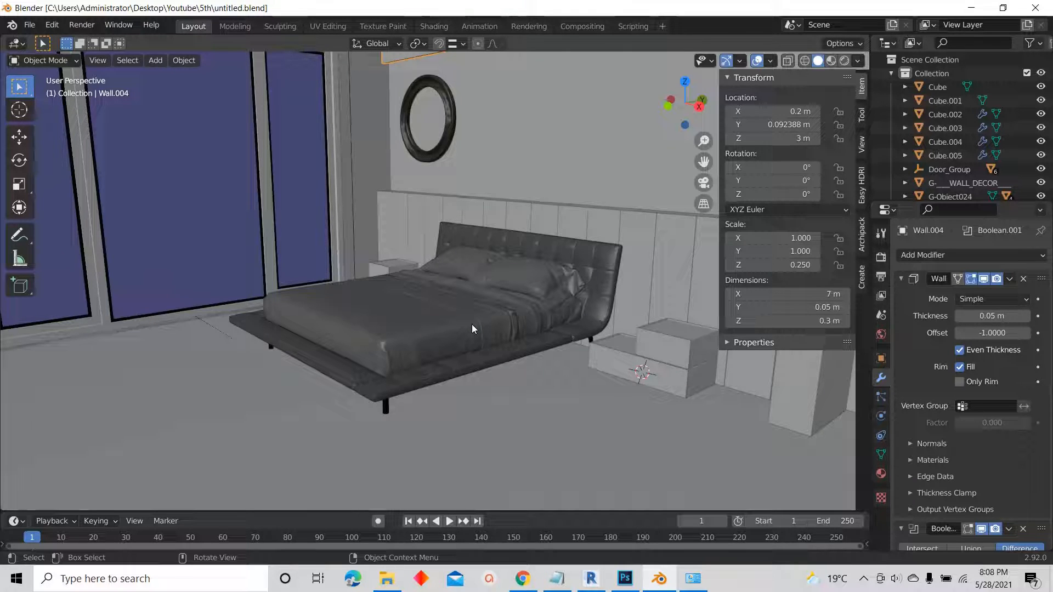
pyautogui.moveTo(471, 324)
pyautogui.mouseDown(button='middle')
pyautogui.moveTo(435, 282)
pyautogui.moveTo(463, 307)
pyautogui.mouseUp(button='middle')
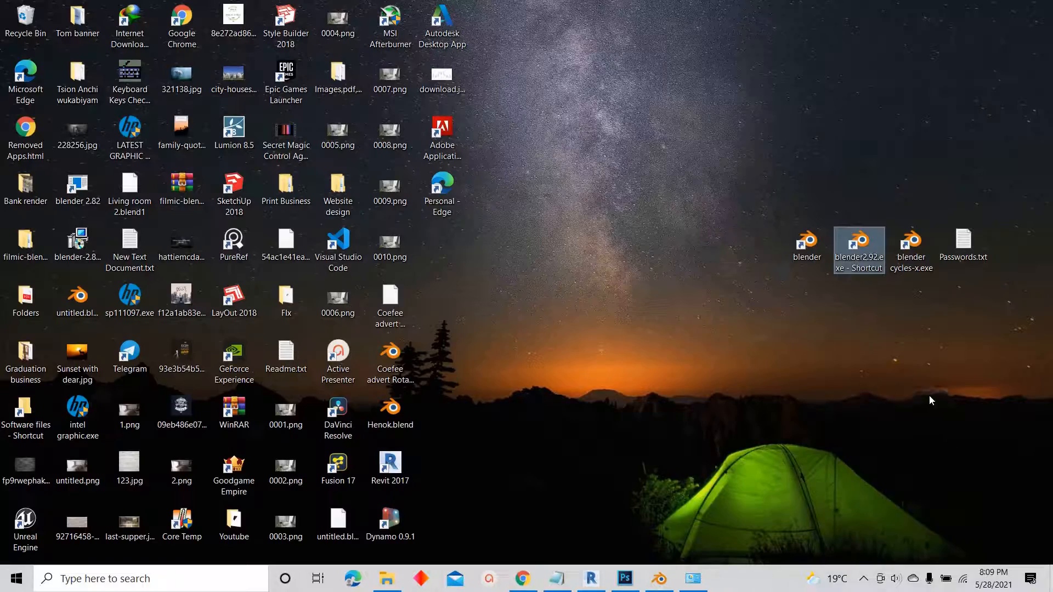
# - Launch a second Blender 2.92 instance from the desktop and open the recent file Bedroom Startup file E-renders.blend
pyautogui.doubleClick(860, 241)
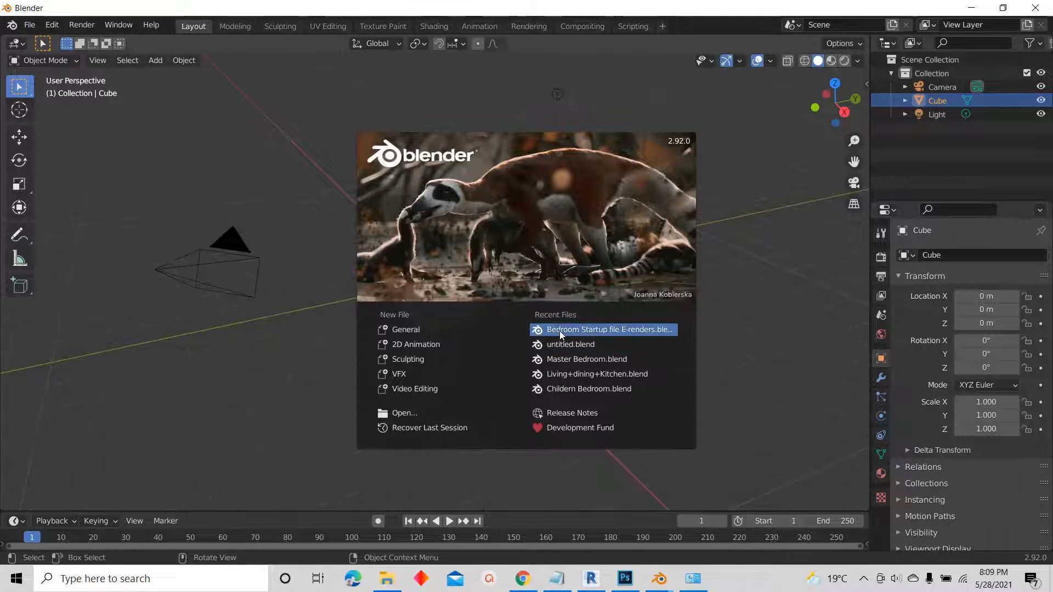
pyautogui.click(559, 331)
pyautogui.moveTo(552, 288); pyautogui.dragTo(676, 260, button='middle')
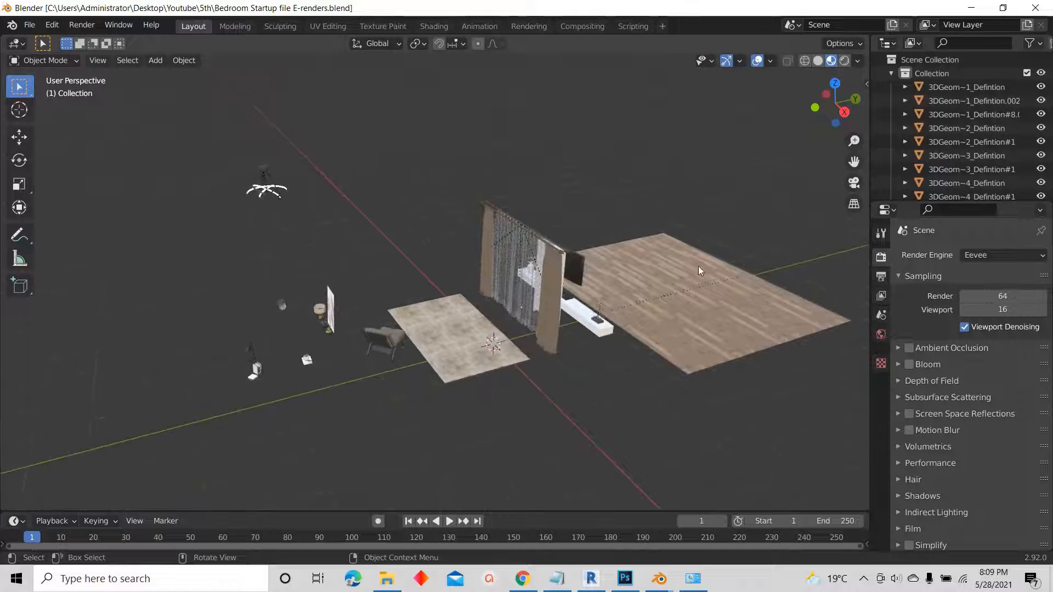
# - Examine the startup file's furnishings from several sides, including the wood floor, curtains, TV unit, rug, armchair and chandelier
pyautogui.click(611, 274)
pyautogui.scroll(3, 546, 283)
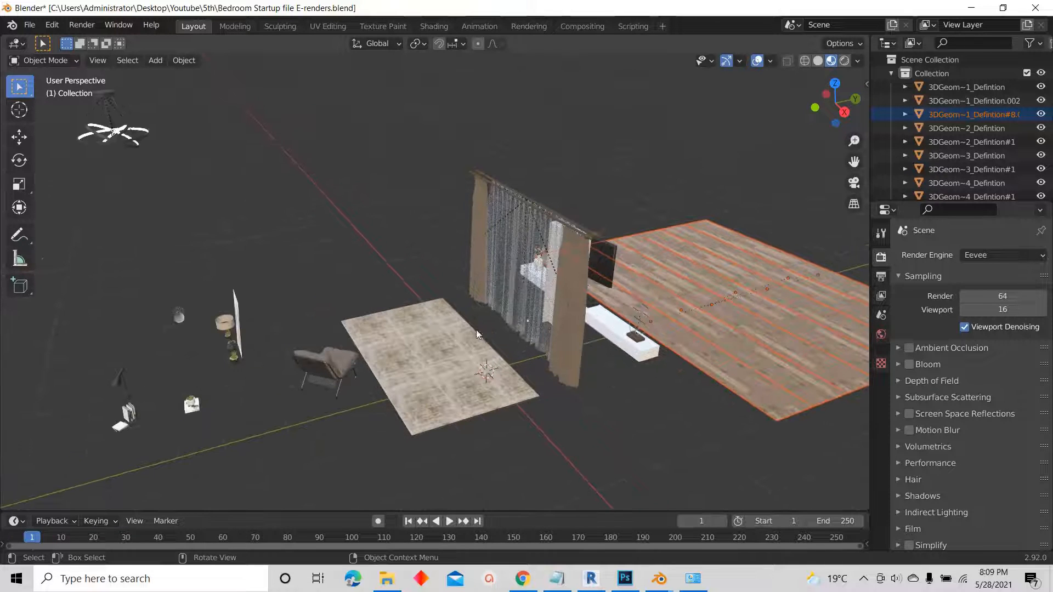
pyautogui.moveTo(326, 310); pyautogui.dragTo(363, 104, button='middle')
pyautogui.scroll(-3, 340, 221)
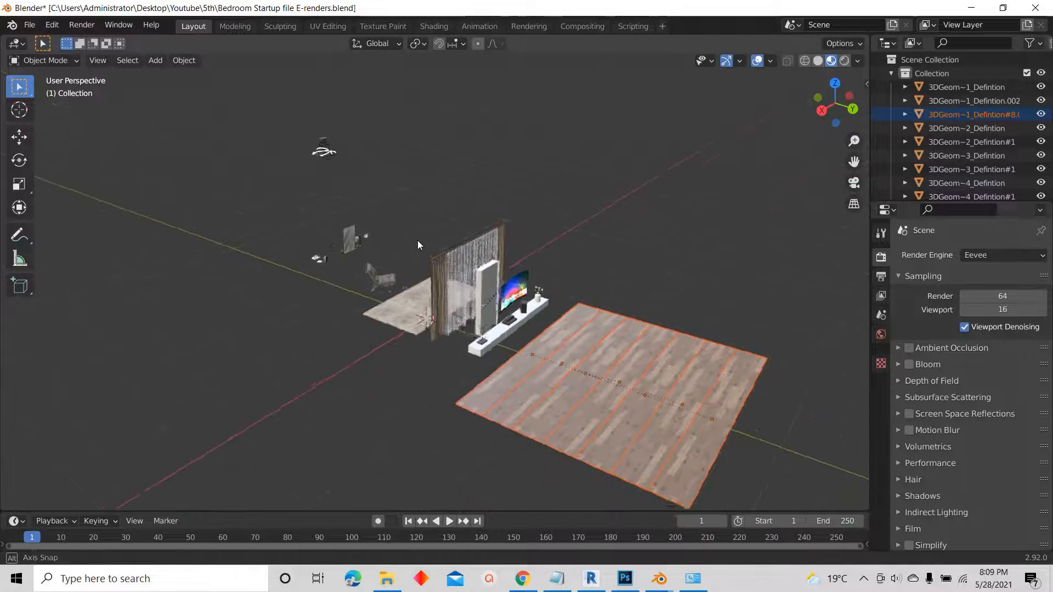
pyautogui.scroll(1, 417, 240)
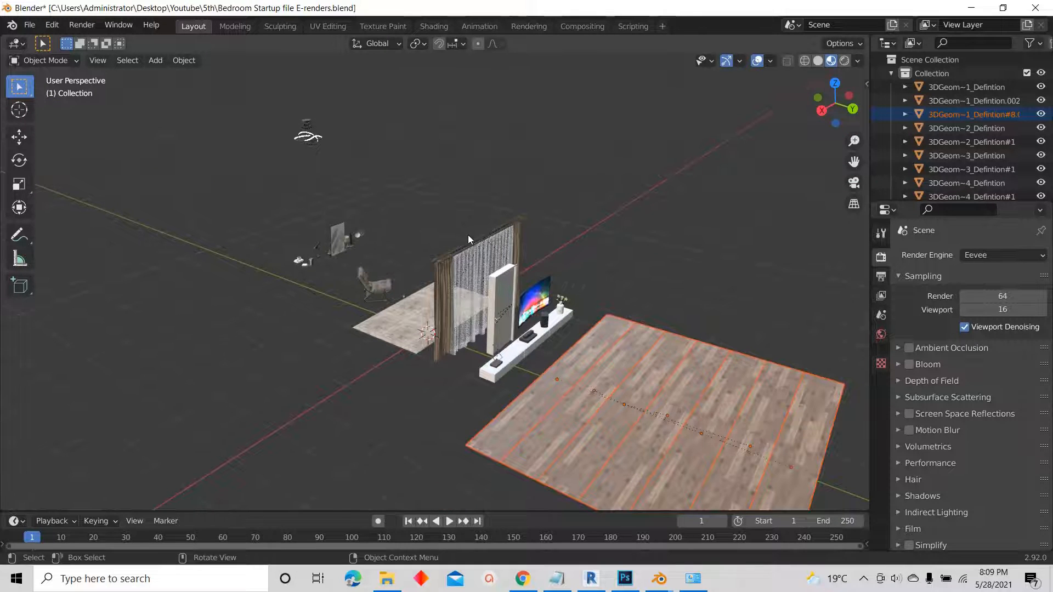
pyautogui.scroll(-3, 468, 235)
pyautogui.scroll(3, 625, 328)
pyautogui.scroll(-4, 542, 254)
pyautogui.moveTo(519, 247)
pyautogui.mouseDown(button='middle')
pyautogui.moveTo(353, 224)
pyautogui.moveTo(512, 264)
pyautogui.mouseUp(button='middle')
pyautogui.scroll(4, 476, 245)
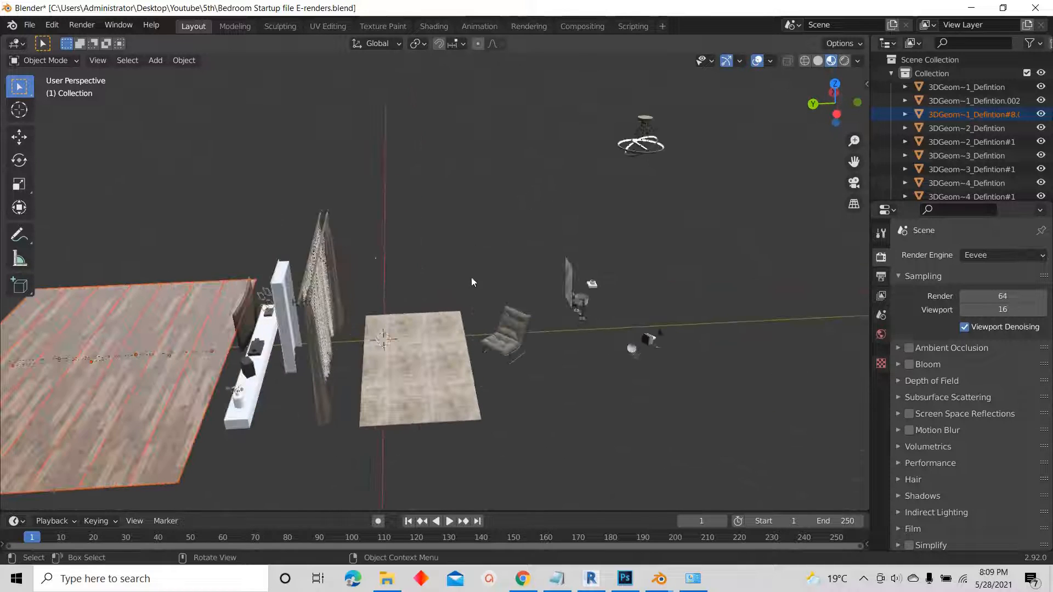
pyautogui.moveTo(525, 313); pyautogui.dragTo(360, 253, button='middle')
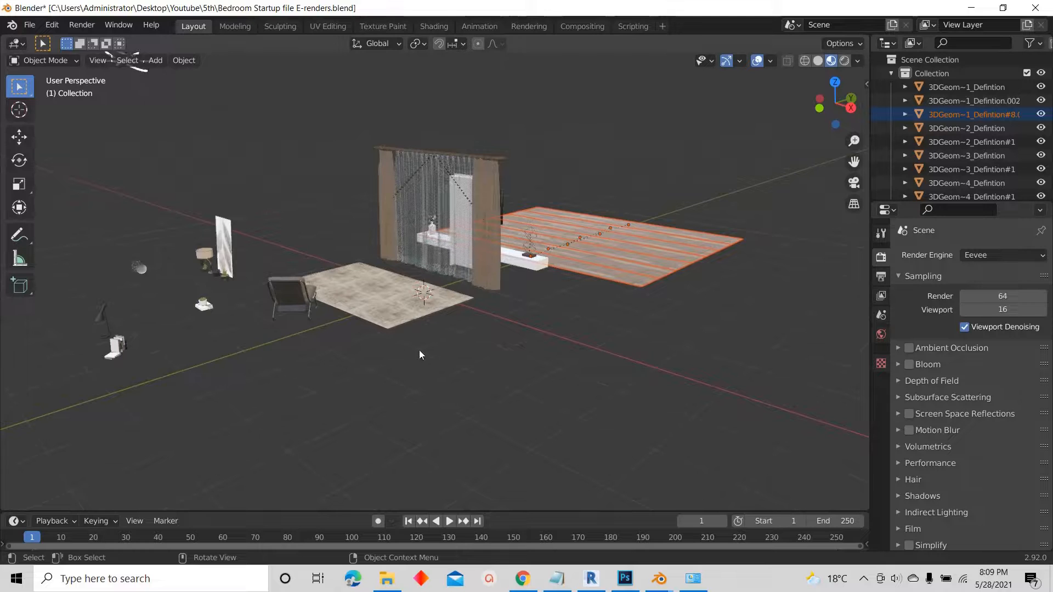
pyautogui.scroll(-3, 575, 239)
pyautogui.scroll(1, 535, 220)
pyautogui.scroll(3, 432, 297)
pyautogui.click(679, 182)
pyautogui.moveTo(683, 215); pyautogui.dragTo(387, 219, button='middle')
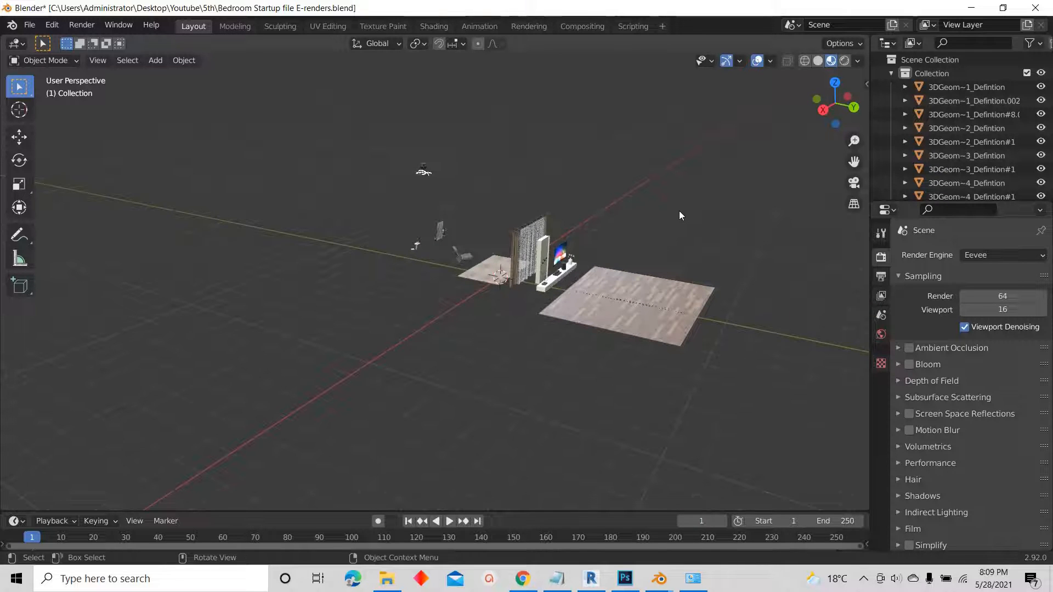
pyautogui.moveTo(617, 238); pyautogui.dragTo(691, 409, button='middle')
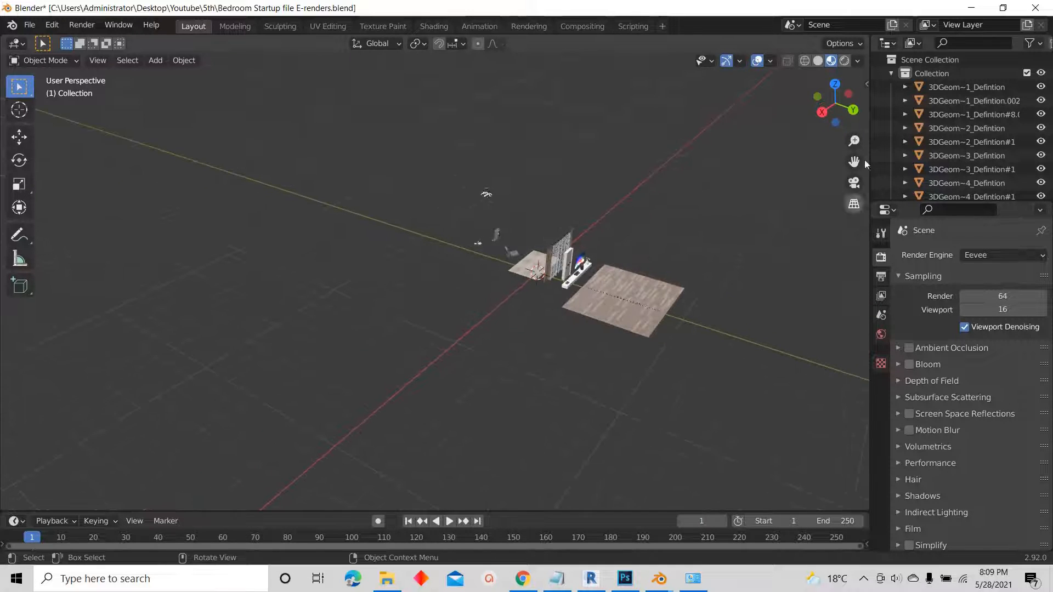
# - Switch the viewport to solid shading, select all the furnishing objects and copy them
pyautogui.click(818, 61)
pyautogui.moveTo(738, 229); pyautogui.dragTo(565, 312)
pyautogui.moveTo(565, 312); pyautogui.dragTo(653, 243, button='middle')
pyautogui.moveTo(767, 114); pyautogui.dragTo(348, 307)
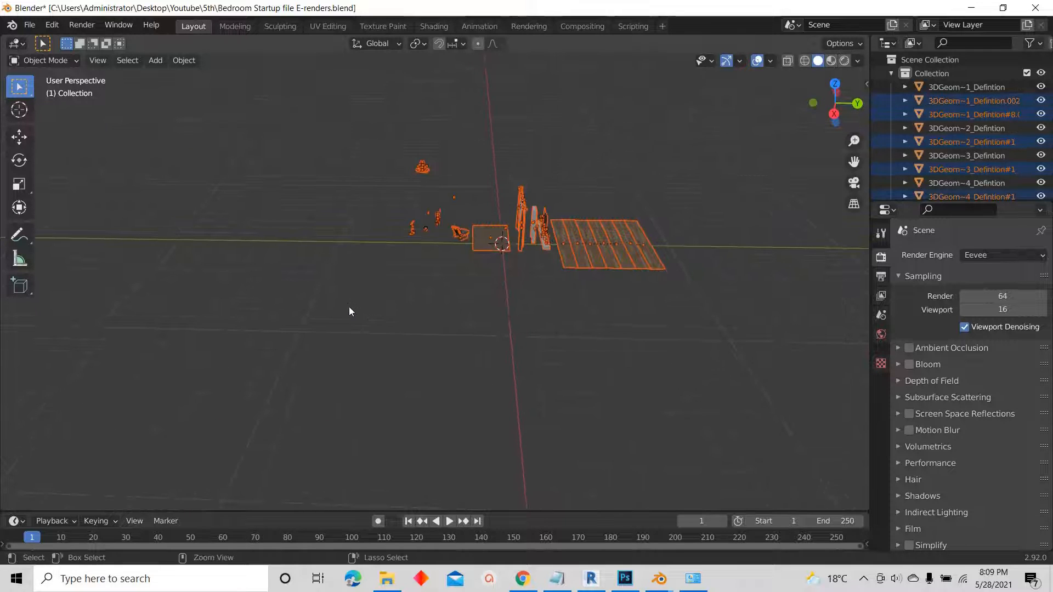
pyautogui.hotkey('ctrl', 'c')
# - Switch to the untitled.blend window, paste the copied furnishings, and move them in top view to free space beside the room
pyautogui.moveTo(659, 578)
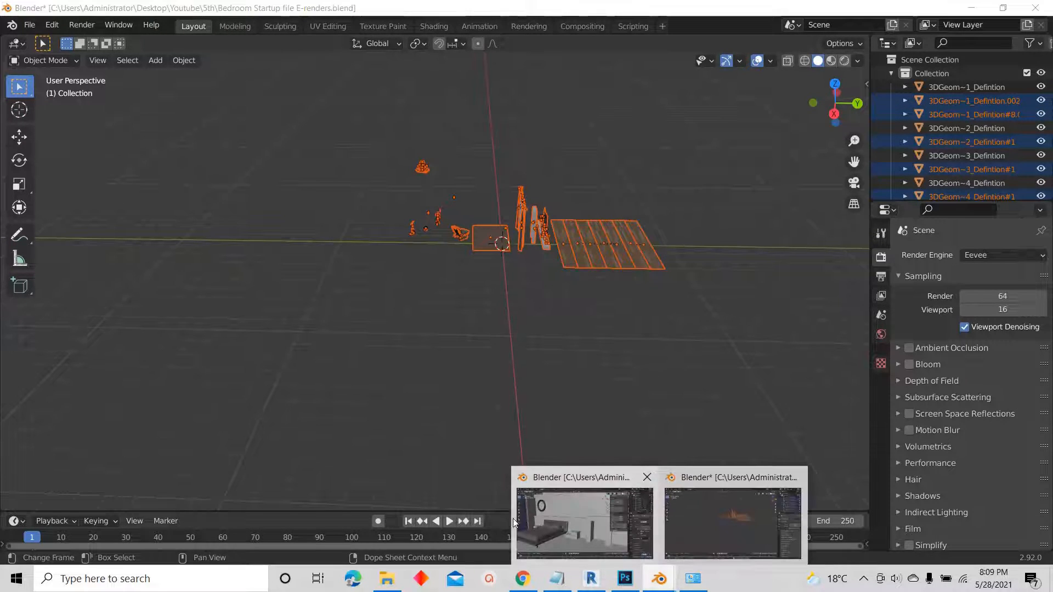
pyautogui.click(563, 514)
pyautogui.scroll(-5, 438, 259)
pyautogui.moveTo(438, 259); pyautogui.dragTo(433, 325, button='middle')
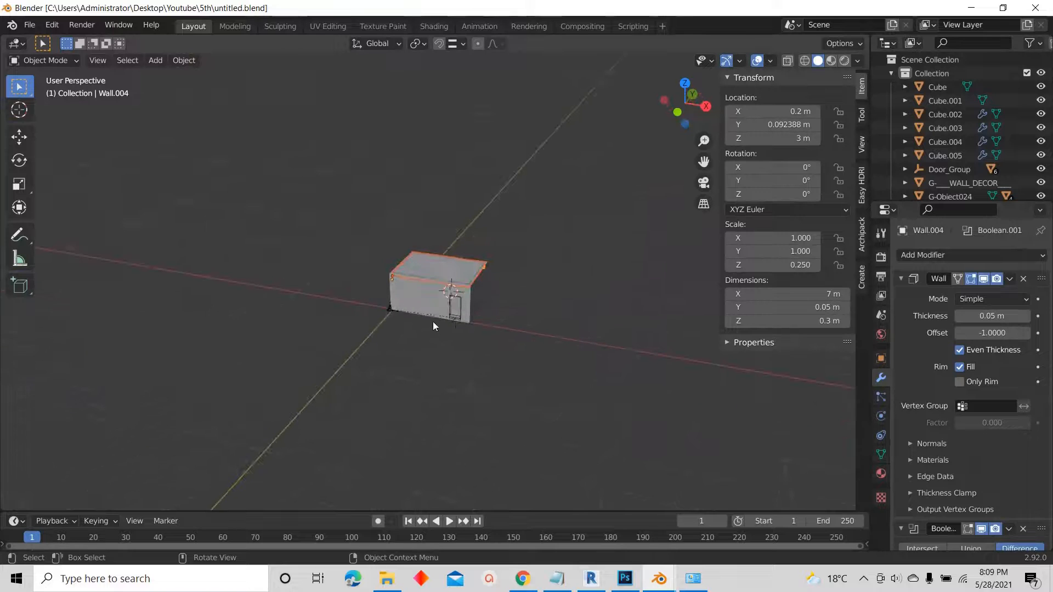
pyautogui.hotkey('ctrl', 'v')
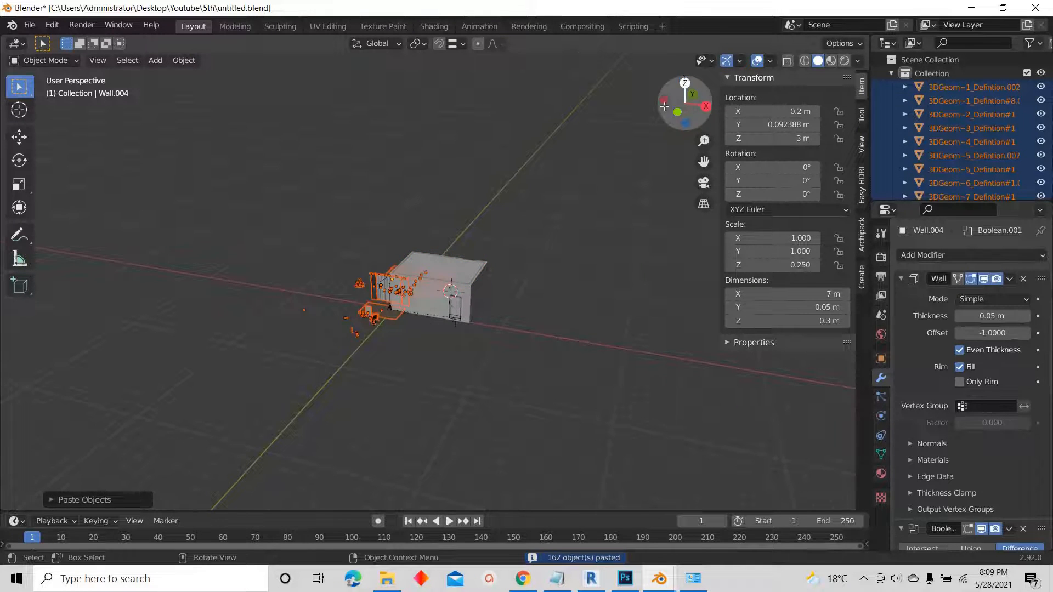
pyautogui.click(684, 82)
pyautogui.press('g')
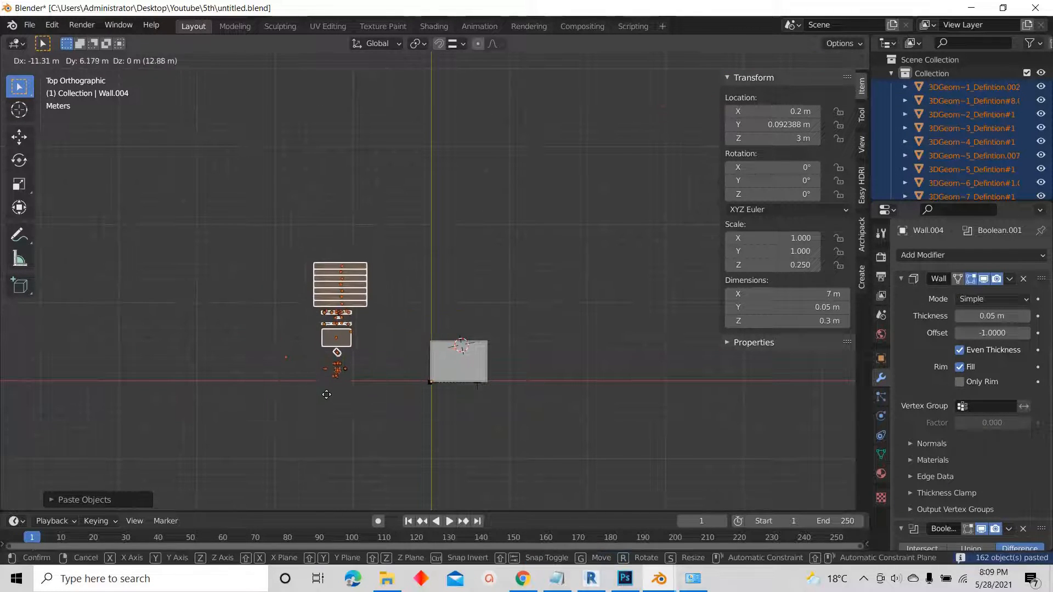
pyautogui.click(339, 411)
# - Hide the roof slab and the ceiling panel beneath it to expose the room interior from above
pyautogui.scroll(5, 460, 379)
pyautogui.click(439, 328)
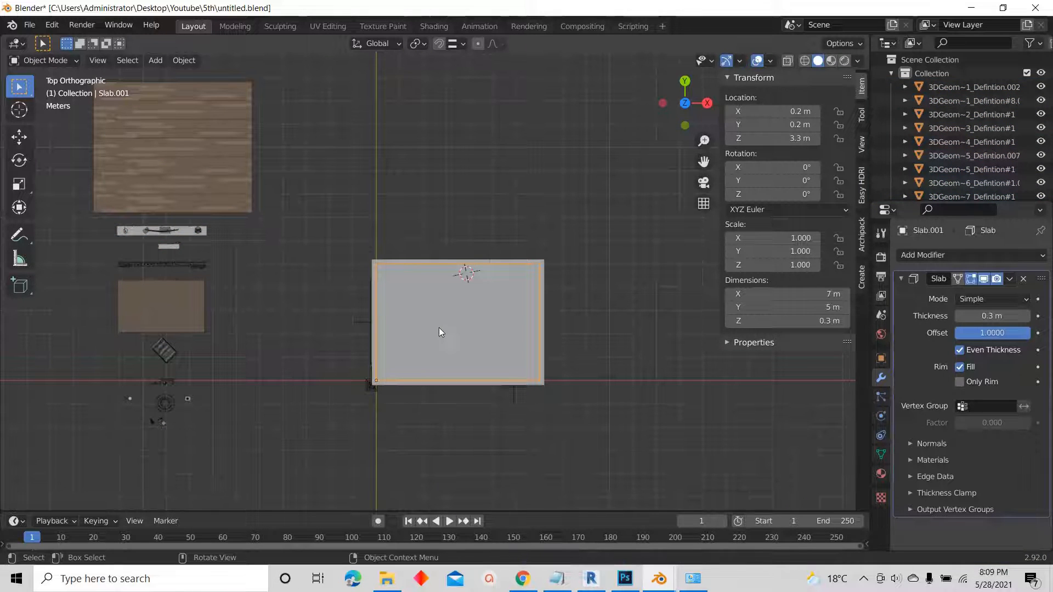
pyautogui.press('h')
pyautogui.scroll(3, 439, 328)
pyautogui.click(579, 267)
pyautogui.press('h')
pyautogui.scroll(-4, 420, 217)
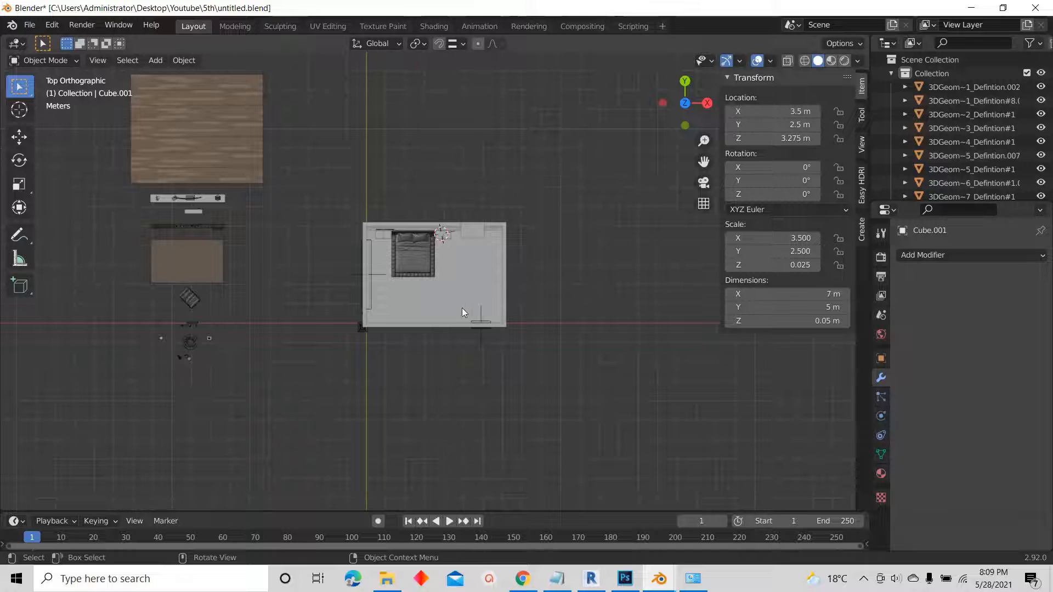
# - Select the pasted wood plank floor and move it in top view over the room's footprint
pyautogui.scroll(3, 470, 305)
pyautogui.moveTo(478, 304); pyautogui.dragTo(237, 148, button='middle')
pyautogui.scroll(1, 302, 107)
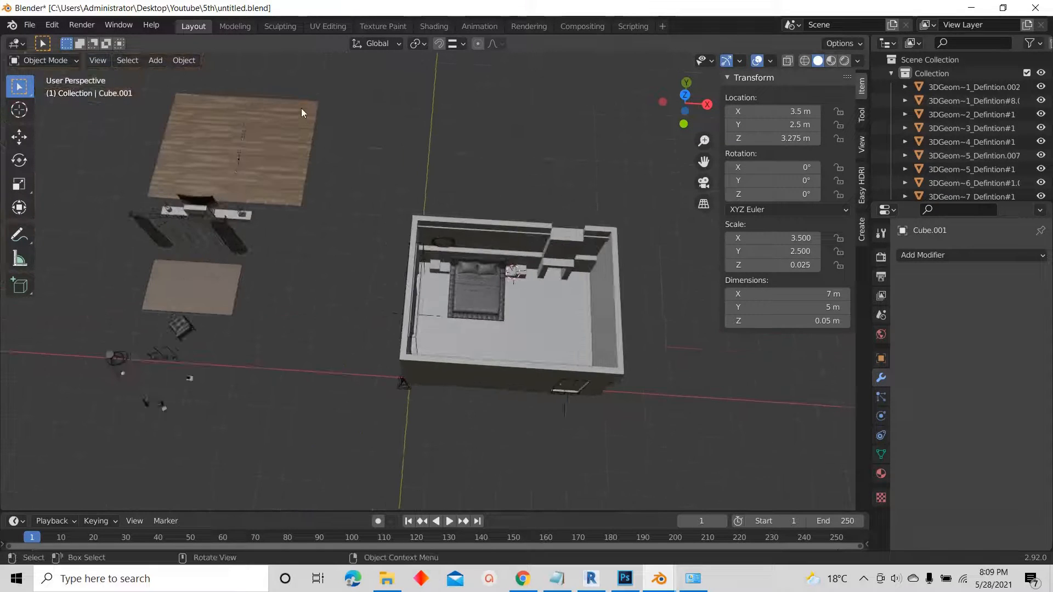
pyautogui.click(291, 189)
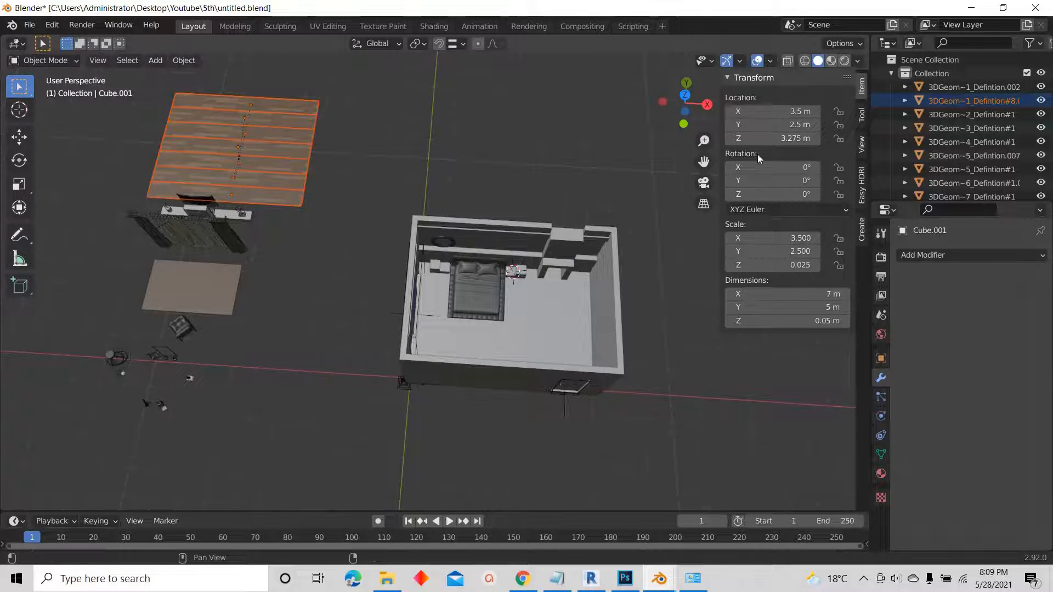
pyautogui.click(680, 88)
pyautogui.press('g')
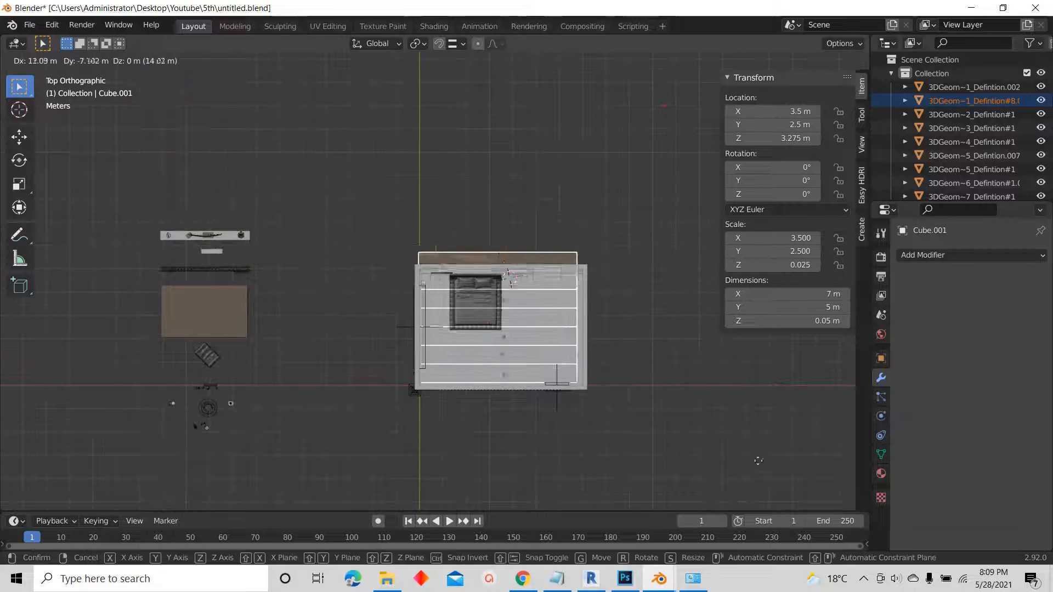
pyautogui.click(713, 466)
# - Raise the wood plank floor along Z until it lies just above the room's floor slab
pyautogui.scroll(2, 469, 280)
pyautogui.moveTo(569, 347); pyautogui.dragTo(519, 296, button='middle')
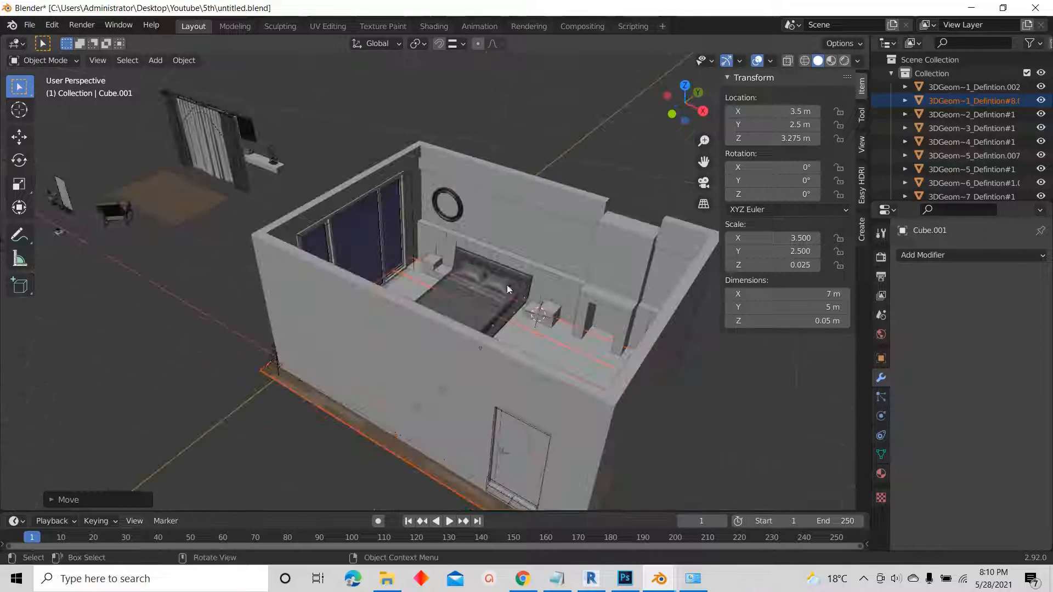
pyautogui.scroll(2, 519, 295)
pyautogui.press('g')
pyautogui.press('z')
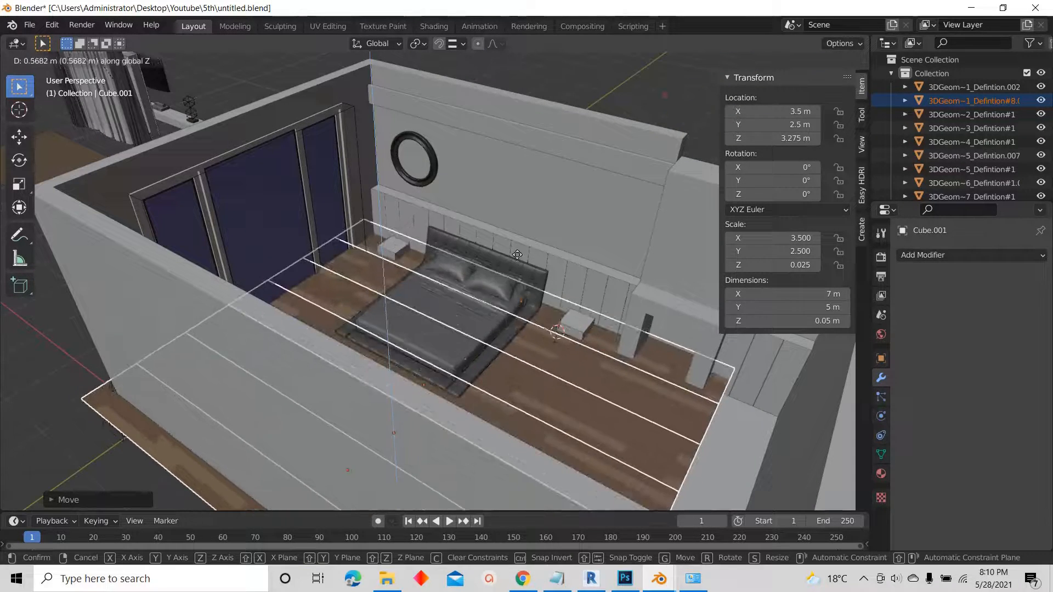
pyautogui.click(510, 258)
# - In top view, move the wood plank floor to line up with the room's inner corner between the window and headboard walls
pyautogui.click(683, 84)
pyautogui.scroll(-3, 309, 157)
pyautogui.scroll(9, 360, 261)
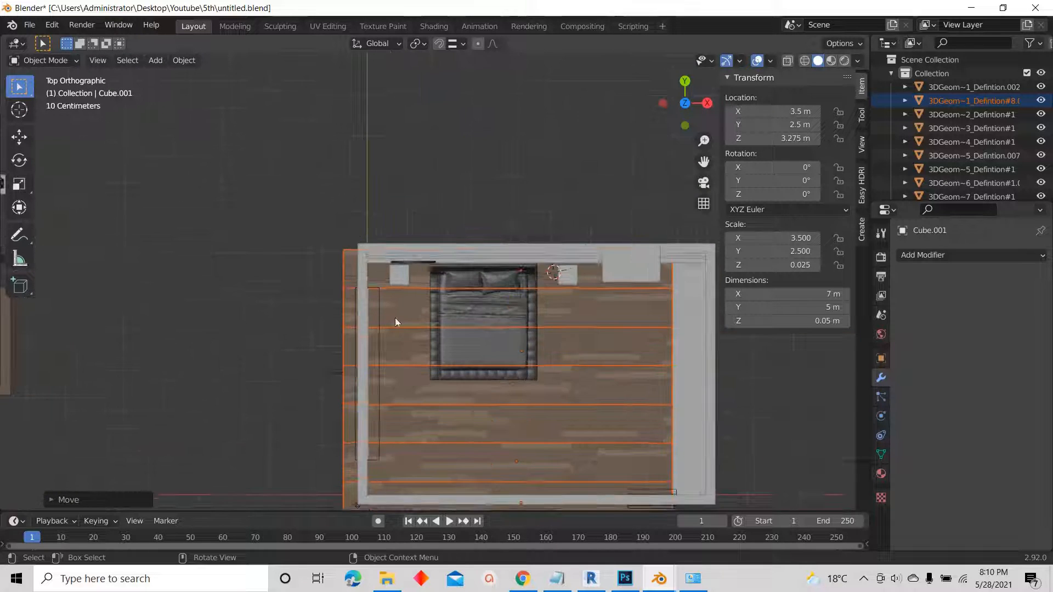
pyautogui.scroll(5, 352, 199)
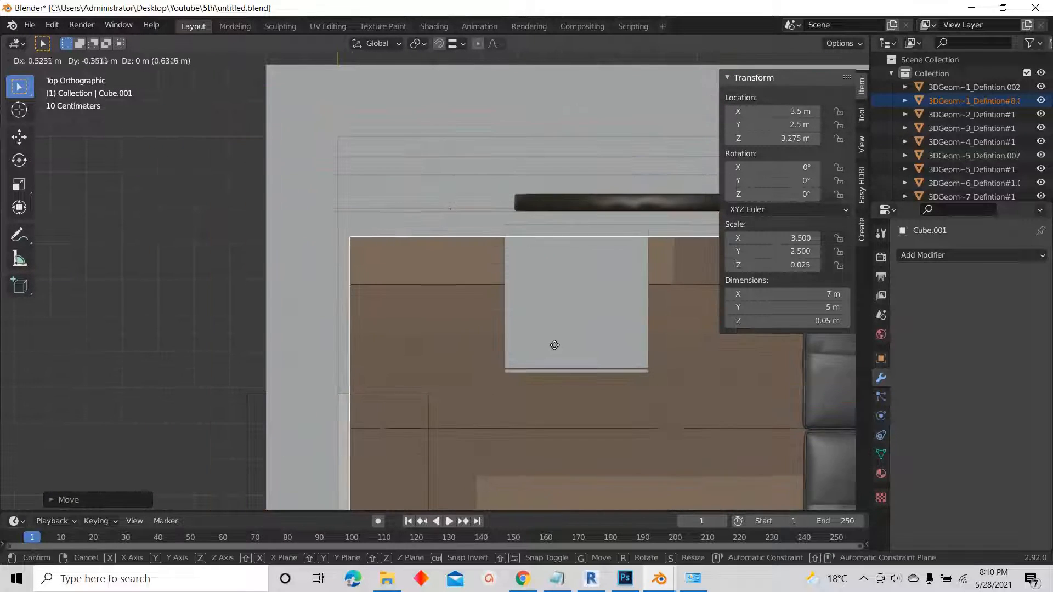
pyautogui.scroll(3, 416, 278)
pyautogui.press('g')
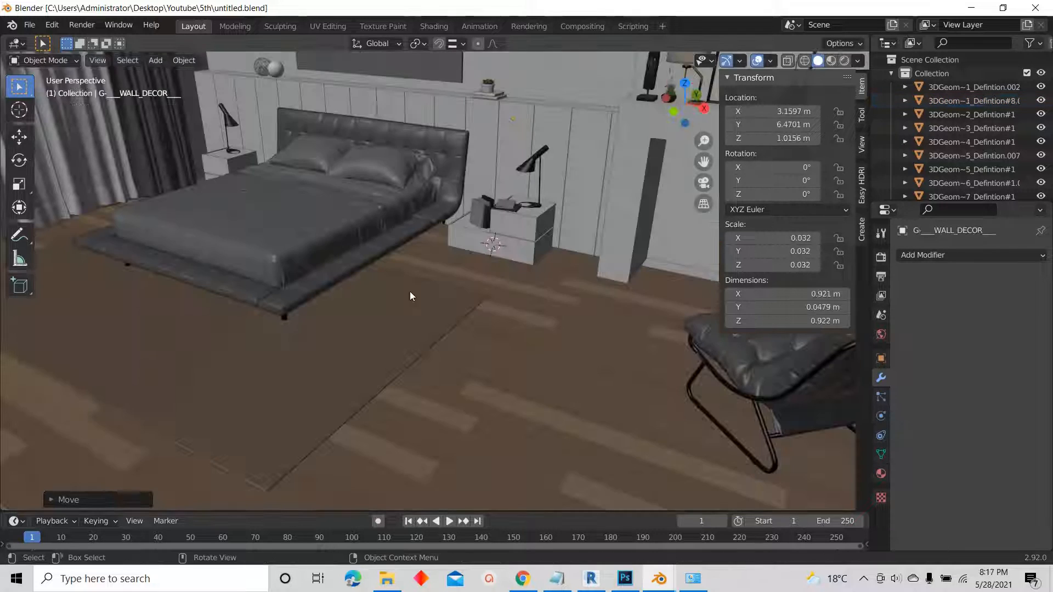
# - Walk through the furnished room to a view of the curtains, chandelier, round mirror and headboard wall
pyautogui.hotkey('shift', '`')
pyautogui.press('s')
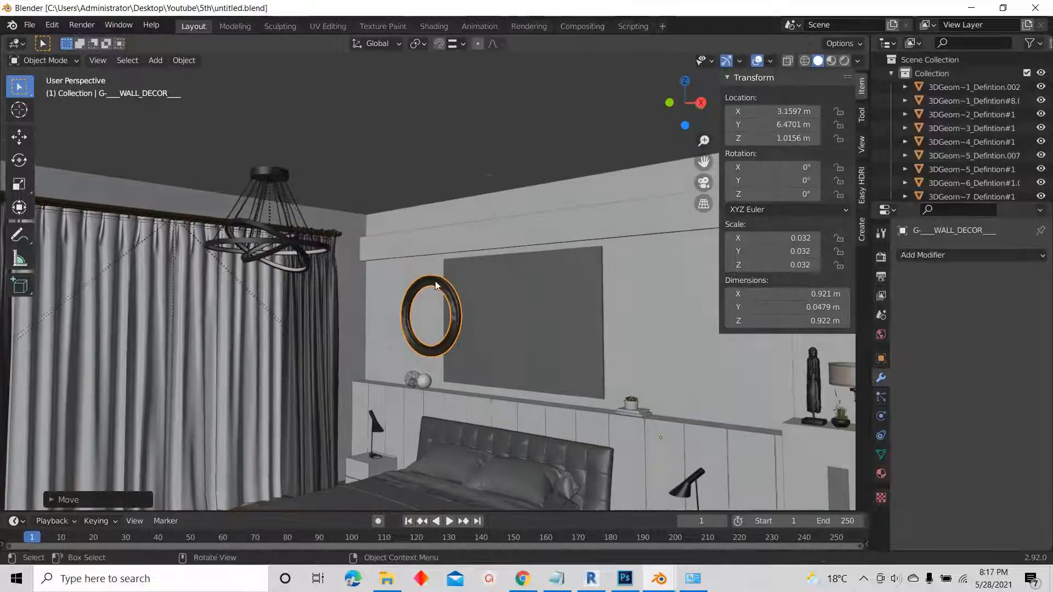
pyautogui.click(436, 283)
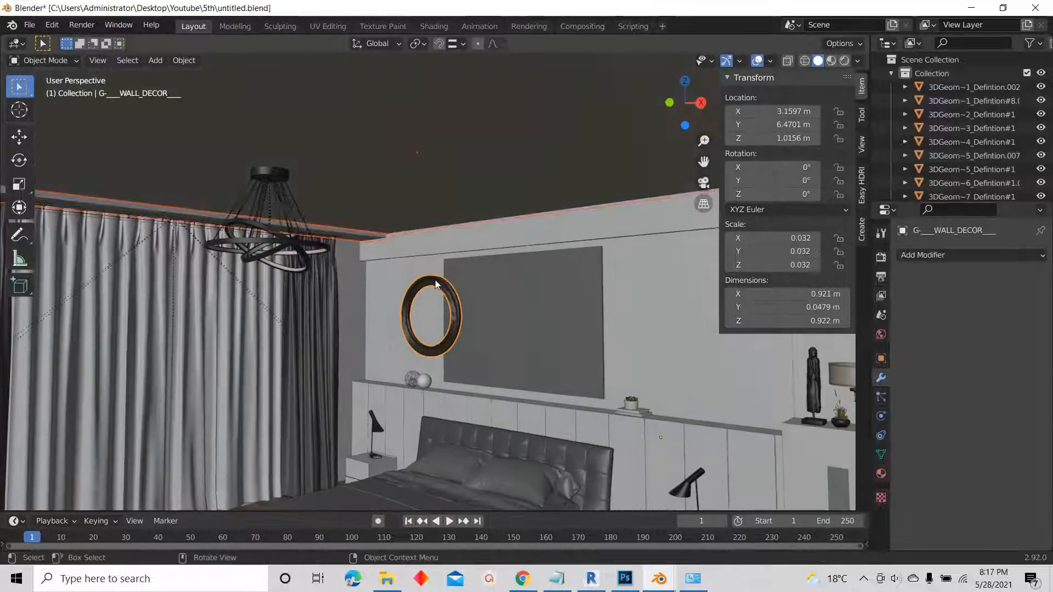
# - Walk through the furnished bedroom to inspect the armchair corner, curtains, chandelier and bed, ending on a view of the headboard wall and shelf decor
pyautogui.hotkey('shift', '`')
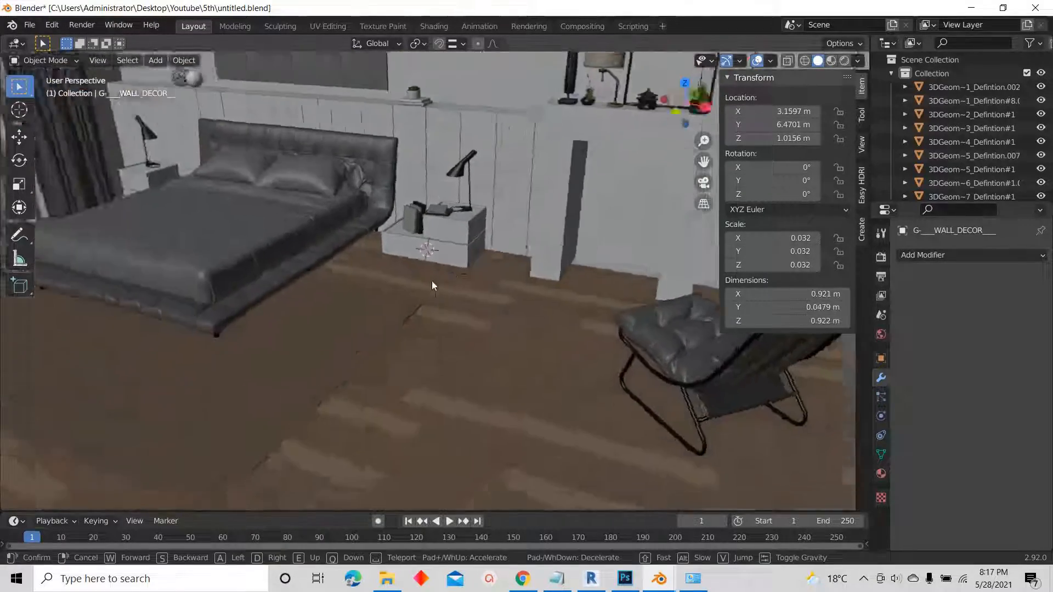
pyautogui.press('s')
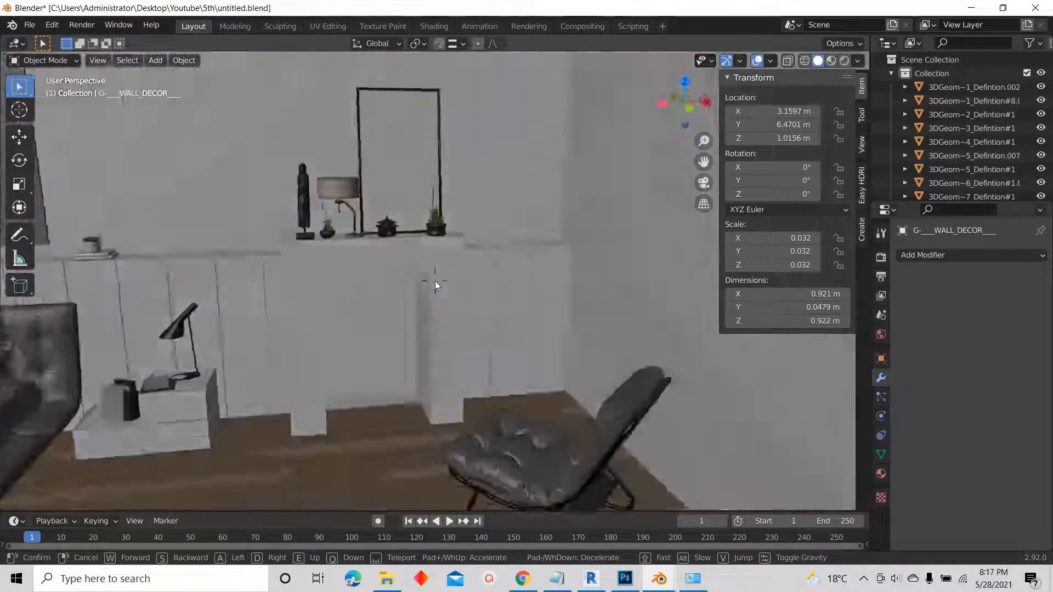
pyautogui.press('s')
pyautogui.press('w')
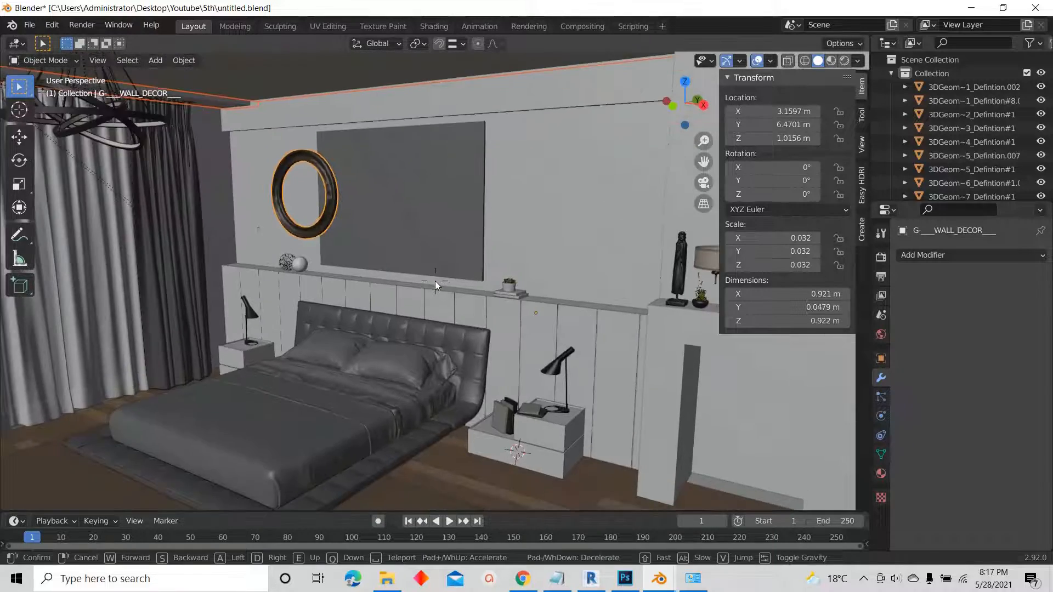
pyautogui.press('a')
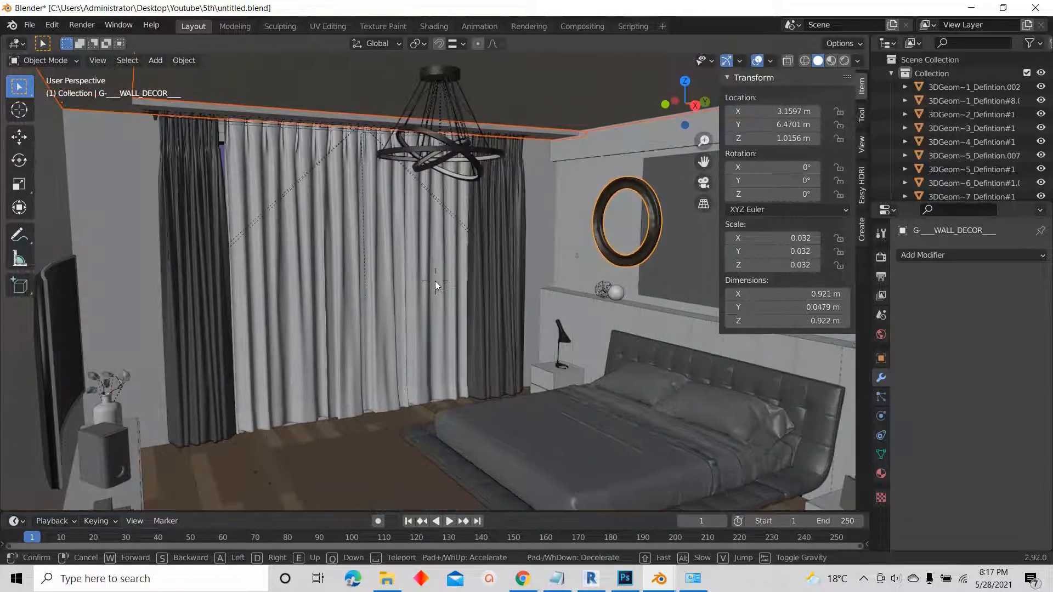
pyautogui.press('d')
pyautogui.press('a')
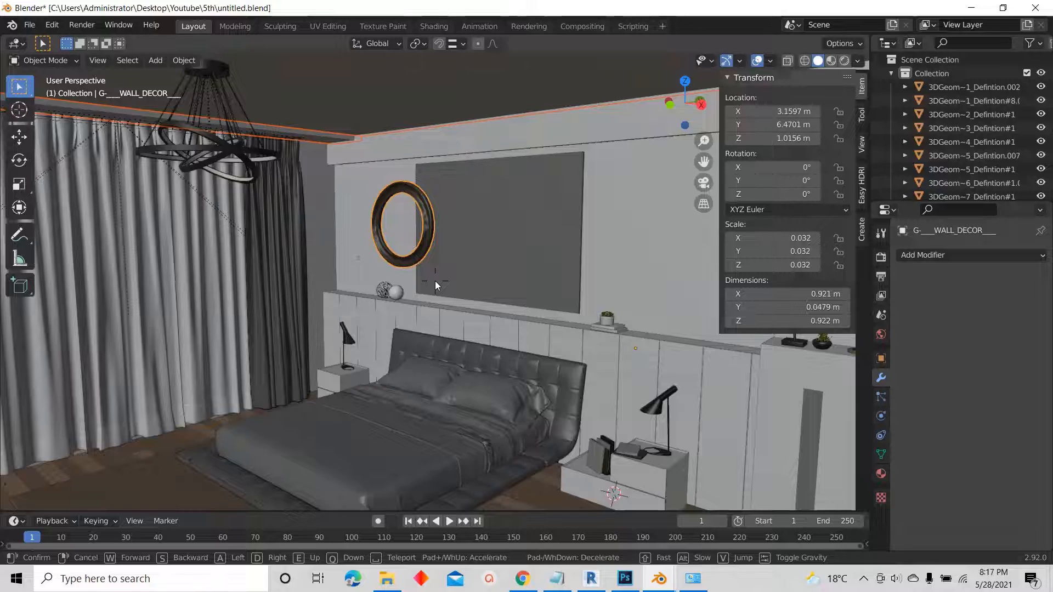
pyautogui.press('a')
pyautogui.press('e')
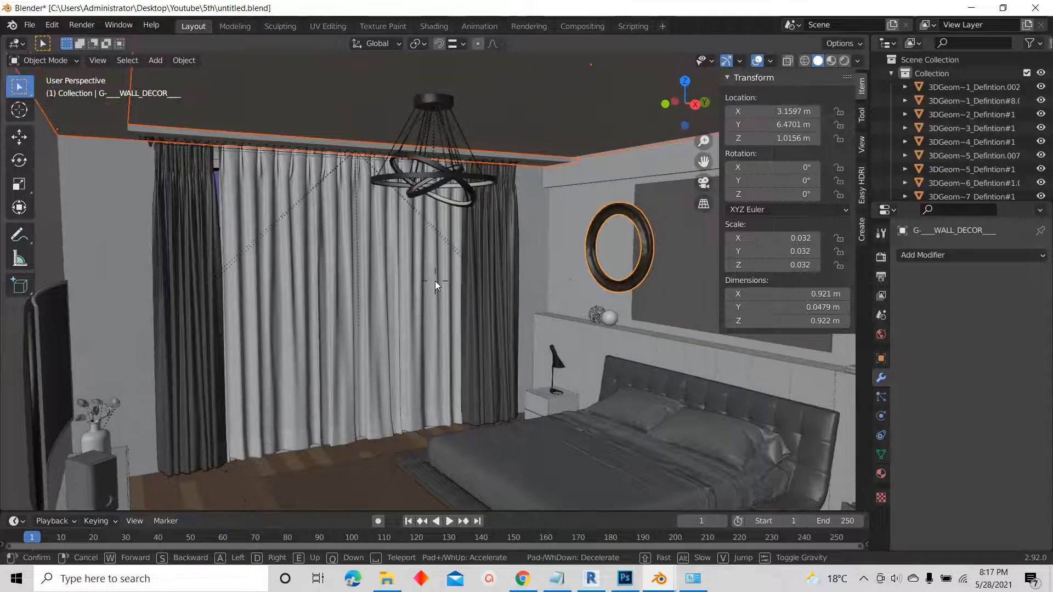
pyautogui.press('d')
pyautogui.click(437, 286)
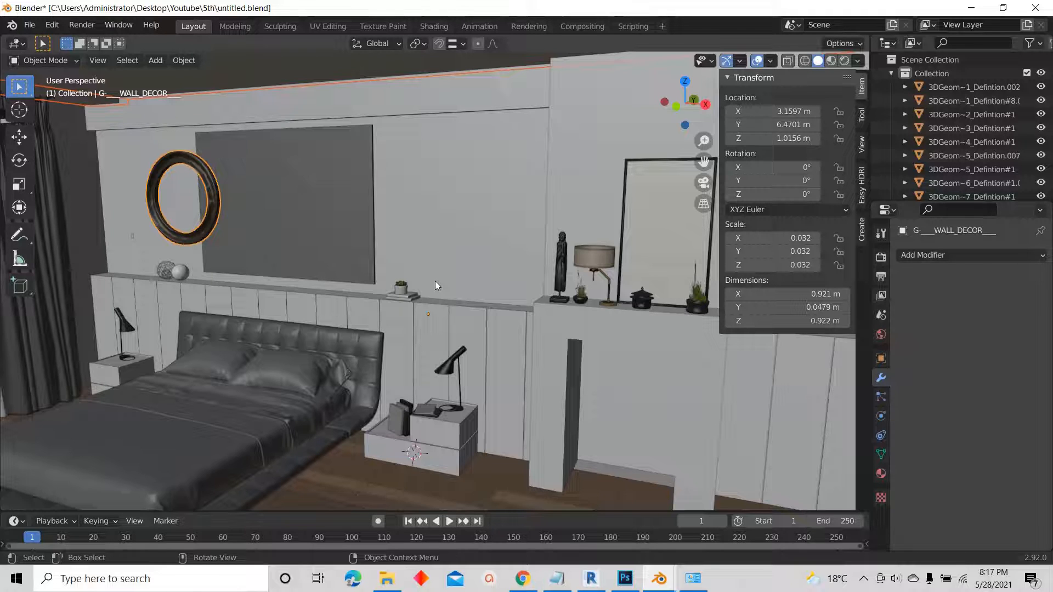
# - Save the furnished bedroom scene to the existing file untitled.blend
pyautogui.hotkey('ctrl', 's')
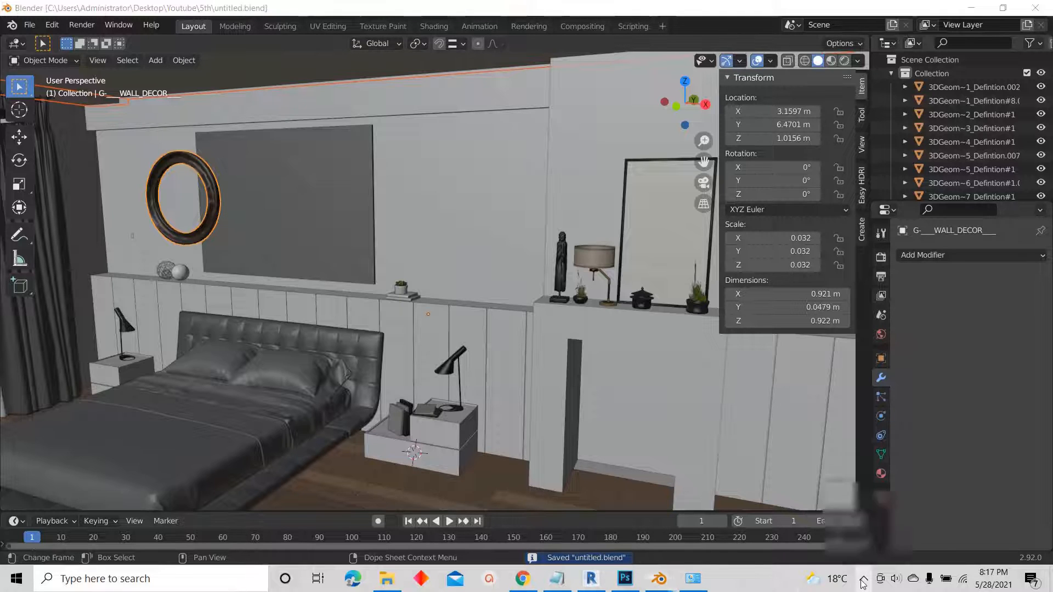